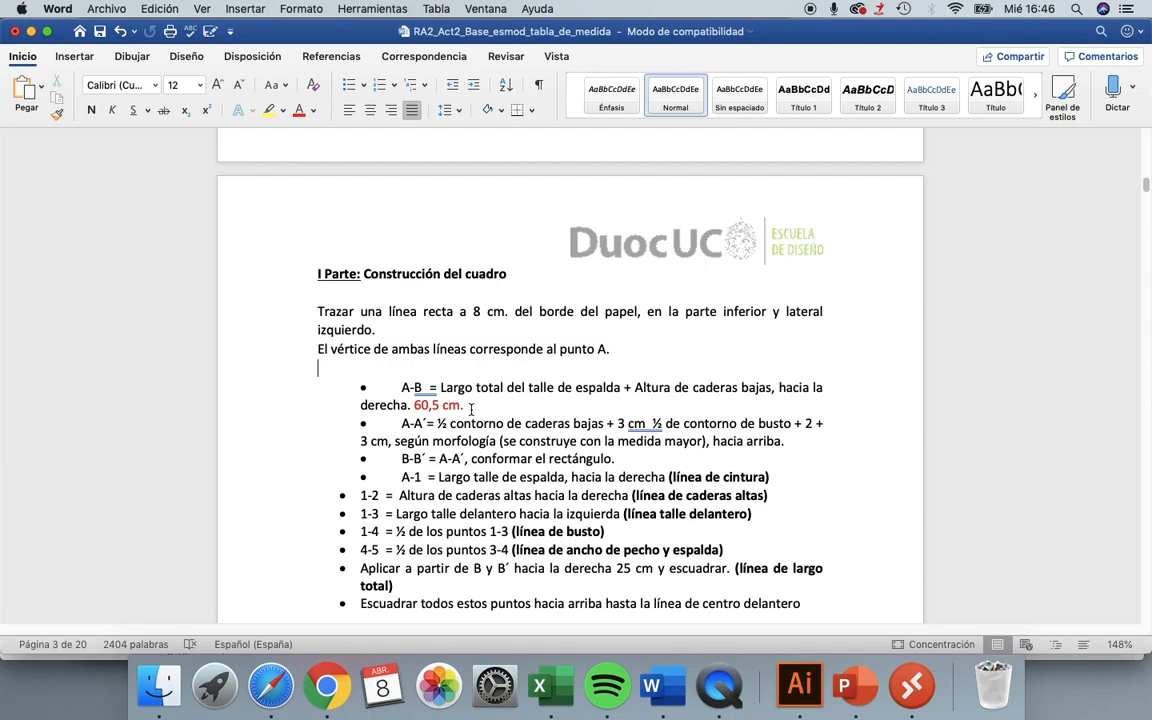
Step: Review the frame construction measurements, including the A-B length, and the Primera Parte diagram in the Word guide
left_click_drag(465, 405, 413, 405)
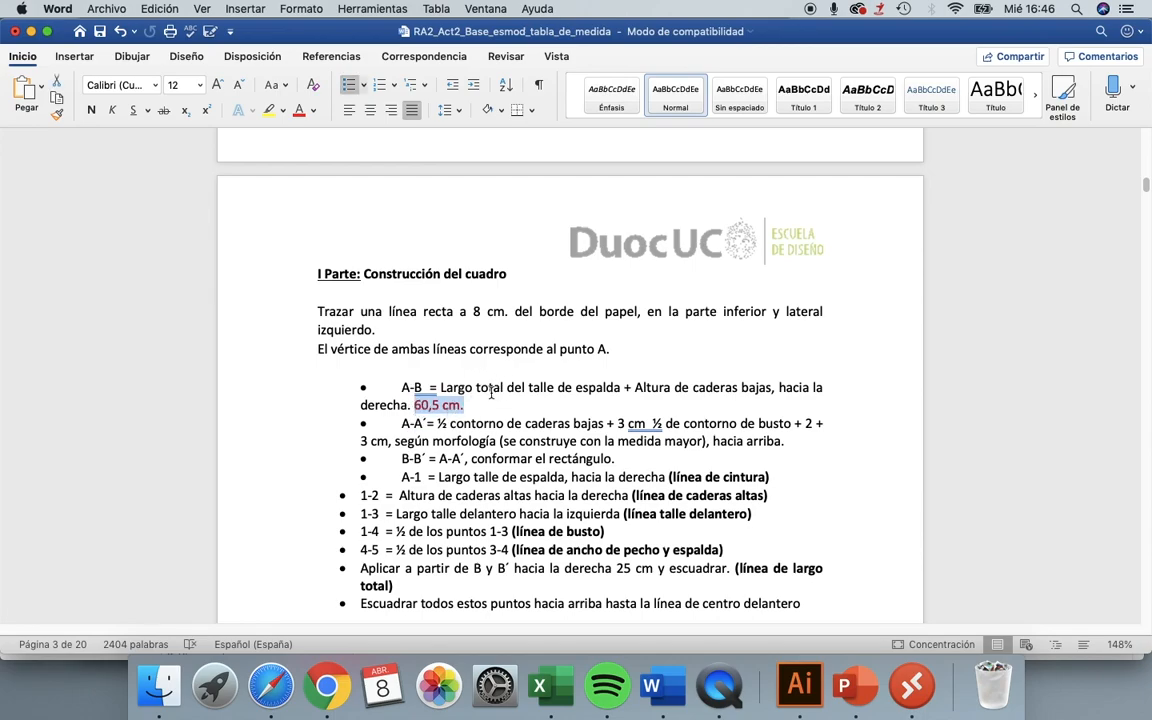
left_click(473, 405)
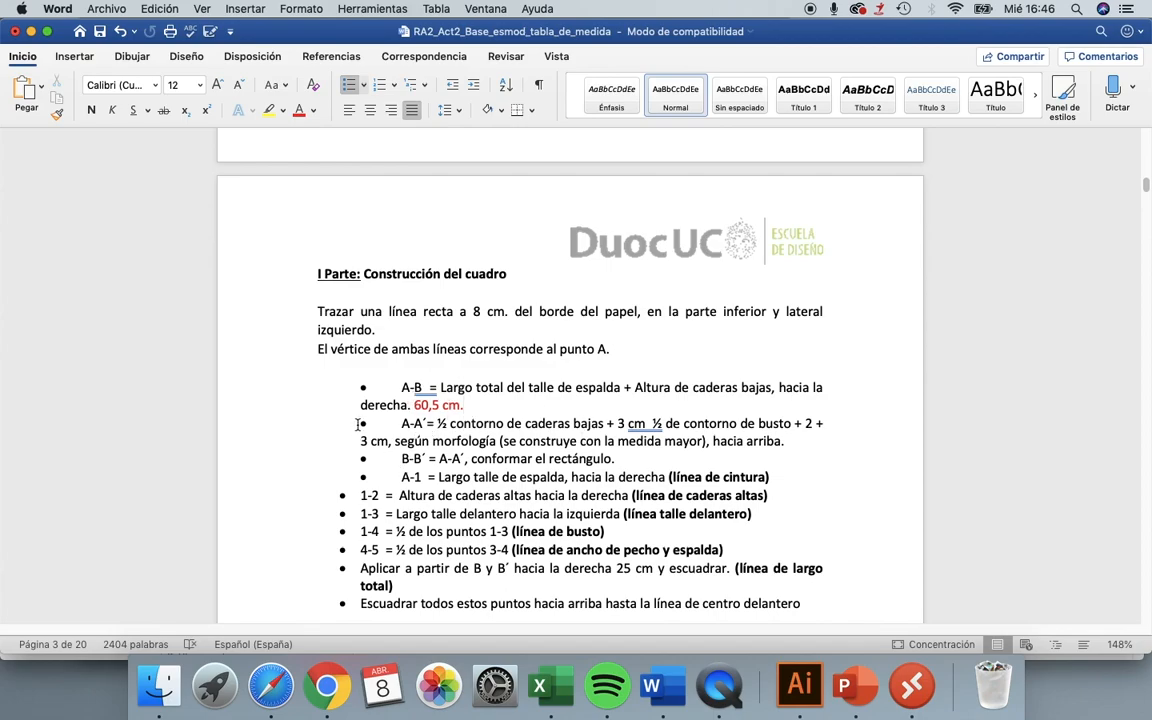
scroll(553, 566, "down", 6)
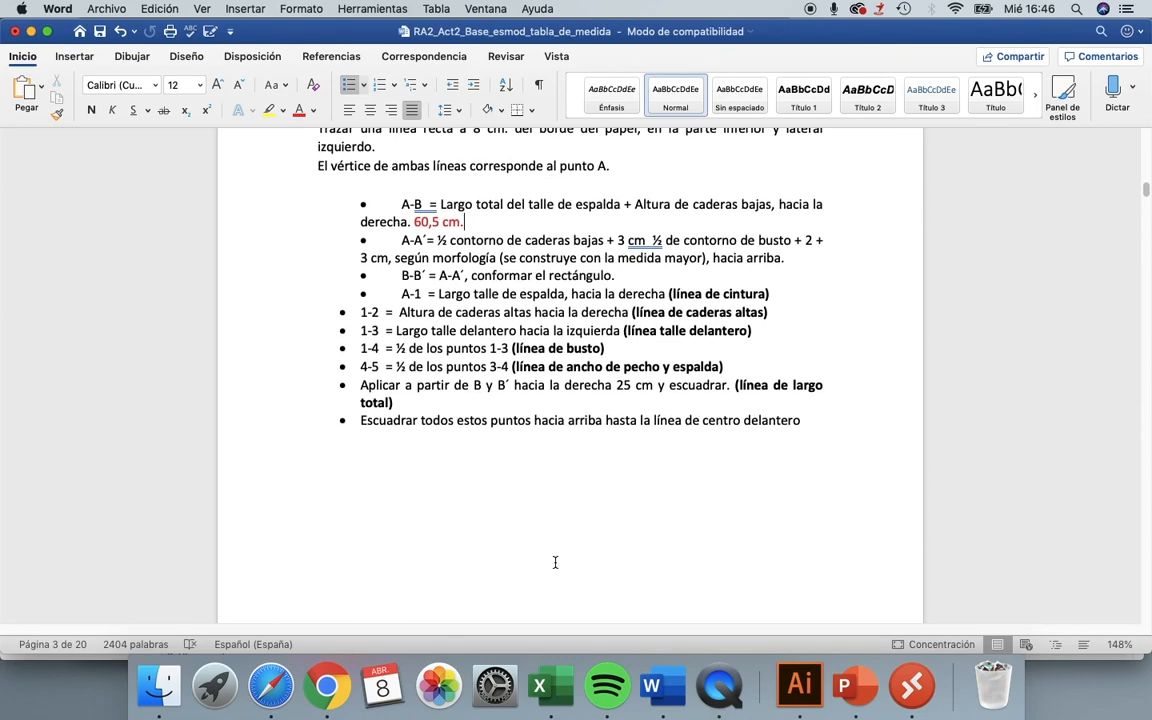
scroll(555, 563, "down", 15)
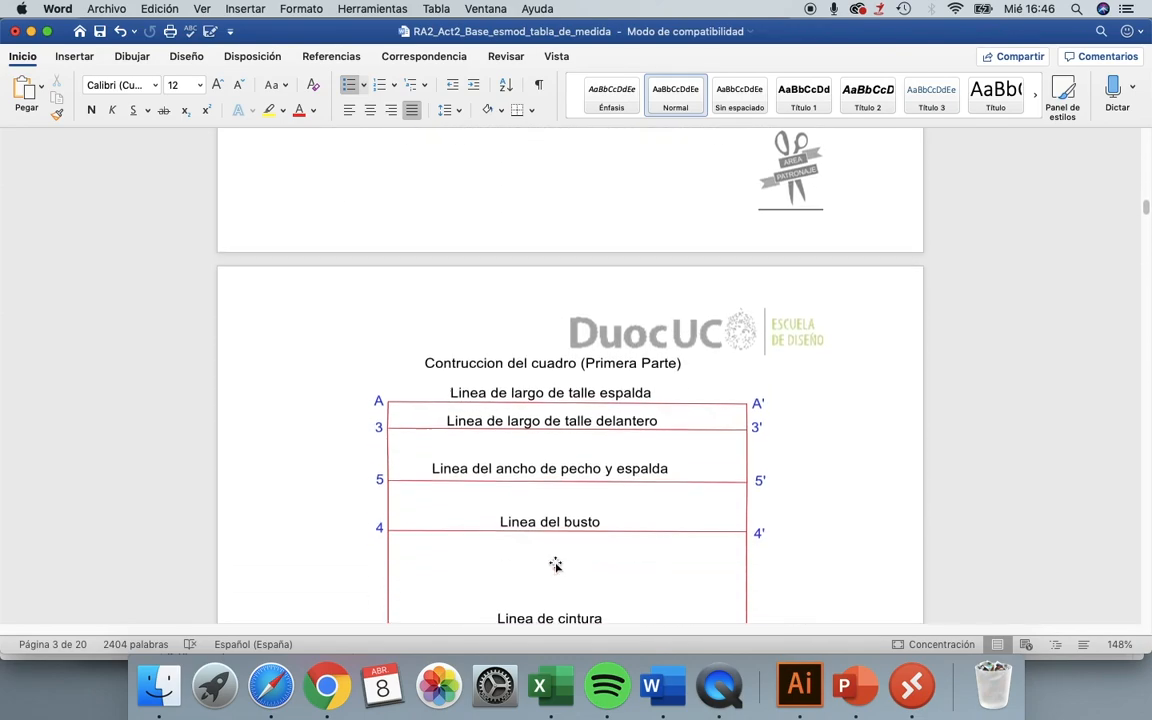
scroll(556, 566, "down", 3)
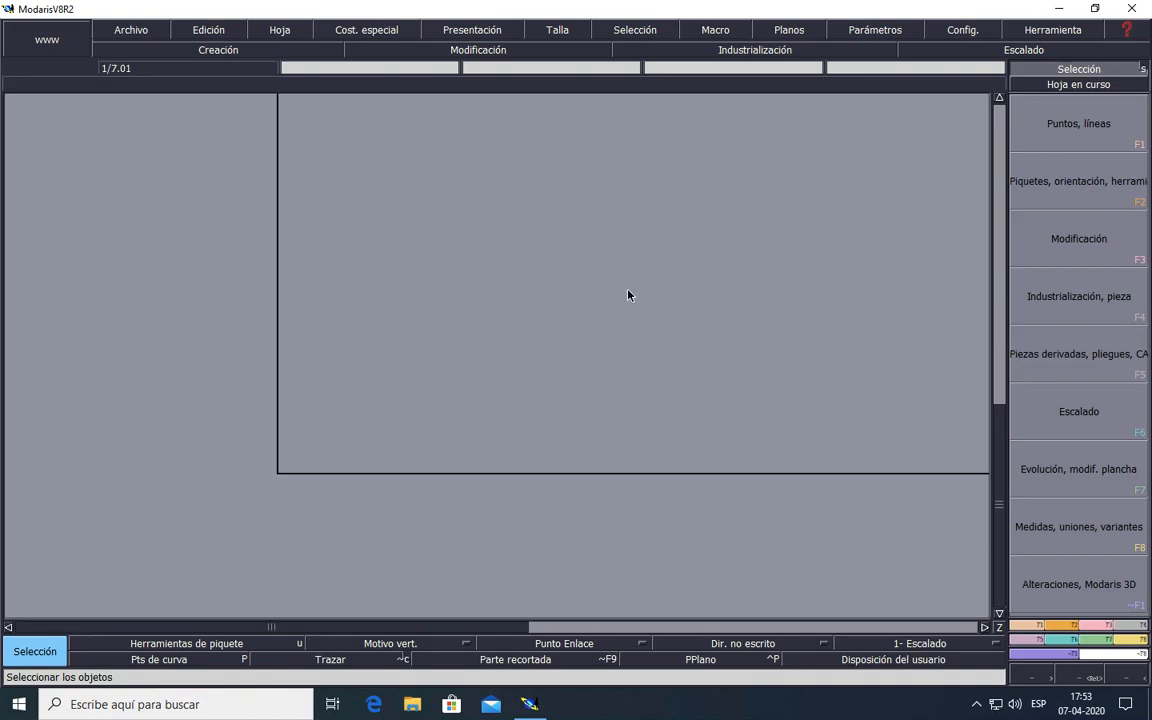
Step: In Modaris, create a new model named BLUSA BASE ESMOD and add a blank sheet to it
scroll(620, 292, "up", 2)
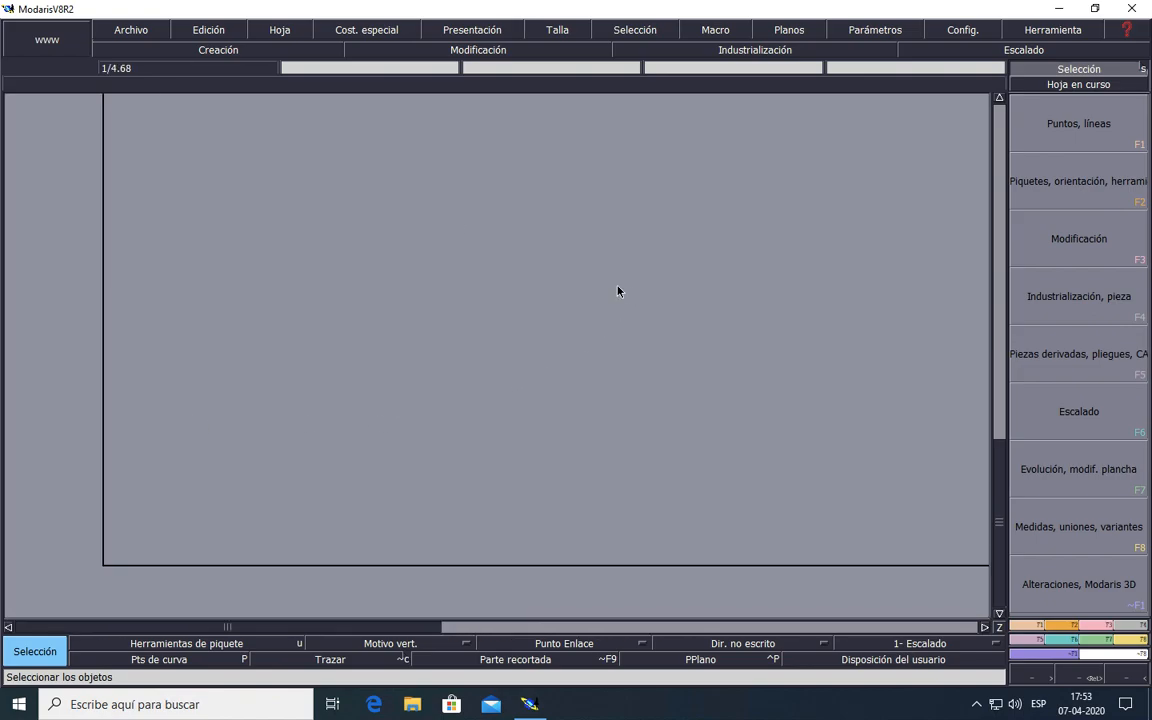
left_click(136, 32)
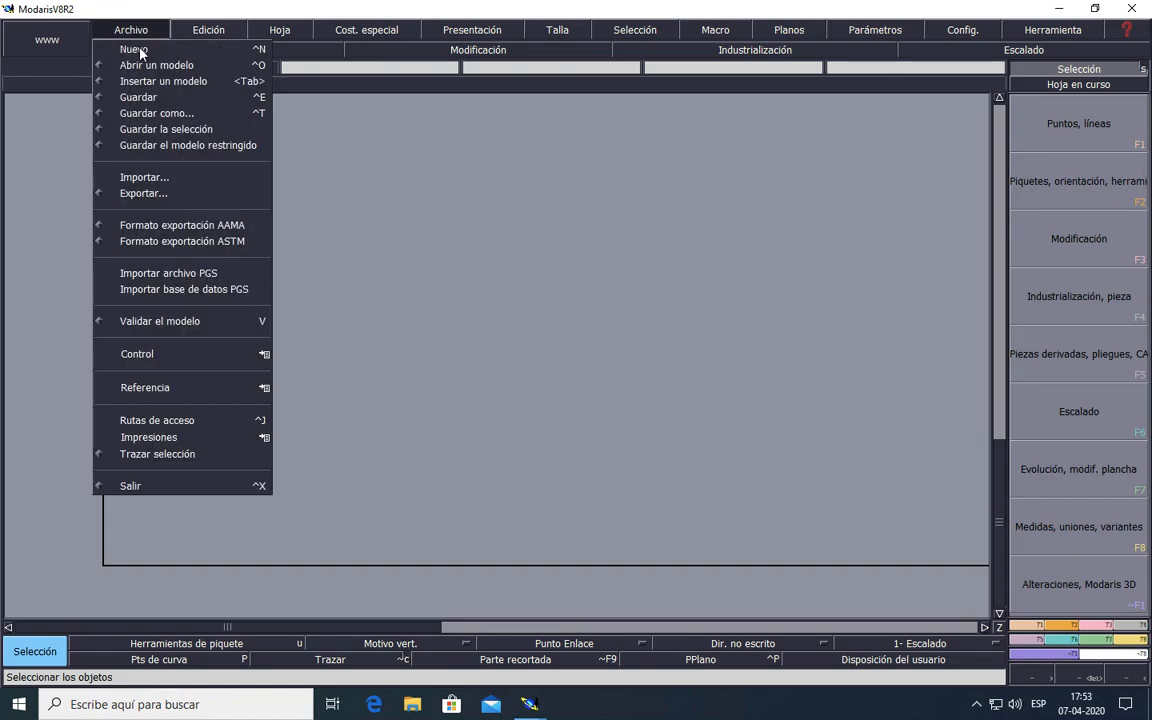
left_click(140, 50)
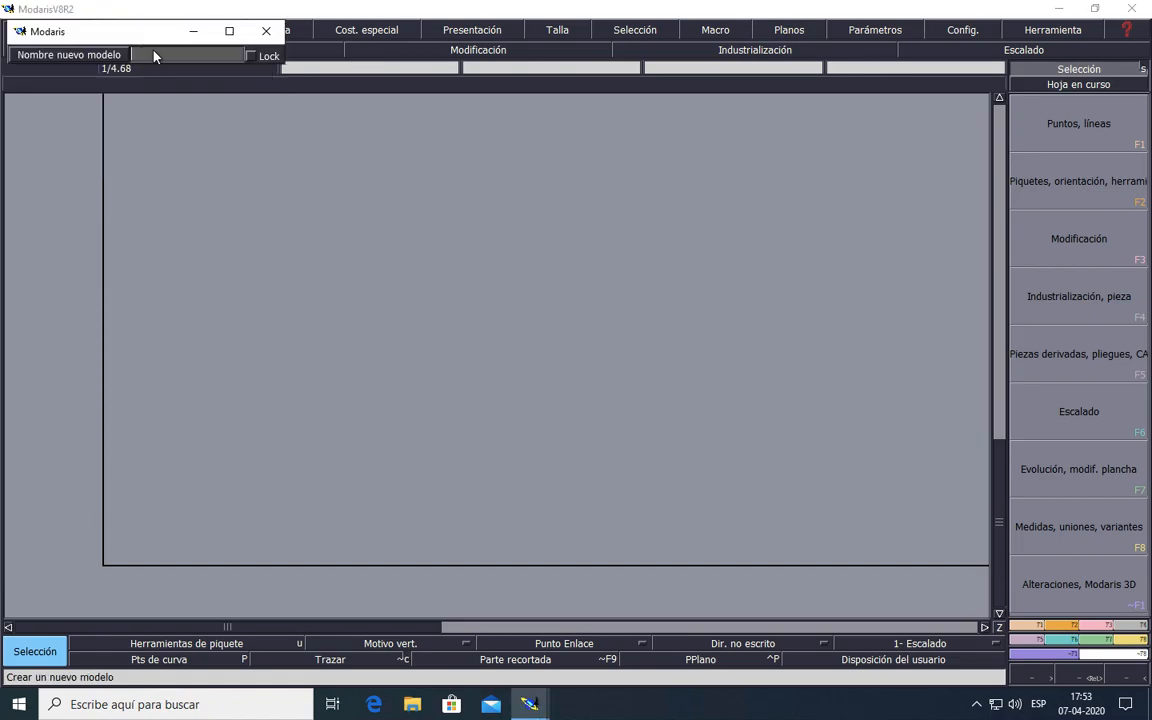
type("BLUSA BASE ESMOD")
key("Return")
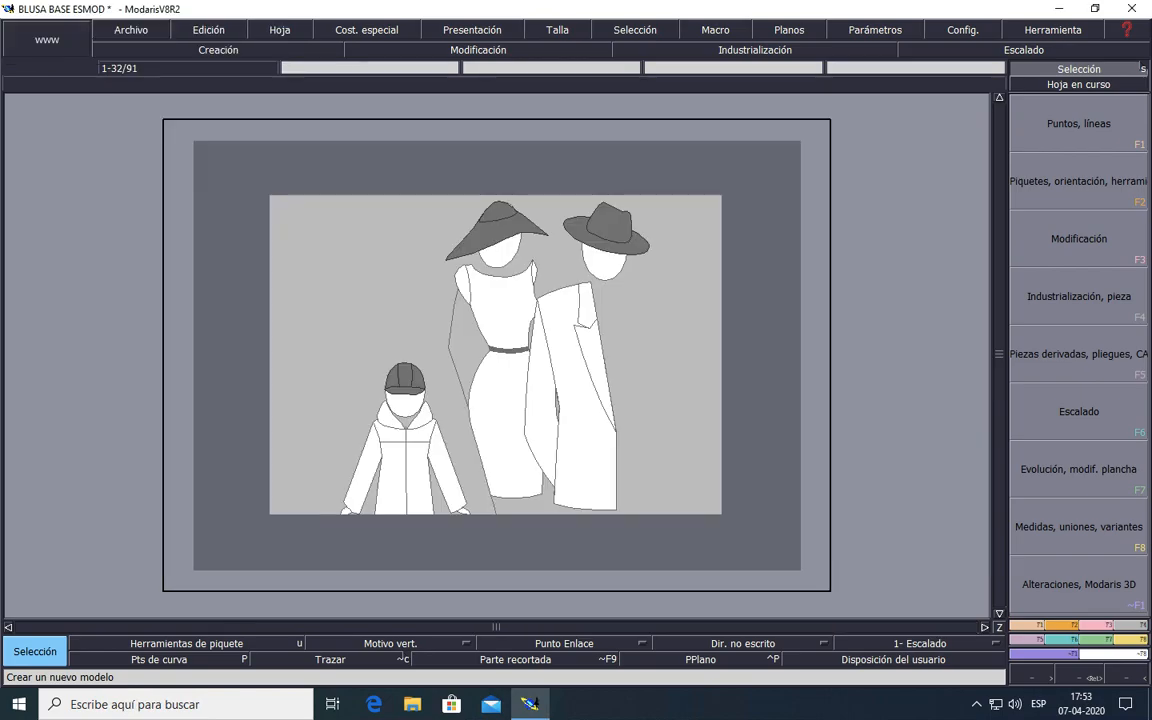
left_click(279, 34)
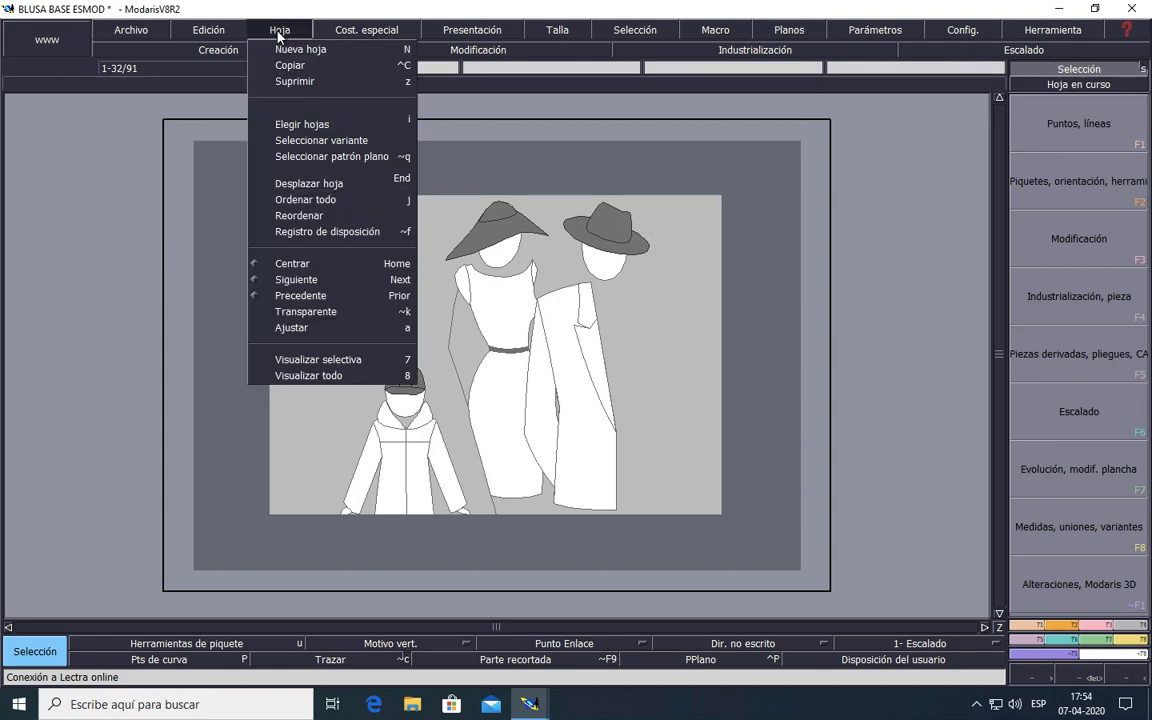
left_click(284, 50)
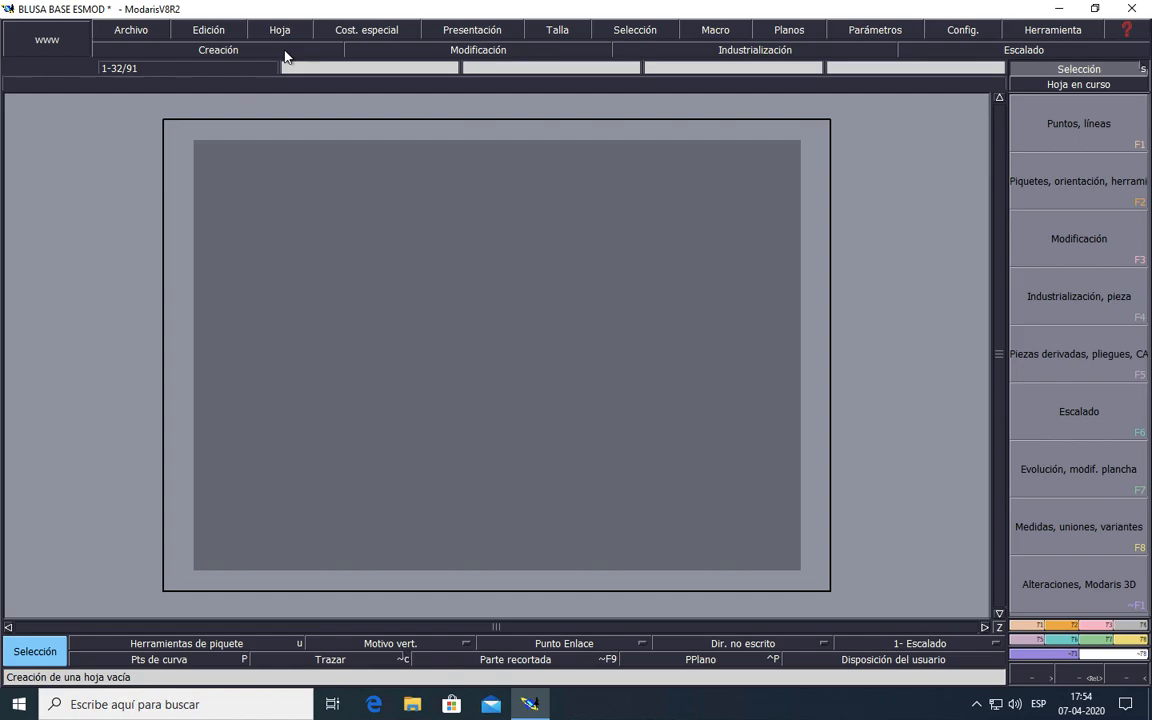
Step: Set the model access path to the MOLDE BLUSA ESMOD folder within 003 PATRONAJE COMPUTACIONAL (no borrar) and apply it to all directories
left_click(136, 31)
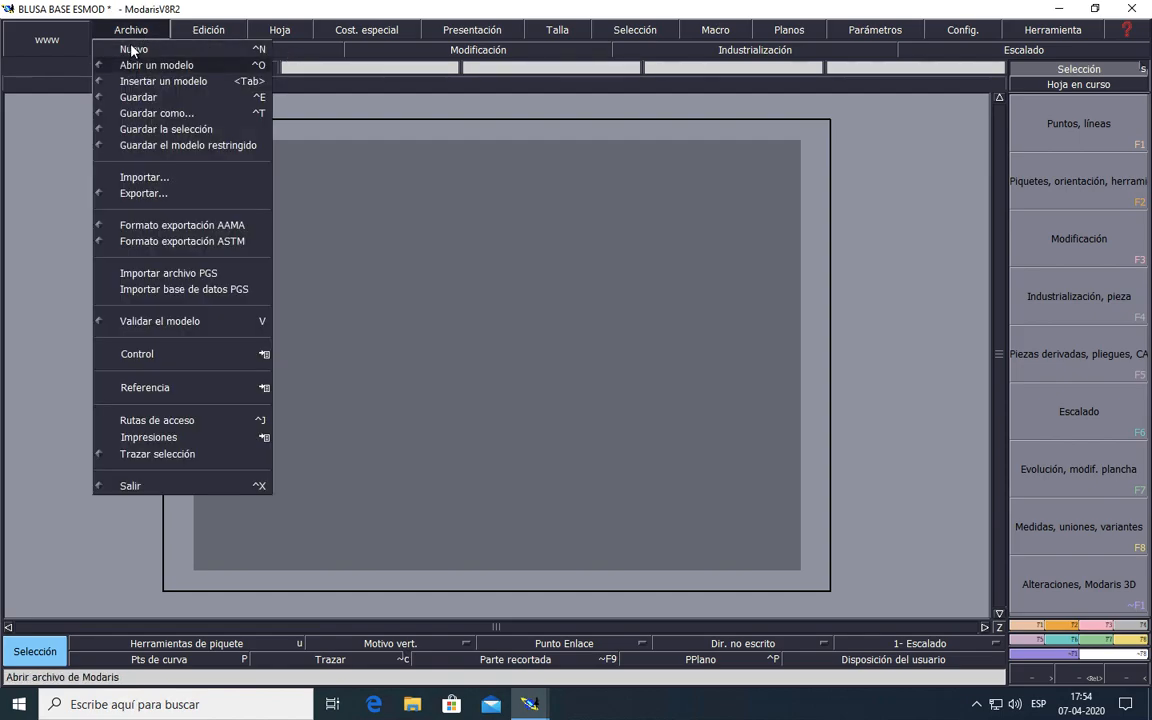
left_click(155, 420)
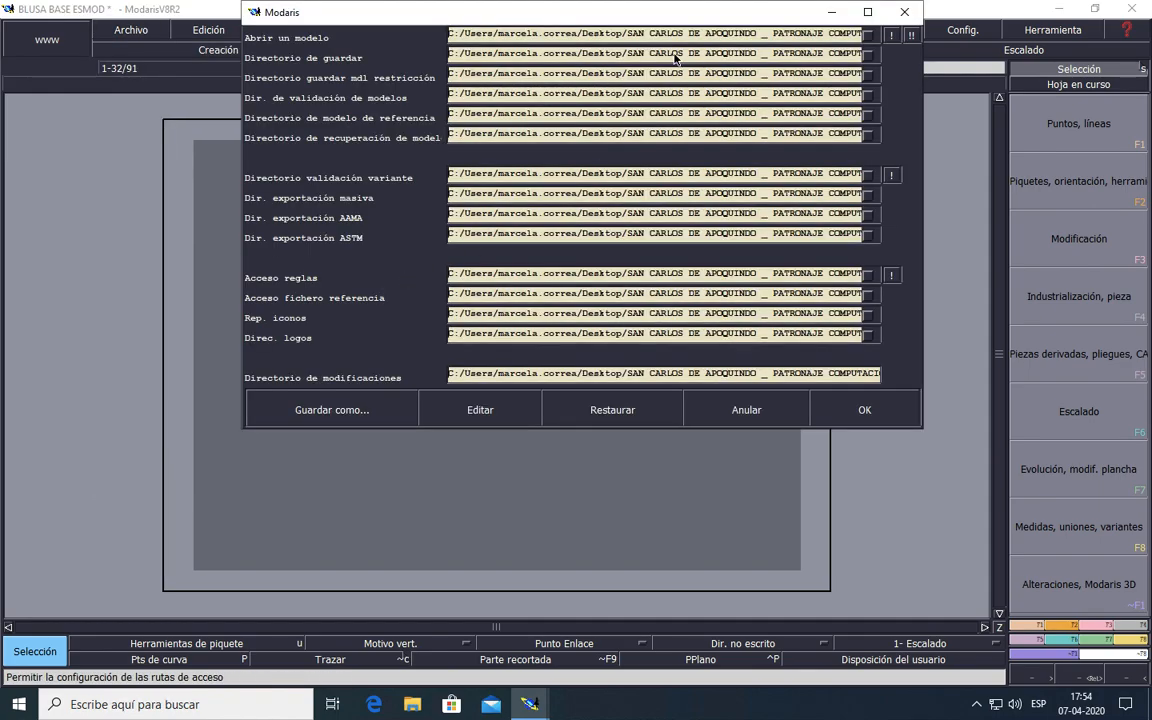
left_click(672, 45)
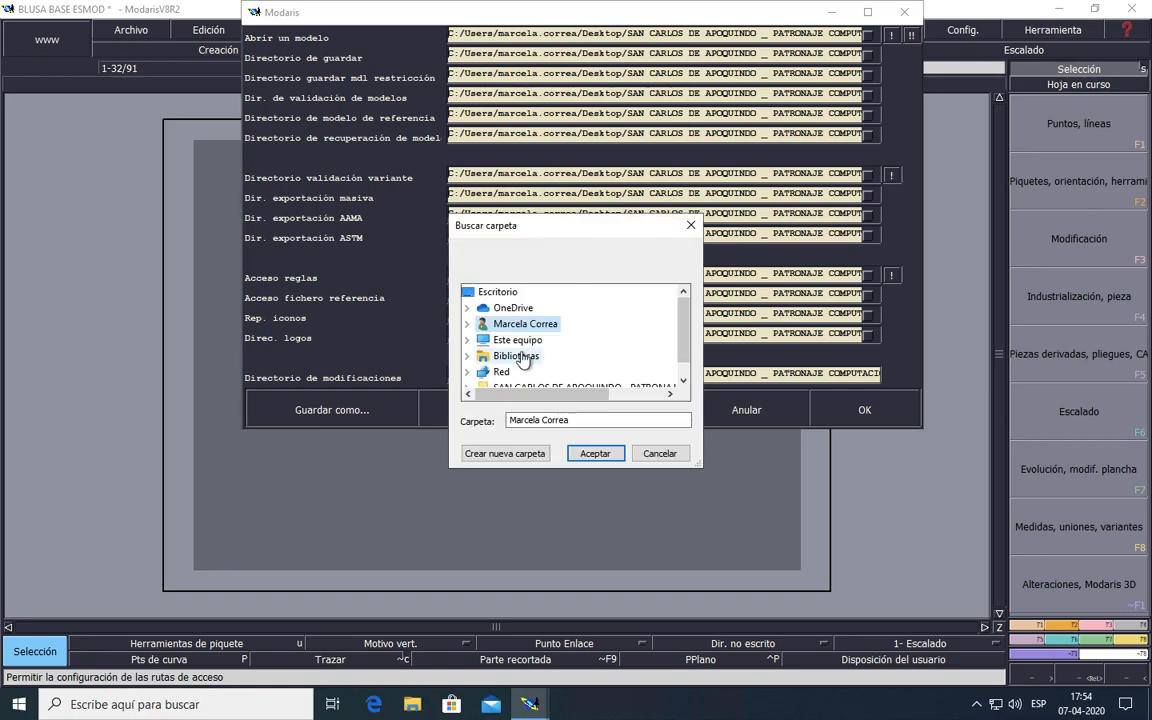
left_click(520, 341)
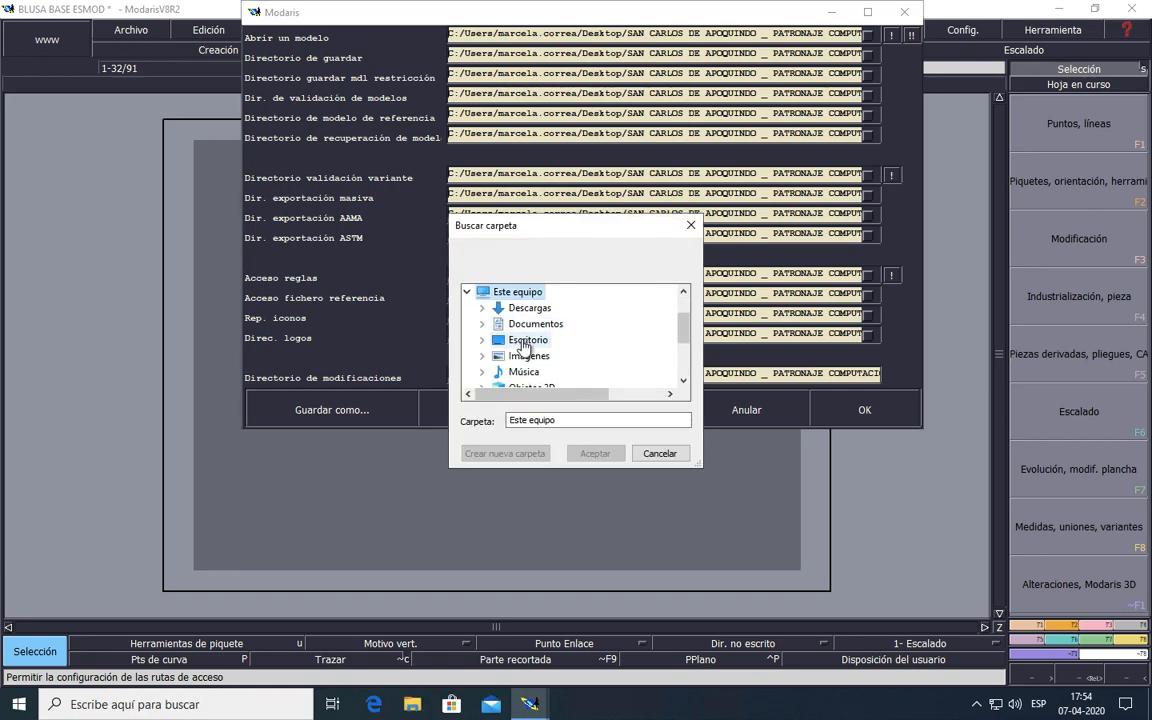
left_click(524, 341)
scroll(584, 360, "down", 2)
left_click(584, 310)
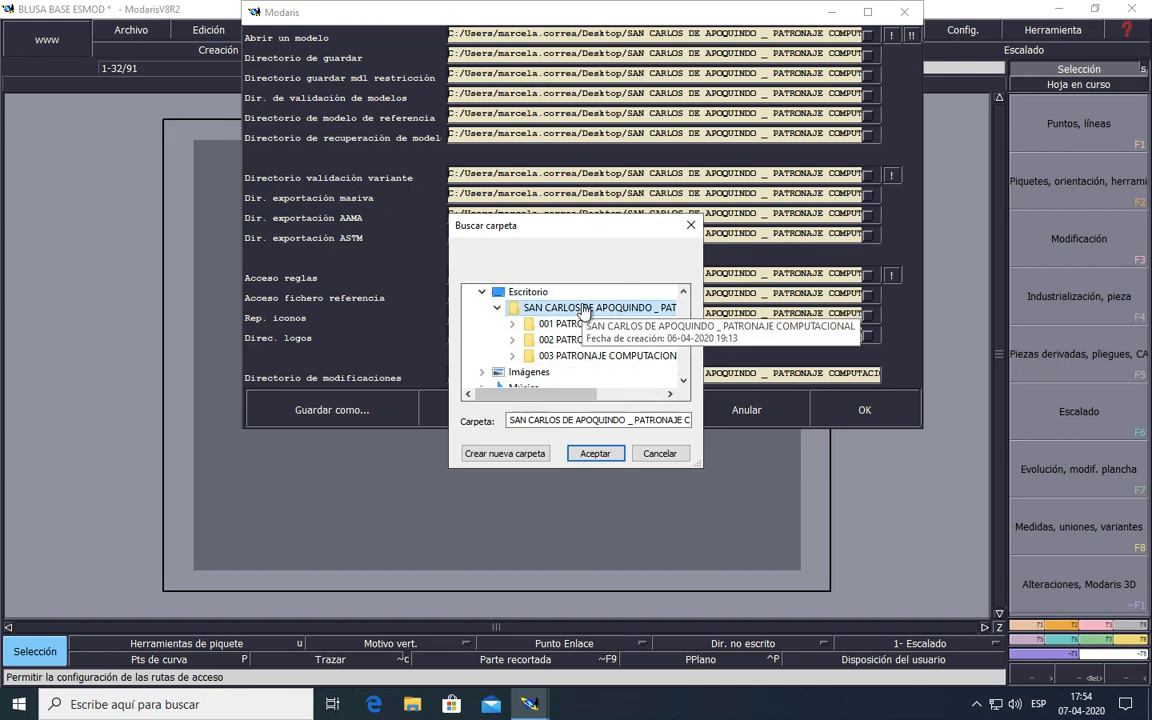
left_click(573, 356)
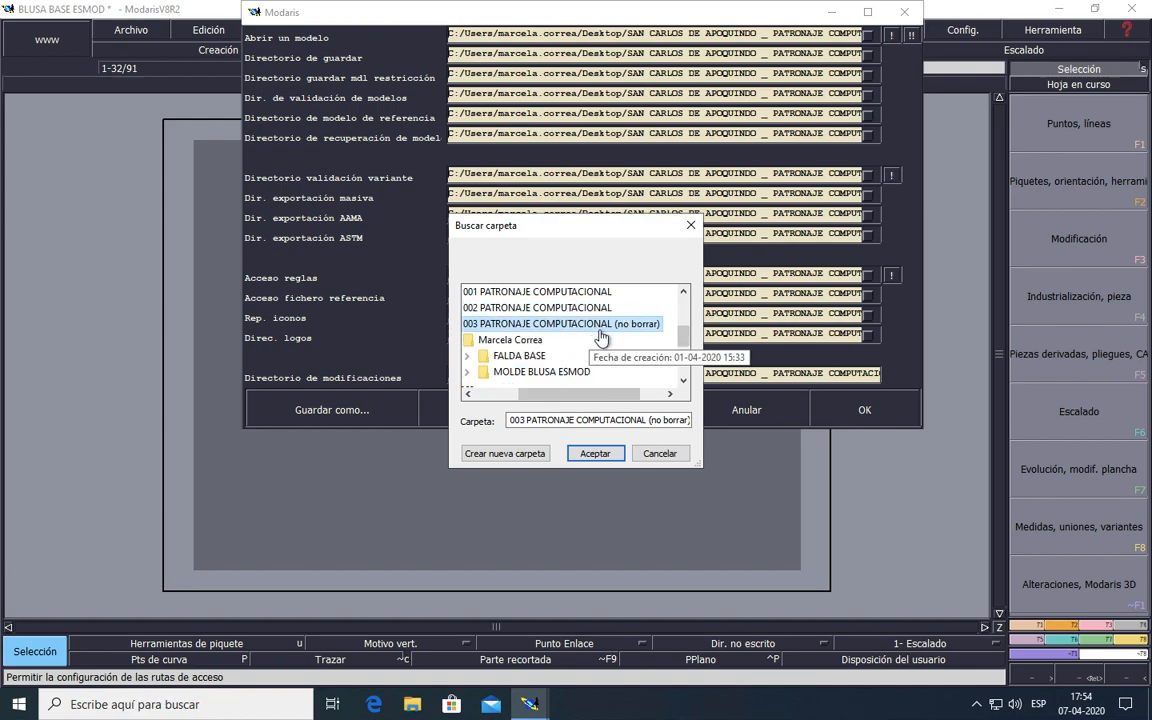
left_click_drag(533, 403, 506, 403)
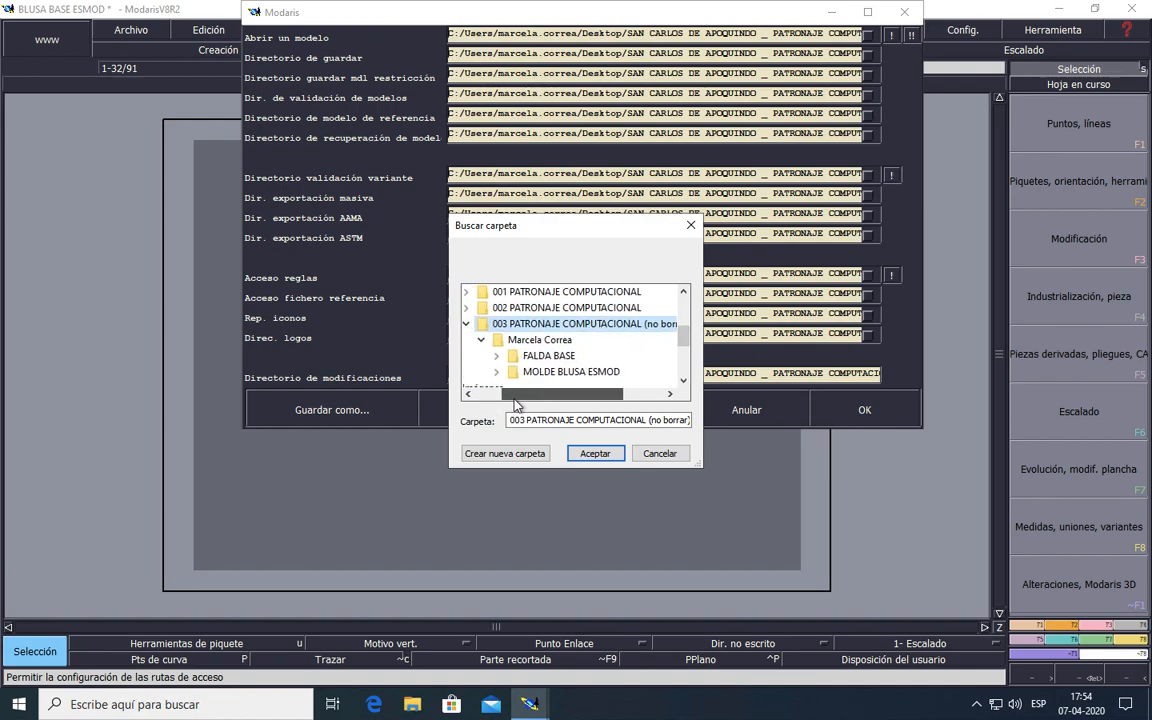
left_click(530, 373)
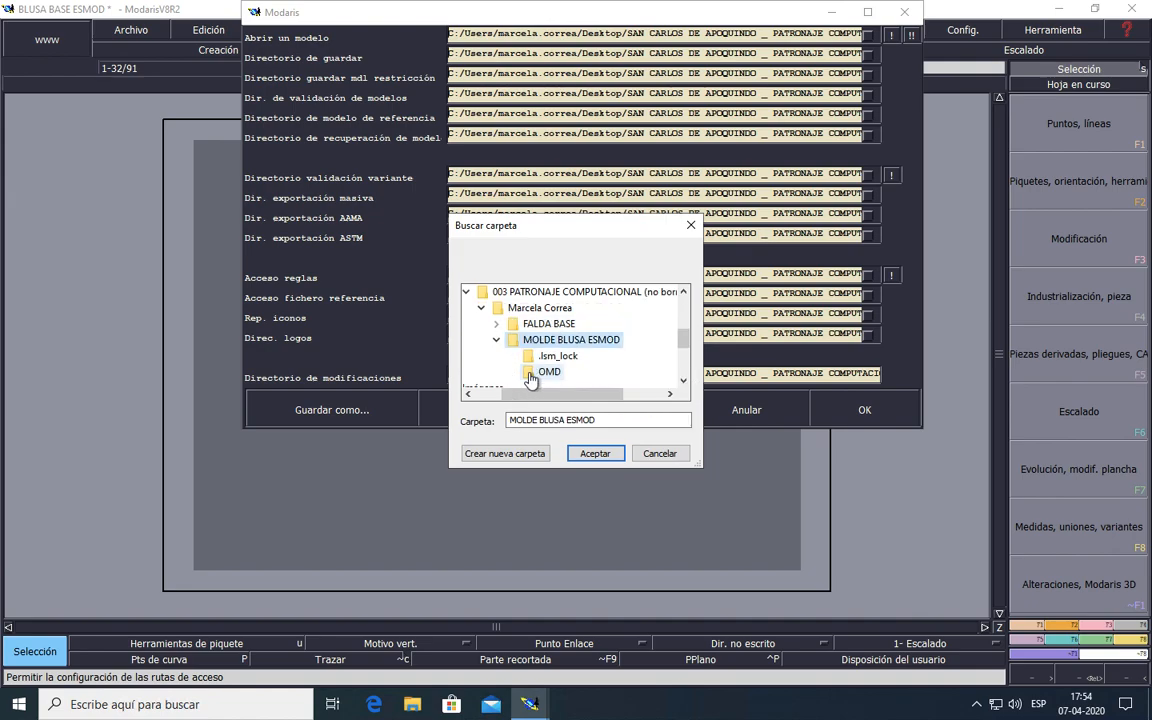
left_click(594, 453)
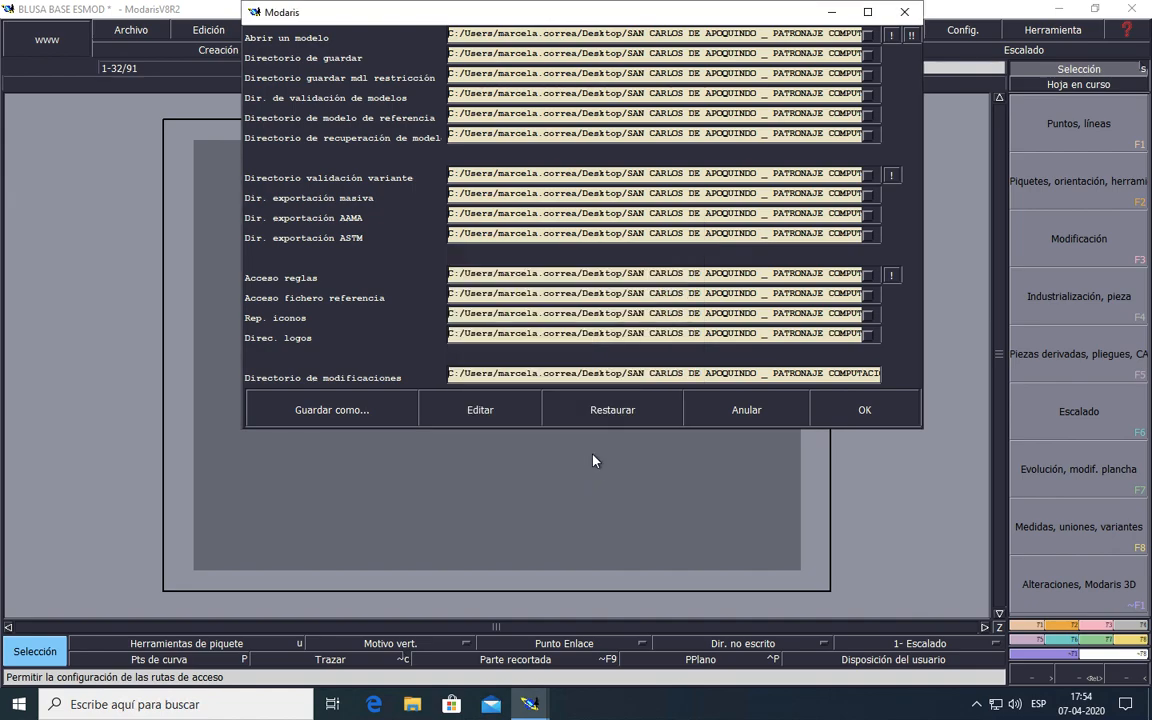
left_click(908, 36)
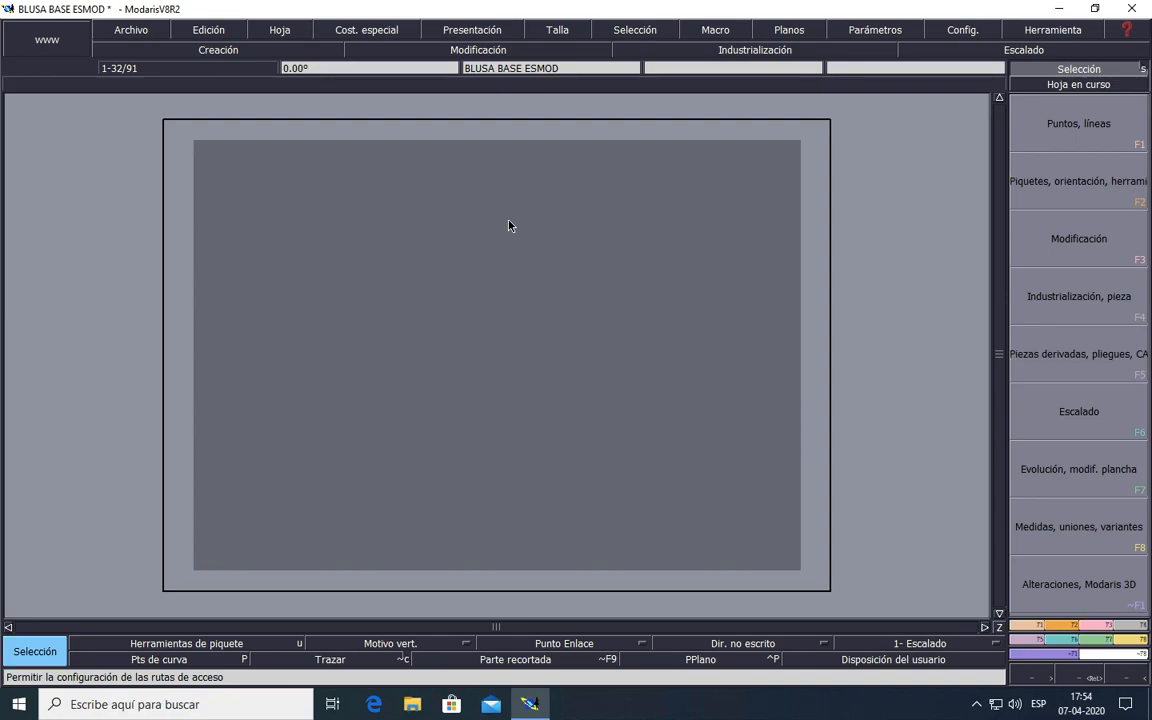
Step: Draw a rectangle 54 cm wide and 60.5 cm high on the blank sheet as the base frame
left_click(1063, 628)
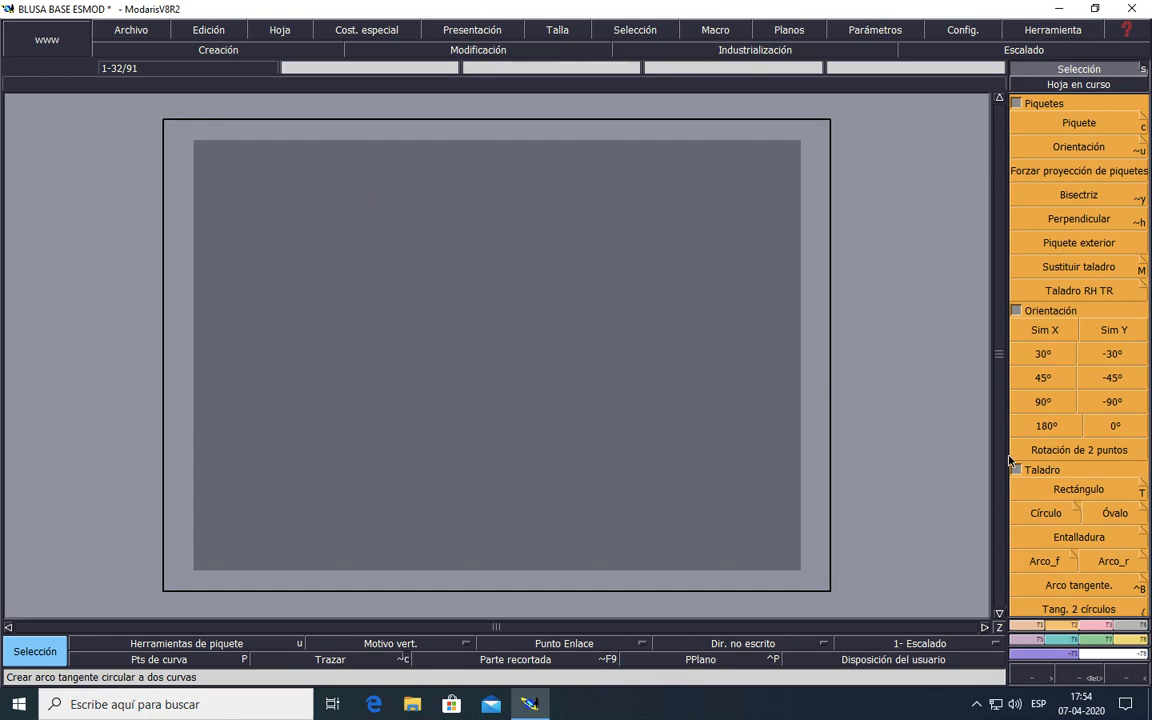
left_click(1060, 490)
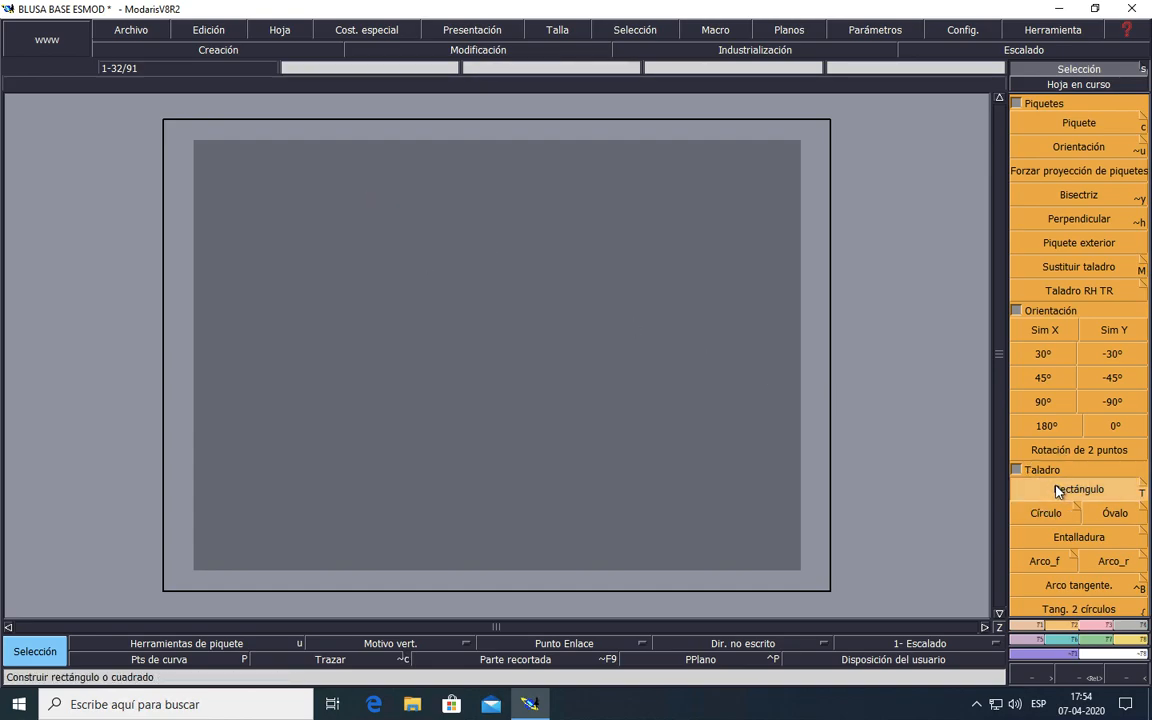
left_click(349, 174)
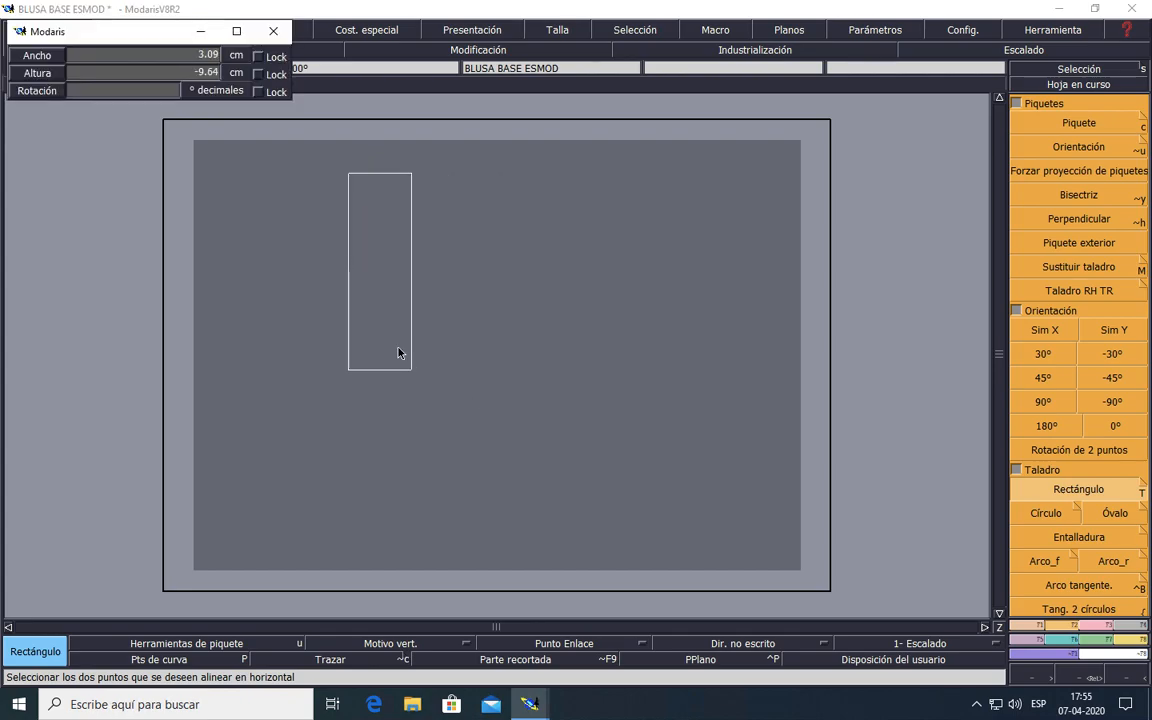
left_click(169, 56)
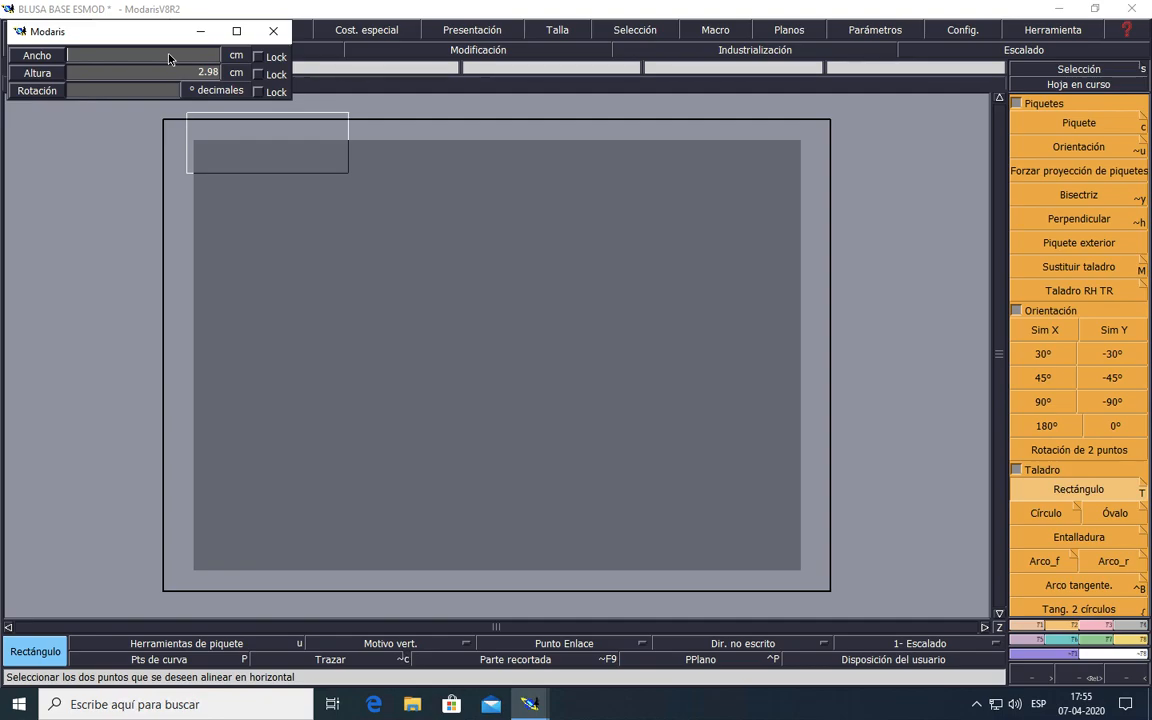
type("54")
left_click(162, 76)
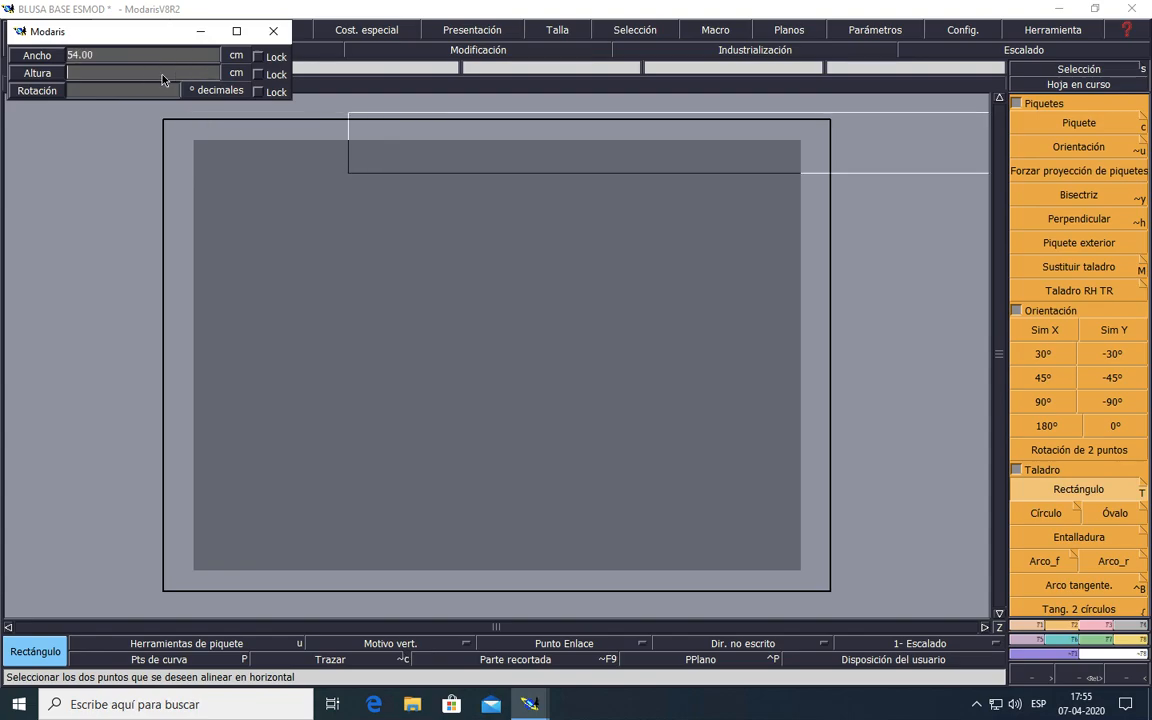
type("60.5")
key("Return")
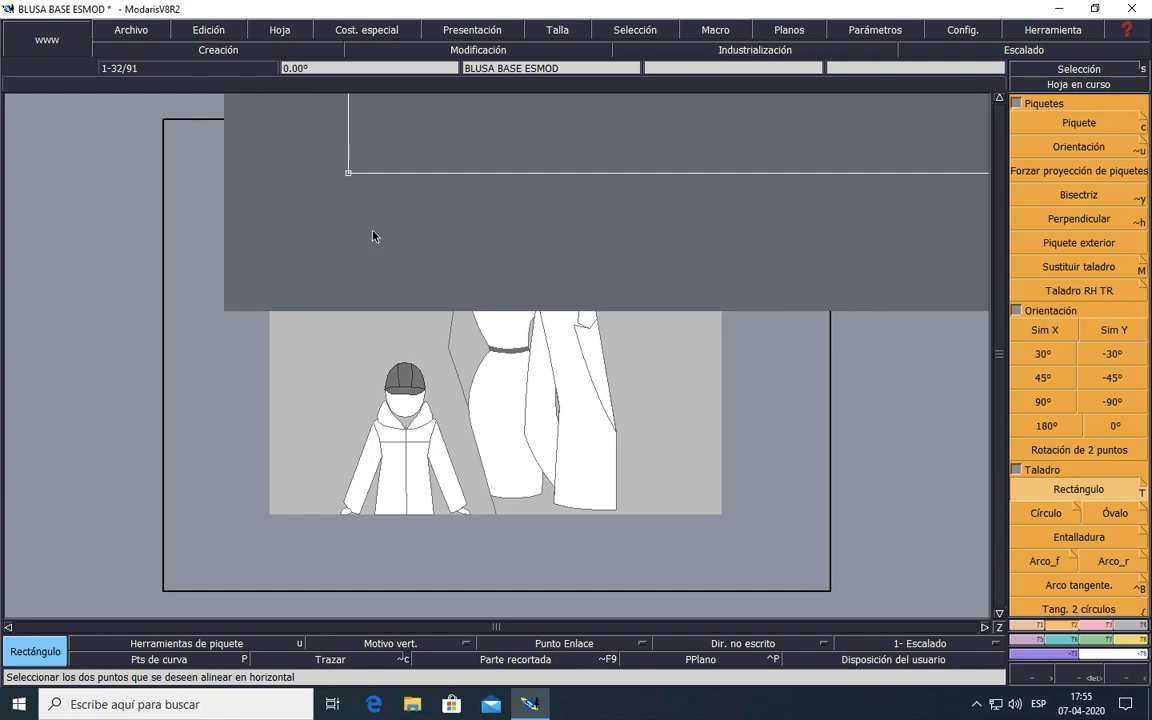
key("Home")
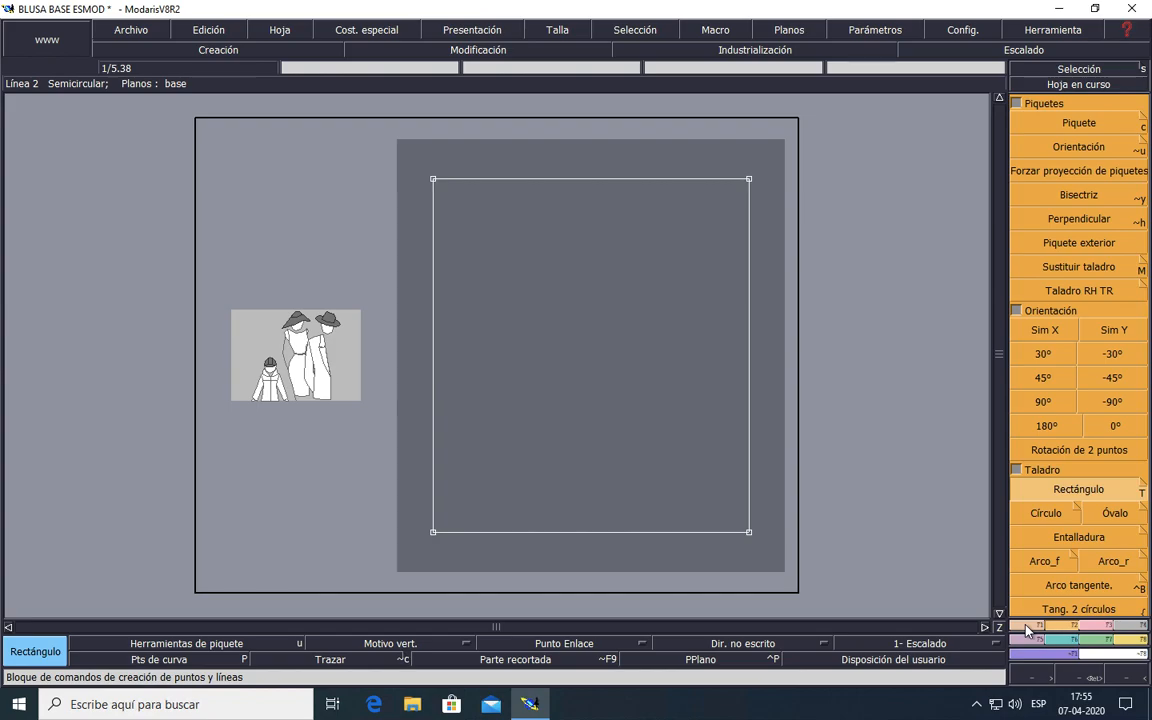
Step: Create a parallel of the rectangle's top edge 38.5 cm below it for the waistline
left_click(1062, 625)
left_click(1052, 404)
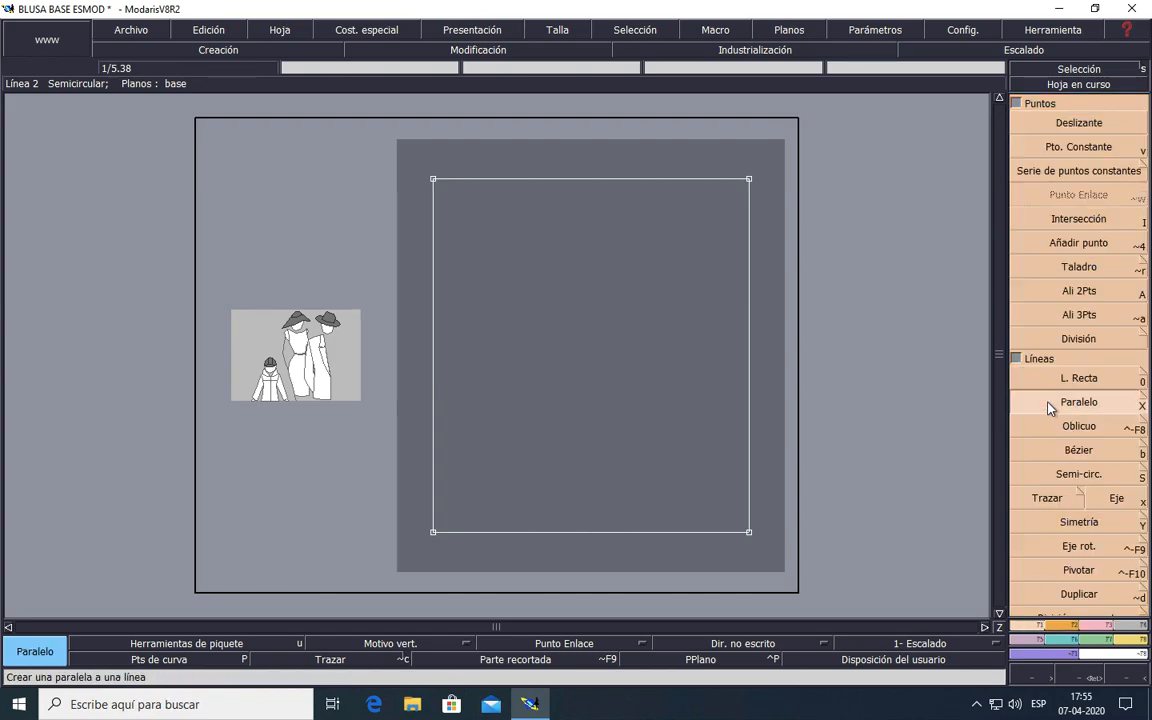
left_click(463, 181)
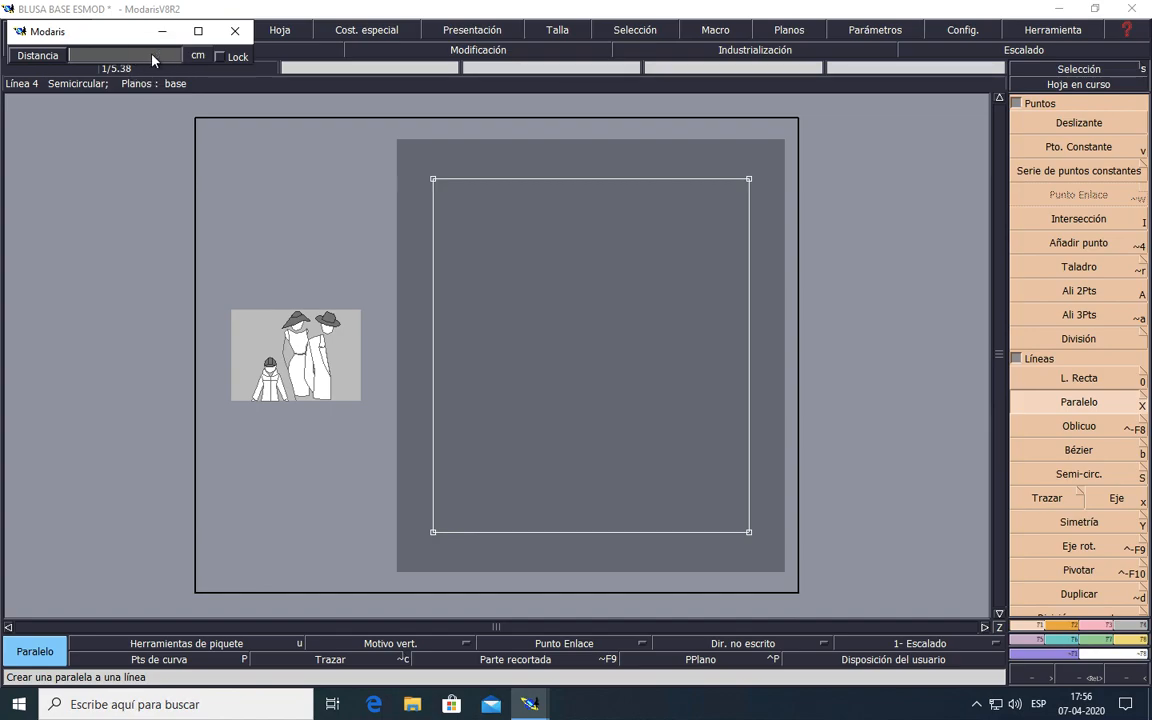
type("38.5")
key("Return")
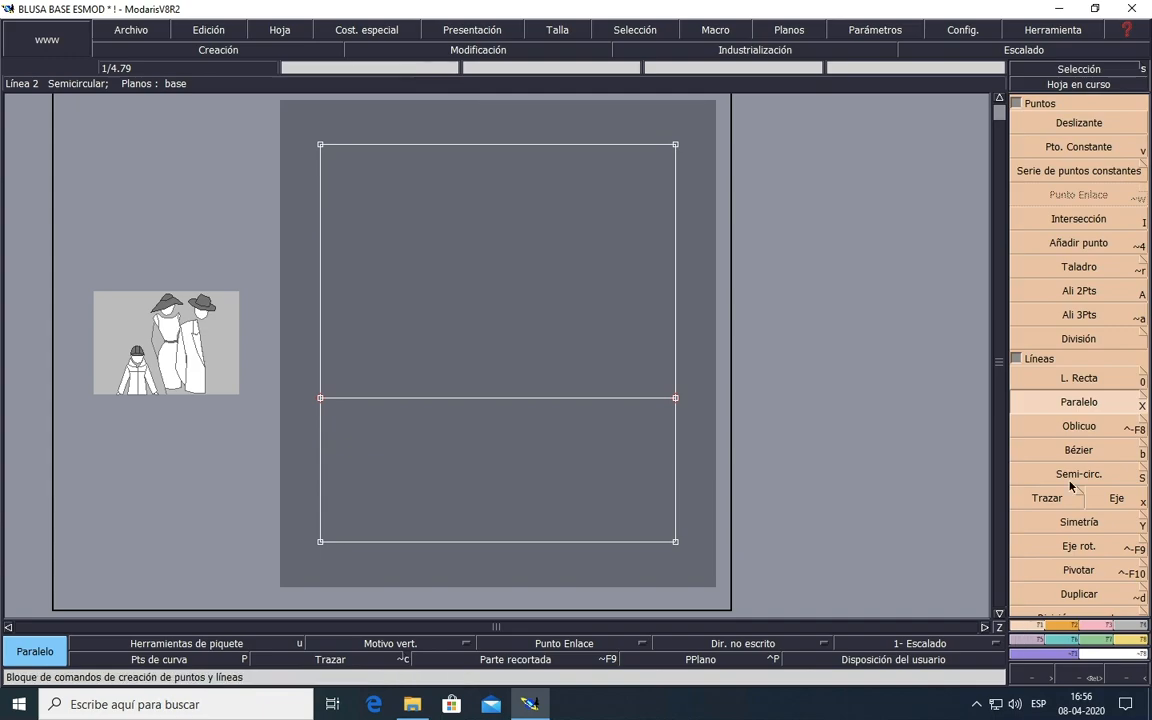
Step: Create a parallel of the waistline at a distance of -11 cm, below it, for the high hip line
left_click(1064, 404)
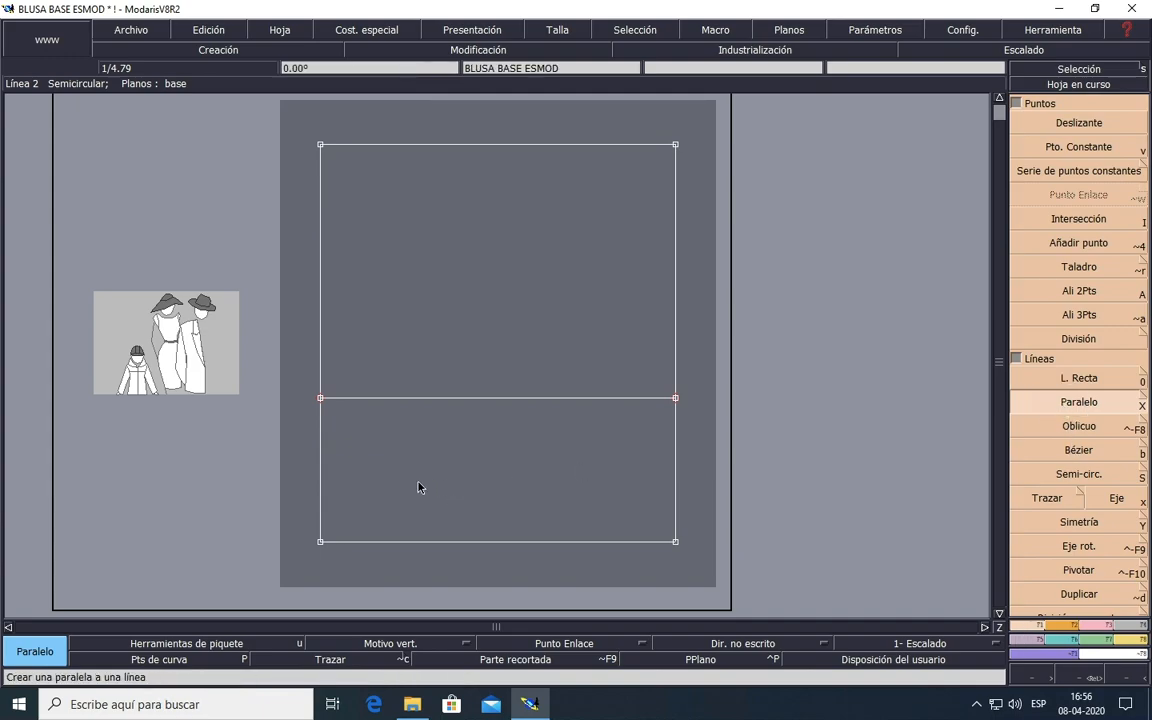
left_click(415, 400)
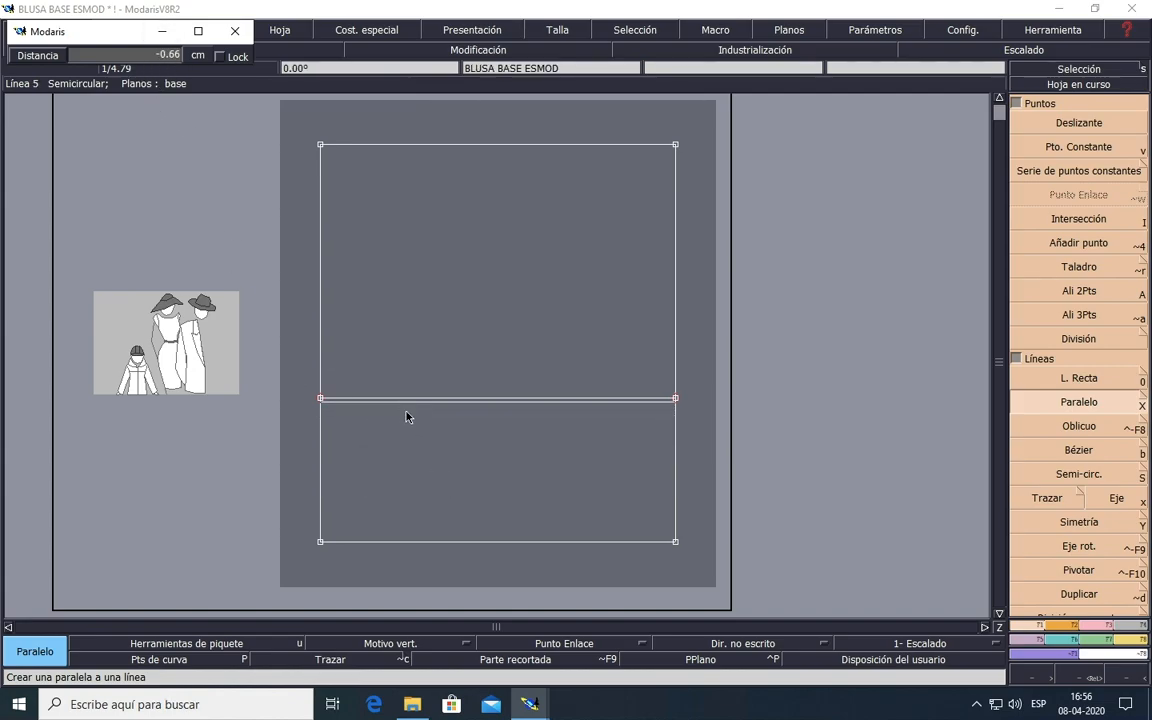
left_click(128, 55)
type("-11")
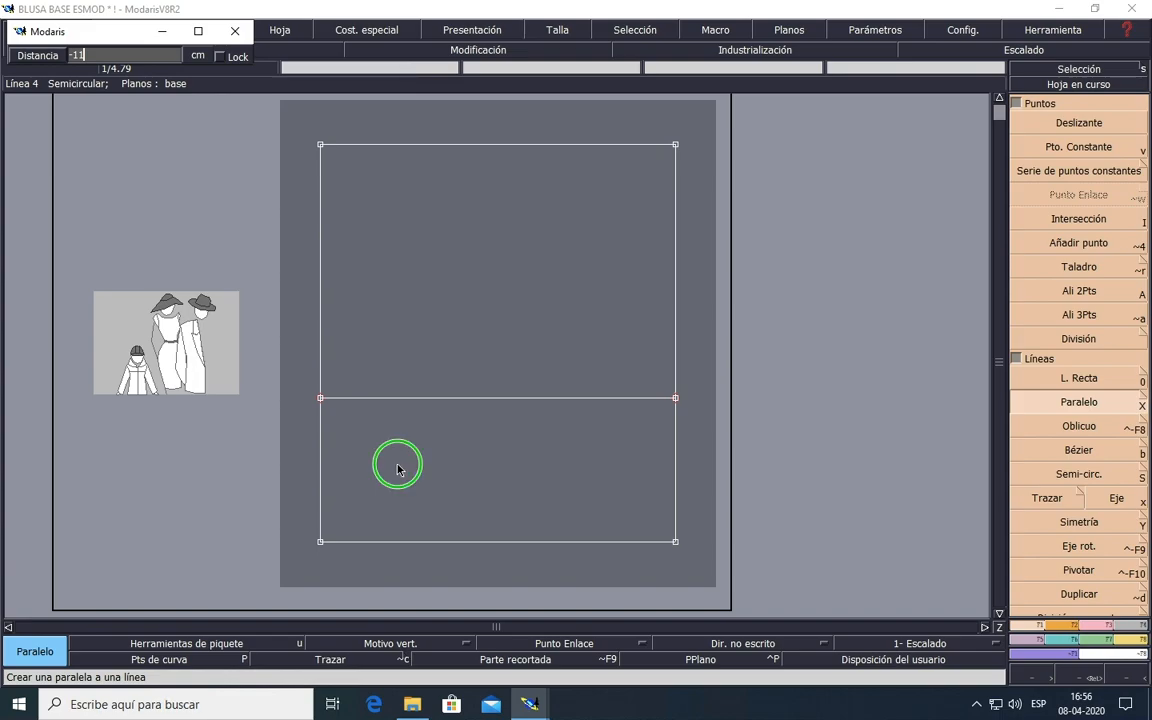
key("Return")
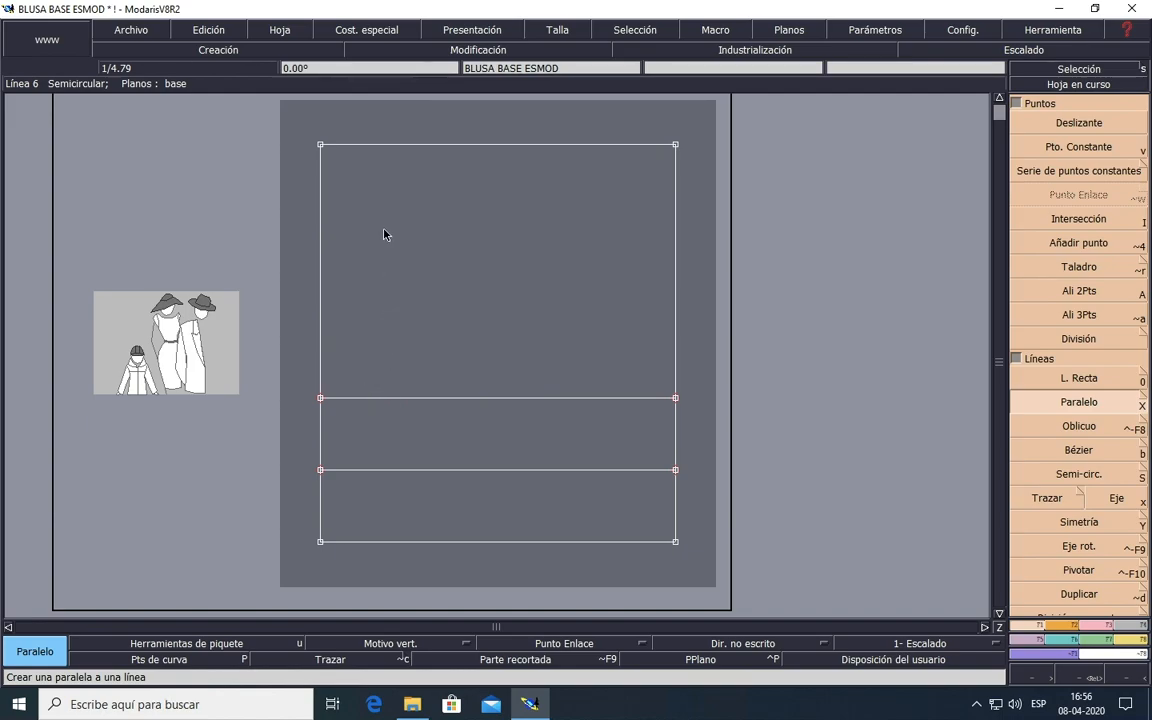
Step: Create a parallel of the waistline 35.5 cm above it for the front length line
left_click(423, 398)
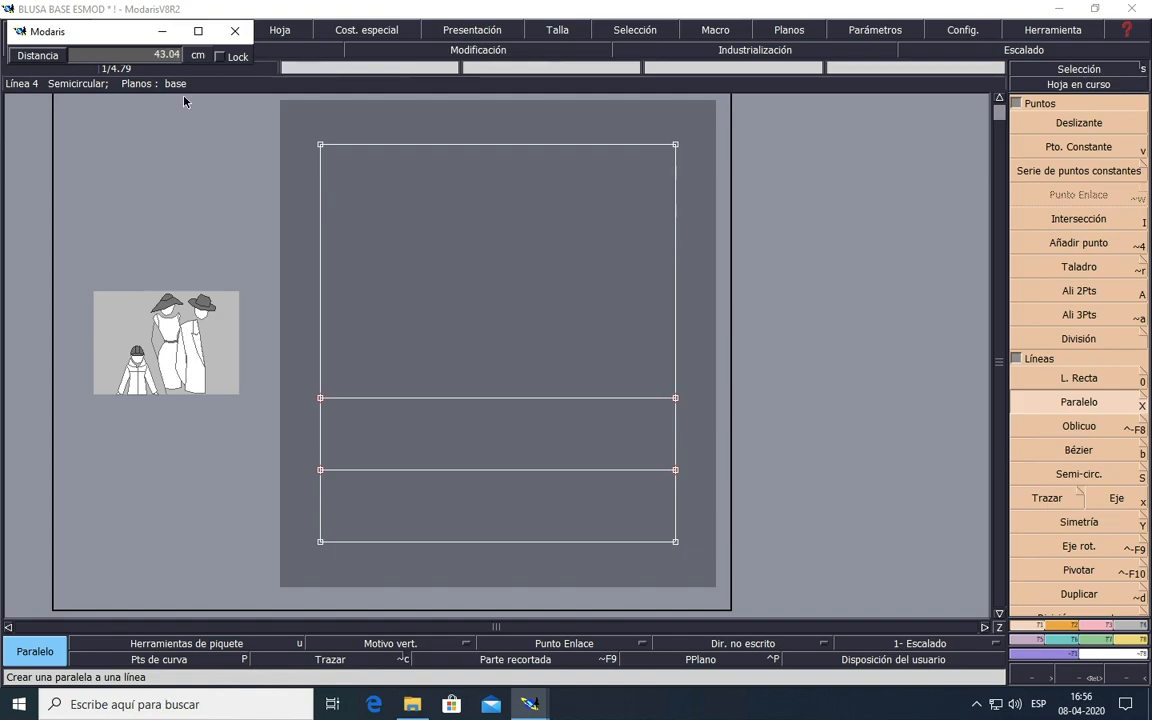
left_click(161, 56)
type("35.5")
left_click(452, 231)
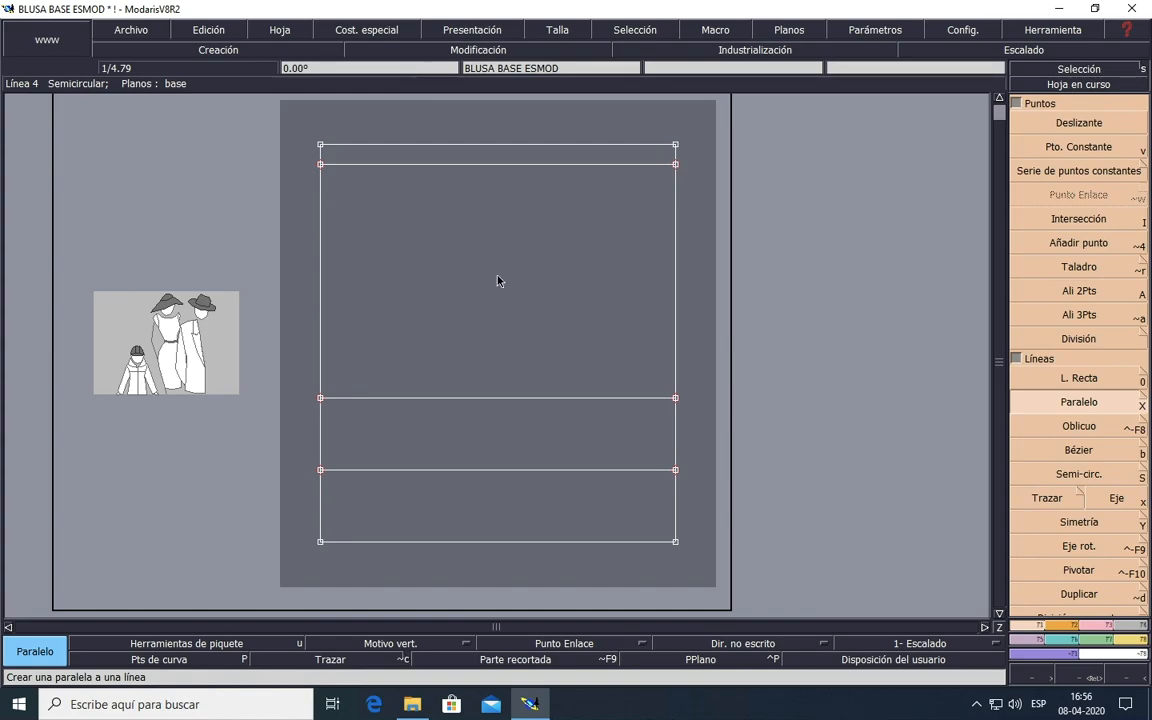
Step: Create a parallel of the waistline 17.75 cm above it for the bust line
left_click(513, 400)
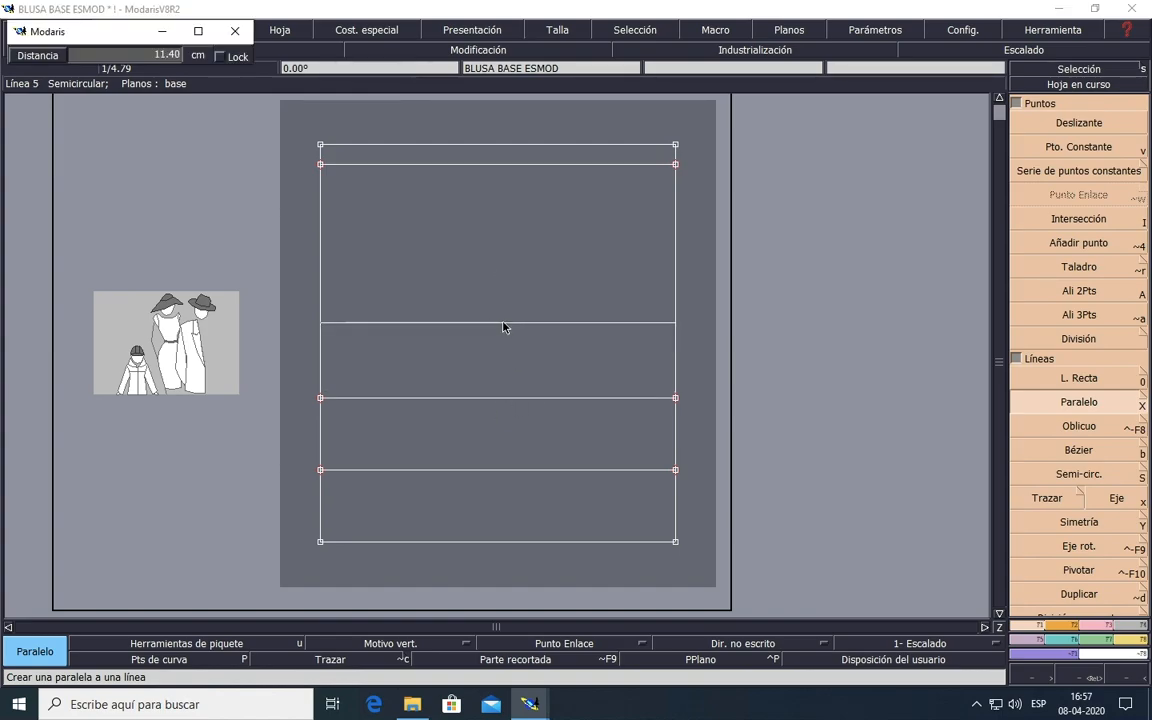
left_click(155, 58)
type("17")
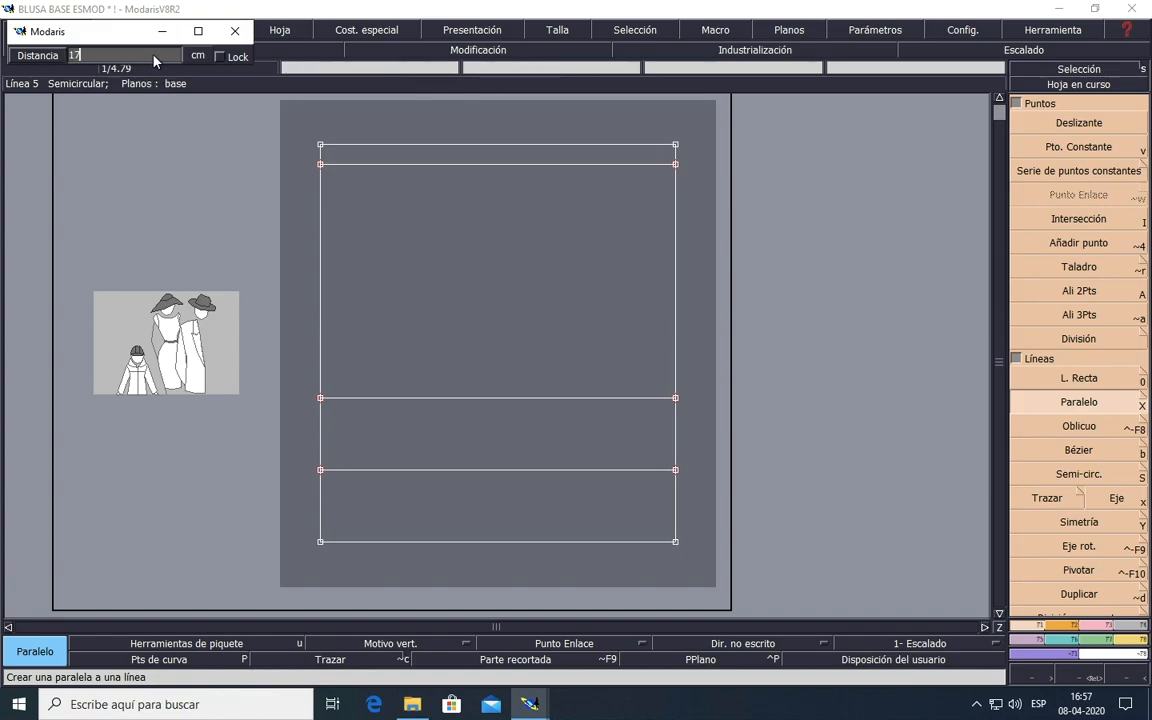
type(".75")
key("Return")
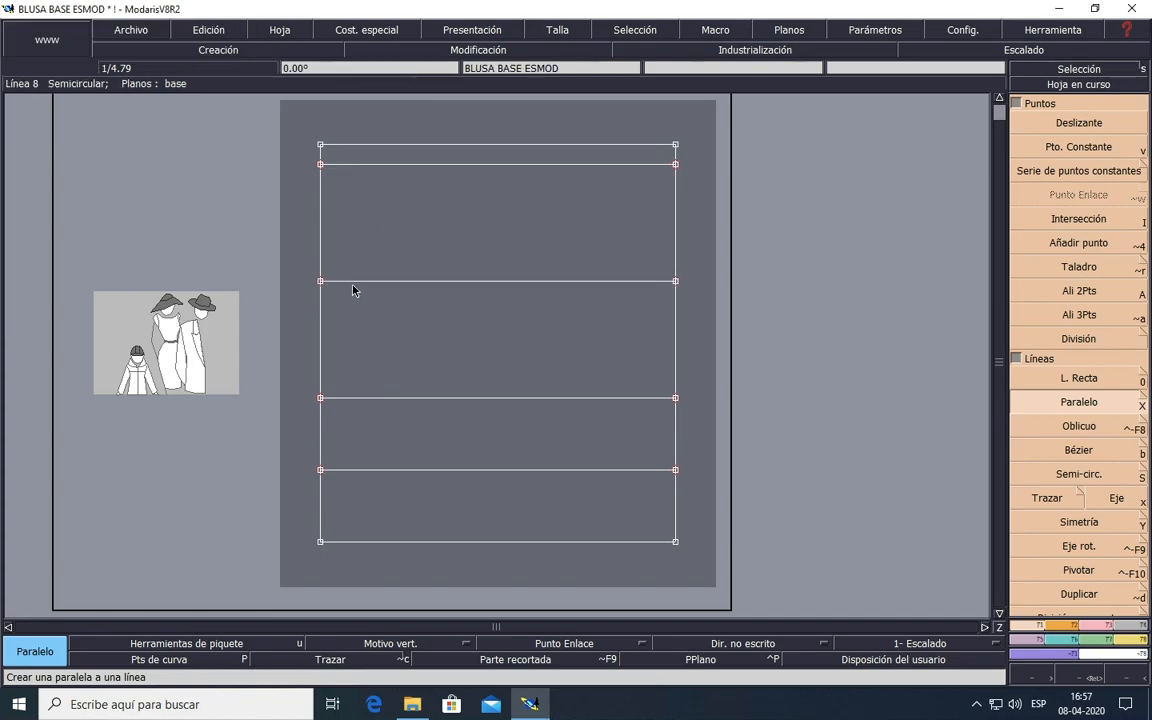
Step: Create a parallel of the bust line 8.9 cm above it for the chest and back width line
left_click(351, 284)
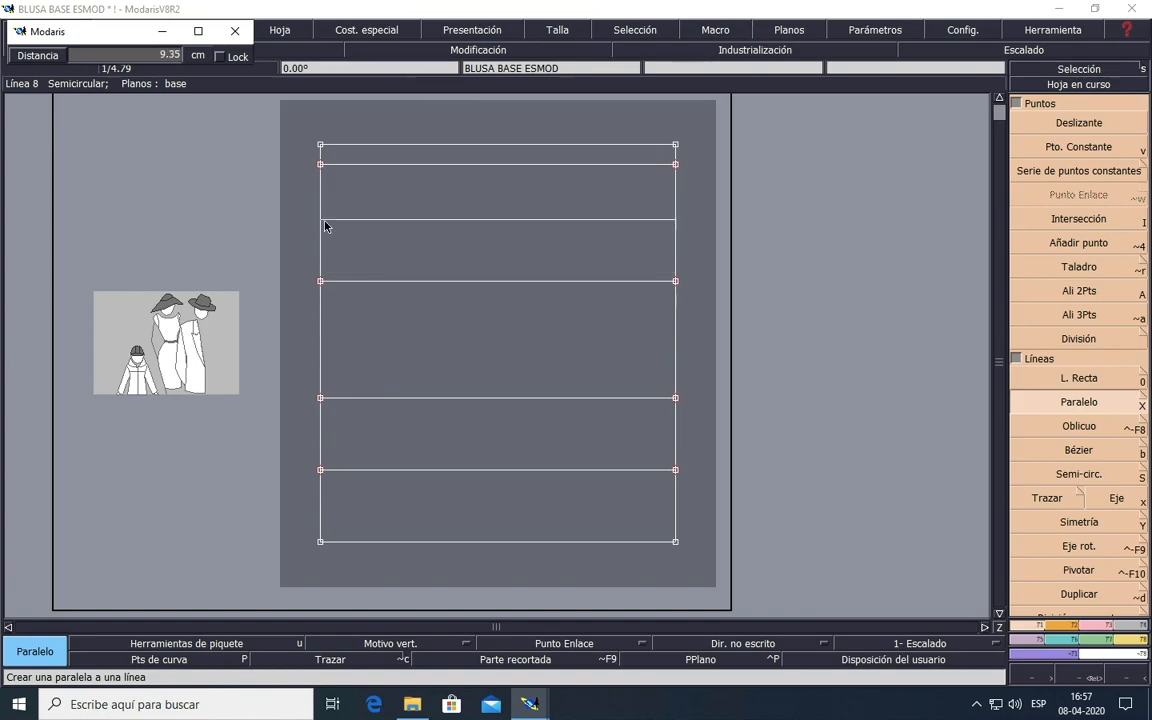
left_click(162, 56)
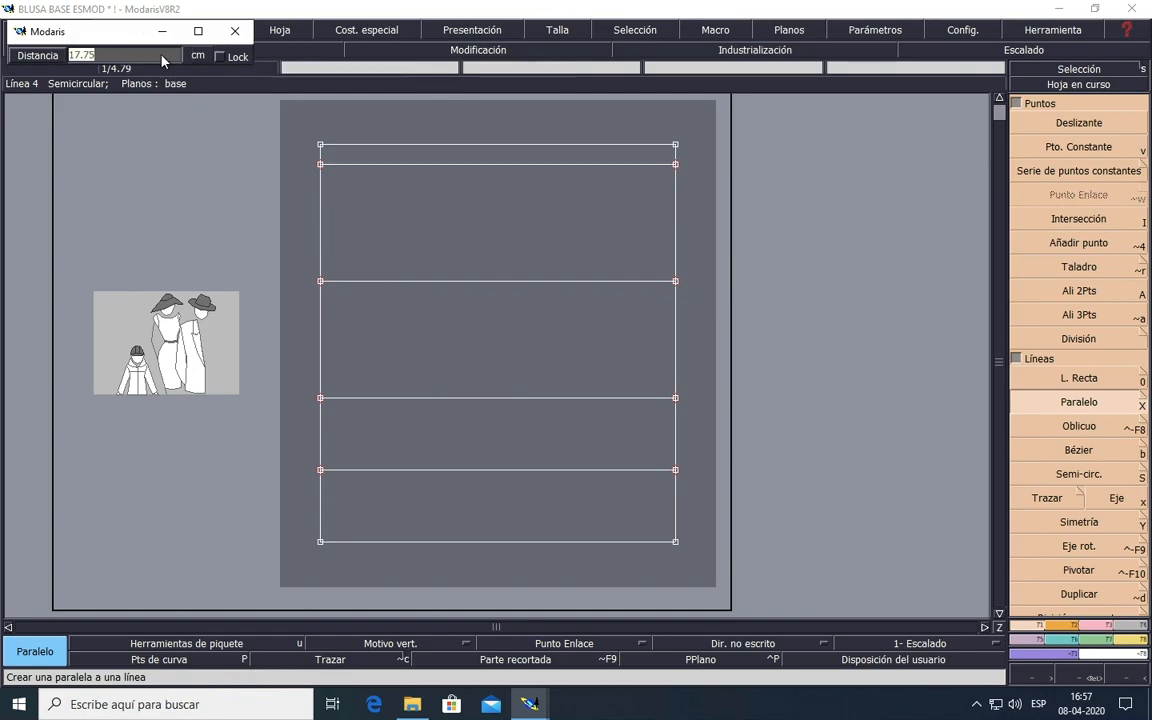
type("8.9")
left_click(340, 199)
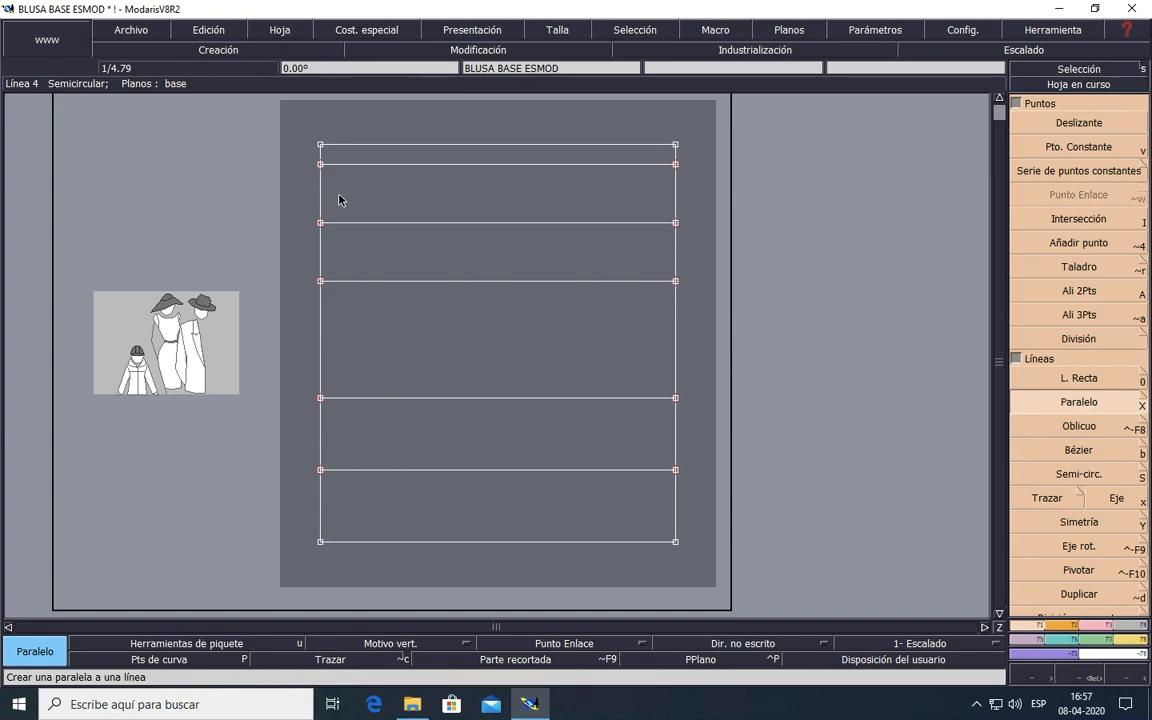
Step: Switch to the Word guide, examine the frame diagram down to the total length line, and return to Modaris
mouse_move(607, 690)
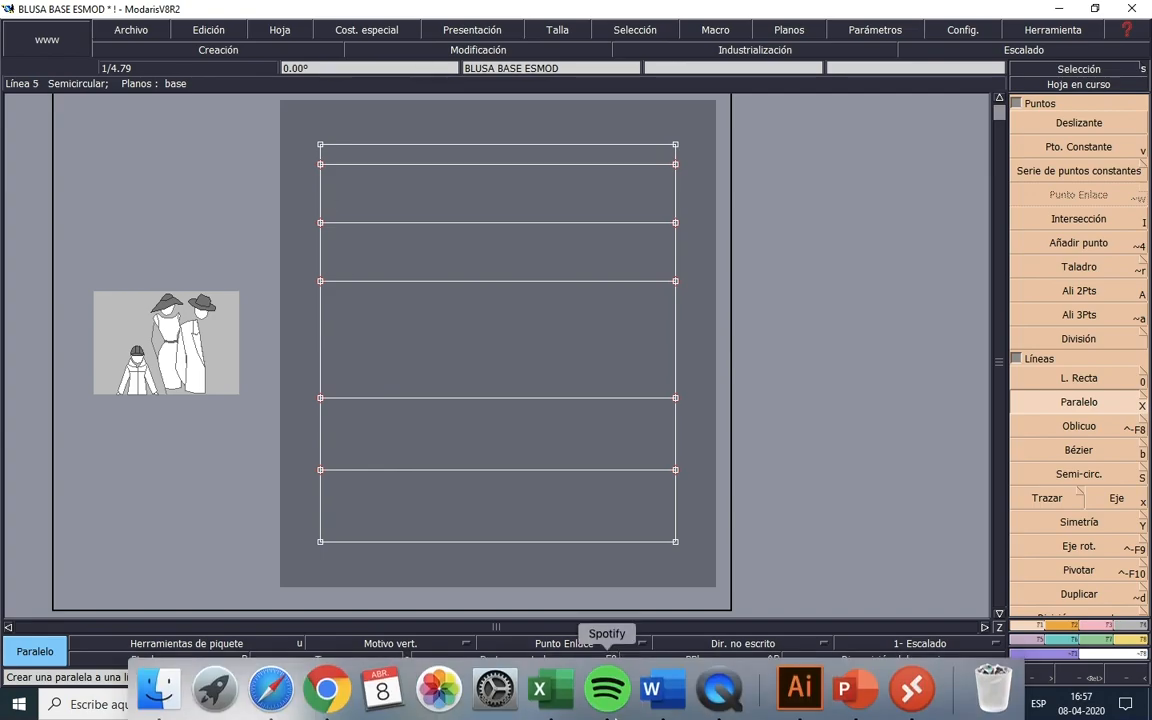
left_click(674, 707)
scroll(632, 541, "down", 3)
scroll(632, 540, "down", 1)
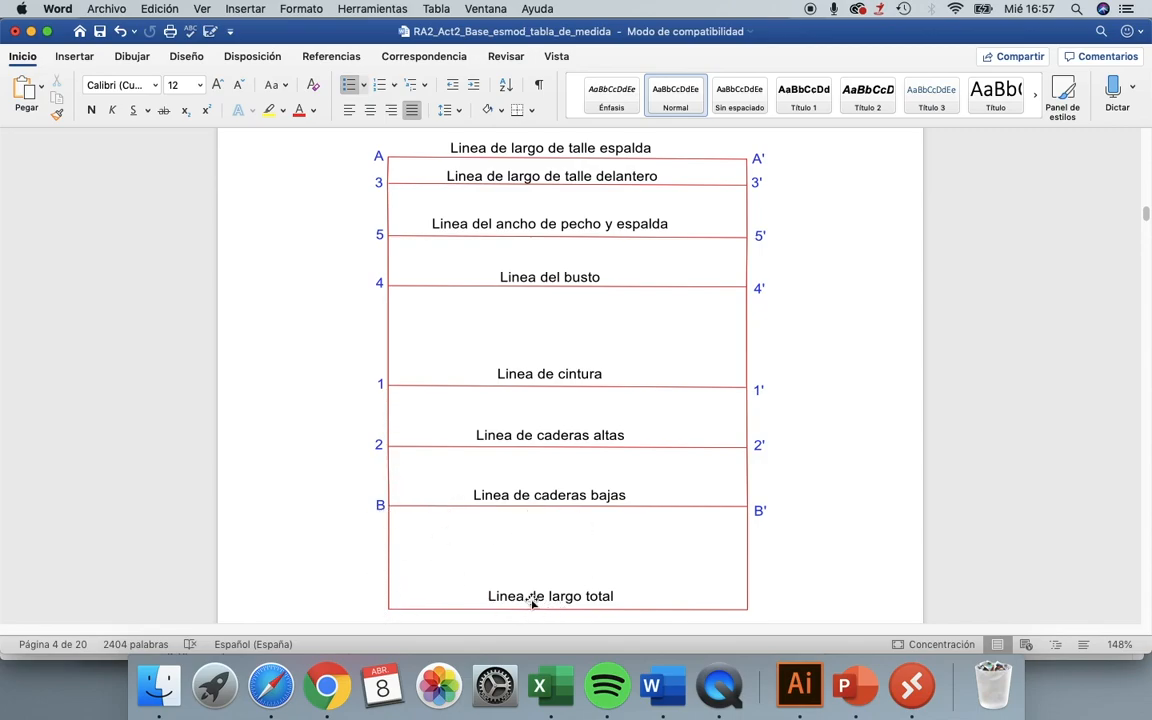
left_click(911, 686)
double_click(521, 146)
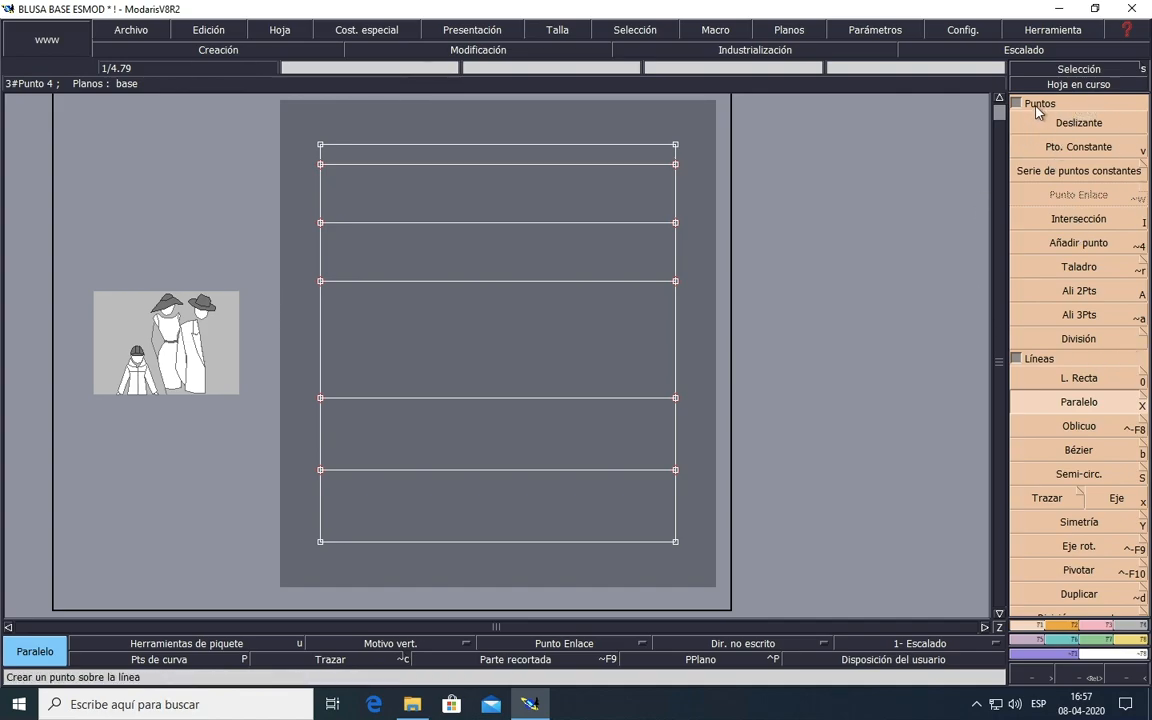
left_click(1075, 249)
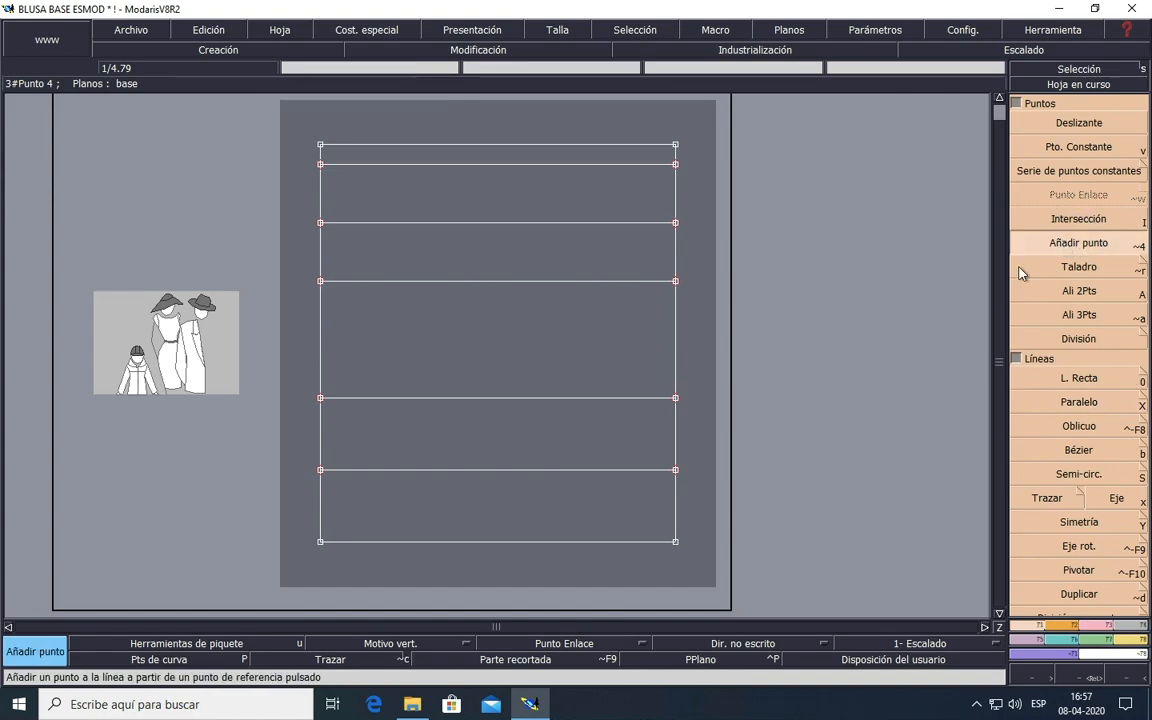
left_click(675, 543)
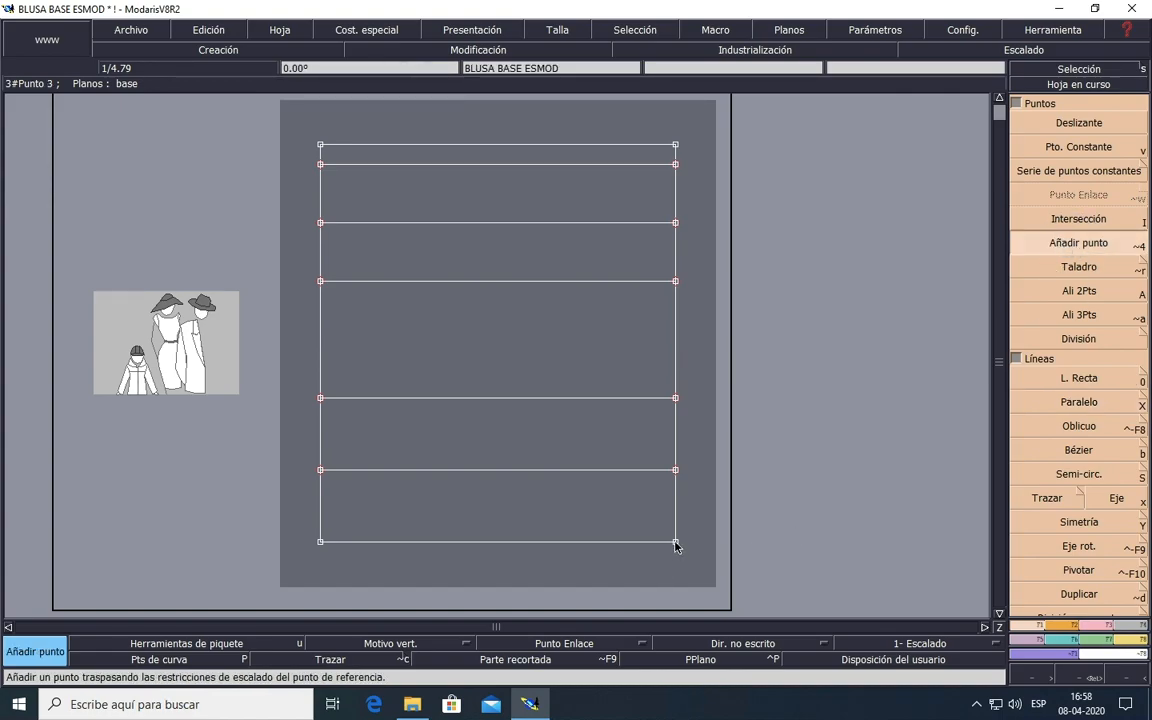
left_click_drag(675, 545, 591, 545)
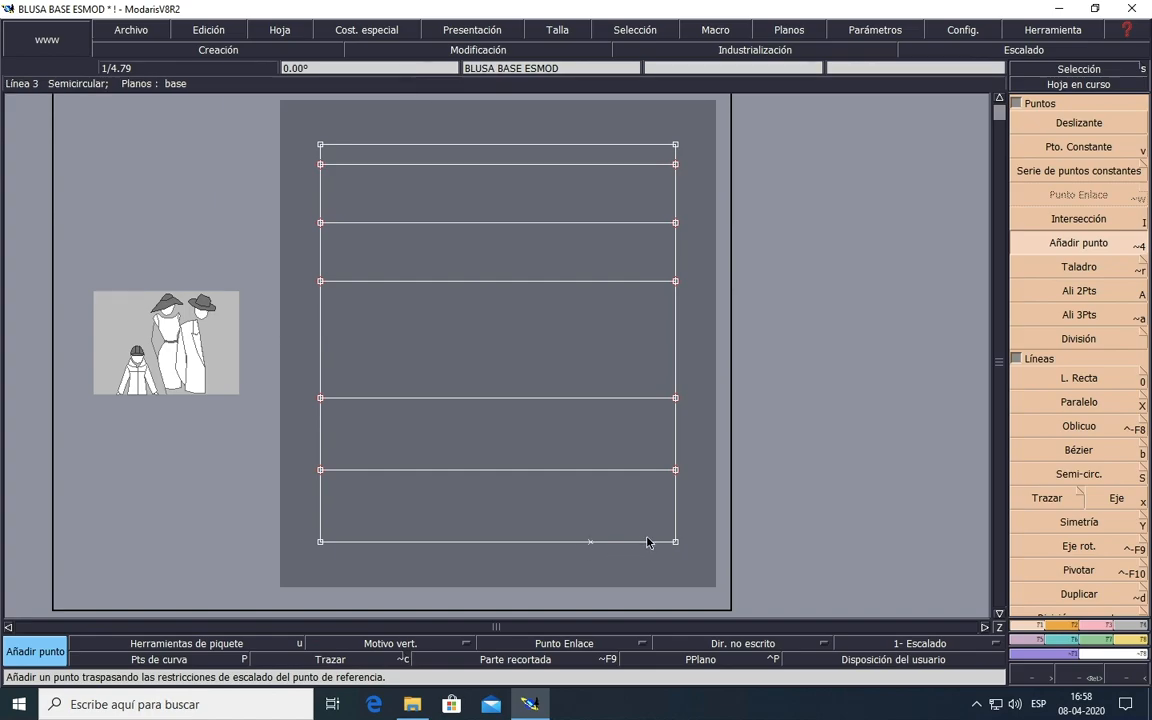
scroll(900, 558, "down", 3)
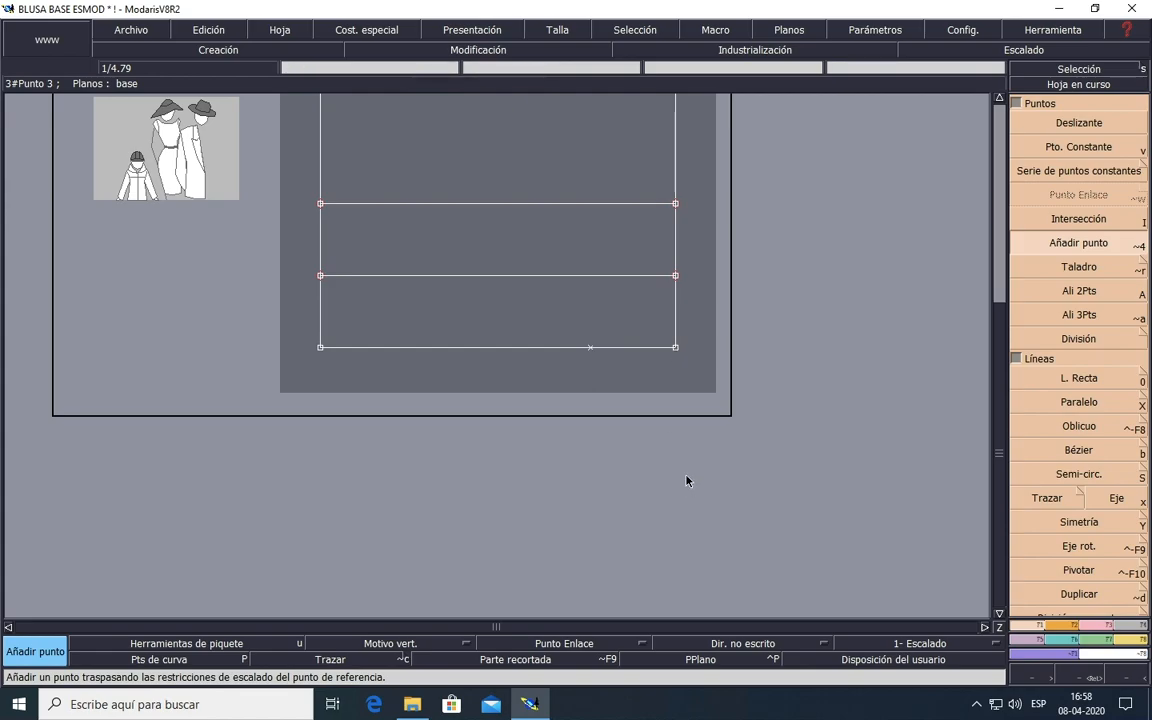
key("ctrl+z")
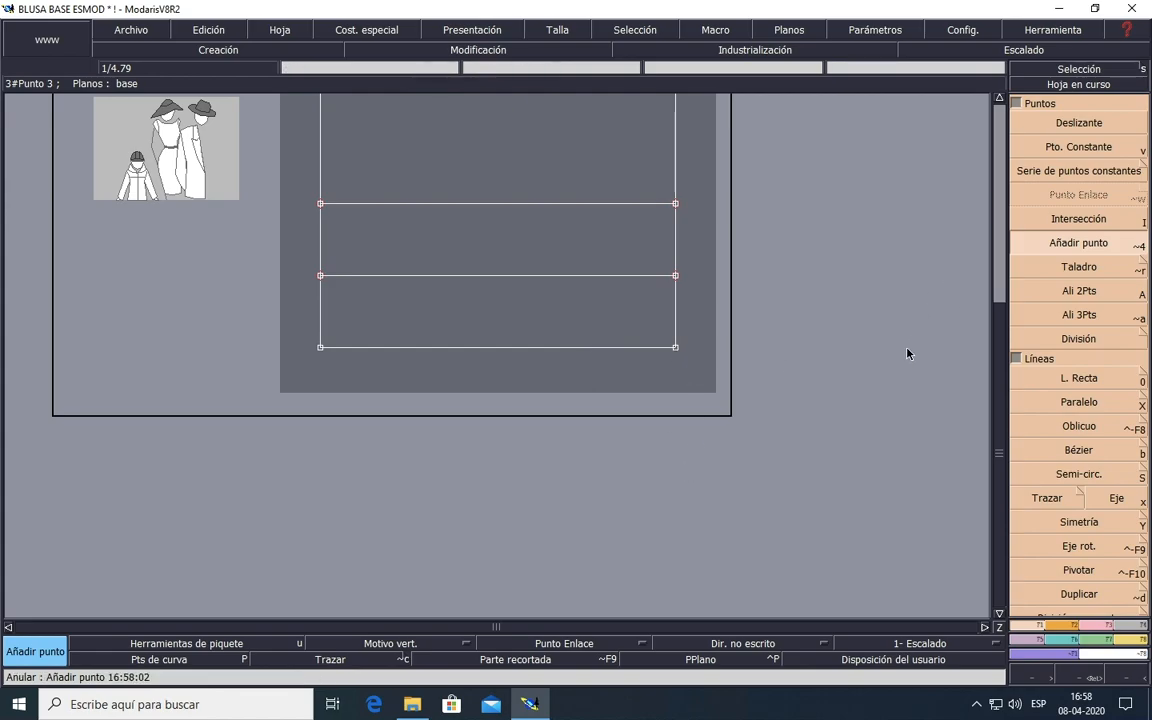
Step: Choose the Taladro point tool and set its marking type to Sin marcaje
left_click(1077, 268)
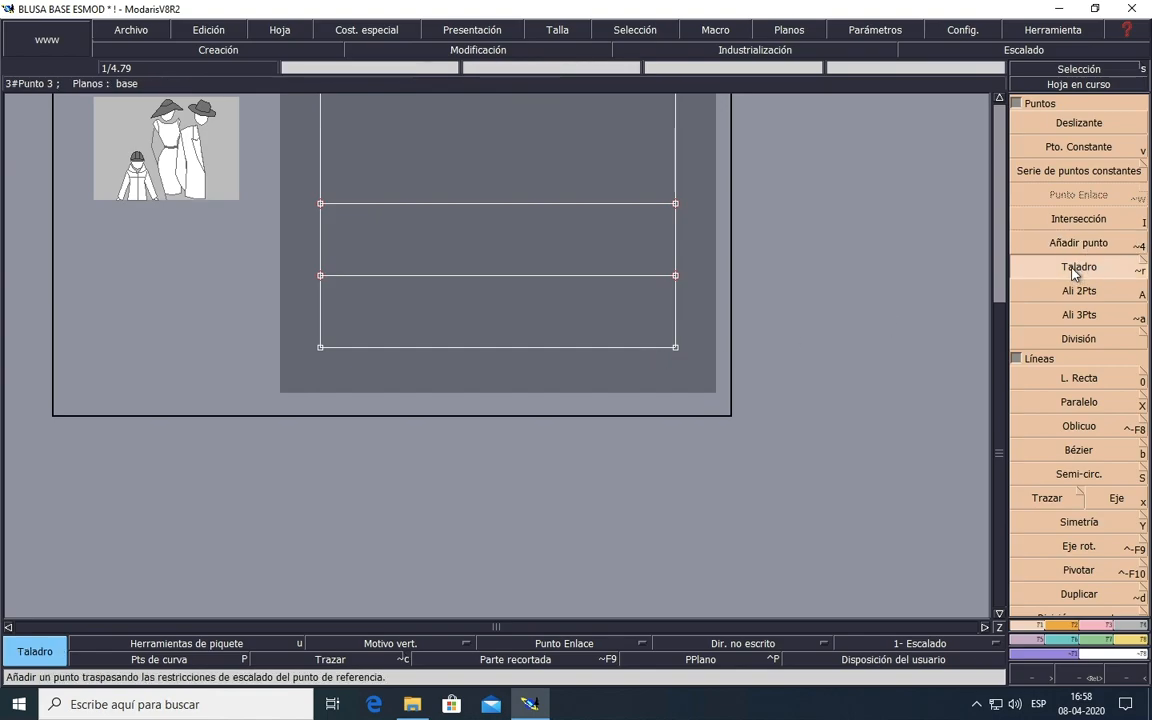
right_click(1142, 266)
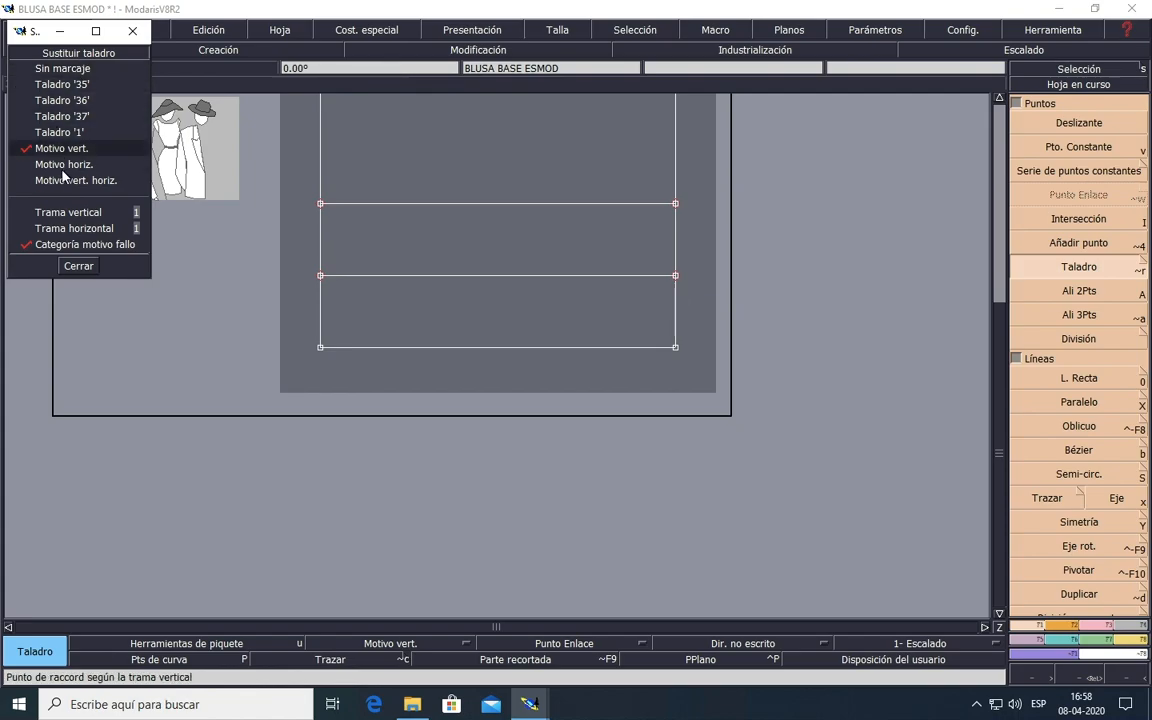
left_click(63, 70)
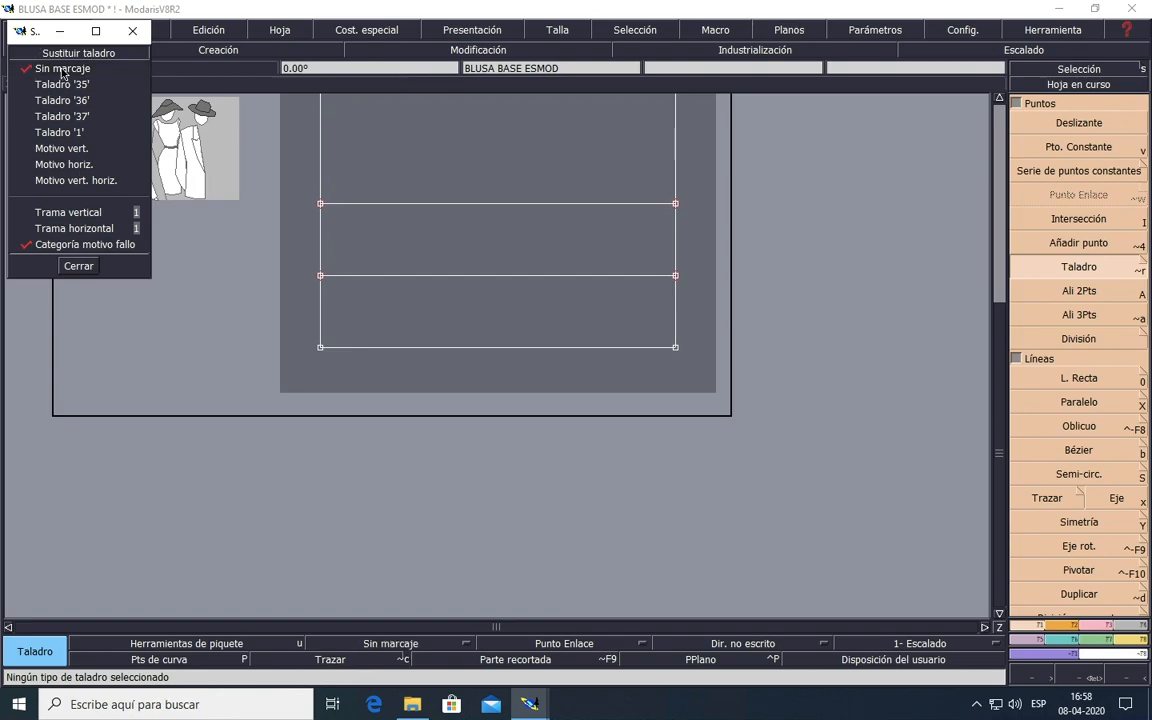
left_click(84, 271)
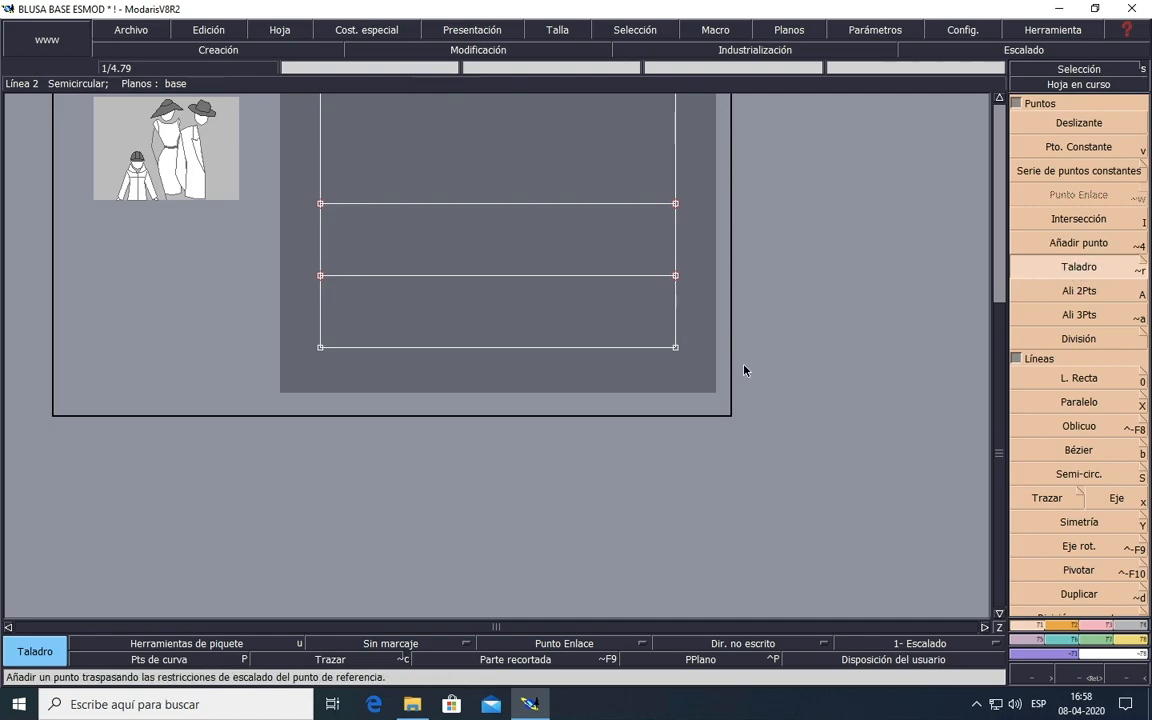
Step: Place an unmarked point below the rectangle's lower right corner at dx 0 and dy -25 cm
left_click(676, 349)
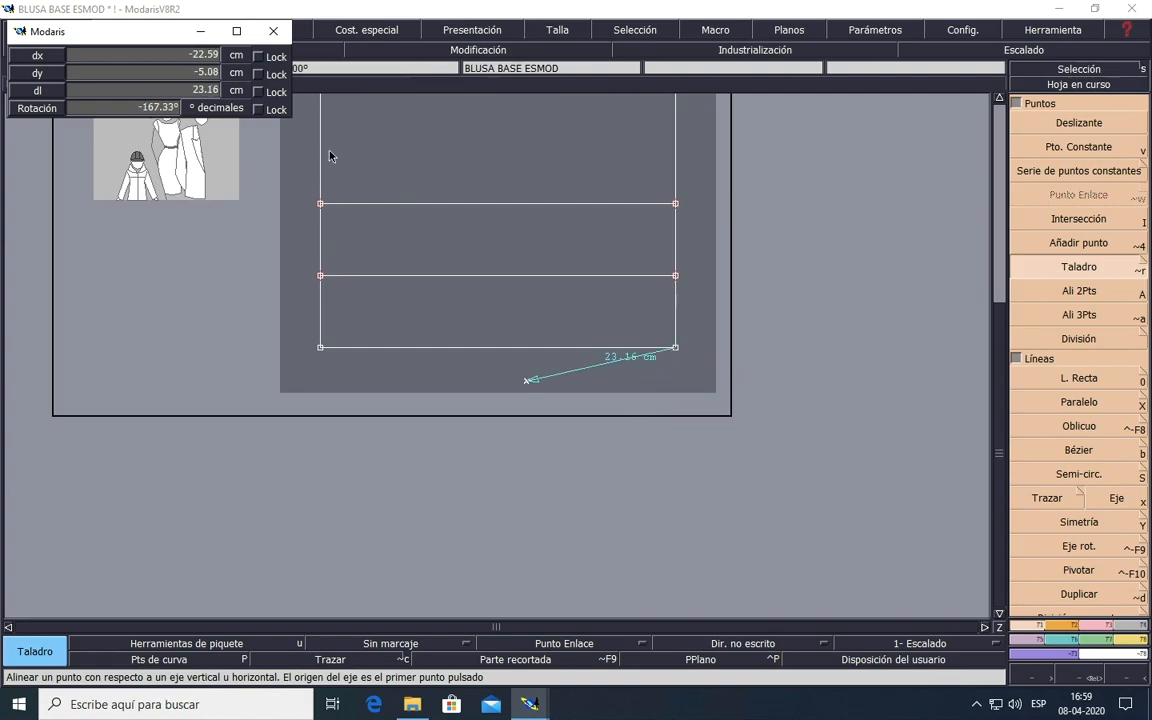
left_click(212, 57)
key("BackSpace")
key("BackSpace")
key("BackSpace")
key("BackSpace")
key("BackSpace")
key("BackSpace")
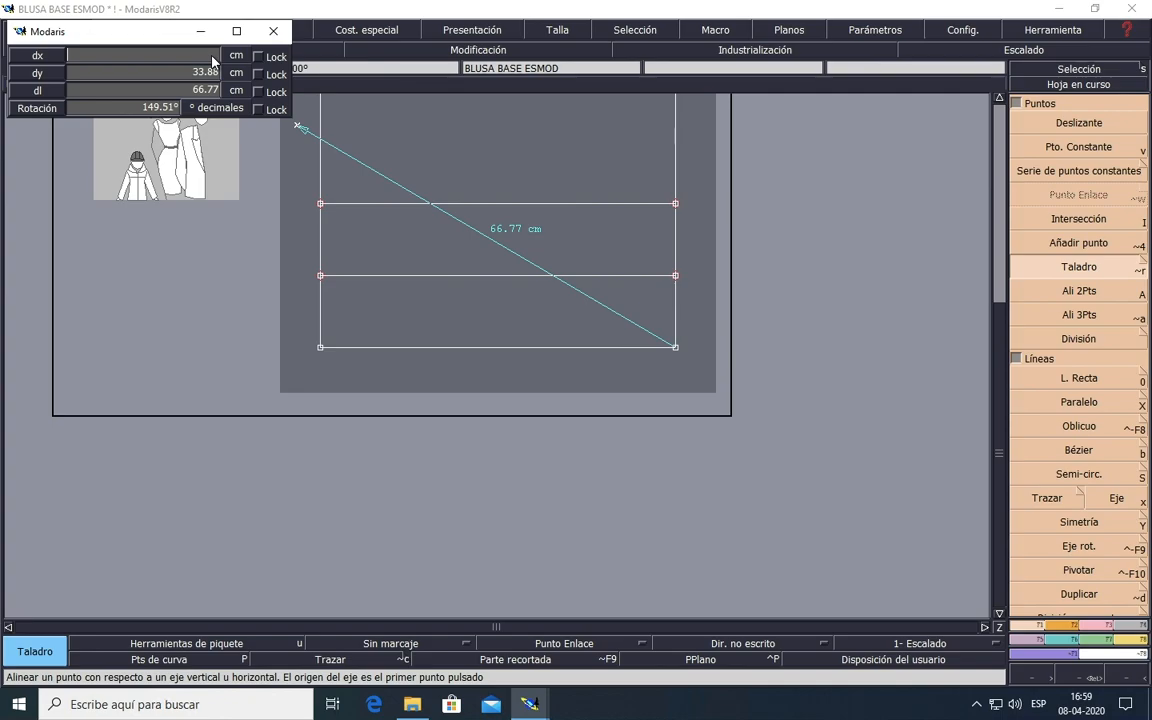
type("00")
left_click(211, 74)
key("BackSpace")
key("BackSpace")
key("BackSpace")
key("BackSpace")
key("BackSpace")
left_click(674, 491)
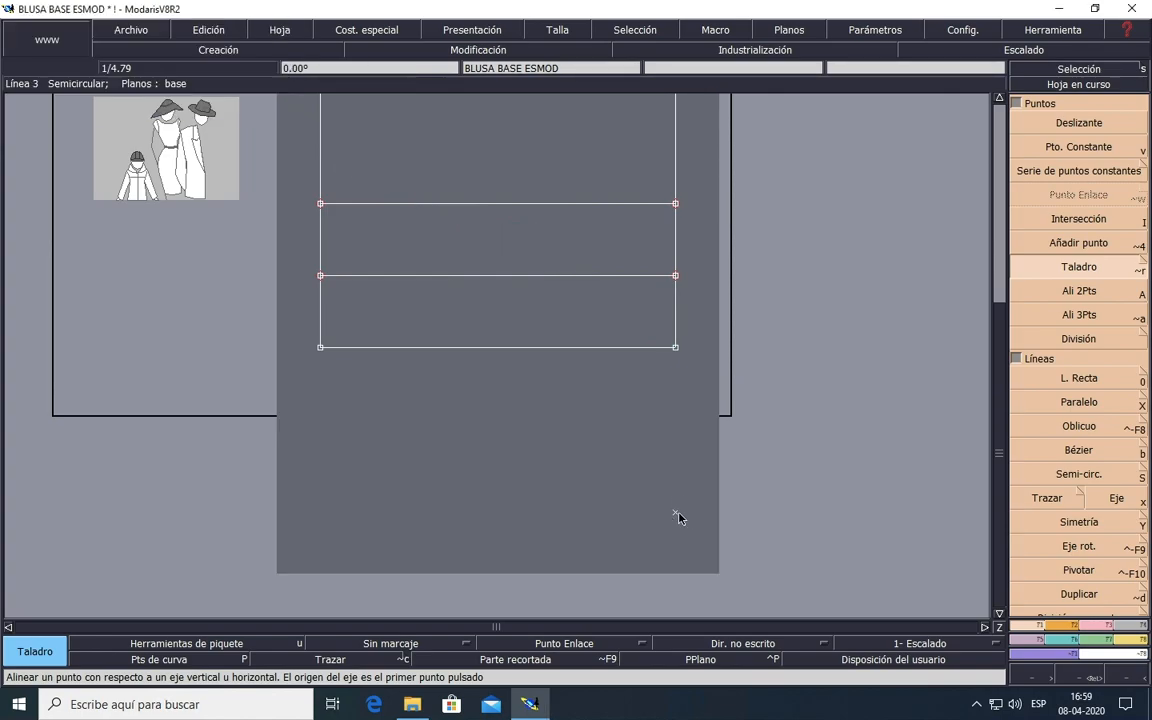
Step: Place an unmarked point below the rectangle's lower left corner at dx 0 and dy -25 cm
left_click(320, 347)
type("0")
key("Tab")
type("-25.00")
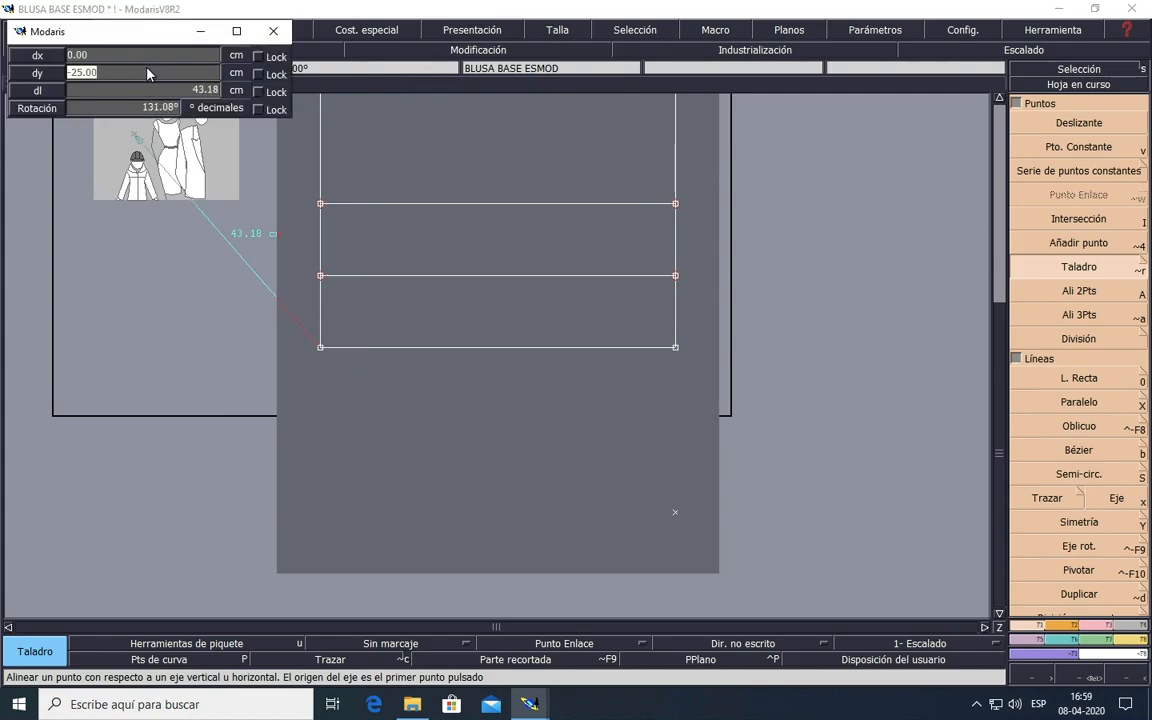
key("Return")
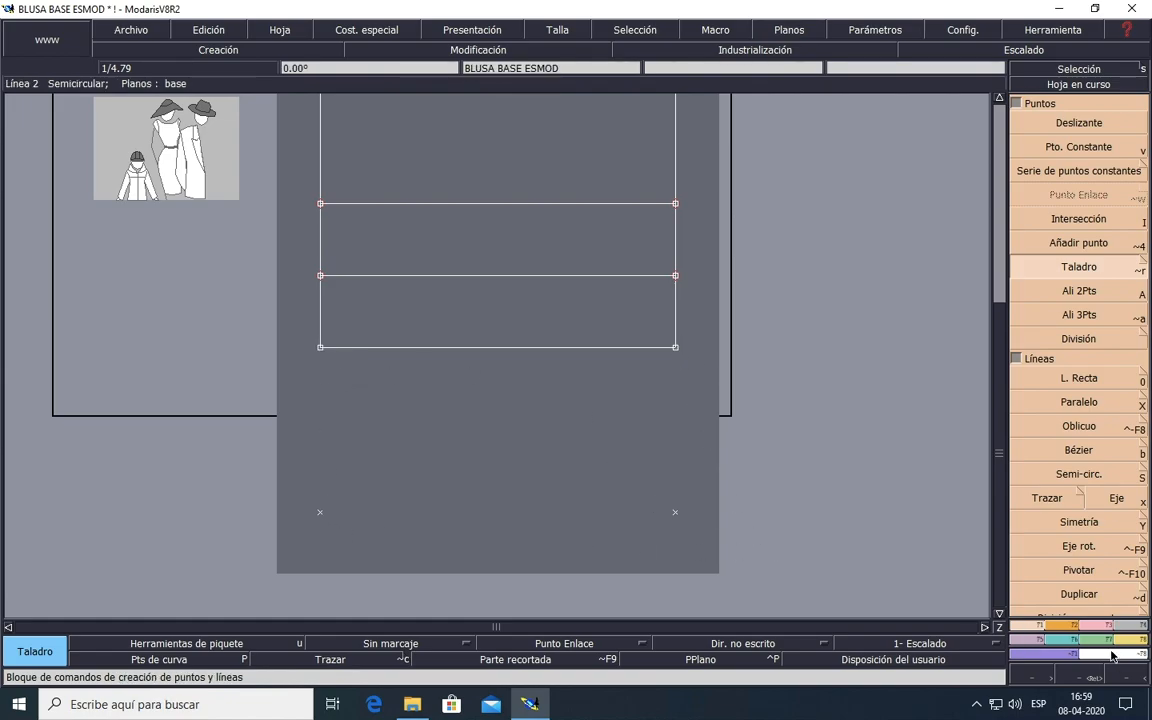
Step: Draw three straight lines joining the rectangle's lower corners through both new points to form the total length section
left_click(1066, 380)
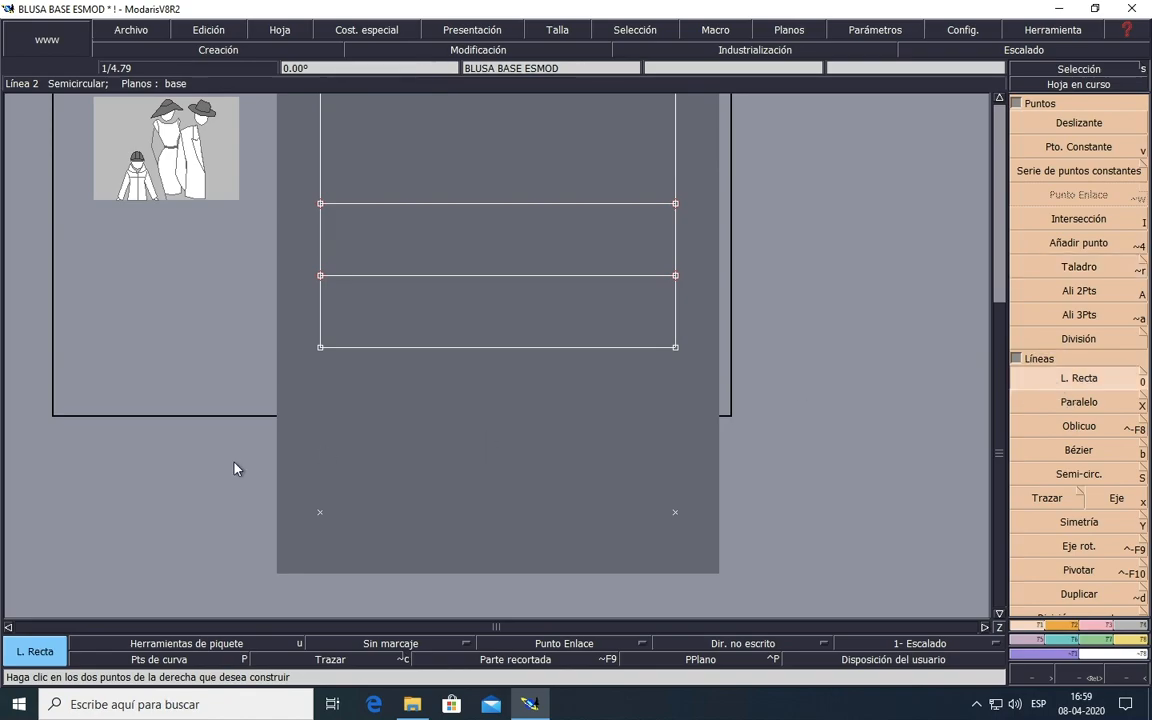
left_click(320, 348)
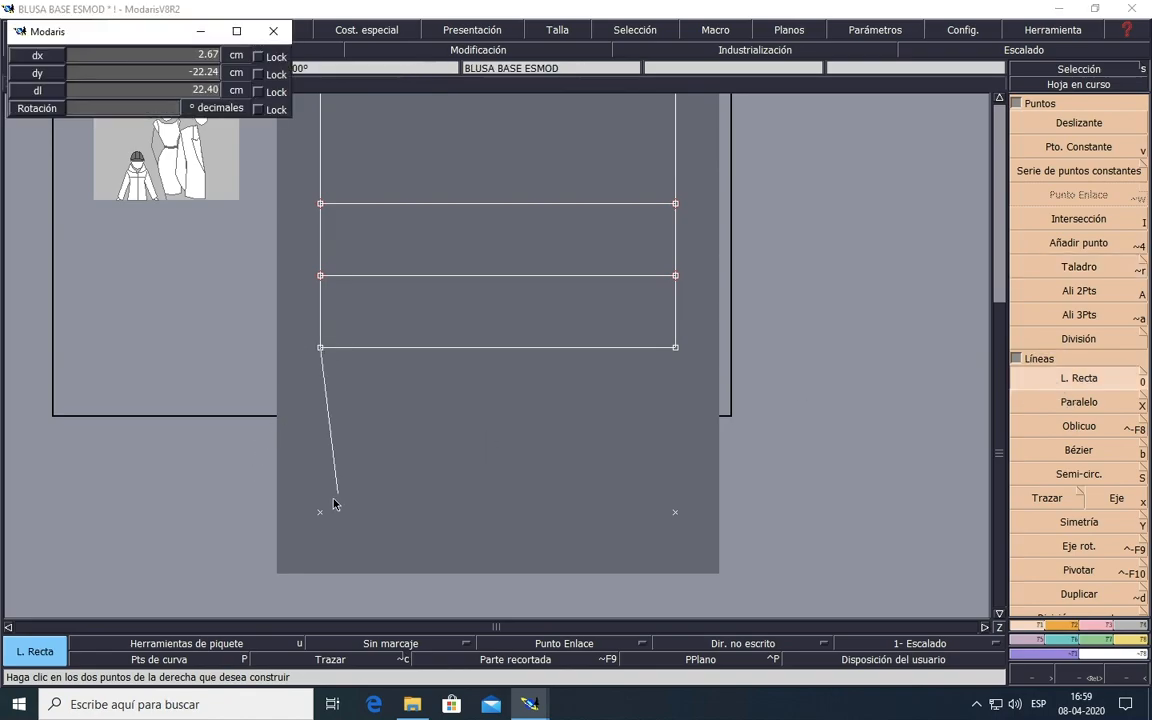
left_click(321, 514)
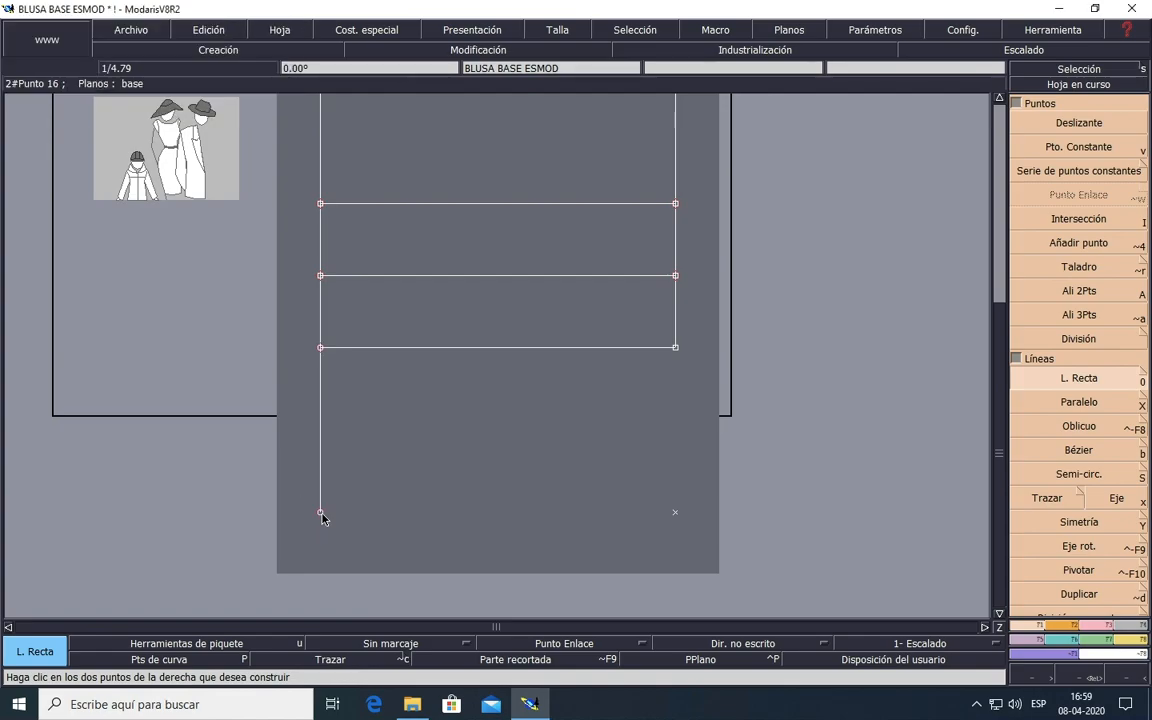
left_click(321, 514)
left_click(674, 514)
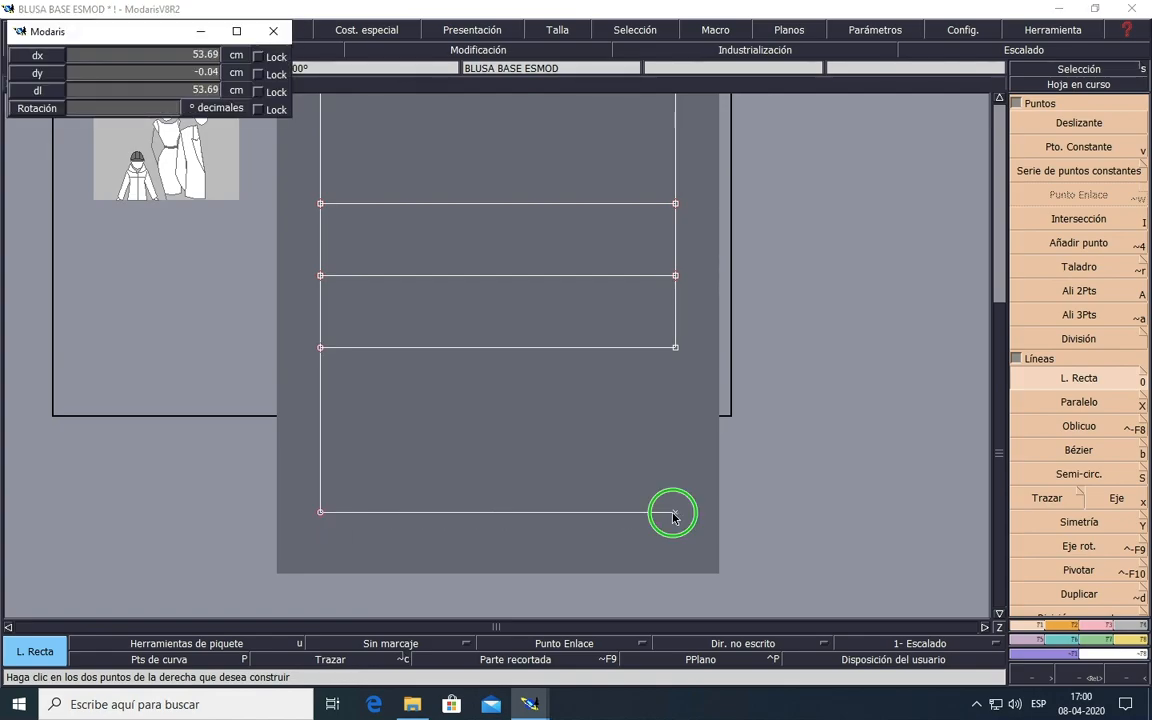
left_click(675, 515)
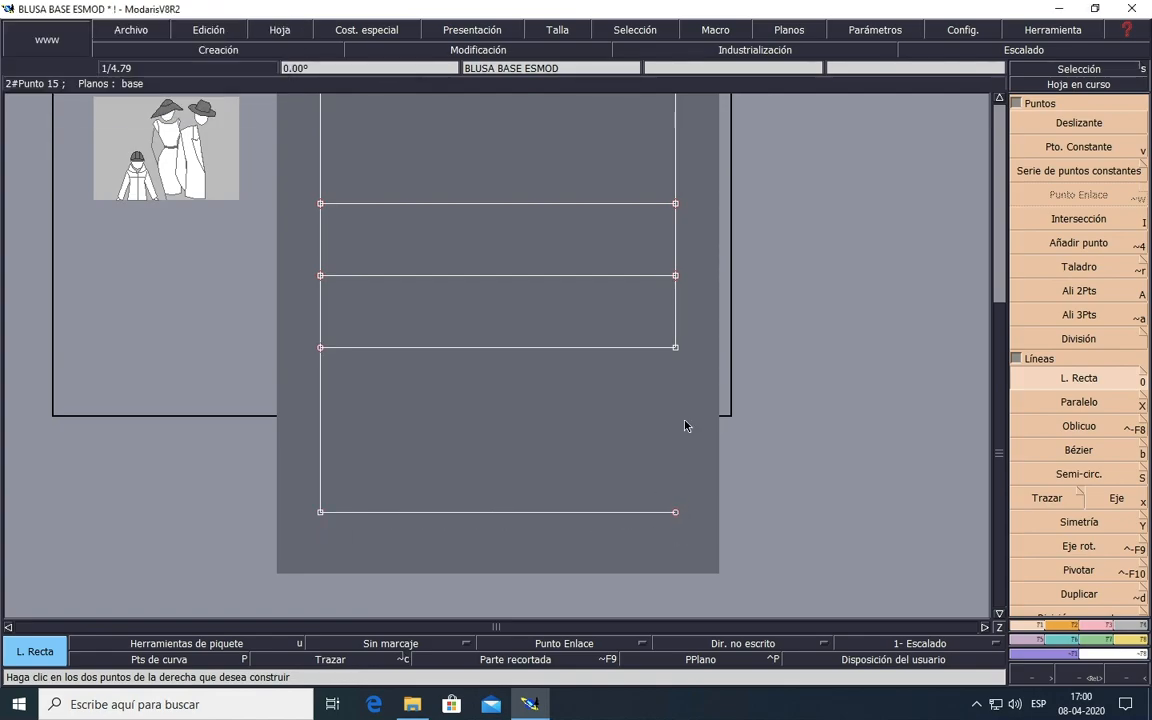
left_click(675, 348)
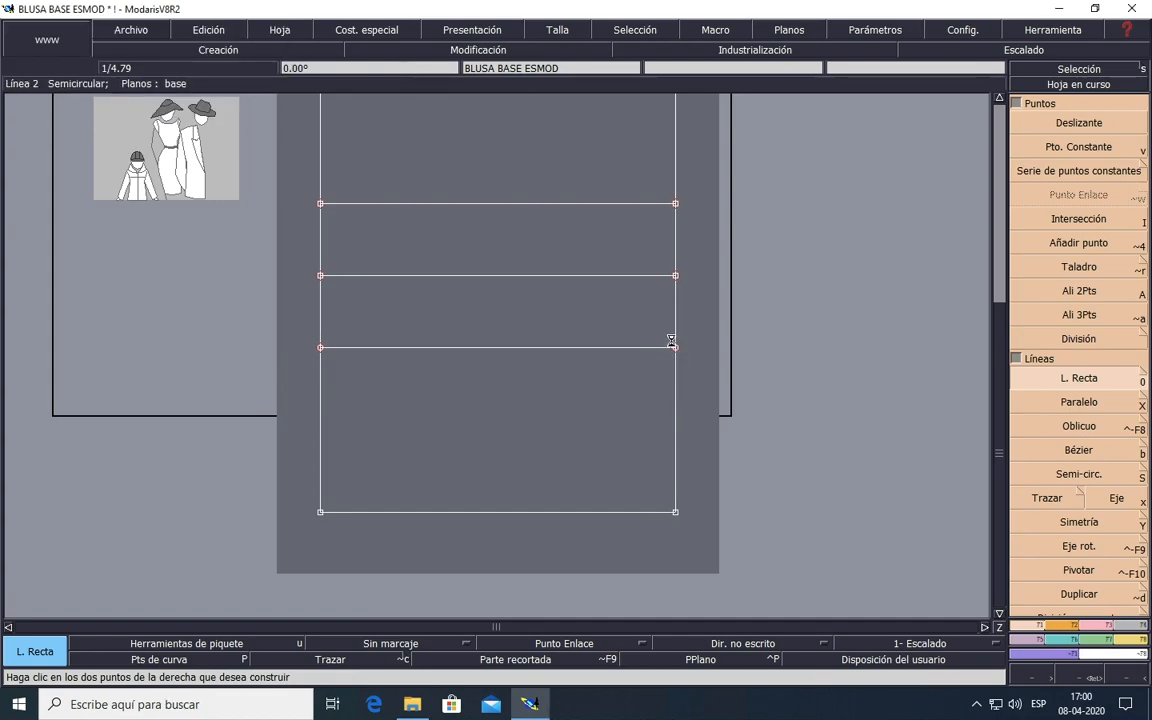
Step: Save the BLUSA BASE ESMOD model with the completed frame, continuing past the detected anomalies
scroll(671, 343, "up", 1)
scroll(671, 343, "down", 4)
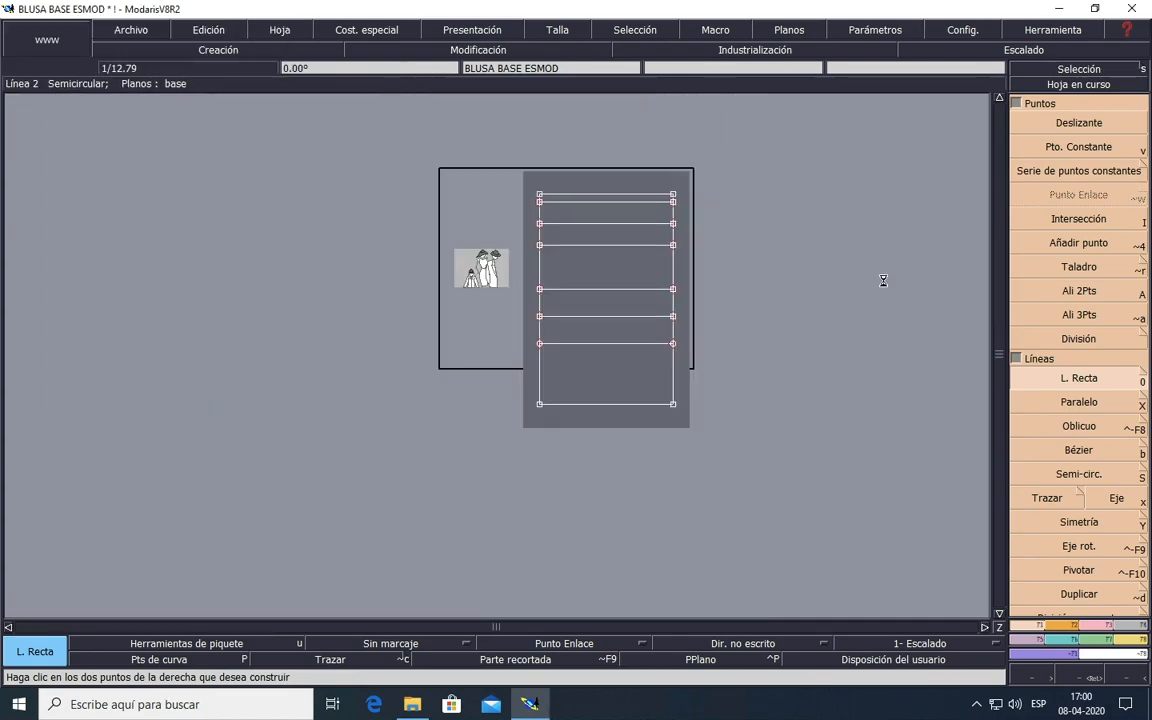
scroll(766, 220, "up", 1)
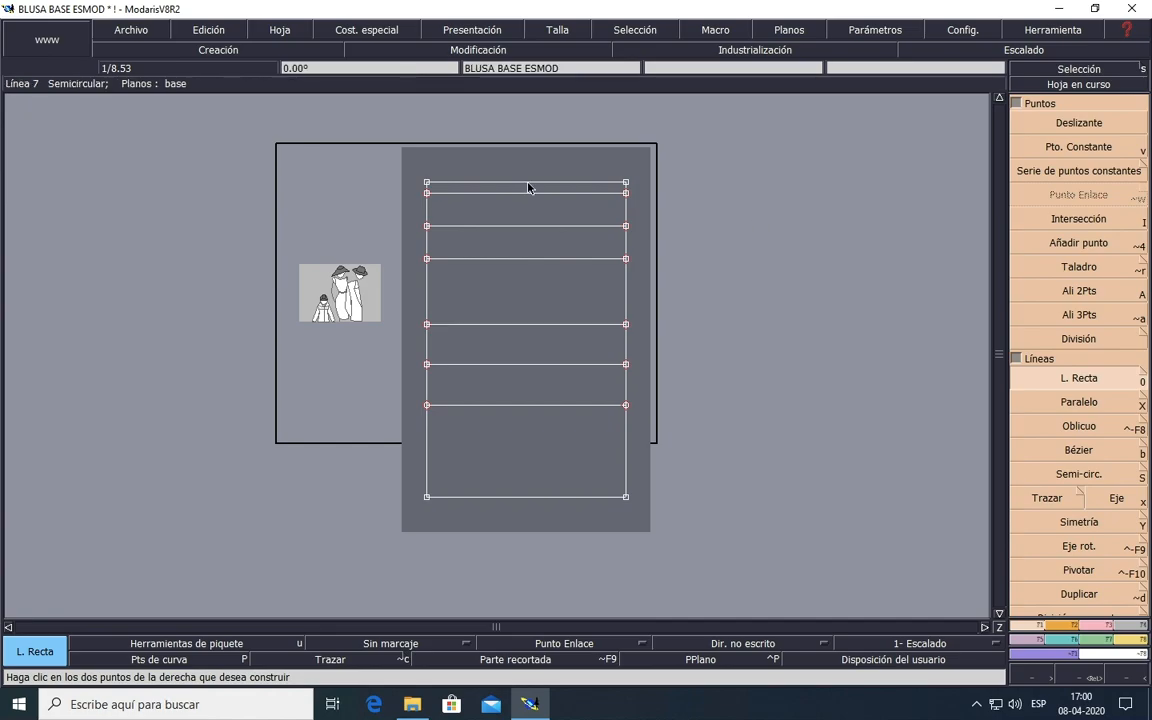
left_click(137, 36)
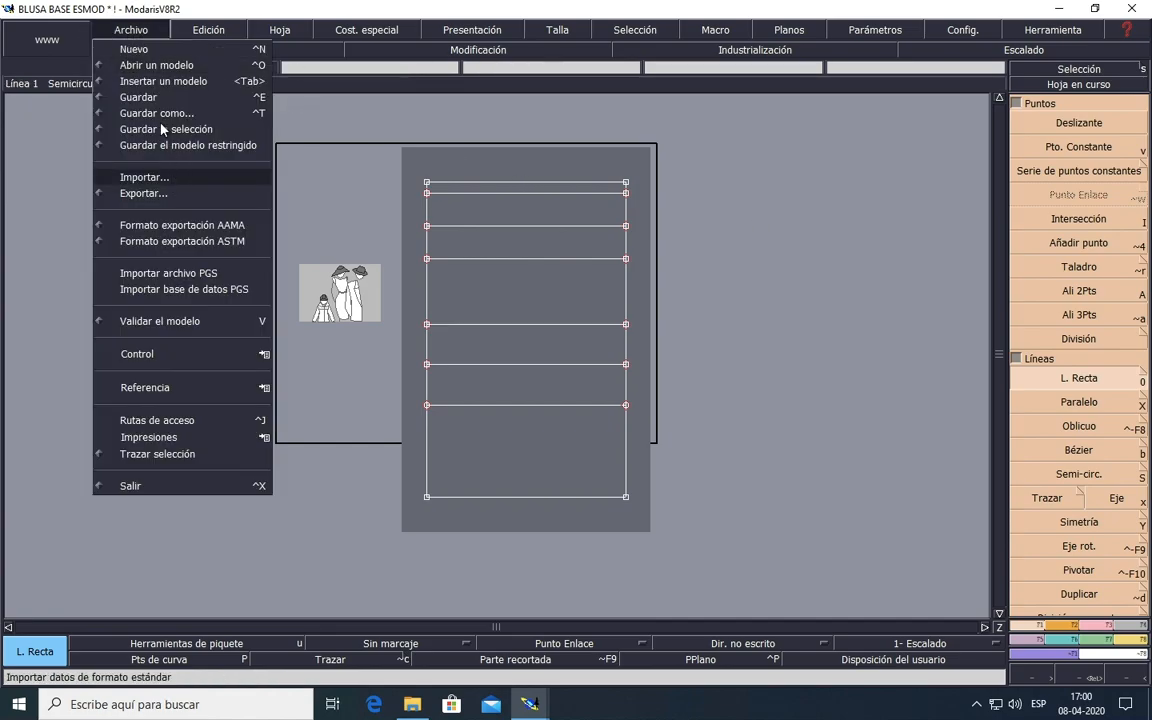
left_click(150, 90)
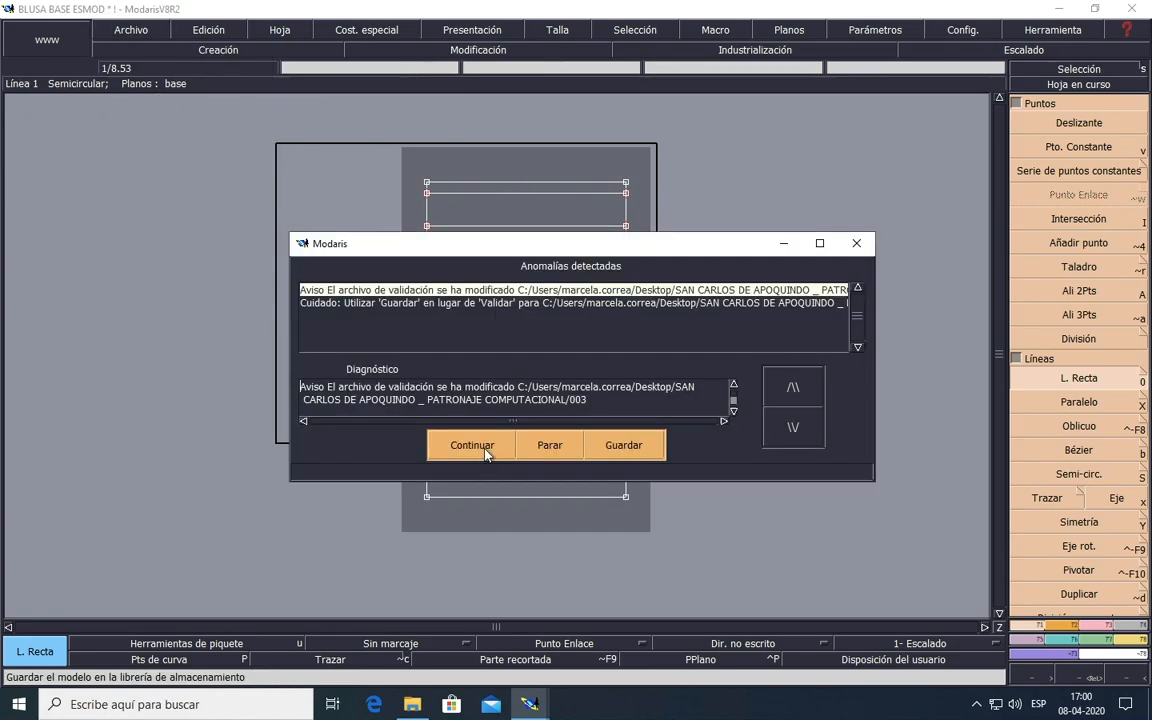
left_click(484, 448)
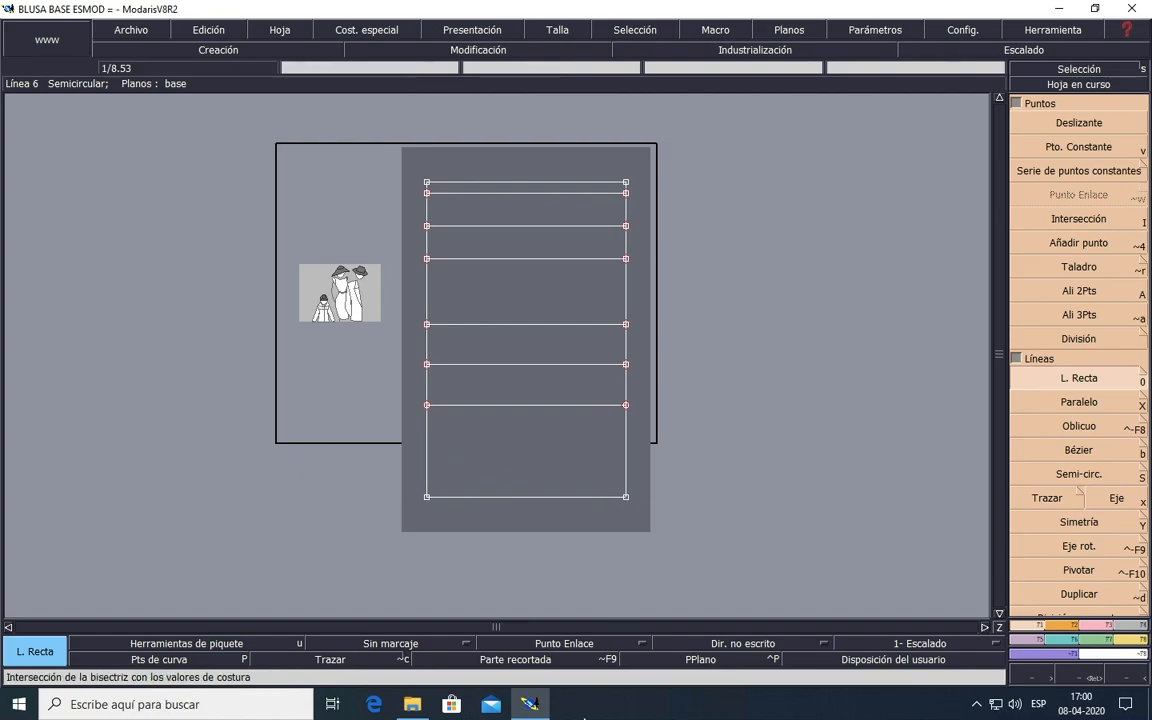
Step: Consult the Word guide's back construction instructions in Part II and the Espalda and Delantero diagram, returning to Modaris
left_click(655, 682)
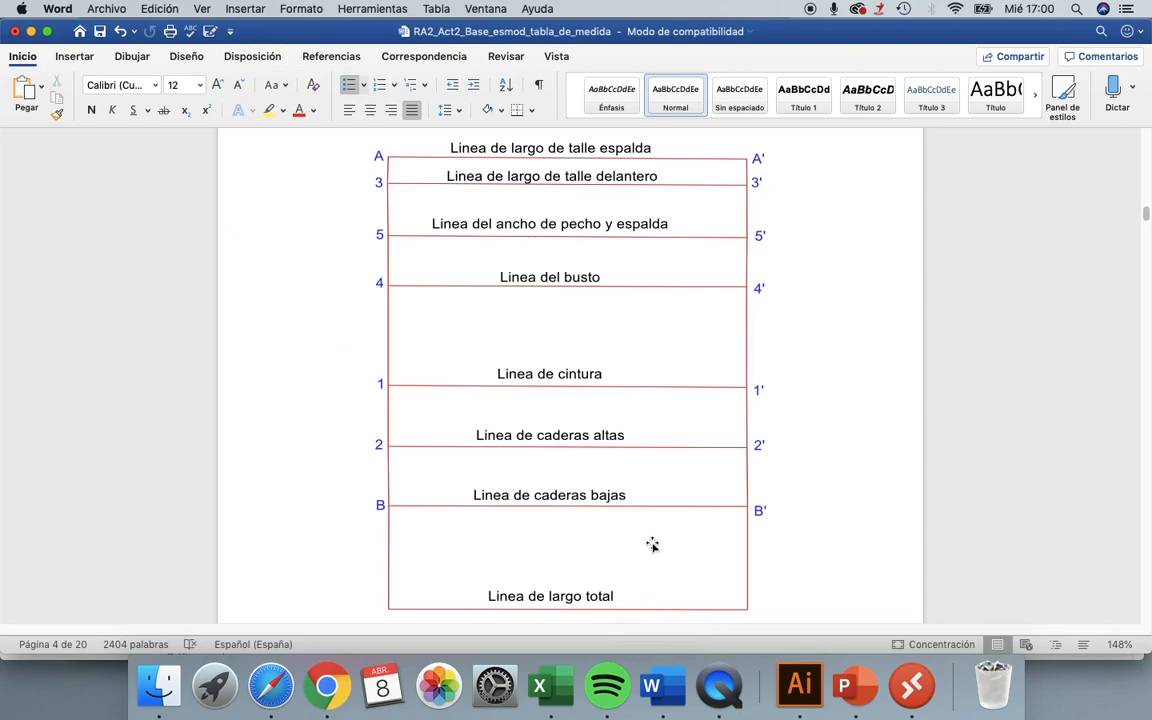
scroll(652, 541, "down", 5)
scroll(652, 541, "down", 20)
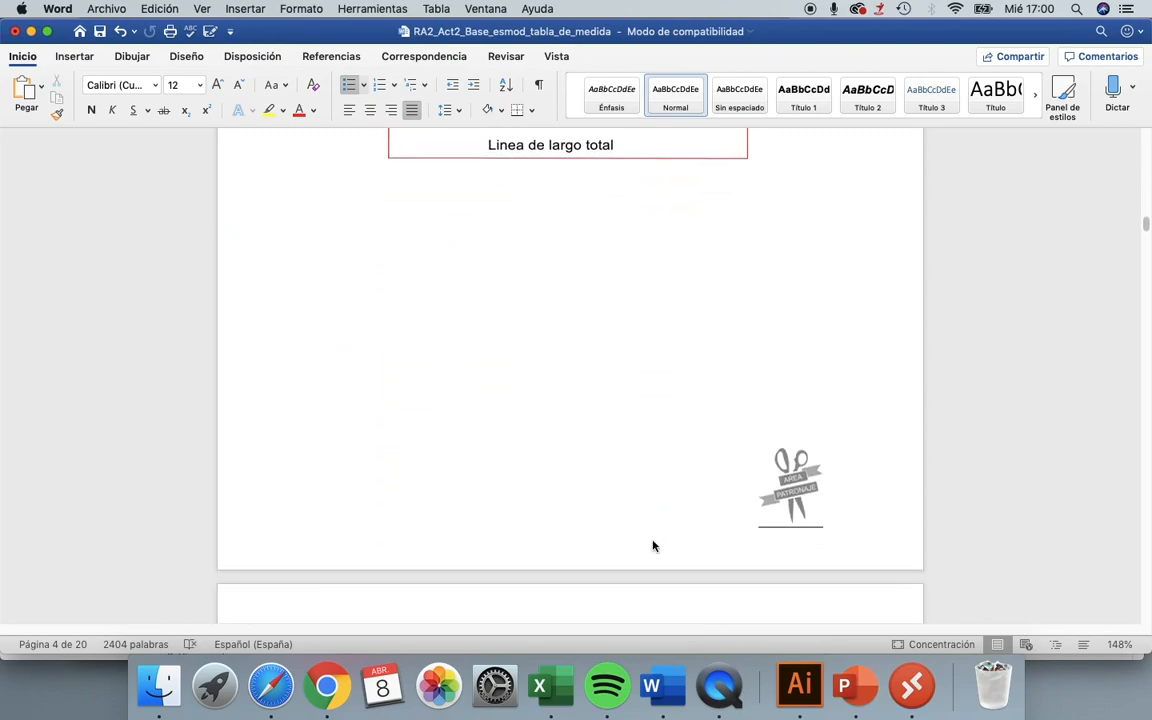
scroll(652, 541, "down", 20)
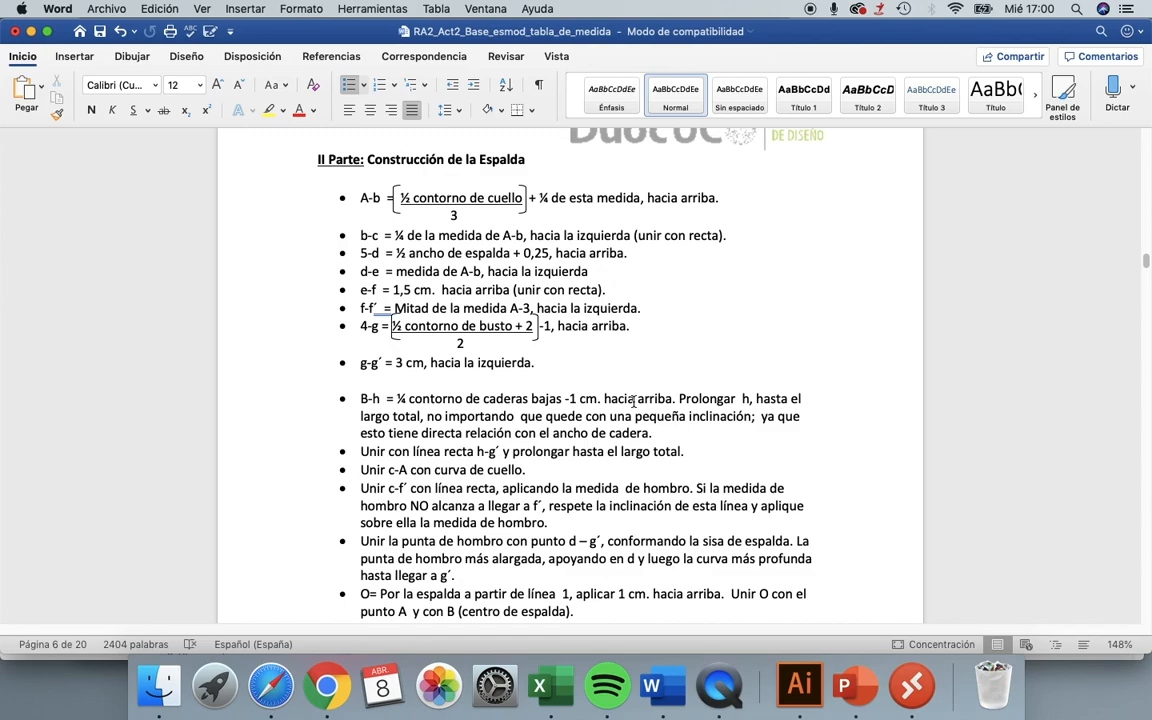
scroll(633, 400, "down", 15)
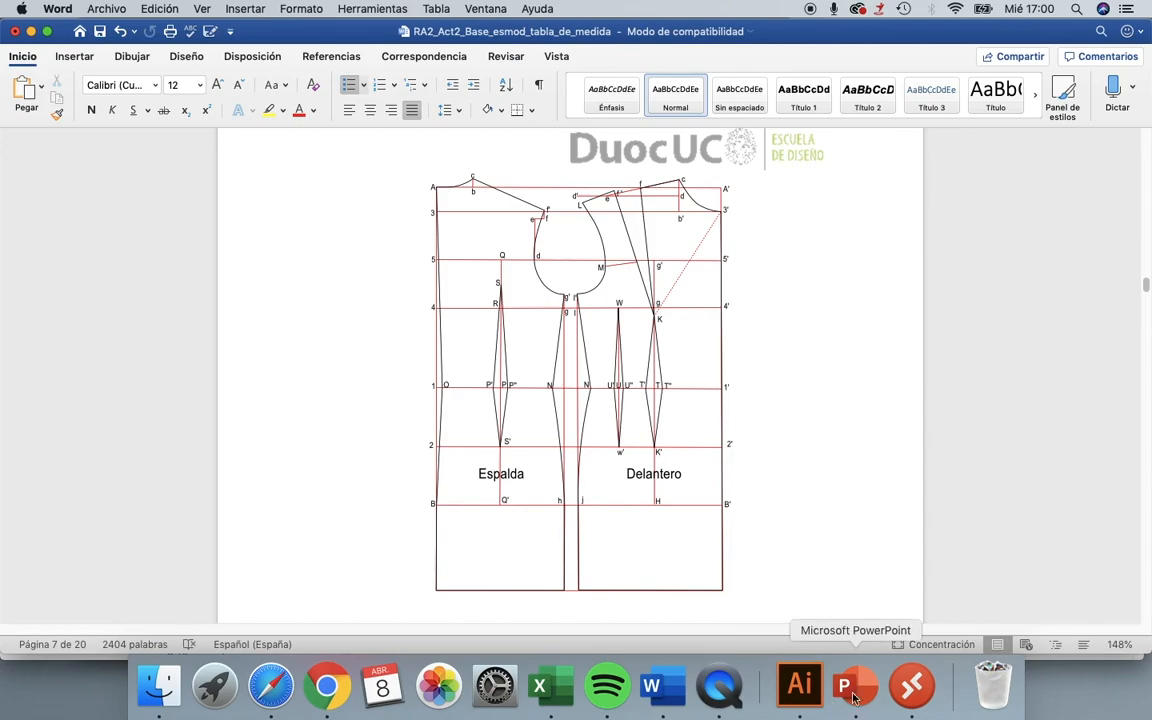
left_click(909, 688)
Step: Add a point on the frame's top line at a length of 7.9 cm from the upper left corner
double_click(473, 146)
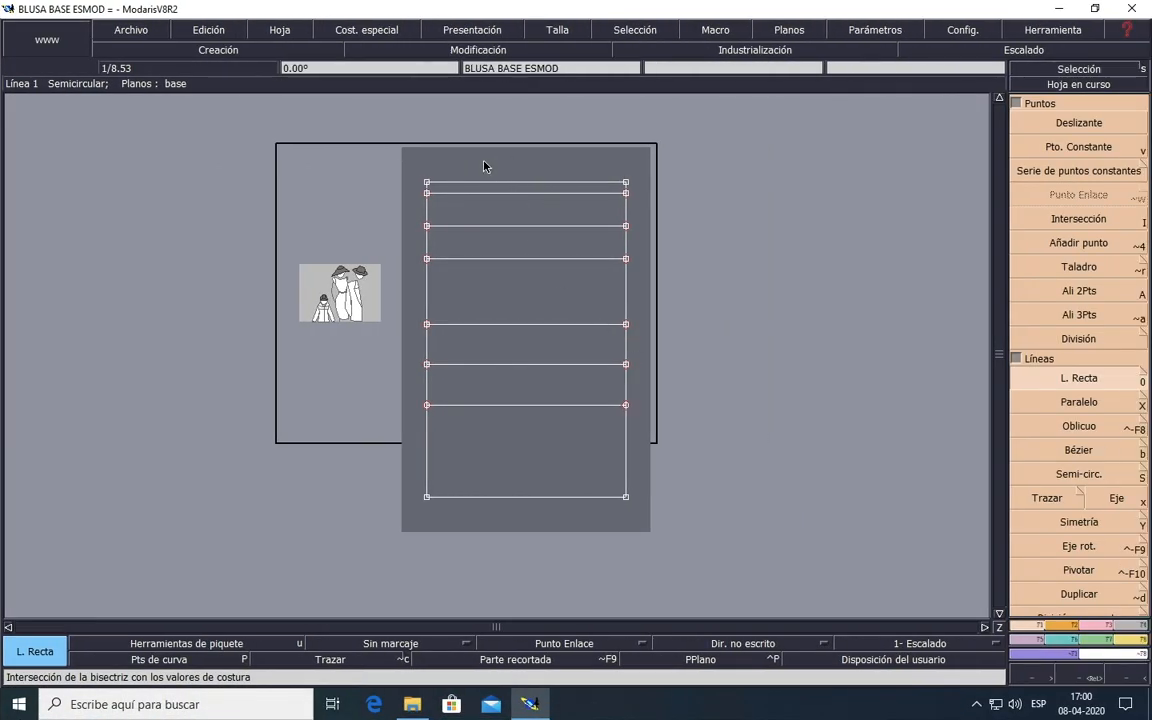
scroll(484, 164, "up", 1)
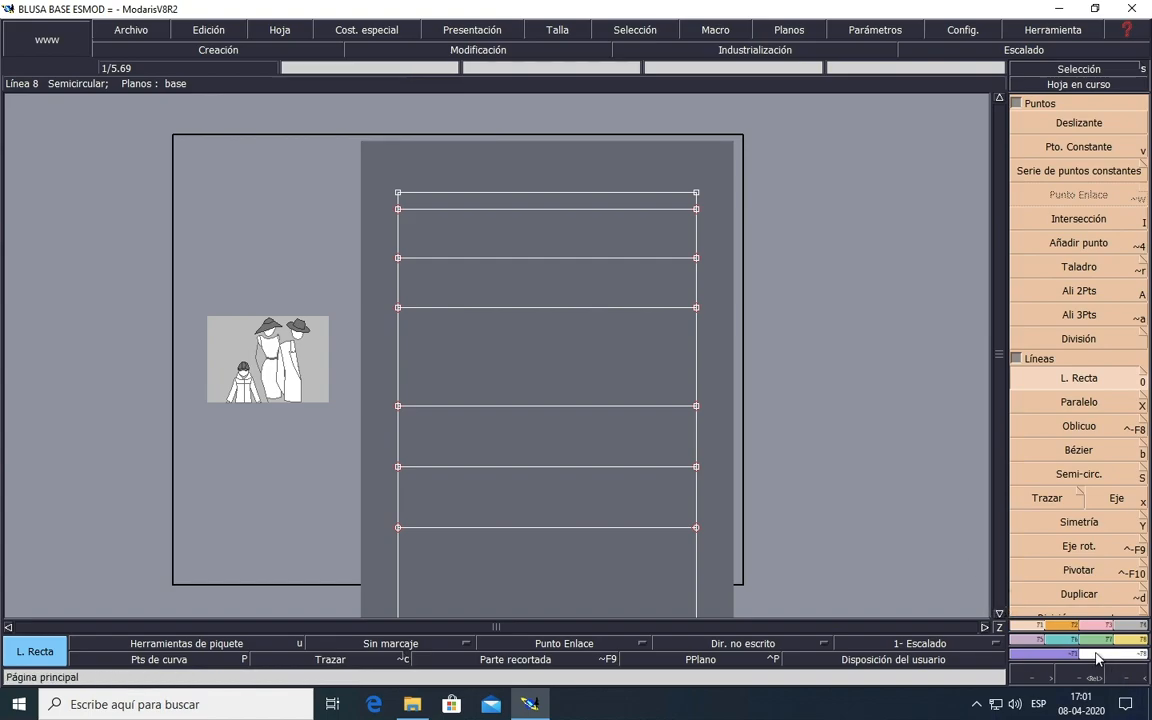
left_click(398, 194)
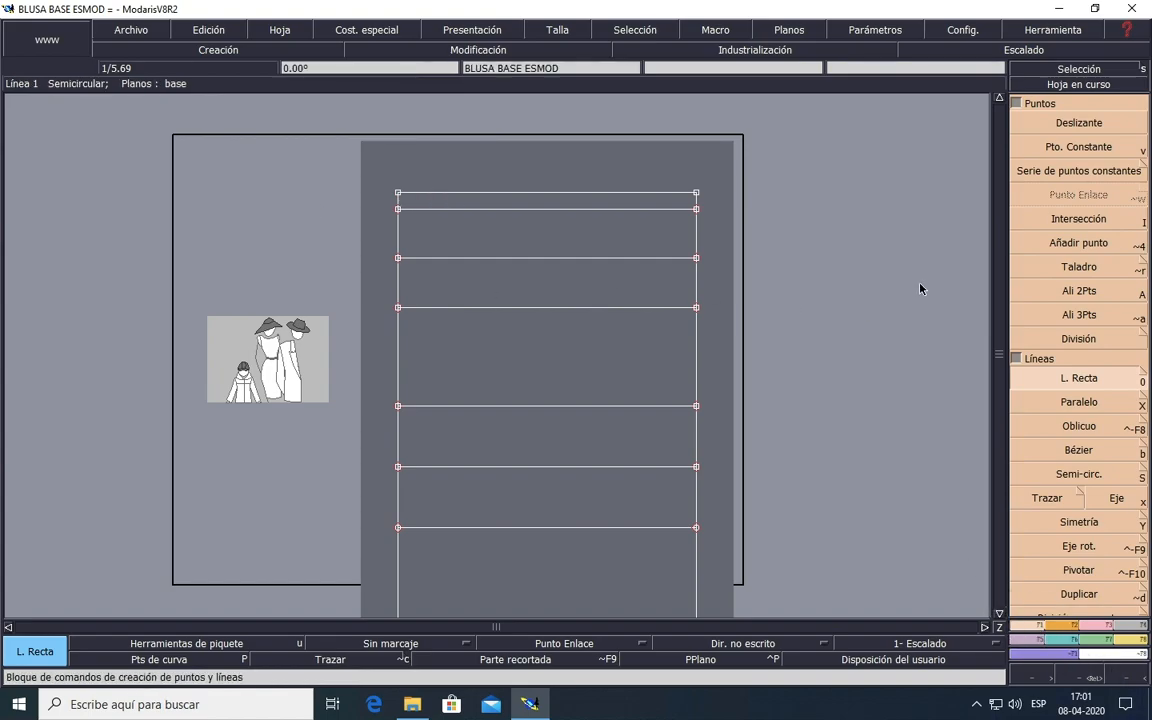
left_click(1070, 246)
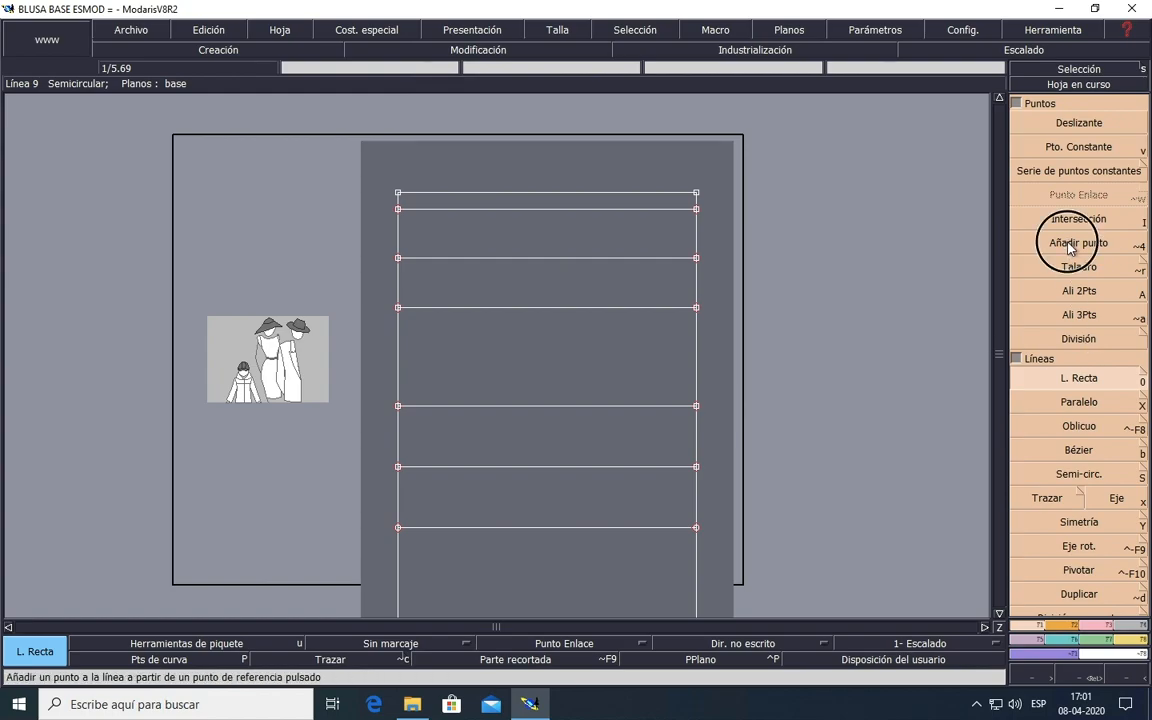
left_click(398, 195)
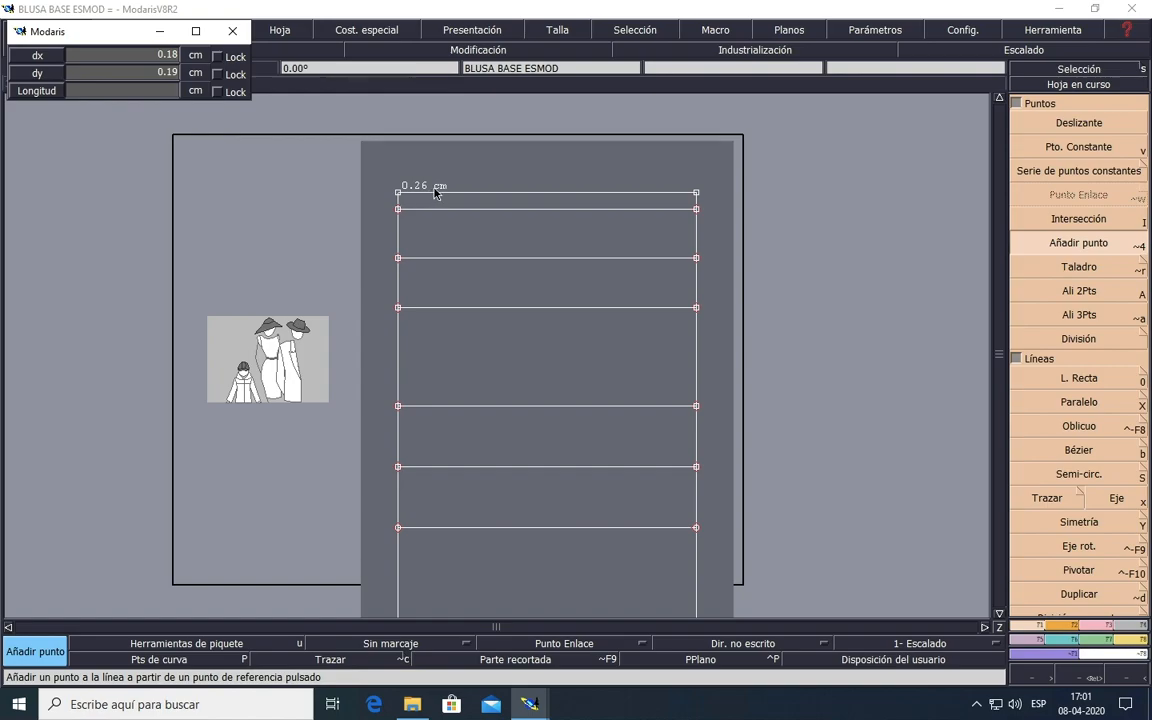
type("1.05")
left_click(154, 92)
type("7")
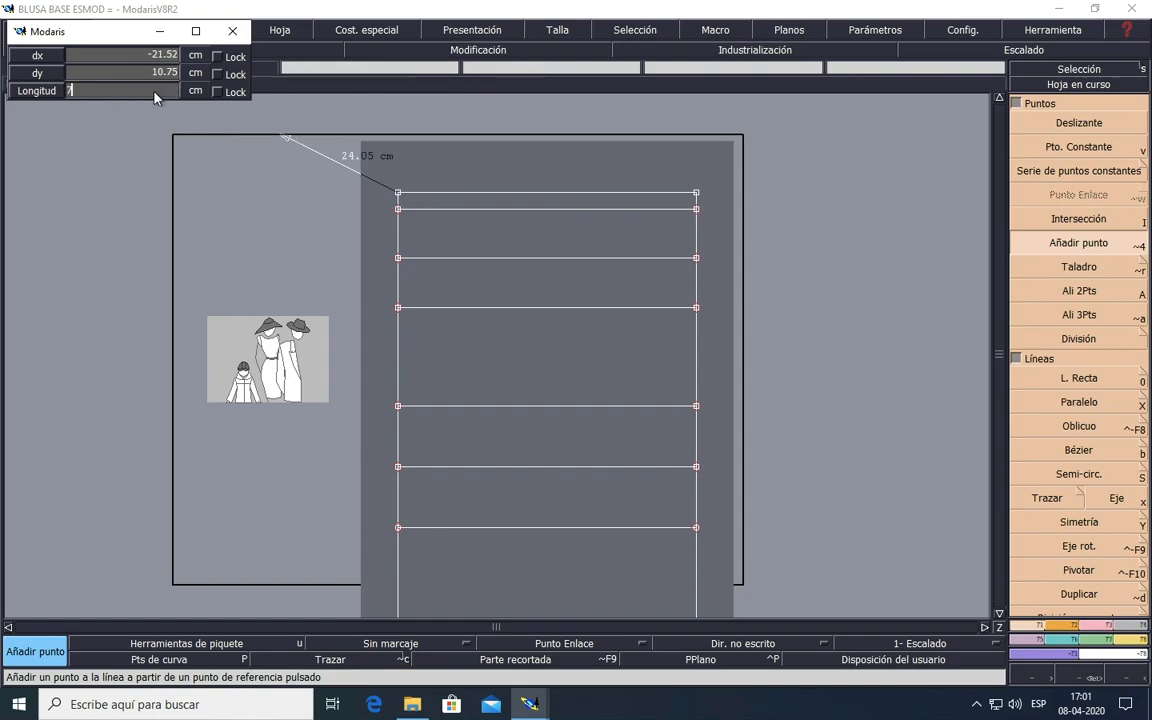
type(".9")
key("Return")
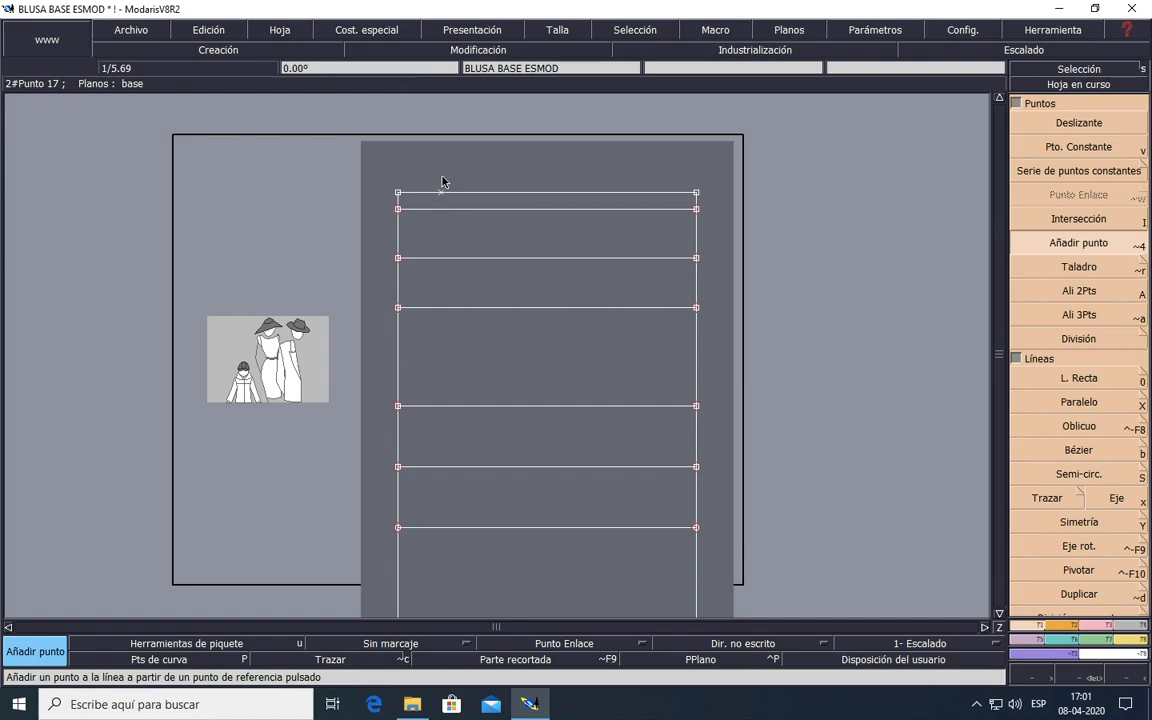
Step: Place a Taladro point directly above the top line's 7.9 cm point, at dx 0 and dy 2 cm
left_click(1070, 268)
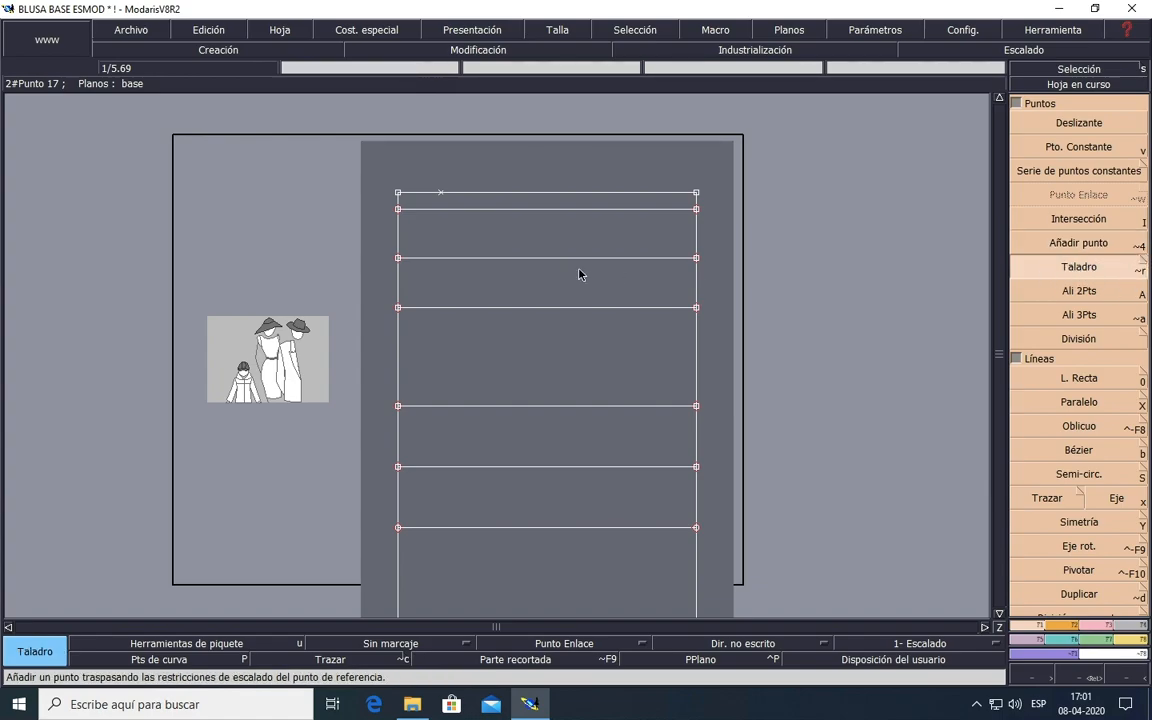
left_click(443, 180)
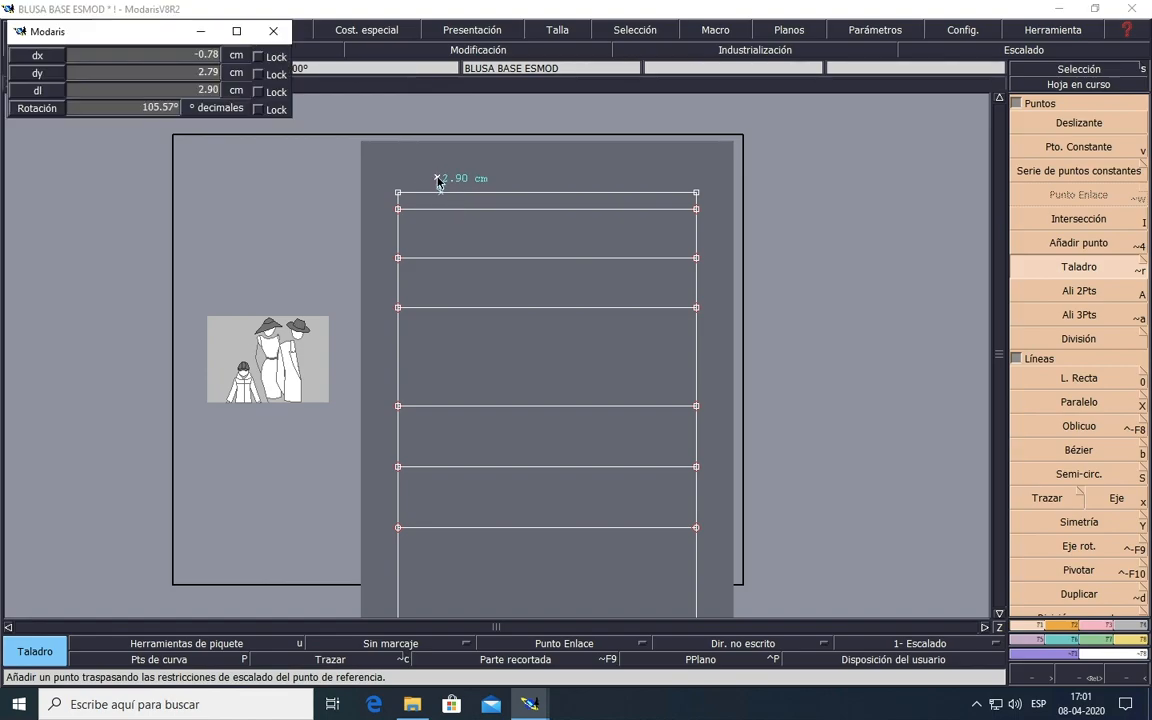
left_click(185, 60)
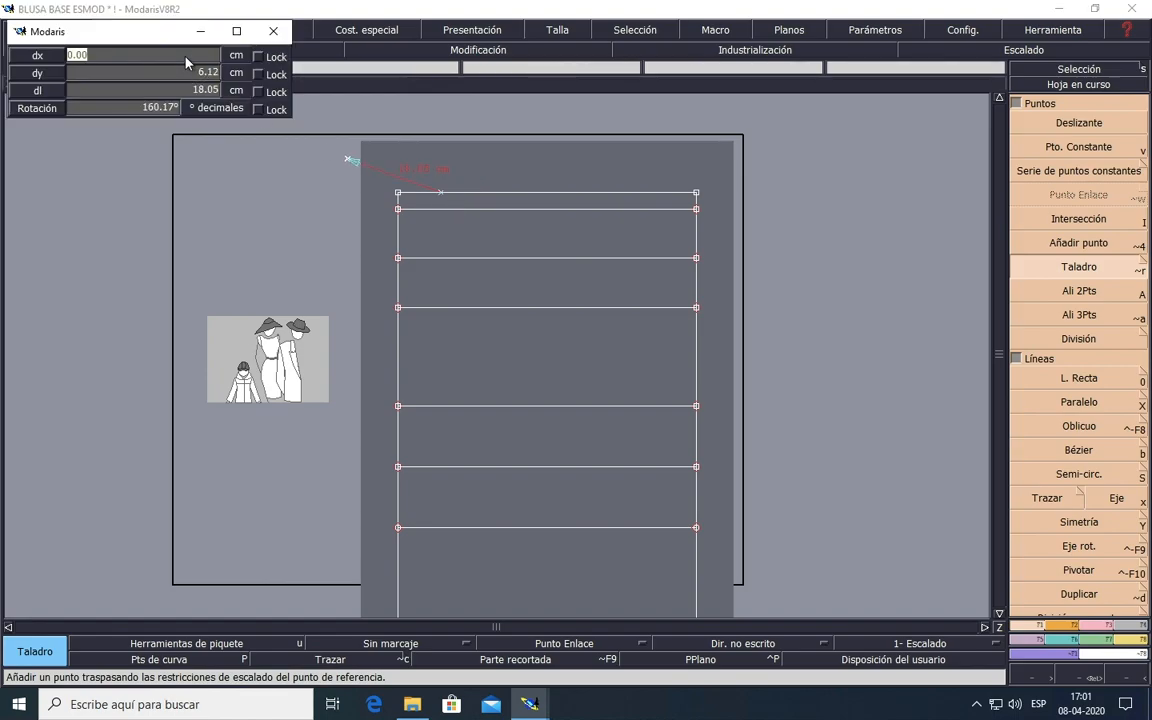
key("BackSpace")
type("0.00")
left_click(196, 74)
type("-25.00")
type("2")
key("Return")
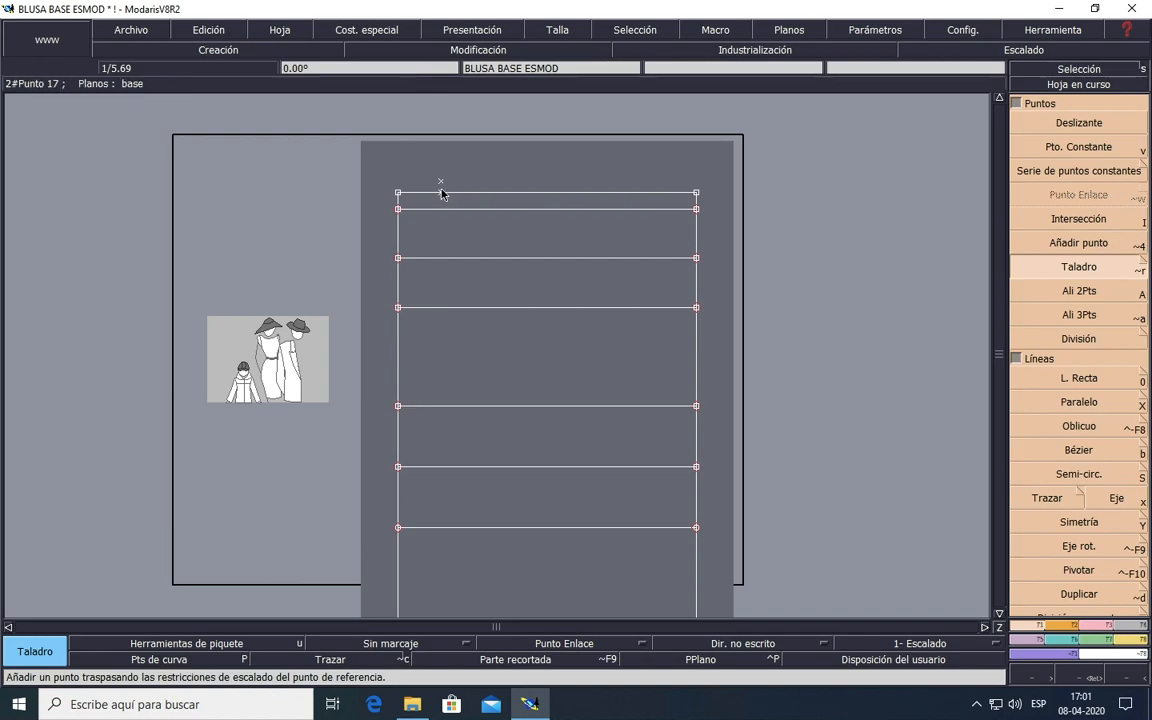
left_click(441, 192)
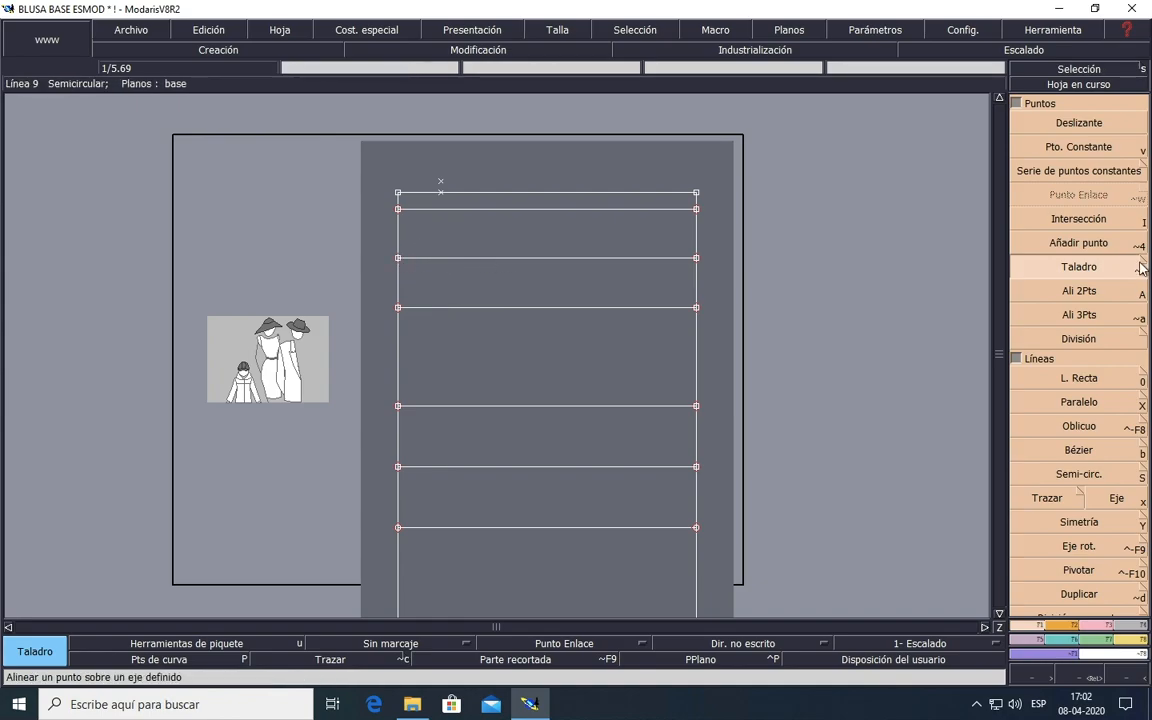
Step: Add a point on the chest and back width line at a length of 18.75 cm from its left end
left_click(1085, 246)
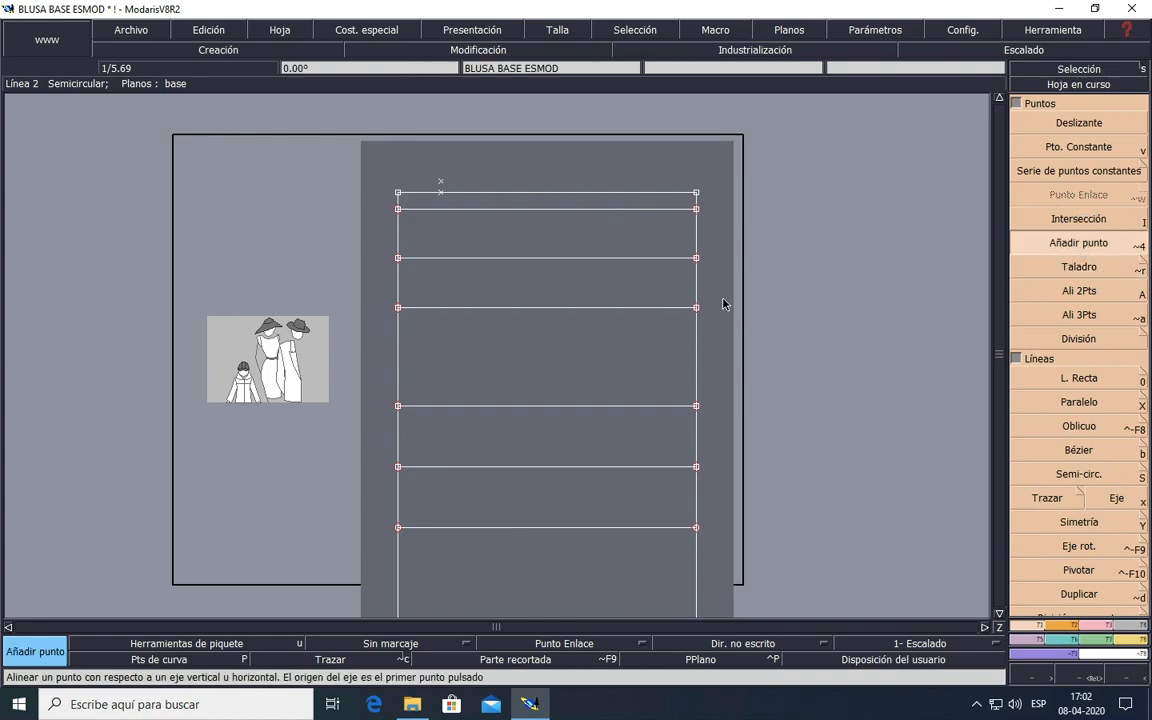
left_click(398, 258)
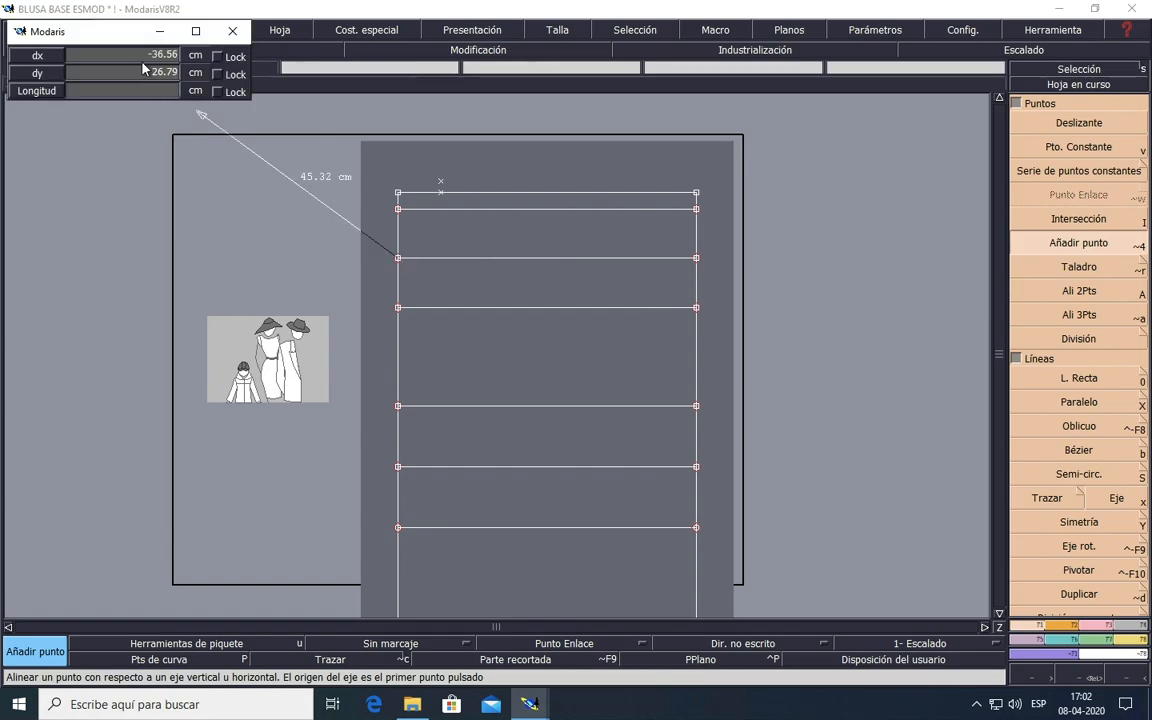
left_click(135, 91)
type("7.90")
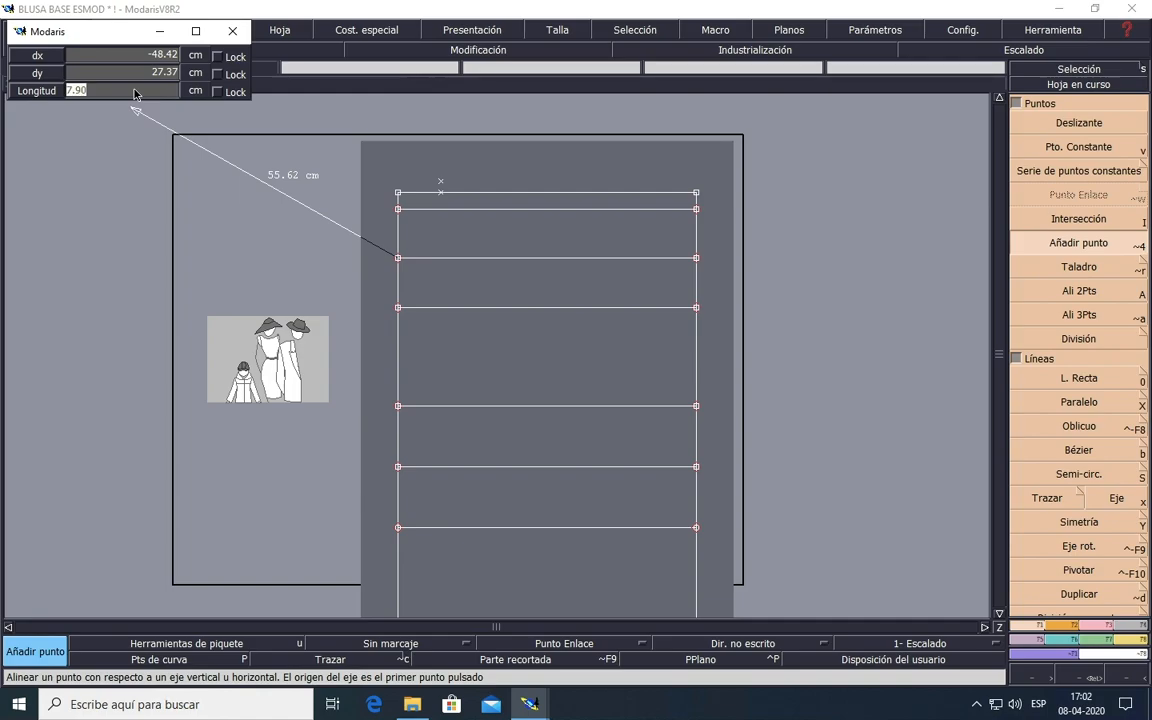
type("18.75")
key("Return")
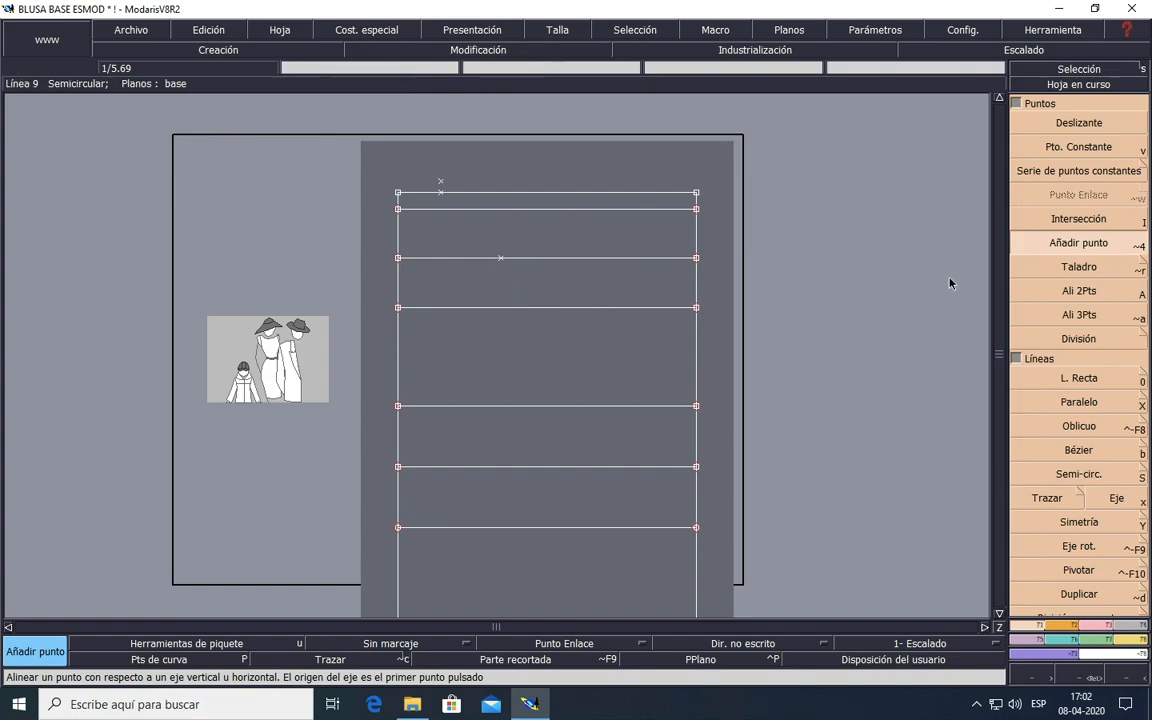
Step: Place a Taladro point straight above the back width point at dx 0, matching the 7.9 cm A-b distance
left_click(1078, 242)
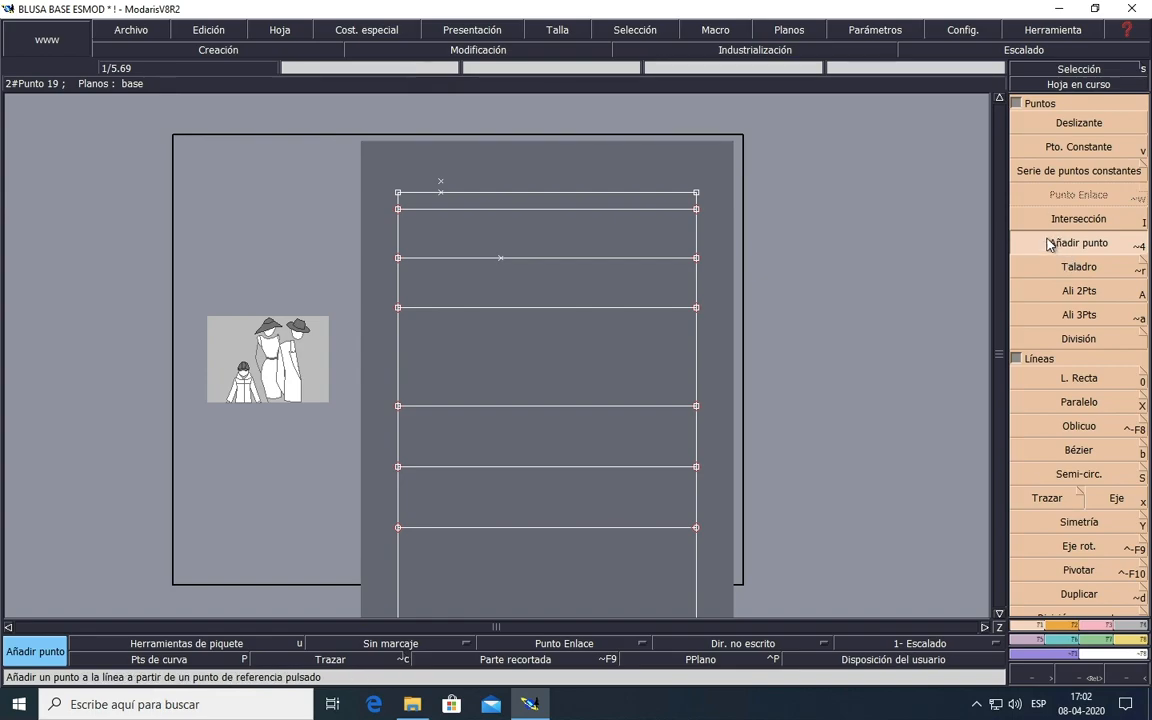
left_click(1078, 267)
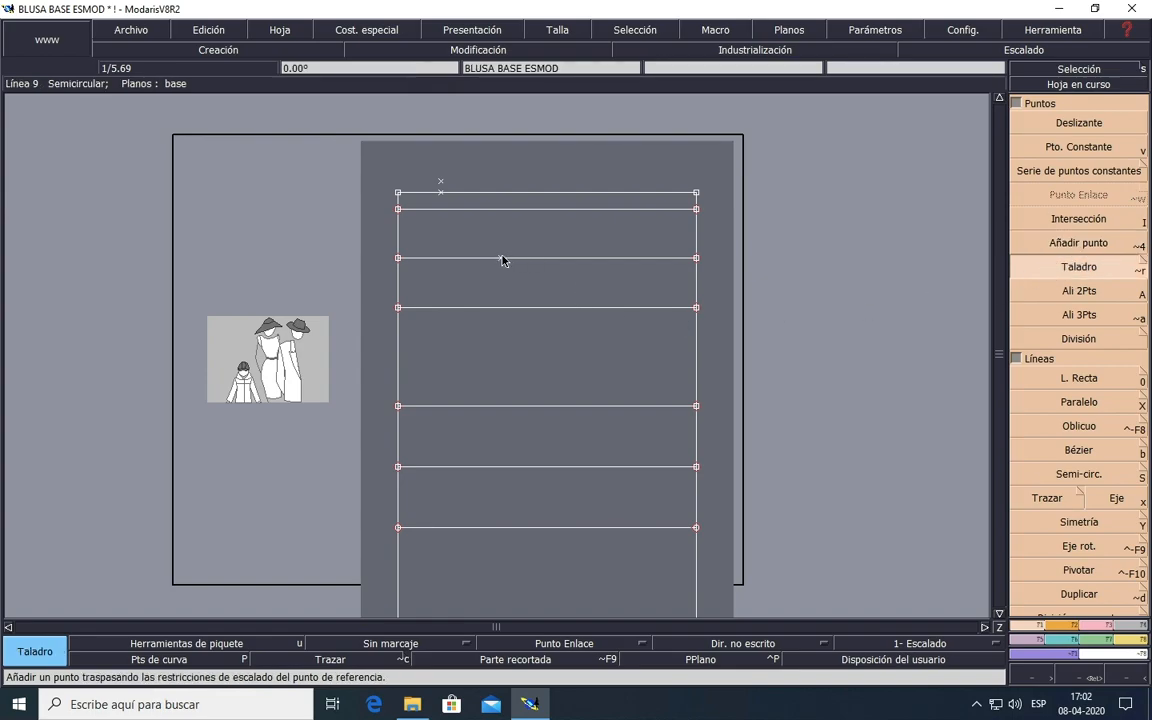
left_click(502, 258)
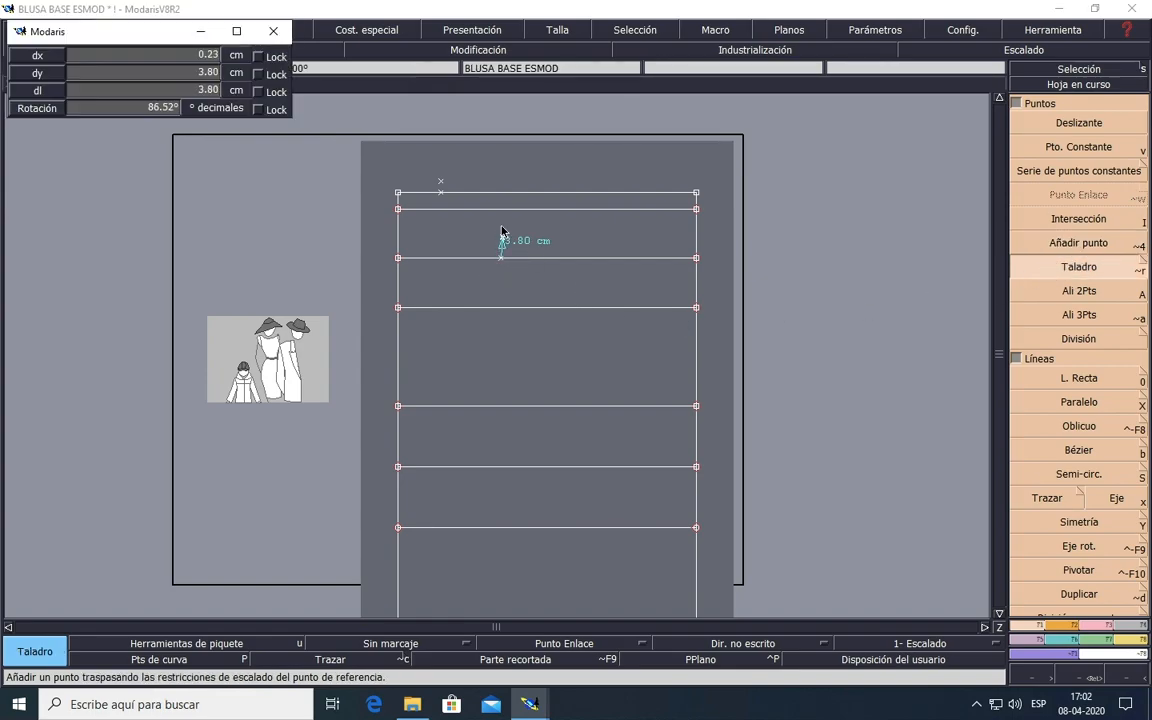
left_click(192, 57)
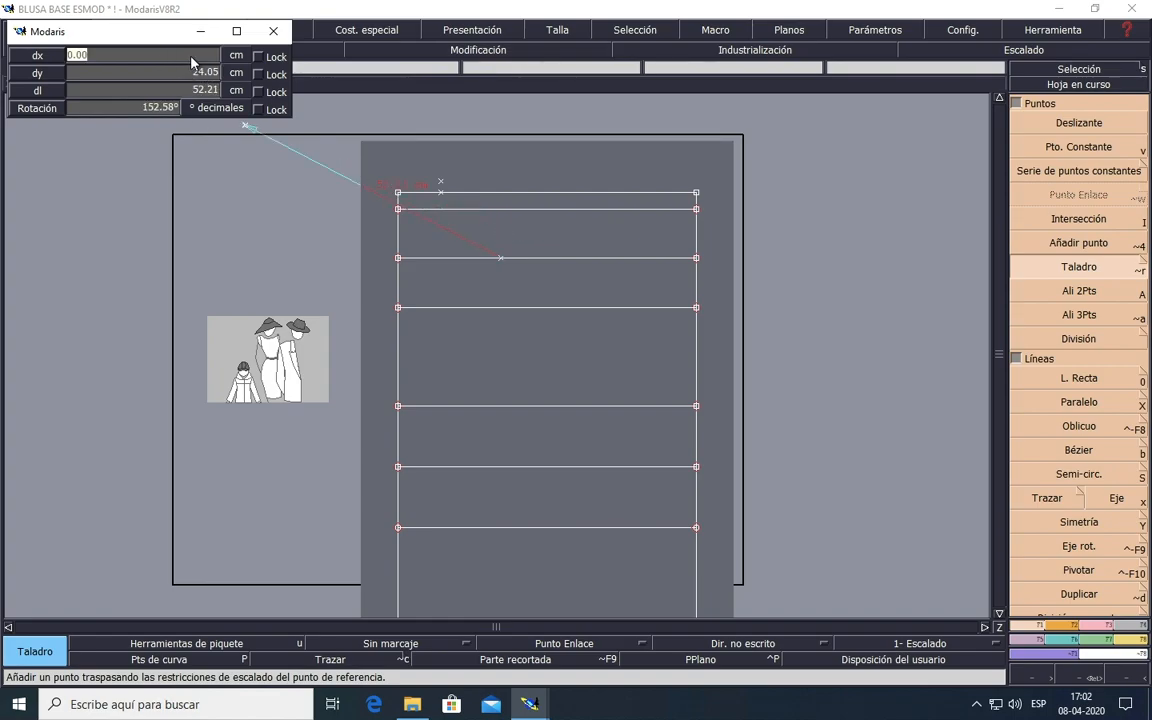
type("0")
key("Tab")
type("7.5")
key("Return")
Step: Place a Taladro point beside the upper armhole point, at dx 1.5 cm and dy 0
left_click(1066, 266)
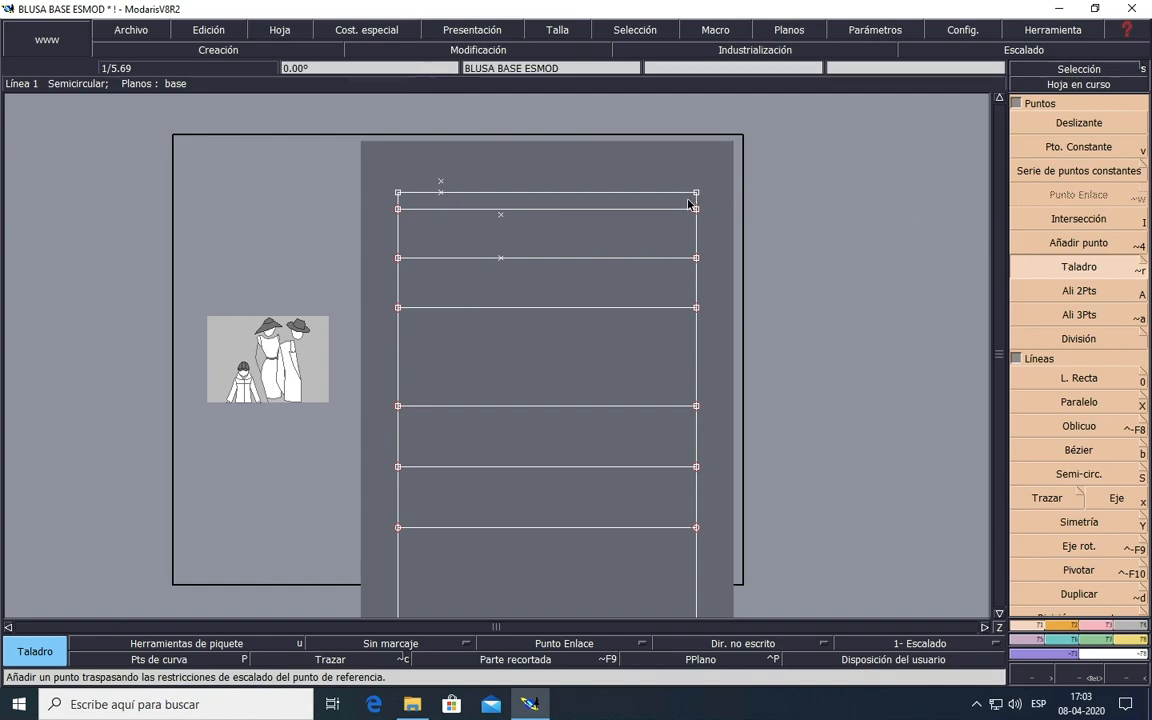
left_click(502, 218)
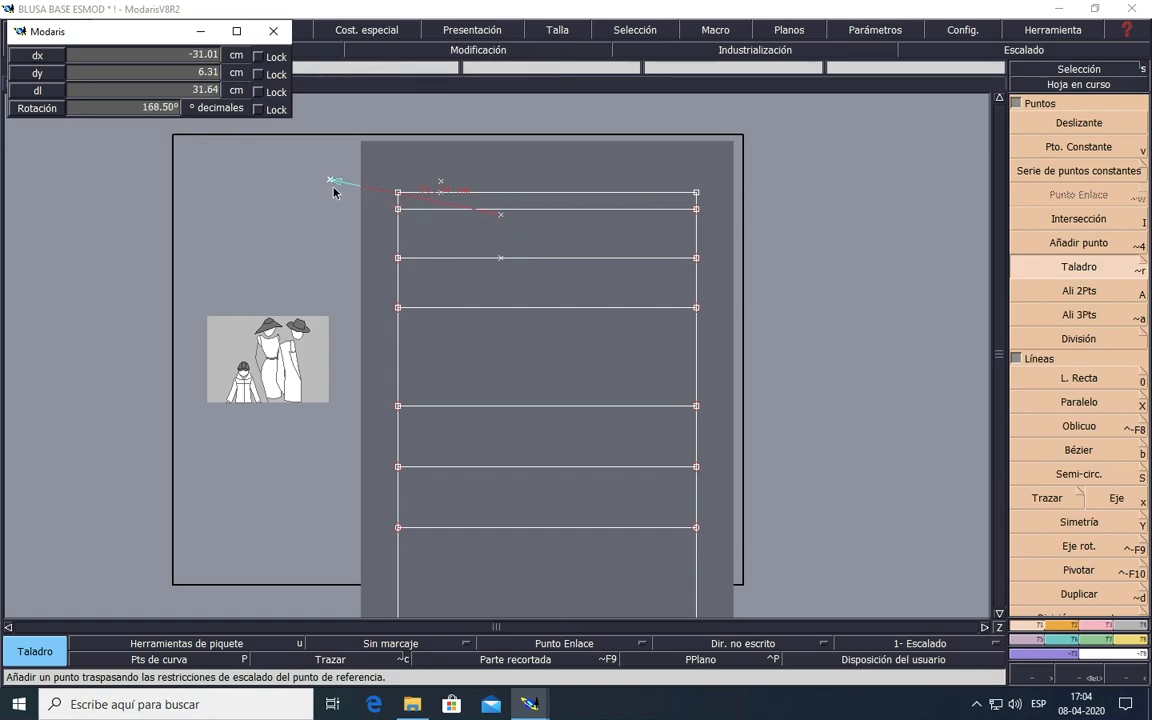
type("1.431.5")
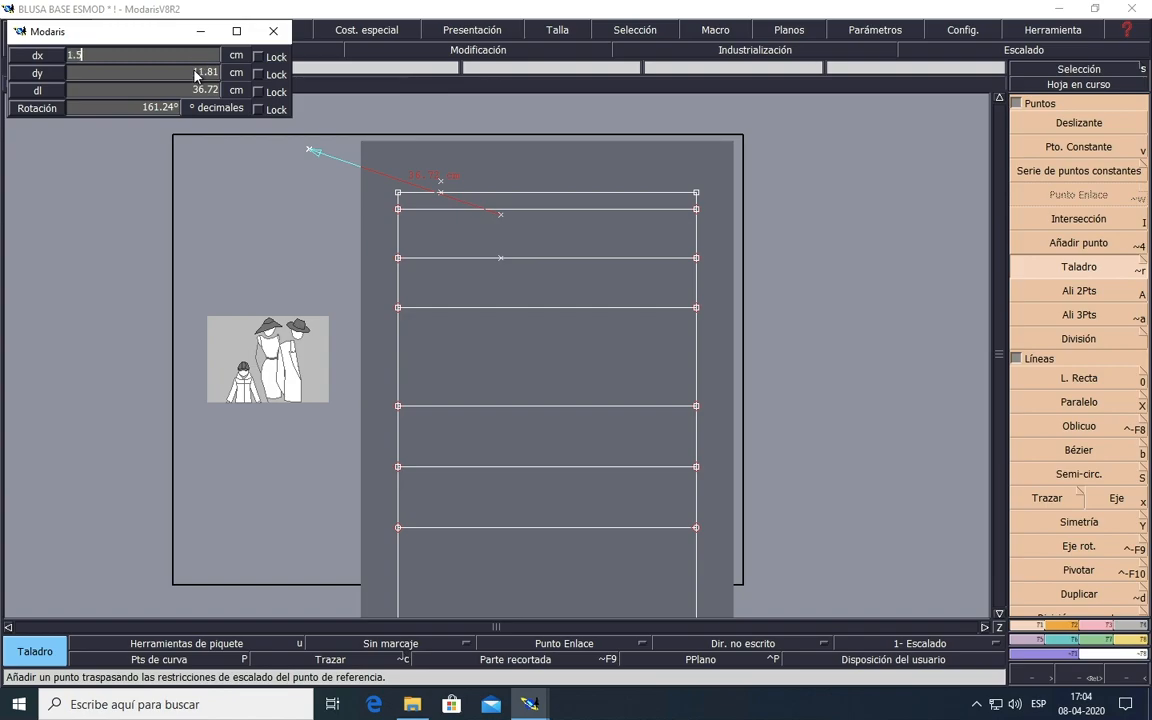
key("Tab")
type("0")
Step: Place a Taladro point straight above the point offset 1.5 cm from the upper armhole point, at dx 0 and dy 1.43 cm
left_click(508, 217)
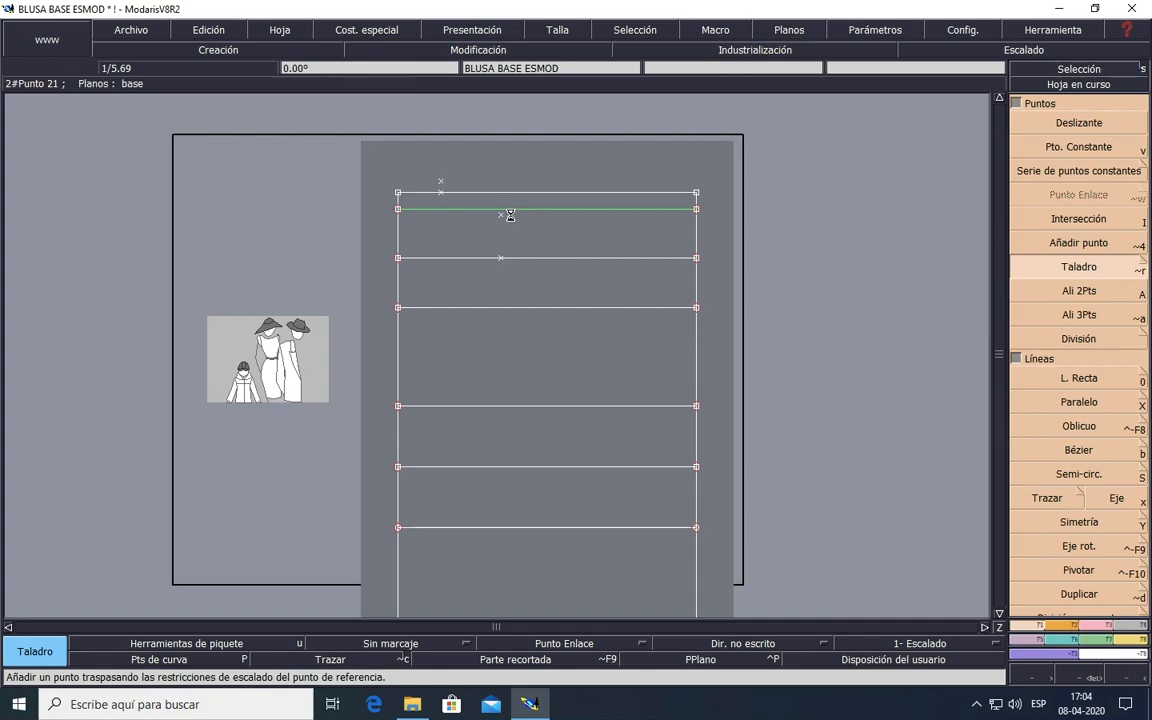
left_click(514, 226)
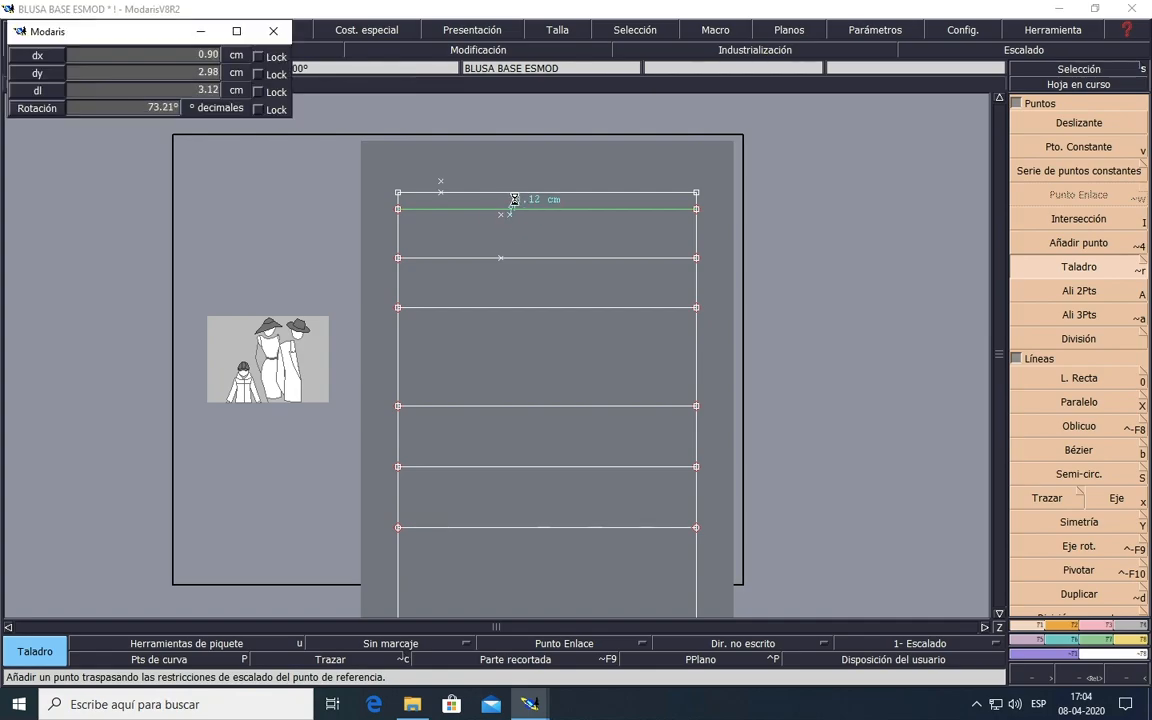
left_click(209, 60)
type("1.50")
type("0")
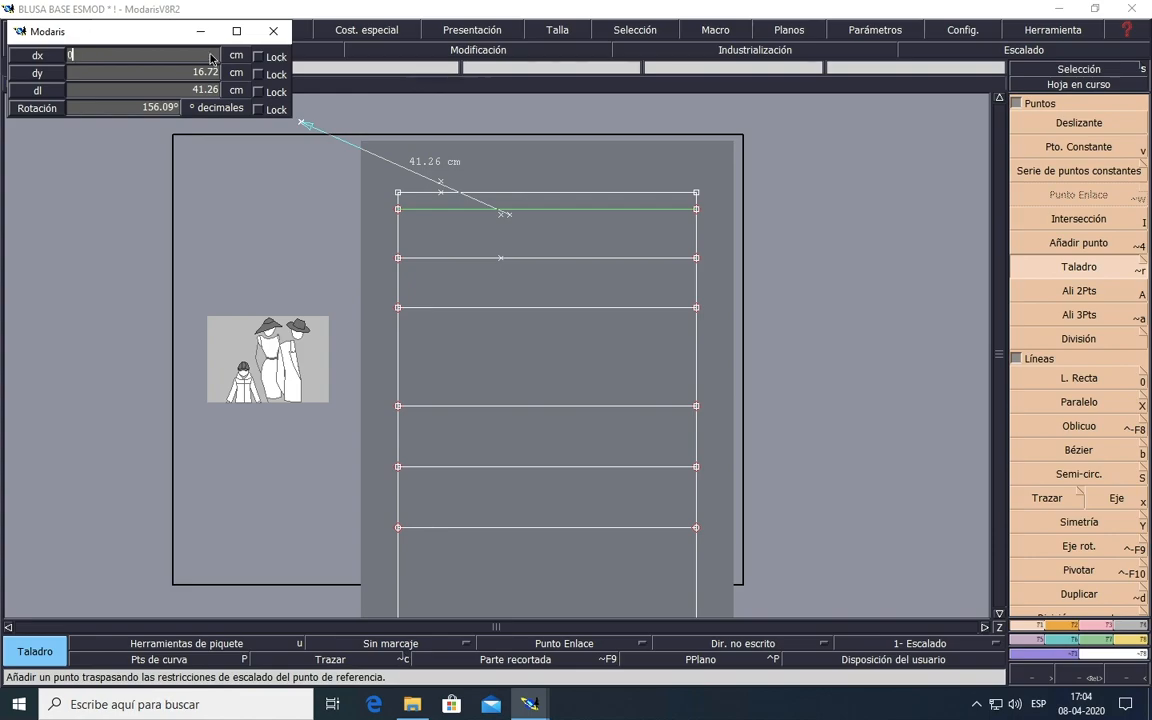
left_click(208, 77)
type("1.43")
key("Return")
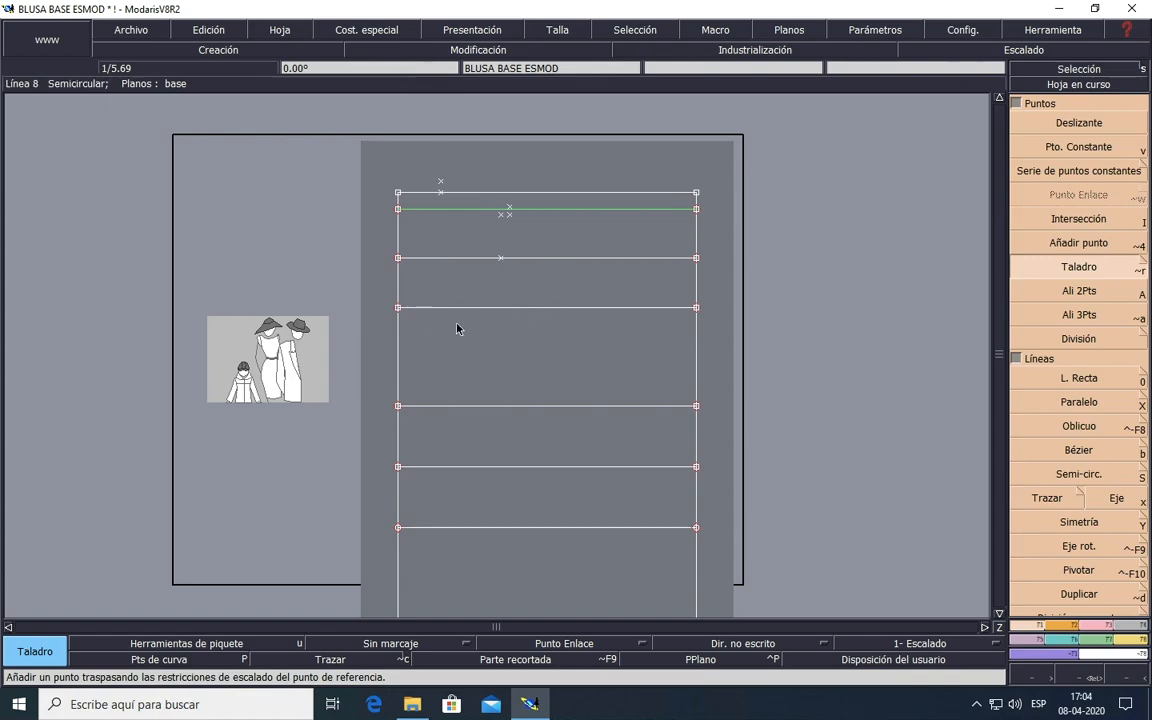
Step: Add a point at a length of 23 cm from the left end of the horizontal line below the chest and back width line
left_click(1061, 246)
left_click(398, 307)
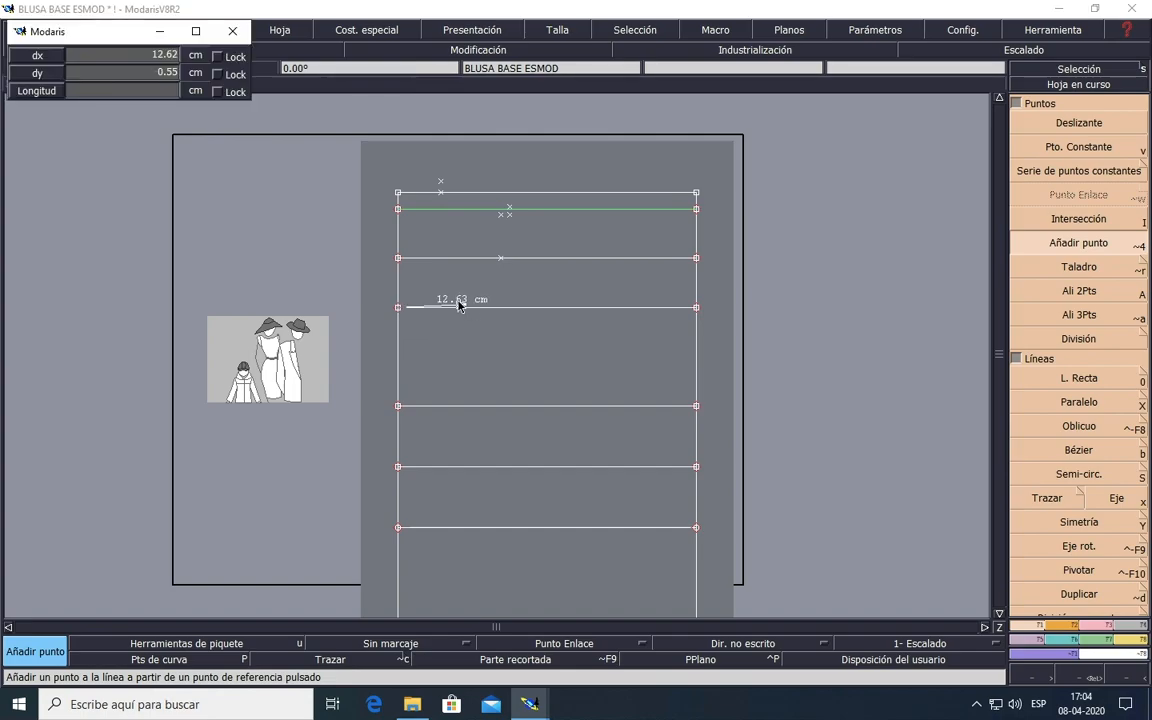
left_click(150, 91)
type("23")
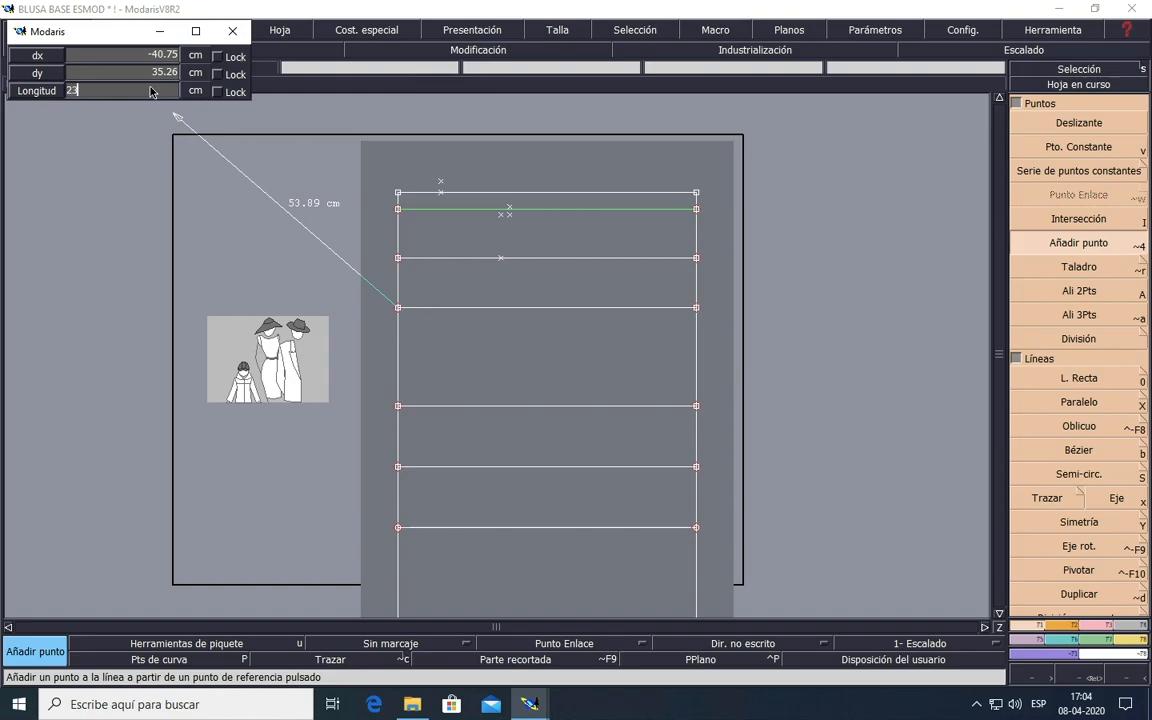
left_click(521, 313)
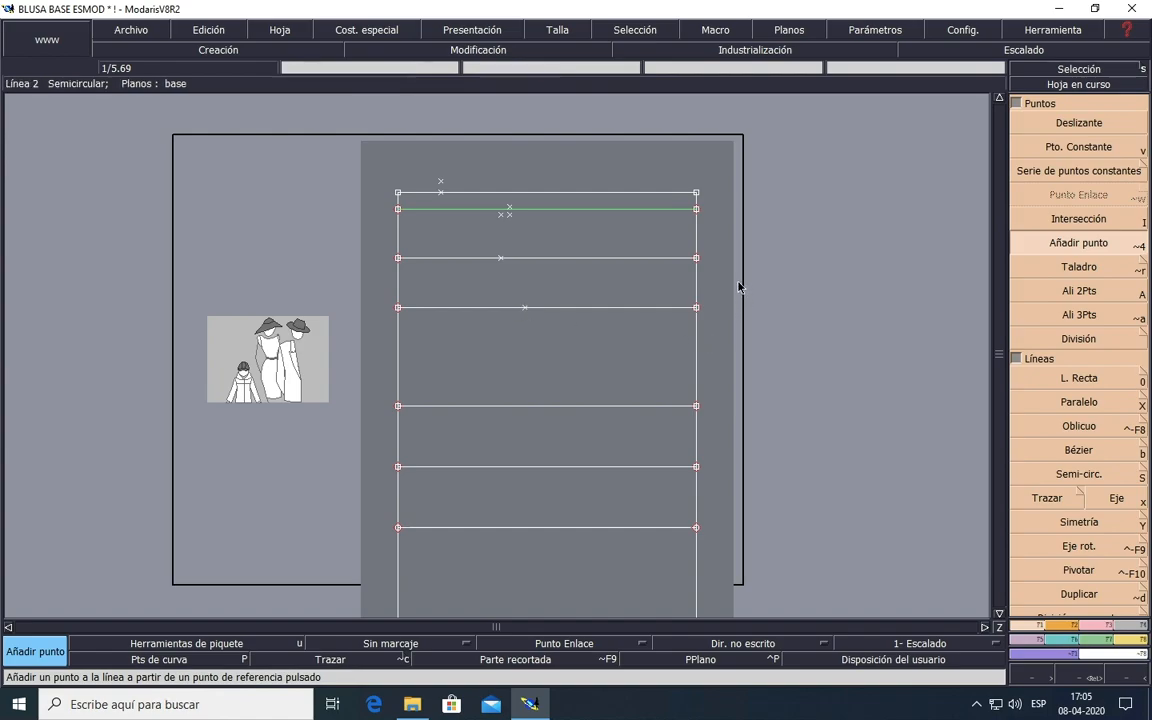
left_click(525, 308)
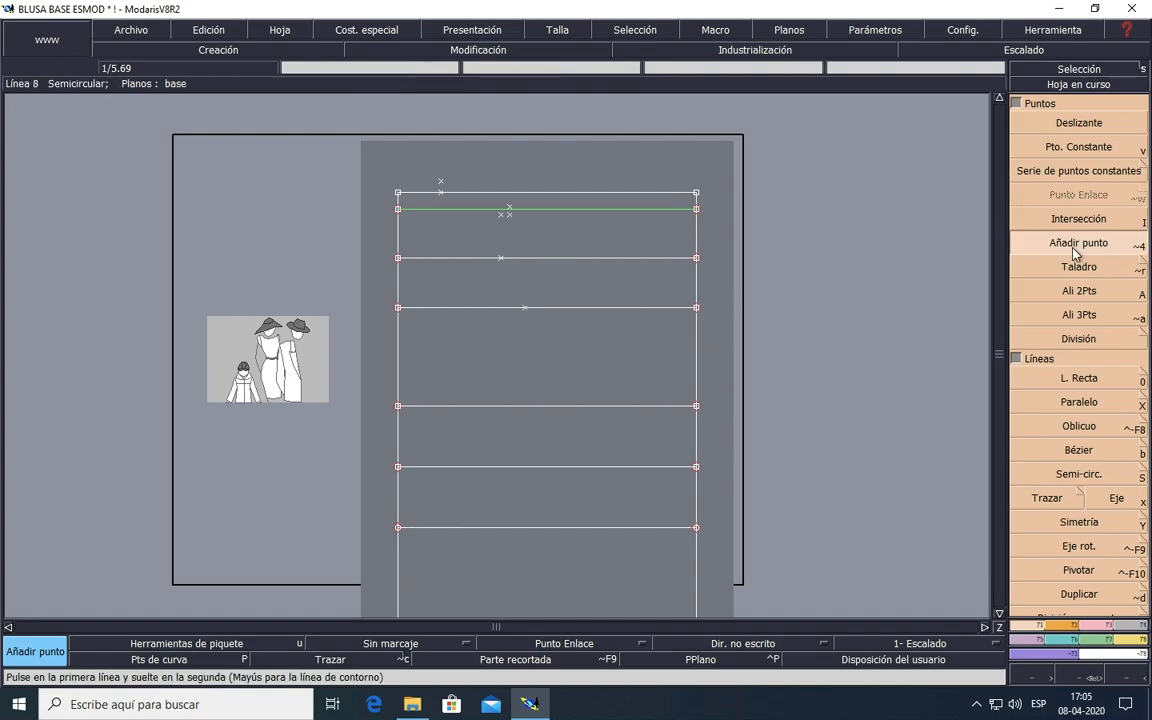
Step: Place a Taladro point straight above the 23 cm point, at dx 0 and dy 3 cm
left_click(1077, 268)
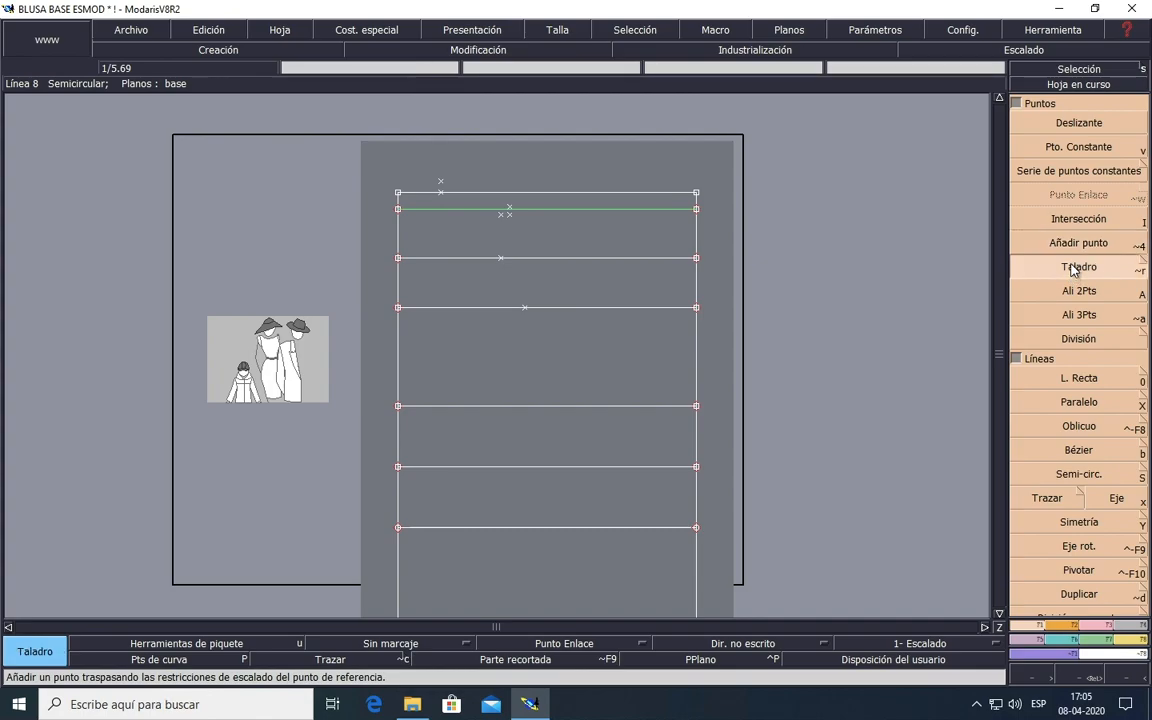
left_click(524, 308)
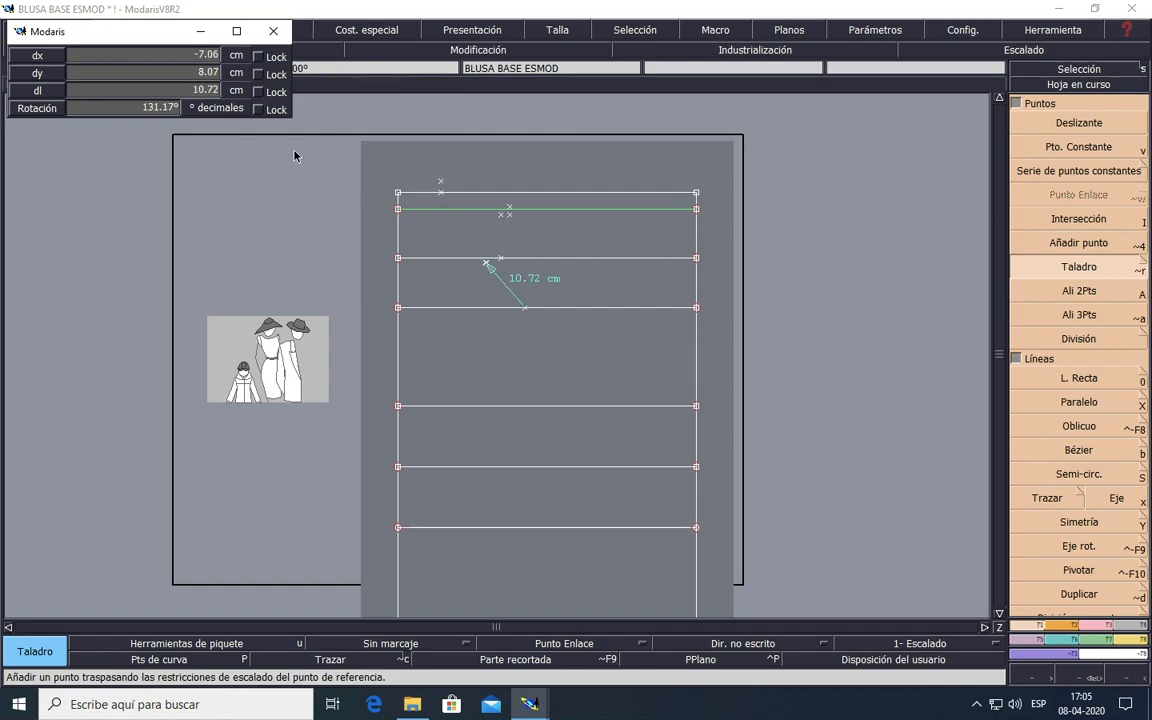
left_click(146, 54)
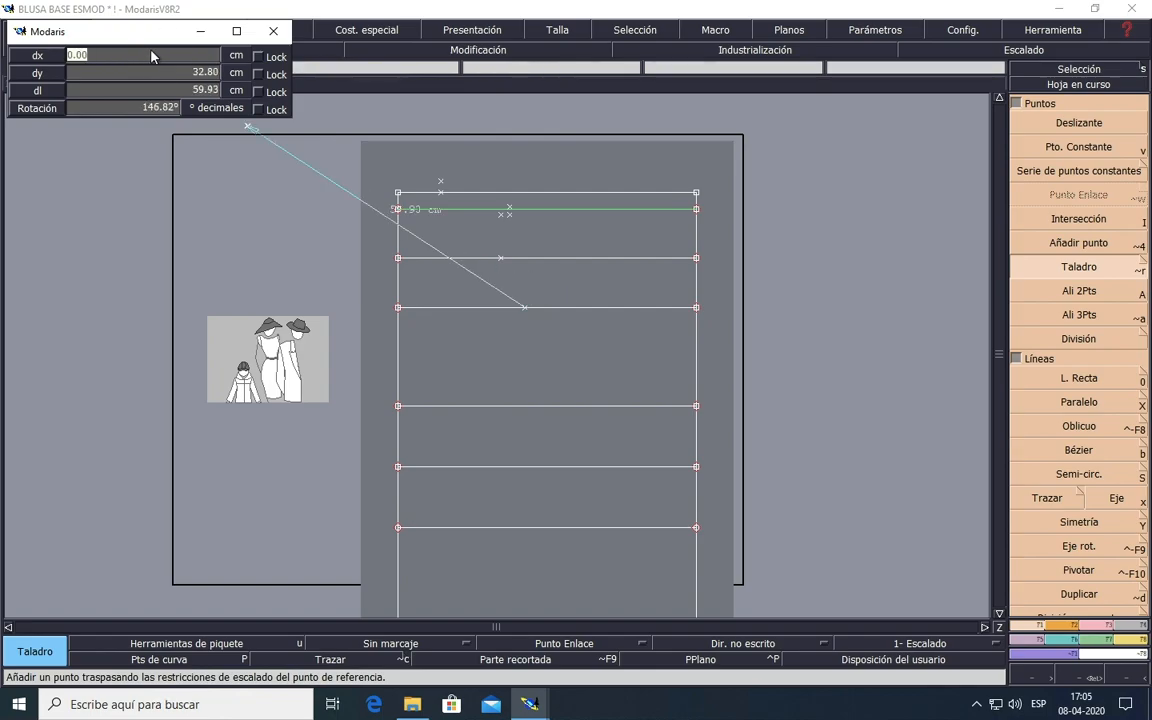
type("0")
key("Tab")
type("3")
key("Return")
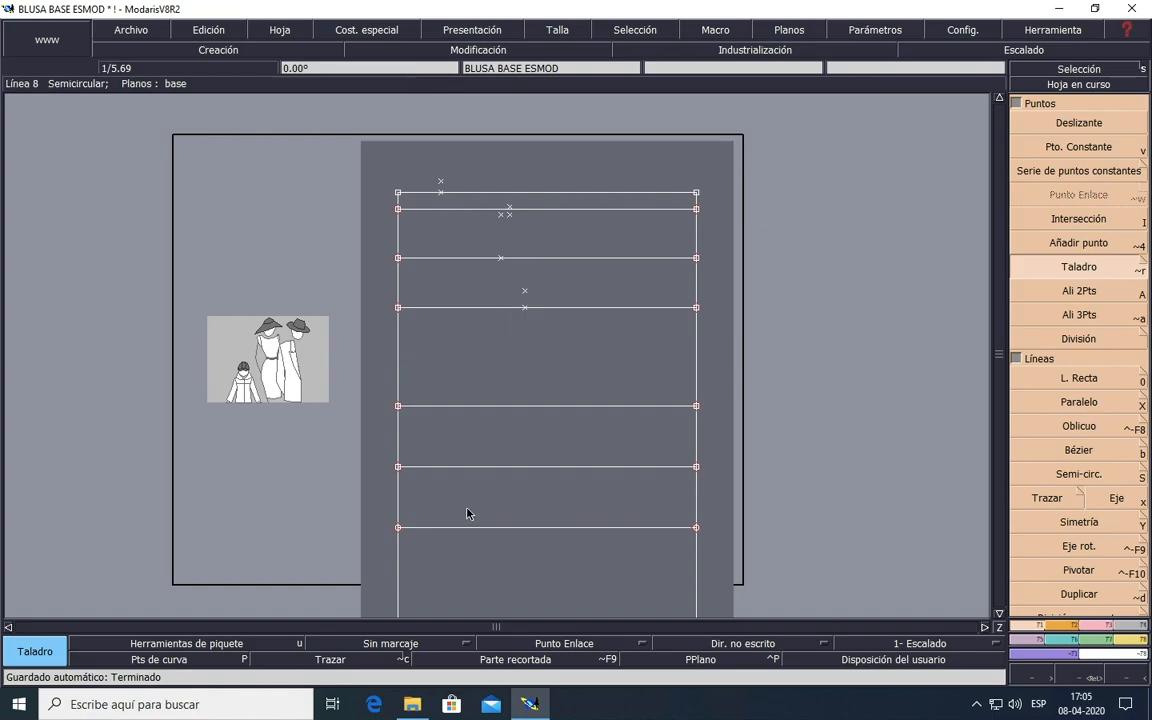
Step: Add a point on the first horizontal line below the waist line, at a length of 24.5 cm from its left end
scroll(493, 590, "down", 2)
scroll(493, 590, "up", 1)
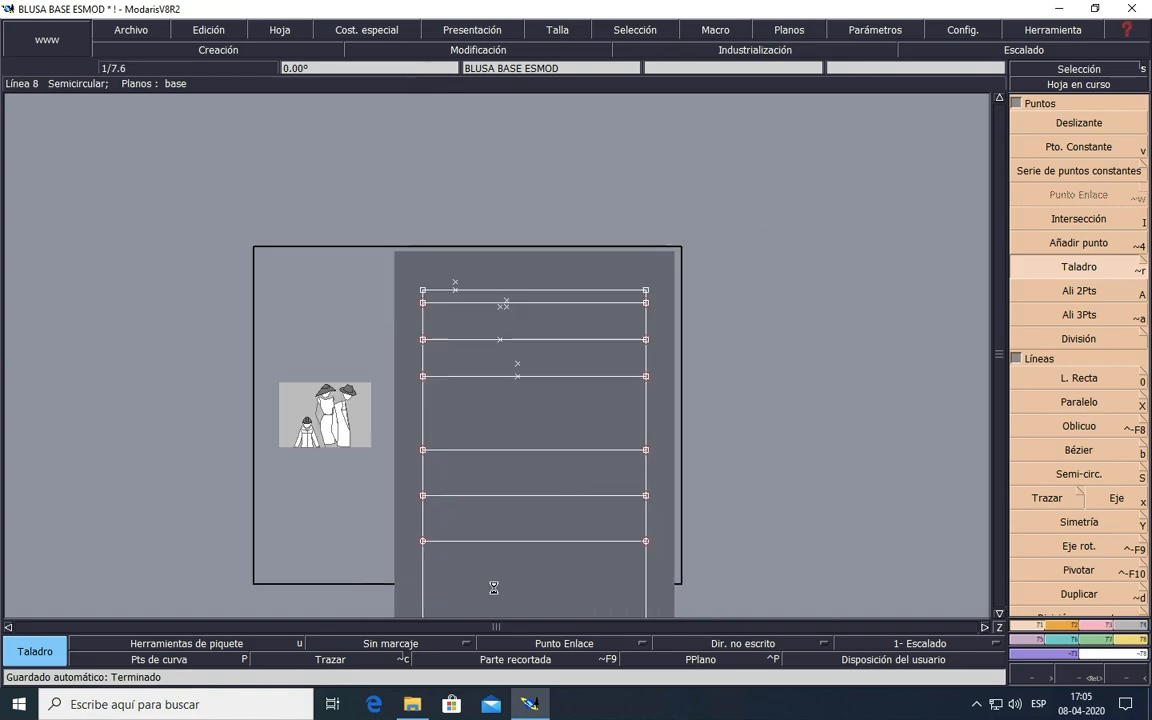
scroll(493, 590, "up", 1)
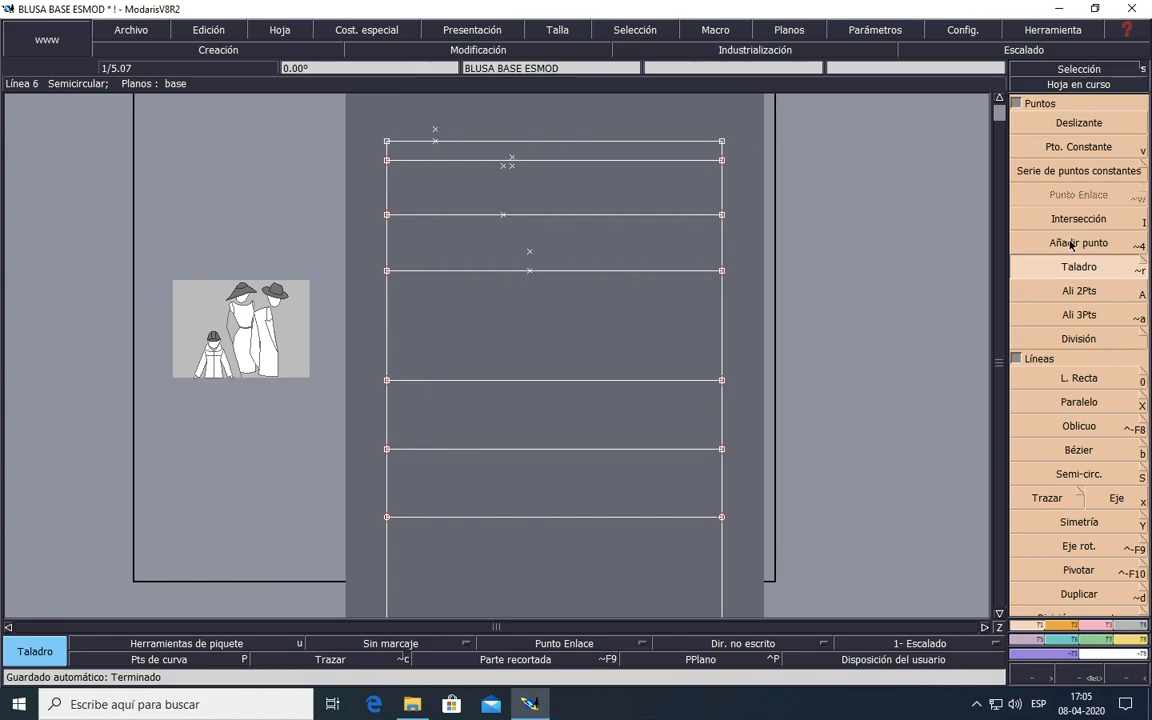
left_click(1036, 242)
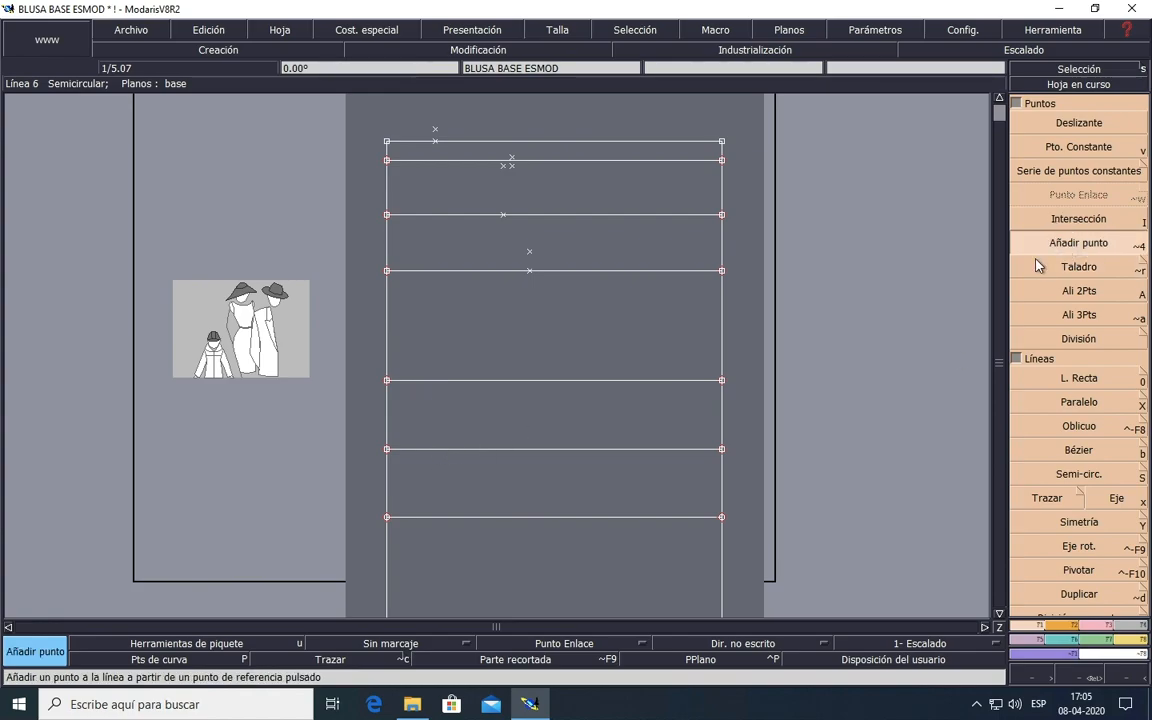
left_click(389, 450)
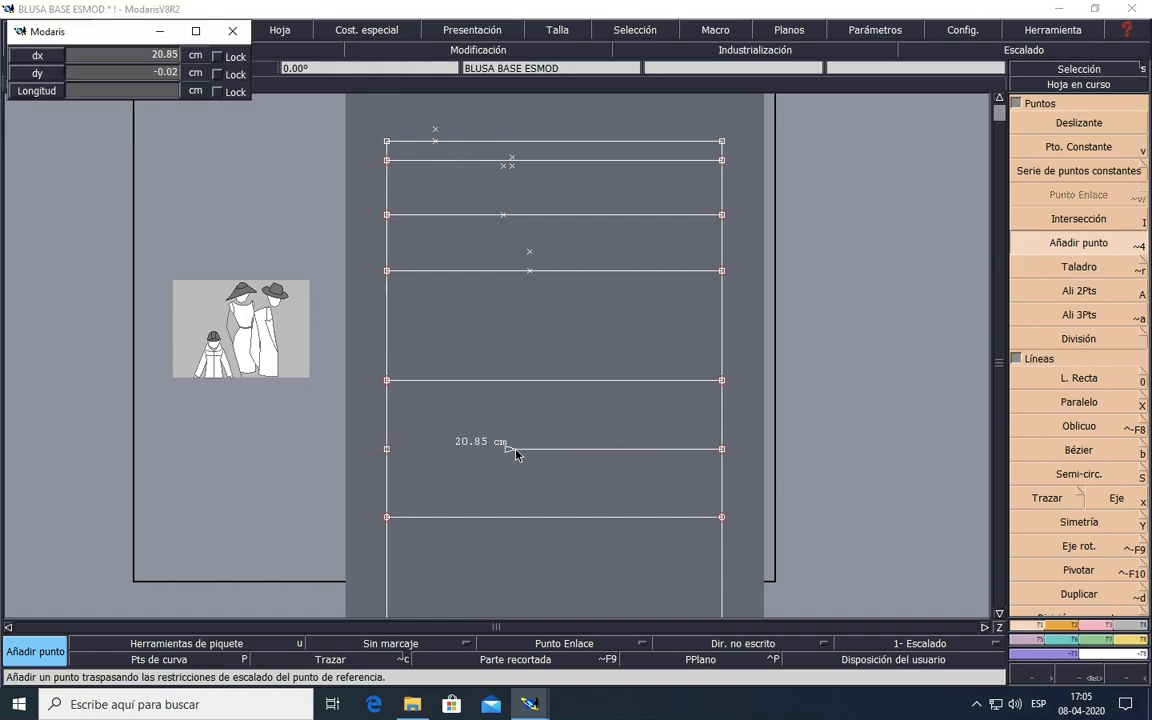
left_click(152, 96)
type("24.5")
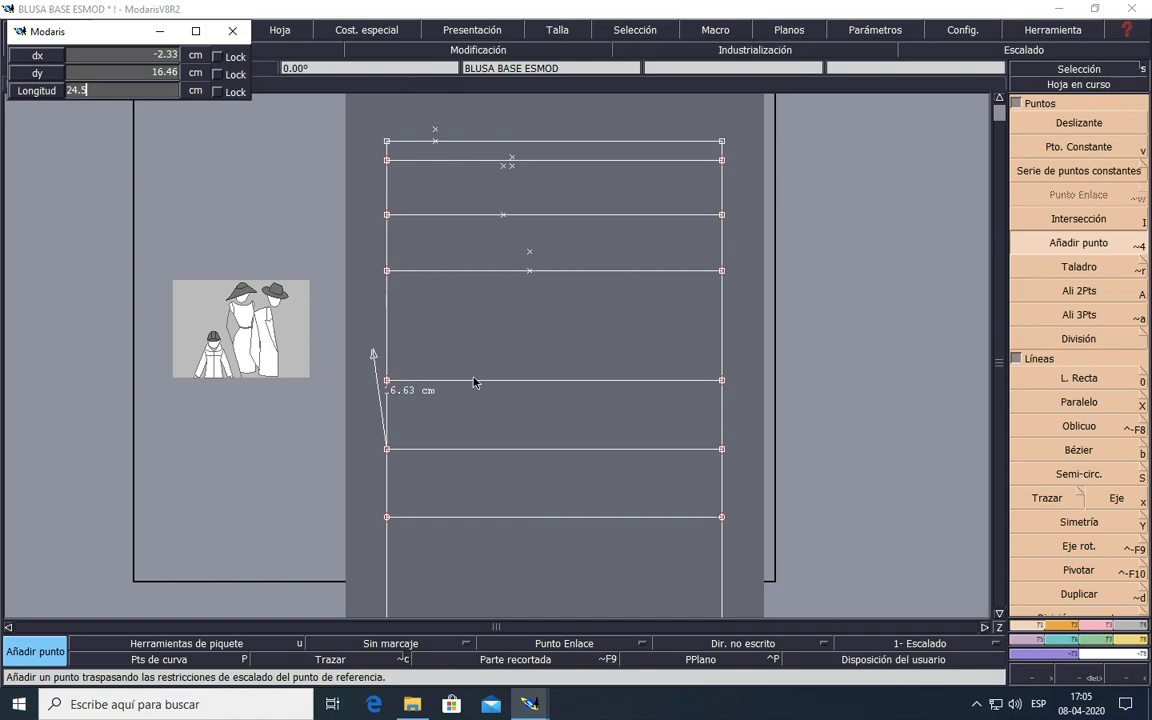
key("Return")
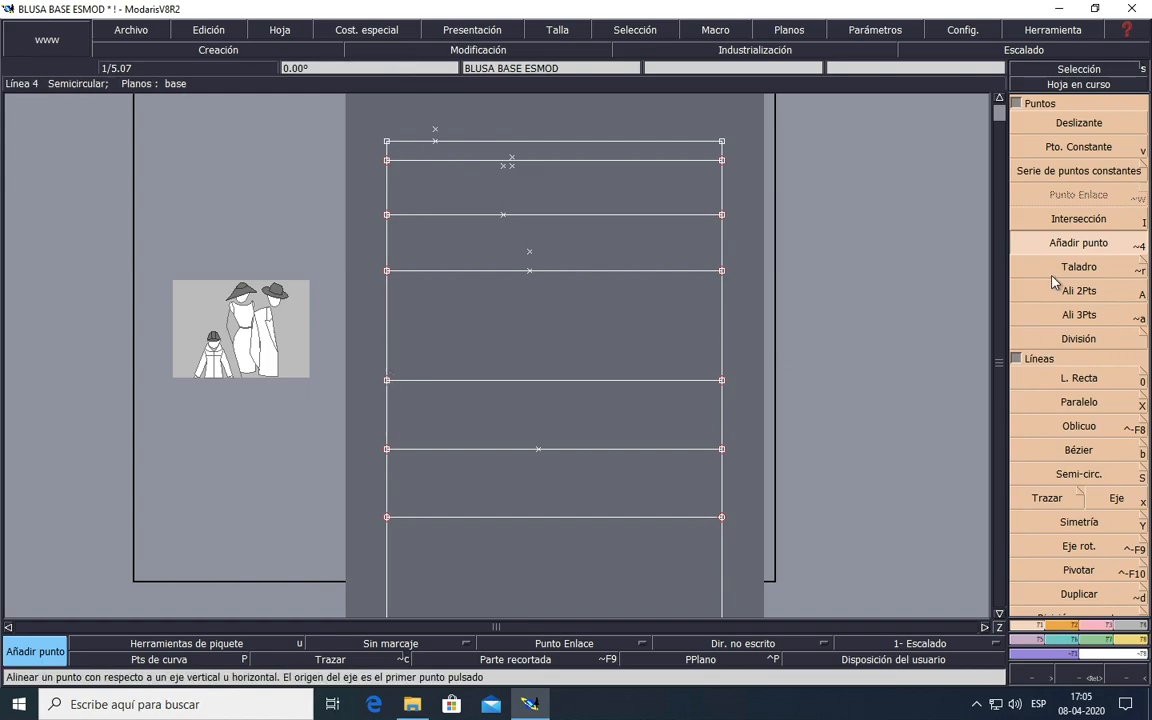
Step: Add a point on the waist line at a length of 1 cm from its left end
left_click(388, 381)
left_click(388, 381)
type("24.50")
type("1")
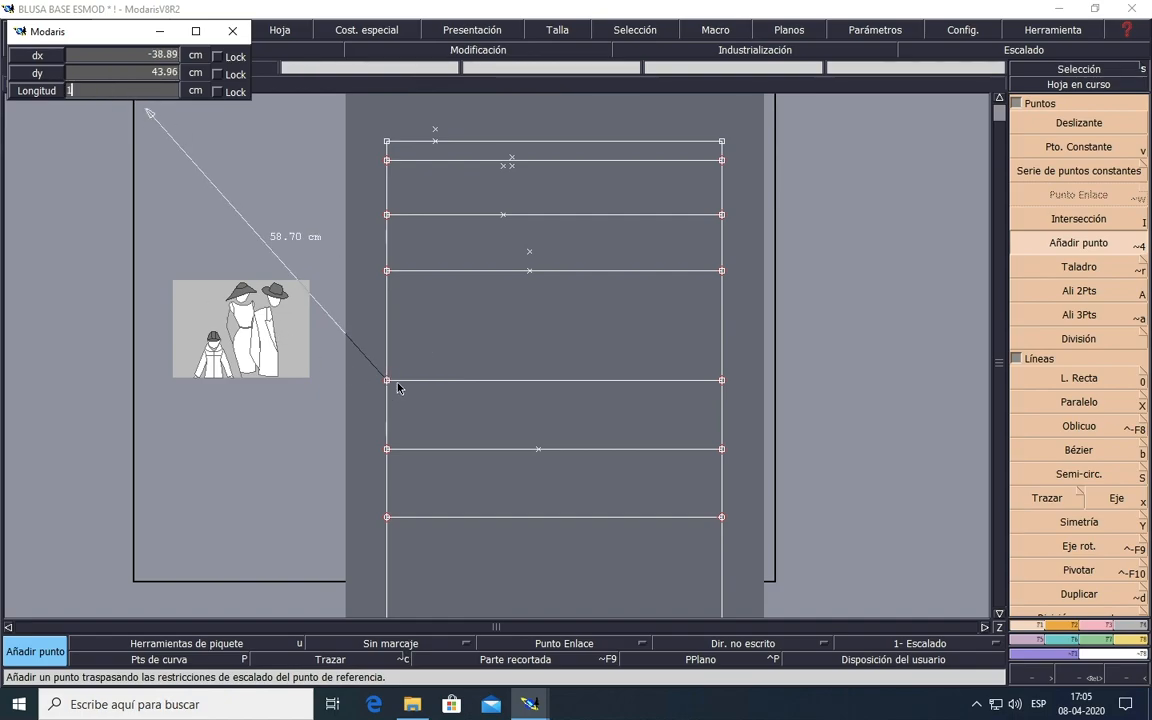
key("Return")
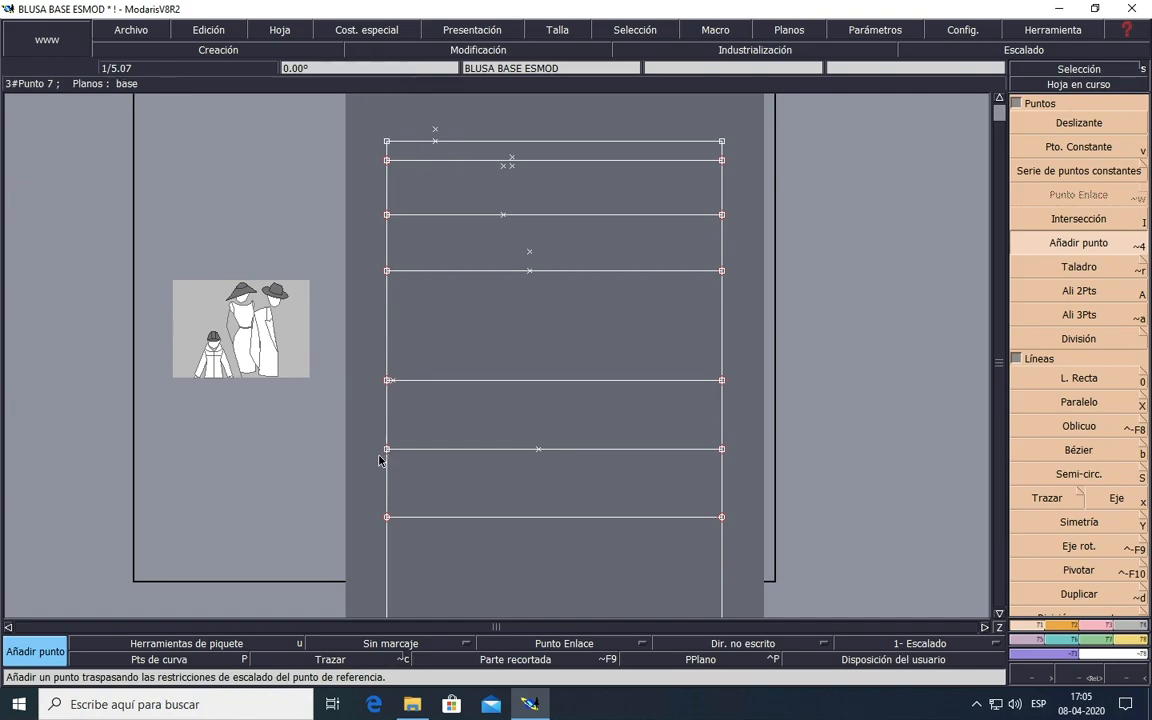
left_click(689, 409)
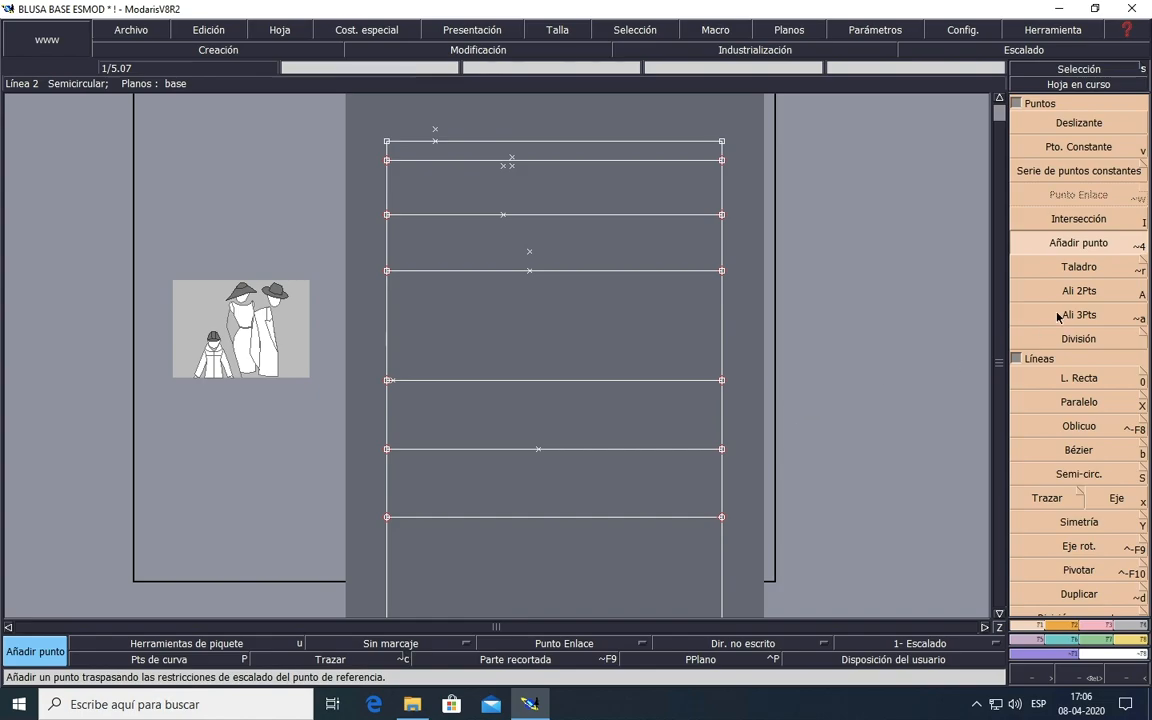
left_click(1035, 248)
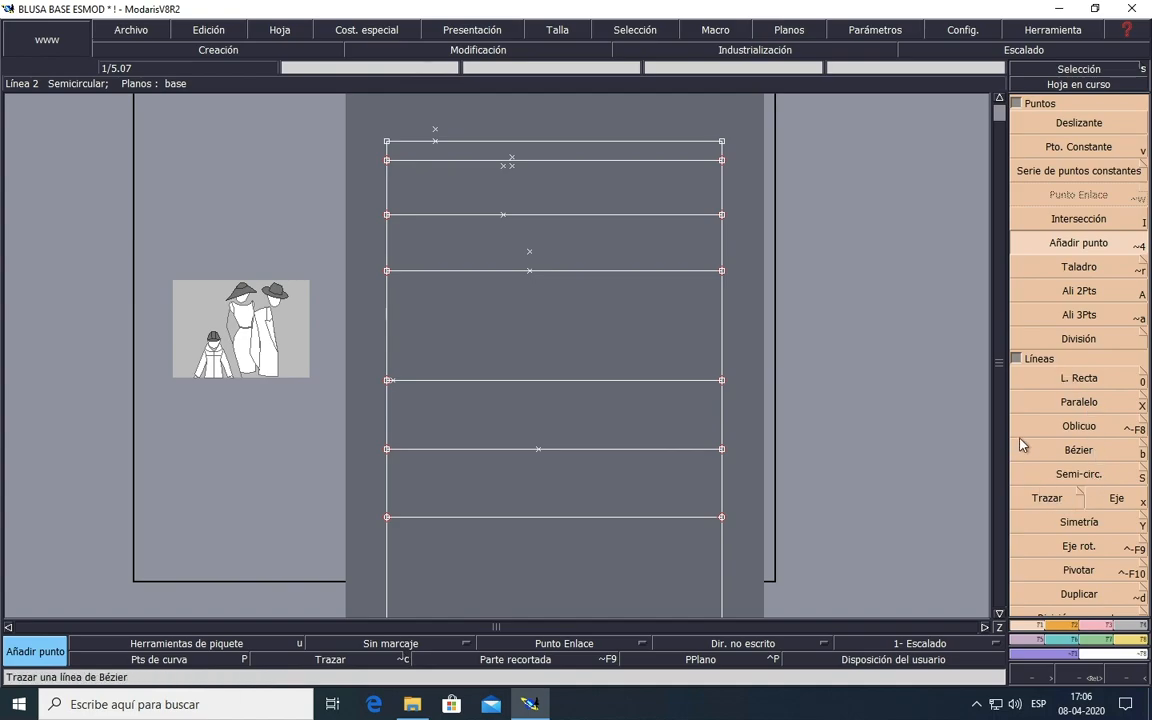
Step: Draw straight lines joining the raised neck point to the shoulder point, and the 3 cm raised side point to the 24.5 cm point
left_click(1056, 384)
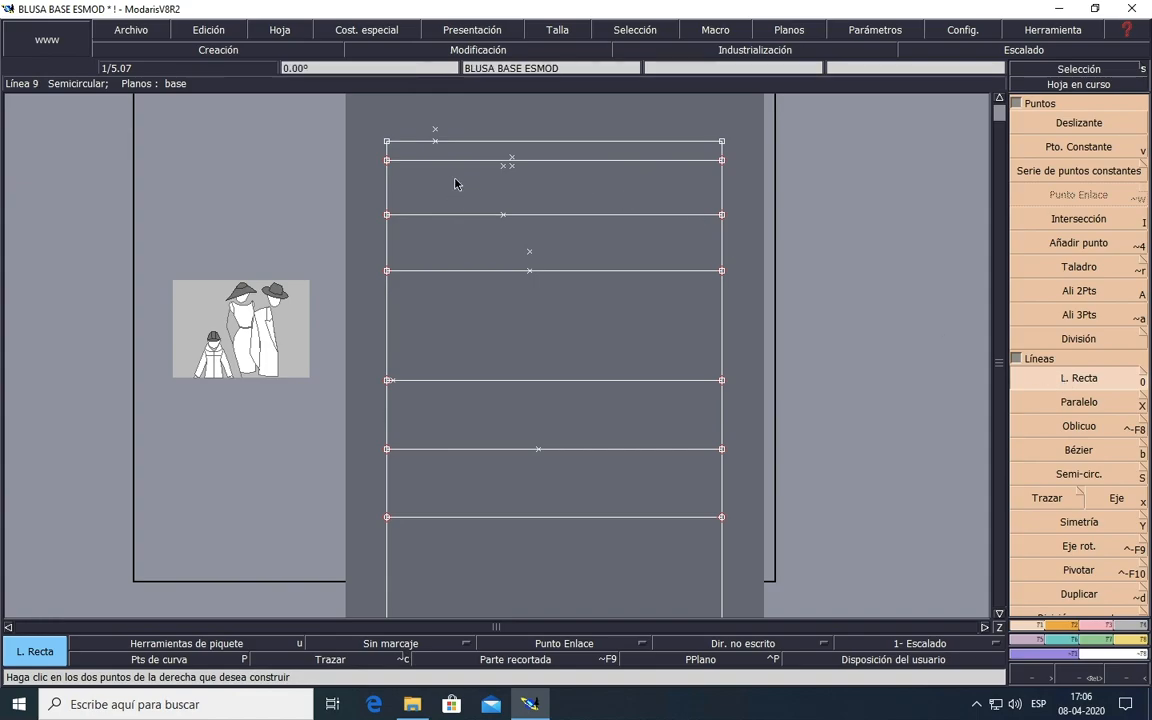
left_click(435, 131)
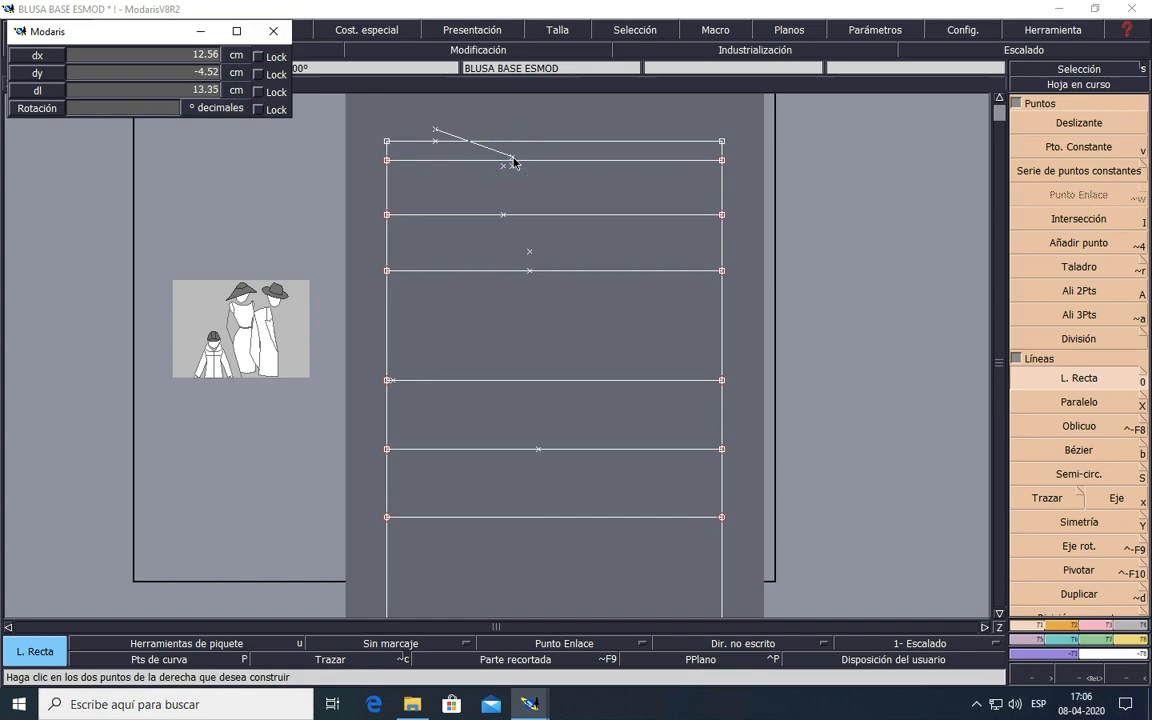
left_click(512, 158)
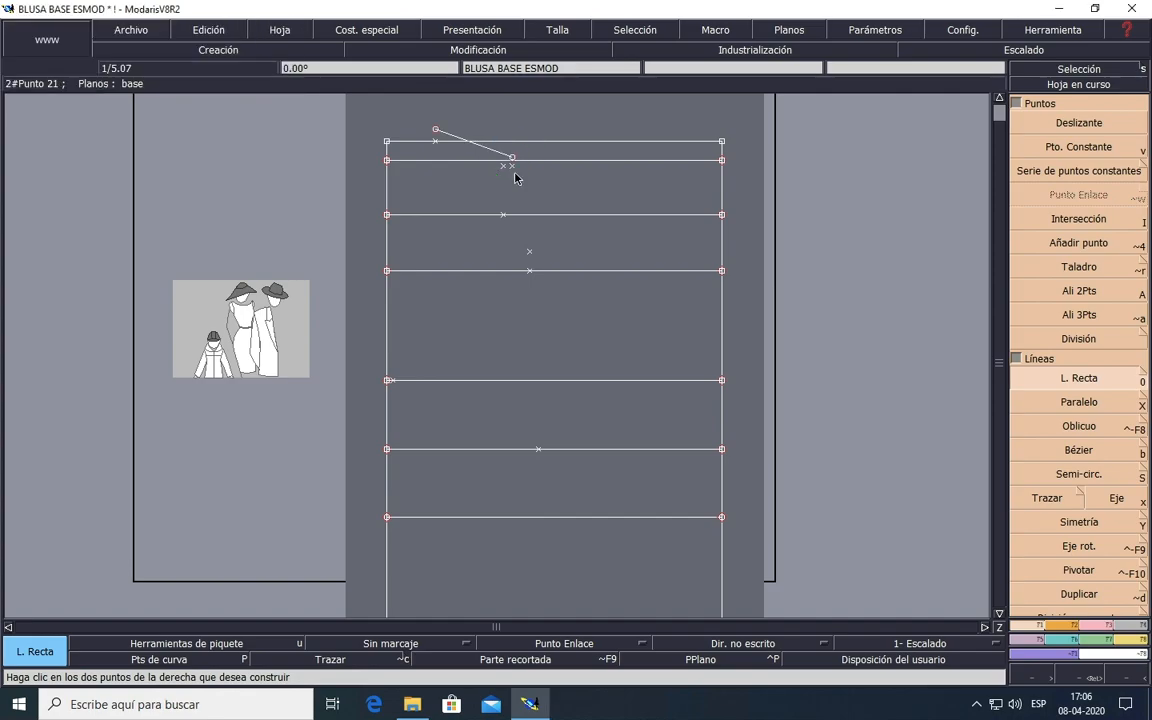
left_click(530, 255)
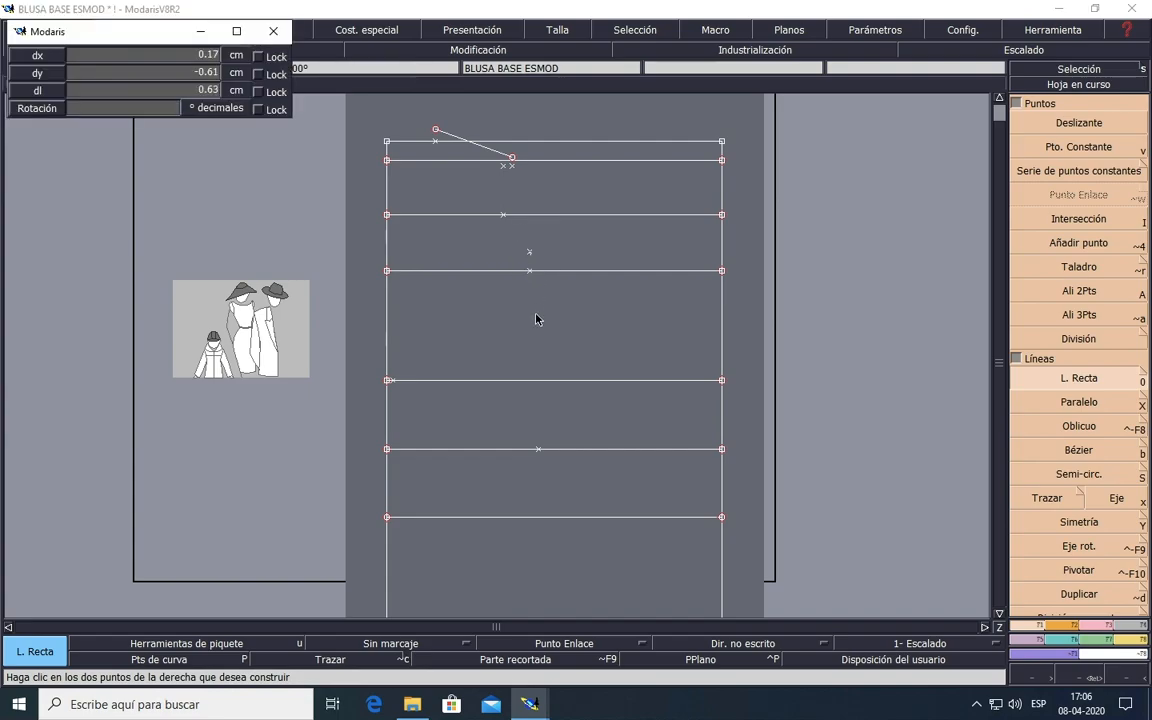
left_click(538, 451)
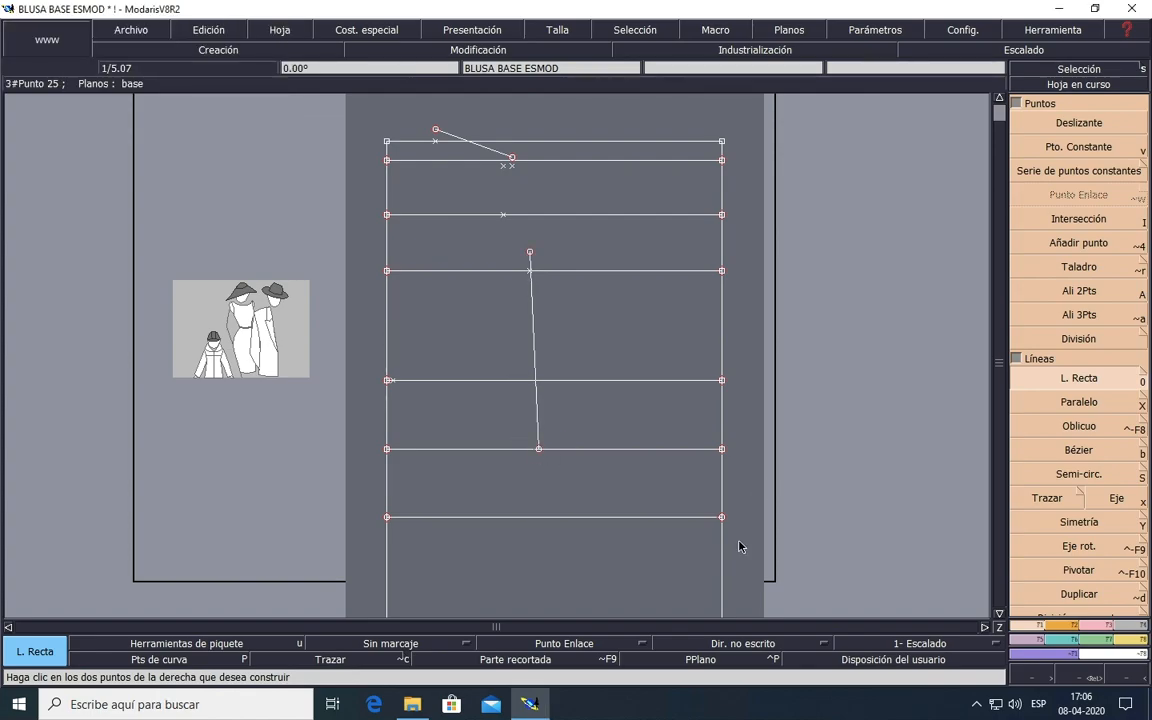
Step: Try to draw a vertical straight line from the 24.5 cm side point down to the frame's bottom edge
scroll(900, 555, "down", 1)
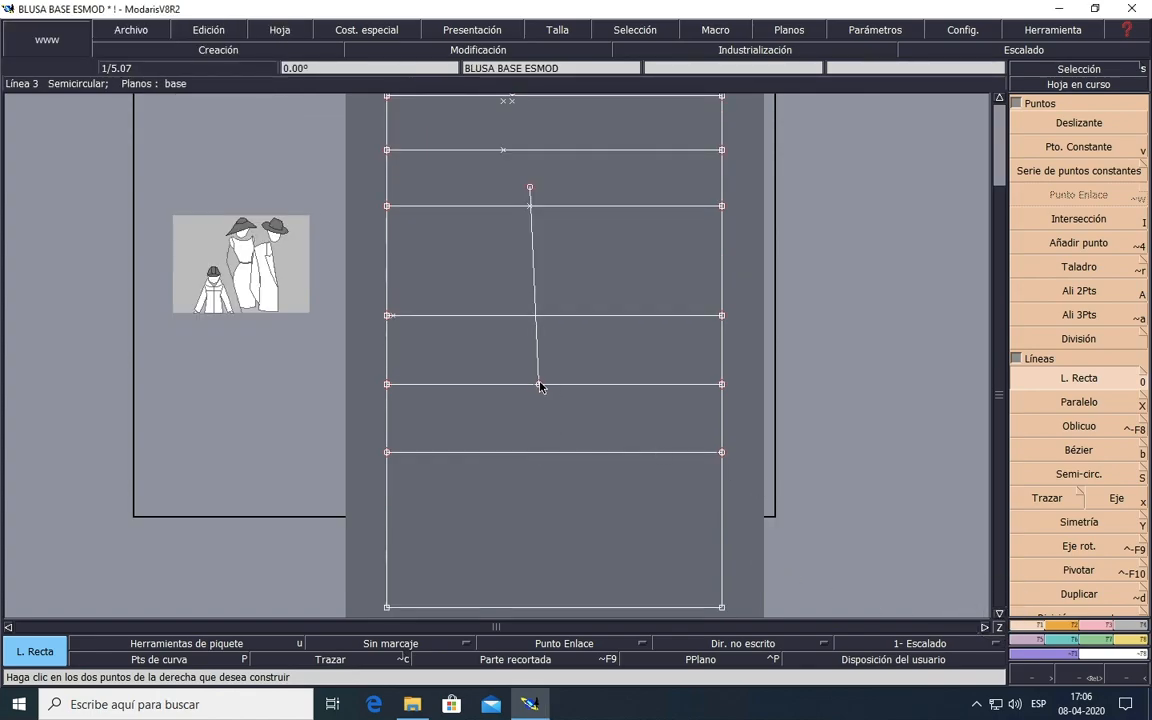
left_click(539, 386)
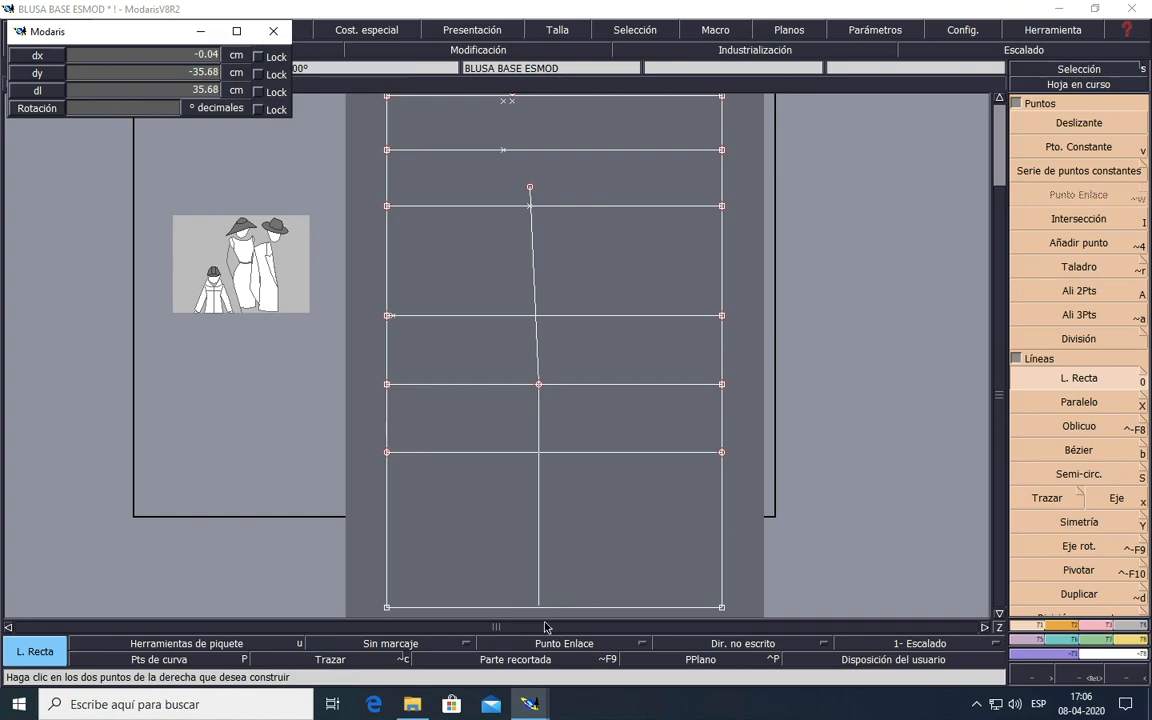
left_click(538, 607)
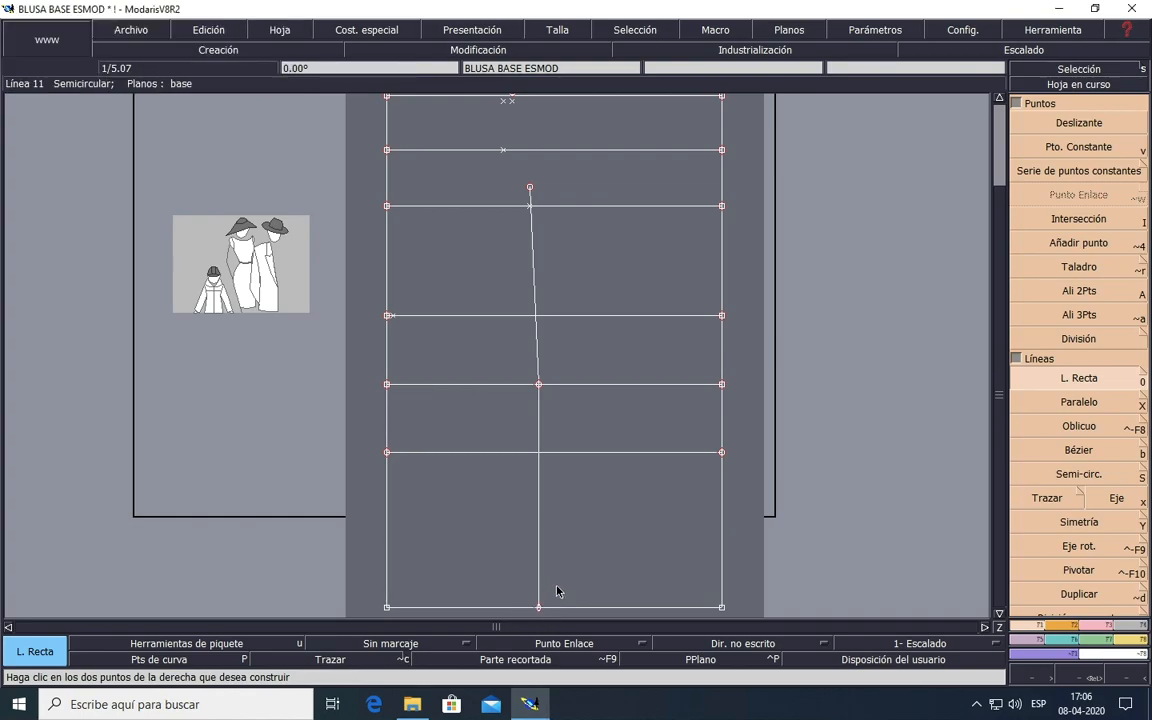
key("ctrl+z")
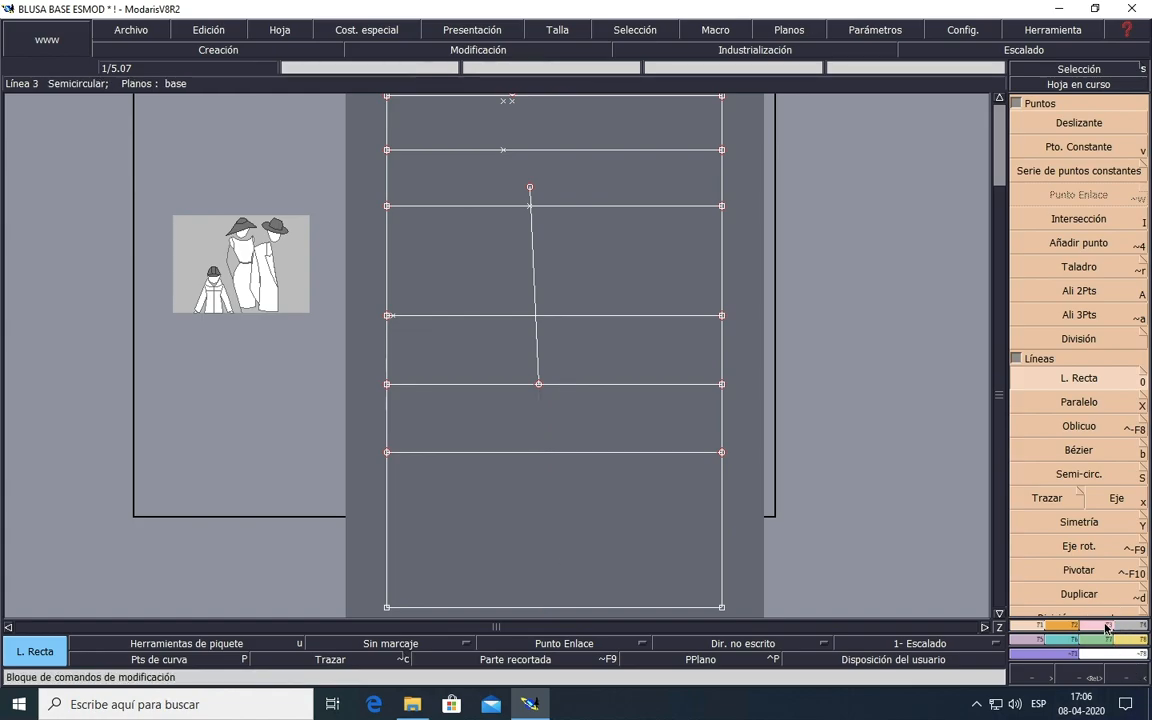
Step: Try to adjust the horizontal line through the 24.5 cm side point with the Al. línea command
key("F3")
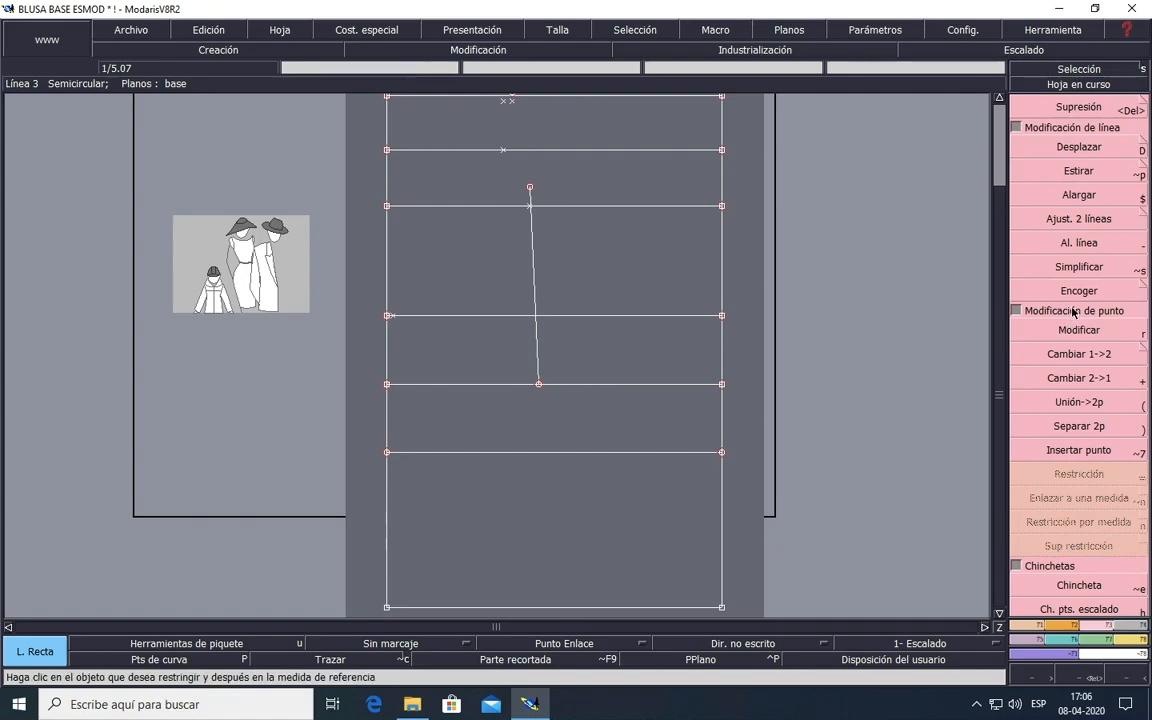
left_click(1073, 245)
left_click(528, 387)
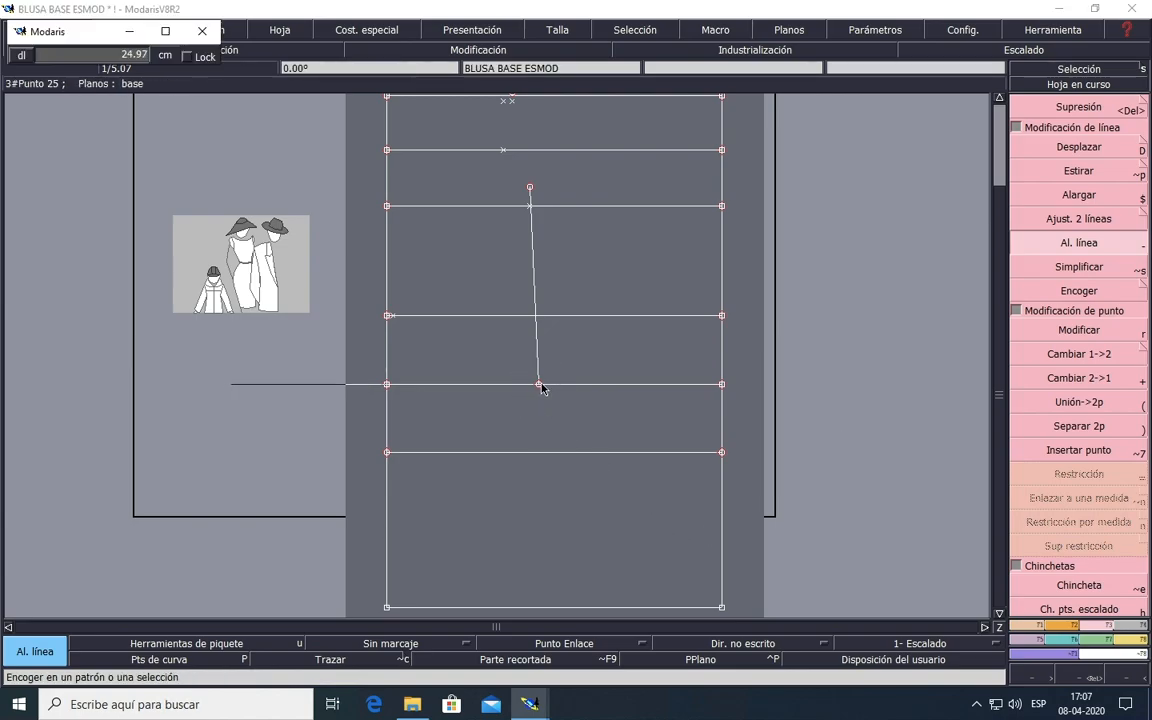
left_click(540, 387)
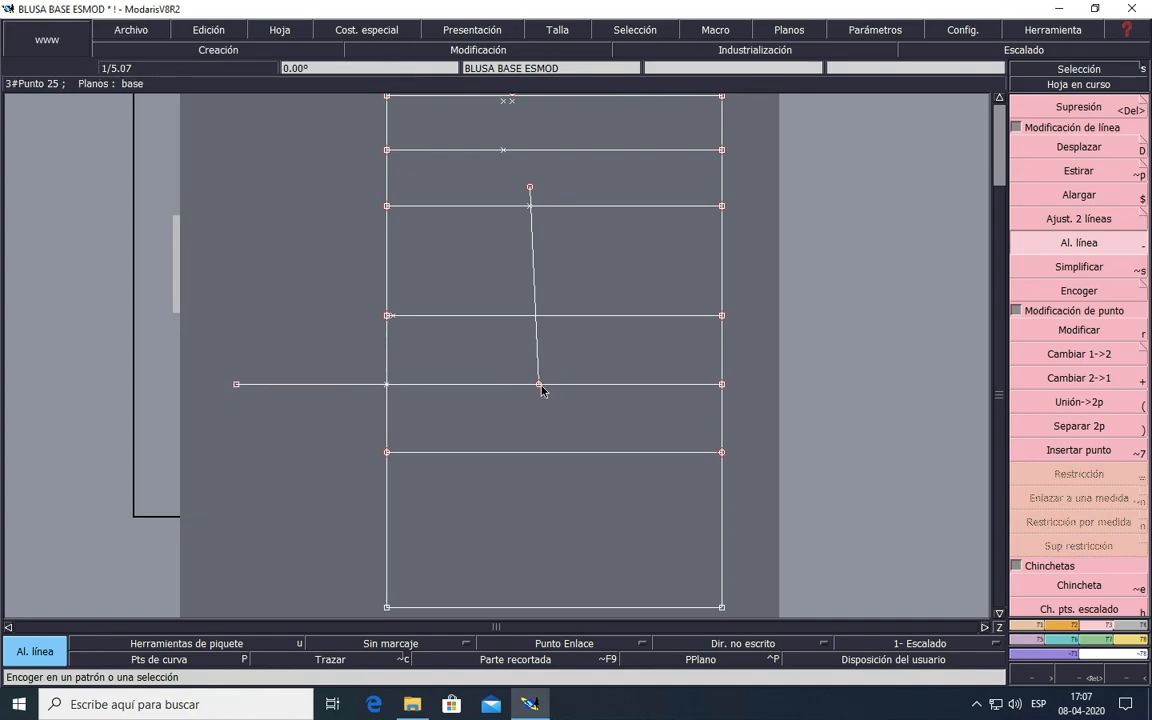
key("ctrl+z")
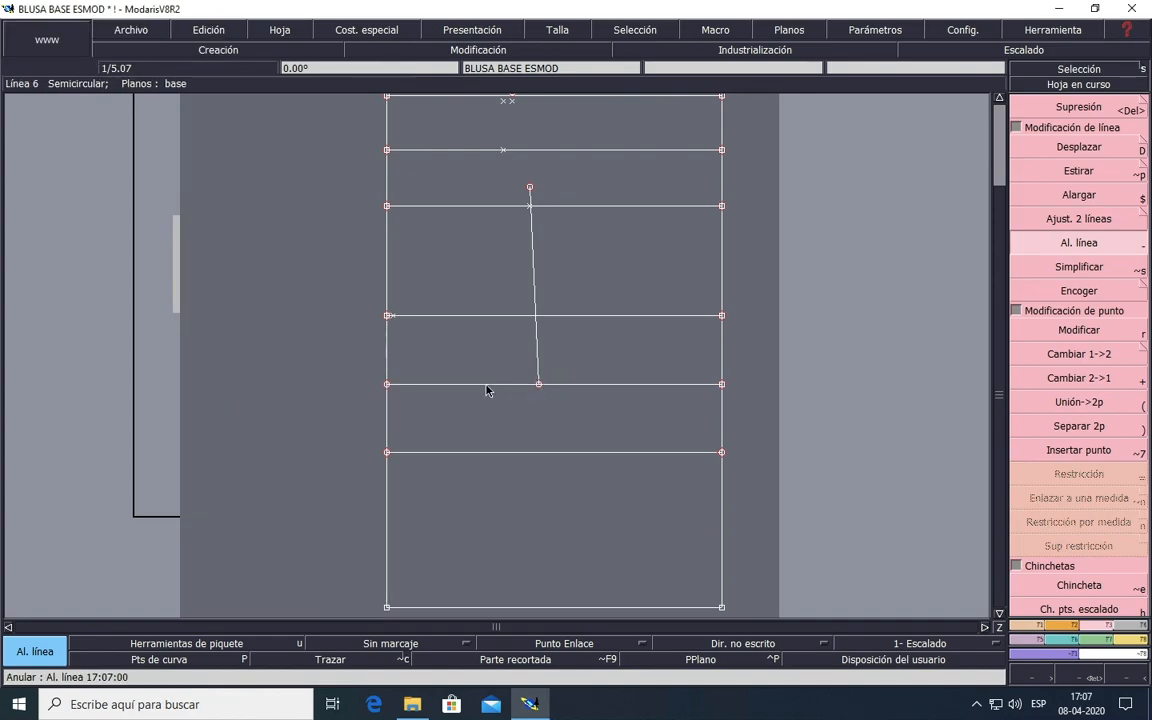
Step: Try to extend the side line from the 24.5 cm point towards the frame's bottom edge with the Al. línea command
left_click(540, 383)
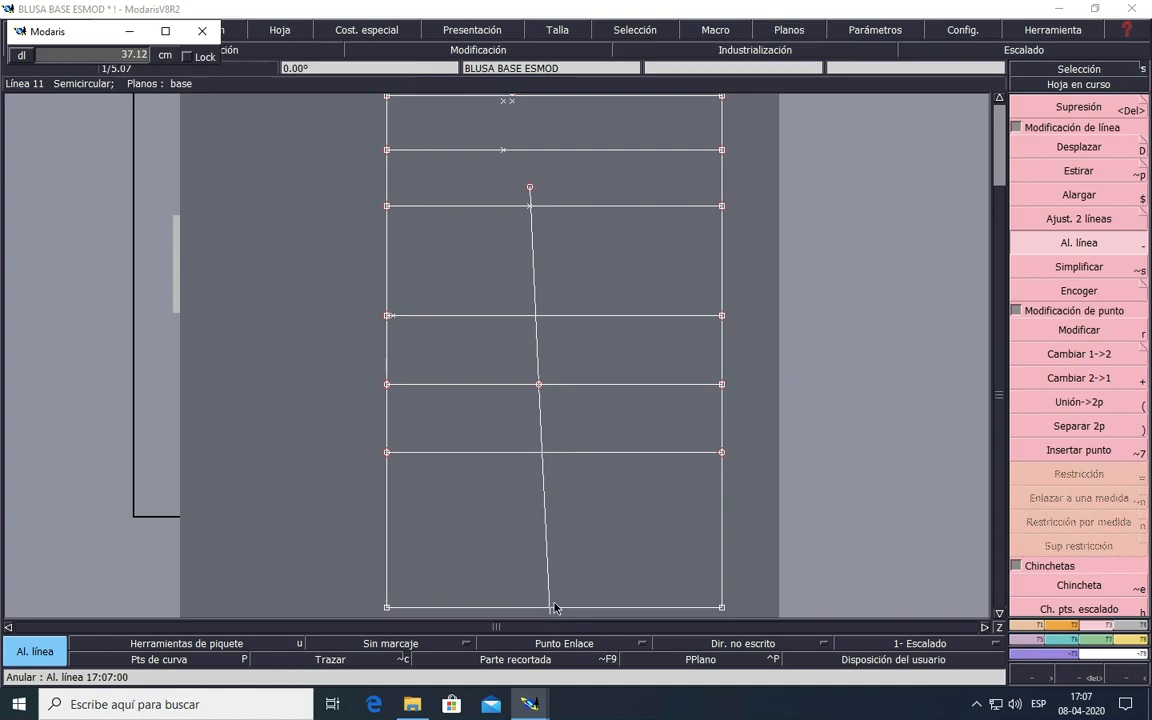
left_click(614, 548)
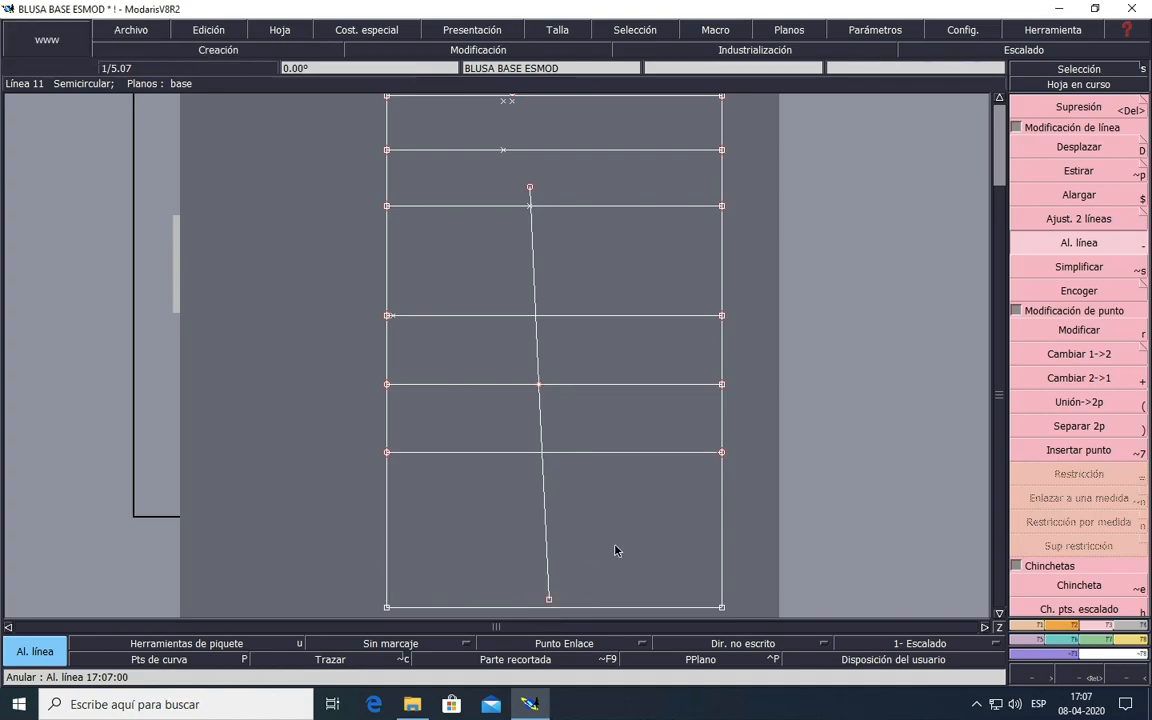
key("ctrl+z")
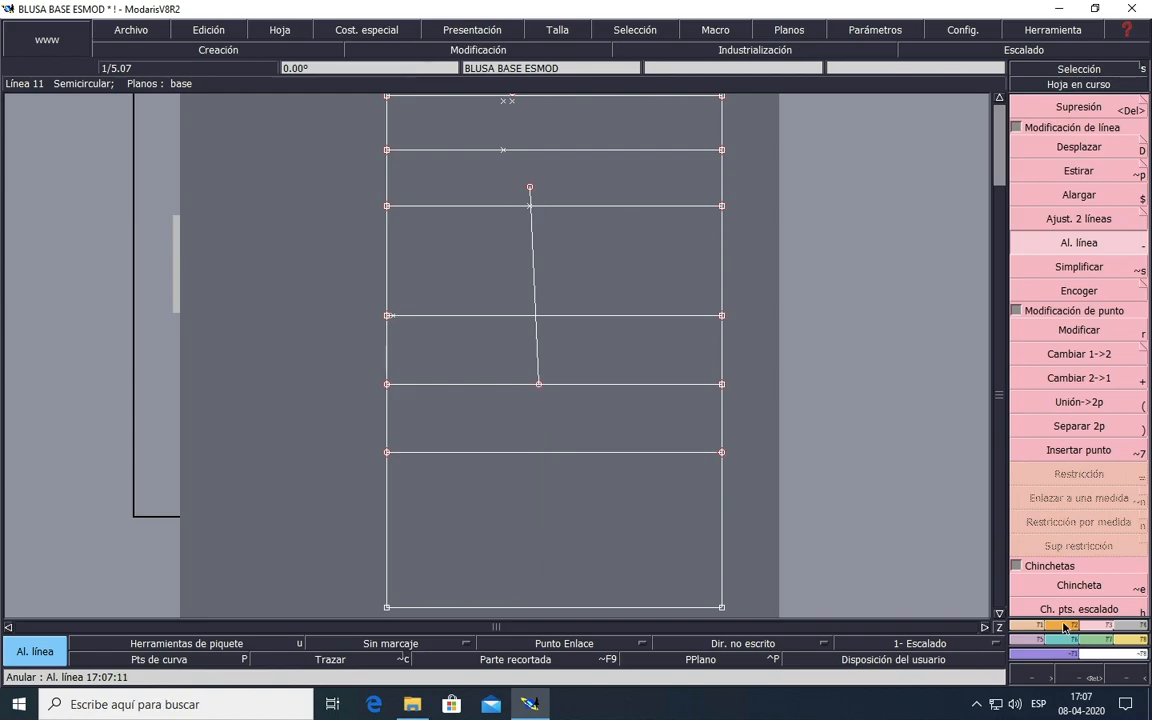
Step: Draw a vertical straight line from the 24.5 cm side point down to the frame's bottom edge
left_click(1028, 635)
left_click(1015, 379)
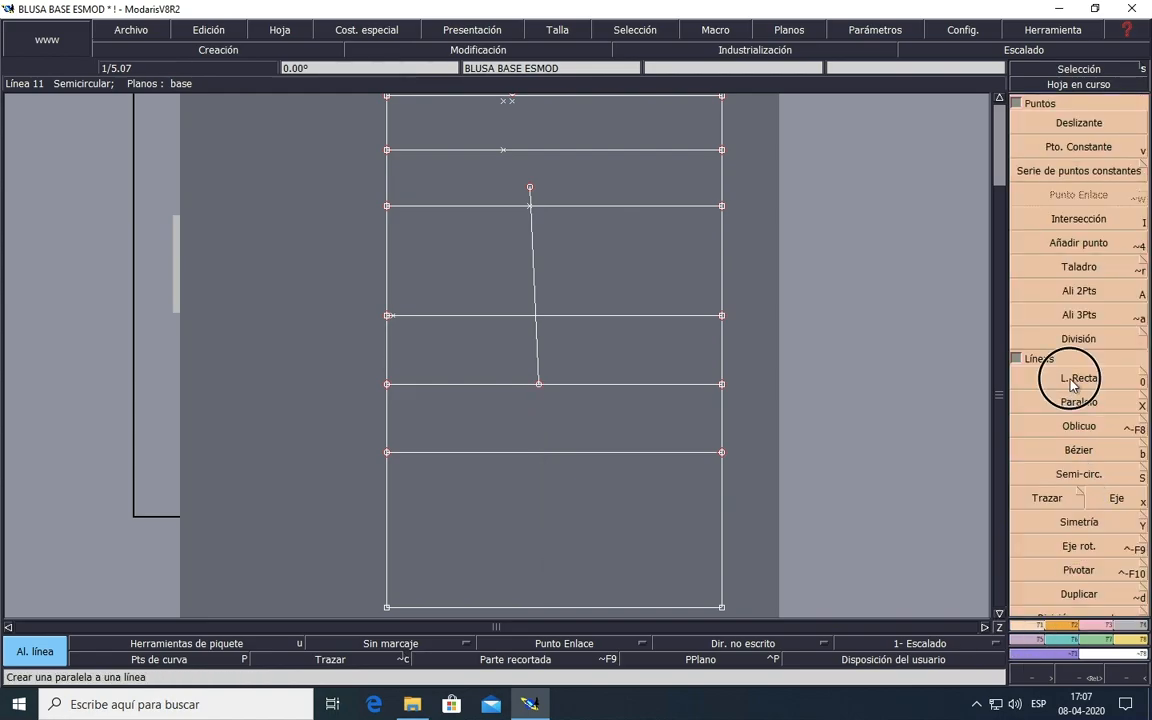
left_click(539, 467)
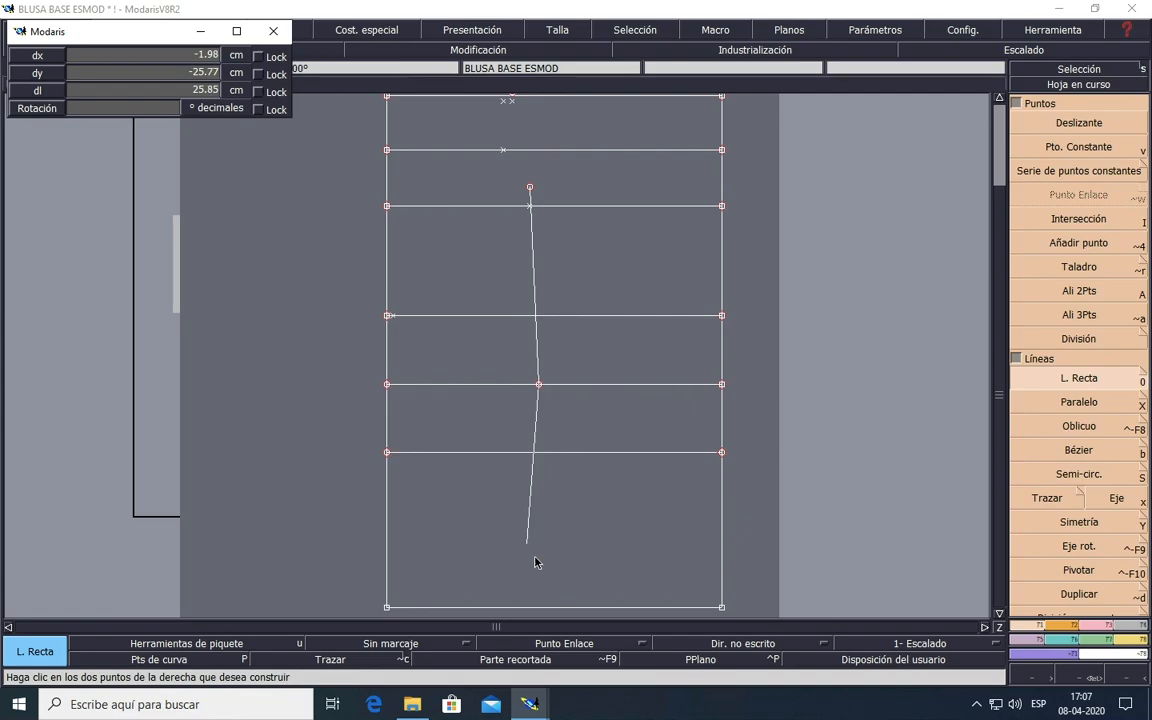
left_click(539, 608)
scroll(589, 429, "up", 2)
scroll(586, 430, "down", 2)
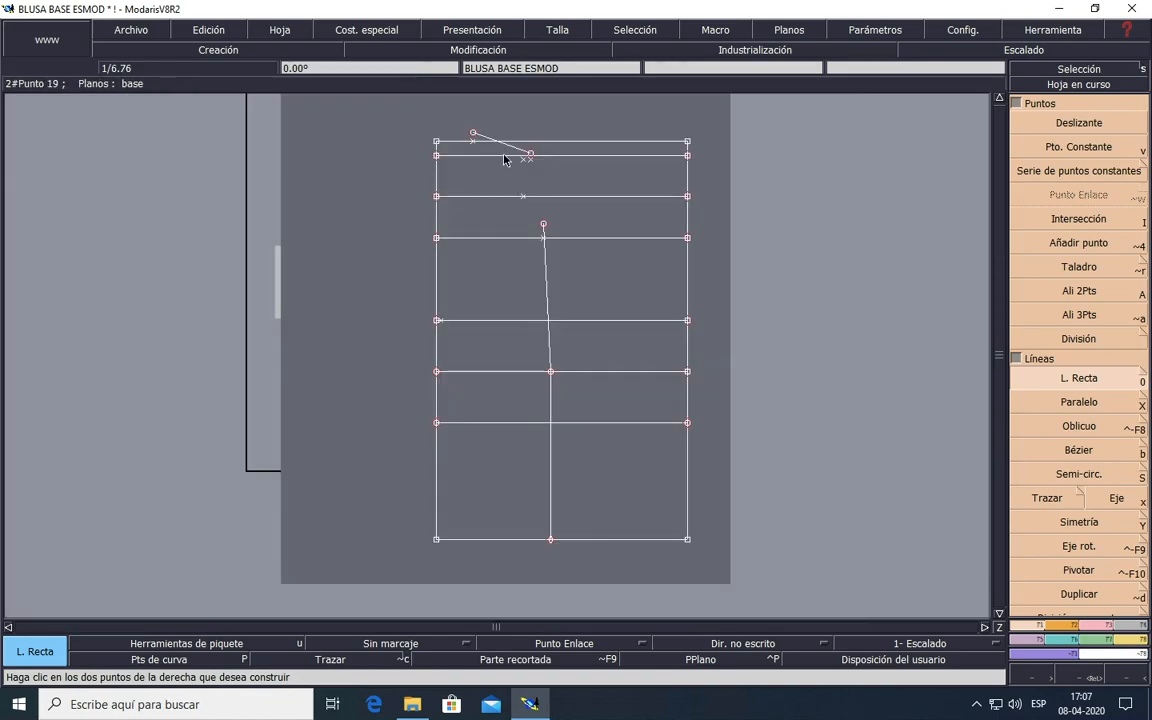
Step: Draw the back neckline as a Bézier curve from the frame's top-left corner along the top line to the raised neck point
scroll(481, 130, "up", 1)
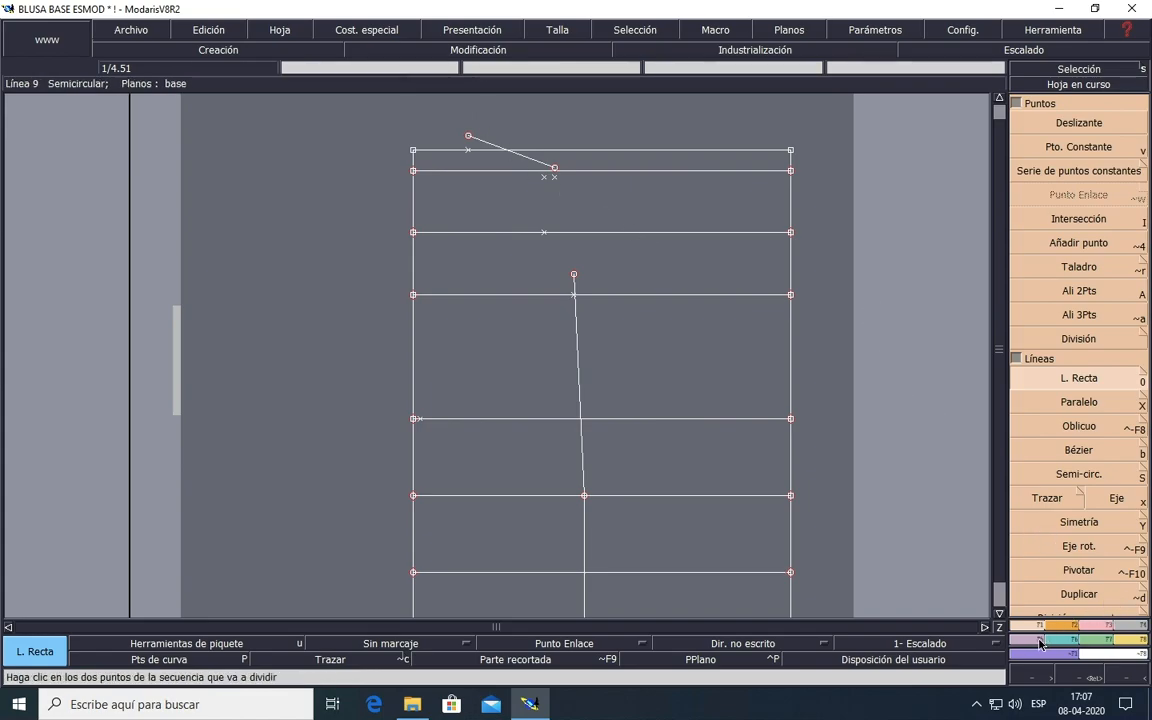
left_click(1070, 450)
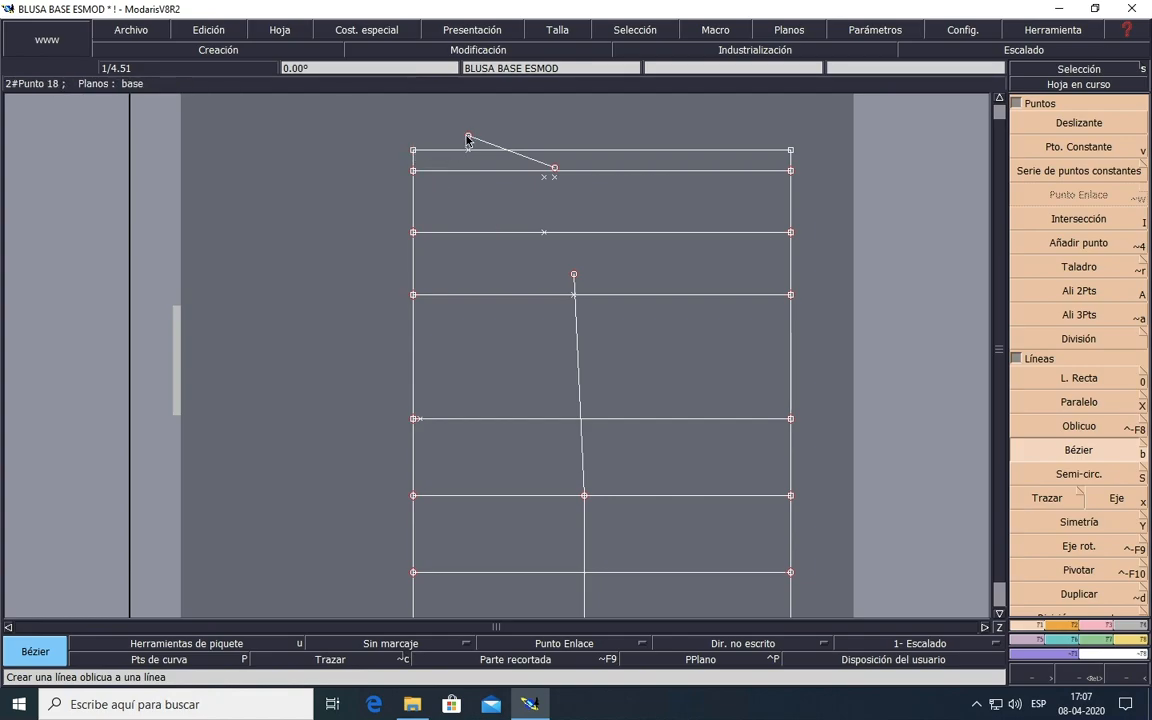
left_click(415, 153)
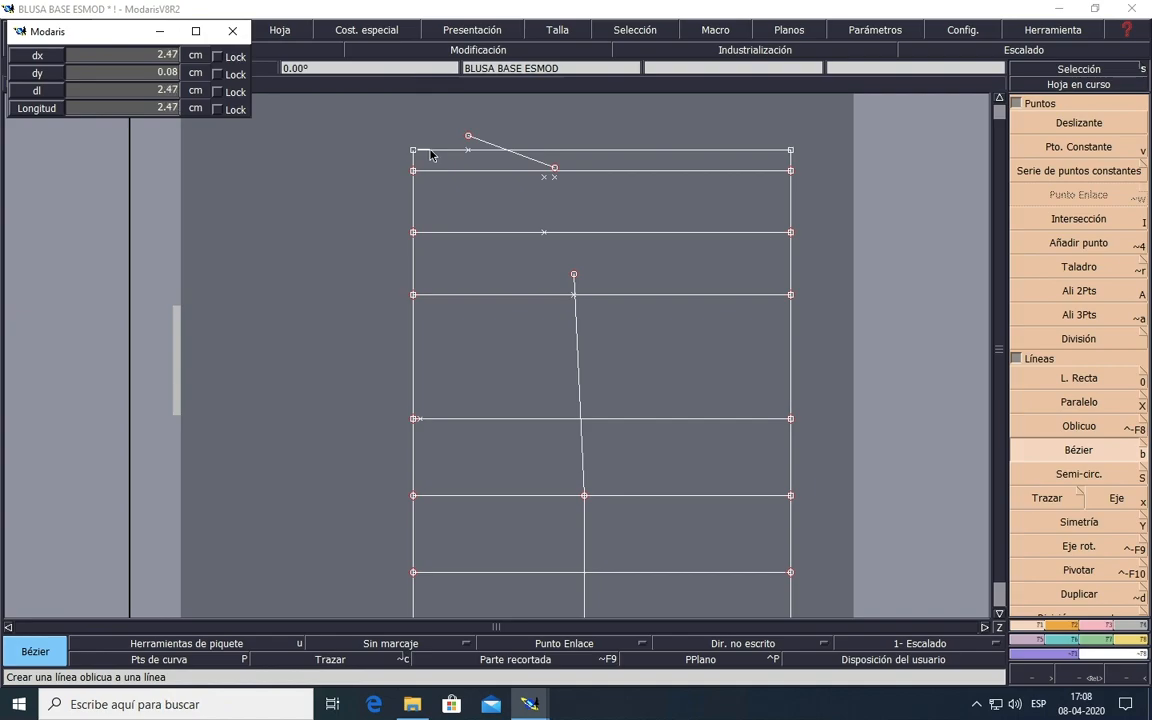
left_click(430, 153)
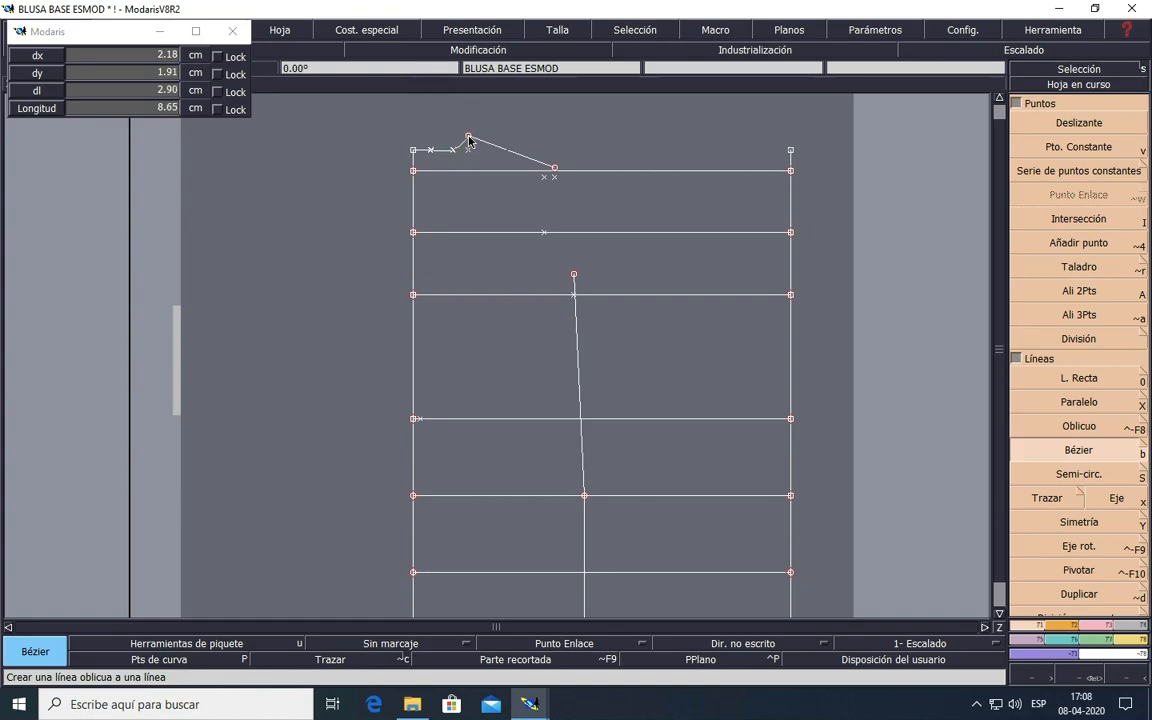
left_click(468, 137)
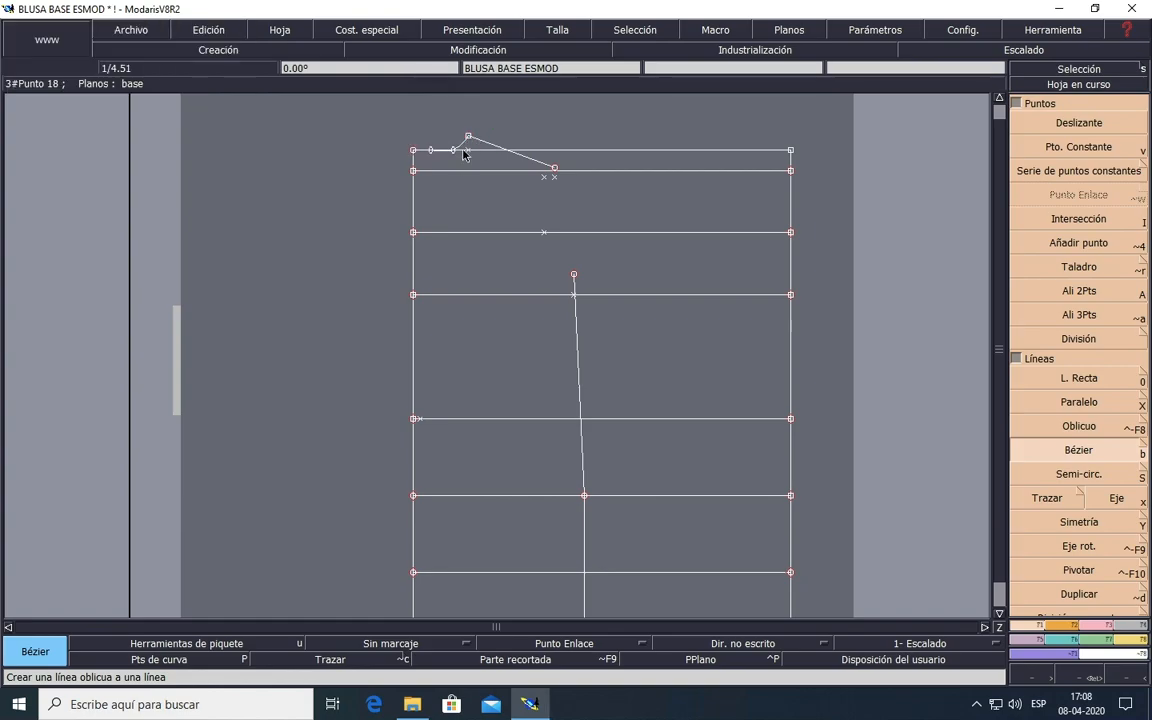
Step: Try a Bézier armhole from the shoulder point through the point on the third horizontal line, ending just below the fourth
left_click(554, 170)
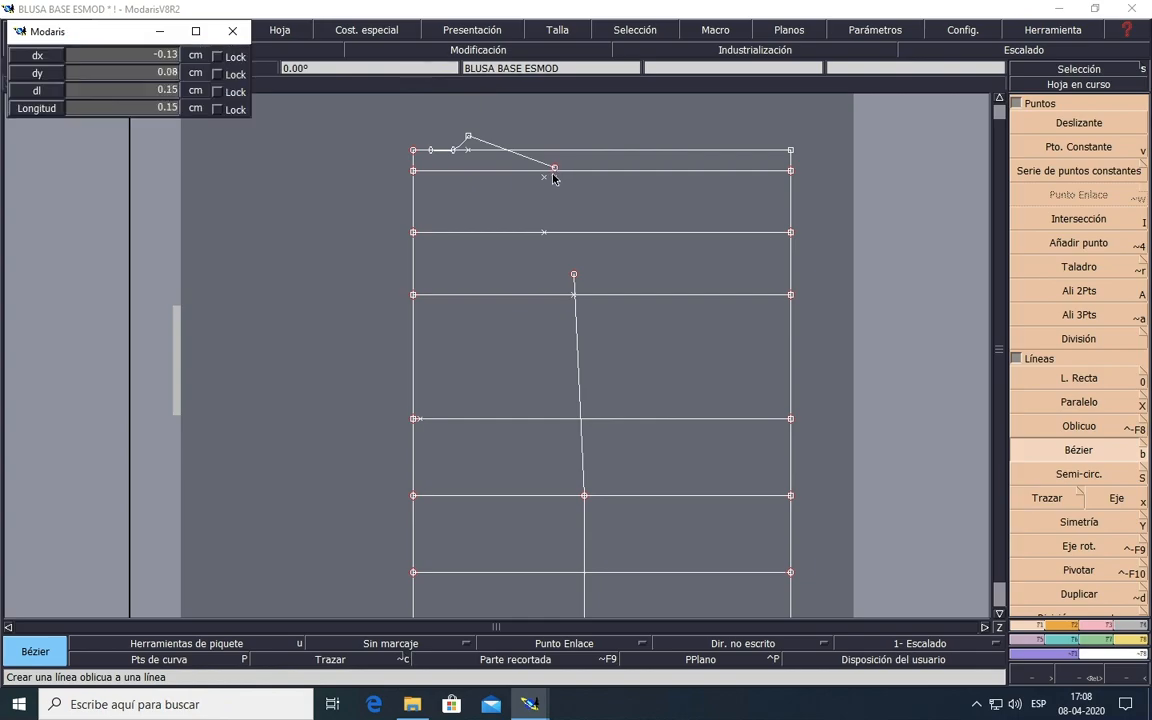
left_click(543, 232)
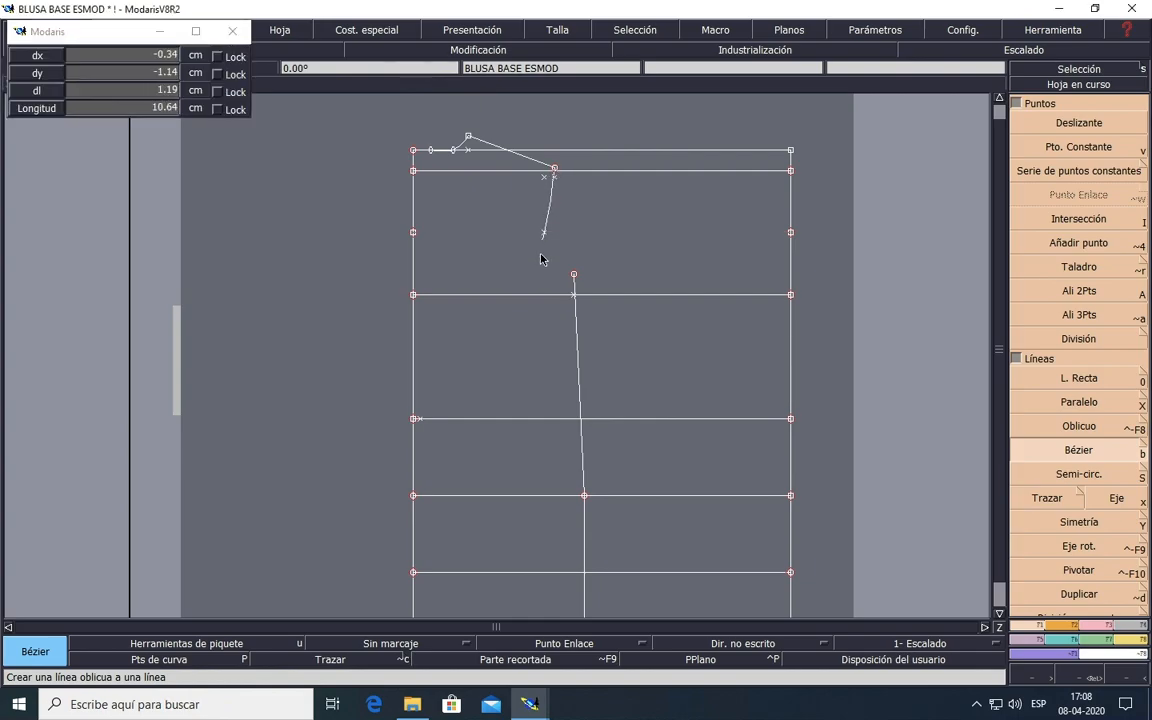
left_click(571, 293)
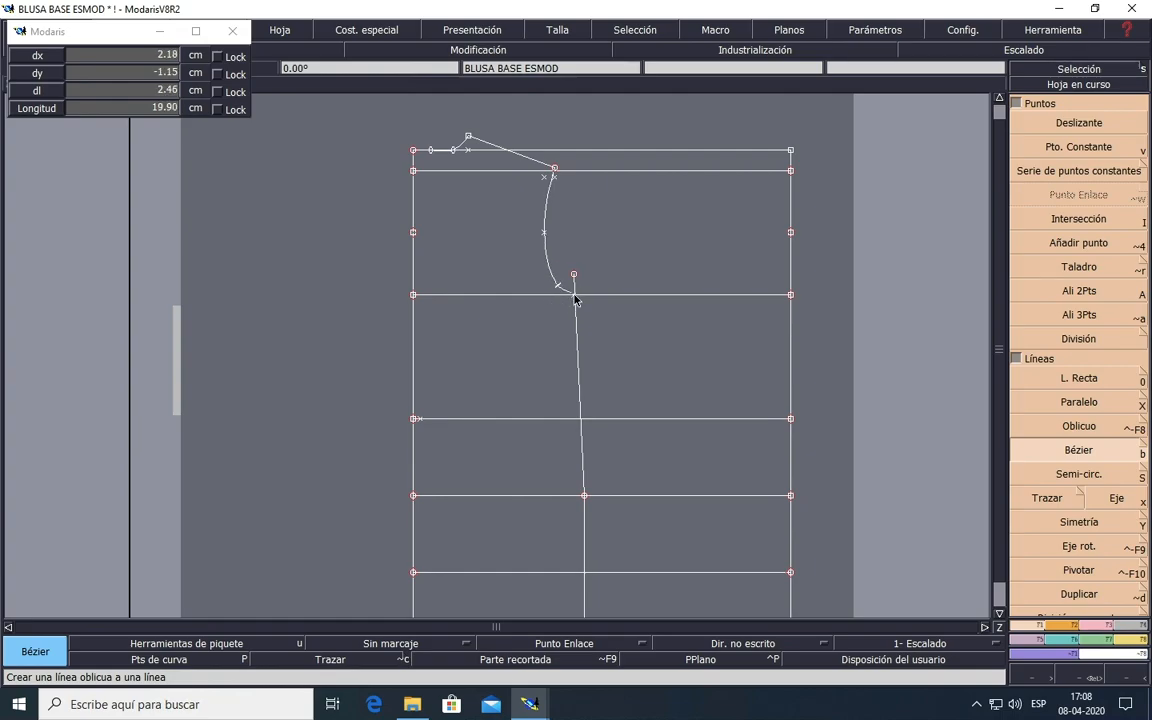
left_click(577, 309)
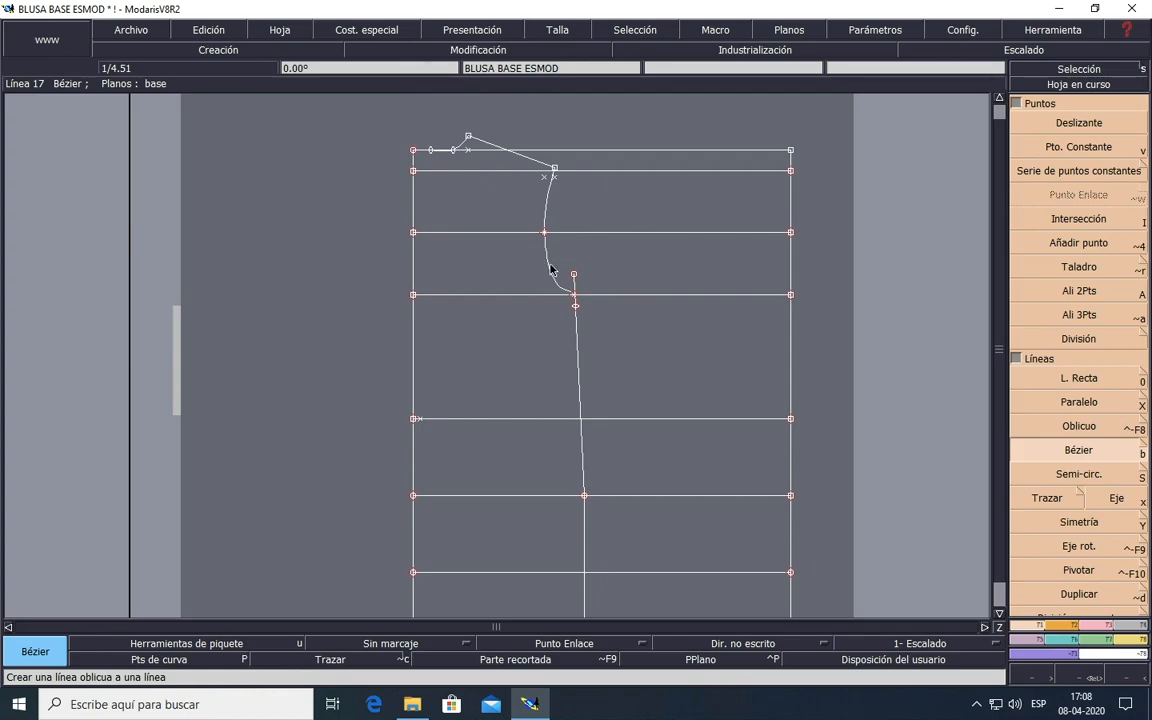
Step: Delete the armhole curve, then undo both the deletion and the curve itself
left_click(1077, 69)
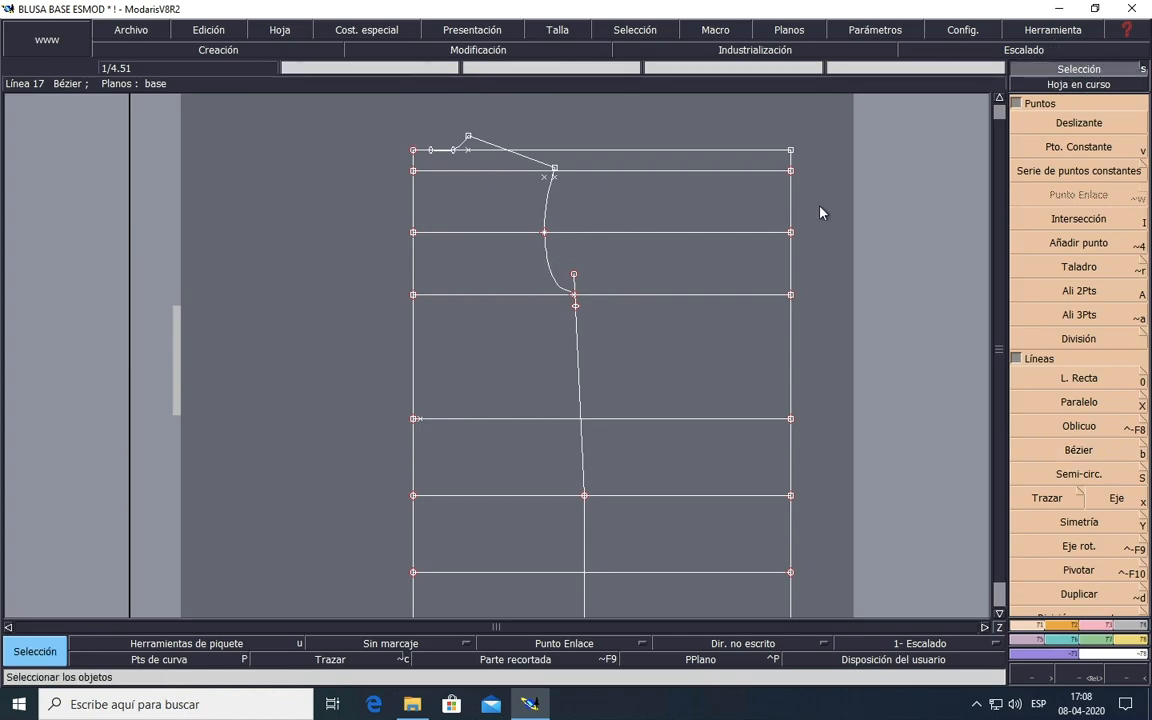
left_click(547, 262)
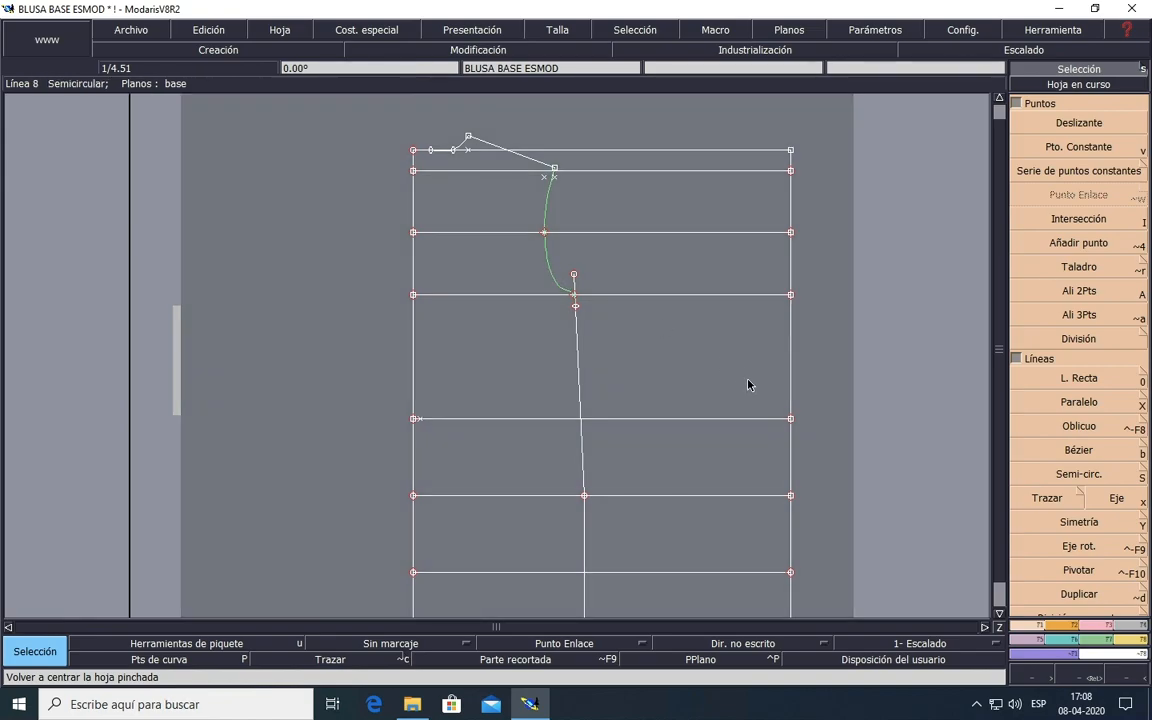
left_click(1100, 626)
left_click(1078, 107)
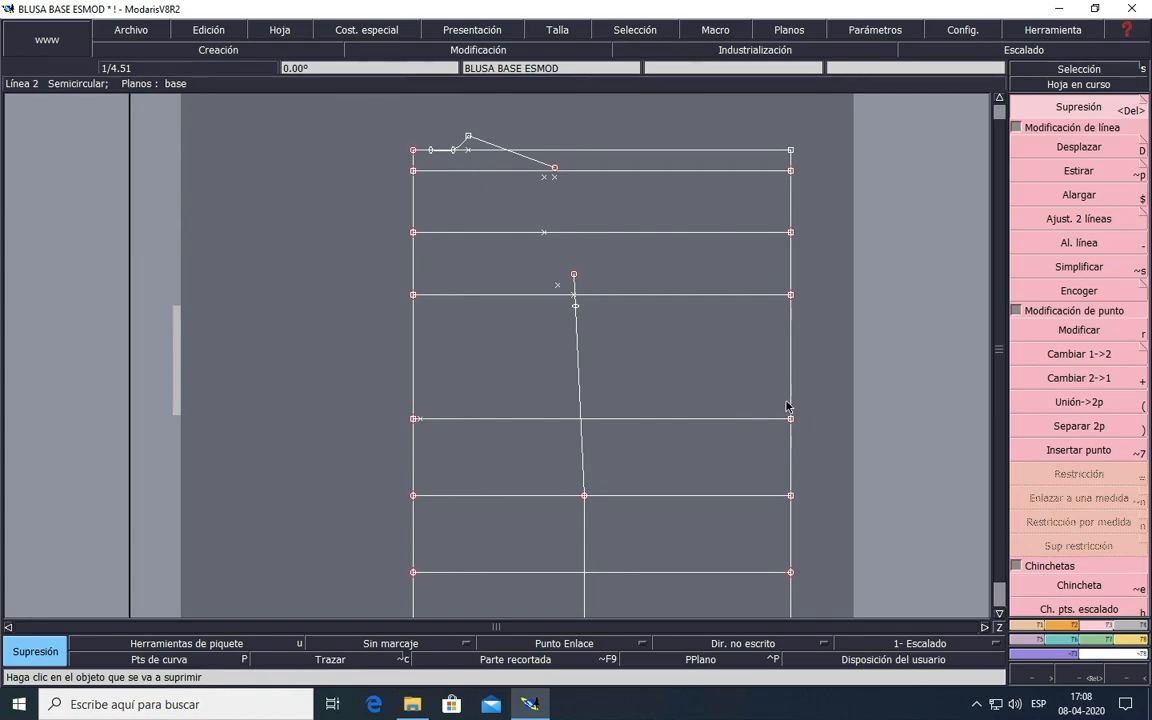
key("ctrl+z")
key("ctrl+z")
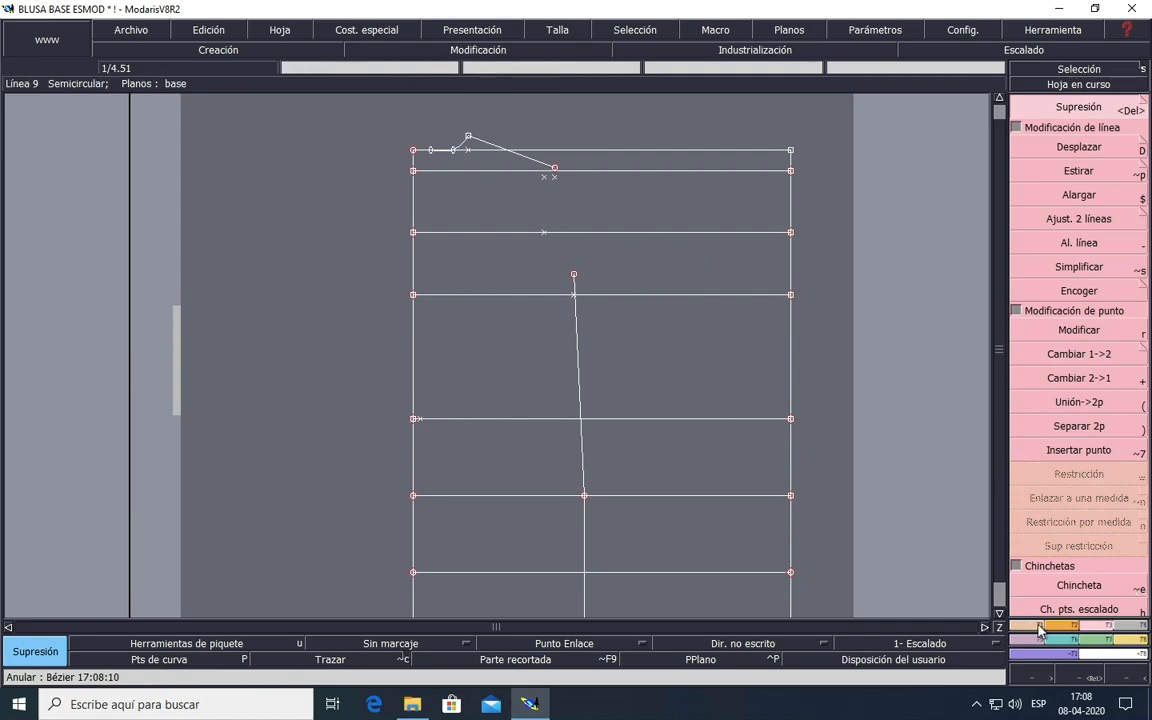
Step: Draw the armhole as a Bézier curve from the shoulder point through the third horizontal line's point to the 3 cm raised side point
left_click(1037, 625)
left_click(1079, 454)
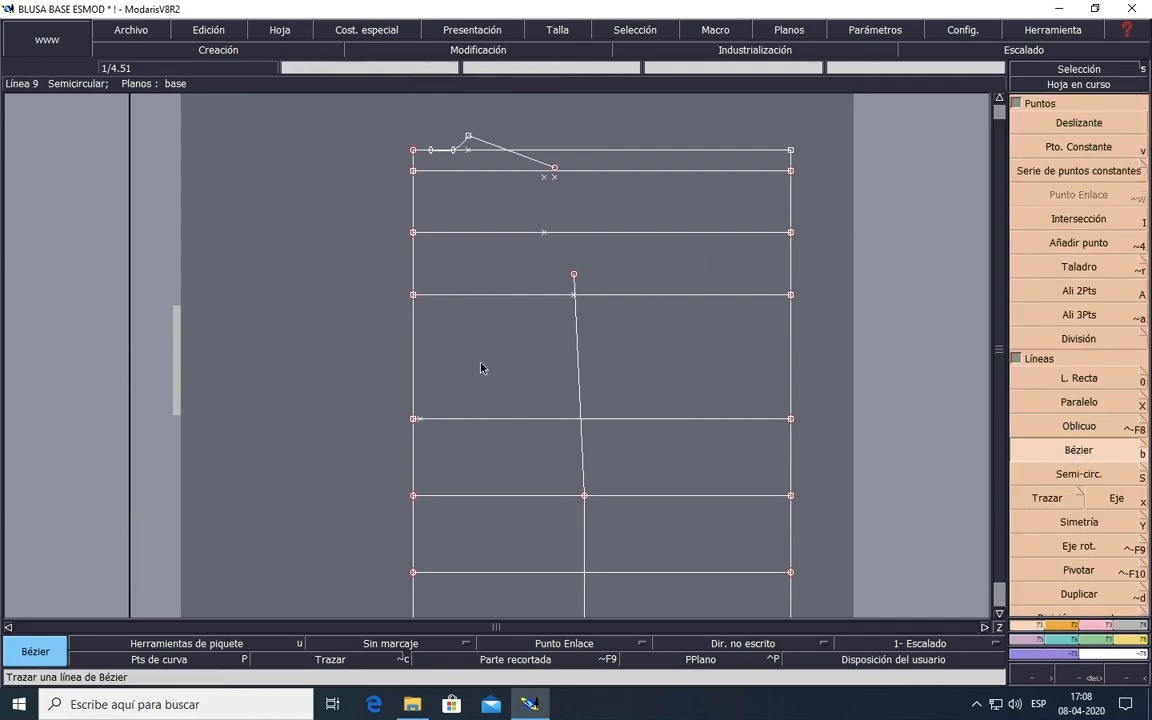
left_click(556, 170)
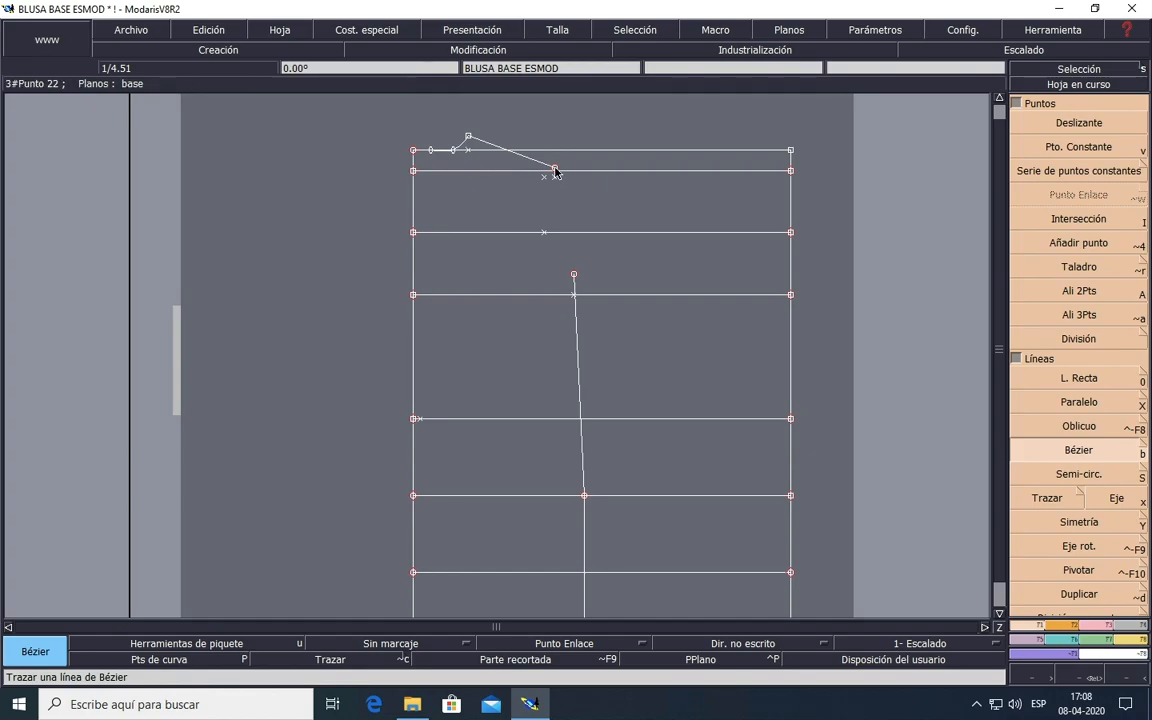
left_click(544, 234)
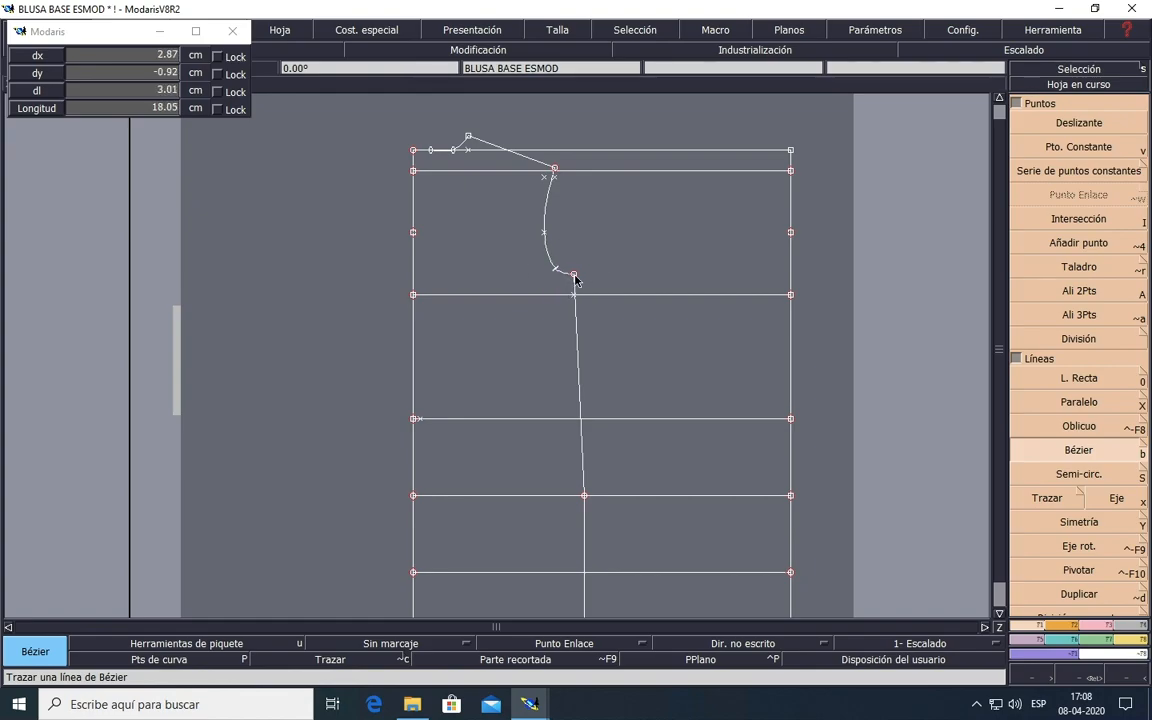
left_click(573, 274)
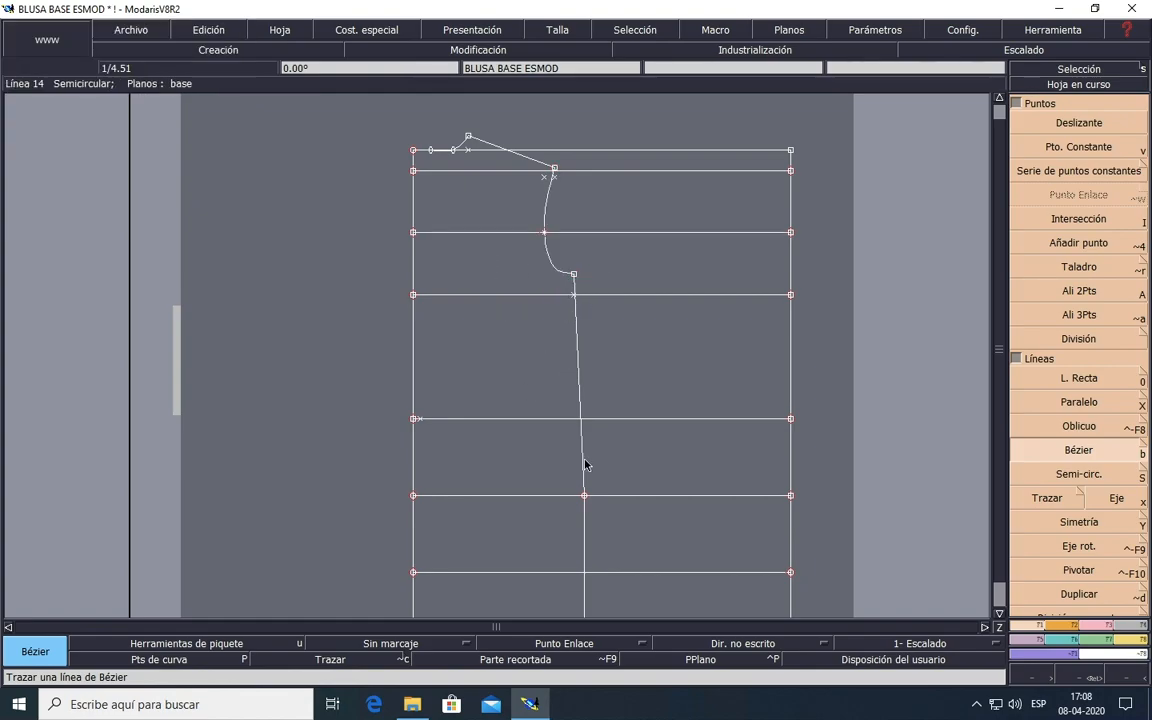
scroll(586, 465, "up", 1)
scroll(586, 465, "down", 3)
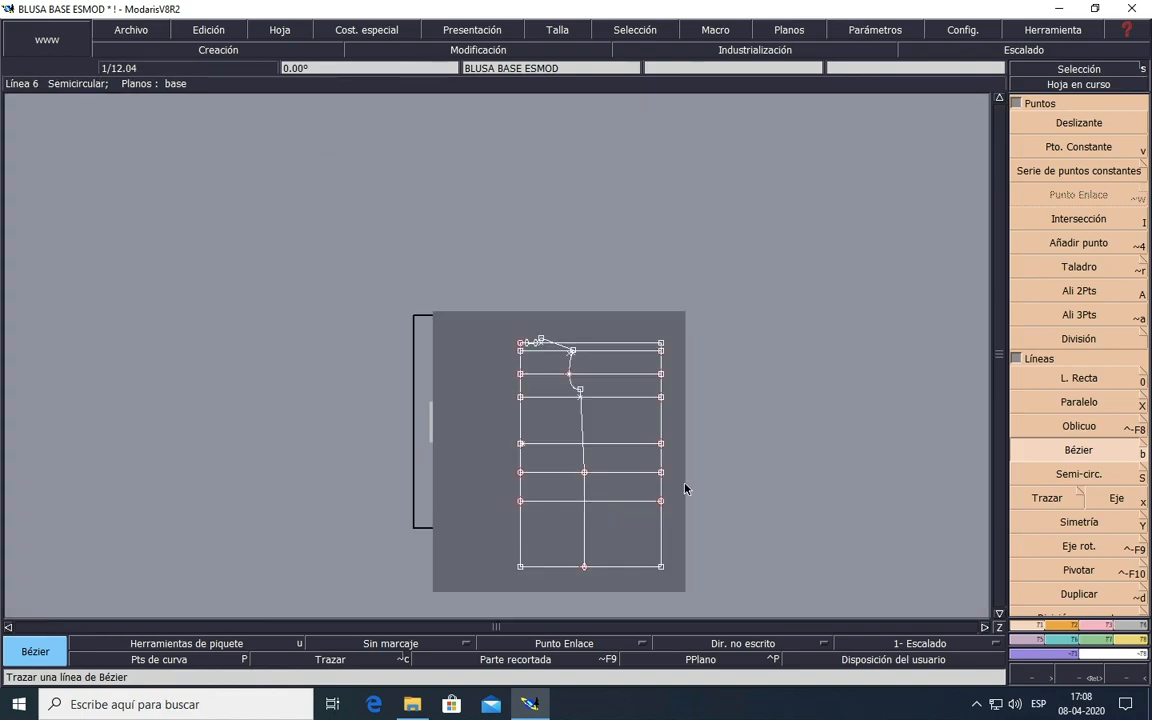
scroll(629, 467, "up", 1)
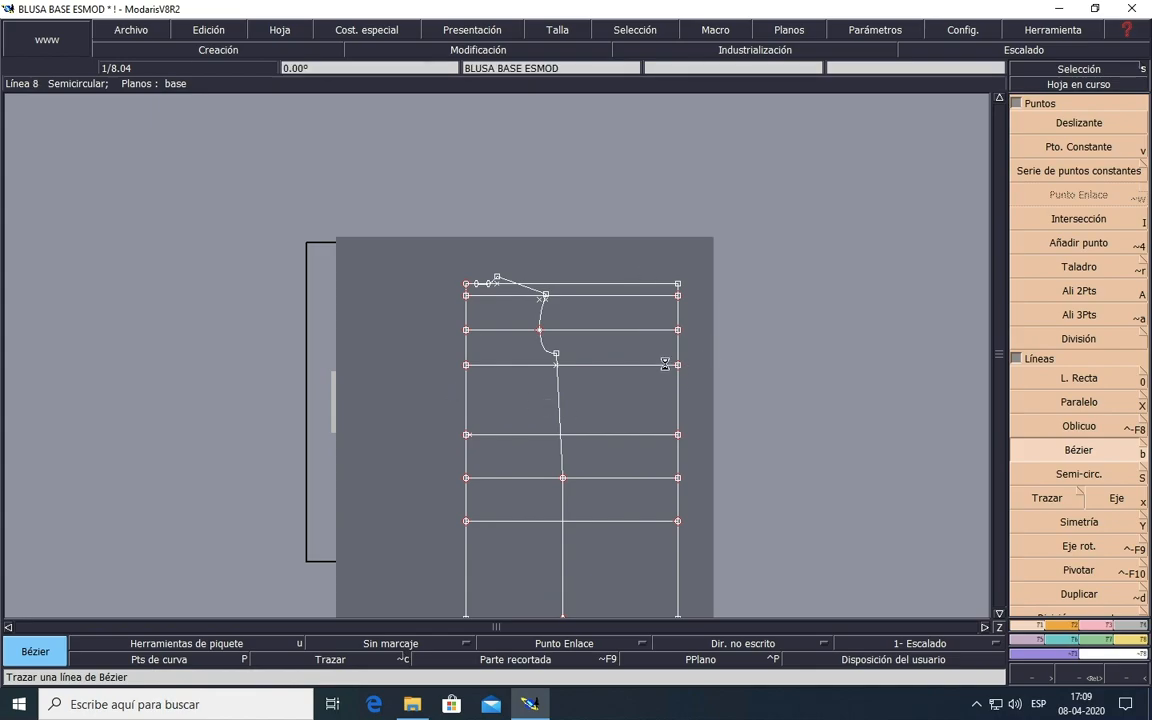
Step: Switch to the Word instructions and review the pattern diagram and the formulas in part III, Construcción del delantero
left_click(668, 710)
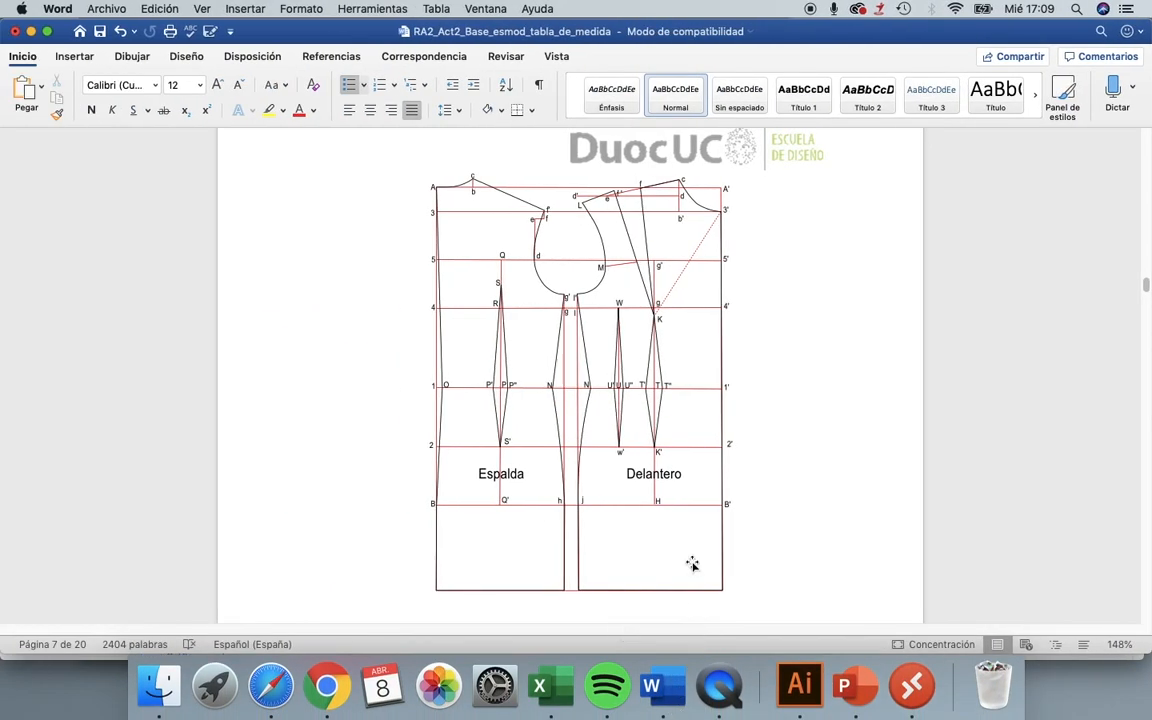
scroll(670, 505, "down", 3)
scroll(670, 505, "down", 10)
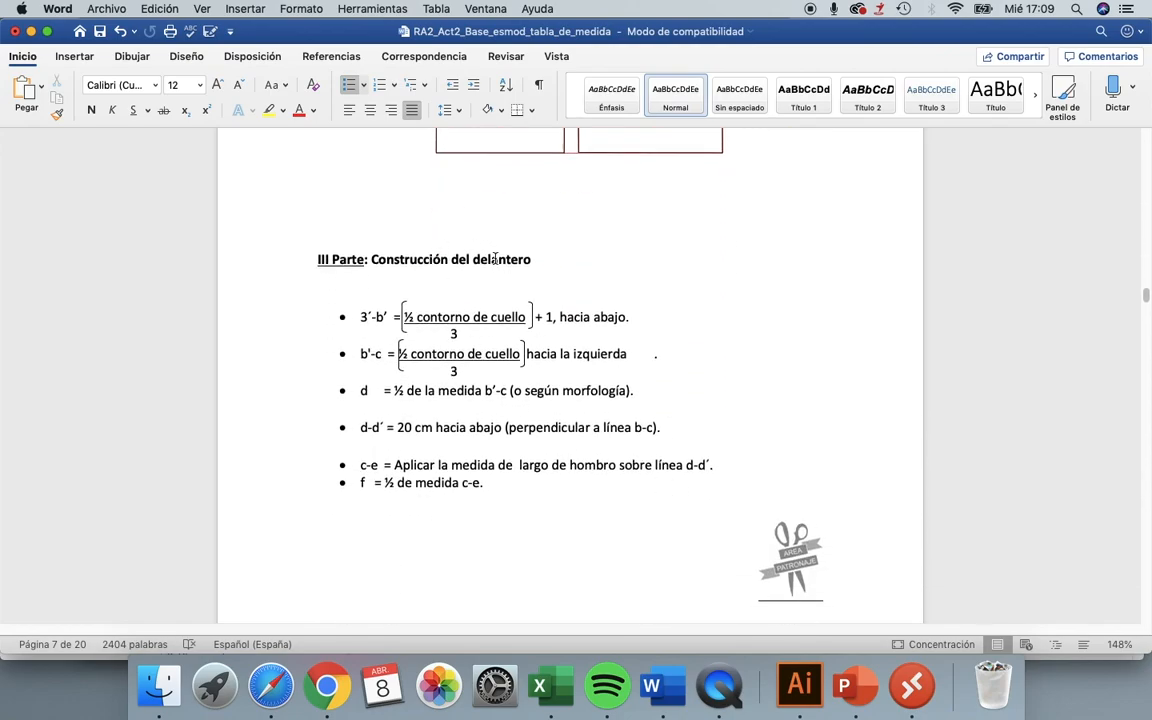
left_click(630, 320)
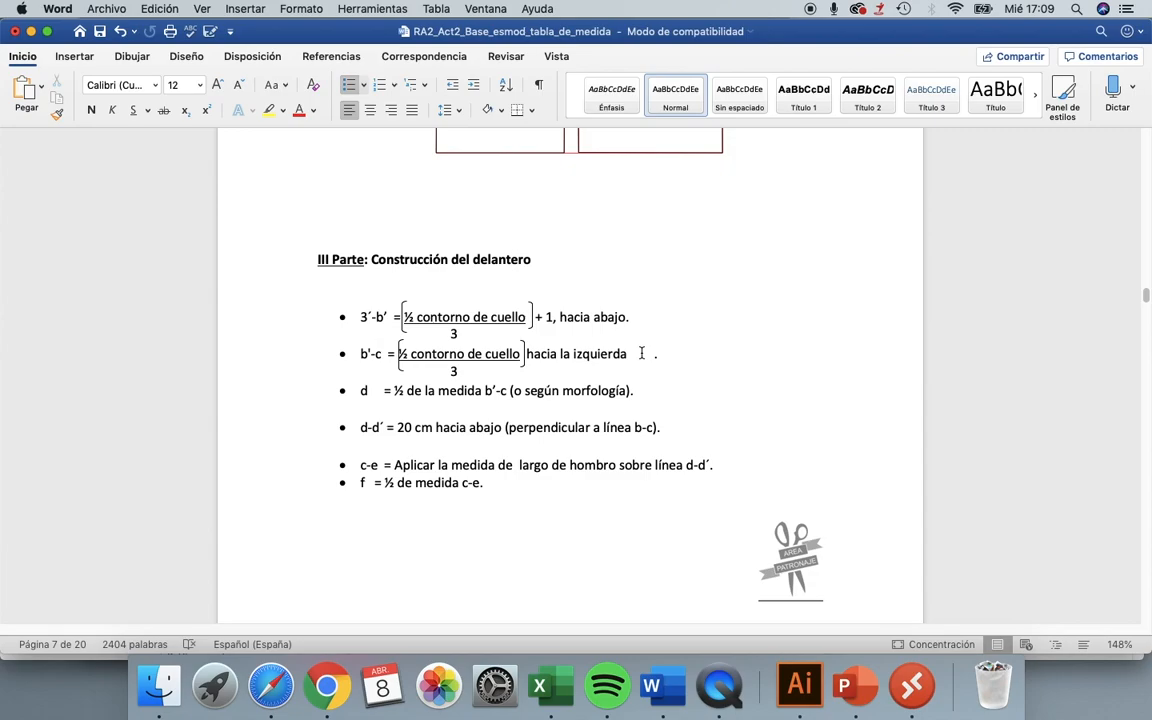
scroll(627, 404, "up", 10)
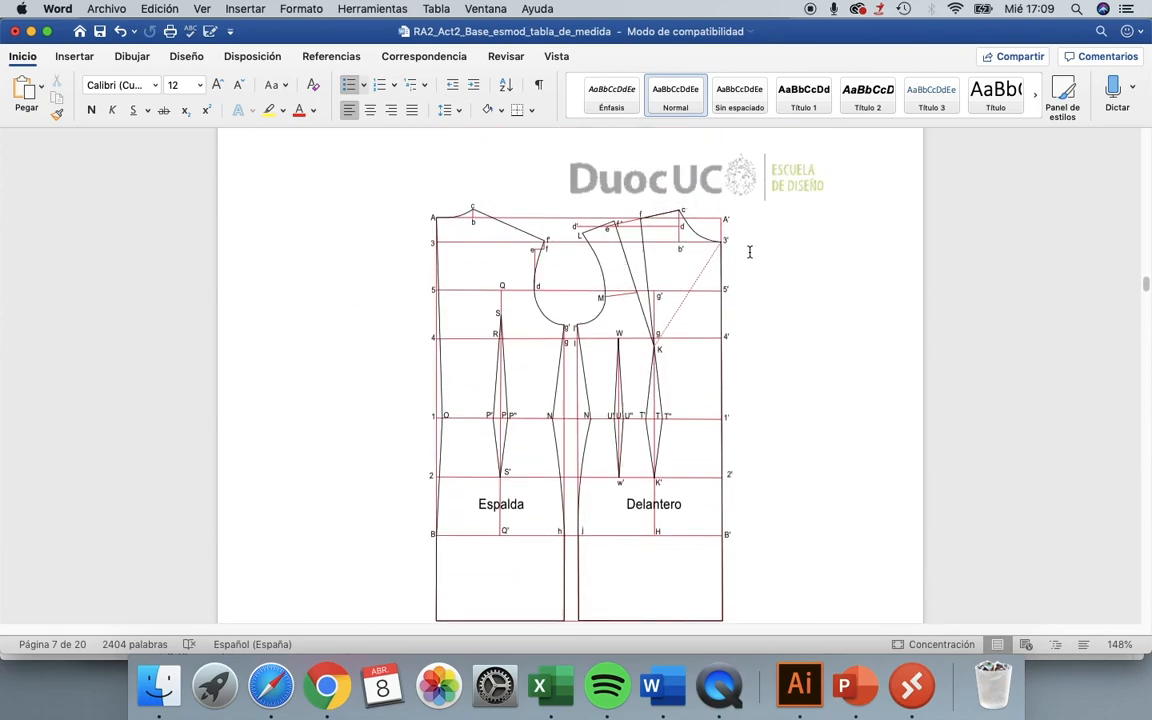
Step: Return to the remote Modaris session and add a point on the second horizontal line at a length of 7.9 cm from its right end
left_click(905, 700)
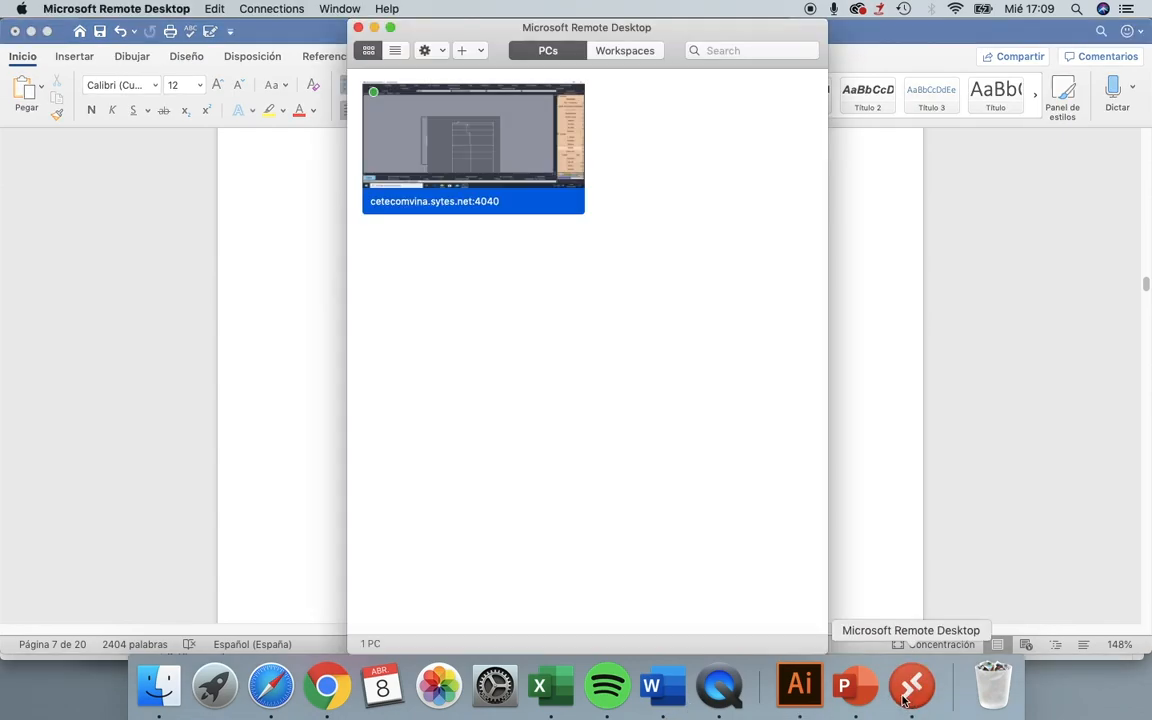
double_click(522, 136)
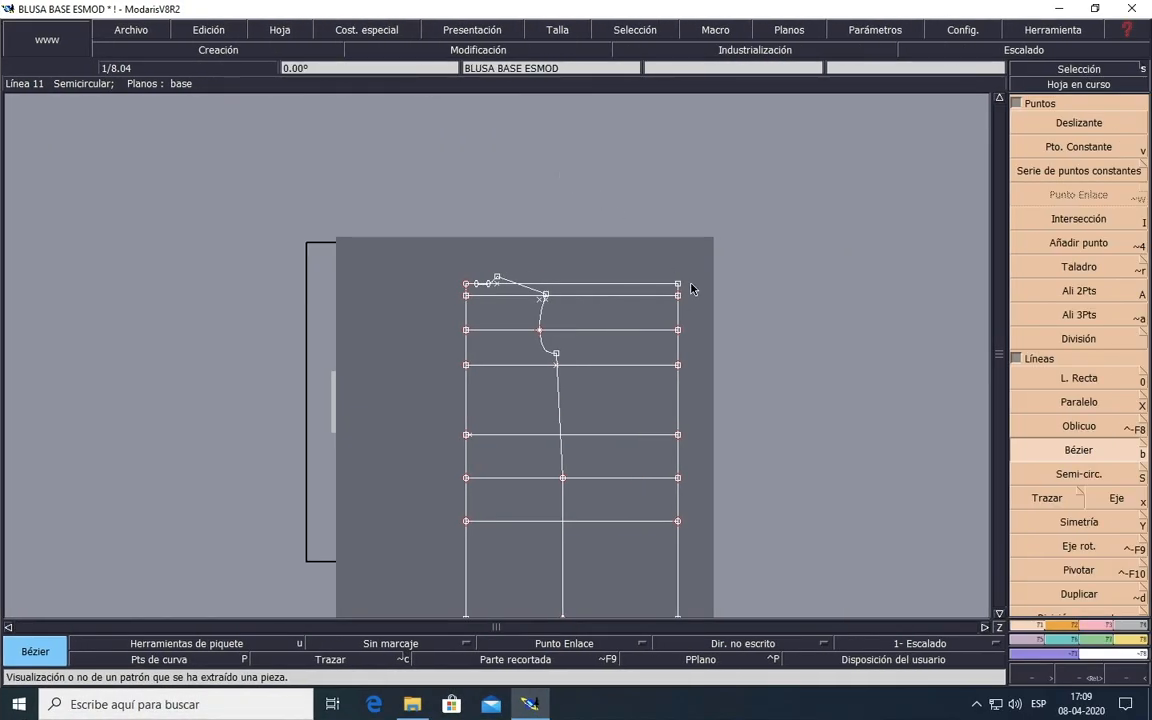
scroll(690, 289, "up", 2)
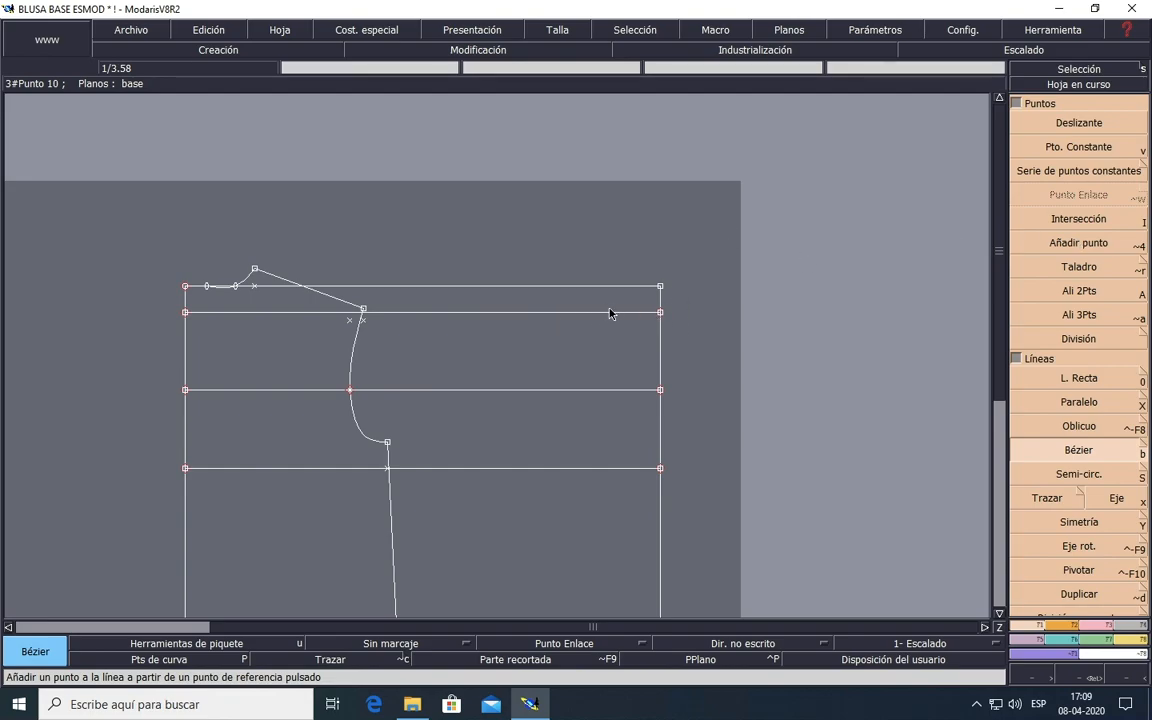
left_click(1072, 245)
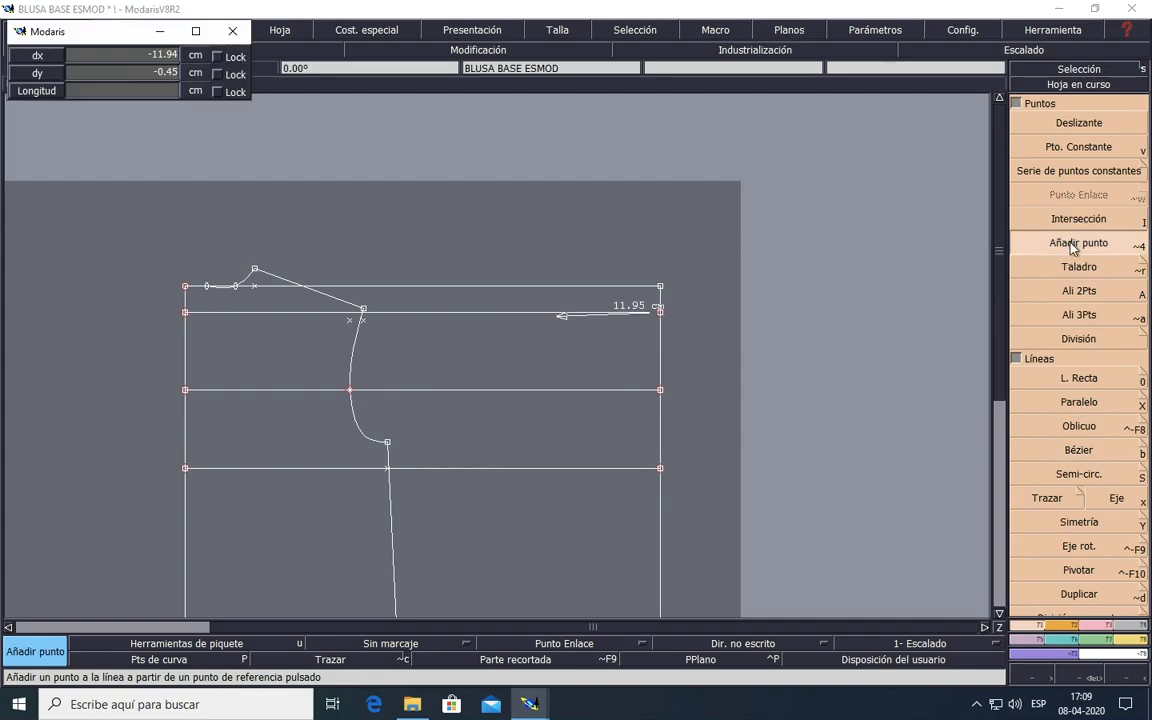
left_click(660, 313)
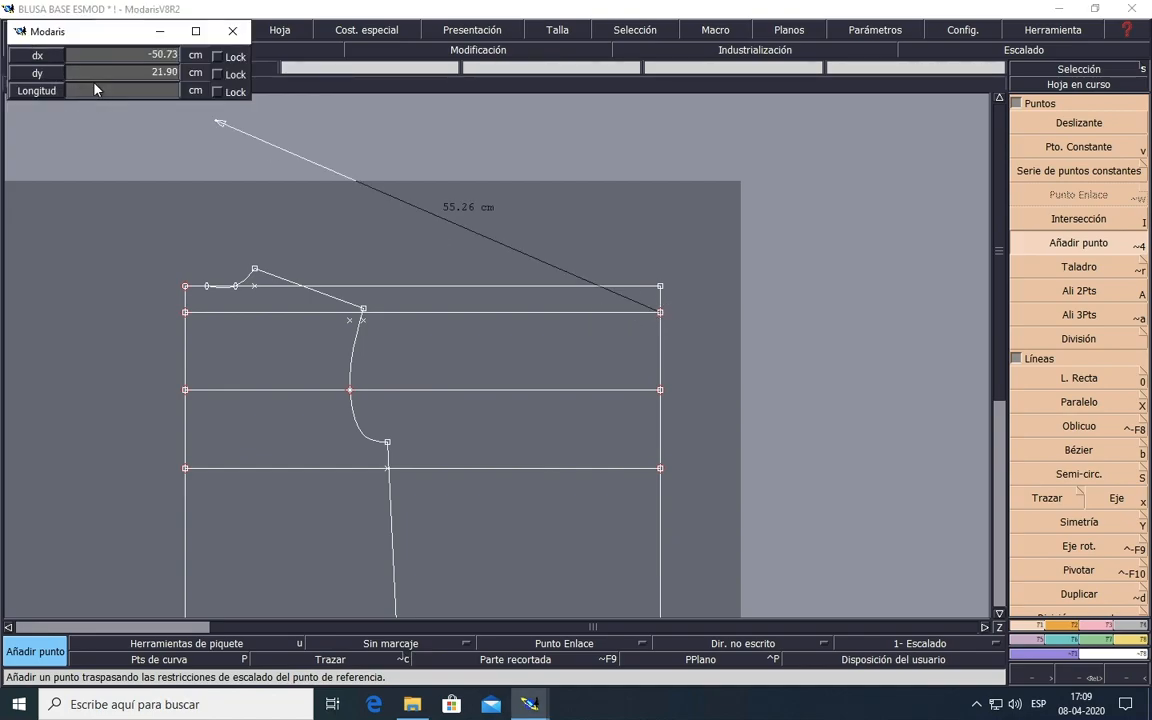
type("7.9")
key("Return")
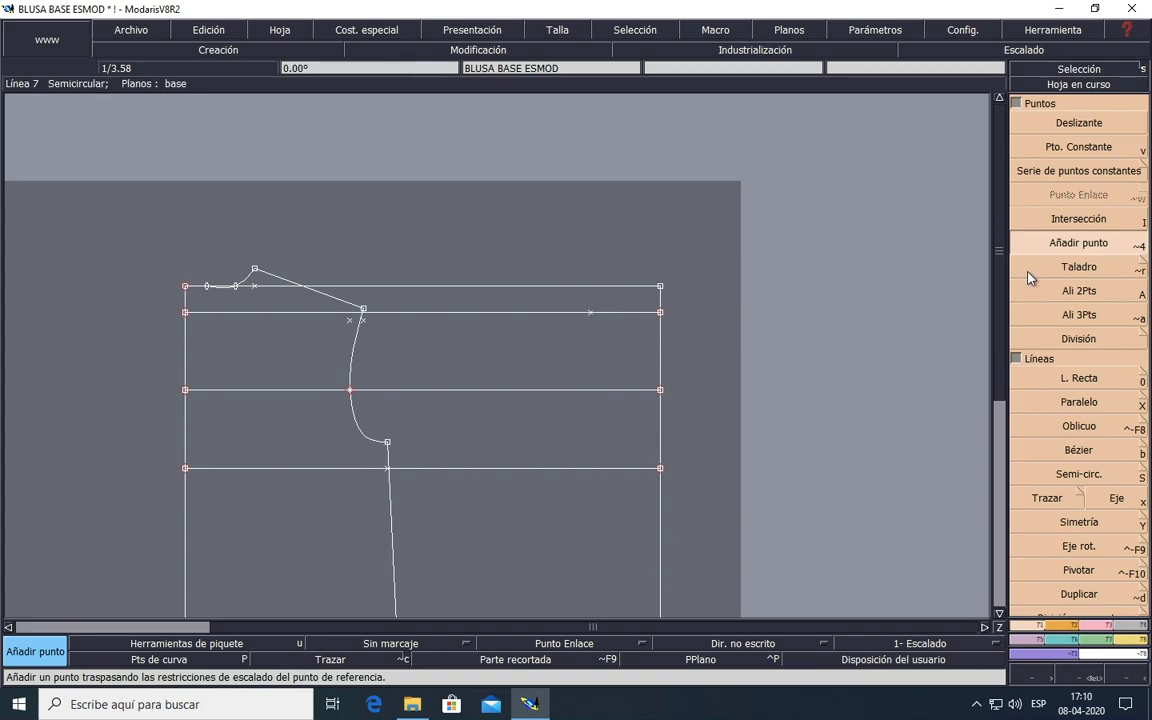
Step: Place a drill point (Taladro) straight above the 7.9 cm point on the second horizontal line, with dx 0
left_click(1066, 268)
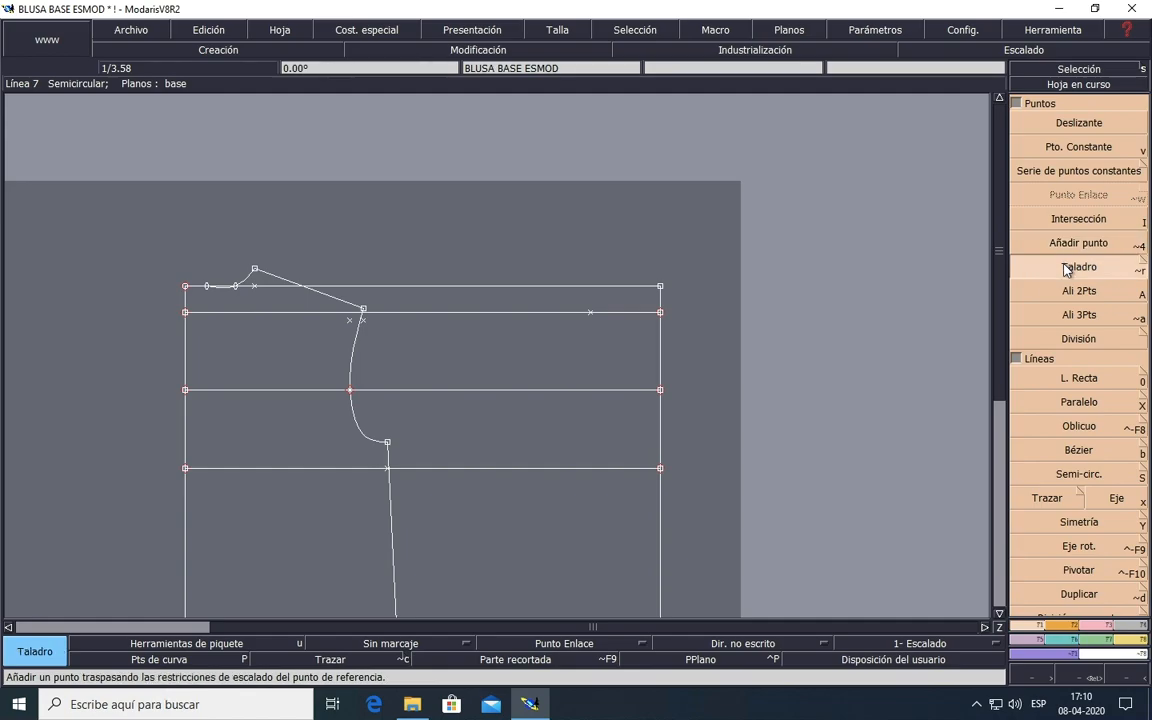
left_click(590, 313)
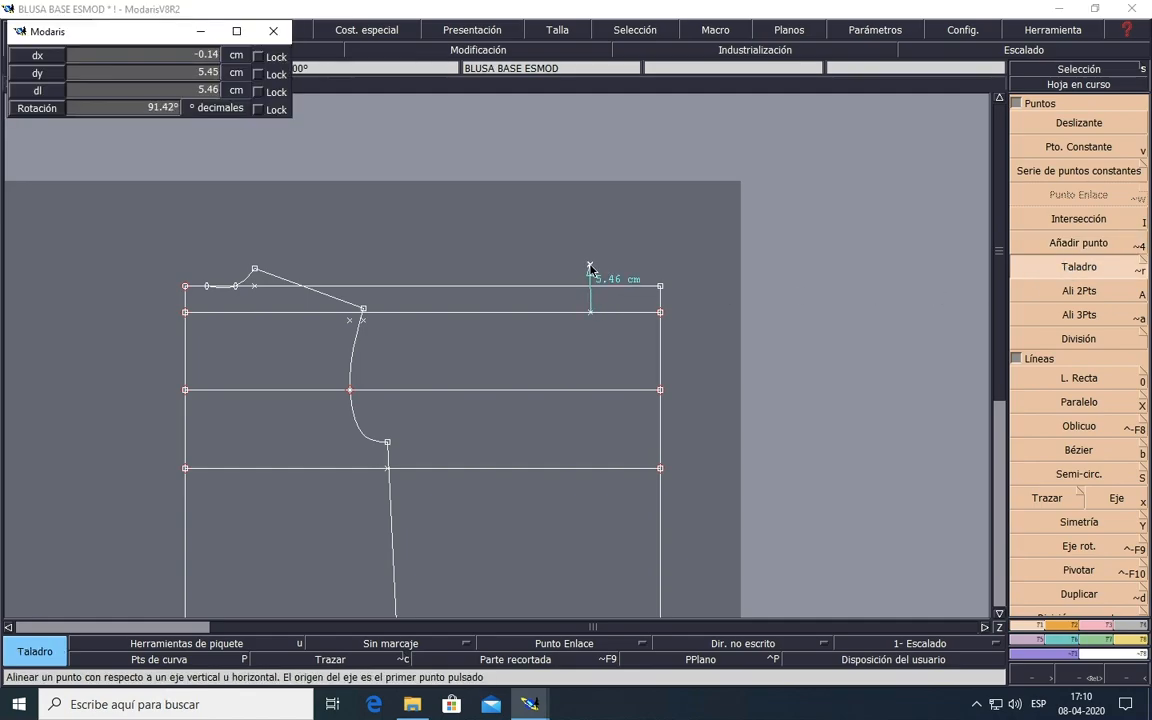
left_click(204, 57)
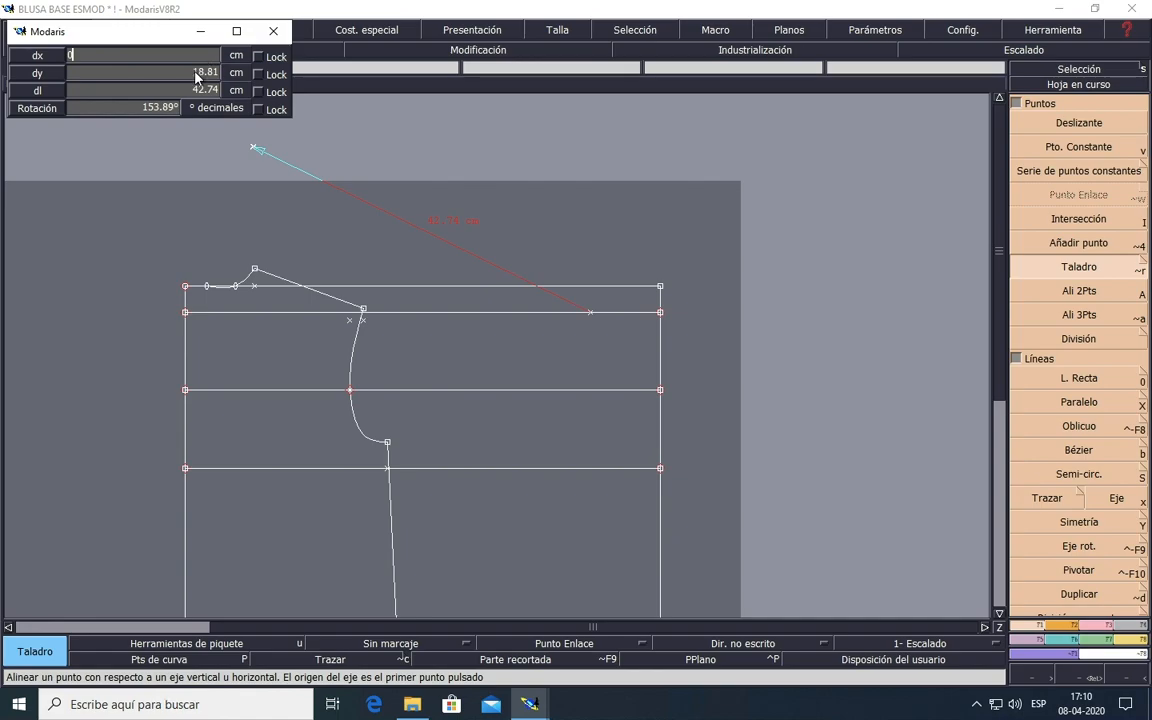
left_click(193, 74)
type("3")
key("Return")
type("6.")
key("Return")
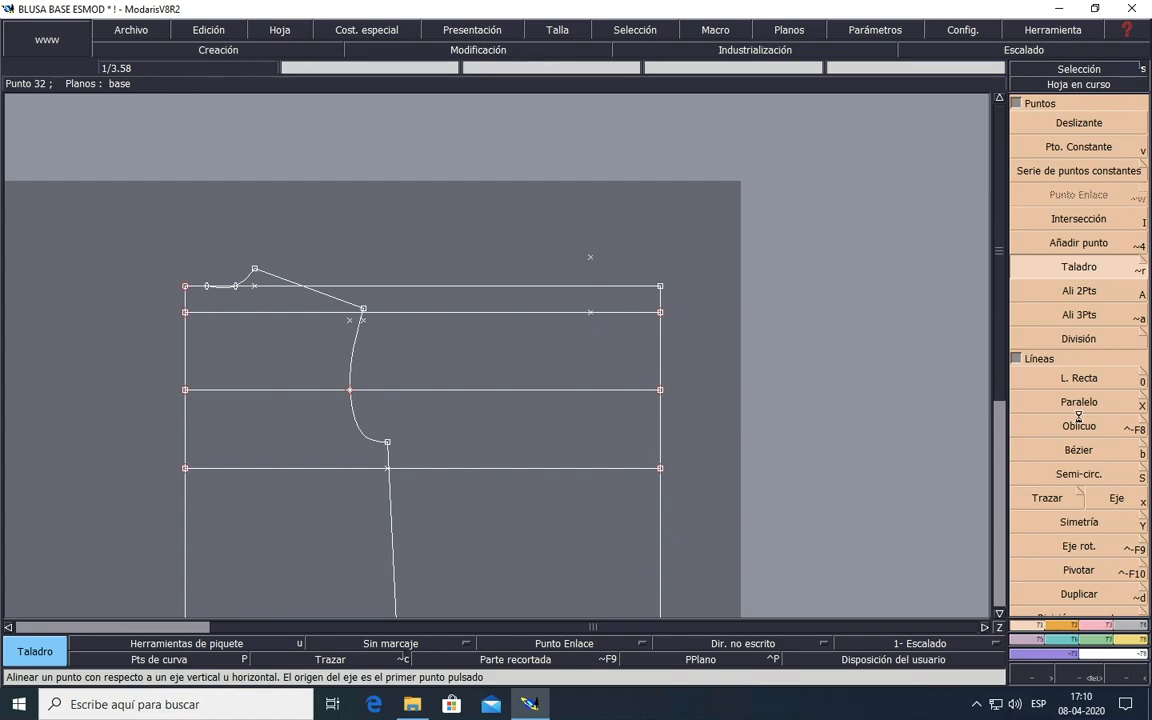
Step: Draw a straight vertical line from the new drill point down to the 7.9 cm point on the second horizontal line
left_click(1078, 380)
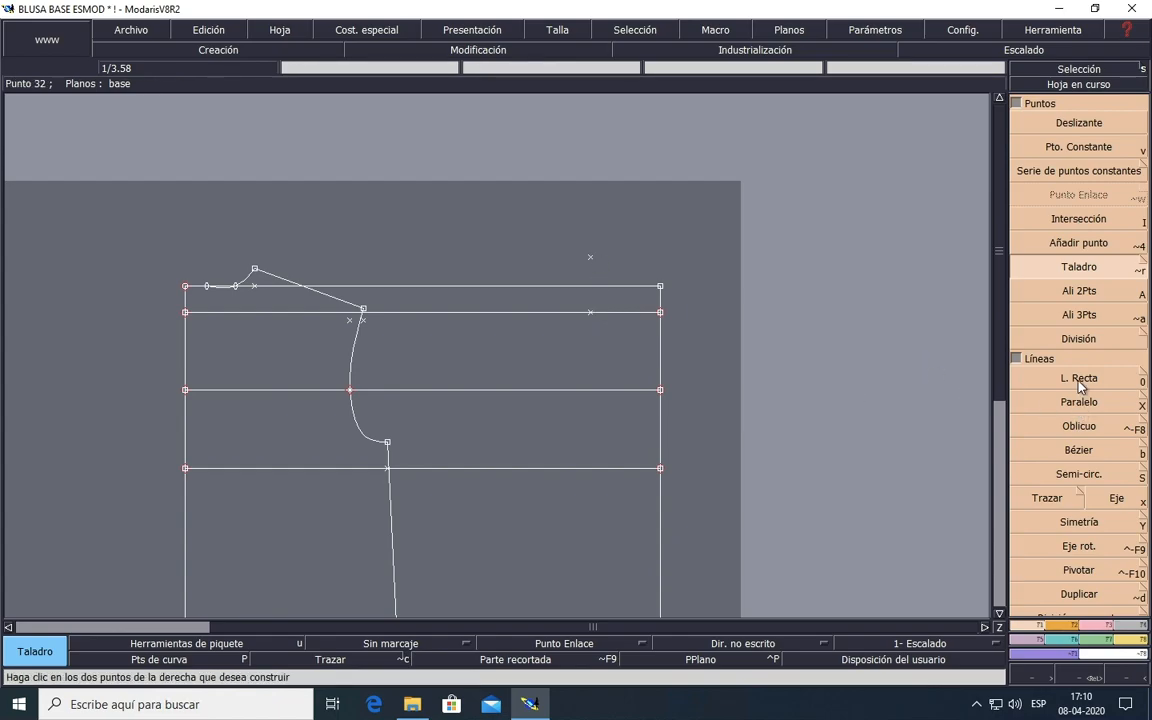
left_click(590, 258)
left_click(590, 312)
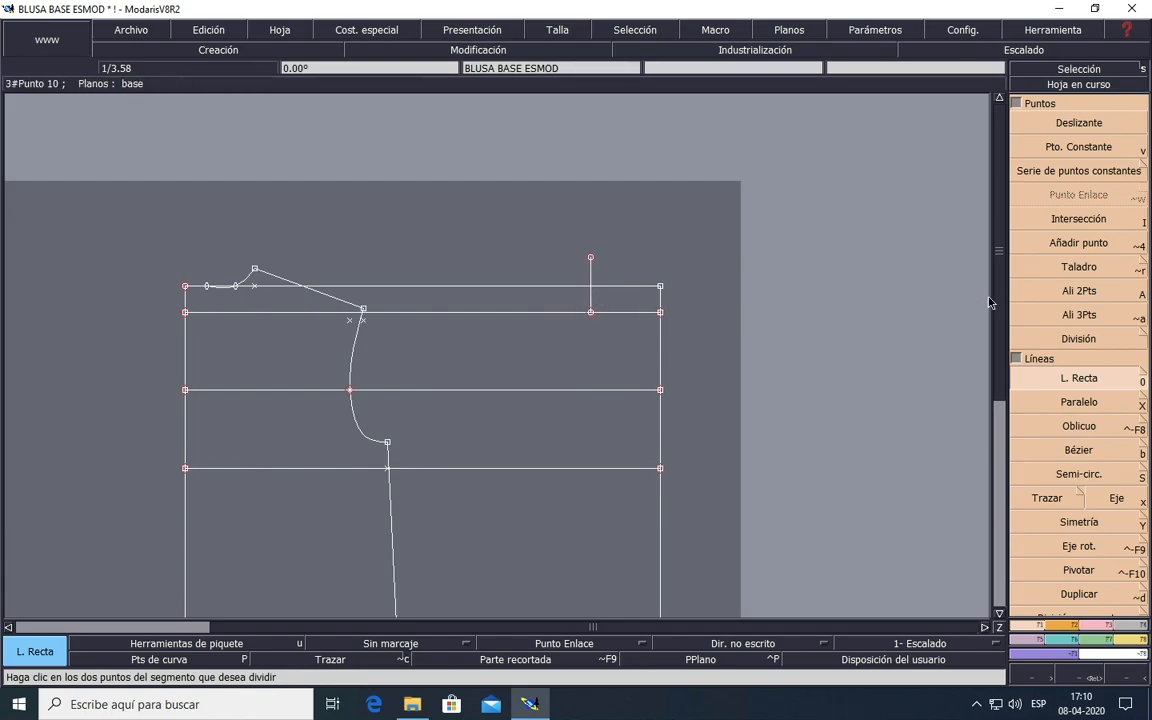
Step: Divide the front's short vertical line into 2 equal parts to mark its midpoint
left_click(1030, 338)
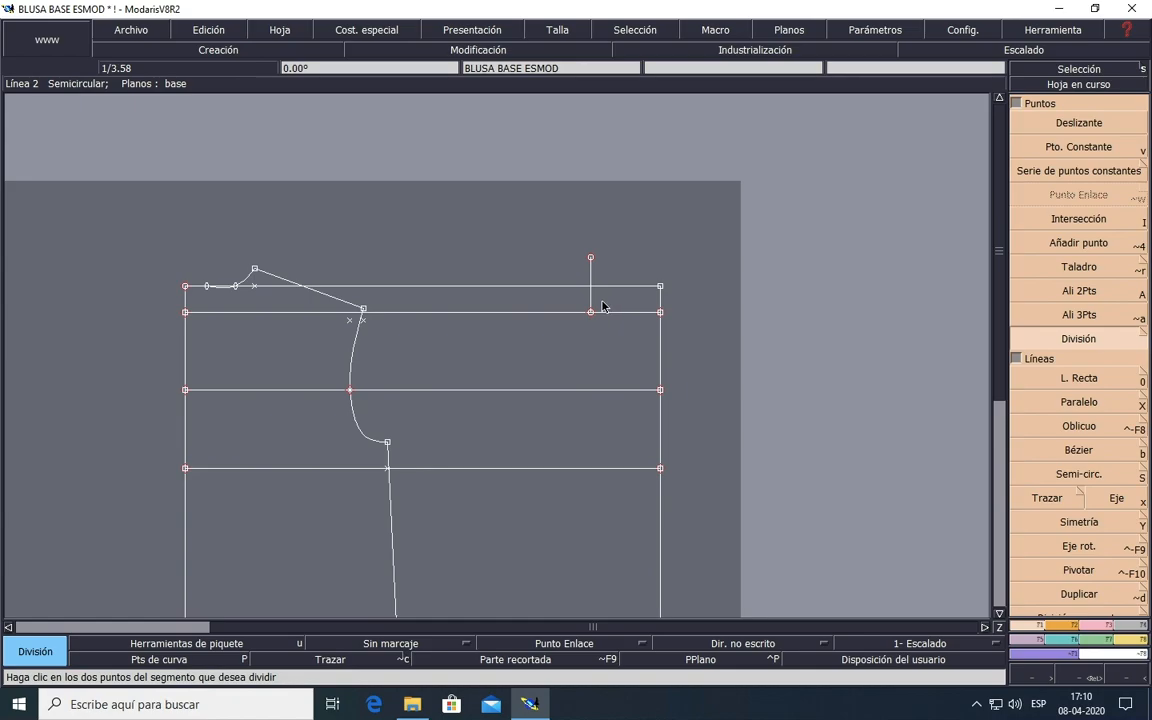
left_click(591, 258)
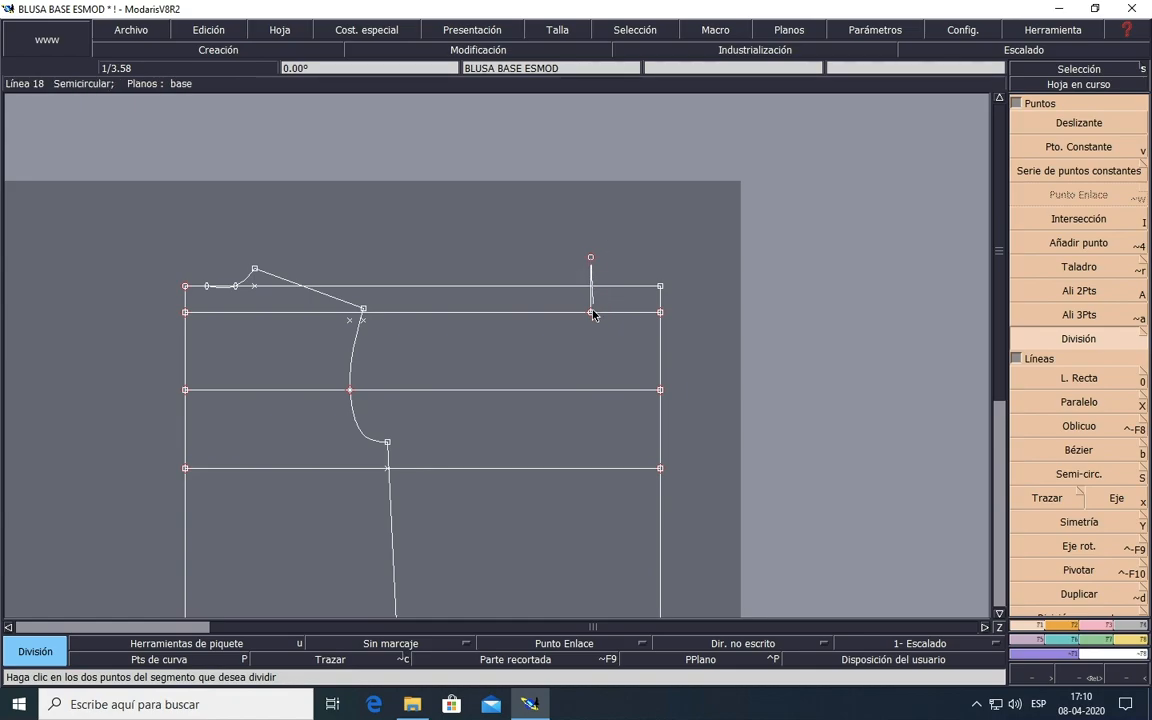
left_click(591, 313)
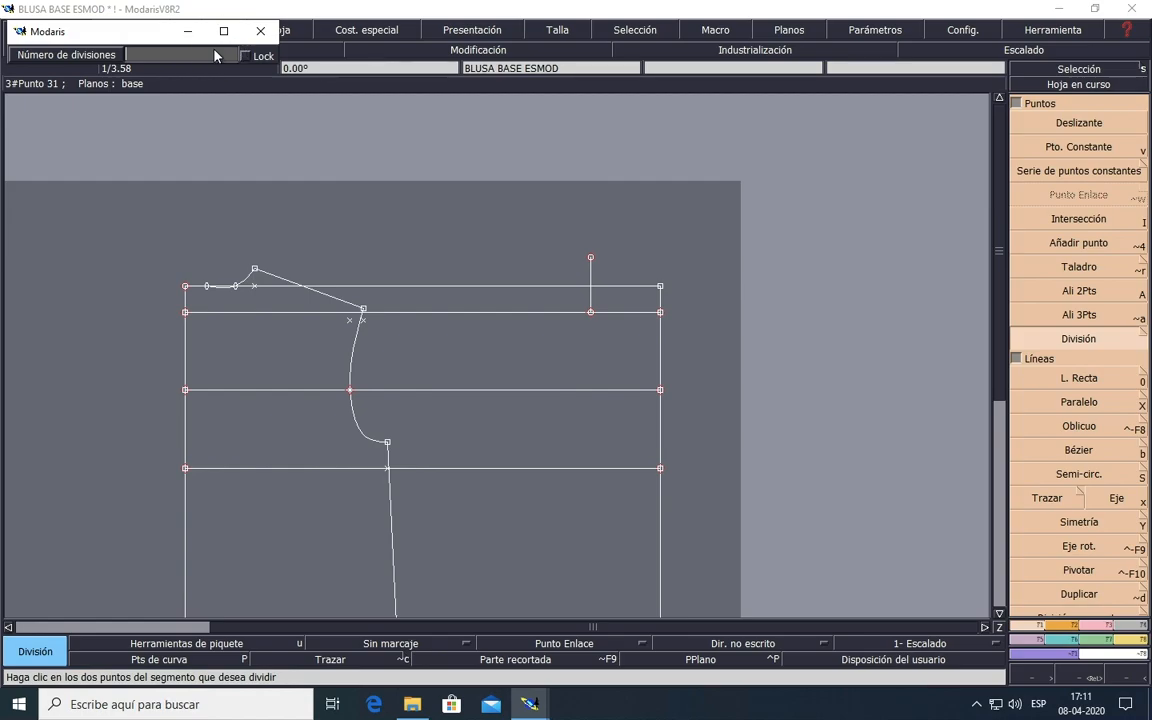
type("2")
key("Return")
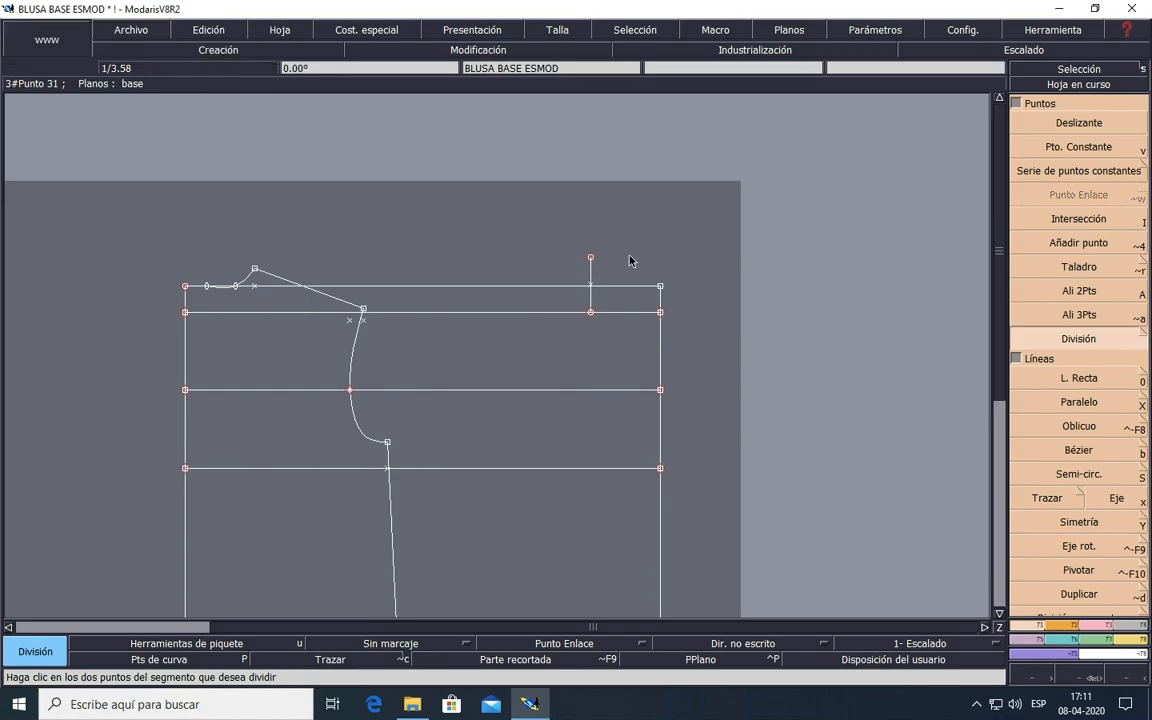
Step: Draw a horizontal straight guide line from the vertical line's midpoint toward the back with dx -20 cm
scroll(590, 300, "up", 4)
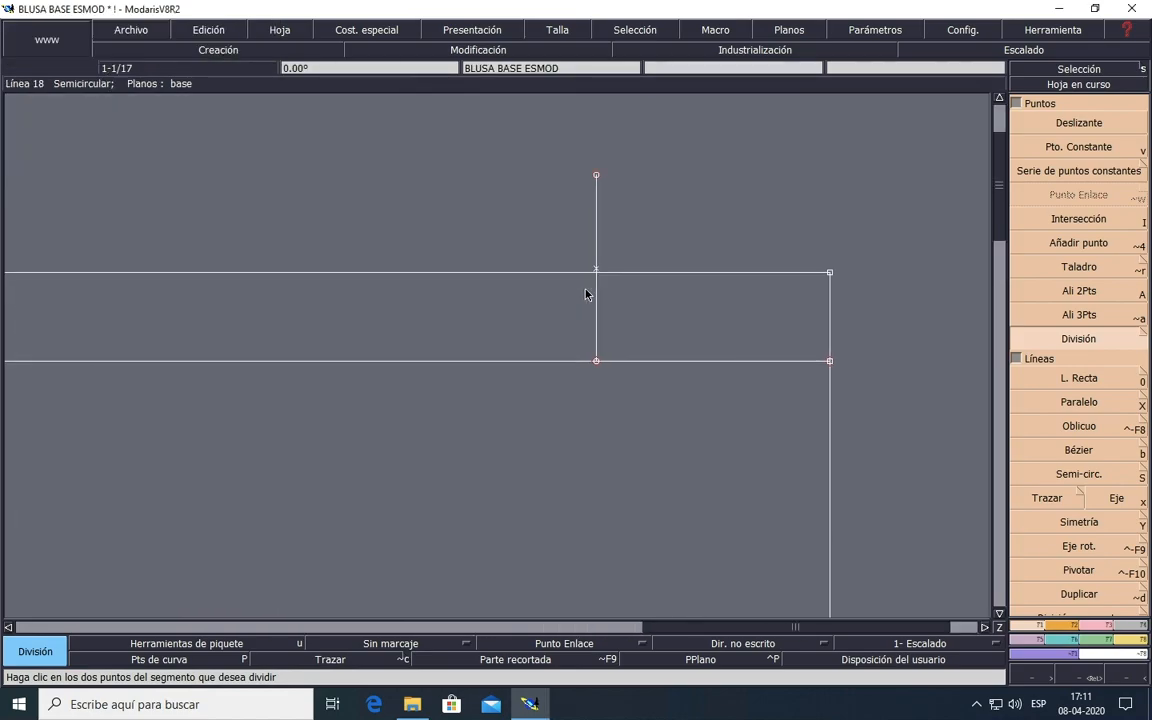
scroll(586, 292, "down", 2)
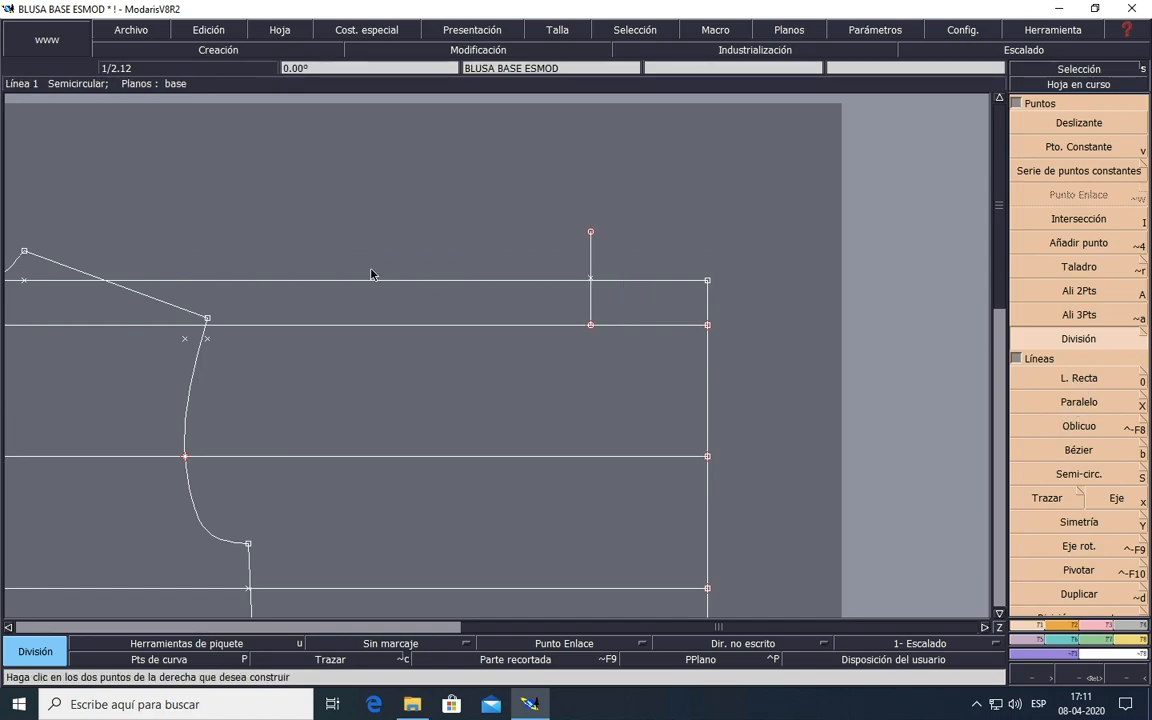
left_click(1055, 381)
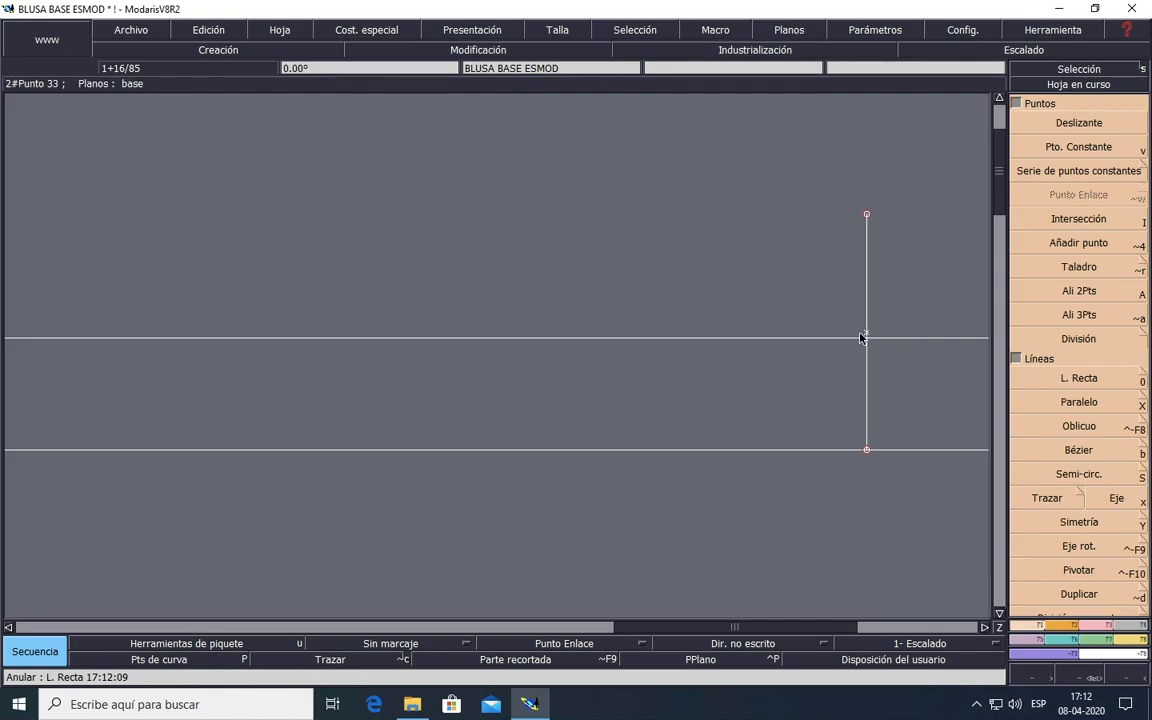
left_click(1040, 380)
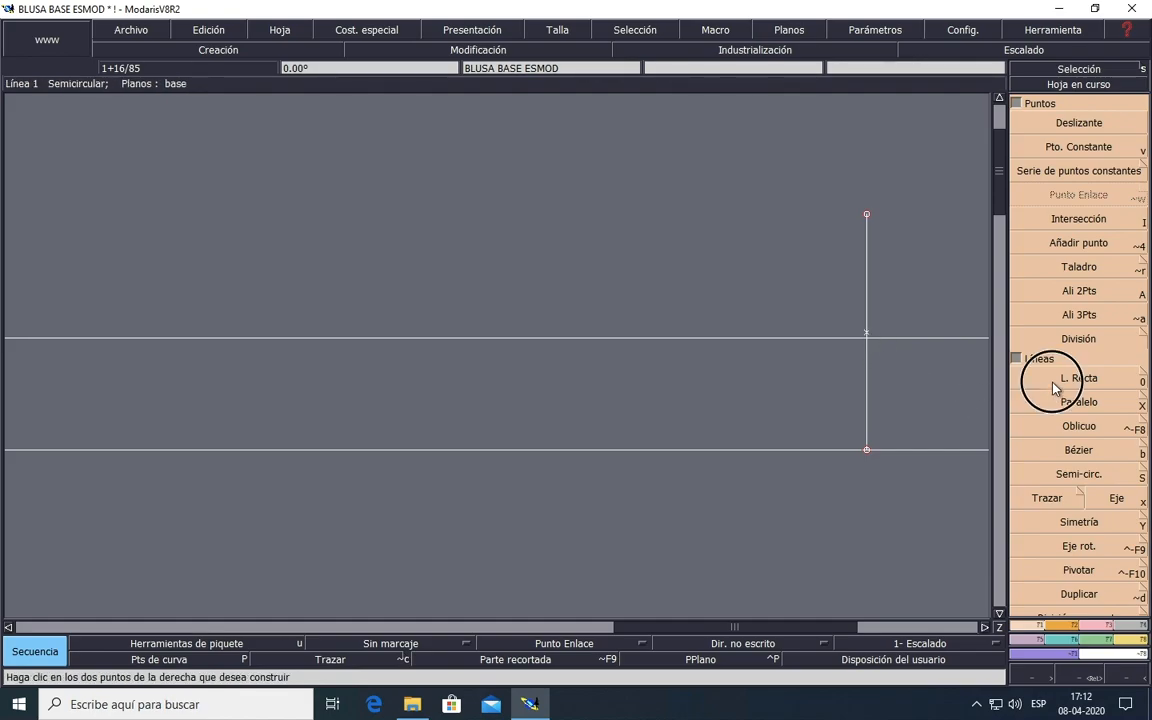
left_click(866, 333)
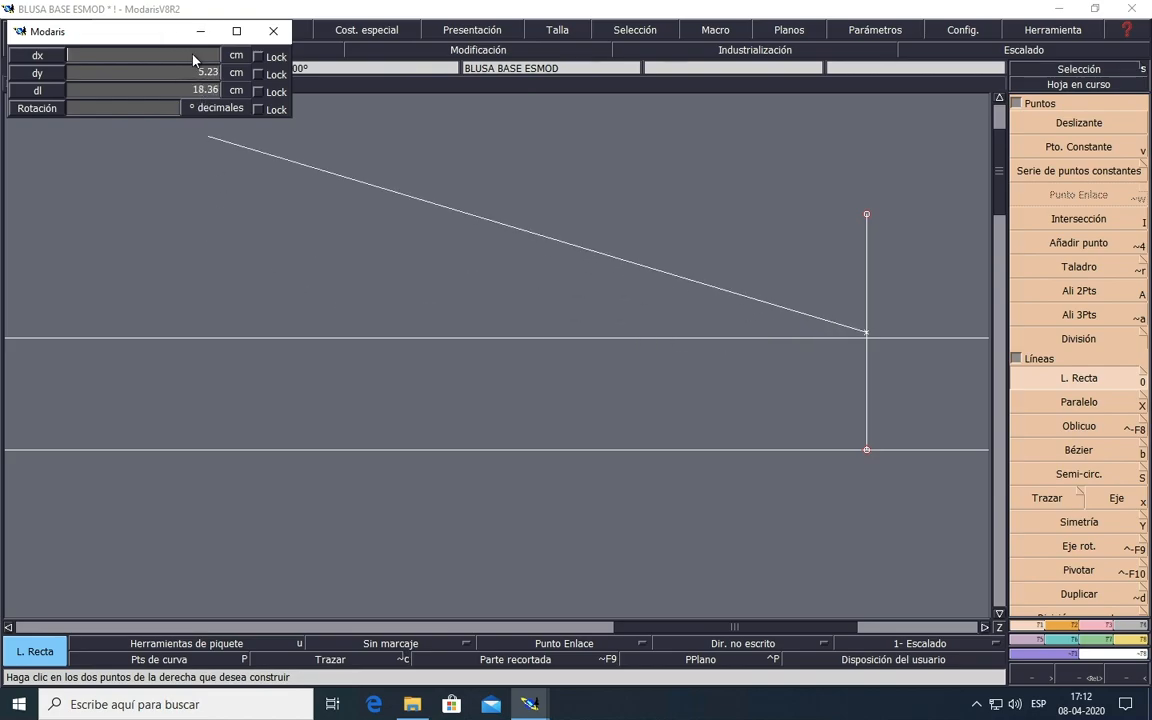
type("-20")
key("Tab")
key("Return")
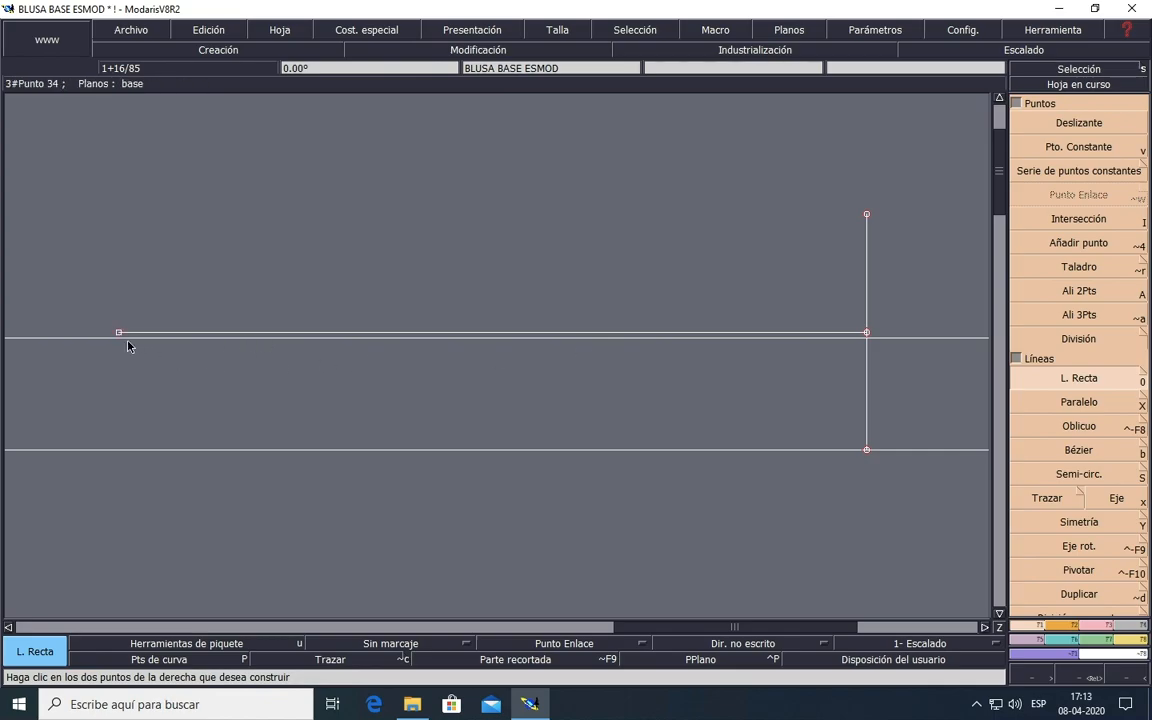
Step: Draw the front shoulder line, about 13.5 cm long, from the vertical line's upper end to the 20 cm guide line
scroll(131, 346, "down", 1)
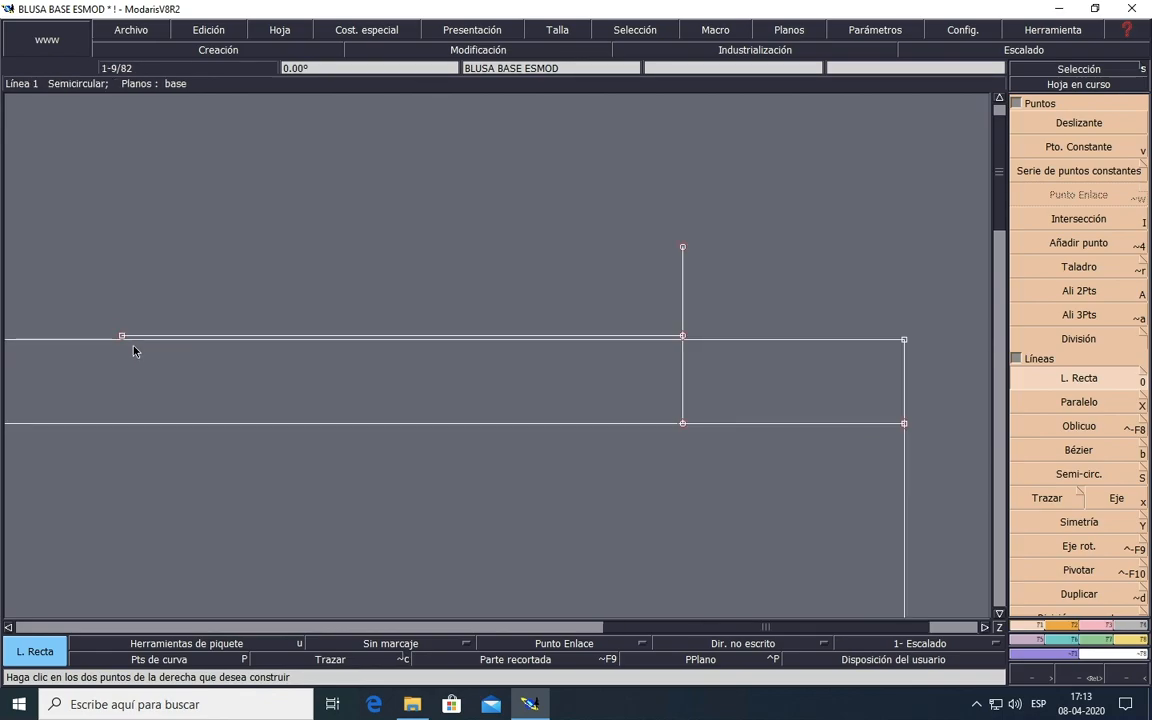
scroll(134, 348, "down", 4)
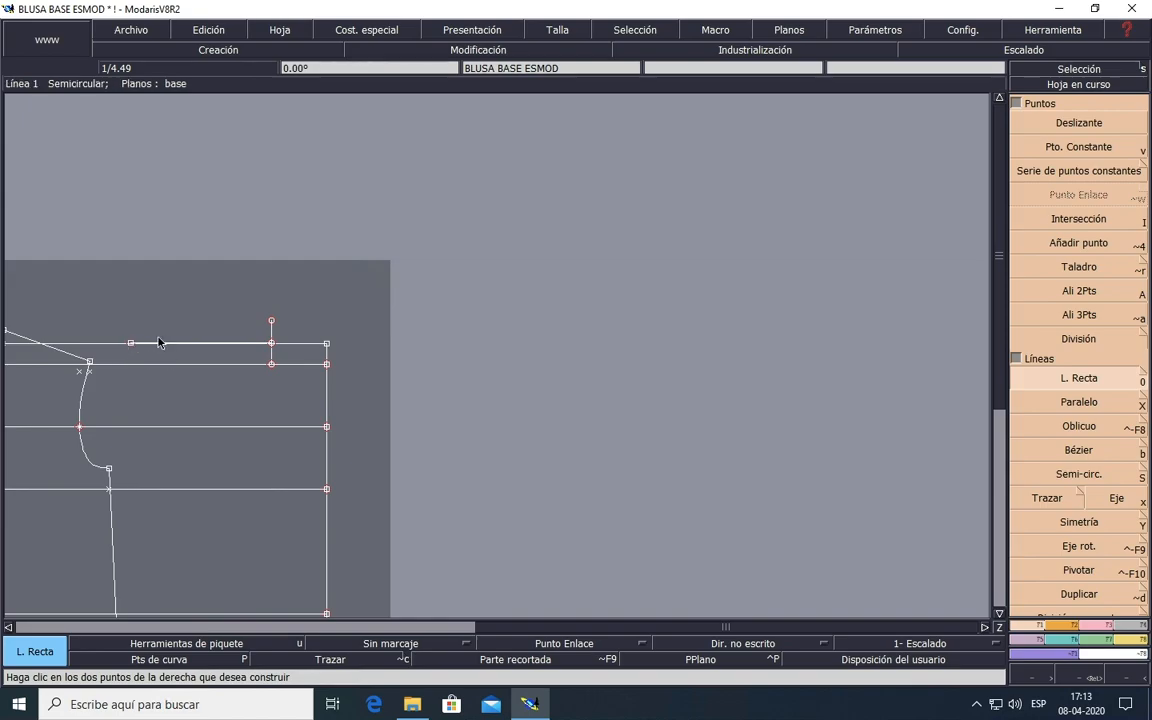
scroll(130, 345, "up", 3)
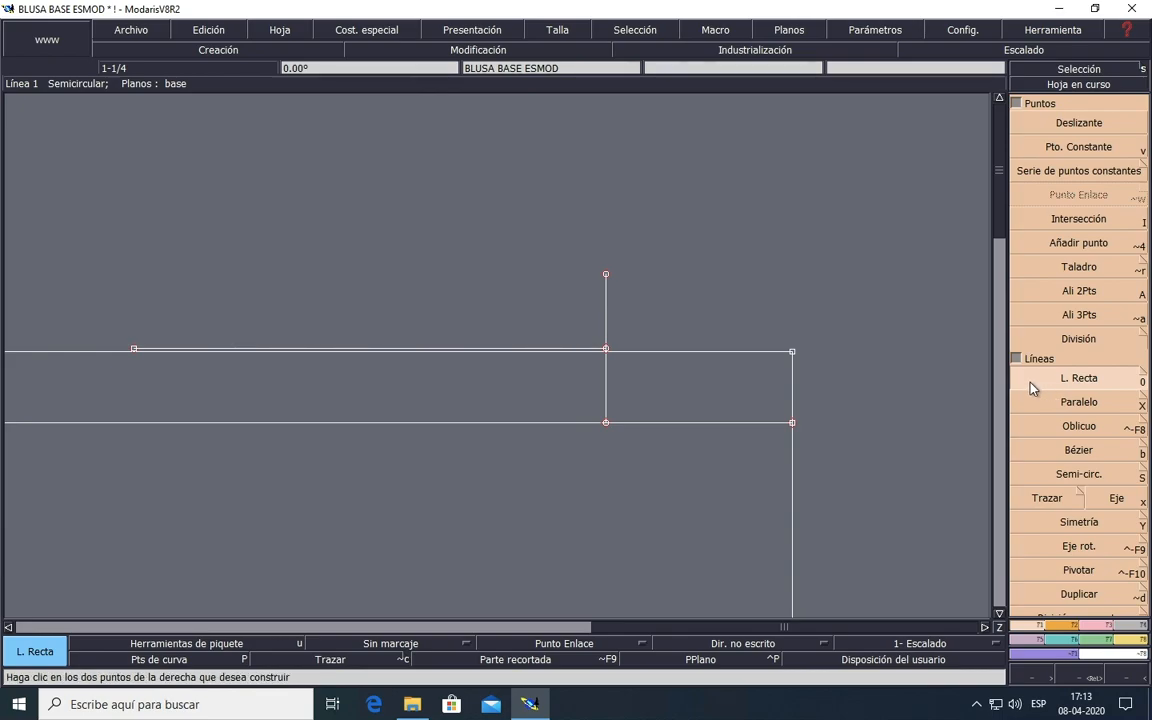
left_click(606, 275)
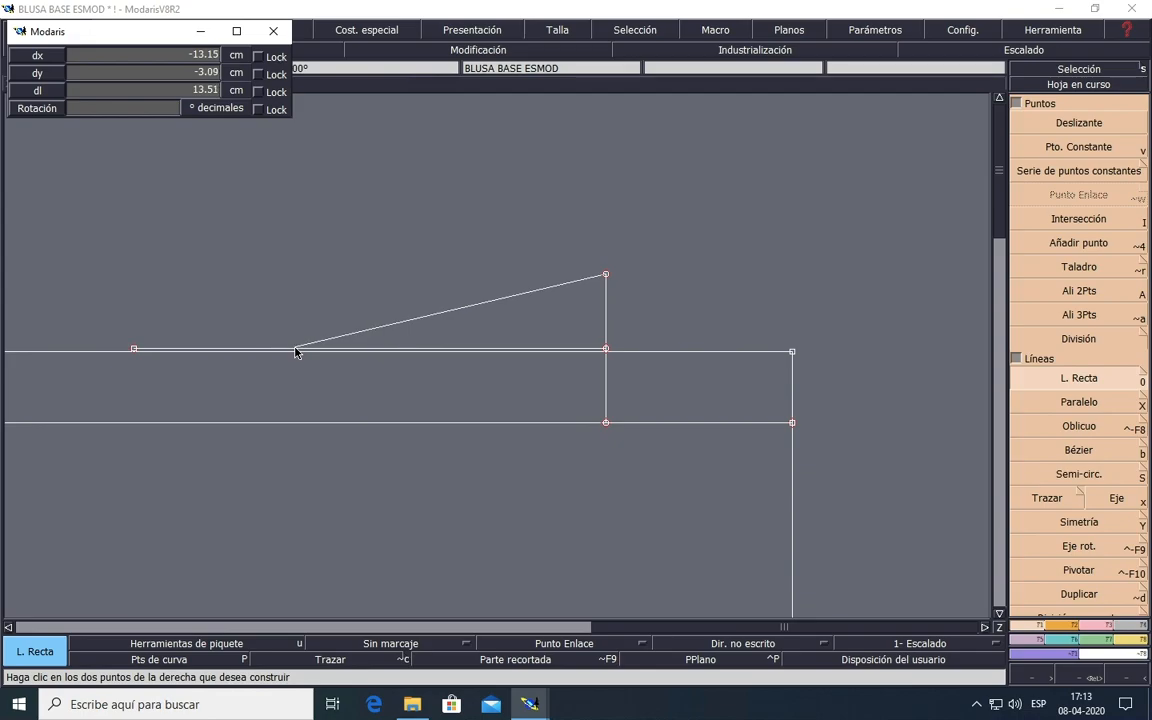
left_click(296, 350)
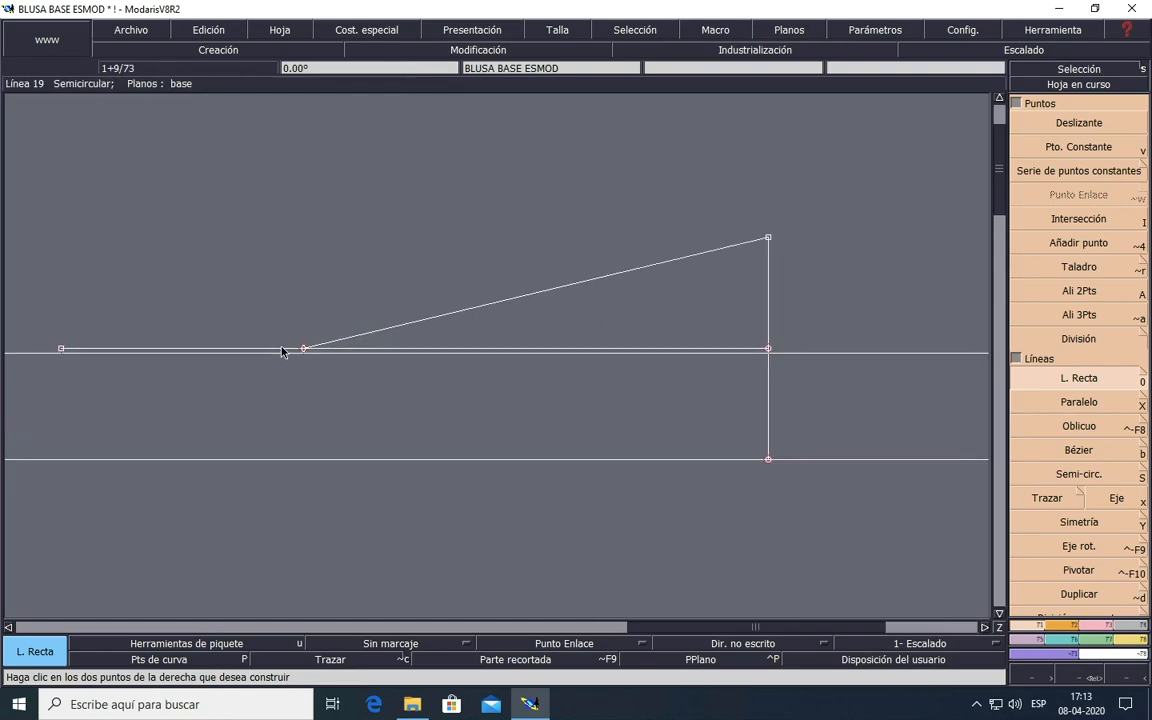
Step: Divide the front shoulder line into 2 equal parts to mark its midpoint
scroll(281, 352, "up", 2)
scroll(281, 352, "down", 2)
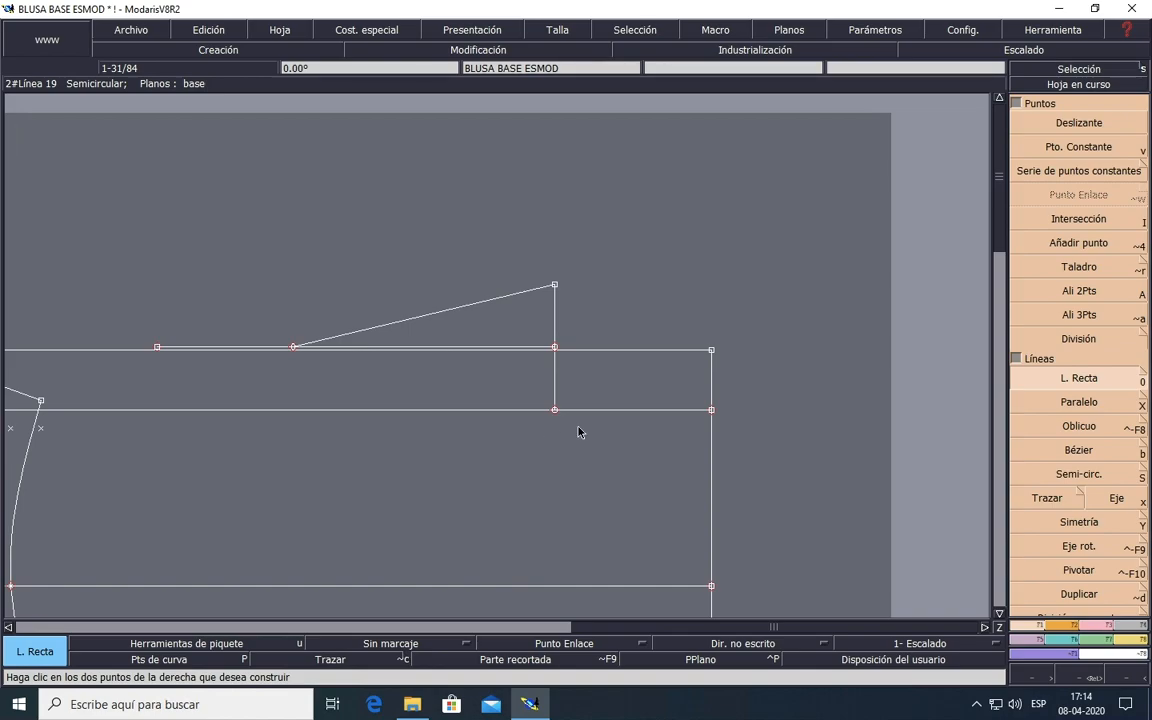
left_click(1078, 339)
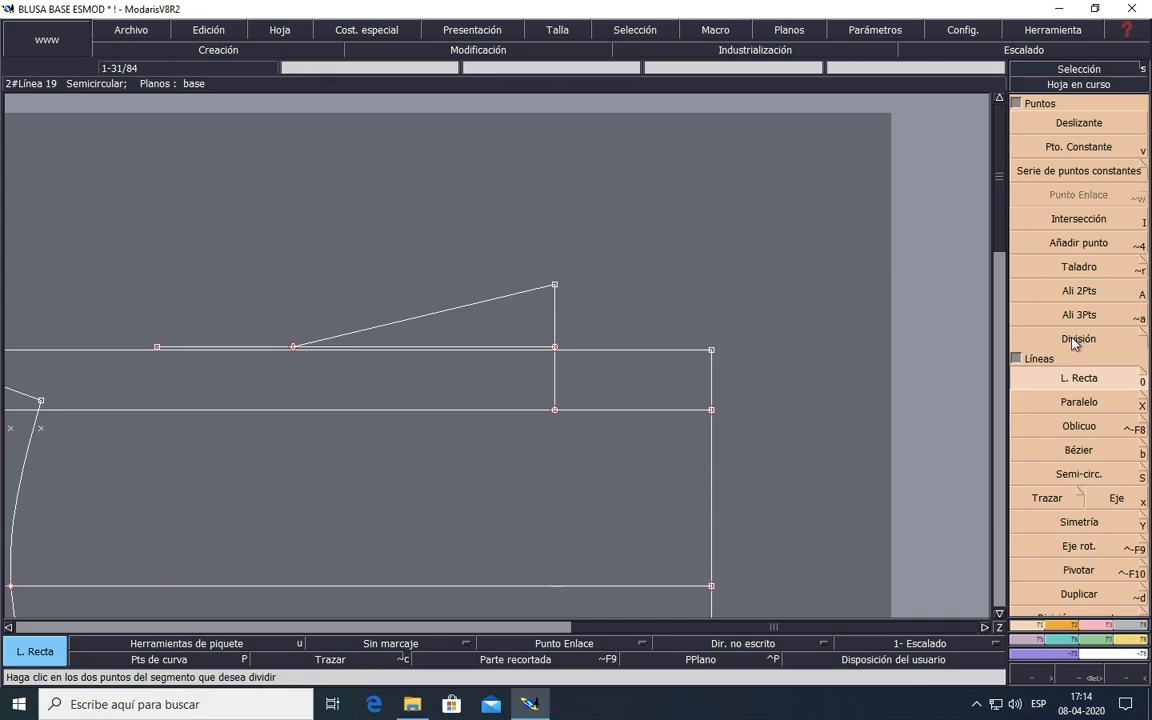
left_click(1075, 340)
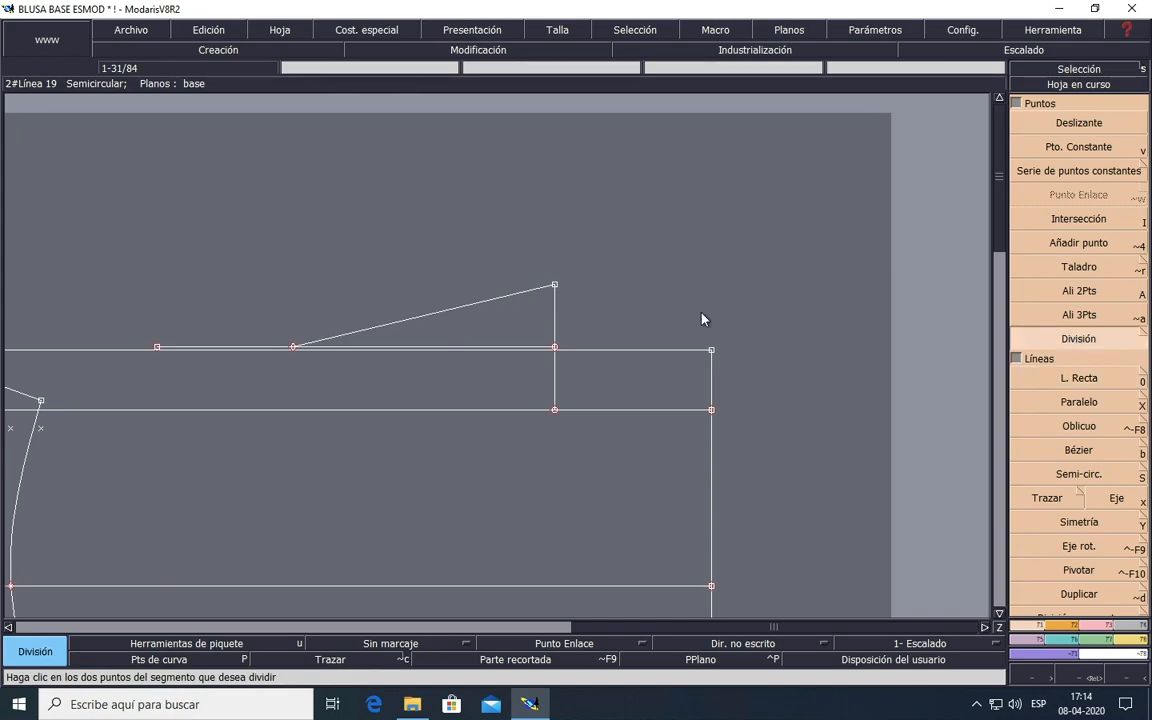
left_click(293, 347)
left_click(295, 349)
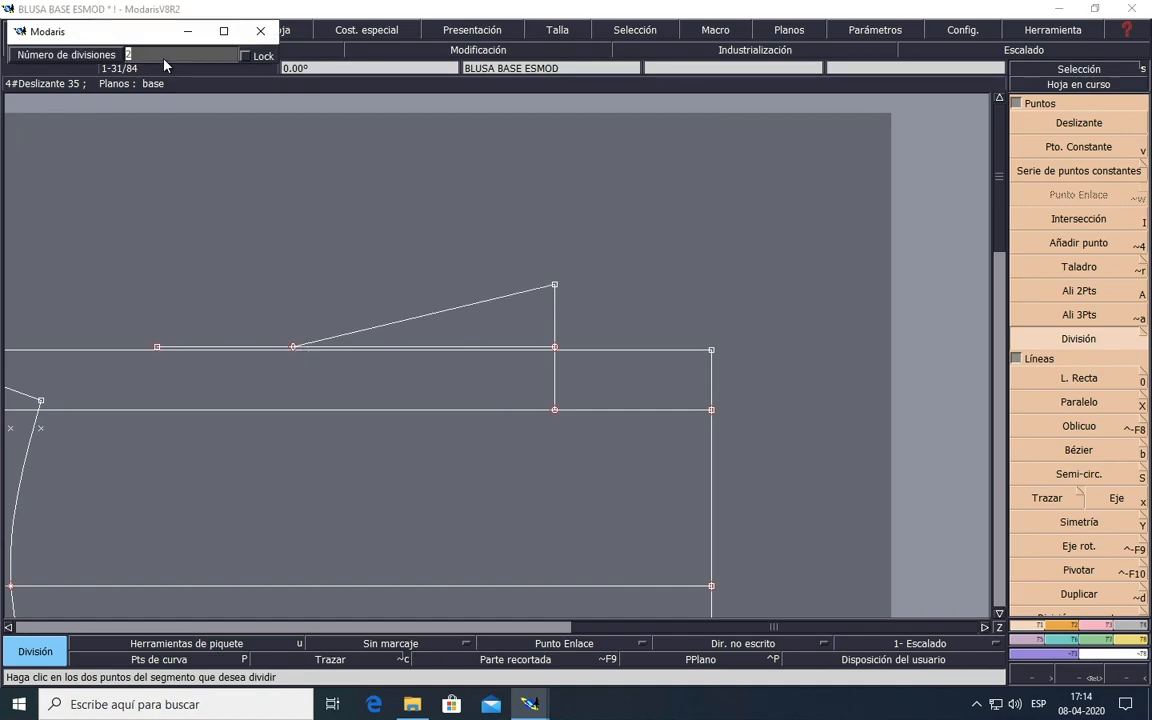
key("Return")
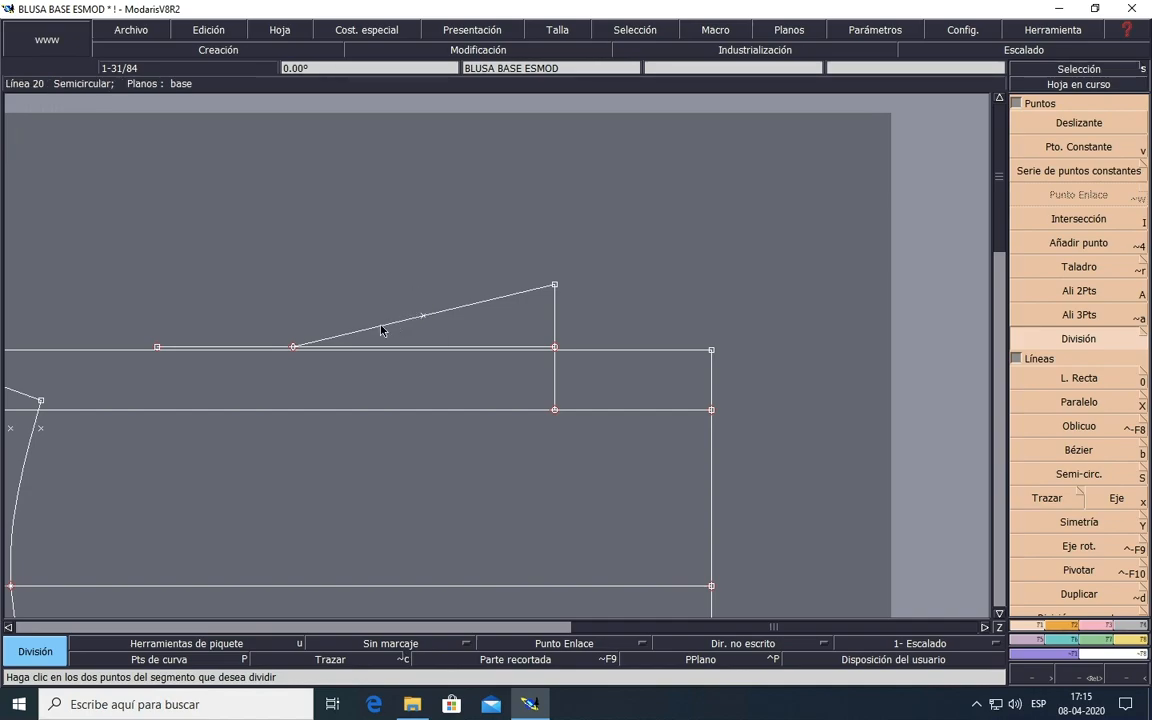
Step: Add a point on the front shoulder line 4.8 cm from its midpoint toward the armhole end
left_click(1075, 378)
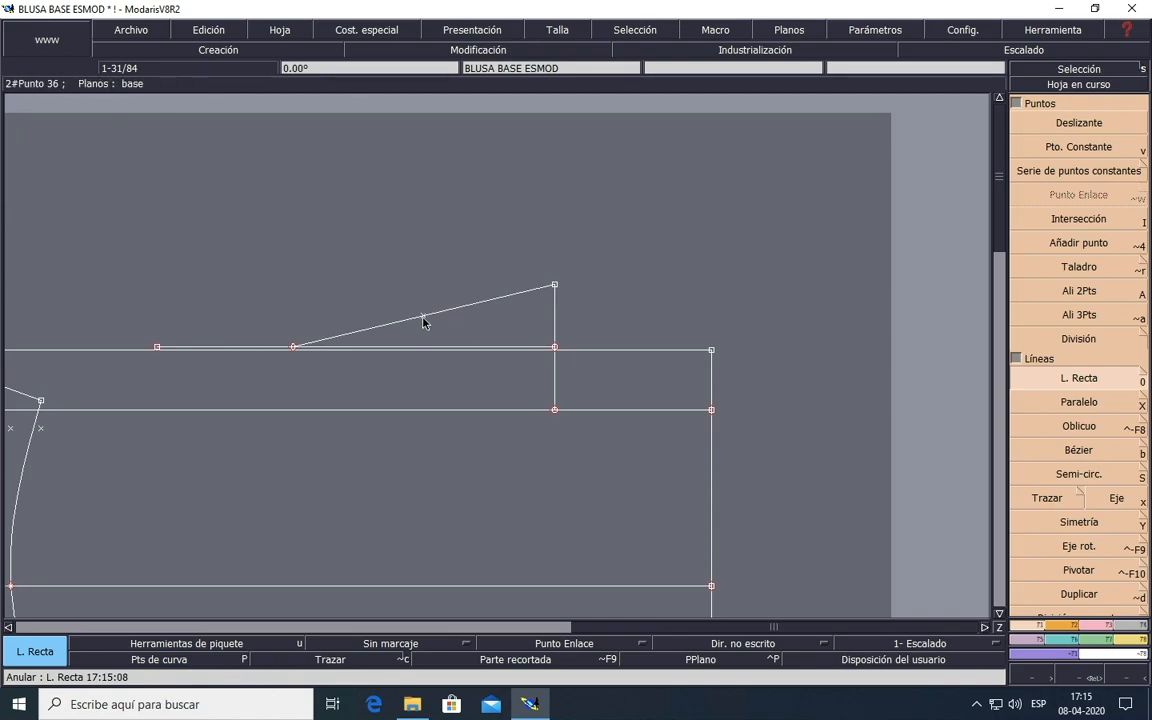
left_click(1090, 249)
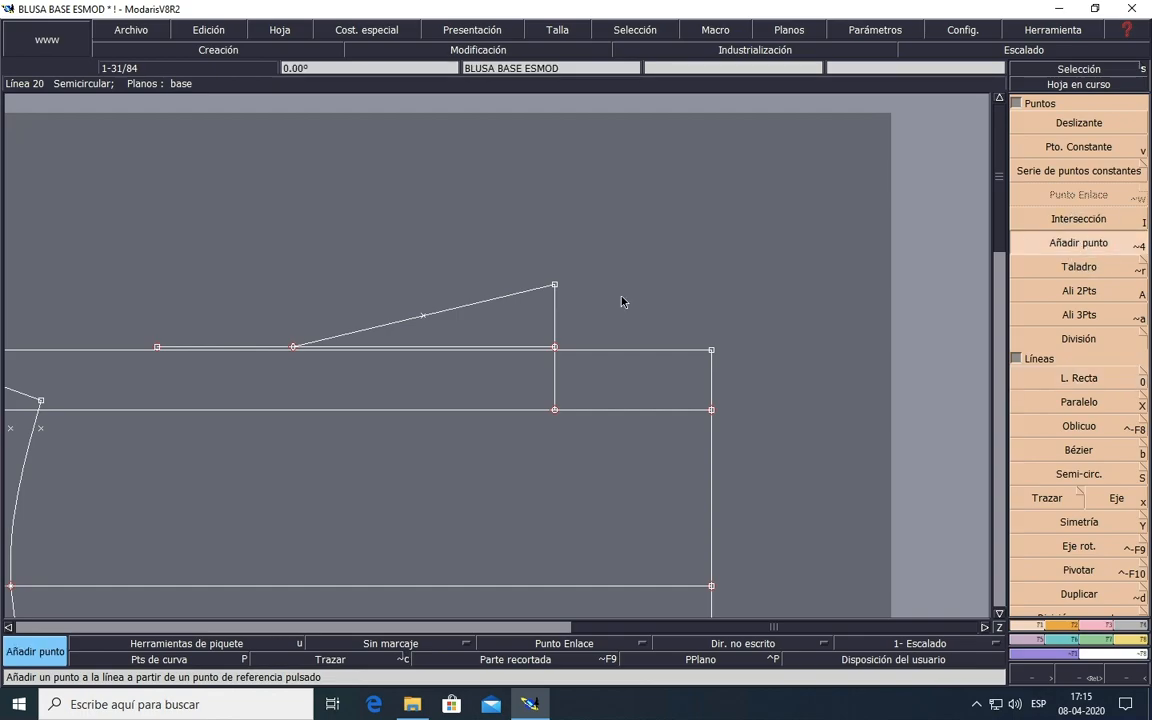
left_click(422, 317)
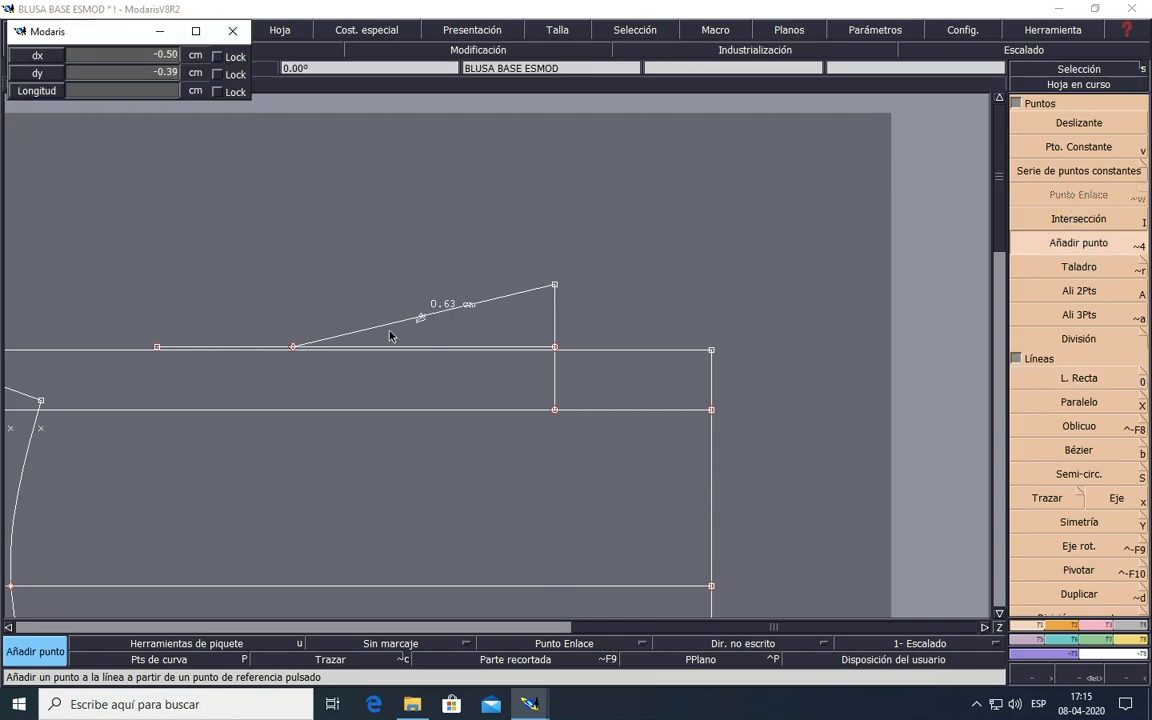
type("7.90")
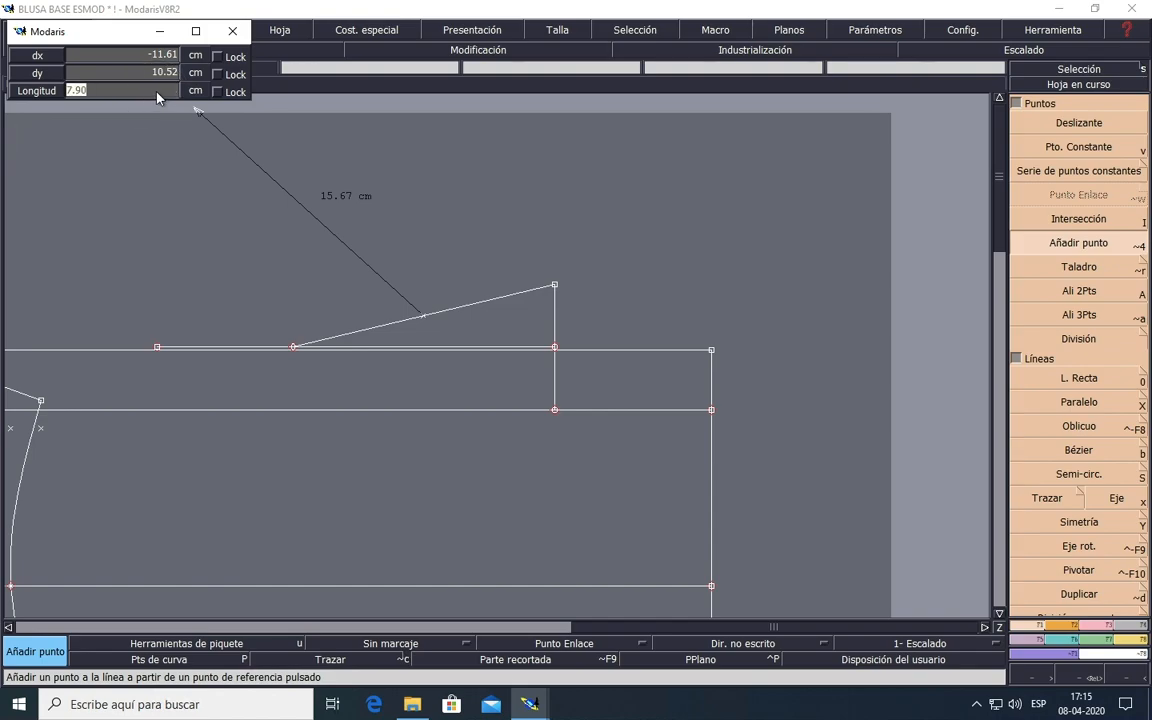
type("4.8")
left_click(348, 342)
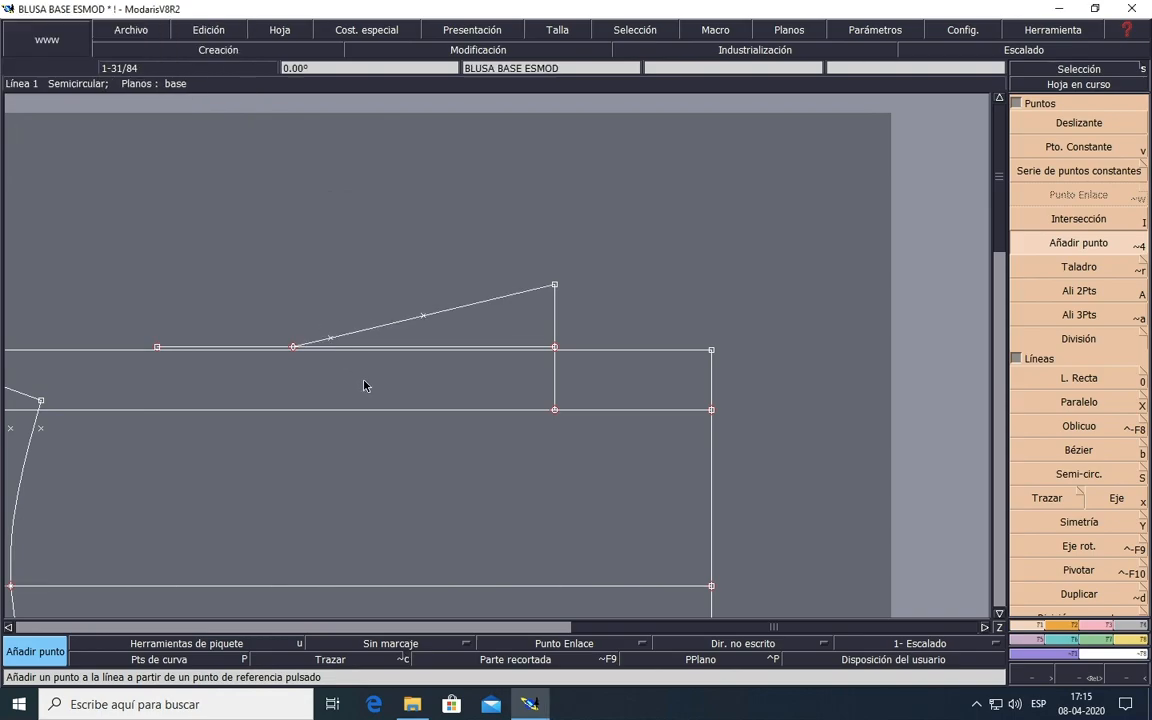
Step: Add a point on the chest line 26 cm from its center front end toward the back
scroll(388, 442, "up", 1)
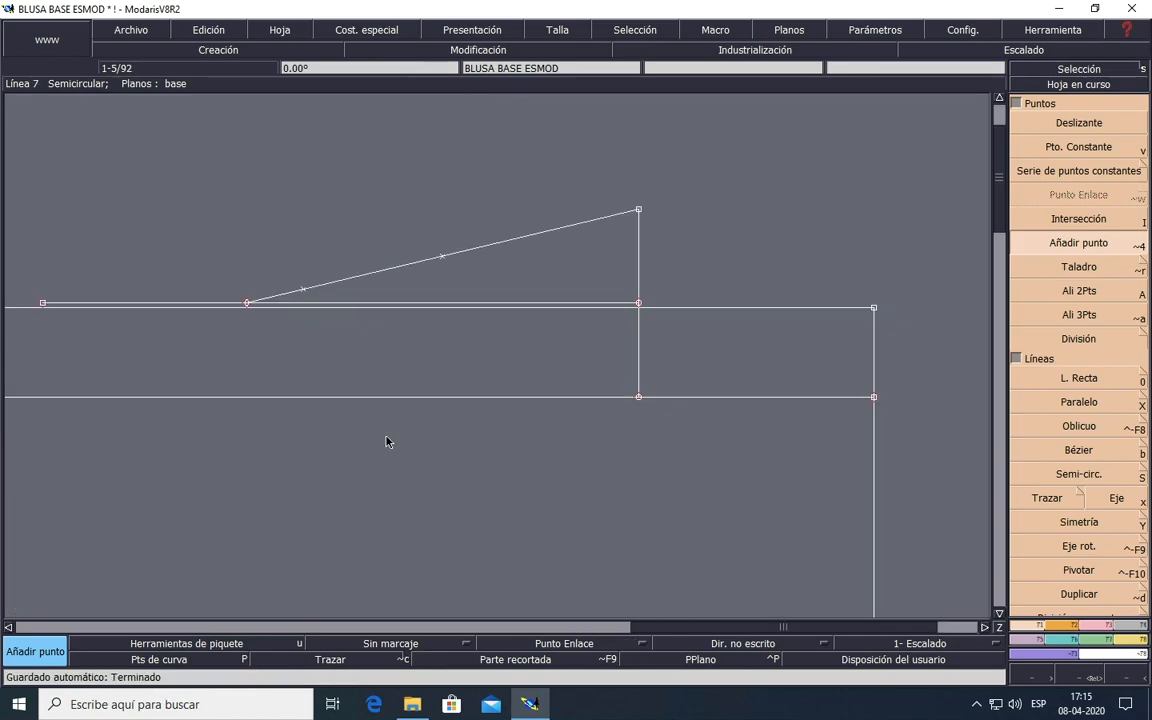
scroll(388, 442, "down", 3)
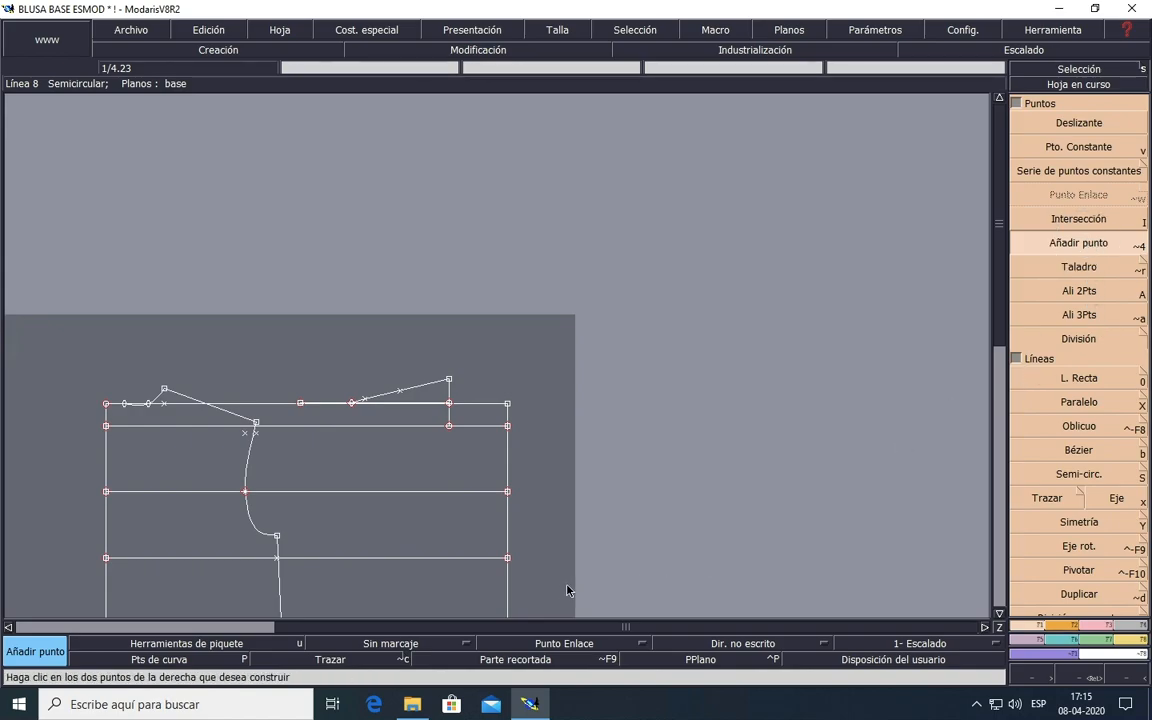
left_click(507, 560)
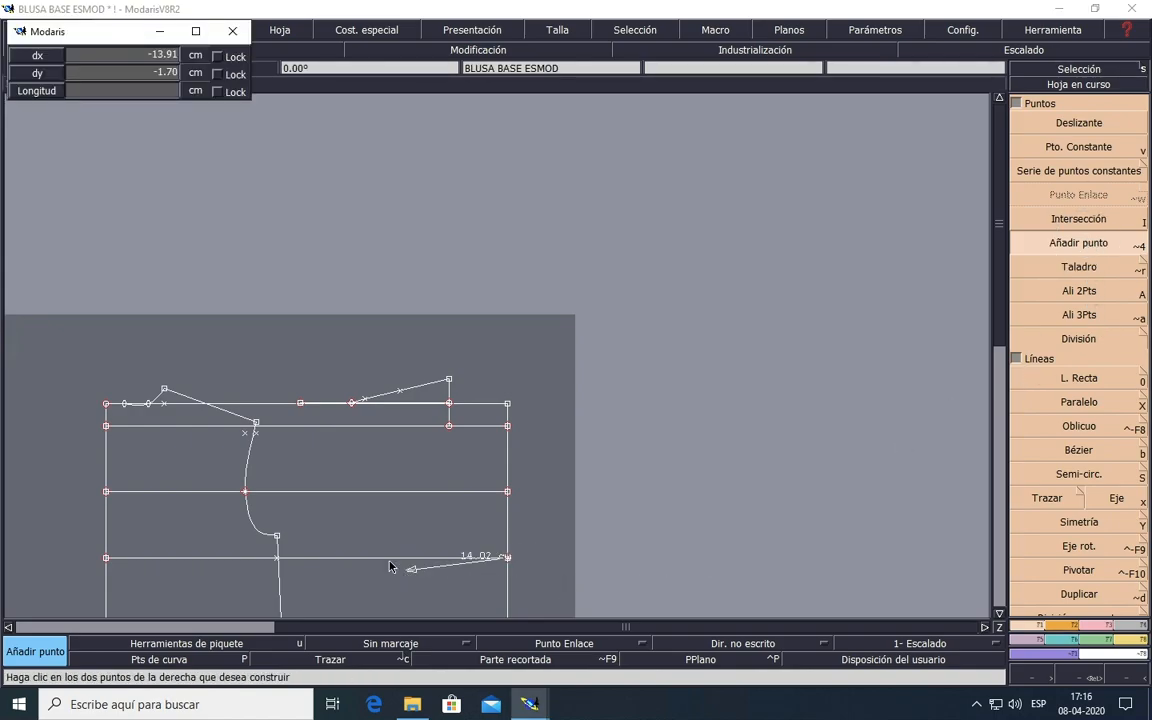
type("4.80")
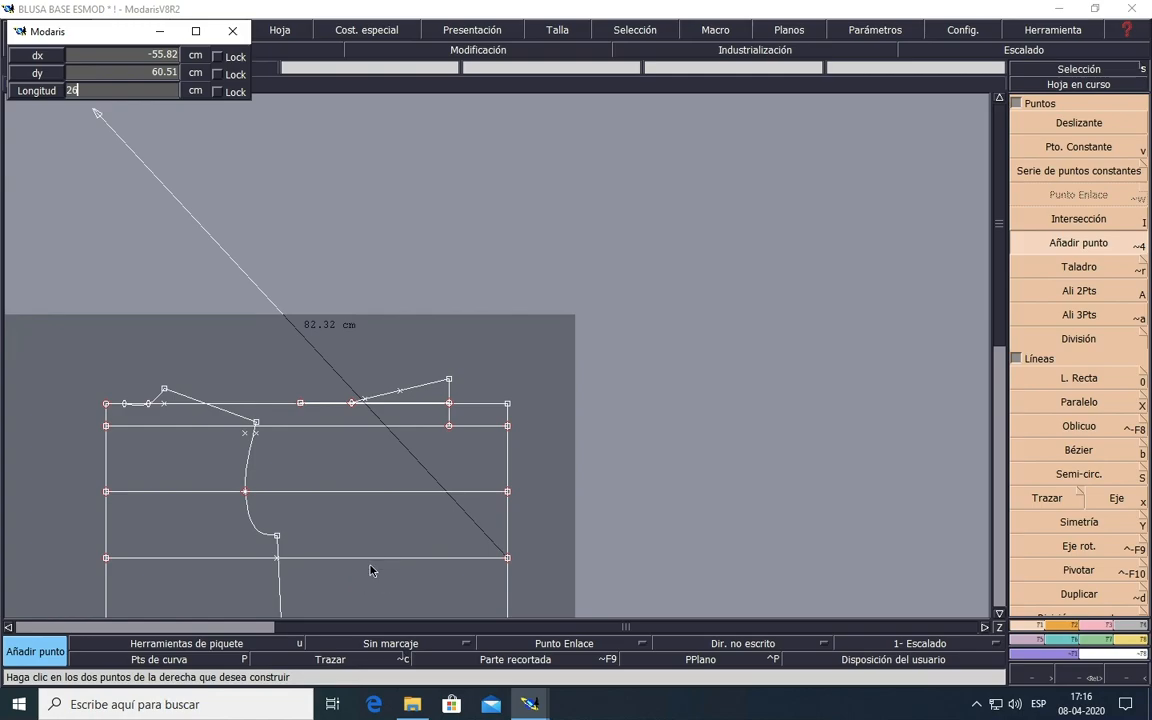
key("Return")
scroll(349, 563, "up", 1)
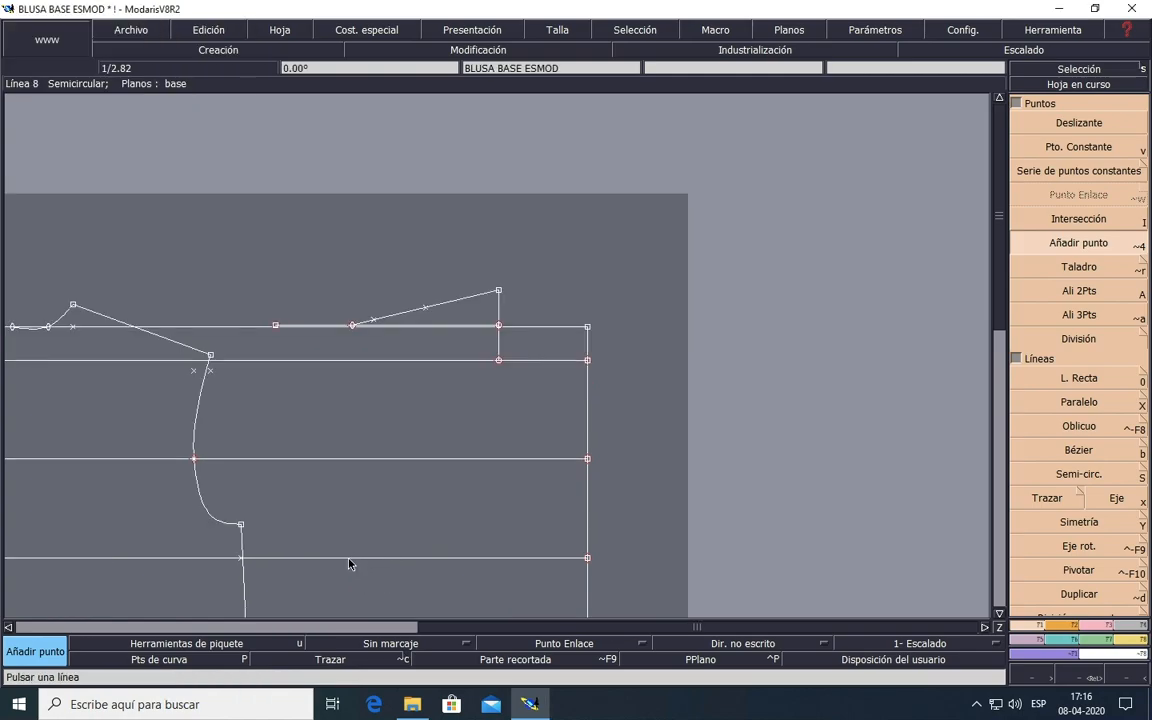
scroll(349, 563, "down", 2)
scroll(349, 563, "up", 1)
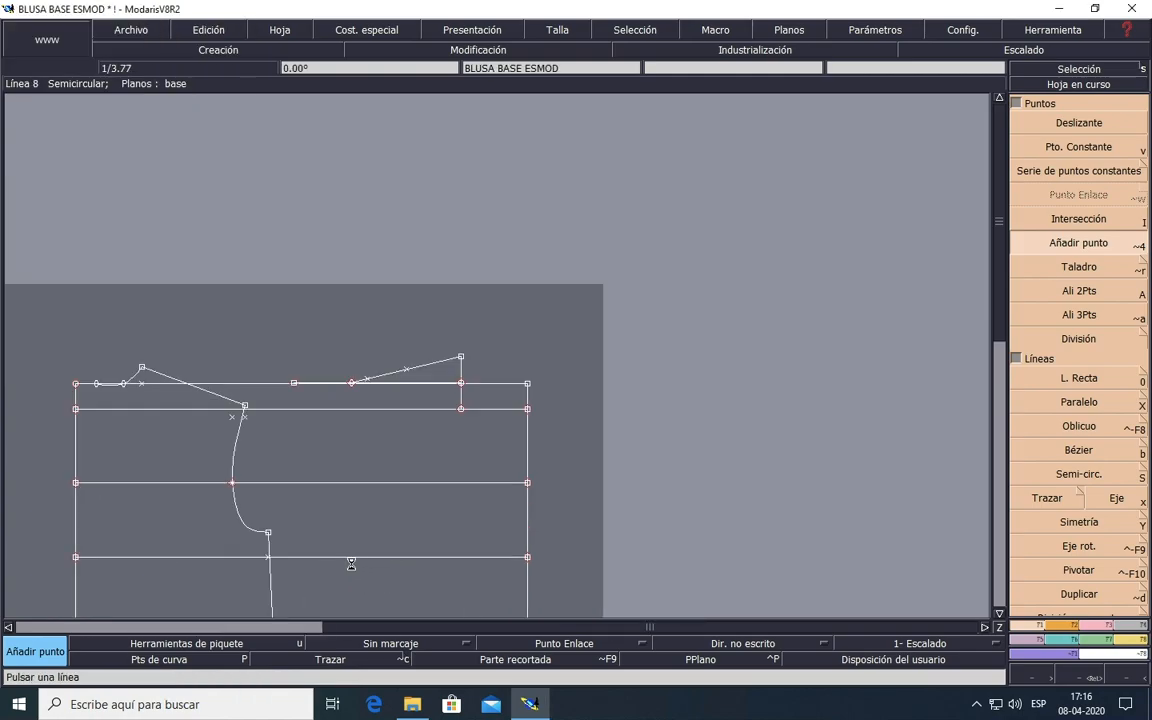
left_click(527, 557)
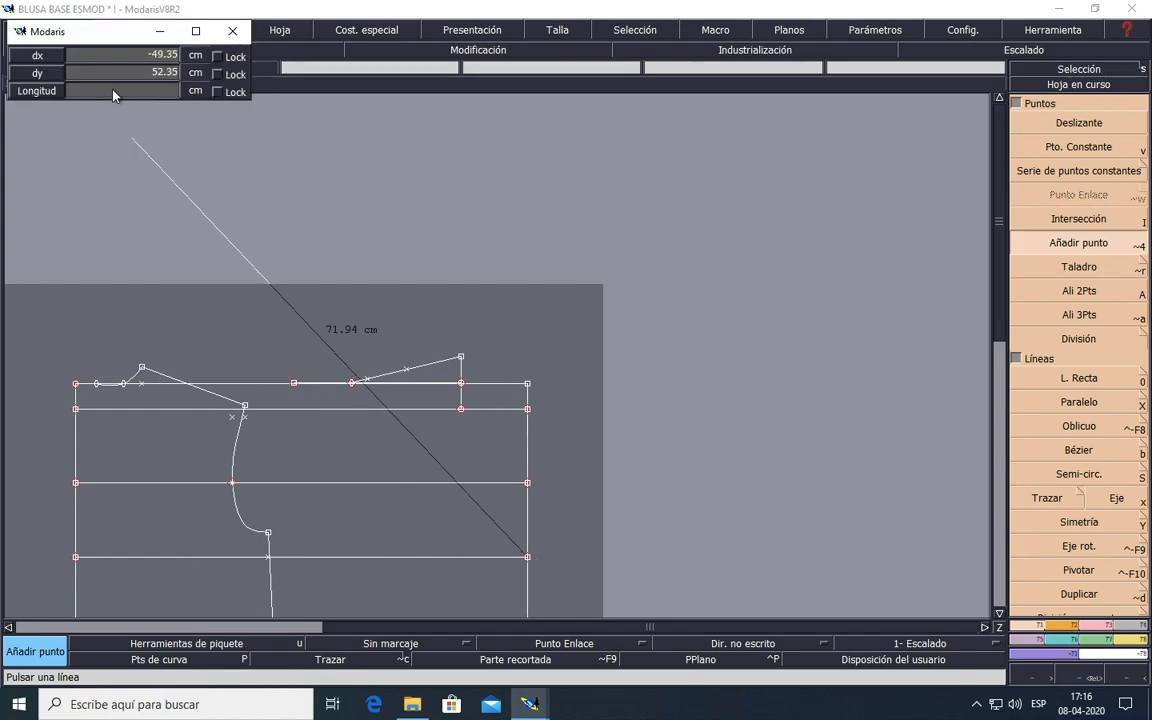
left_click(113, 91)
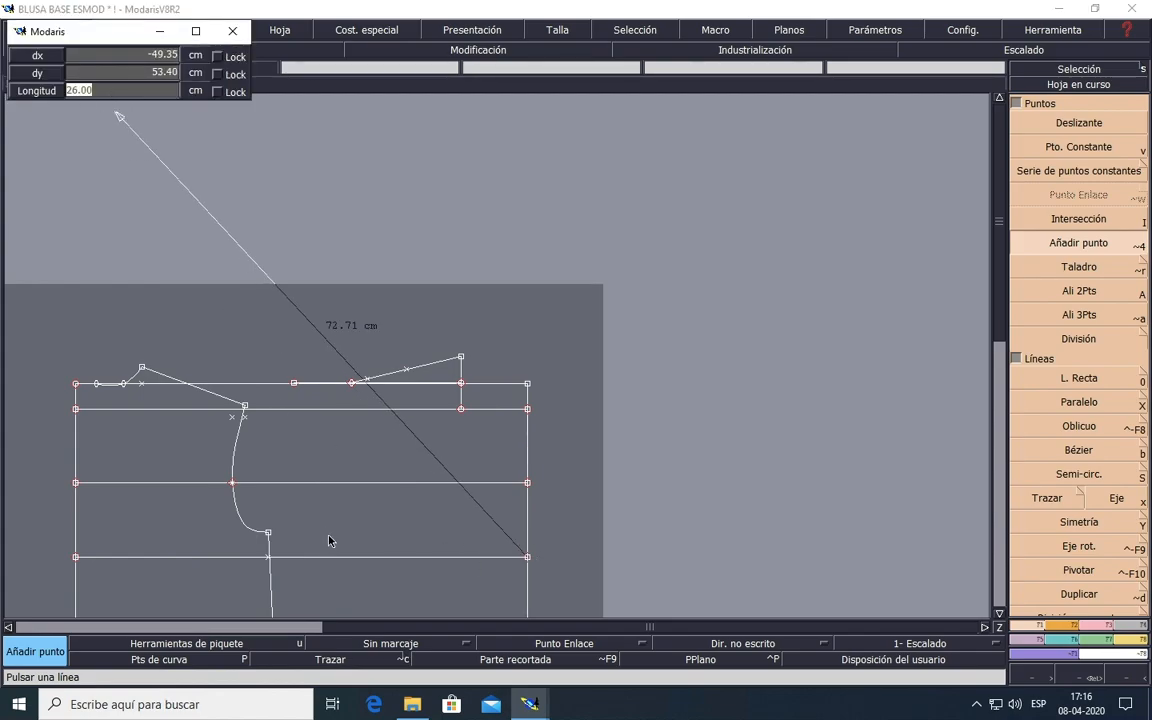
key("Return")
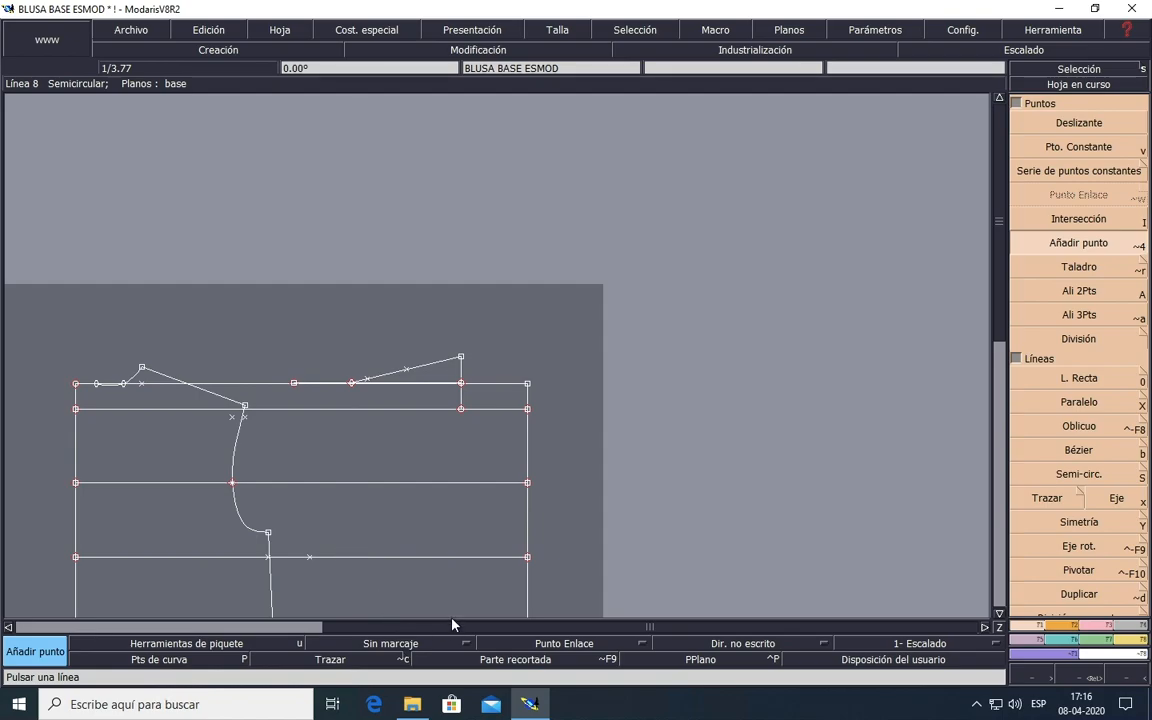
Step: Add a point on the hip line, the horizontal line just above the hem, 26.5 cm from its center front end
scroll(489, 570, "up", 1)
scroll(489, 570, "down", 4)
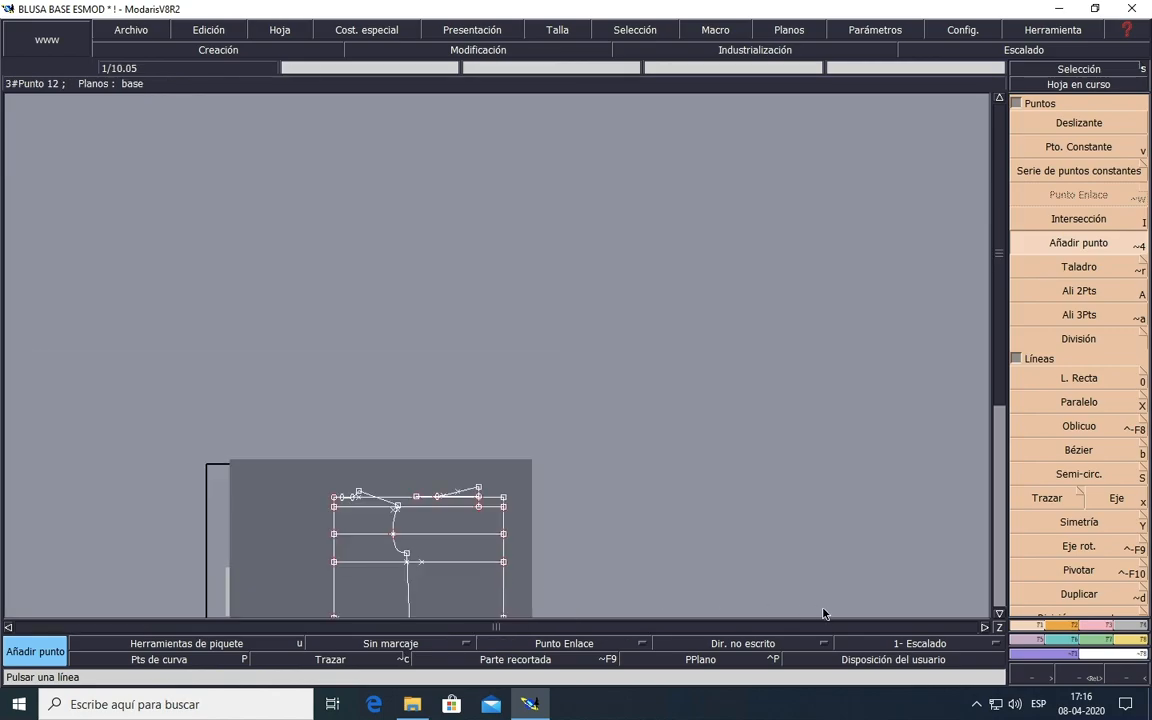
left_click(999, 613)
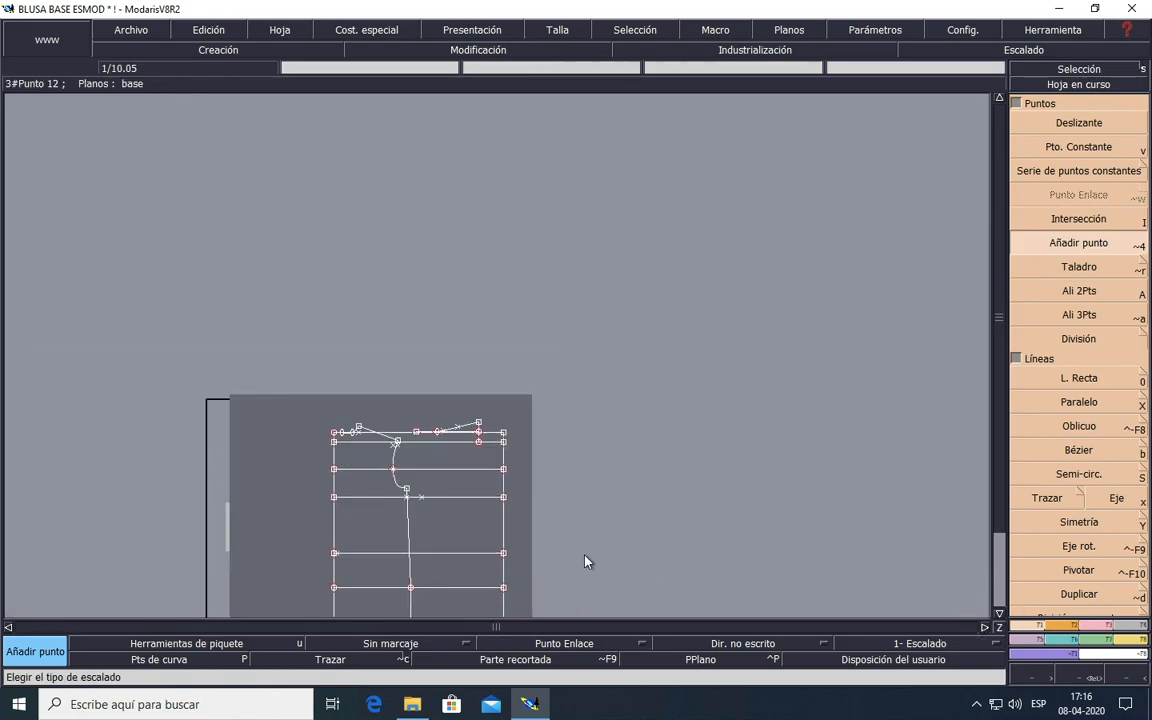
scroll(487, 547, "up", 3)
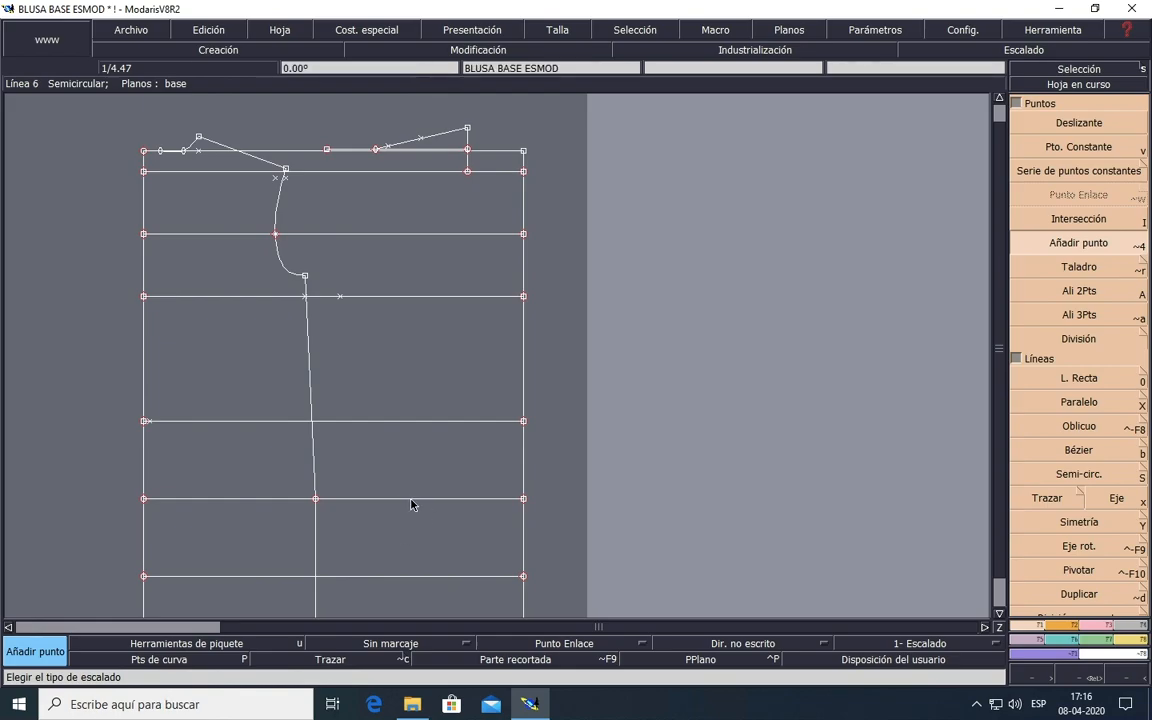
scroll(416, 505, "down", 1)
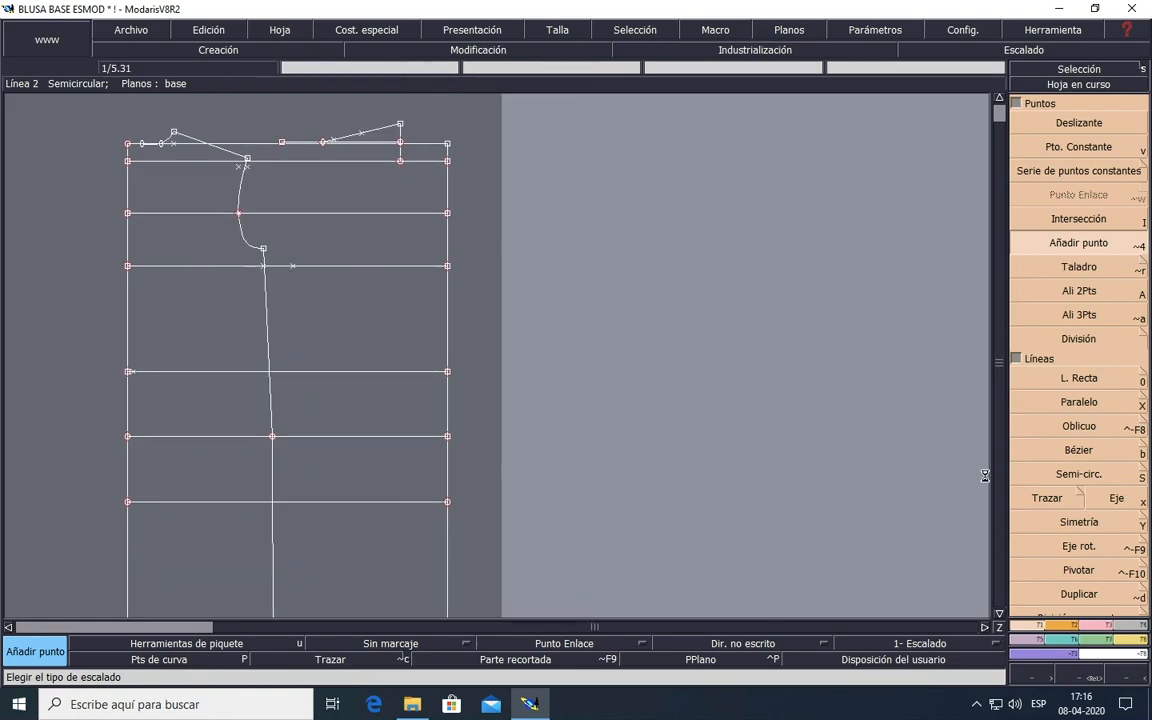
left_click(1062, 249)
left_click(447, 502)
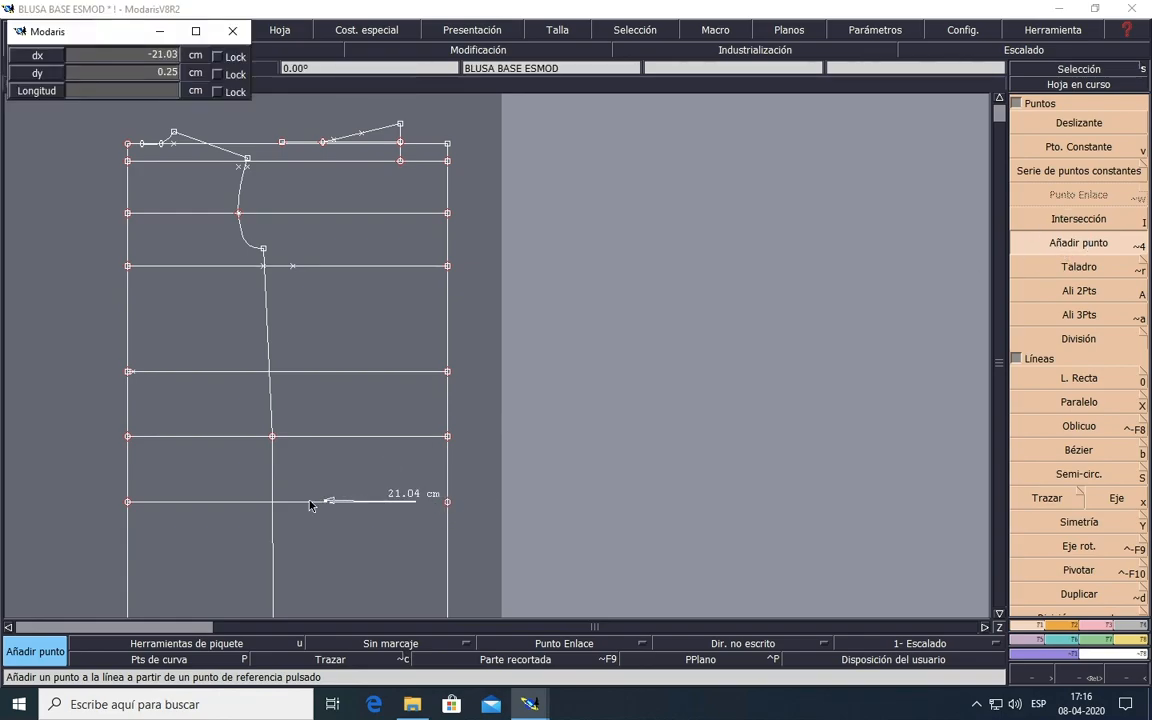
left_click(174, 132)
left_click(142, 89)
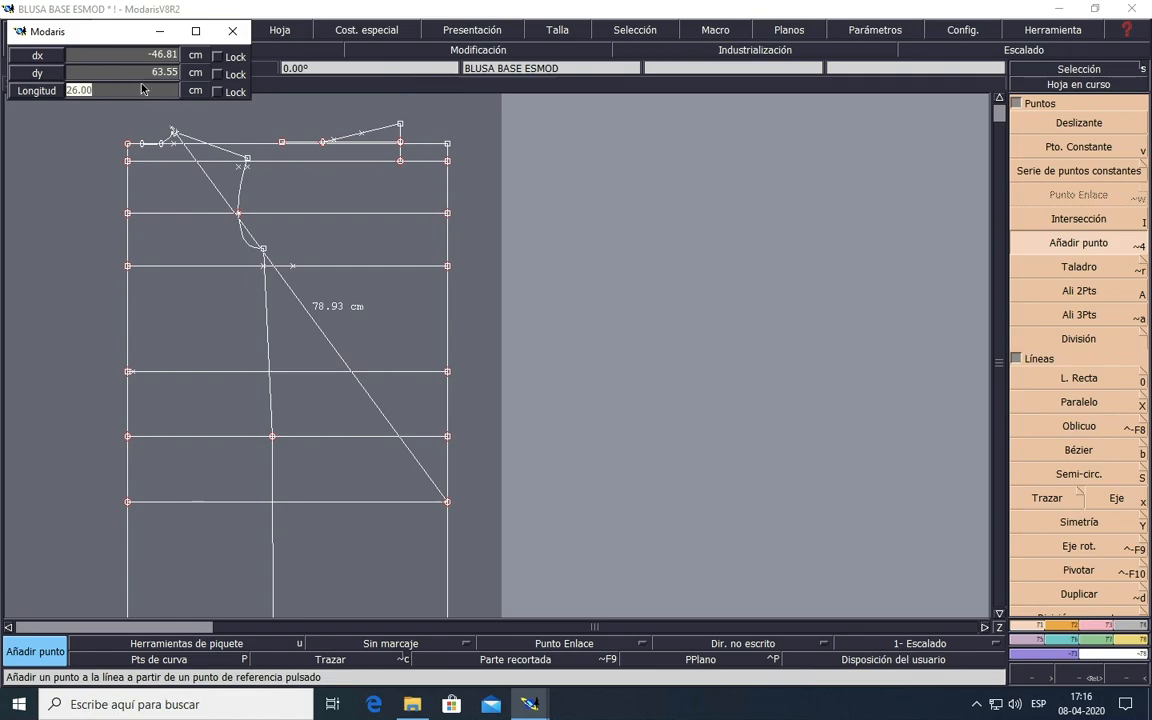
type("26.5")
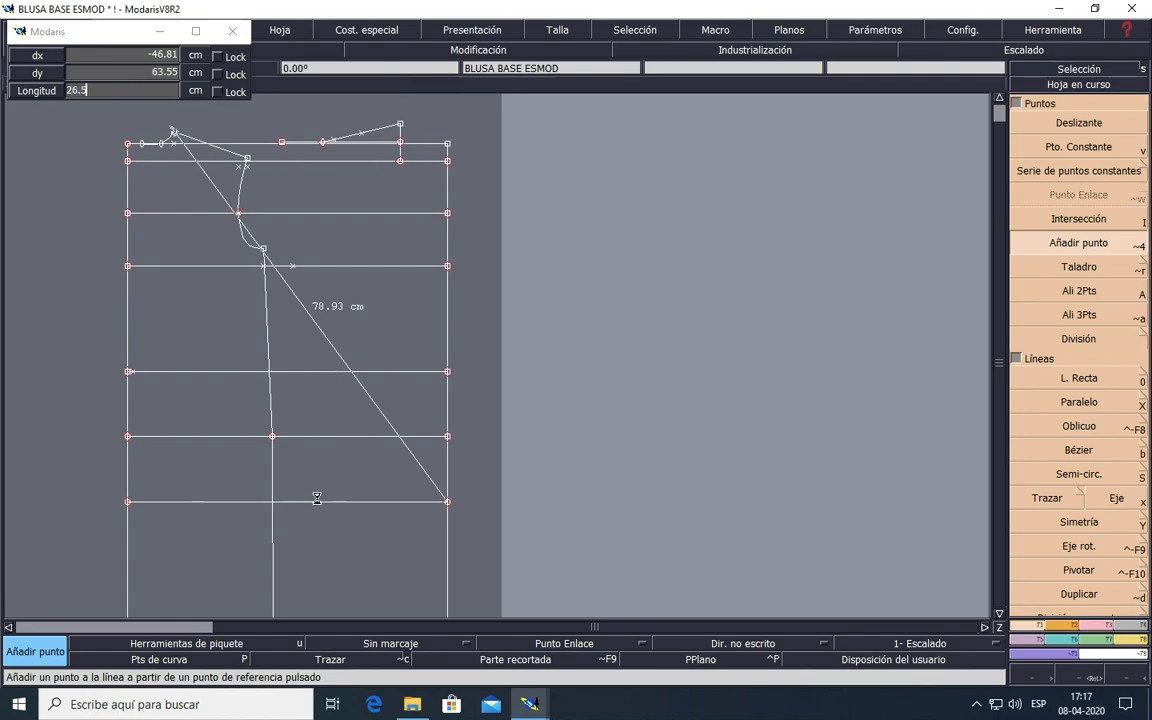
left_click(318, 501)
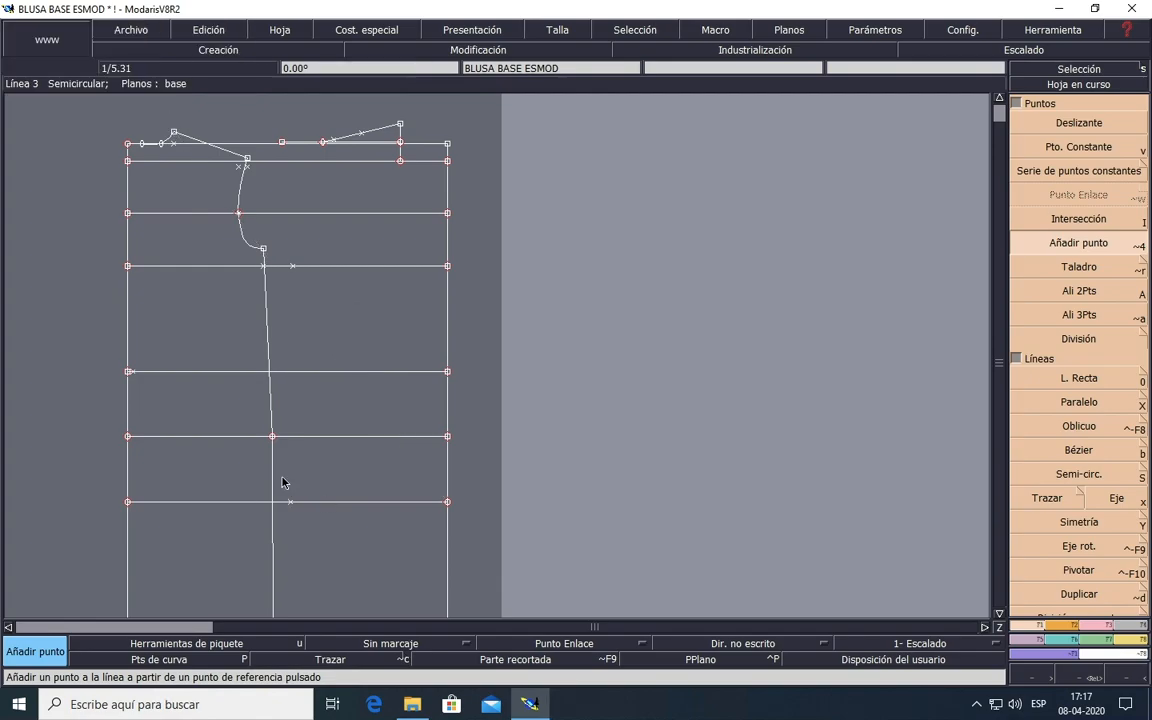
Step: Add a point on the hip line 24.5 cm from its center back end toward the front
key("Delete")
scroll(283, 475, "down", 1)
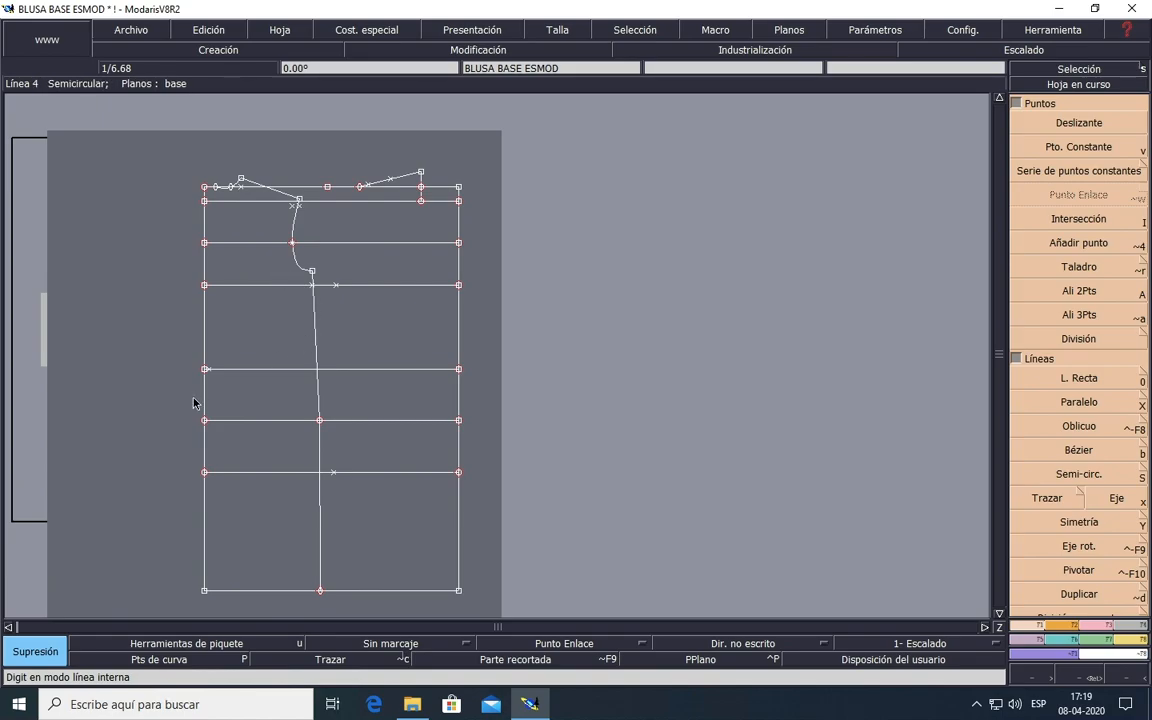
scroll(193, 404, "down", 2)
scroll(193, 404, "up", 1)
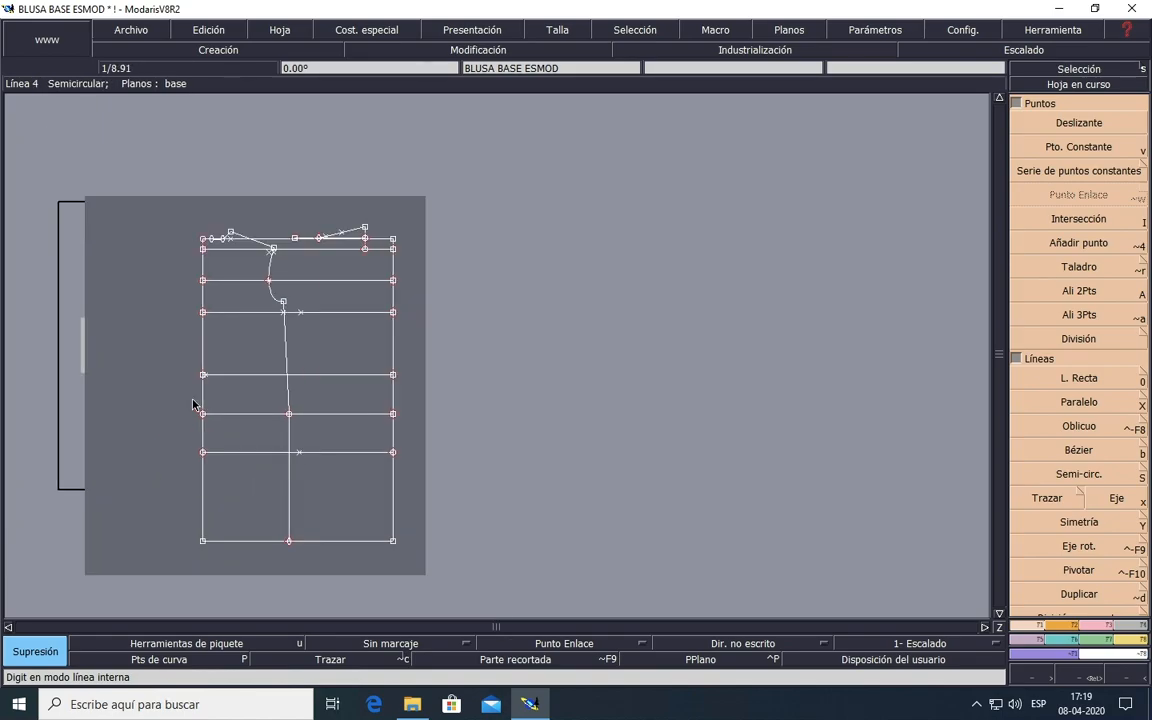
scroll(193, 404, "up", 2)
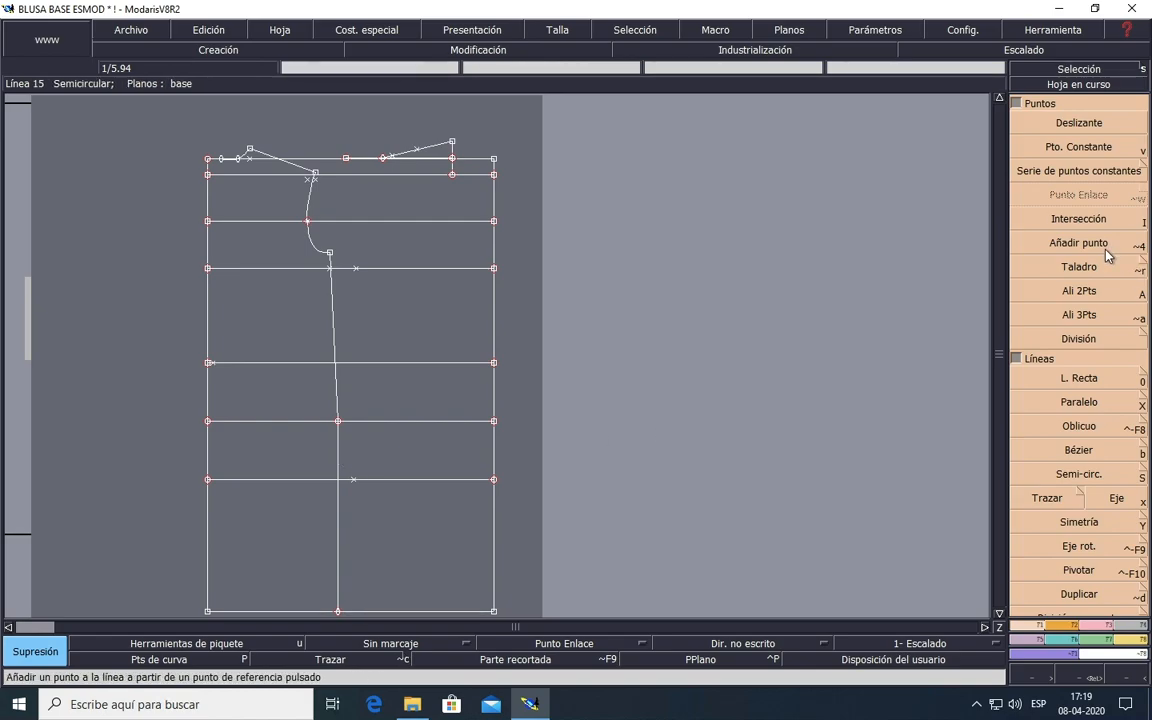
left_click(1070, 246)
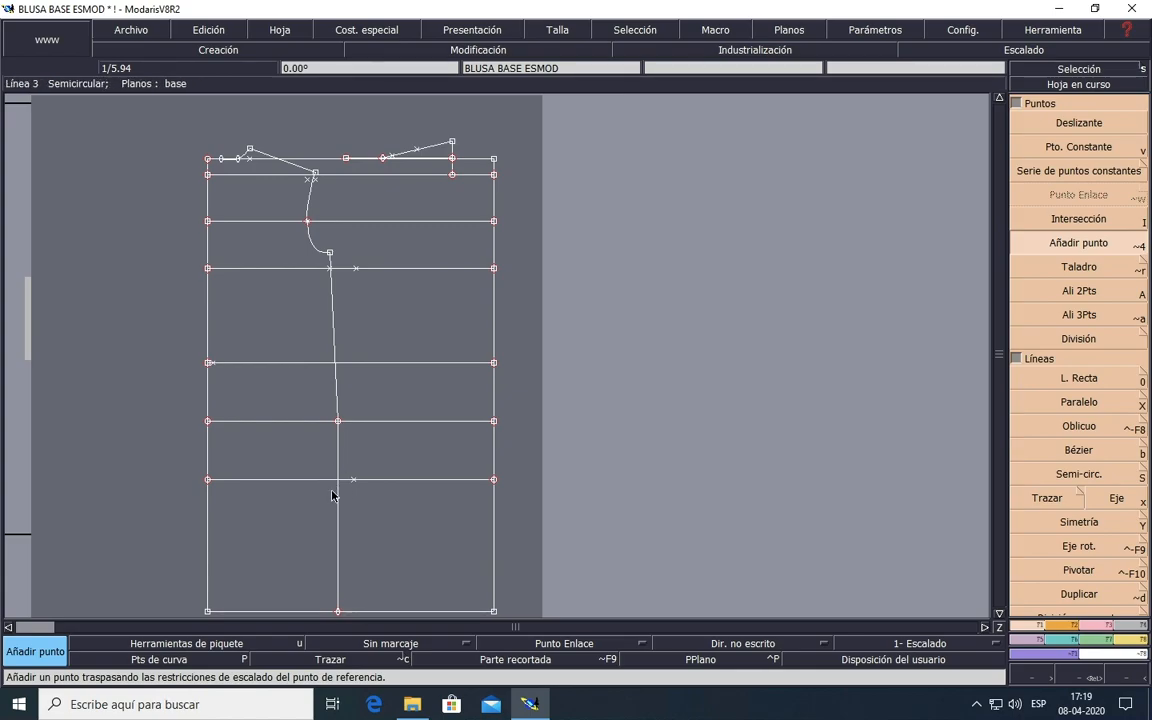
left_click(208, 480)
left_click(112, 92)
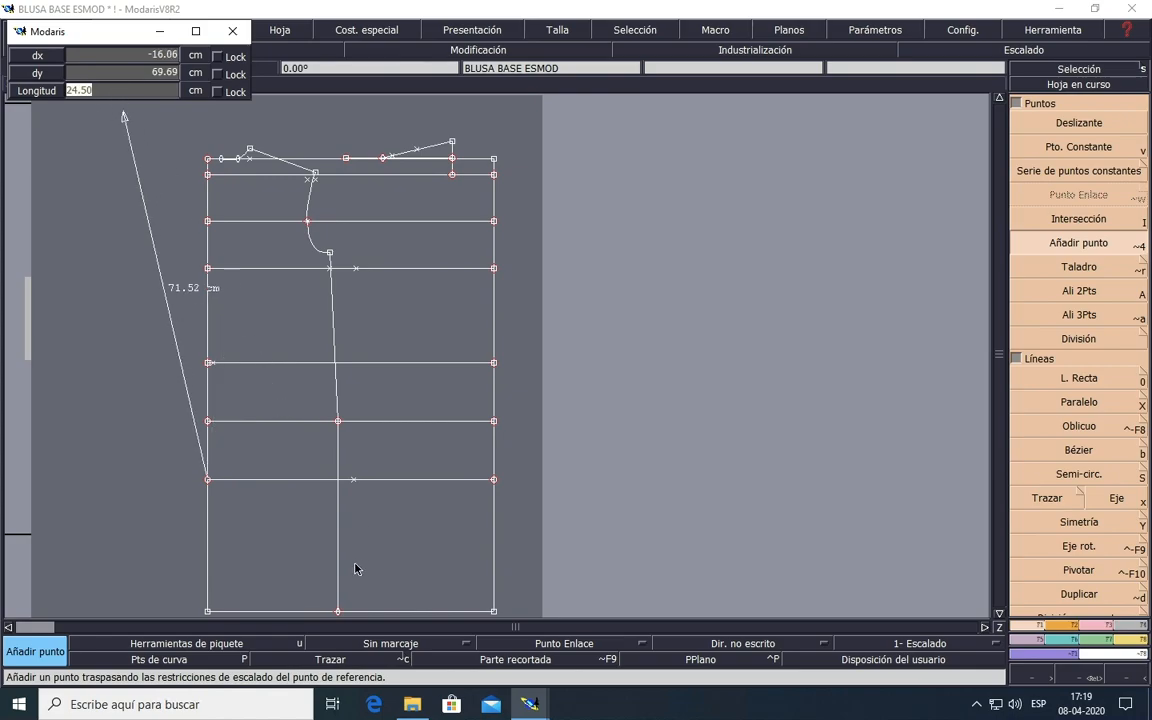
left_click(333, 482)
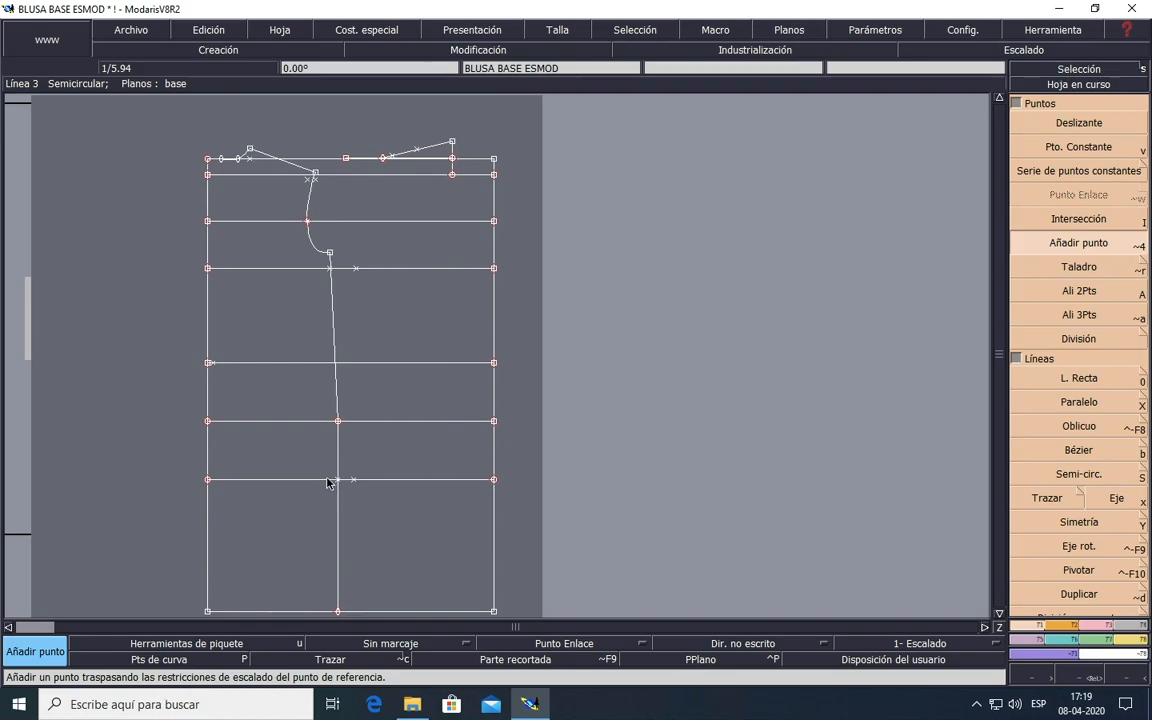
Step: Delete the back side seam's slanted upper line together with the vertical line running from it to the hem
scroll(326, 481, "down", 2)
scroll(326, 481, "up", 4)
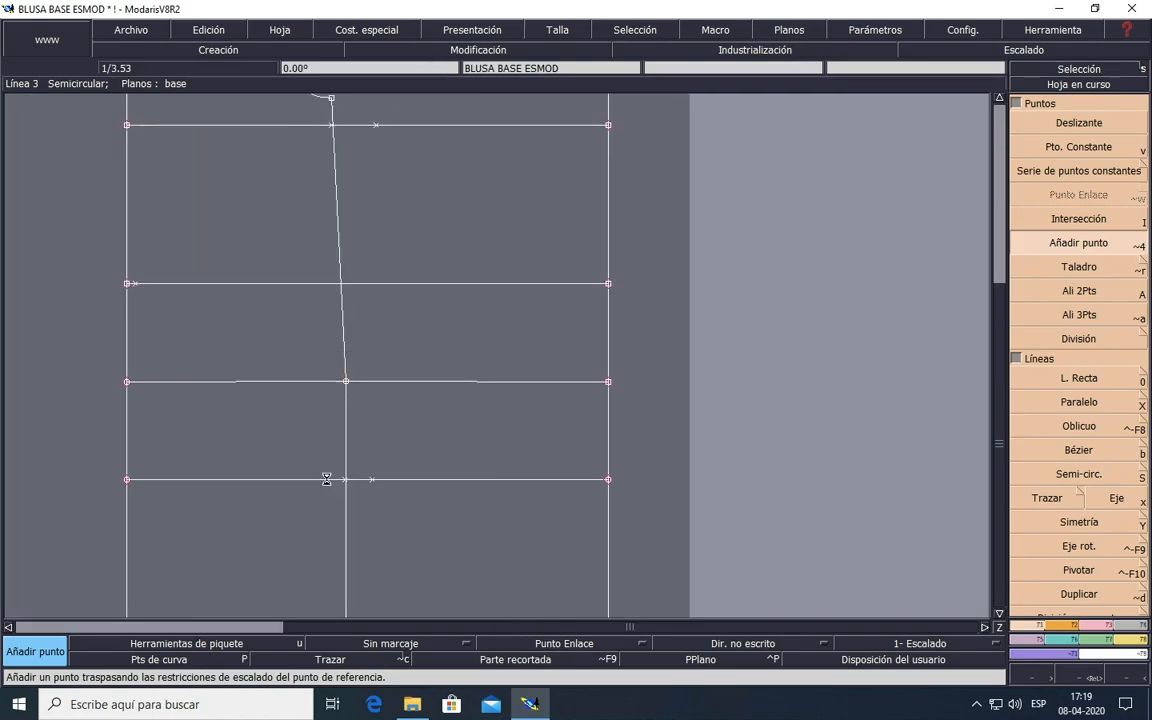
scroll(326, 479, "up", 2)
scroll(326, 479, "down", 3)
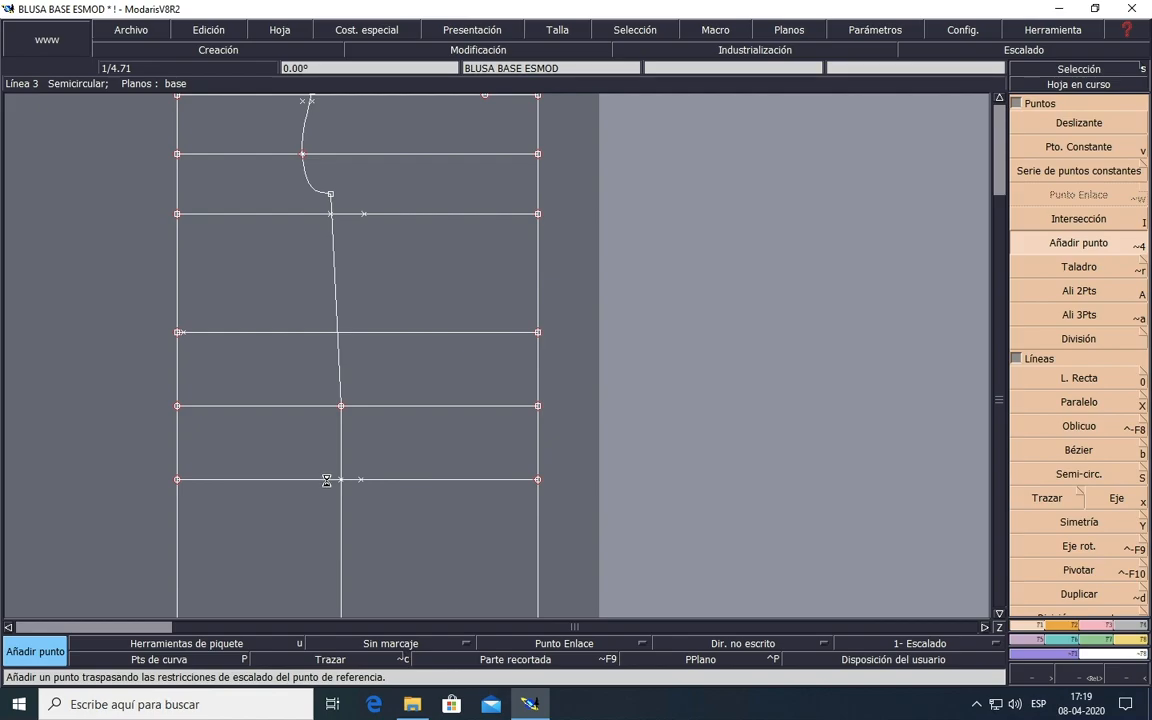
left_click(1088, 71)
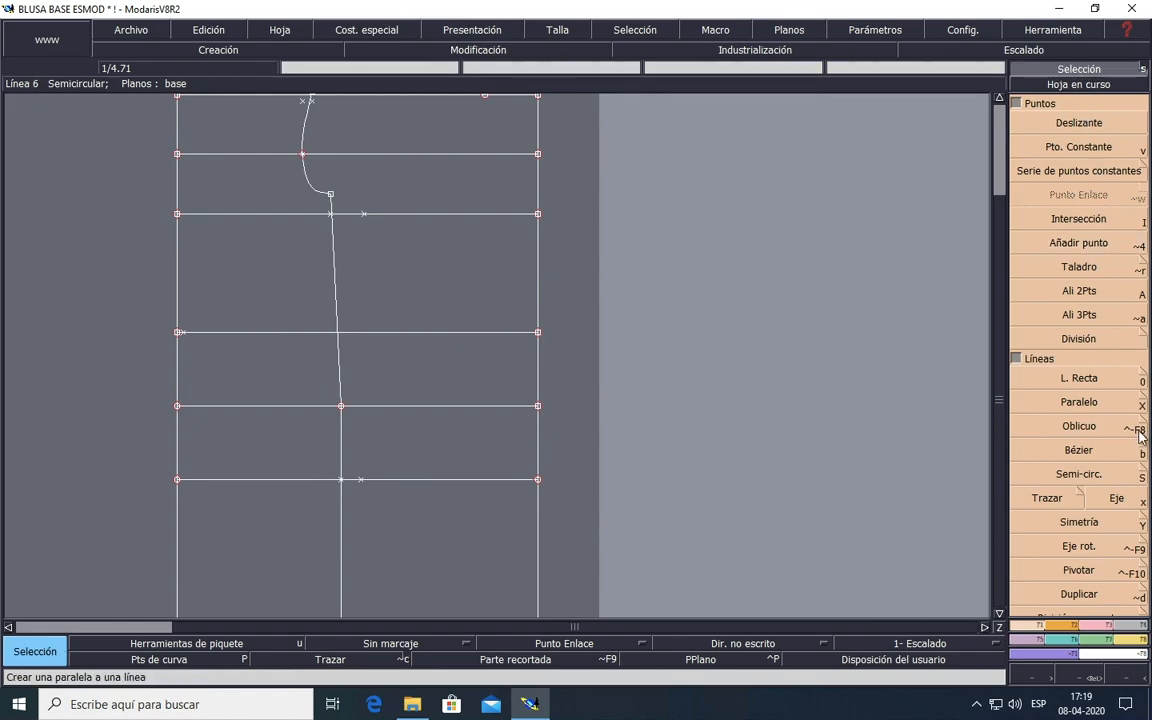
left_click(1104, 627)
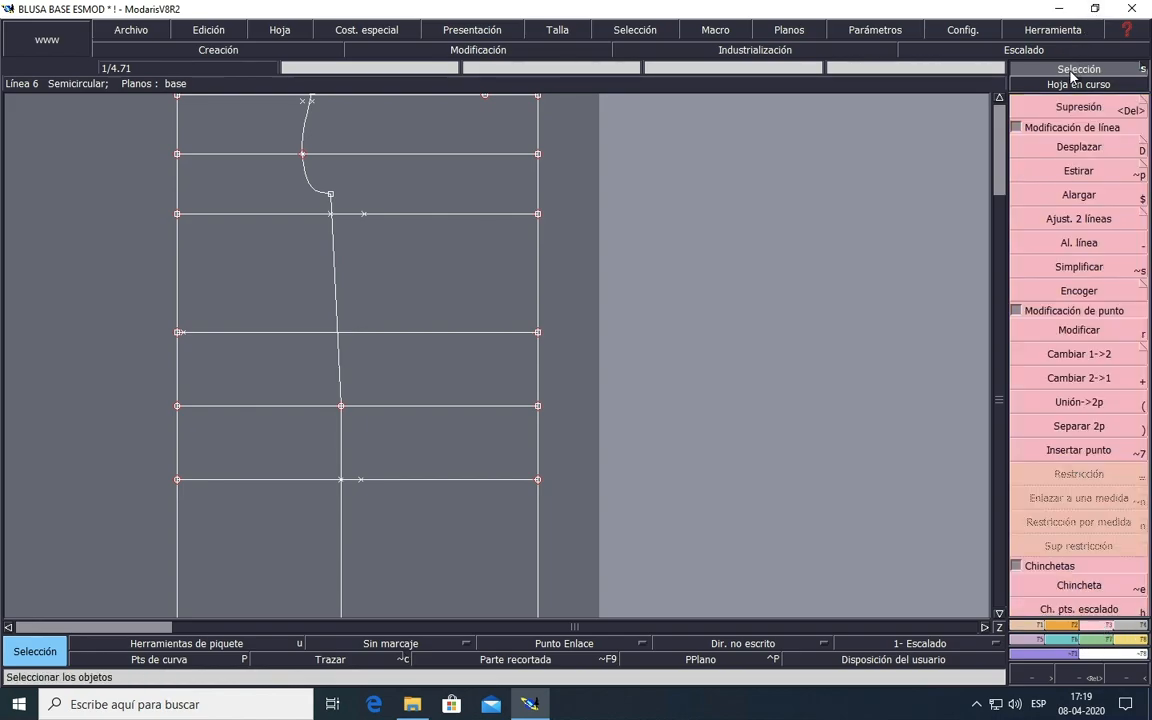
left_click(335, 276)
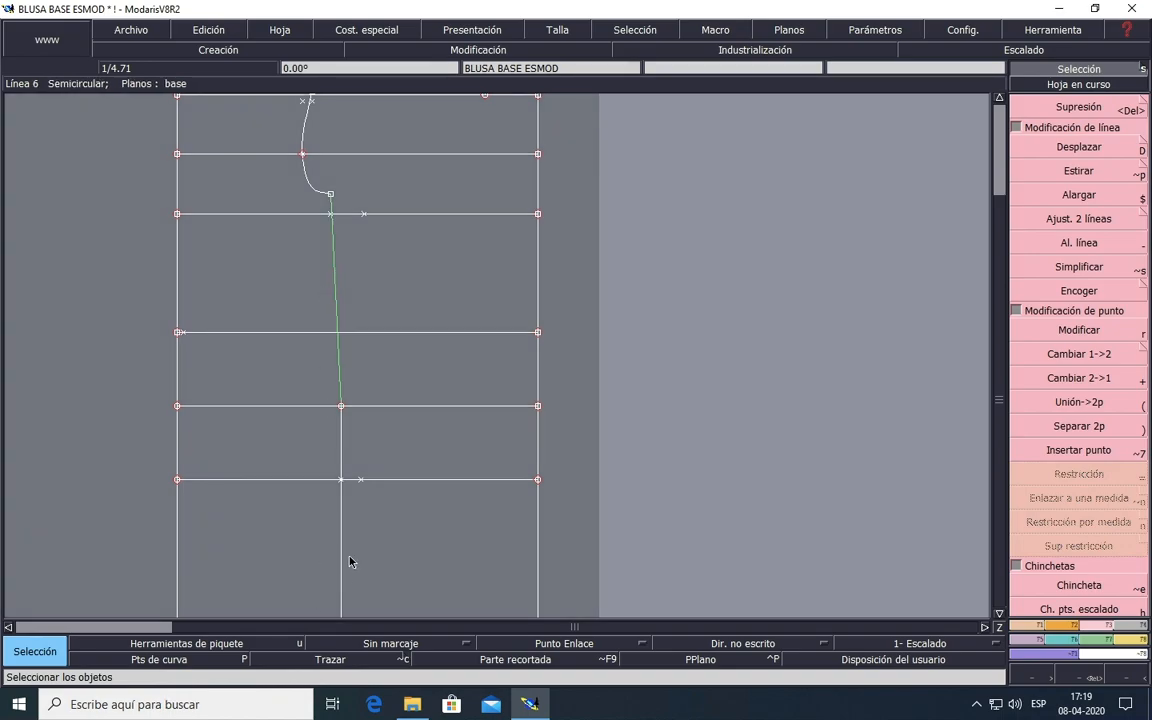
left_click(341, 447)
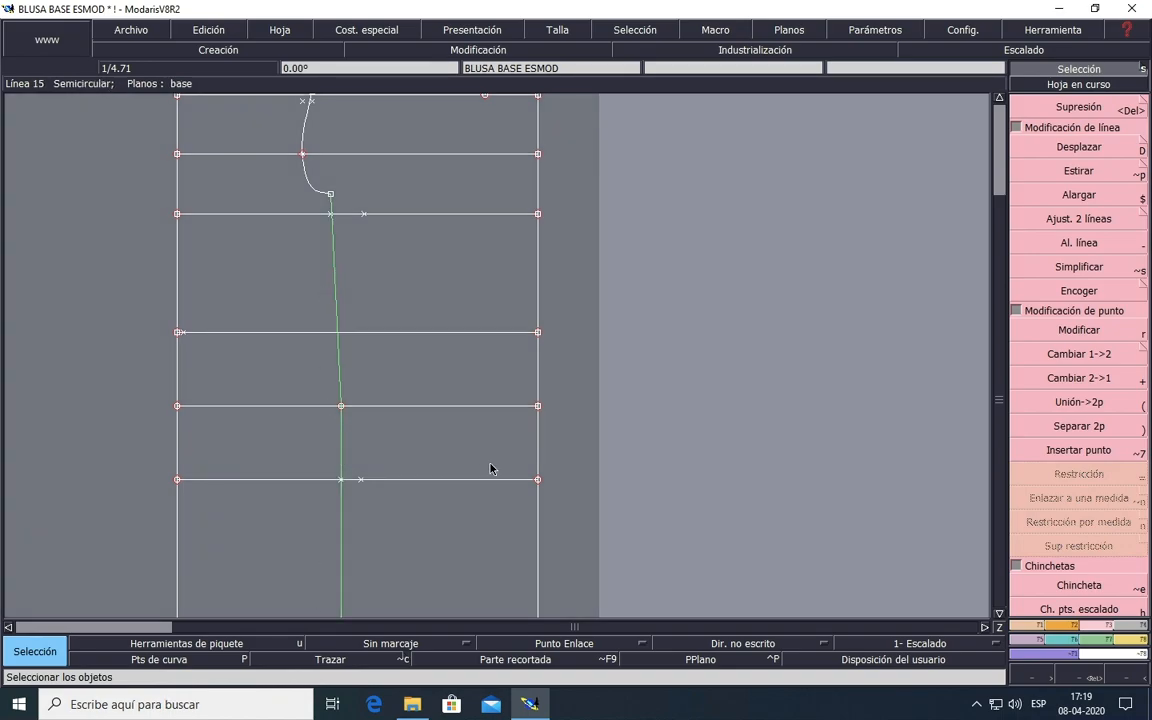
left_click(1081, 108)
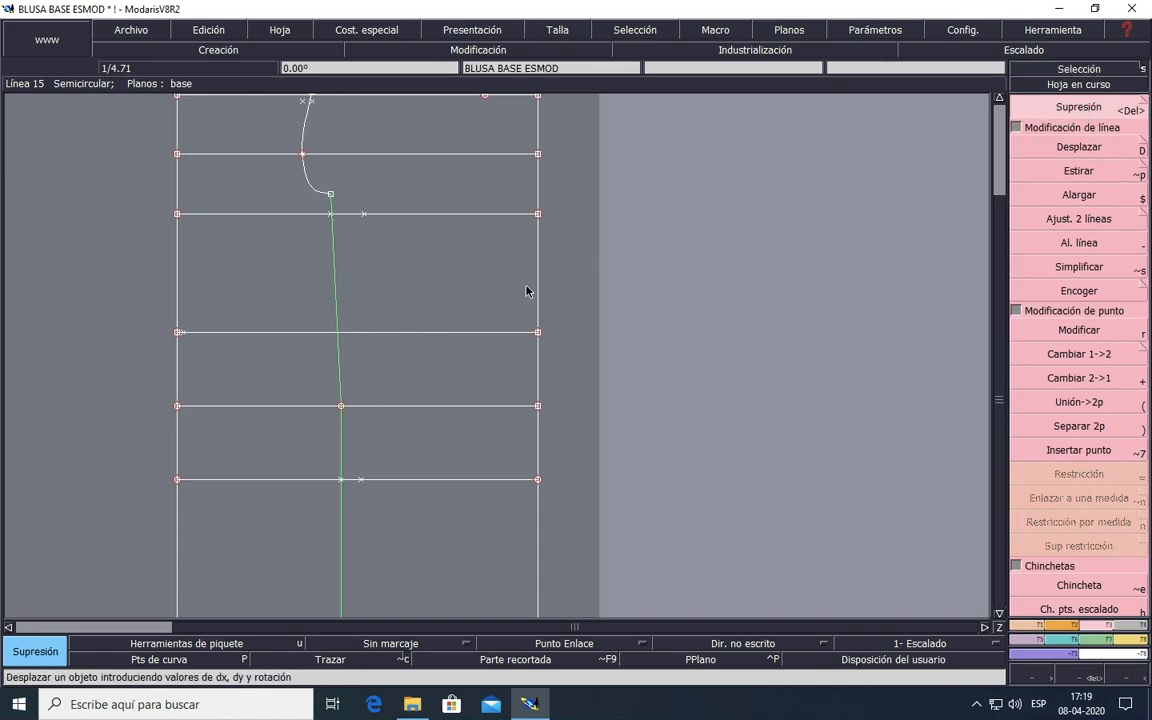
left_click(336, 292)
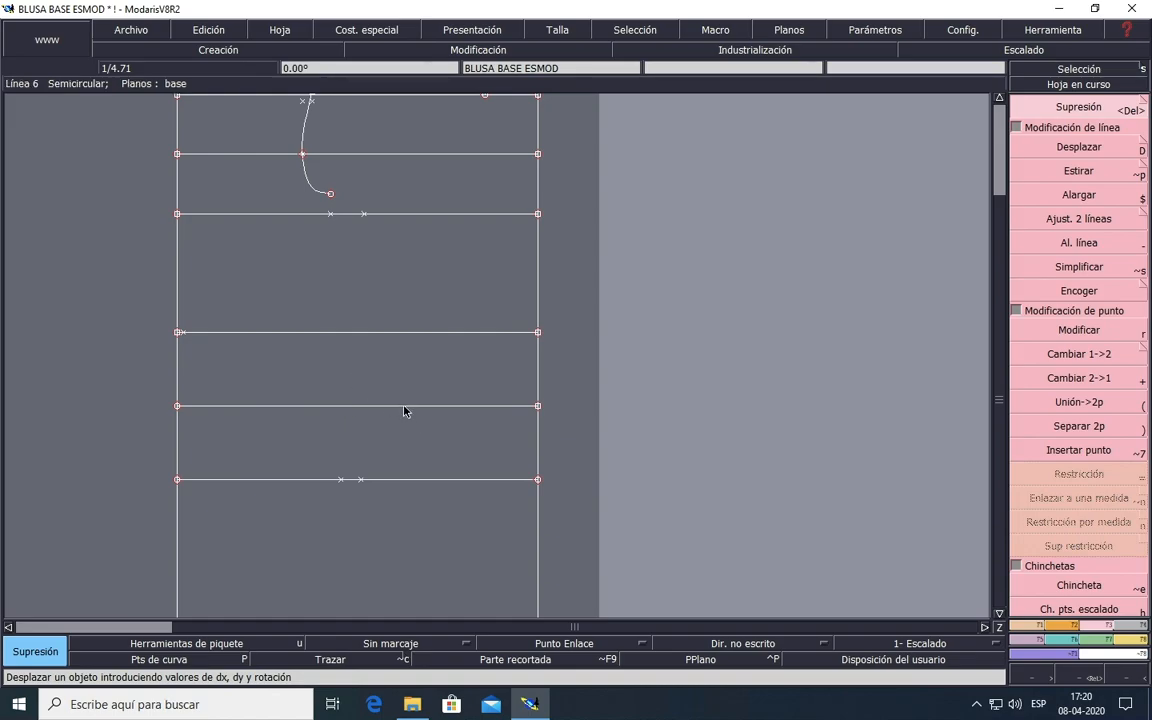
Step: Draw a straight back side seam from the armhole's lower end to the 24.5 cm point on the hip line
left_click(1036, 628)
left_click(1080, 384)
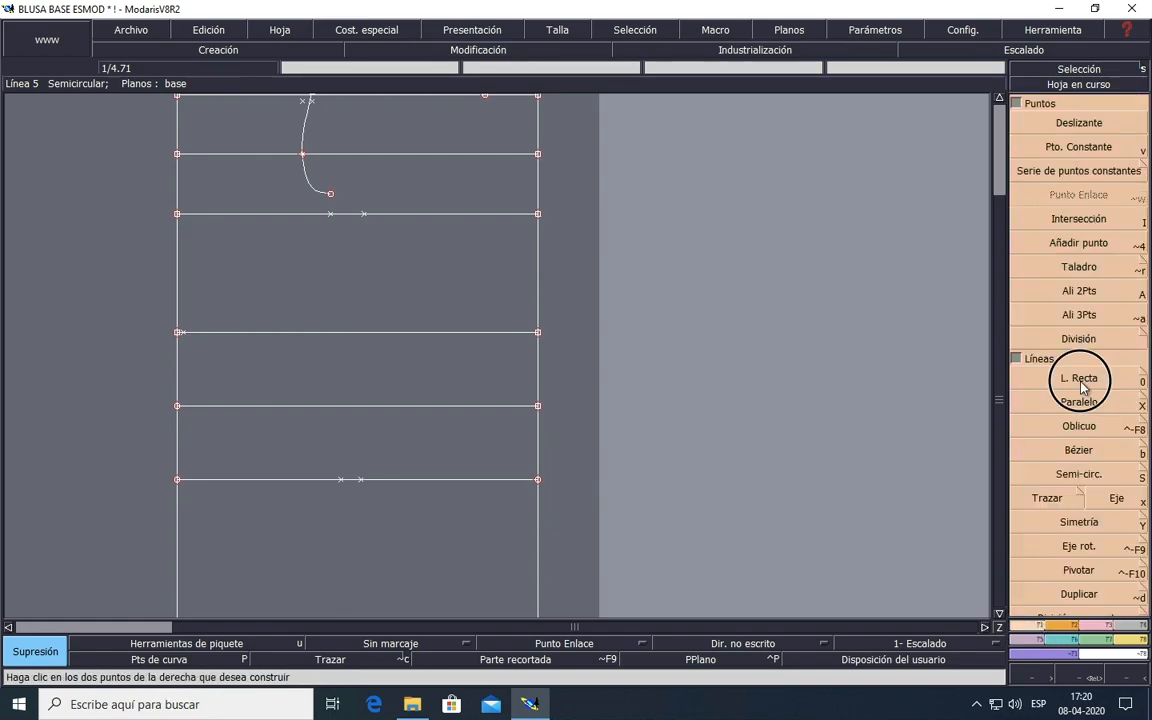
left_click(331, 195)
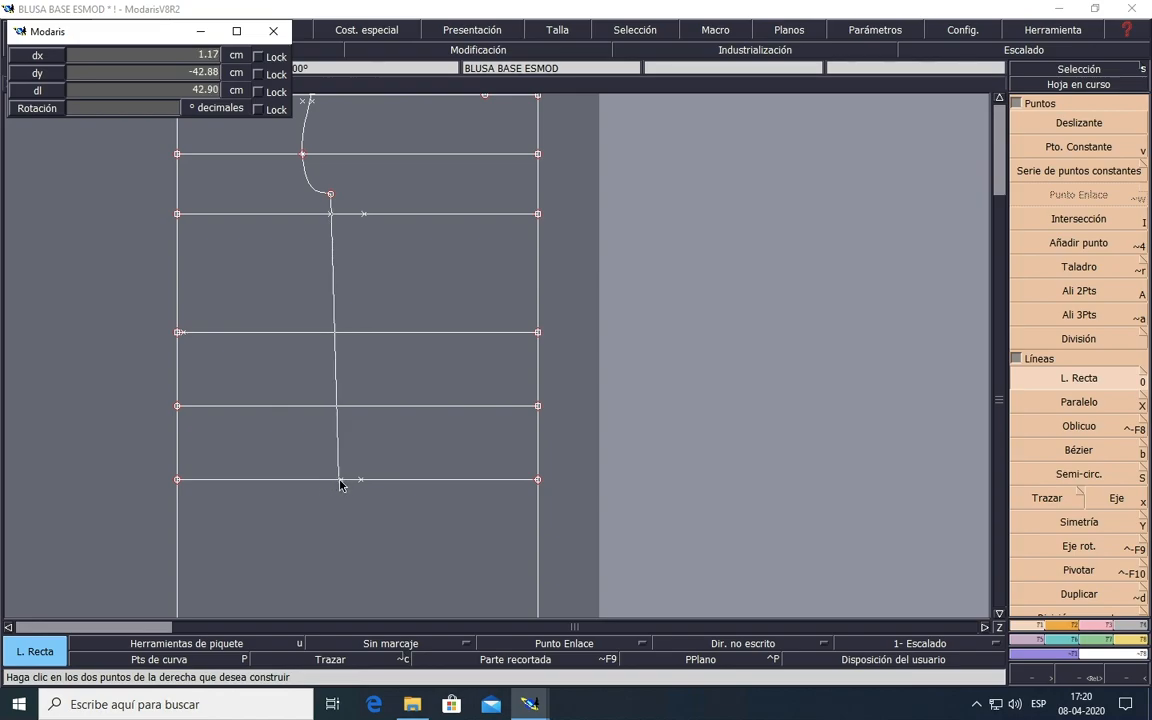
left_click(341, 481)
scroll(341, 487, "up", 1)
scroll(342, 487, "down", 2)
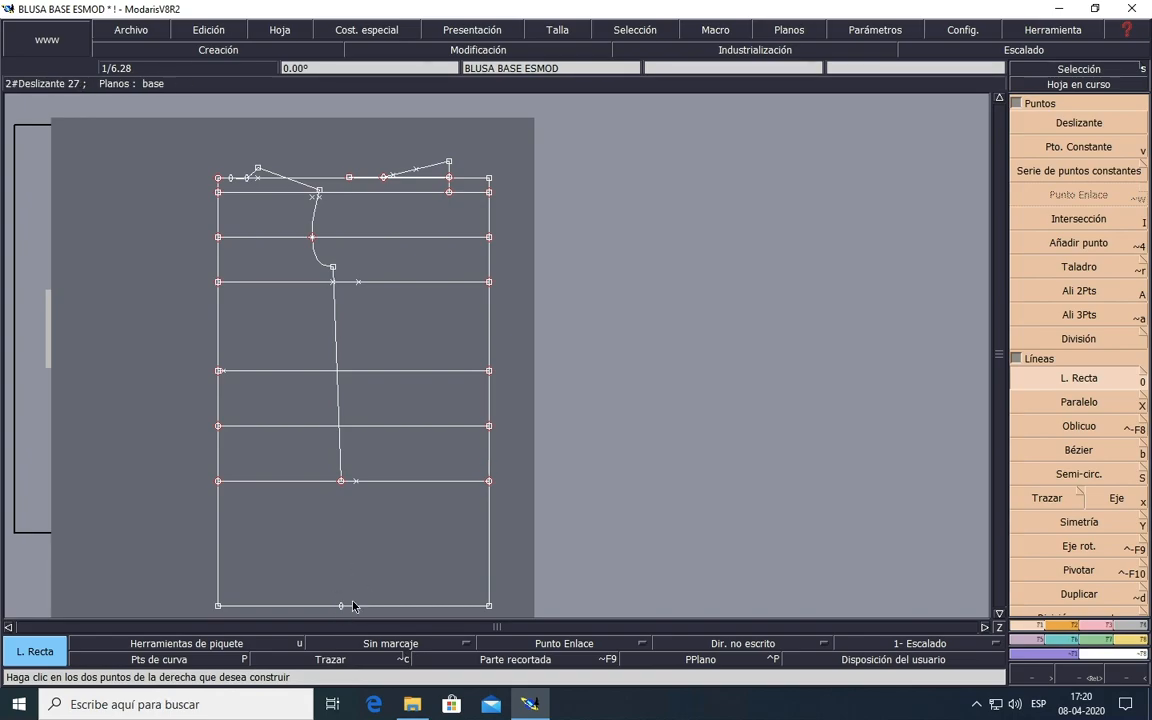
Step: Delete the leftover sliding point on the hem line below the back side seam
left_click(478, 50)
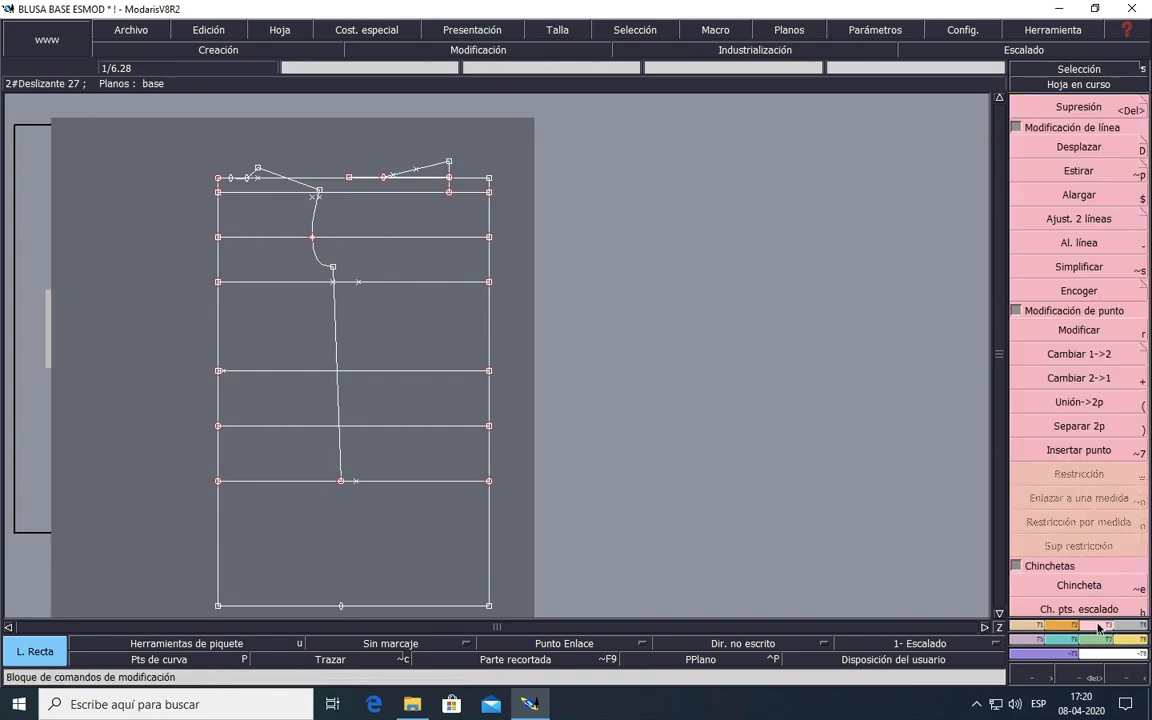
left_click(1079, 68)
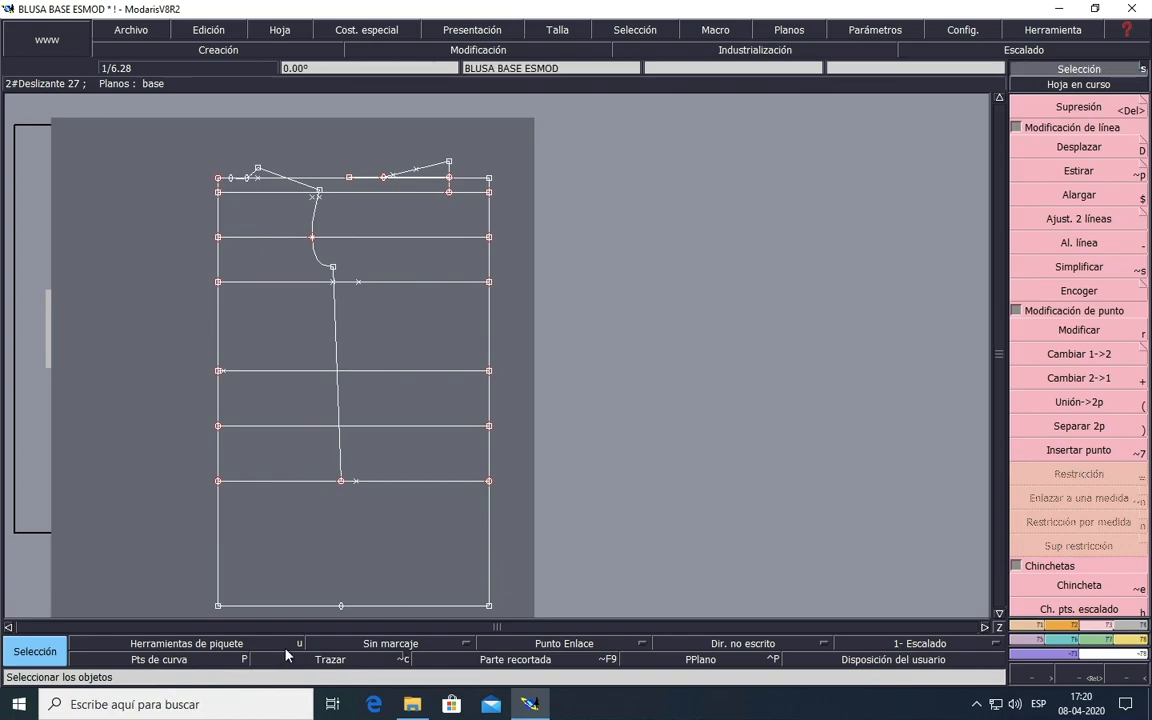
left_click(1062, 106)
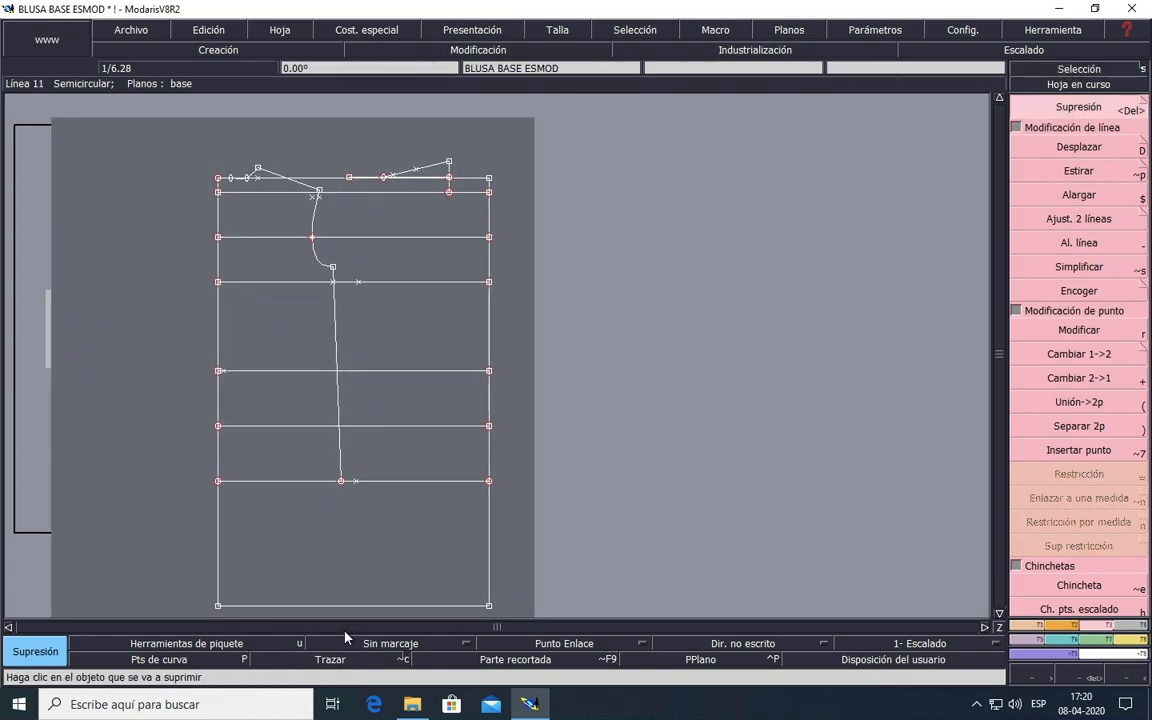
Step: Extend the back side seam with a nearly vertical straight line about 25 cm long from its hip line point to the hem
scroll(366, 612, "down", 1)
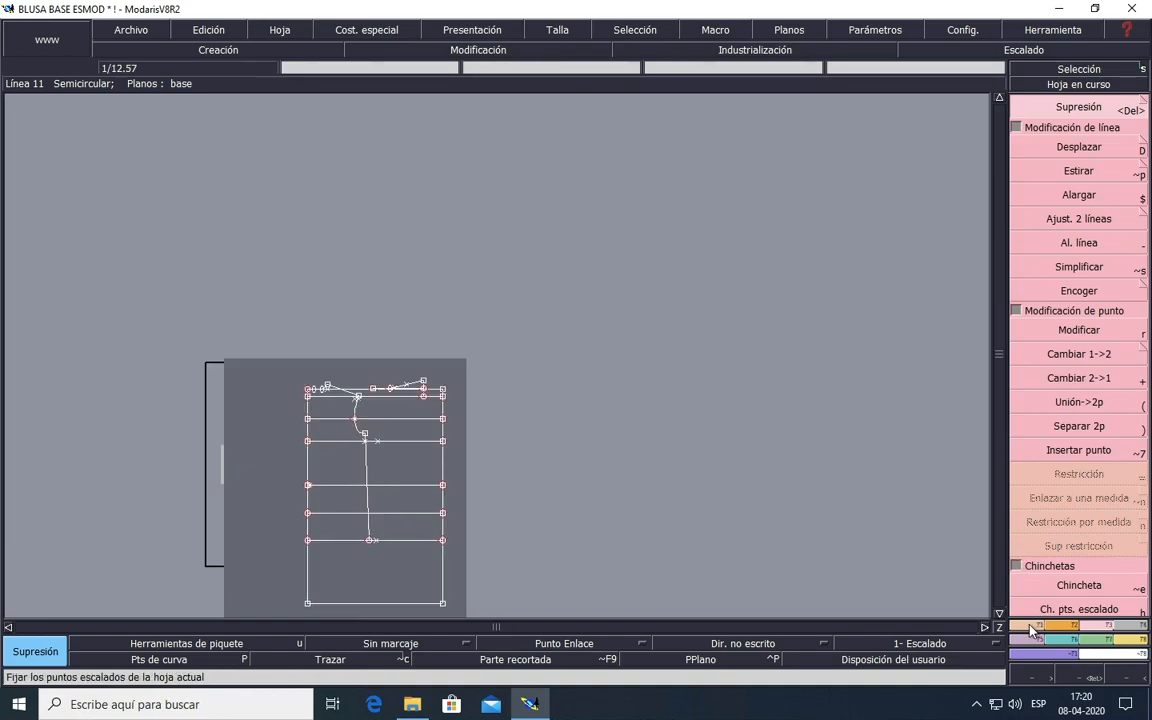
scroll(1052, 567, "up", 5)
left_click(1066, 379)
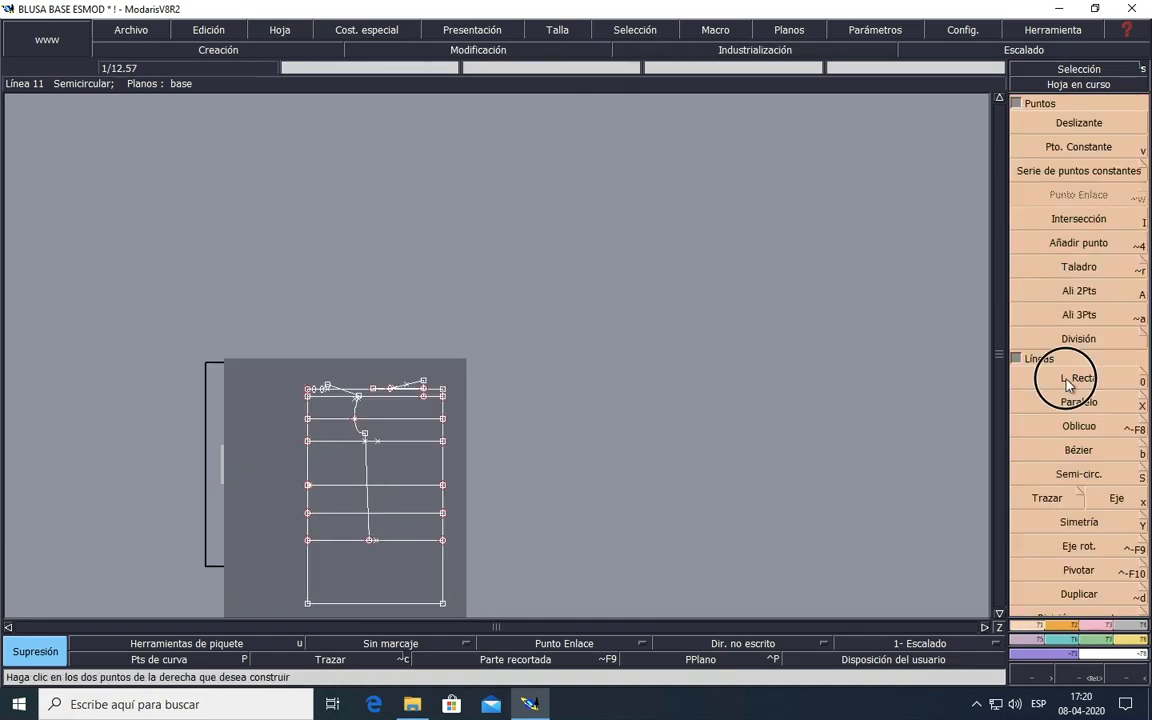
scroll(352, 580, "down", 1)
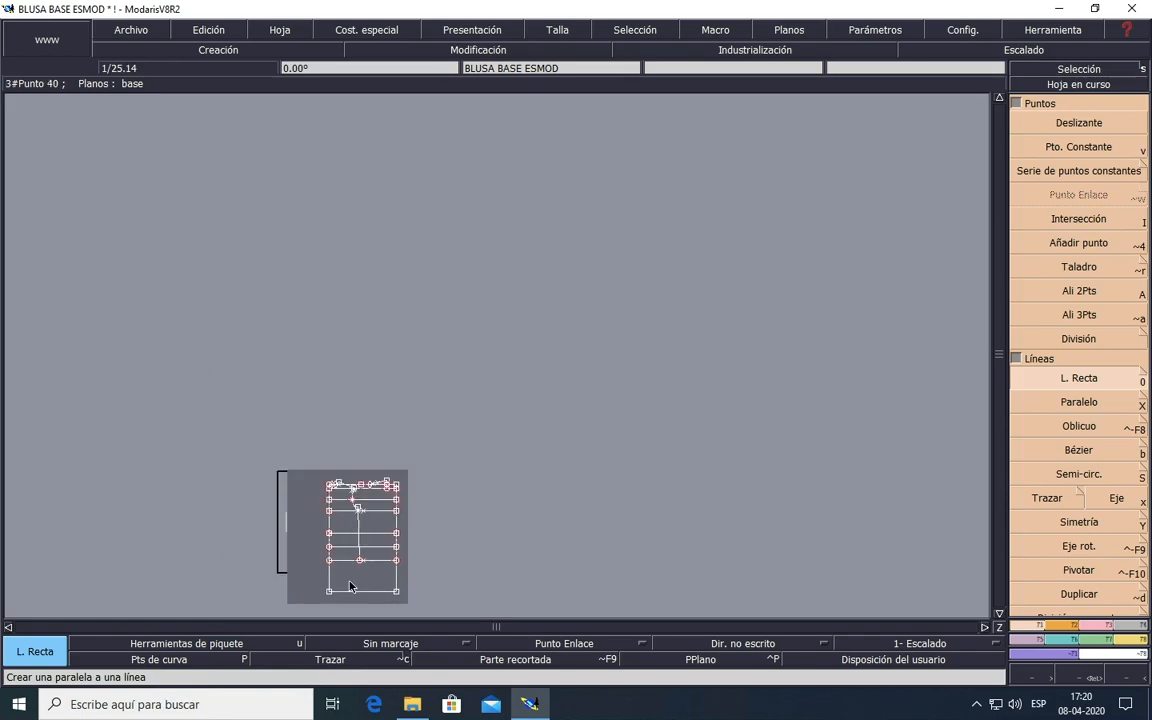
scroll(350, 586, "up", 2)
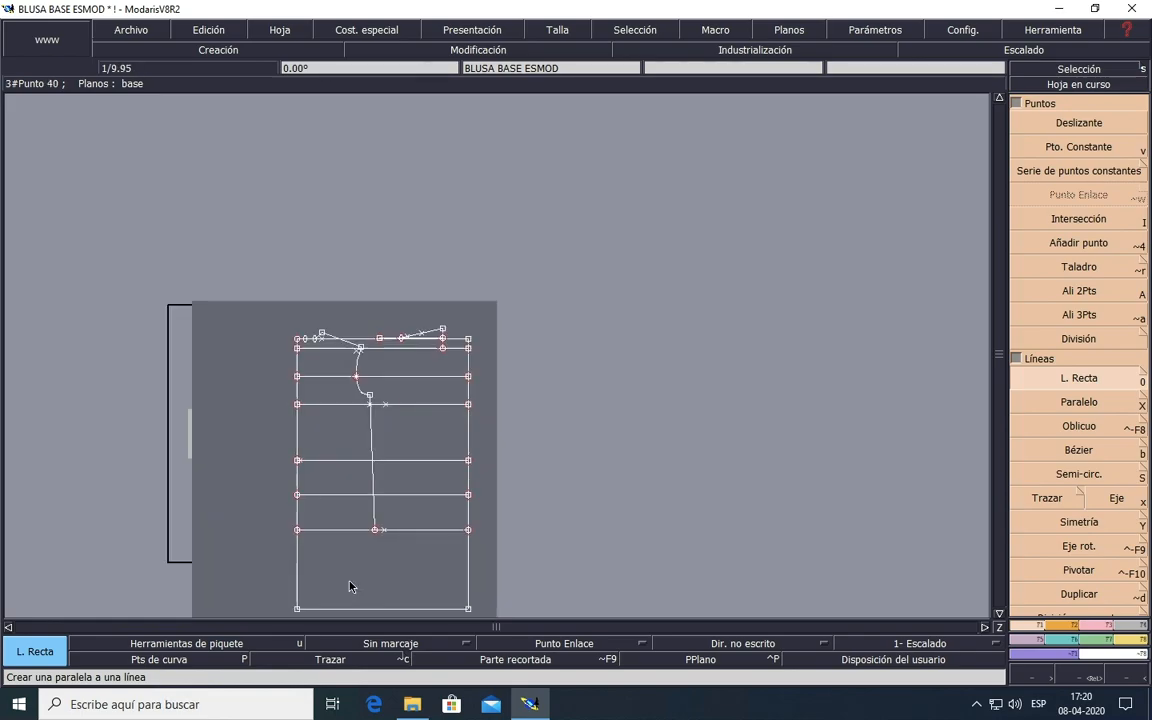
left_click(374, 529)
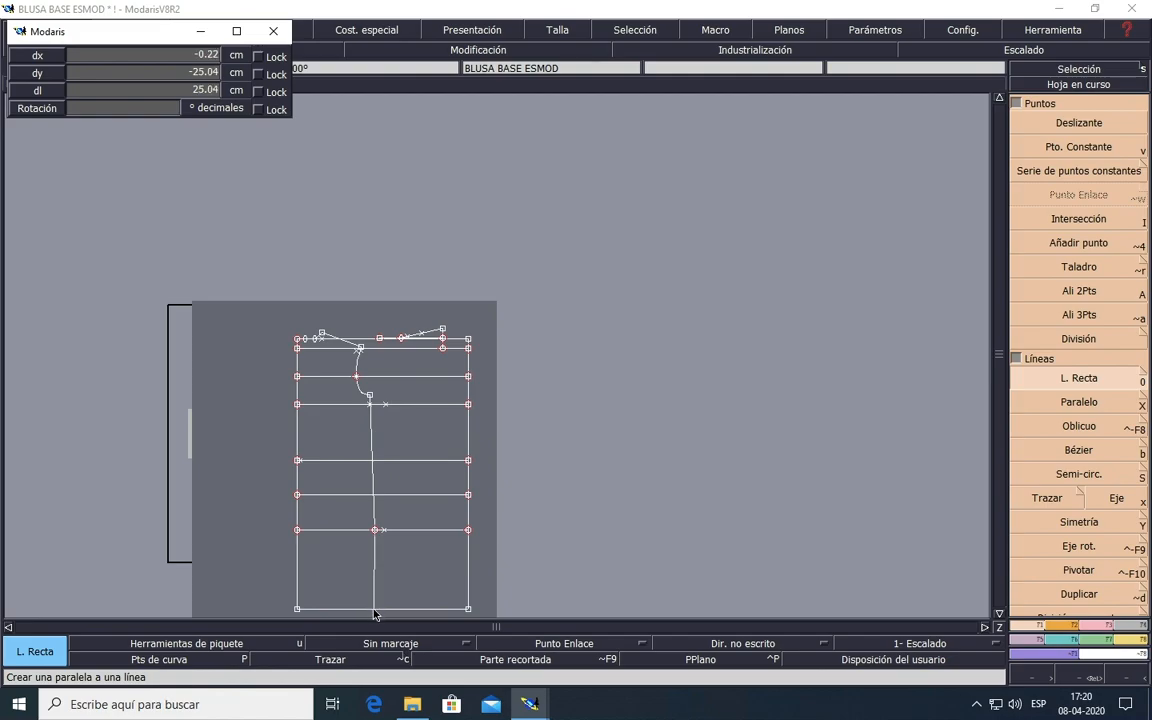
left_click(374, 609)
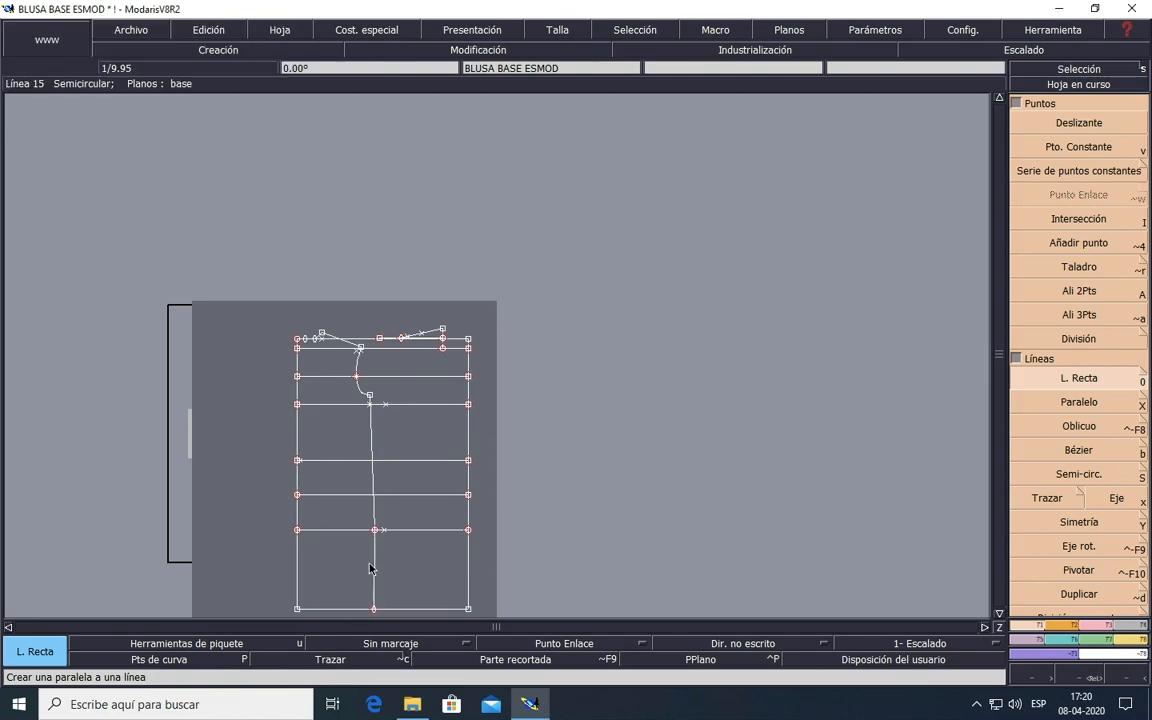
Step: Add a point 9.75 cm from the center front end on the chest line, the horizontal line just below the armhole
scroll(373, 566, "down", 1)
scroll(370, 568, "down", 1)
scroll(371, 570, "up", 8)
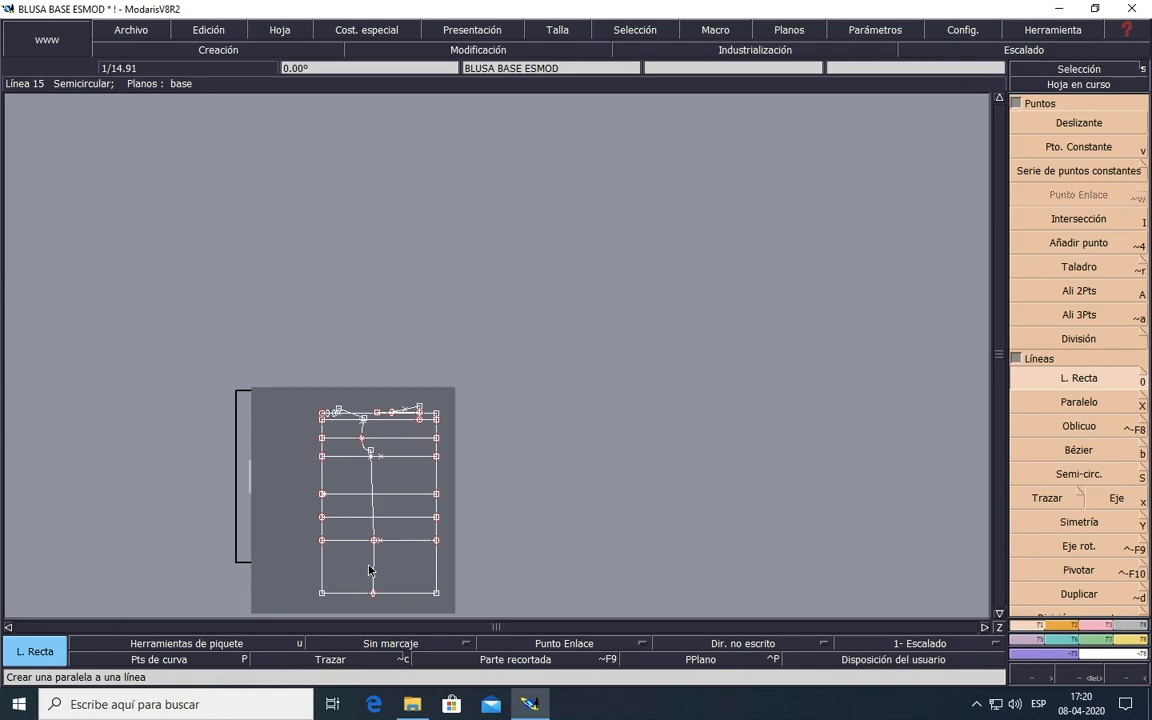
left_click(996, 613)
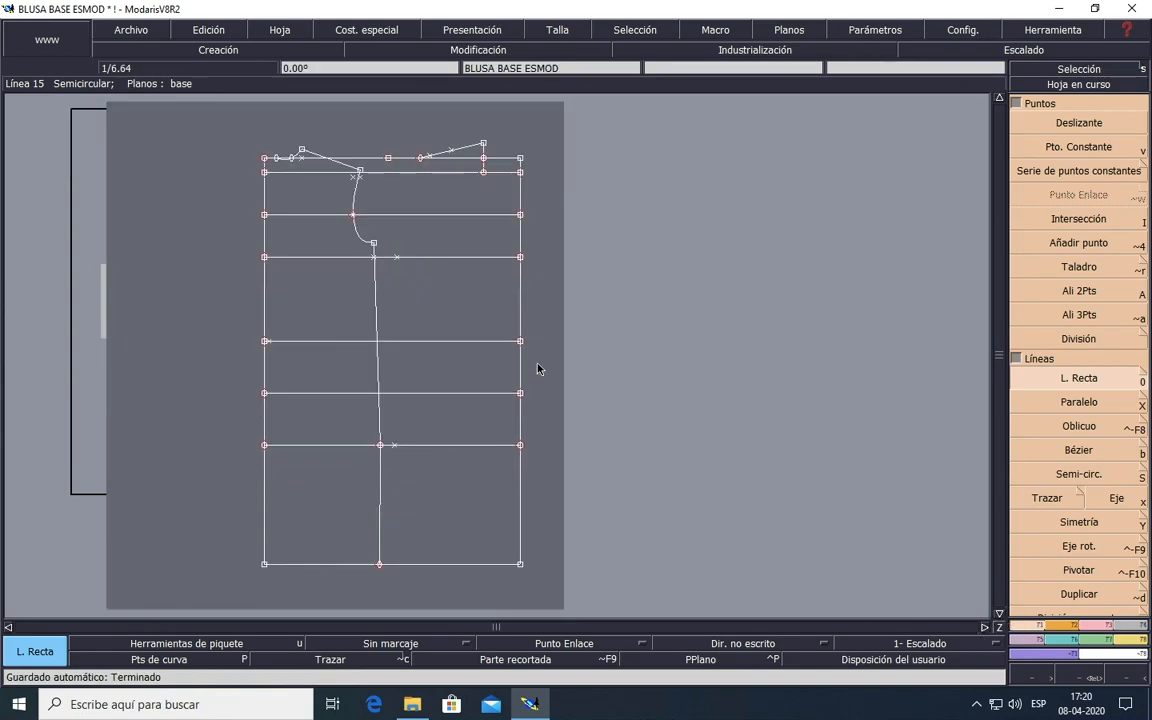
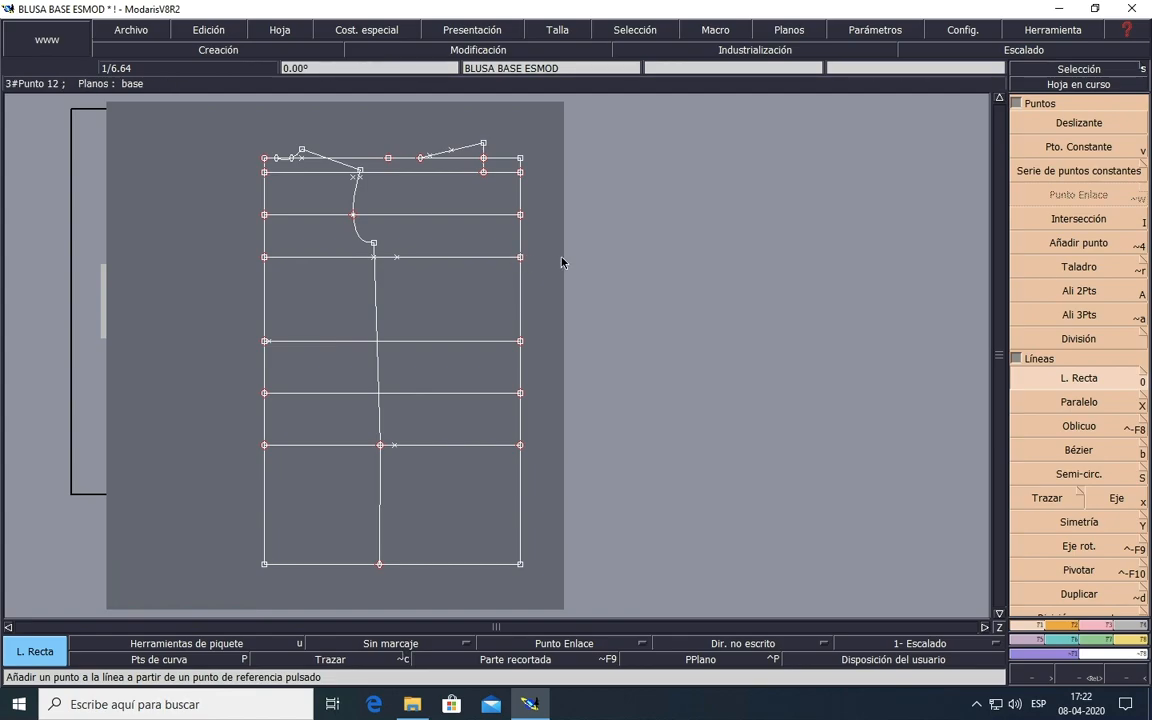
left_click(1100, 245)
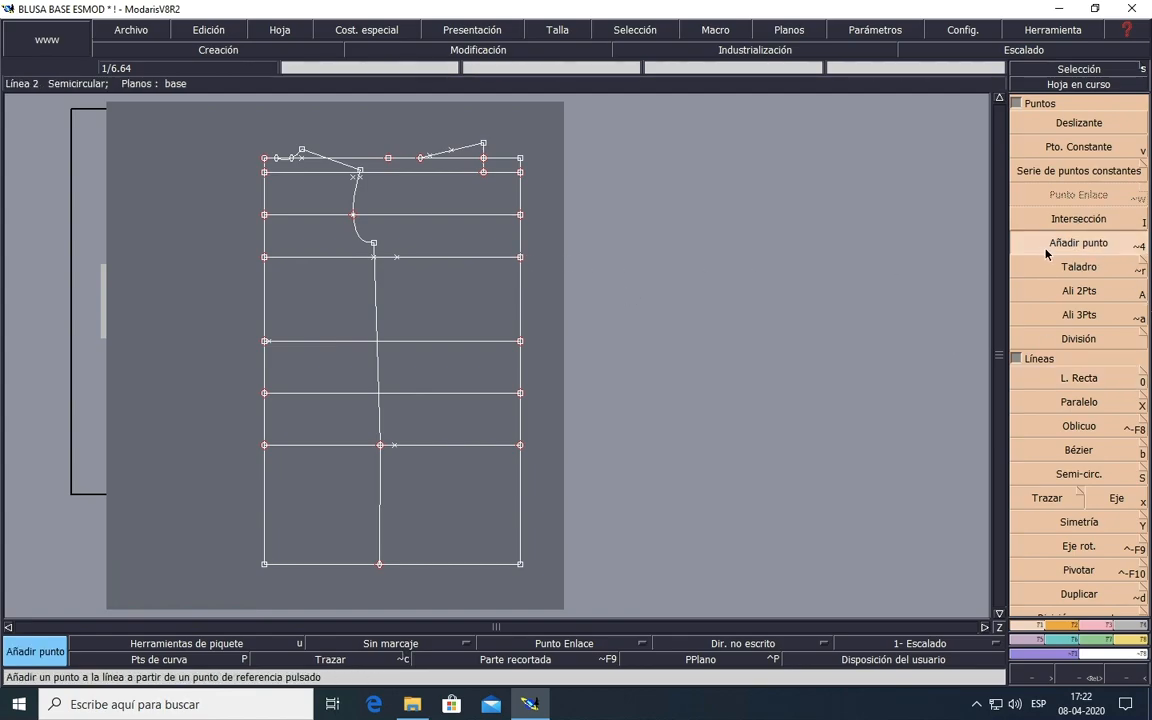
left_click(520, 257)
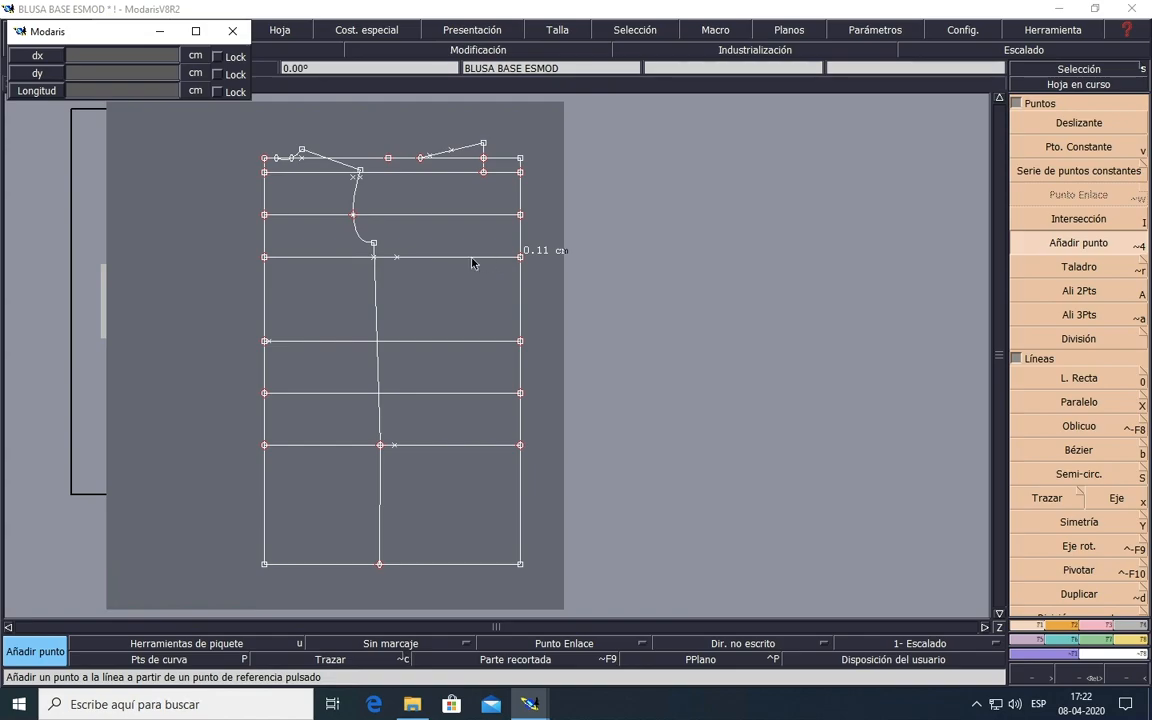
left_click(112, 91)
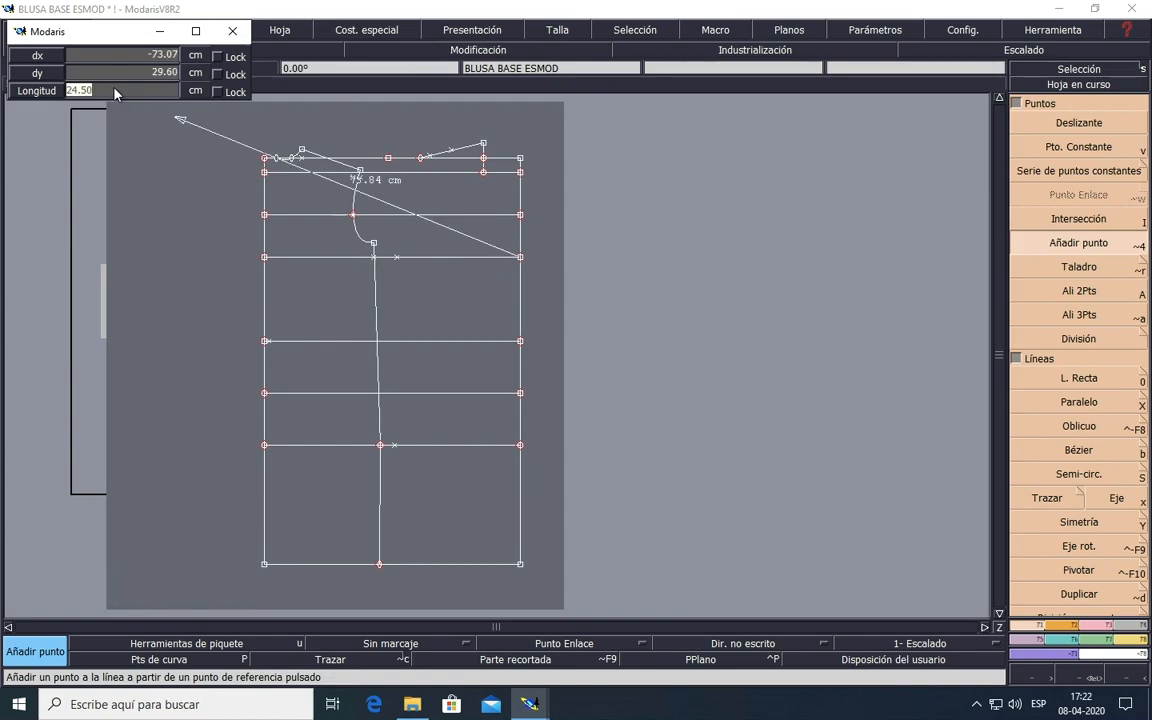
type("9.75")
key("Return")
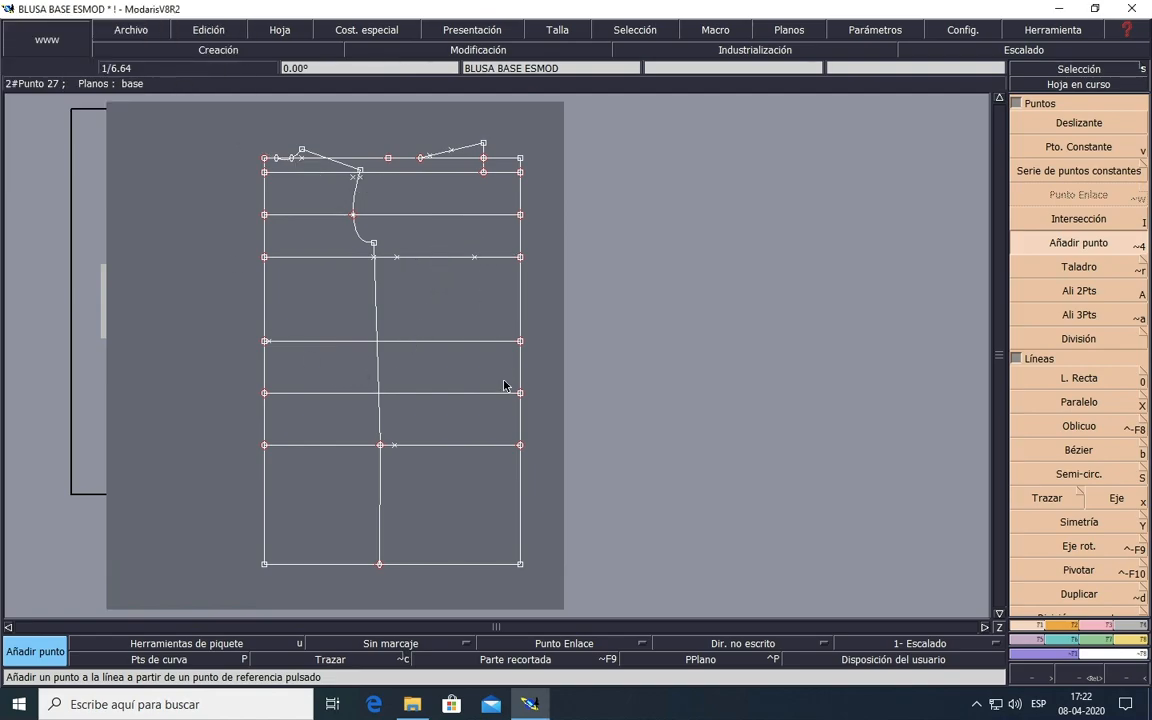
Step: Start adding a point on the hip line, measured from its center front end
left_click(520, 445)
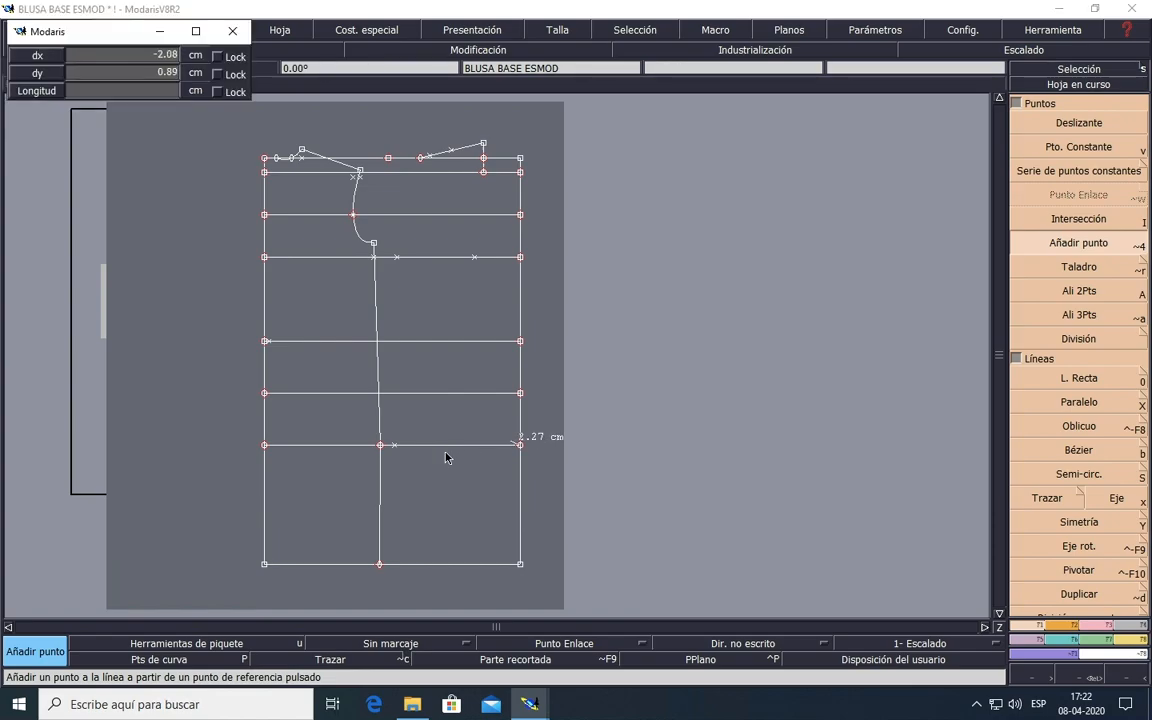
Step: Add a point on the horizontal line just above the hem, at a length of 9.75 cm from its centre-front end
left_click(165, 93)
type("9.75")
key("Return")
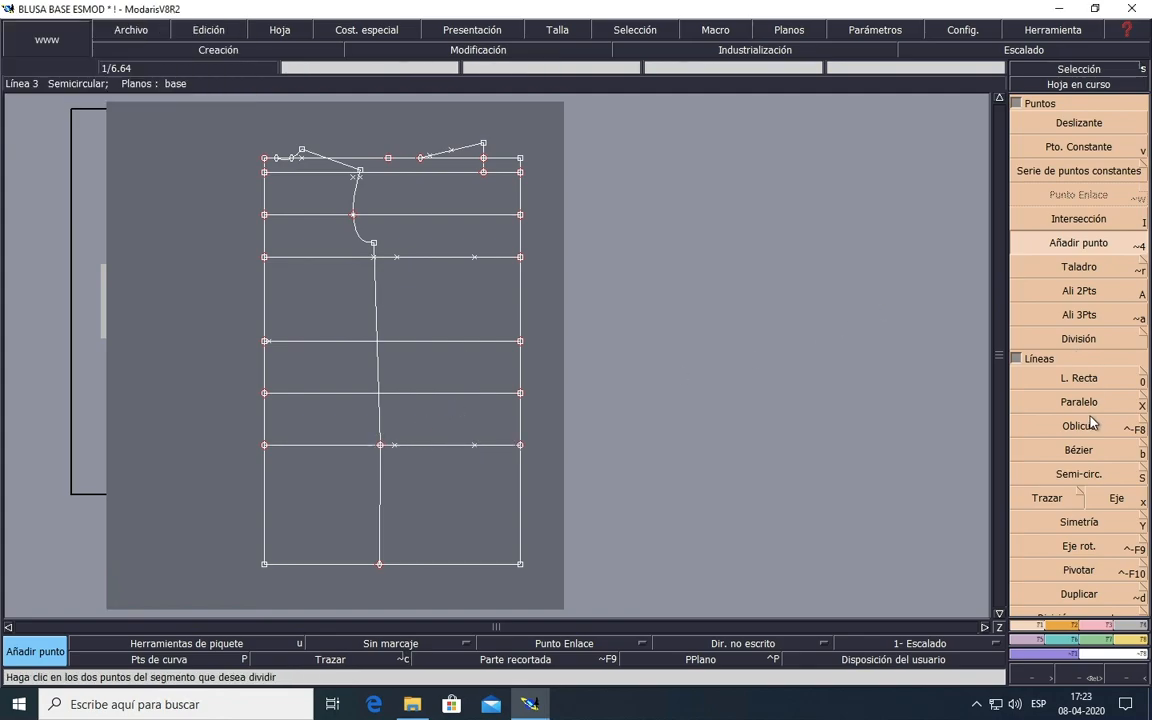
Step: Draw a straight line from the new point up to the matching marked point on the bust line
left_click(1073, 381)
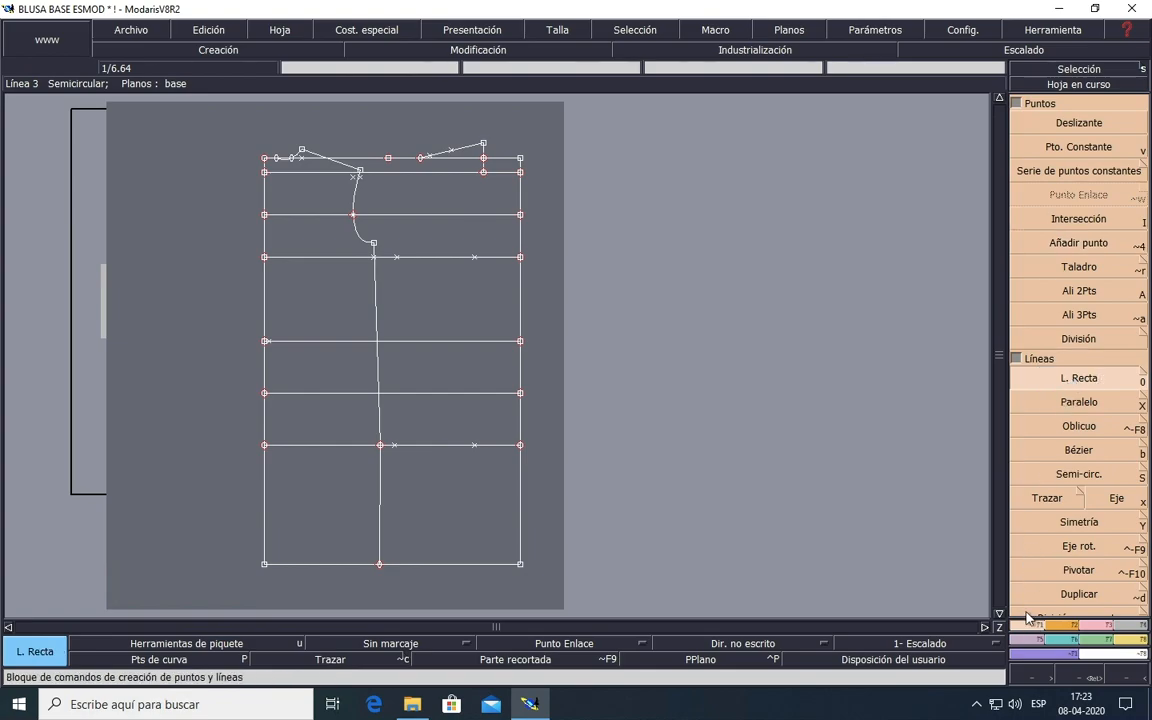
left_click(475, 447)
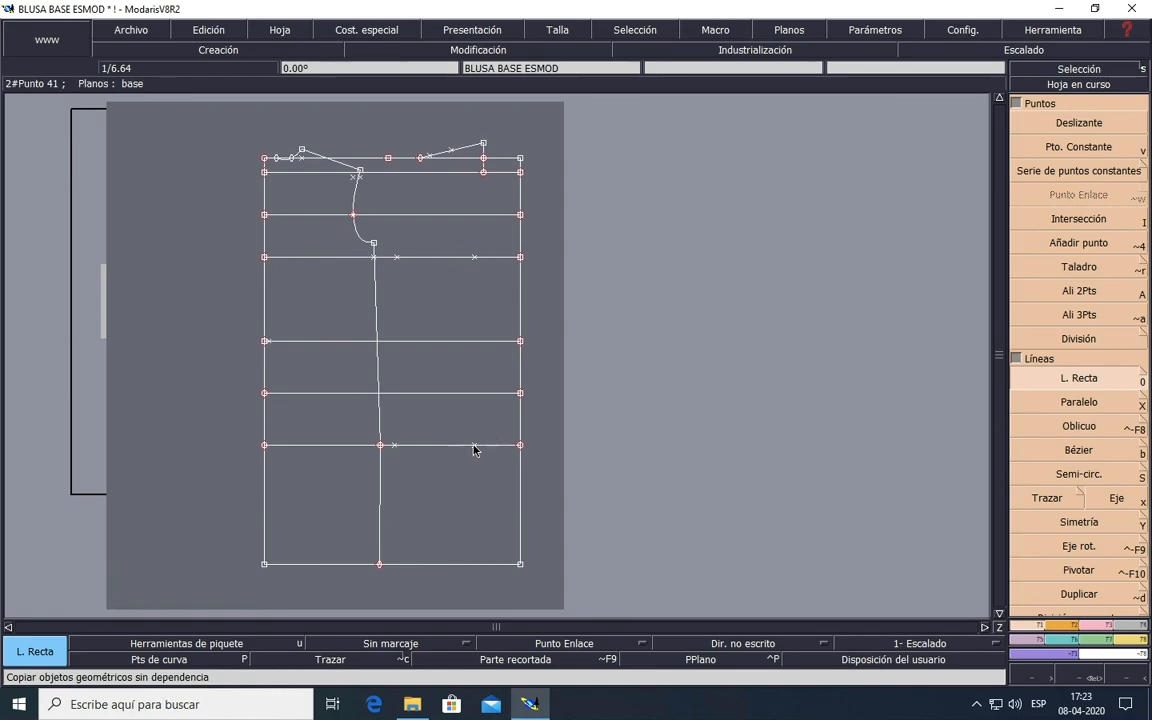
left_click(474, 257)
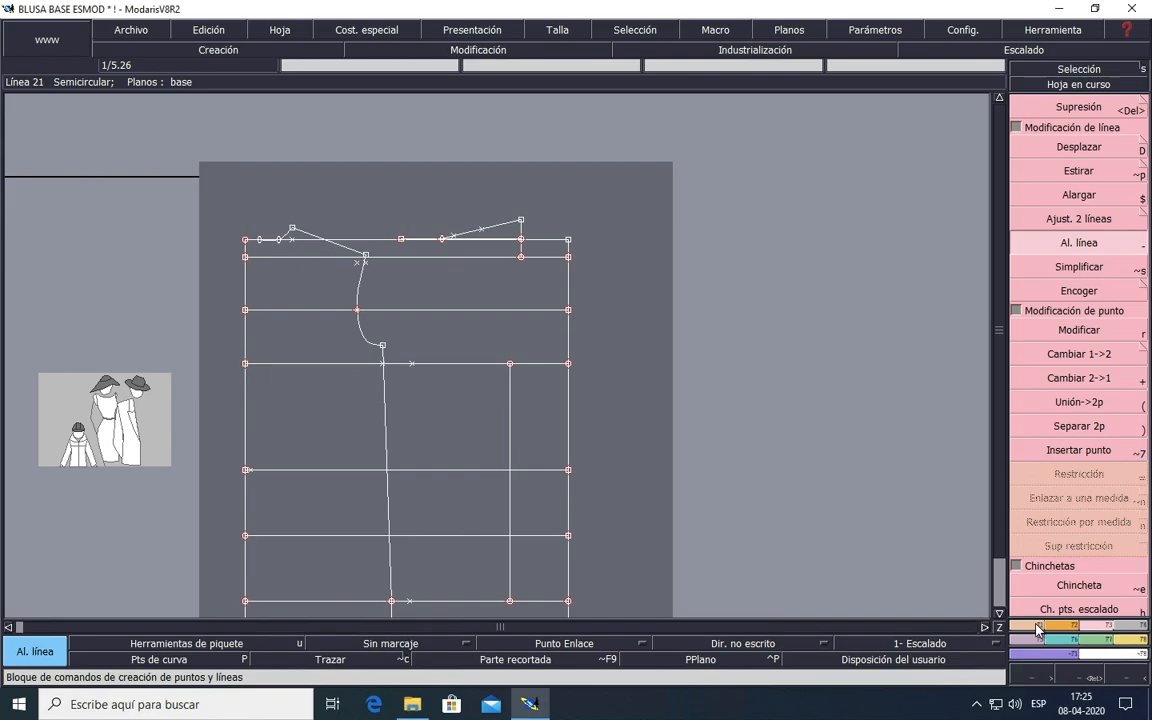
left_click(1035, 626)
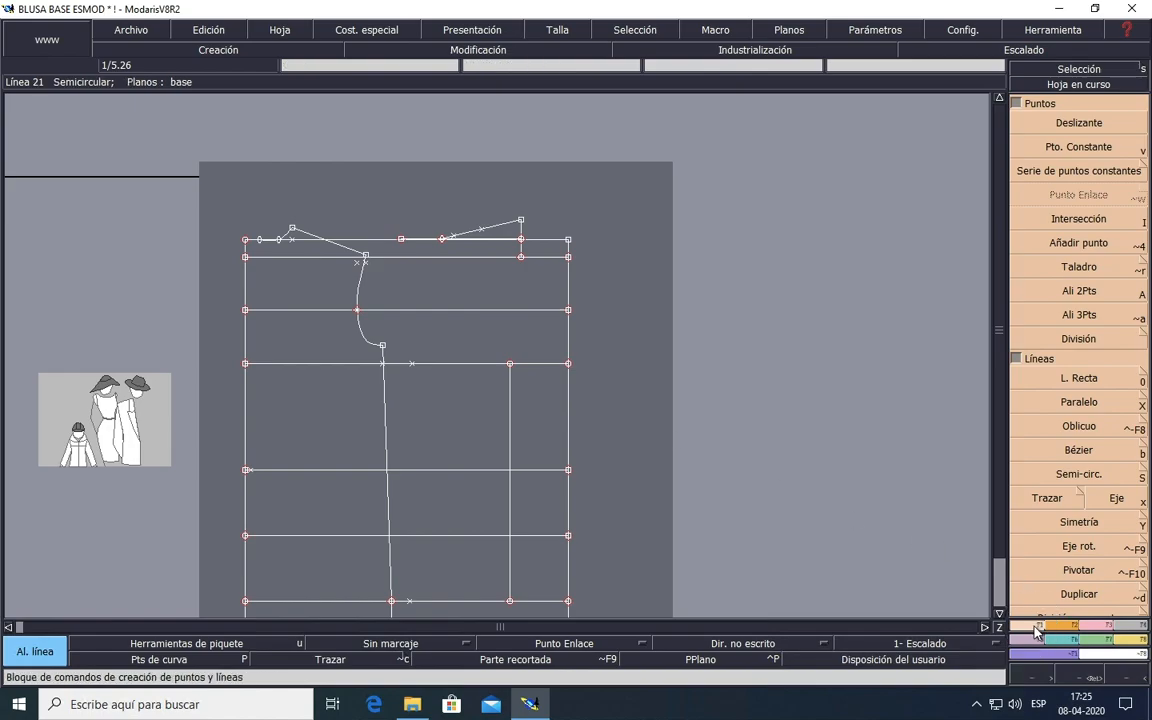
left_click(1083, 381)
left_click(1083, 381)
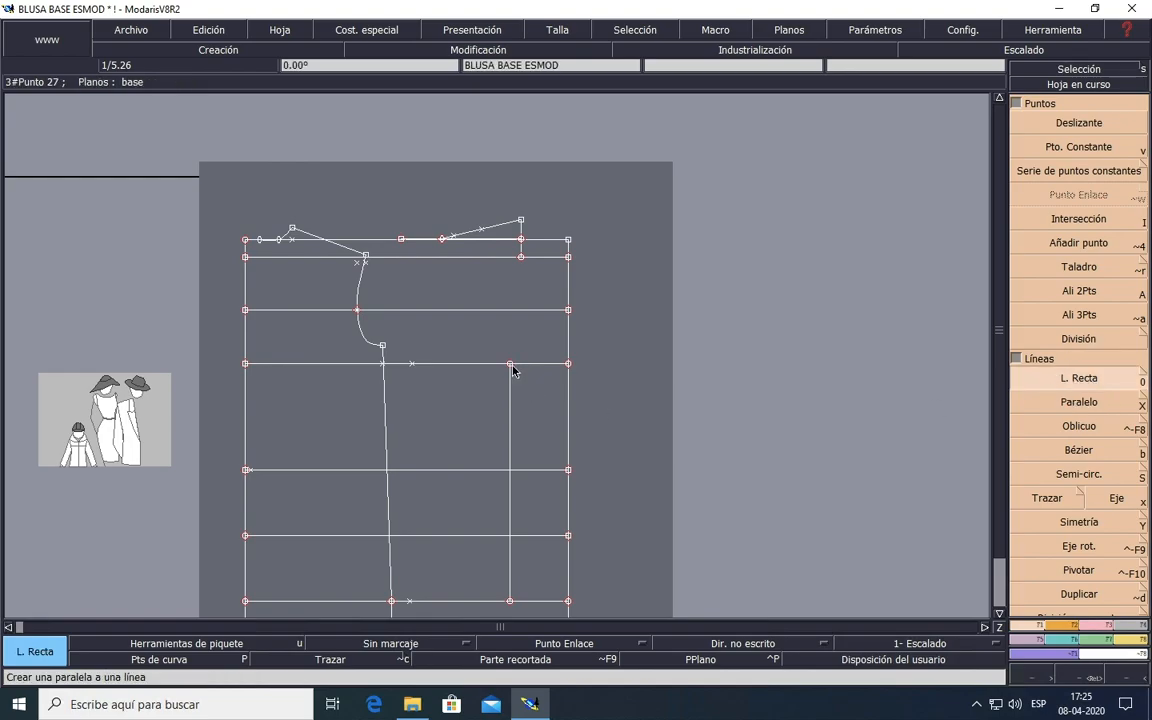
left_click(511, 365)
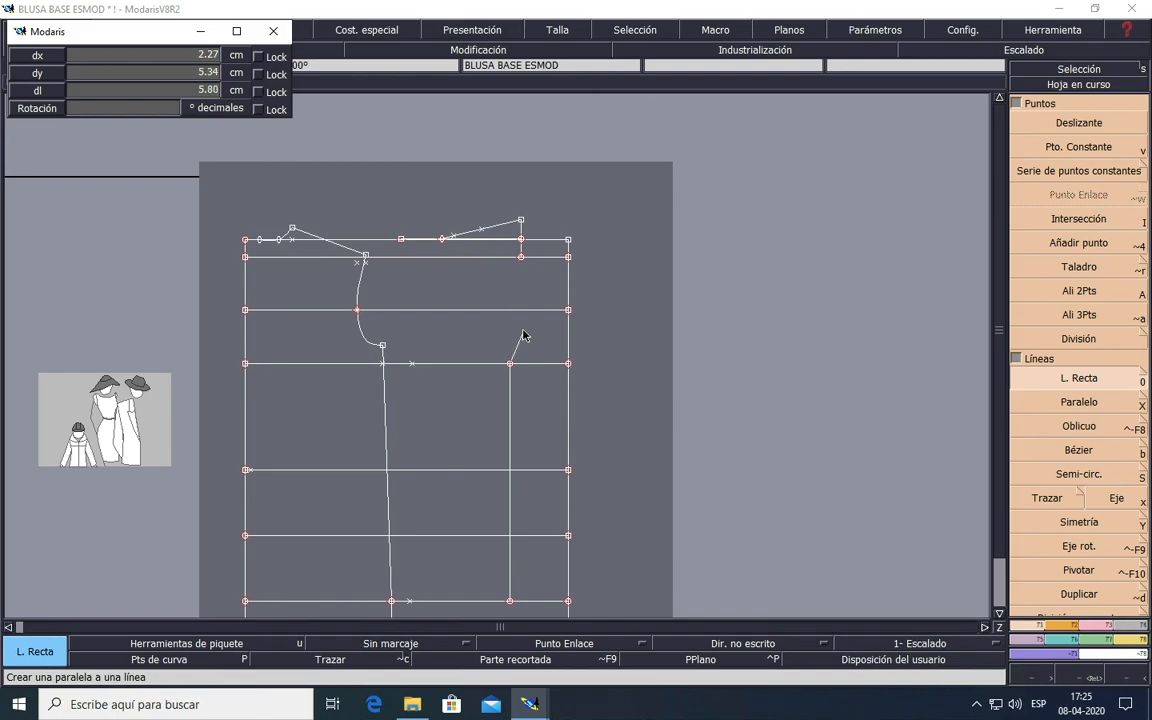
left_click(522, 330)
key("ctrl+z")
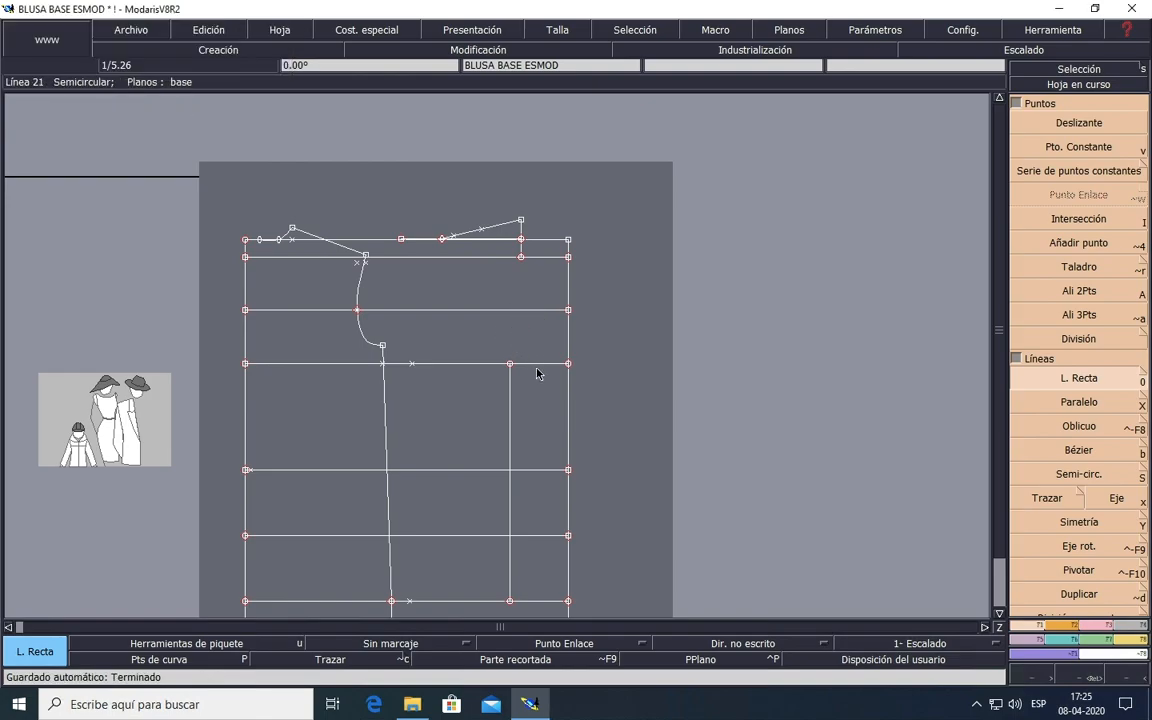
Step: Lengthen the vertical dart line beyond the bust line so its upper end meets the next horizontal line above
left_click(1093, 627)
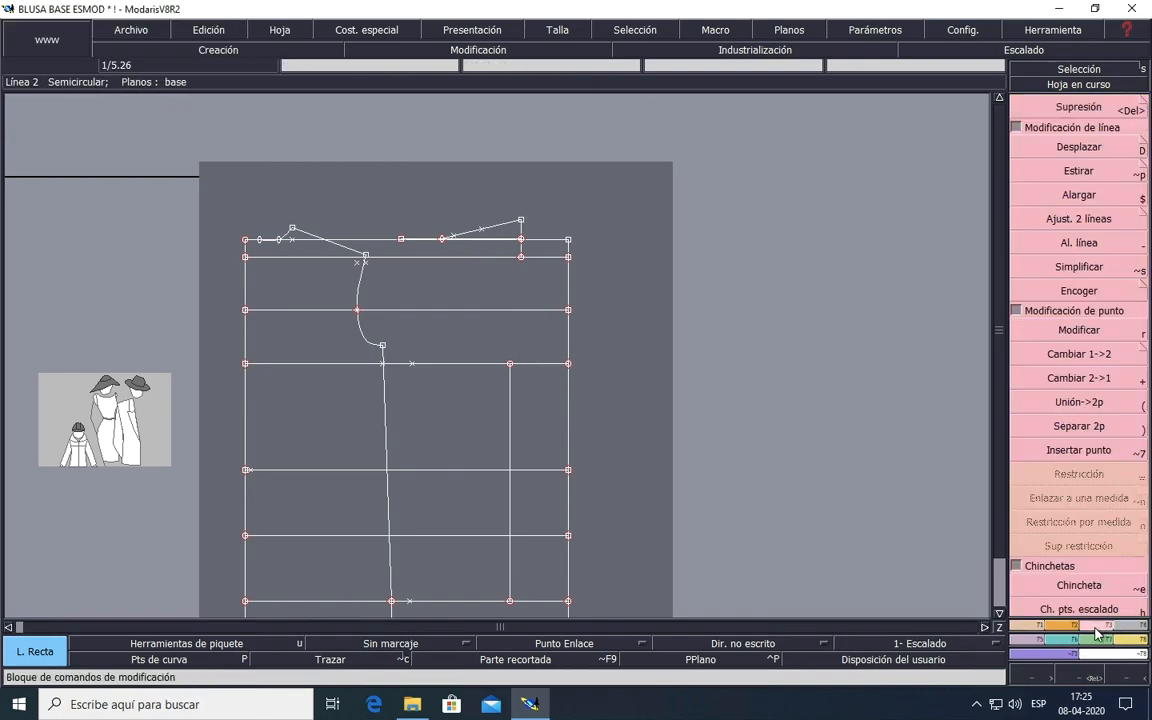
left_click(1080, 248)
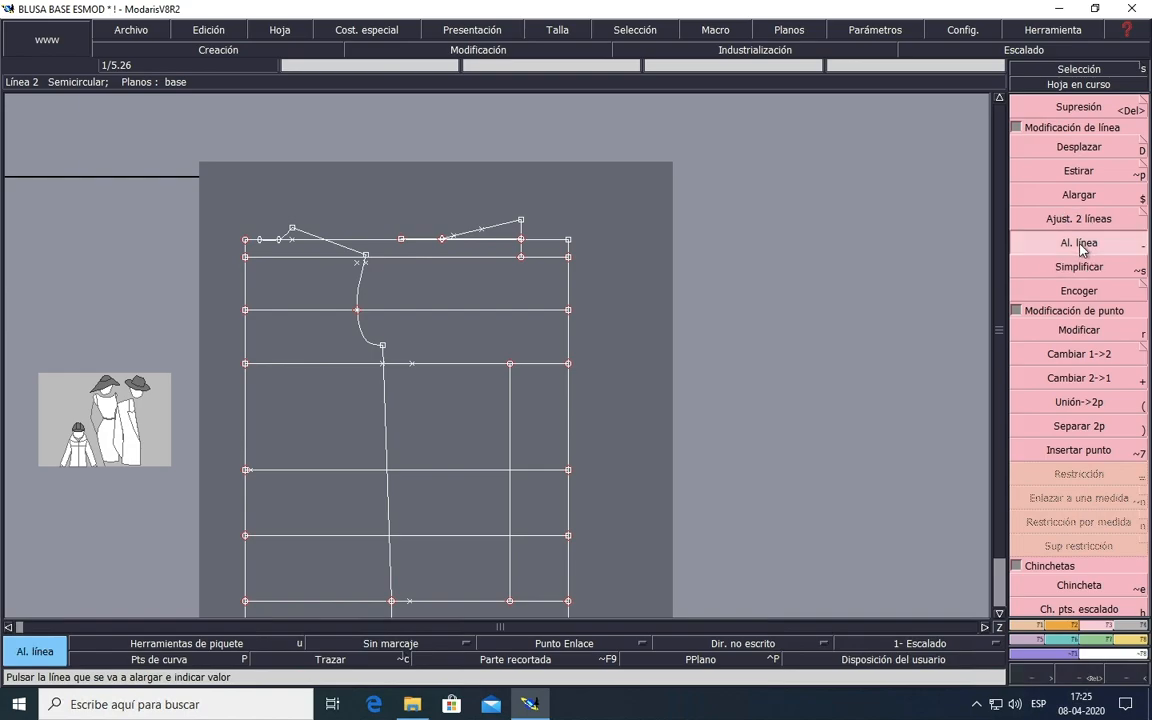
left_click(515, 357)
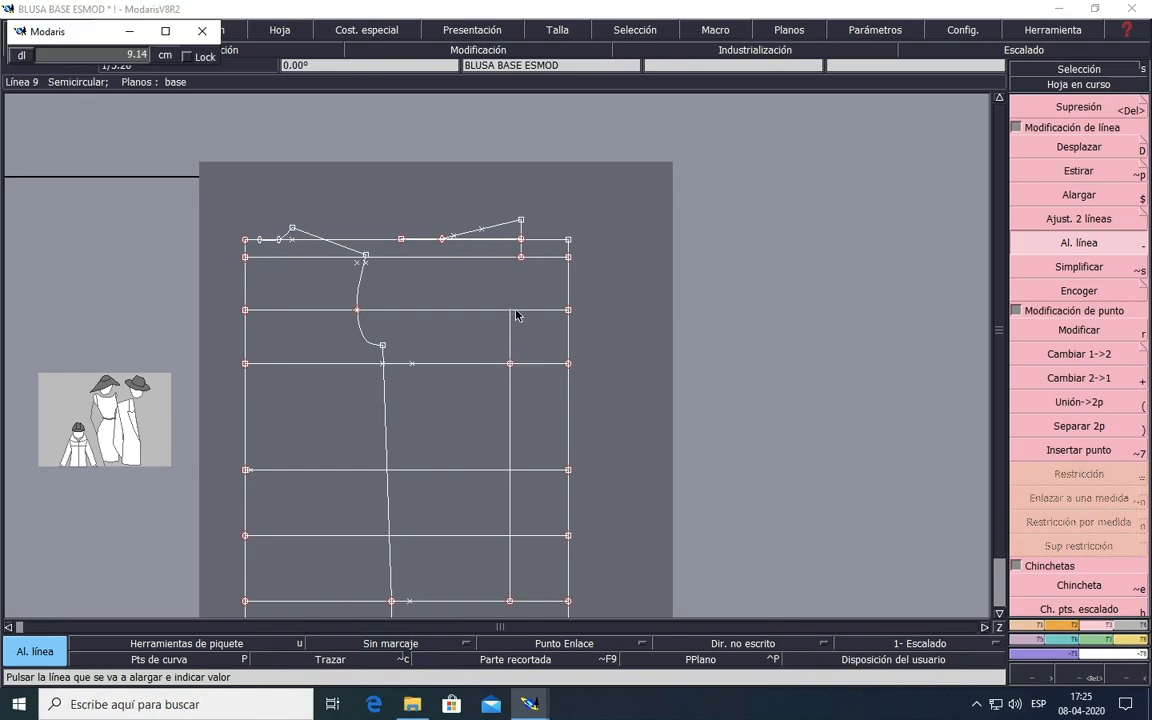
scroll(516, 315, "up", 1)
scroll(515, 311, "up", 1)
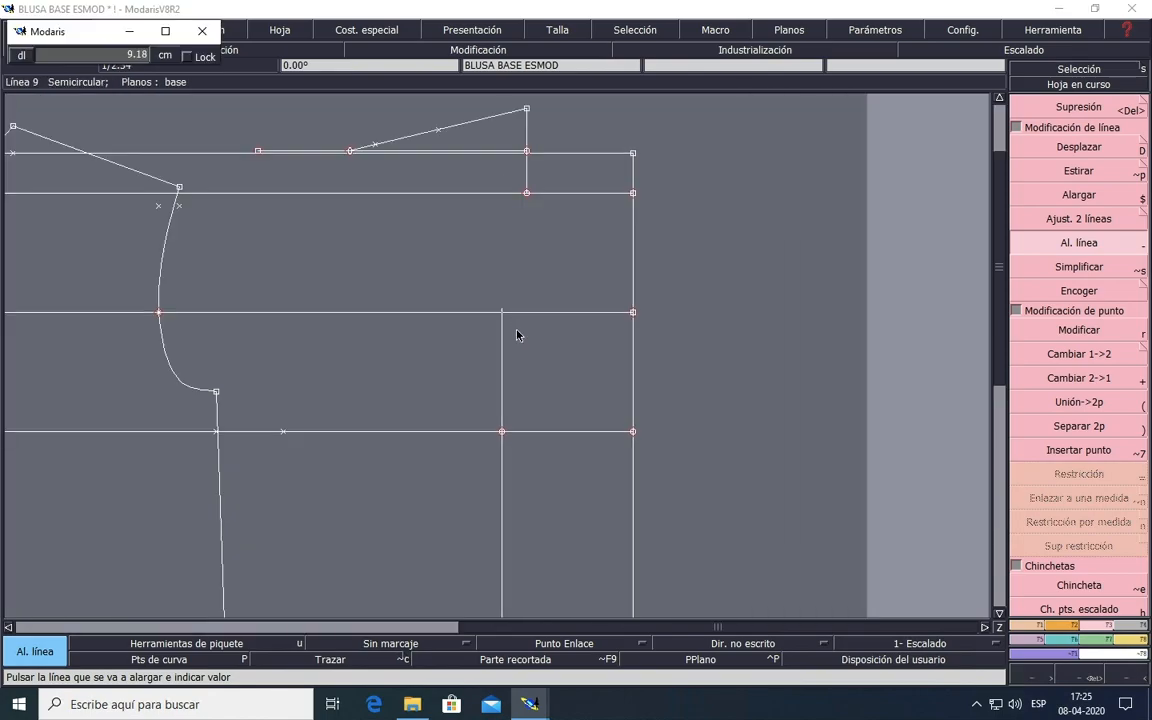
left_click(515, 316)
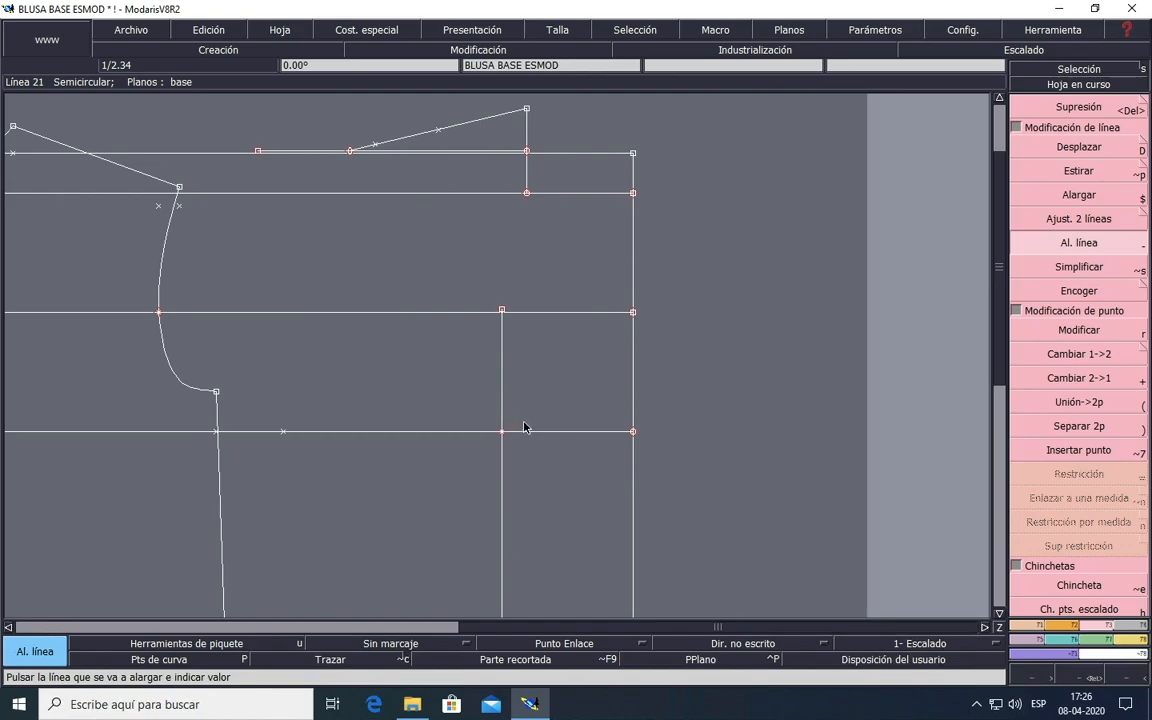
left_click(505, 450)
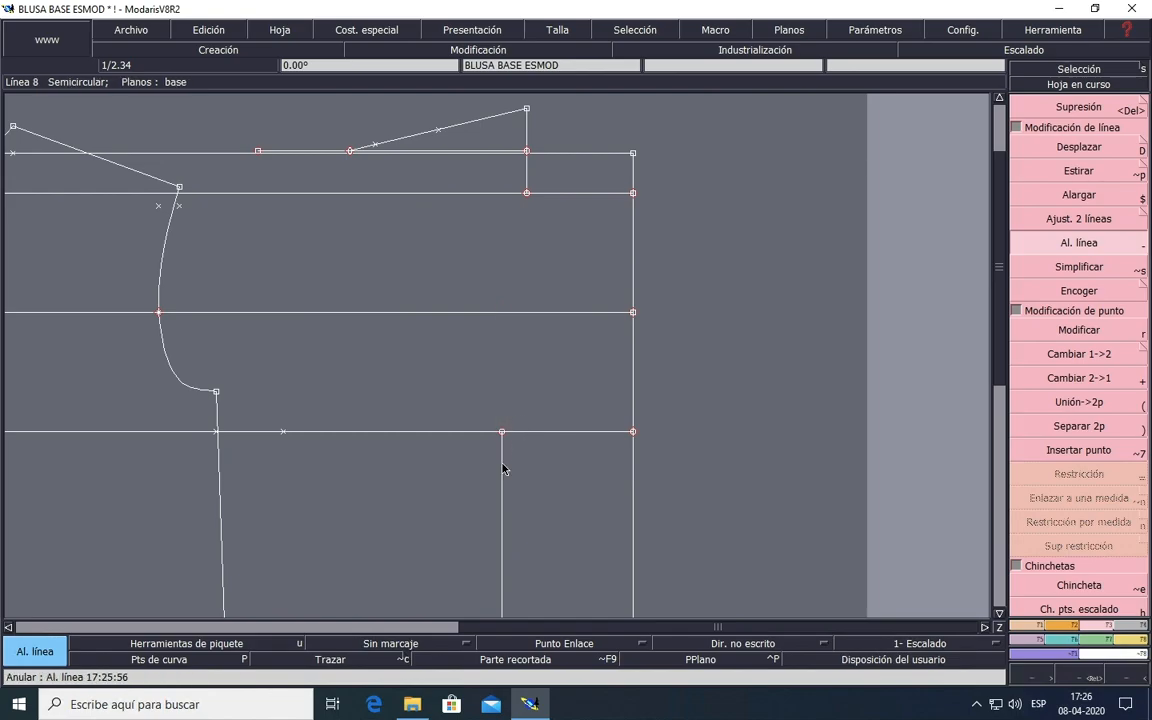
left_click(503, 317)
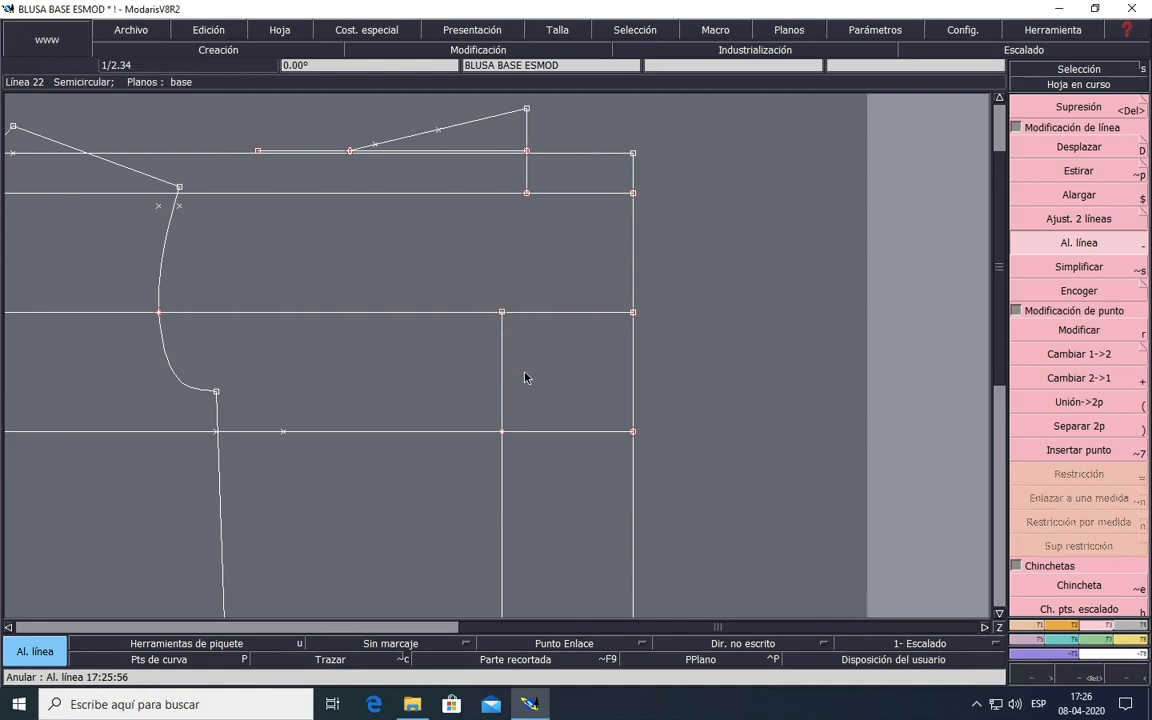
Step: Place a drill point at dx 0 and dy 3 cm from the marked bust-line point on the front piece's side
scroll(545, 419, "down", 2)
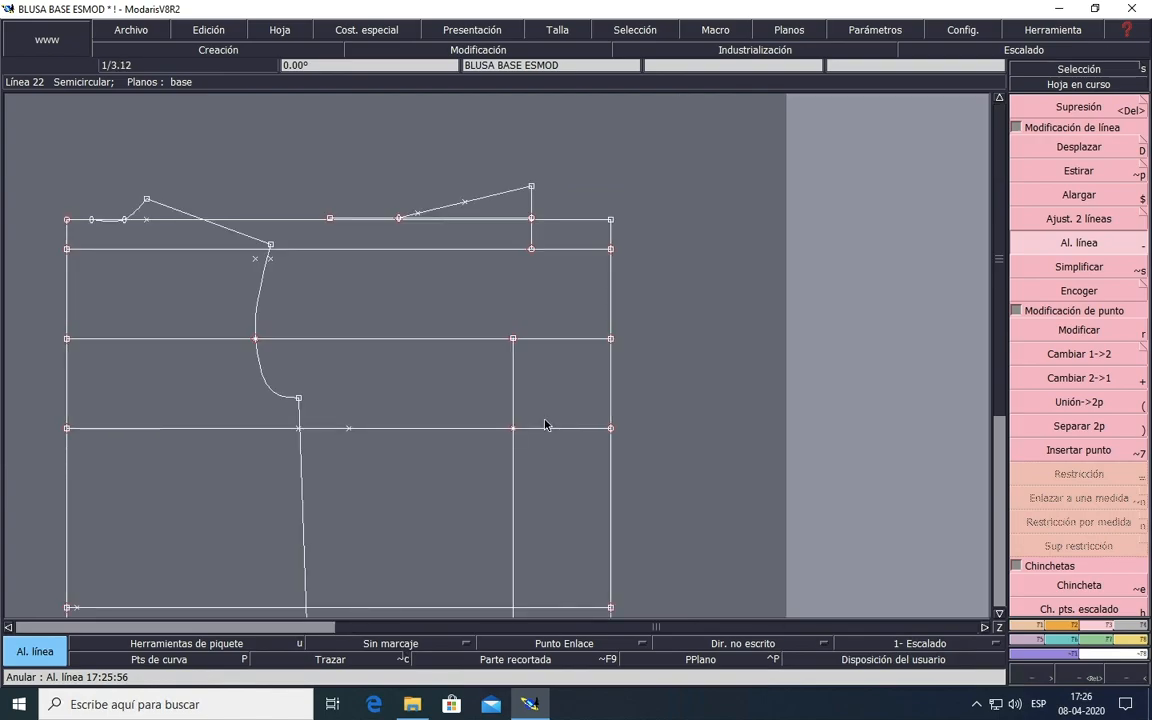
scroll(543, 428, "down", 3)
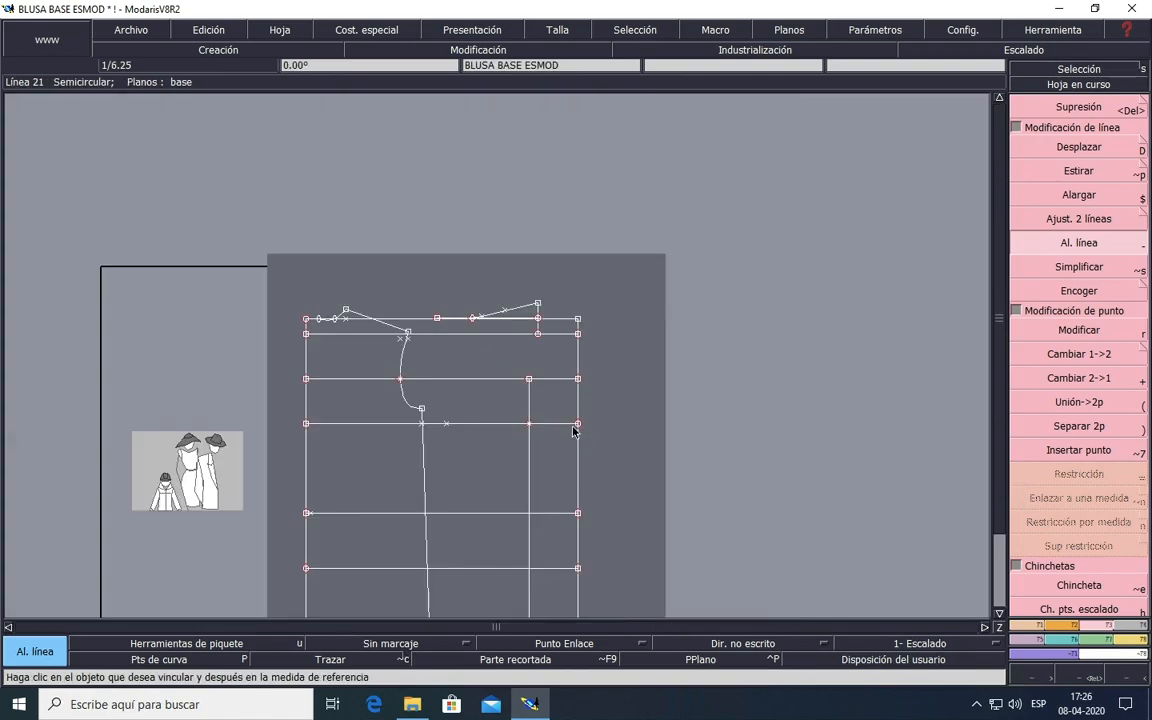
left_click(446, 424)
left_click(1047, 626)
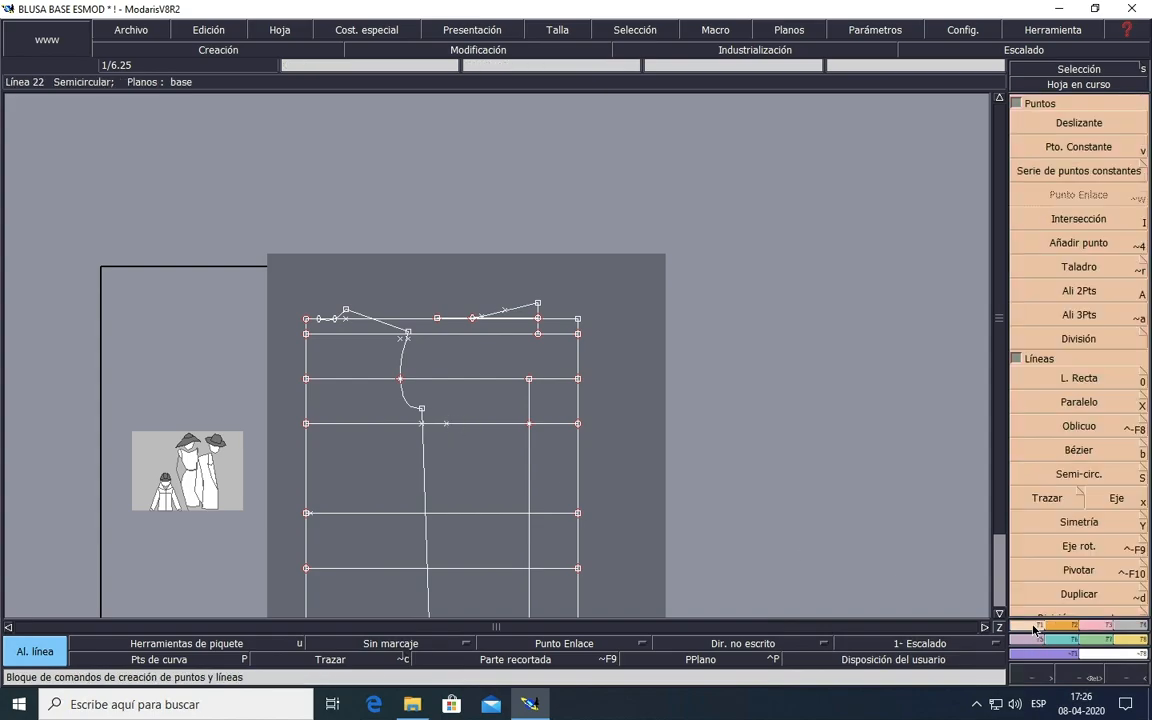
left_click(1076, 268)
left_click(447, 423)
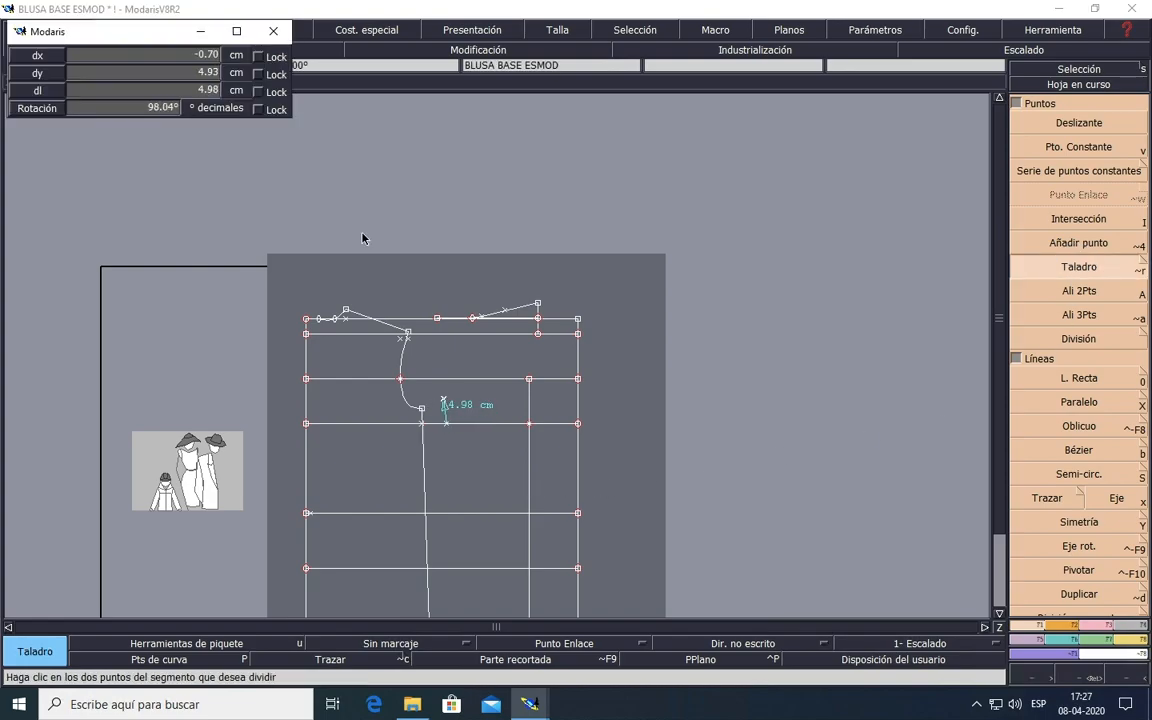
left_click(166, 57)
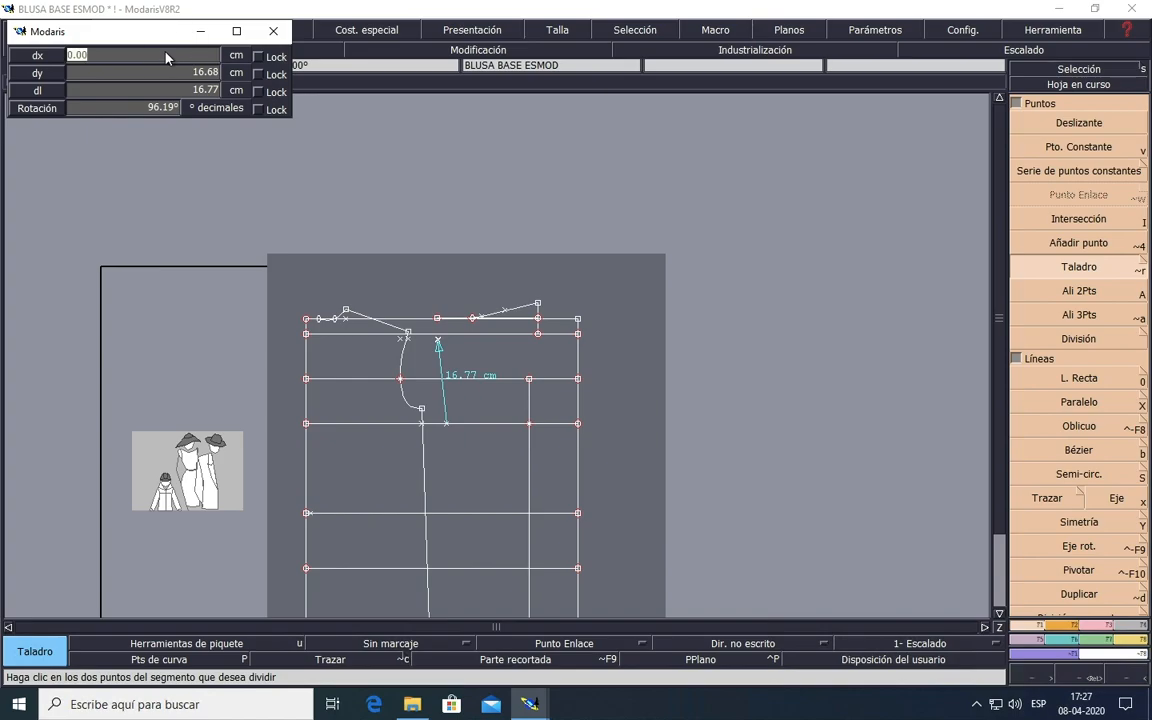
left_click(169, 73)
type("3")
key("Return")
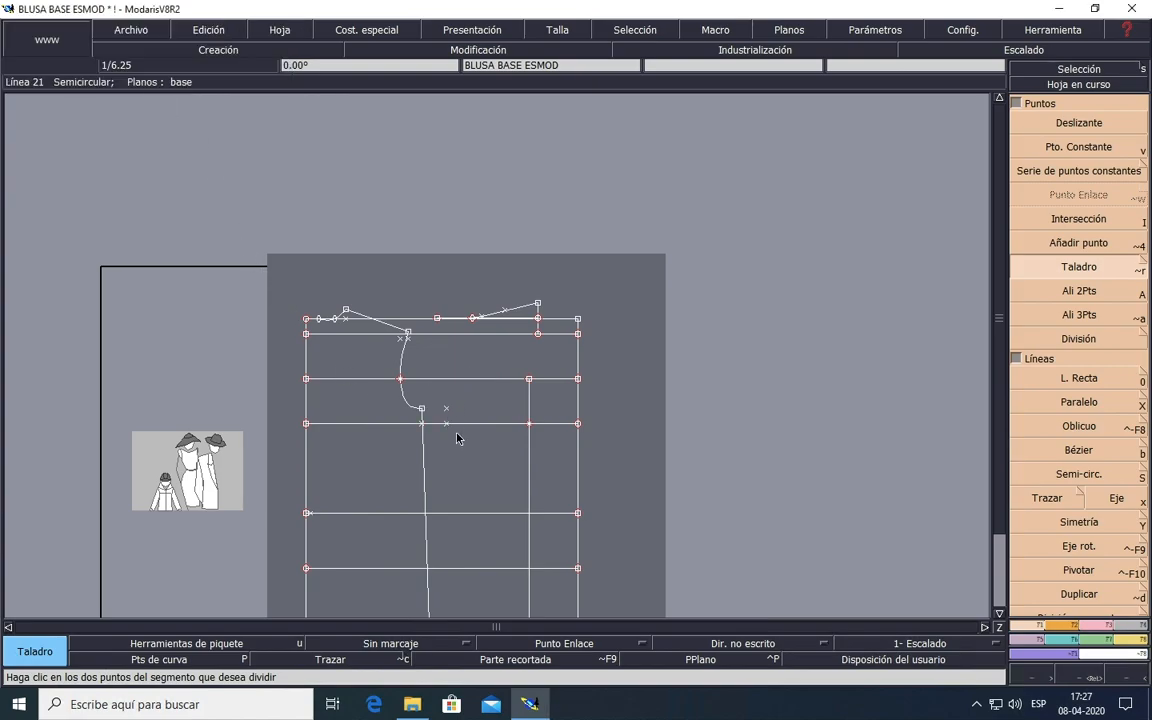
Step: Draw the front side seam with straight lines from the drill point to the hip-line mark, and on about 24.8 cm to the hem
left_click(999, 614)
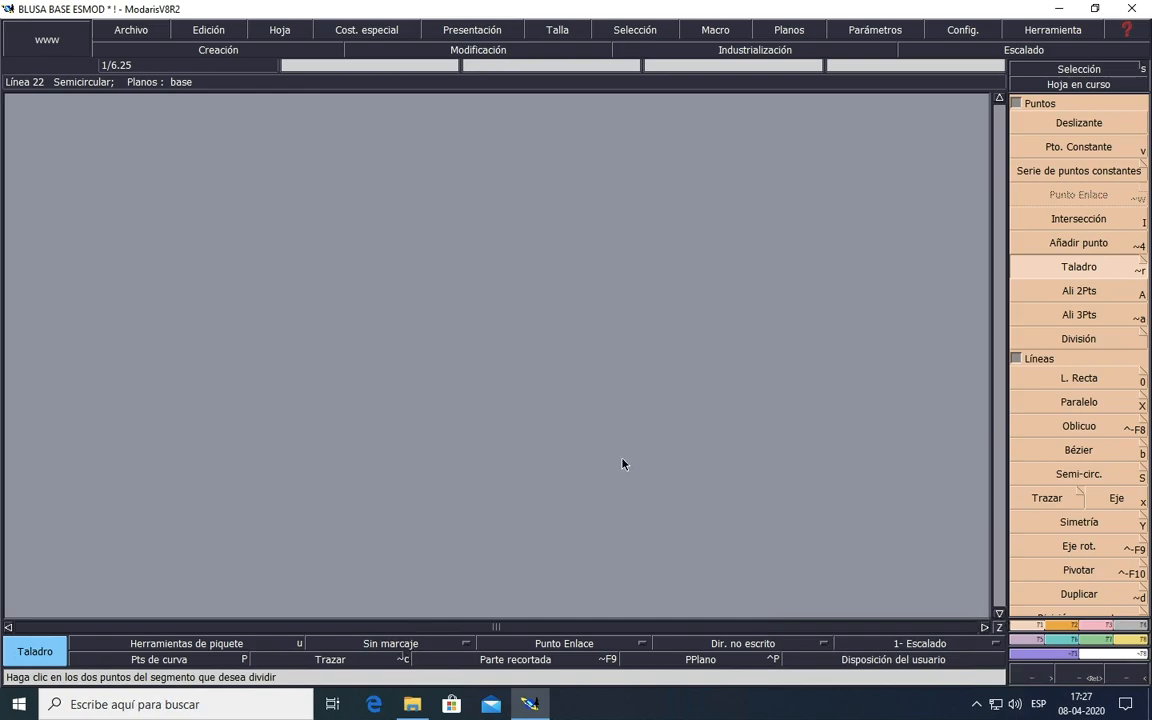
key("Home")
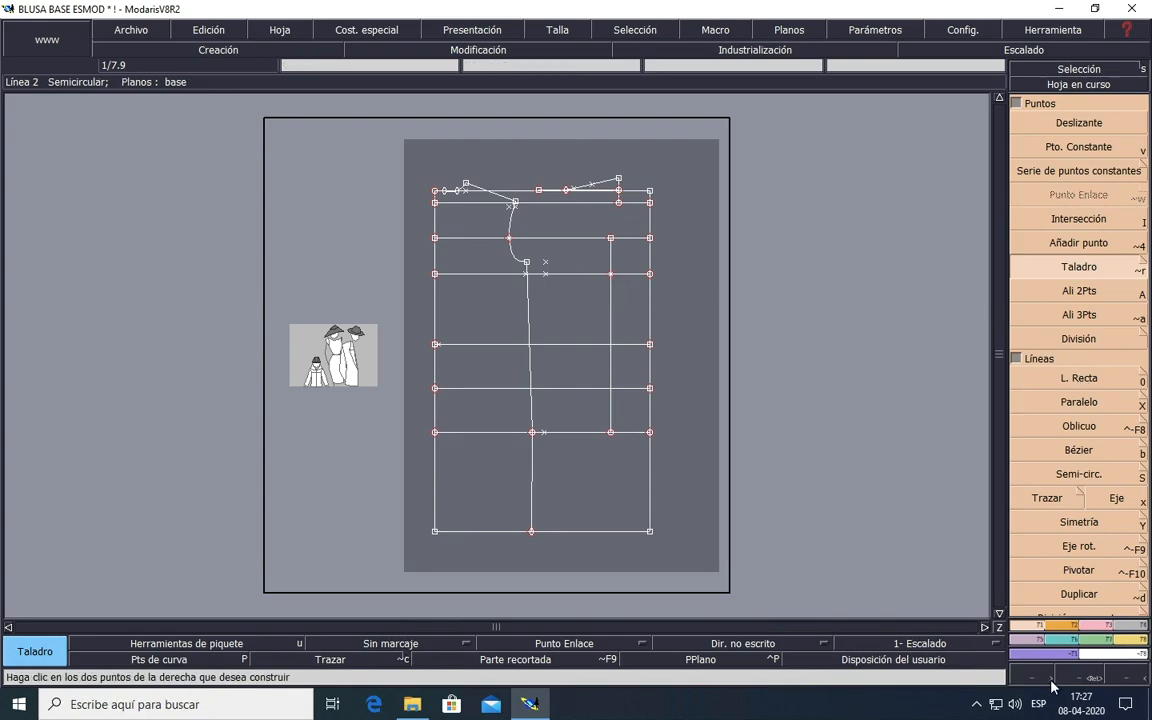
left_click(1075, 380)
left_click(545, 263)
left_click(545, 432)
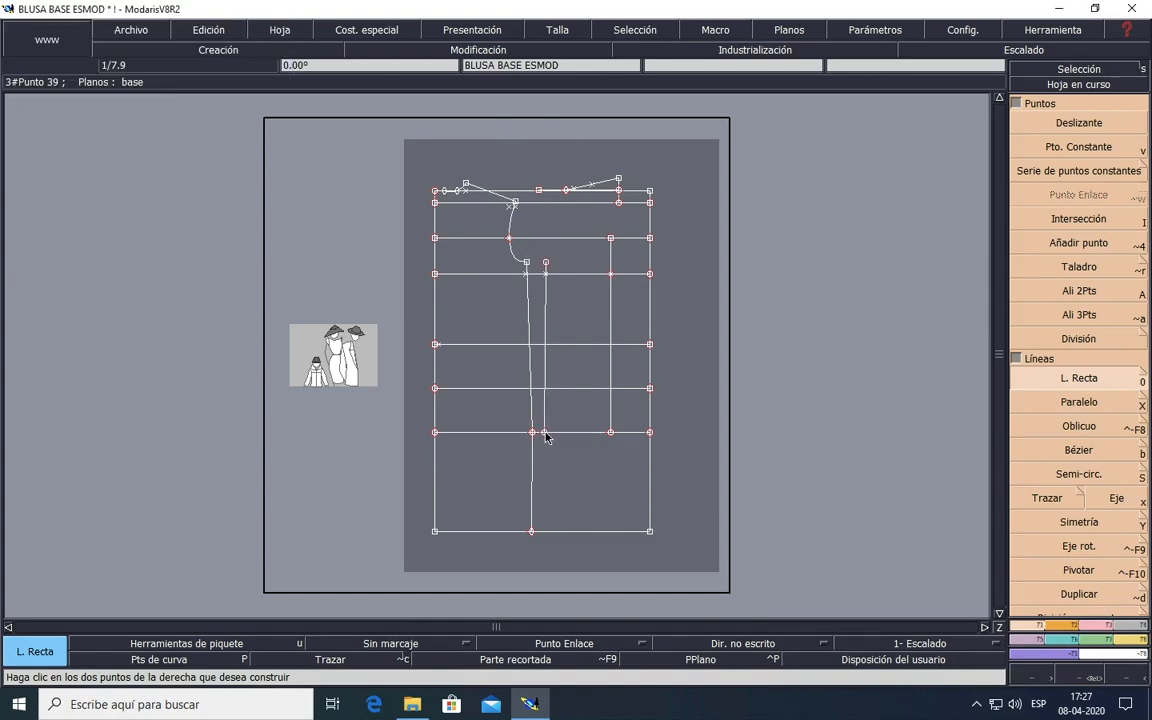
left_click(545, 432)
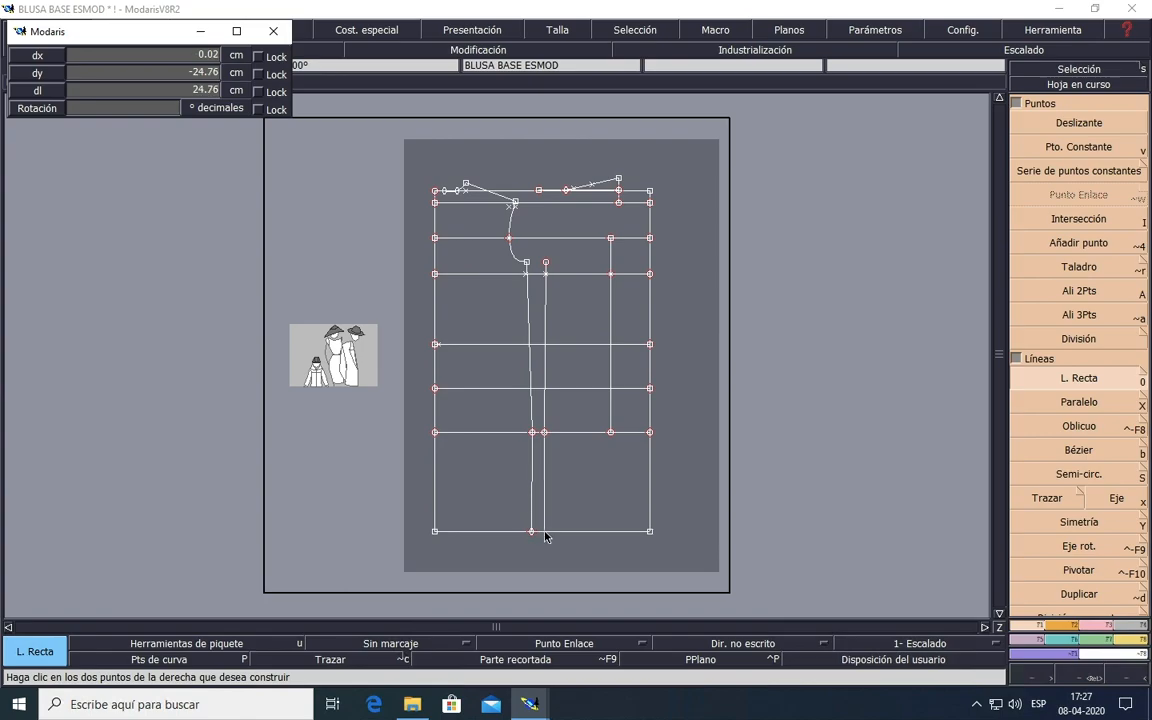
left_click(545, 534)
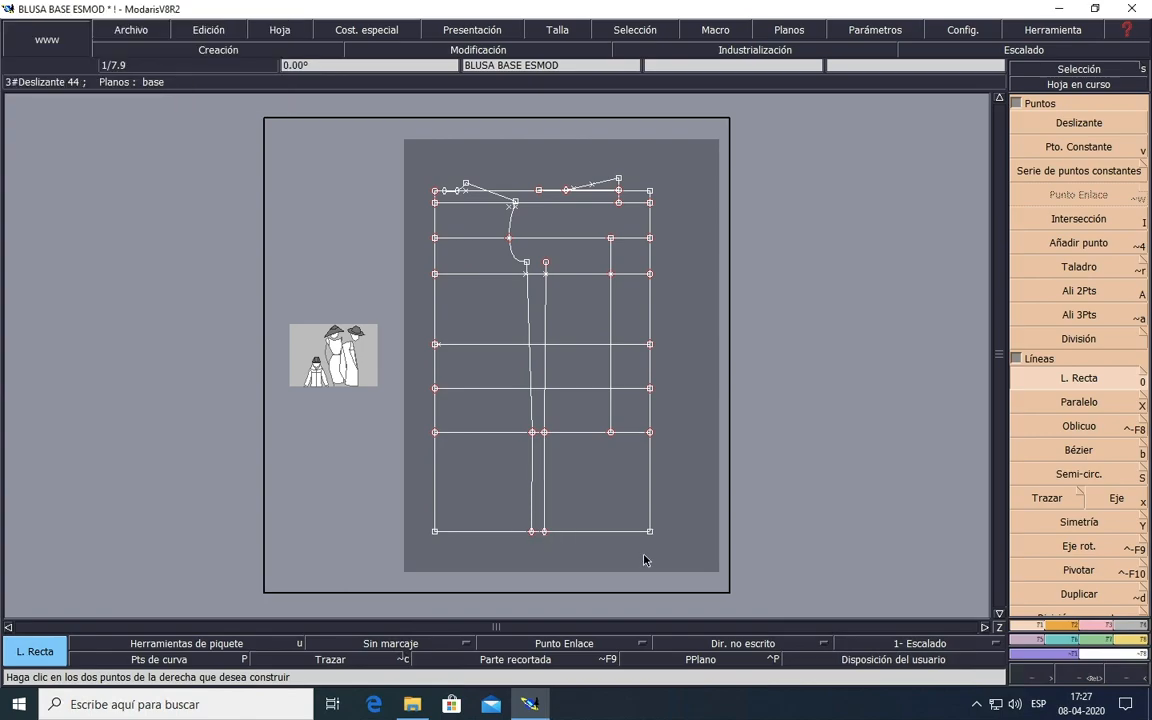
Step: Draw the front neckline as a Bézier curve from the lowered centre-front neck point, starting about 1.95 cm flat, up to the shoulder's neck point
scroll(617, 178, "up", 1)
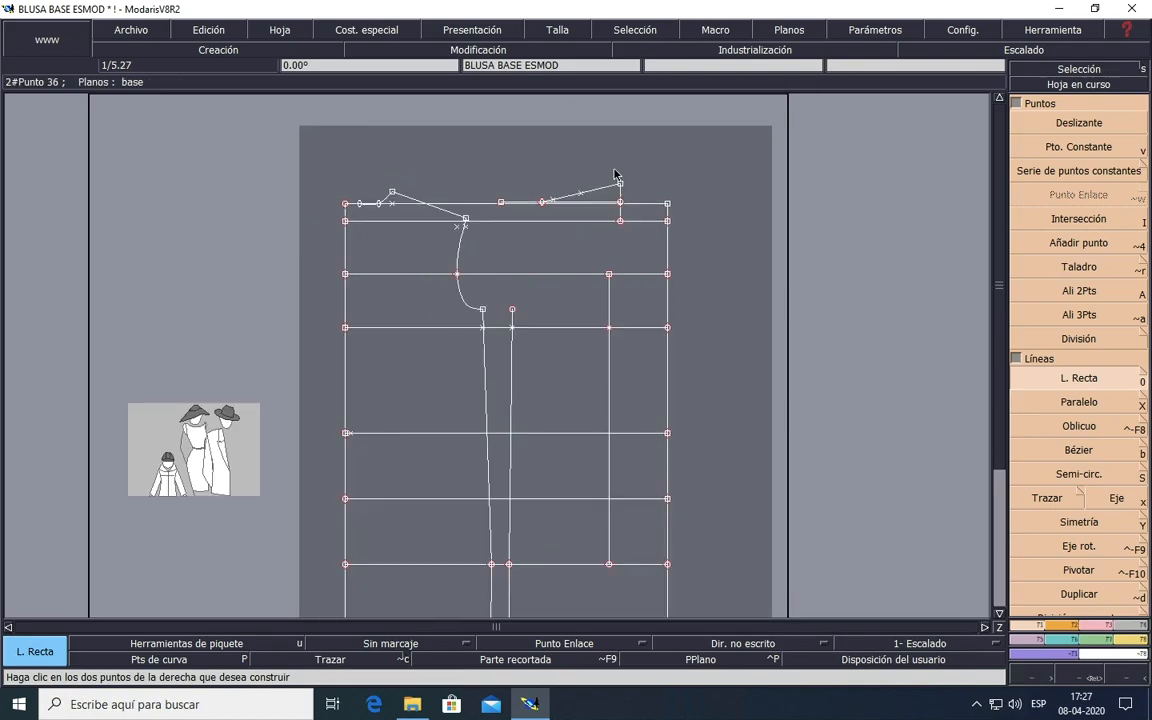
scroll(618, 181, "up", 1)
scroll(710, 242, "up", 1)
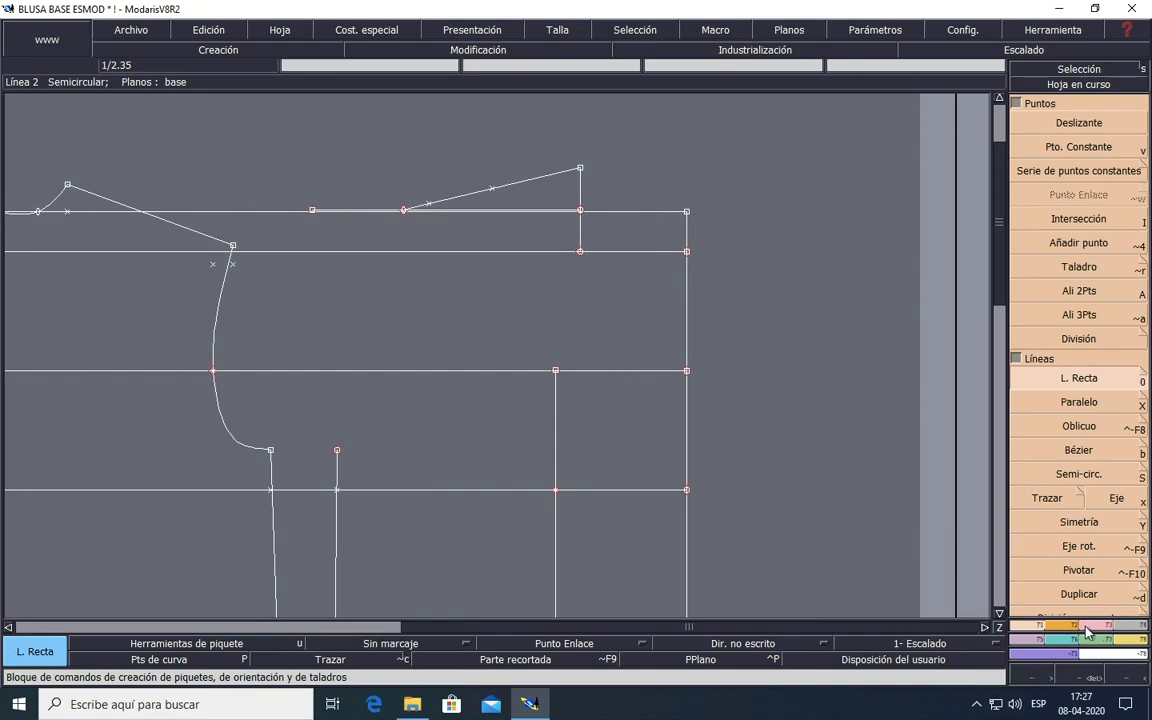
left_click(1020, 452)
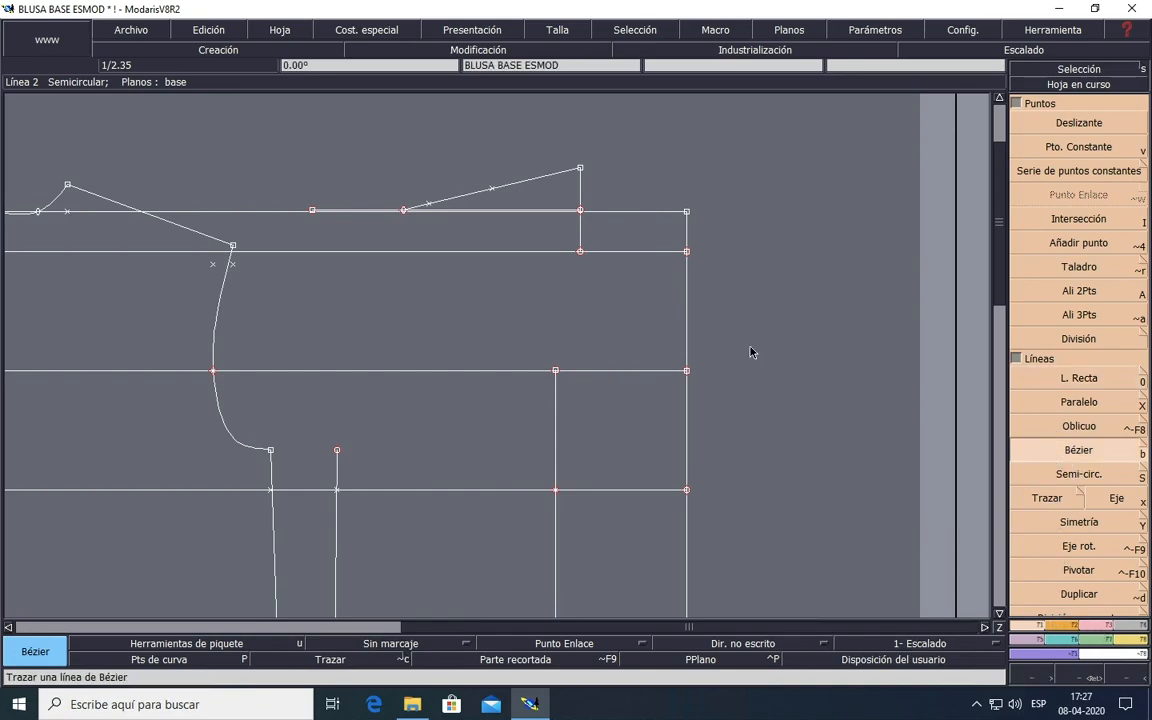
left_click(686, 212)
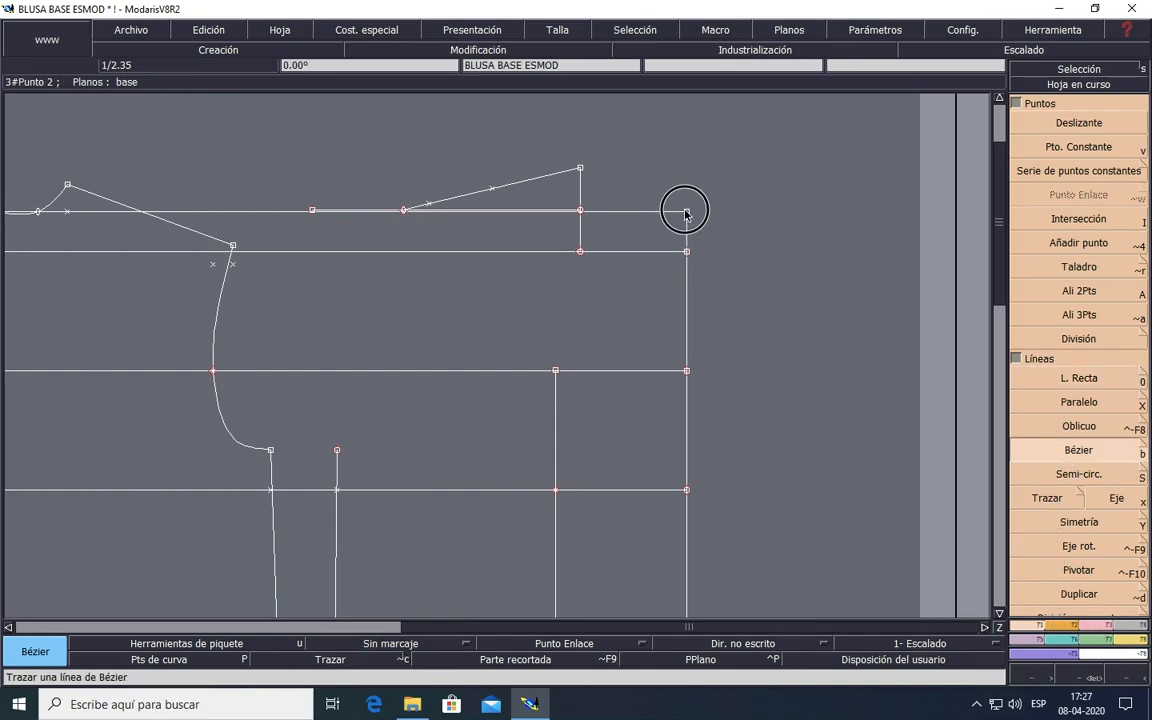
key("Escape")
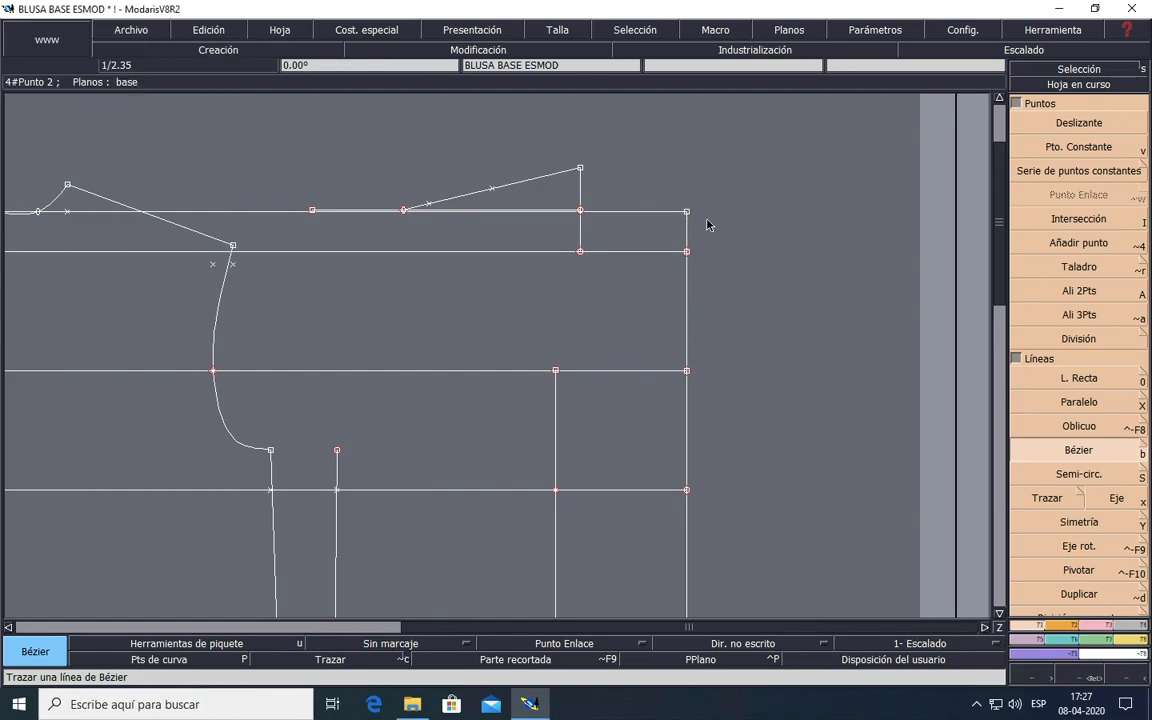
left_click(687, 252)
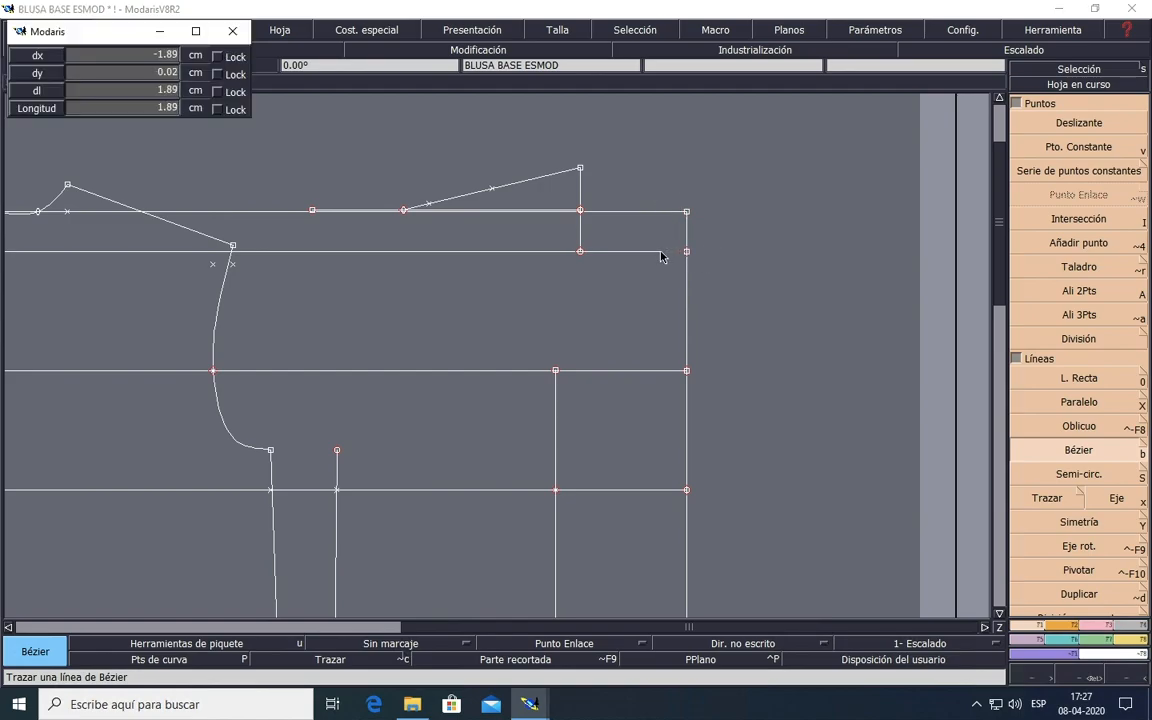
left_click(662, 255)
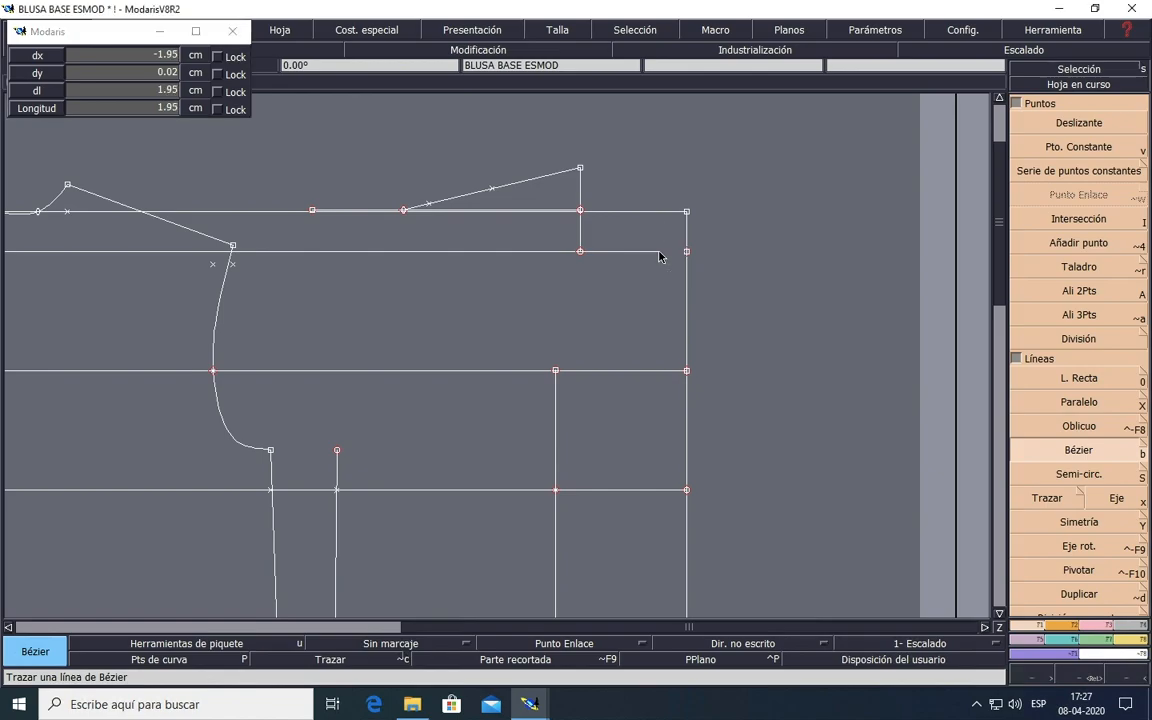
left_click(603, 229)
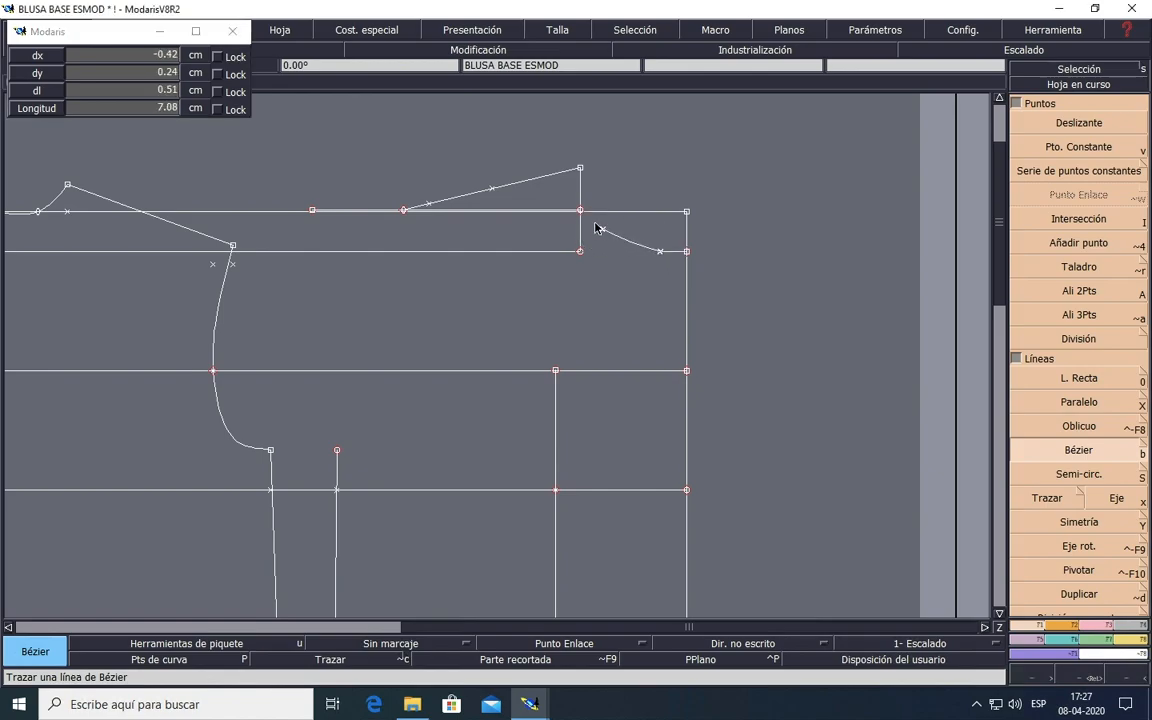
left_click(580, 168)
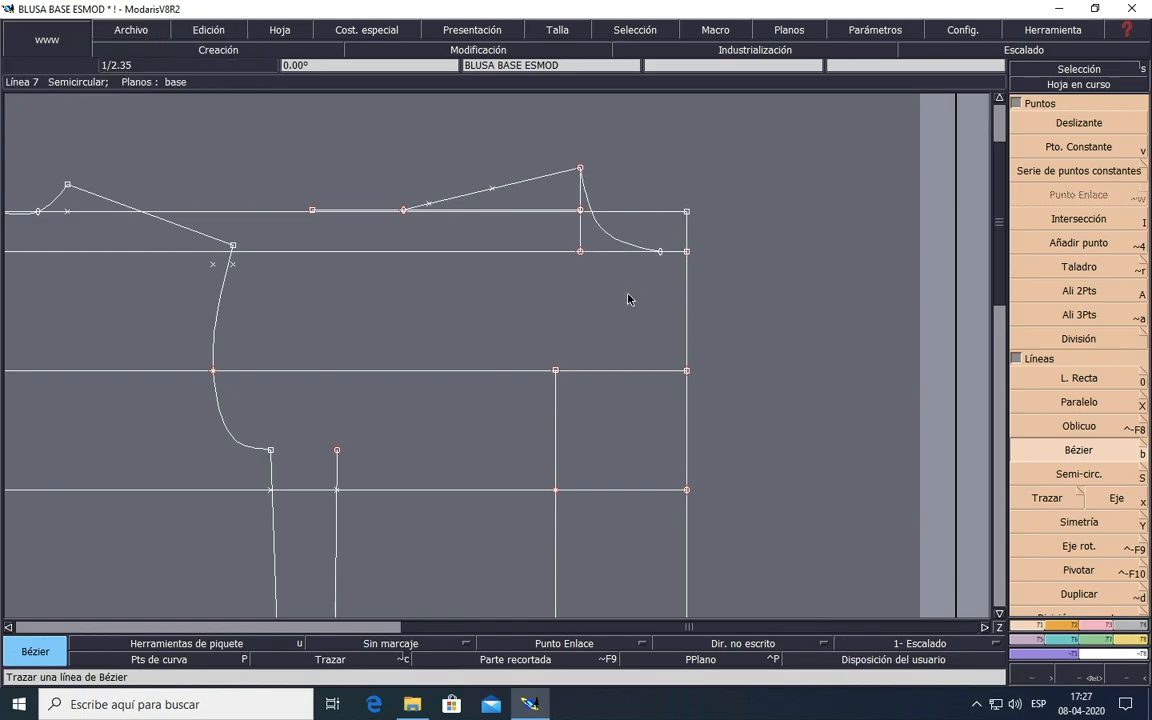
Step: Switch to the Word pattern instructions and read the bust dart (Pinza de Busto) section of Part IV
scroll(620, 330, "up", 1)
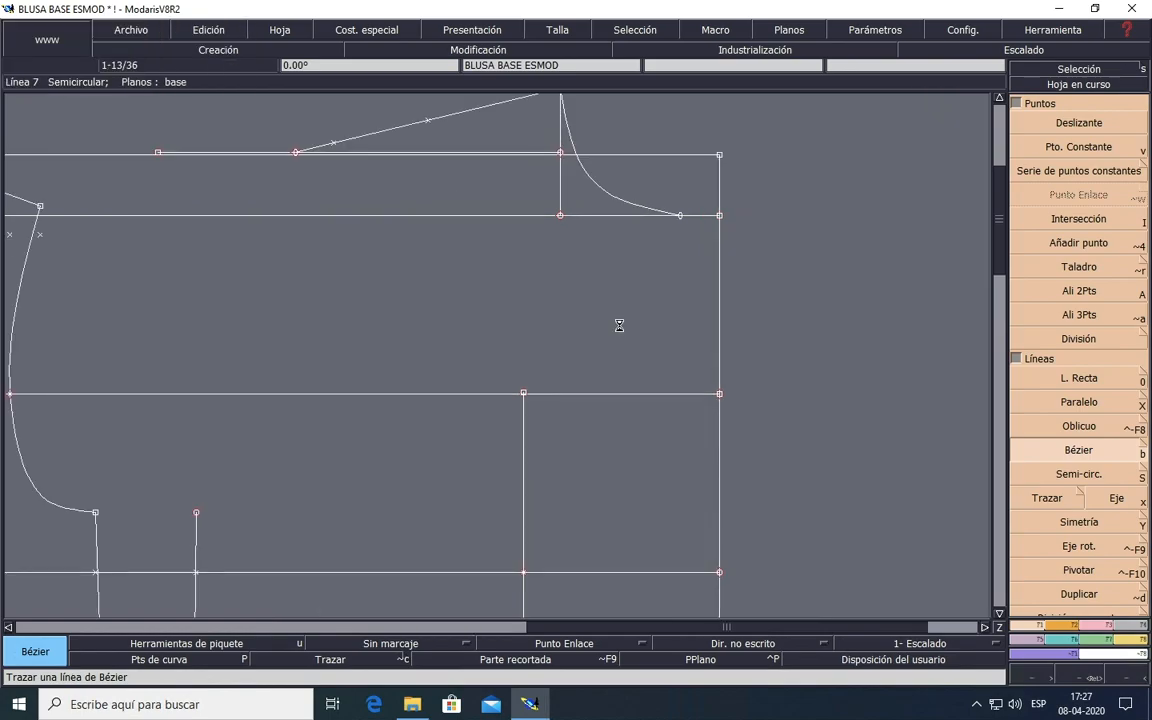
scroll(619, 325, "down", 3)
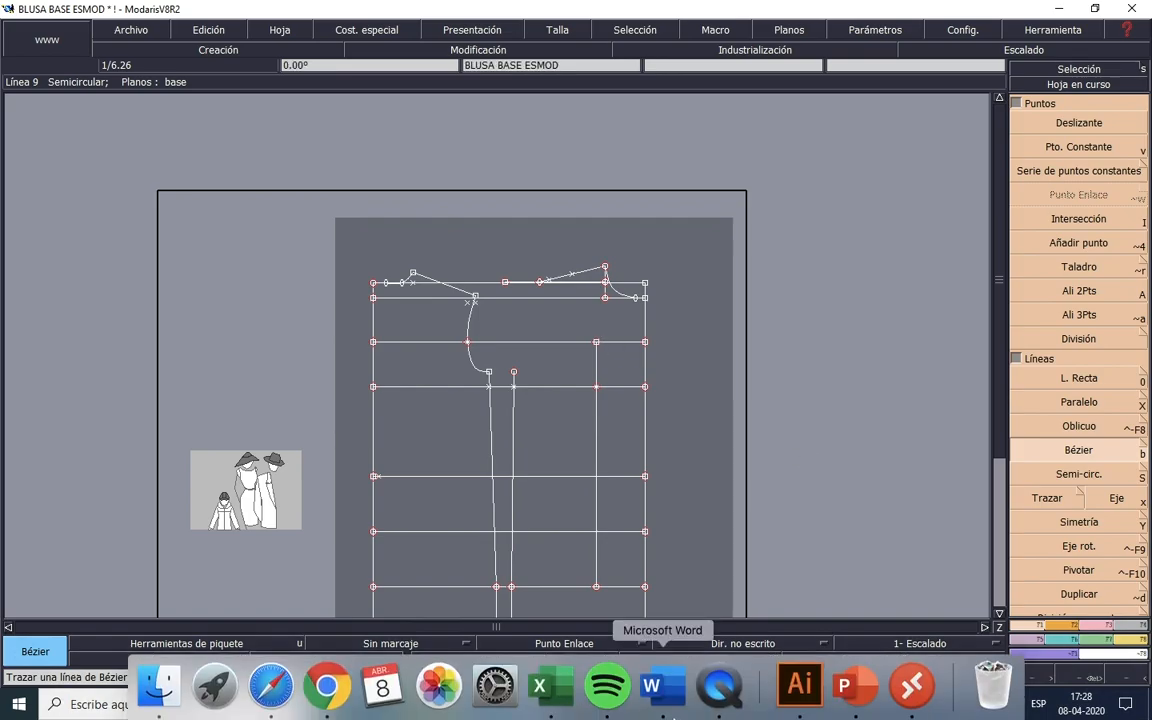
left_click(670, 700)
scroll(692, 510, "down", 10)
scroll(695, 500, "down", 20)
scroll(695, 500, "down", 20)
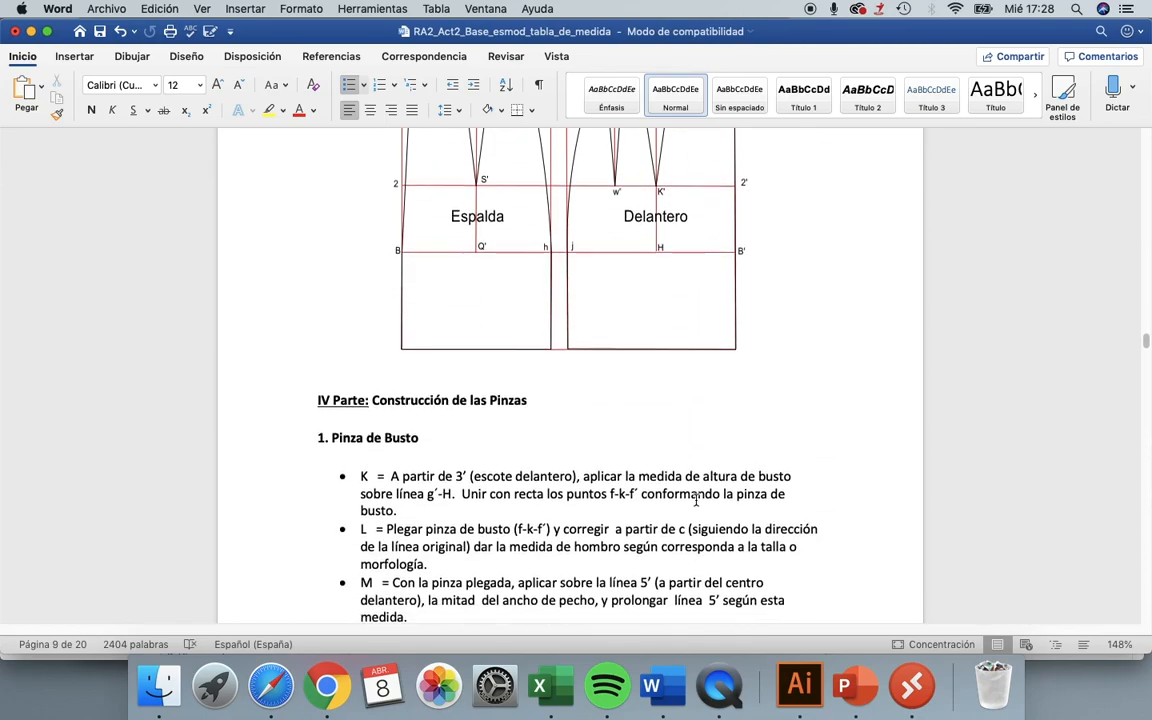
scroll(695, 500, "down", 3)
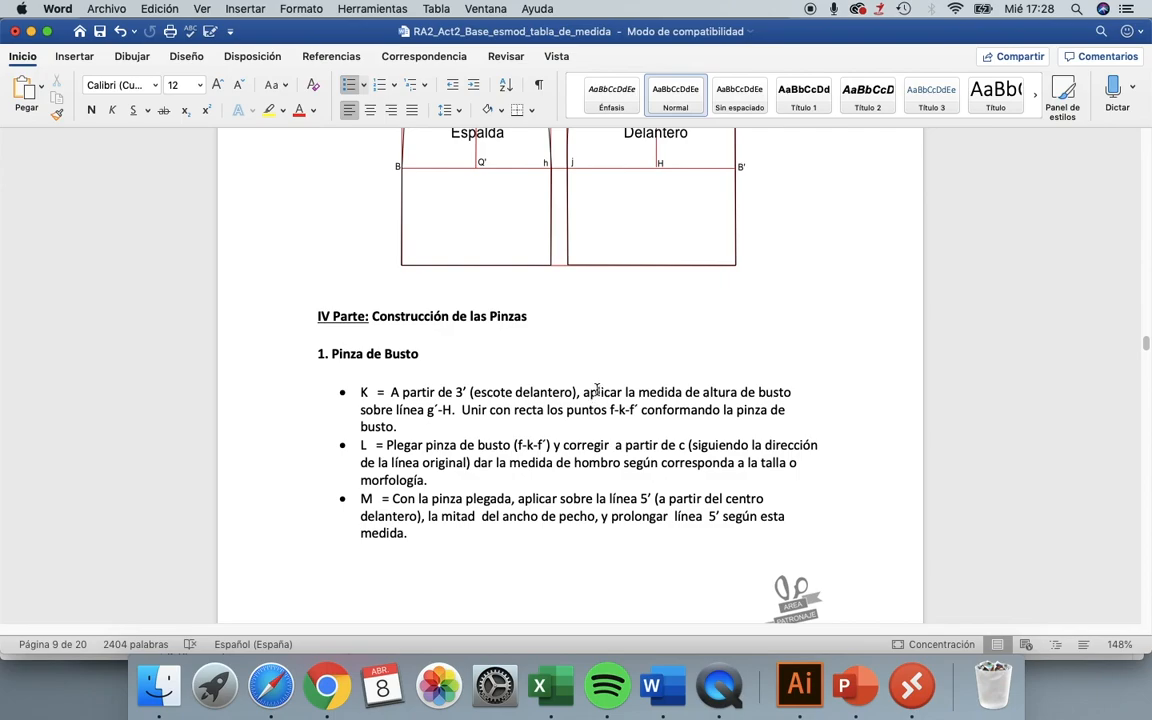
Step: Return to the remote Modaris session and draw a straight line about 19.5 cm from the lowered centre-front neck point to the vertical dart line
left_click(911, 685)
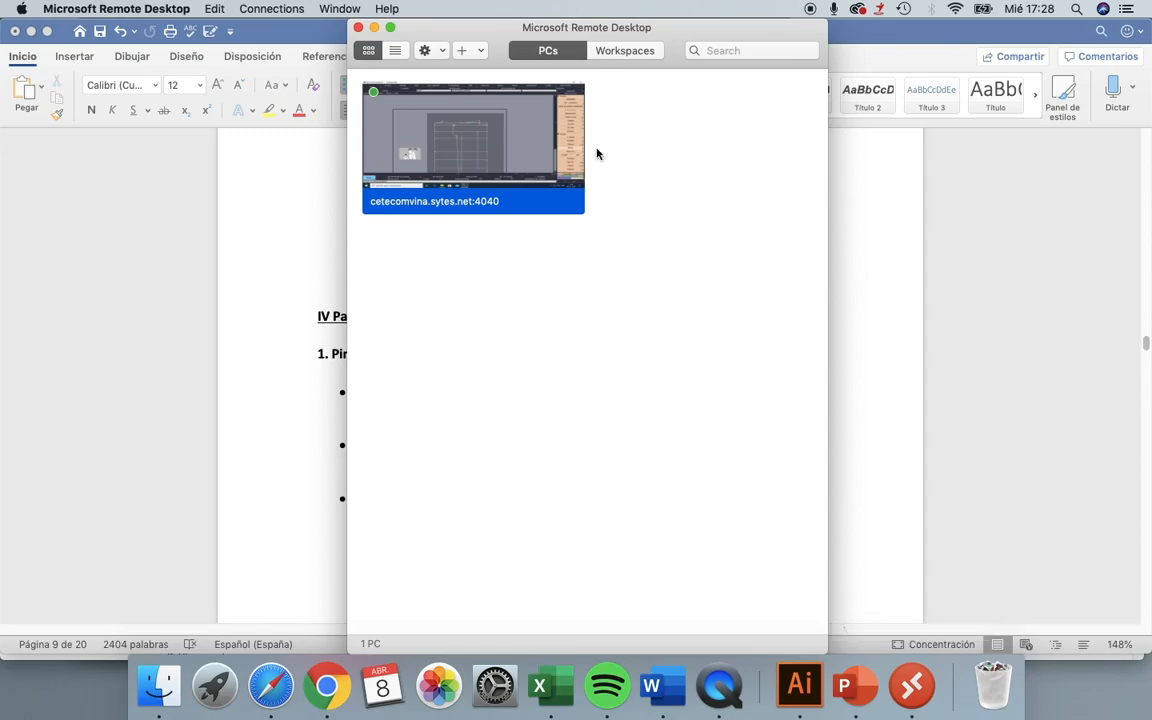
double_click(525, 150)
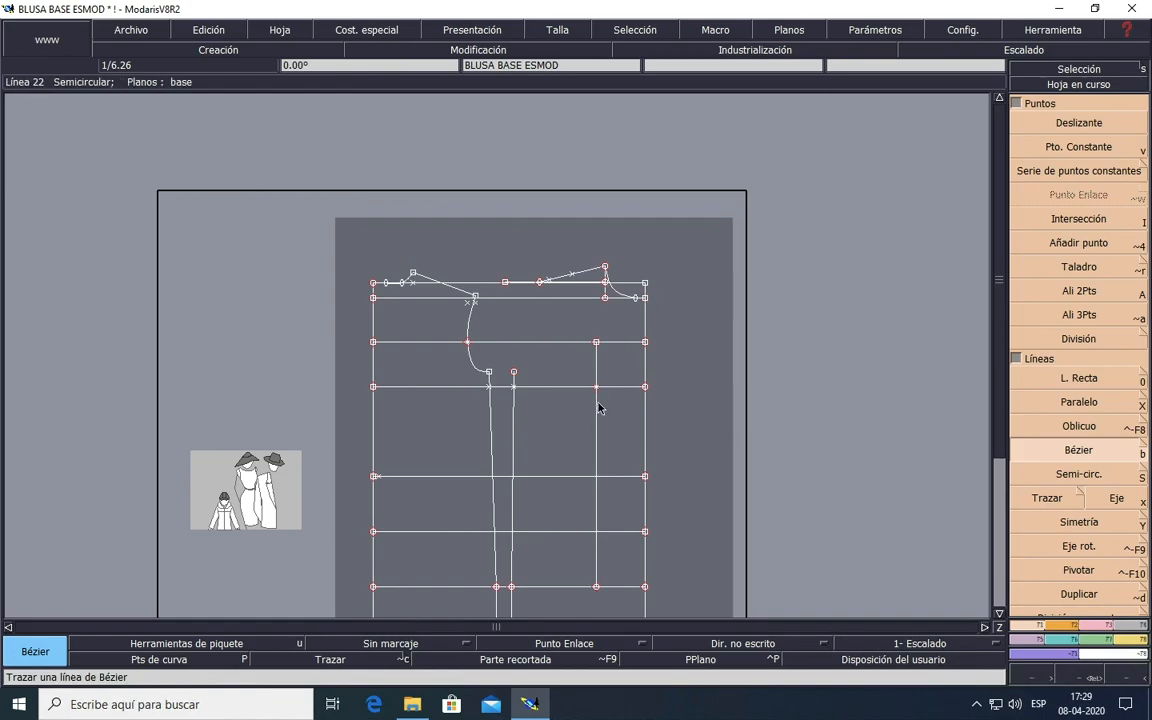
scroll(599, 383, "up", 2)
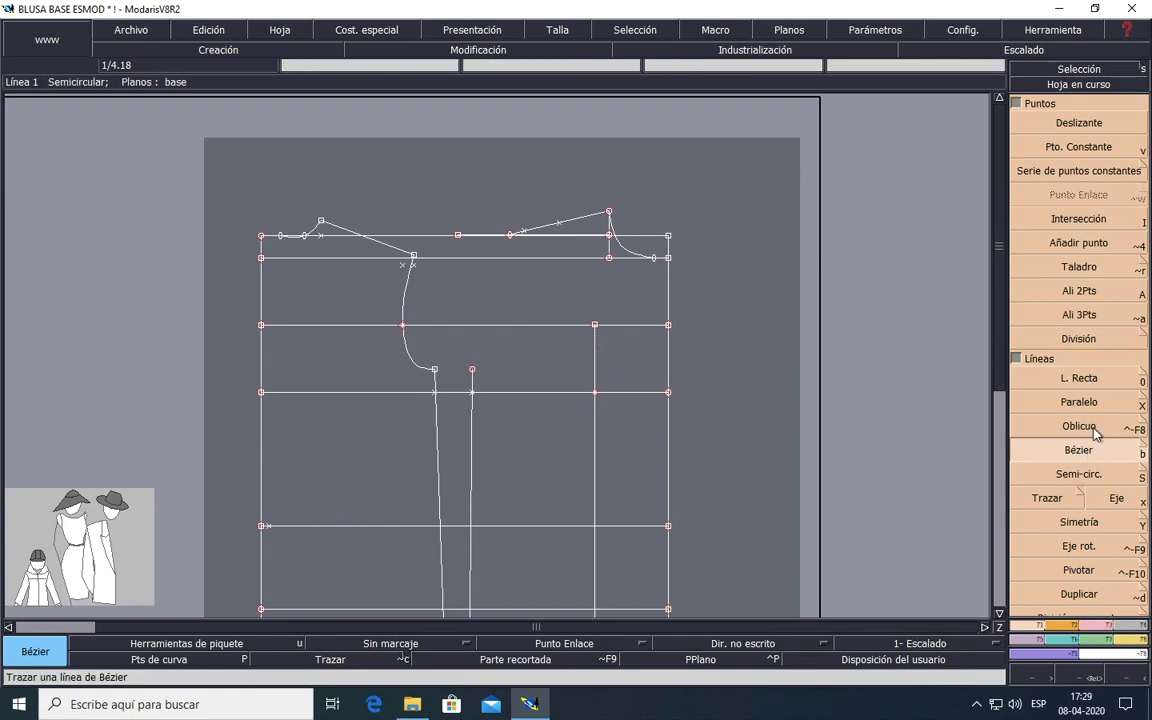
left_click(1081, 382)
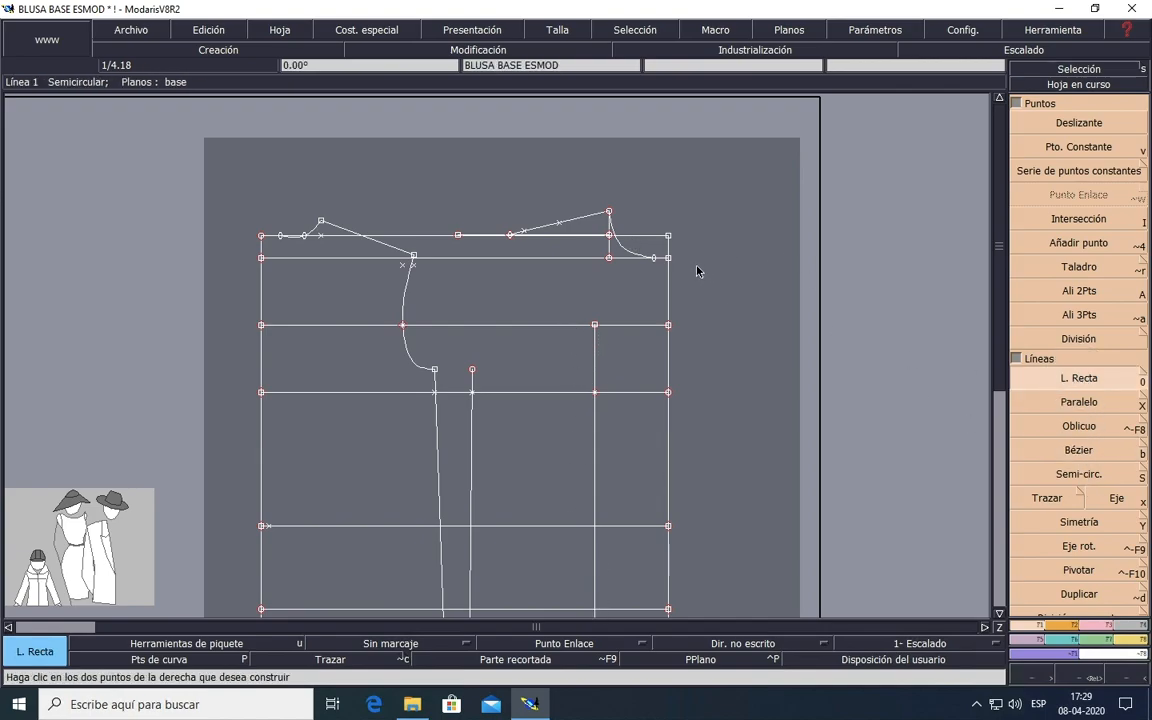
left_click(668, 258)
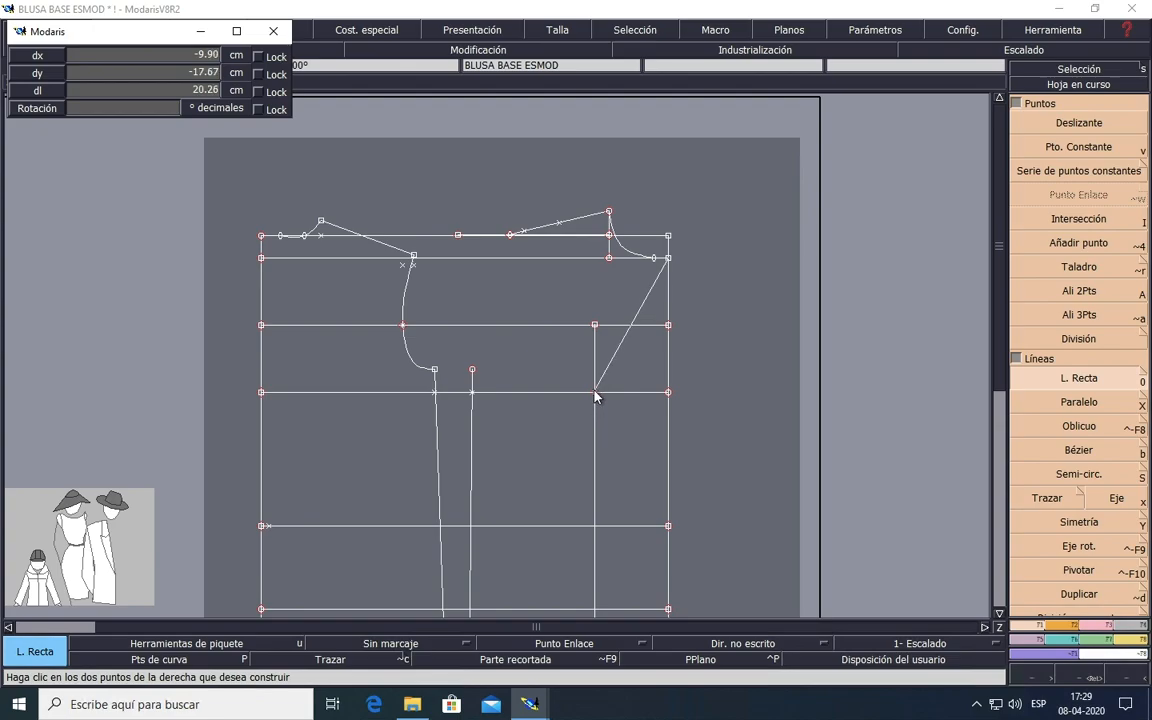
scroll(595, 395, "up", 4)
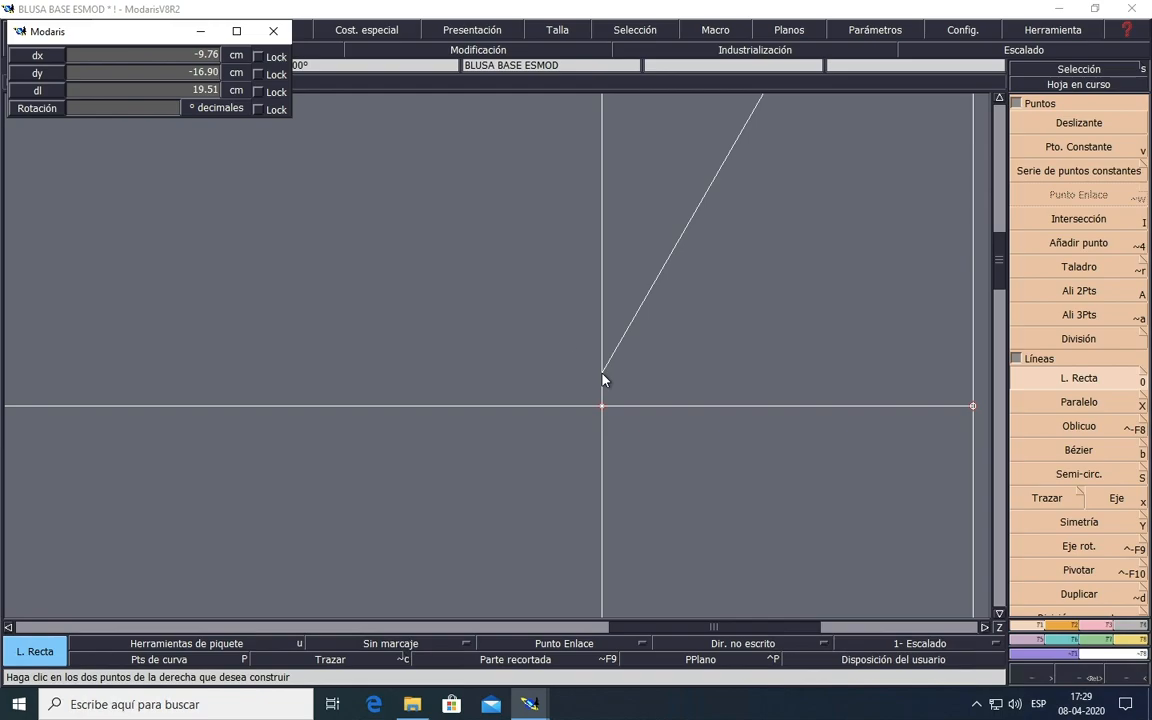
left_click(602, 375)
scroll(740, 447, "down", 3)
scroll(730, 455, "down", 1)
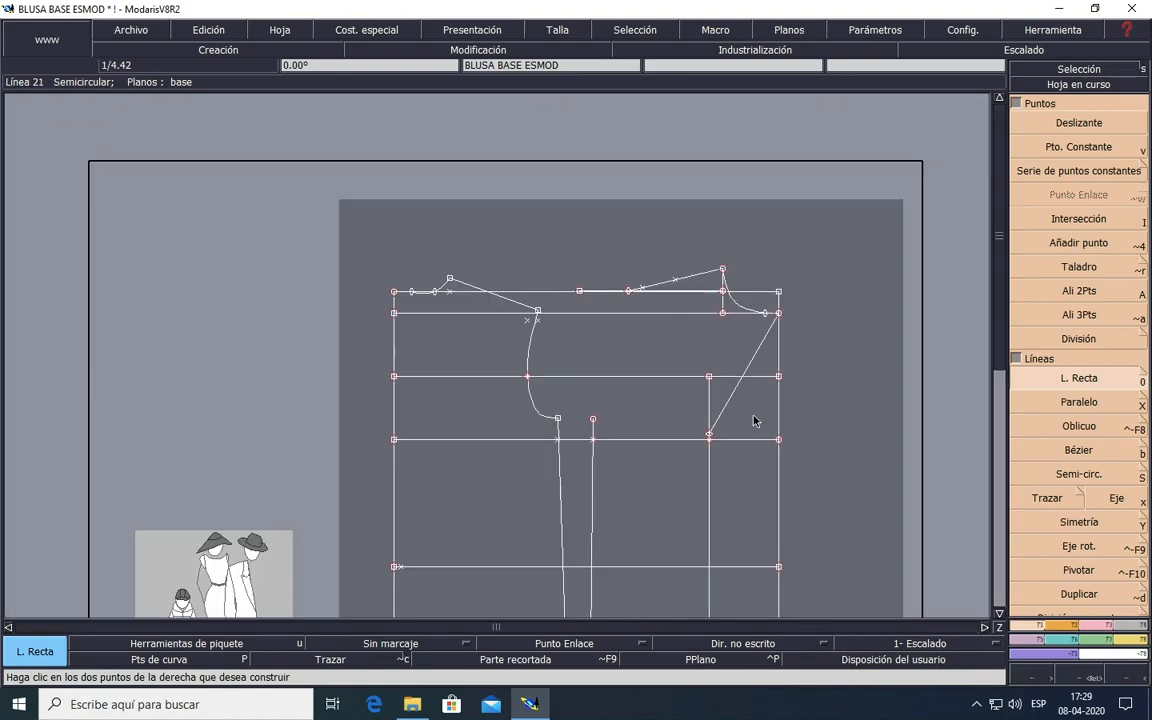
Step: Measure the length along the front shoulder line from the neck point to the nearest dart mark
left_click(985, 628)
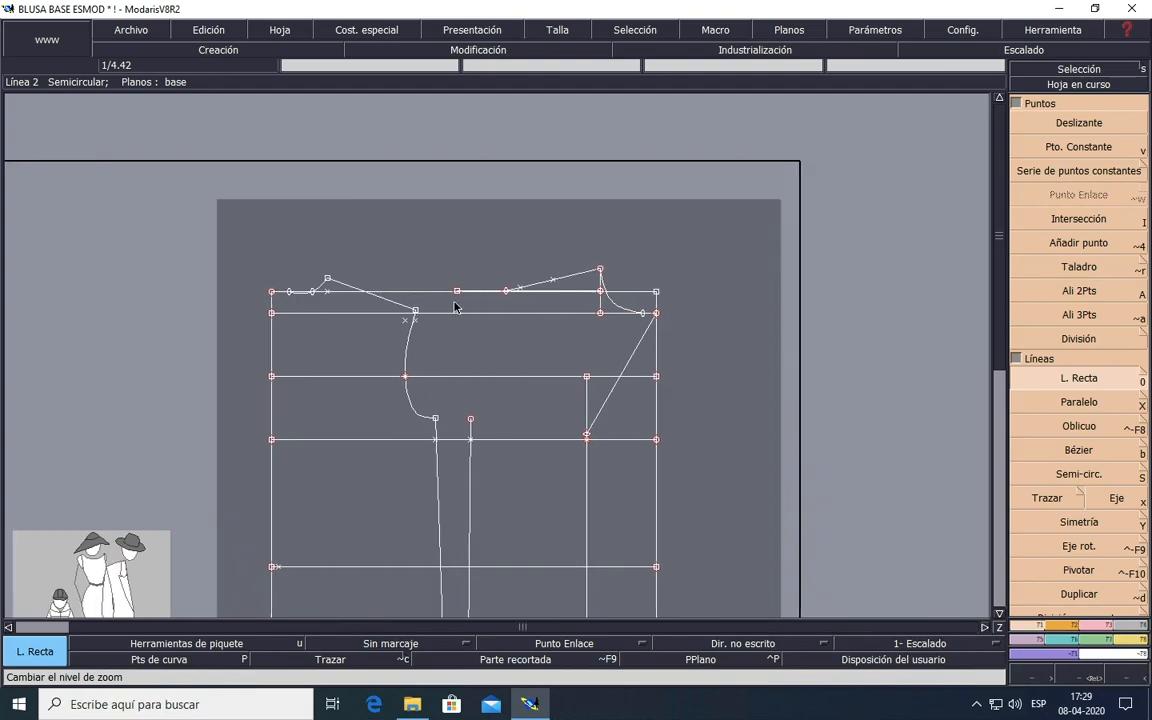
scroll(634, 342, "up", 1)
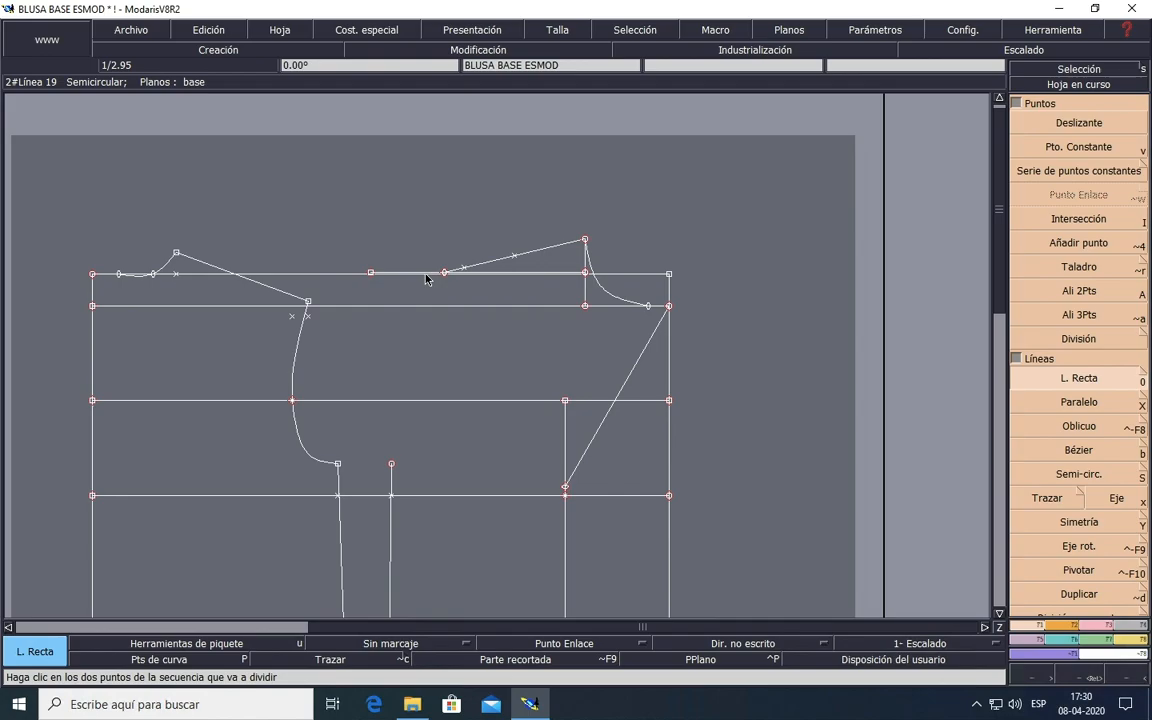
scroll(435, 278, "up", 4)
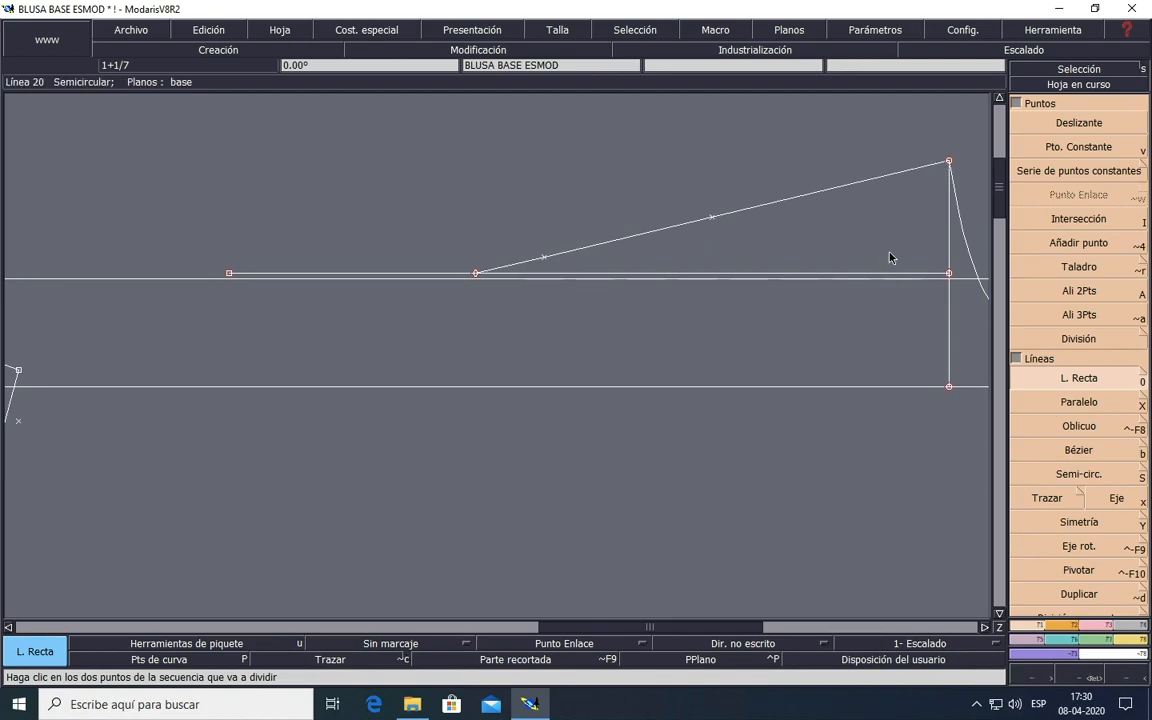
key("ctrl+F10")
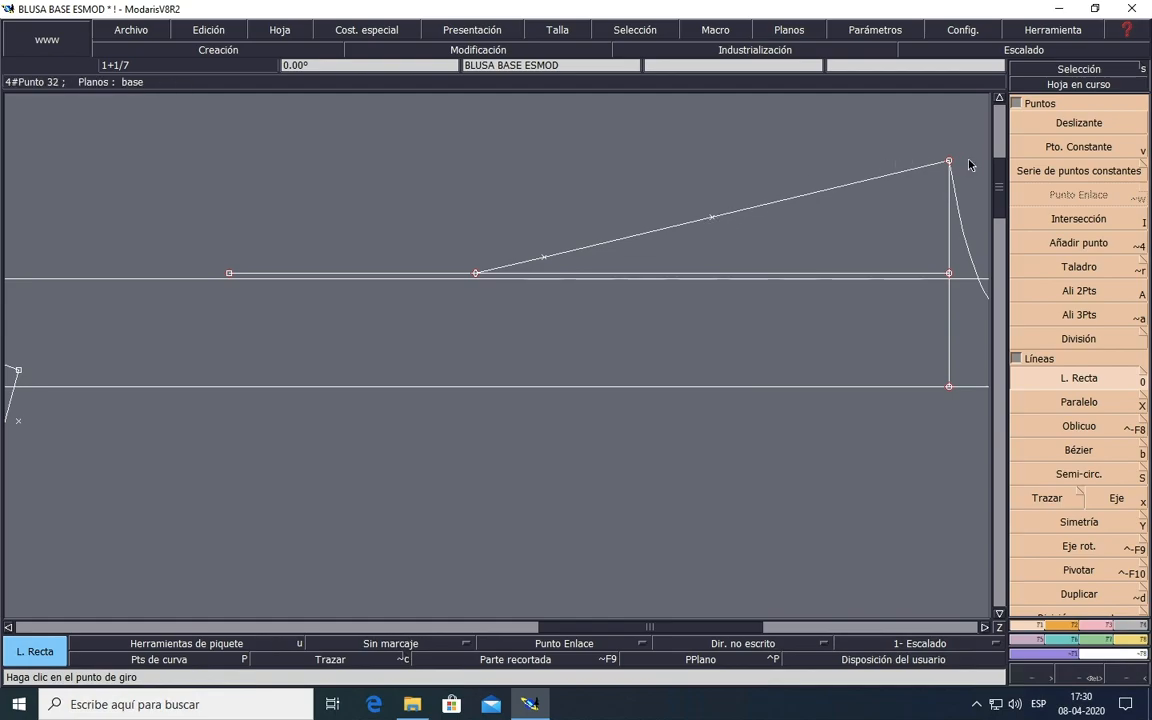
left_click(1128, 646)
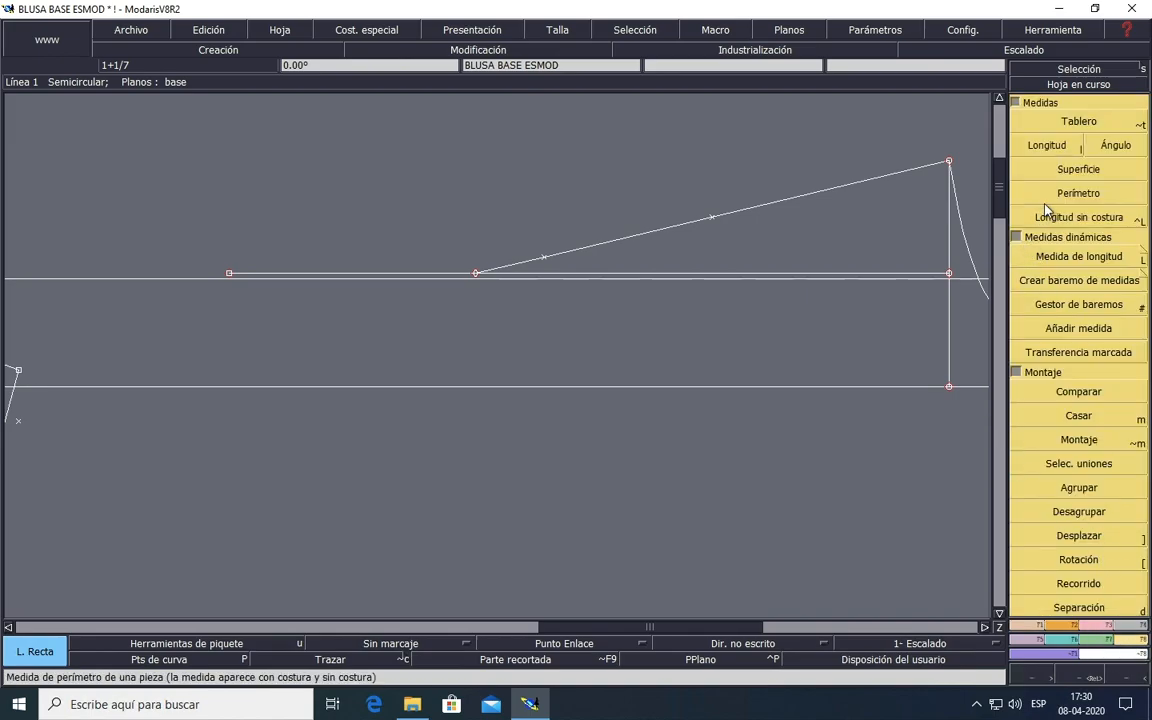
left_click(1035, 148)
left_click(948, 161)
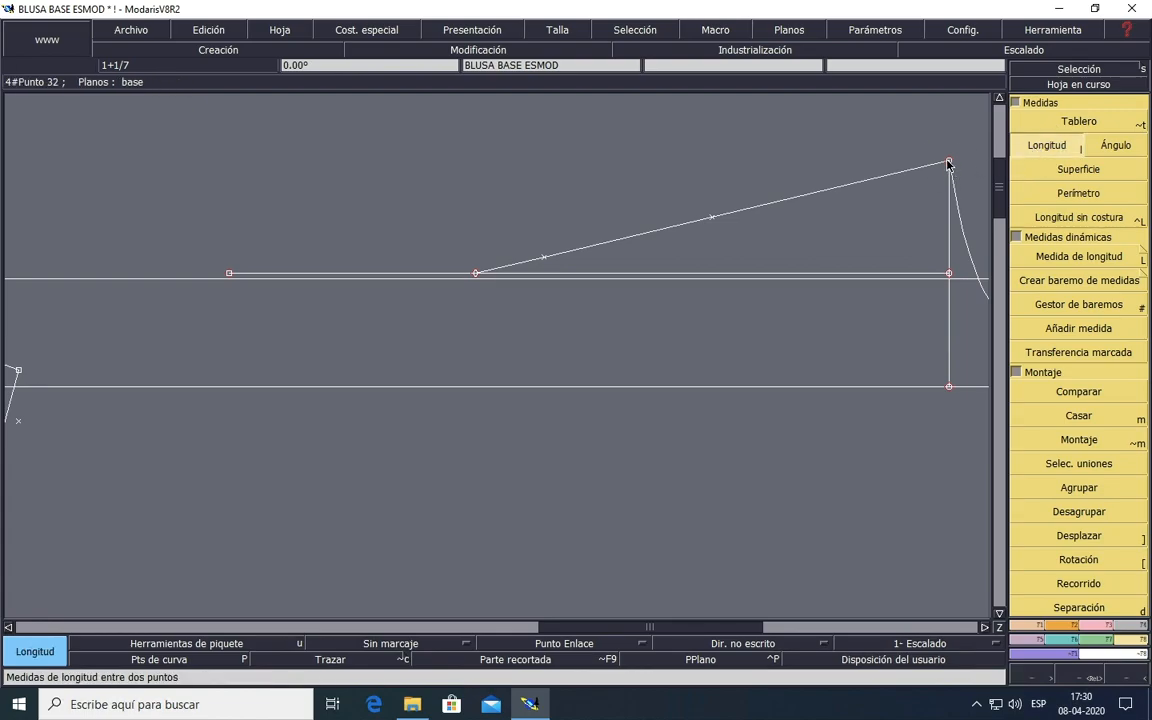
left_click(911, 175)
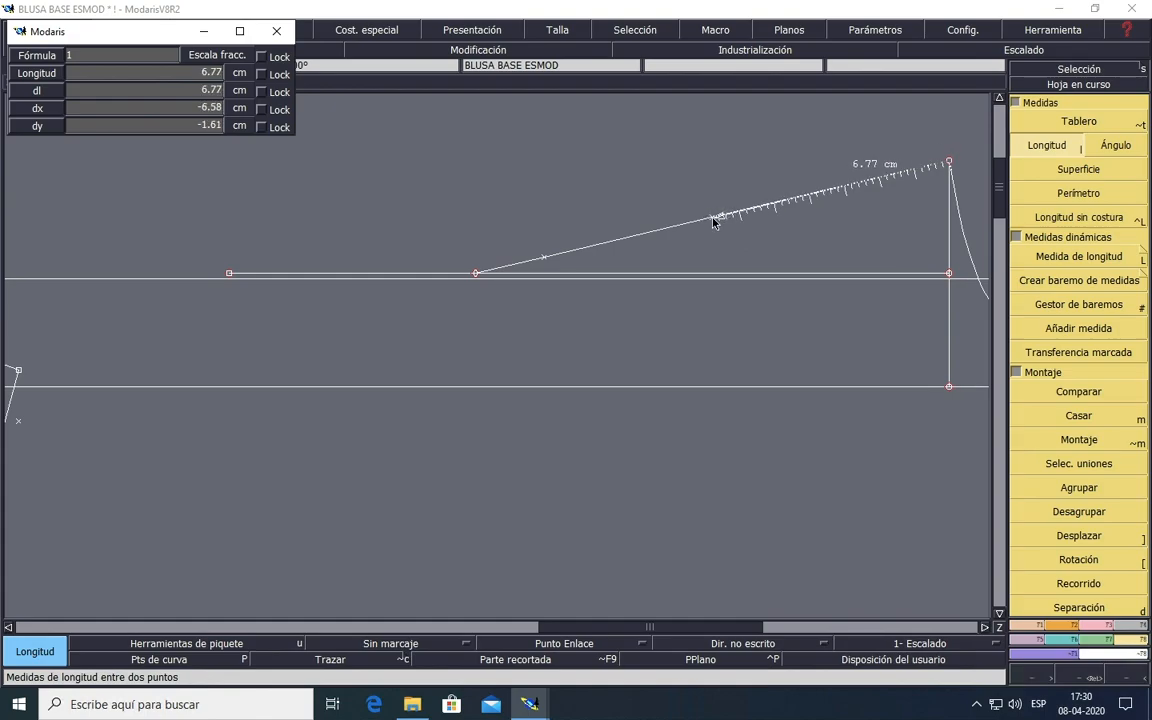
left_click(713, 221)
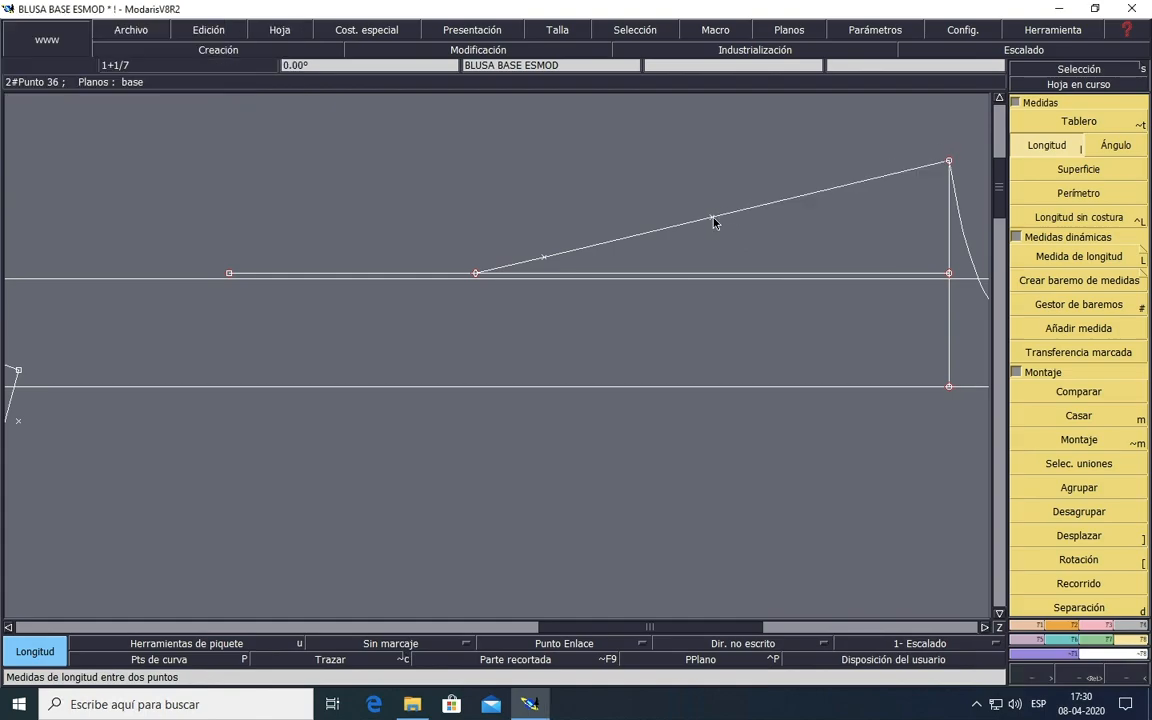
left_click(949, 163)
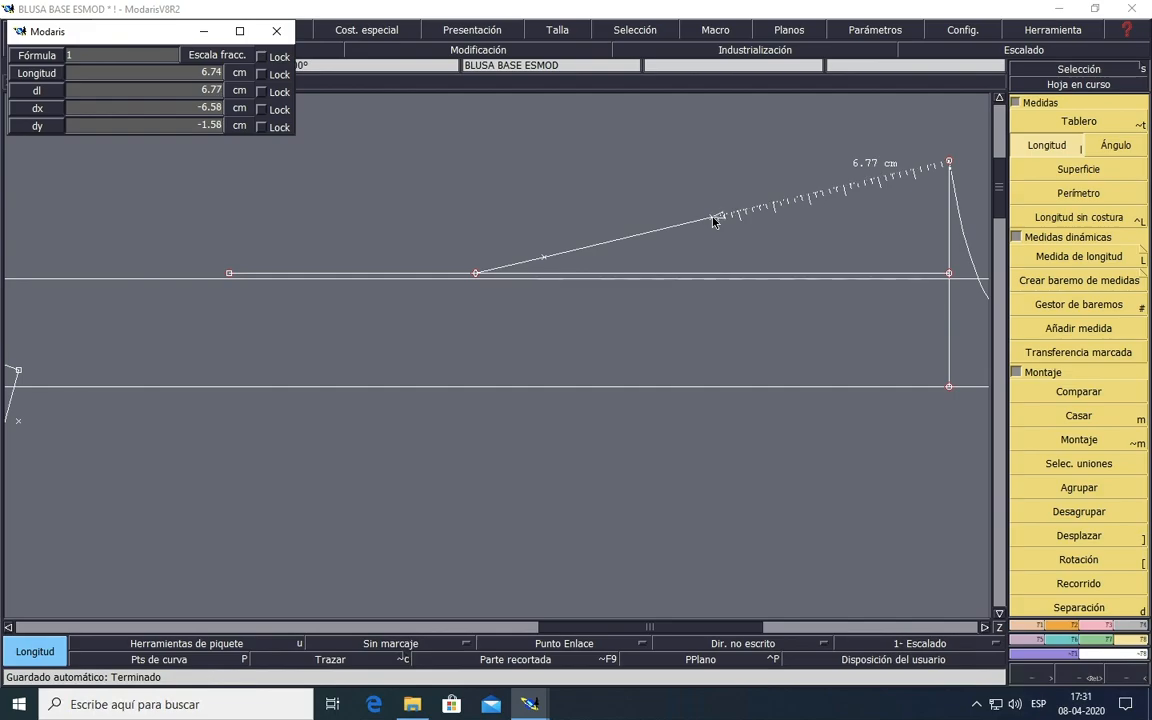
left_click(715, 219)
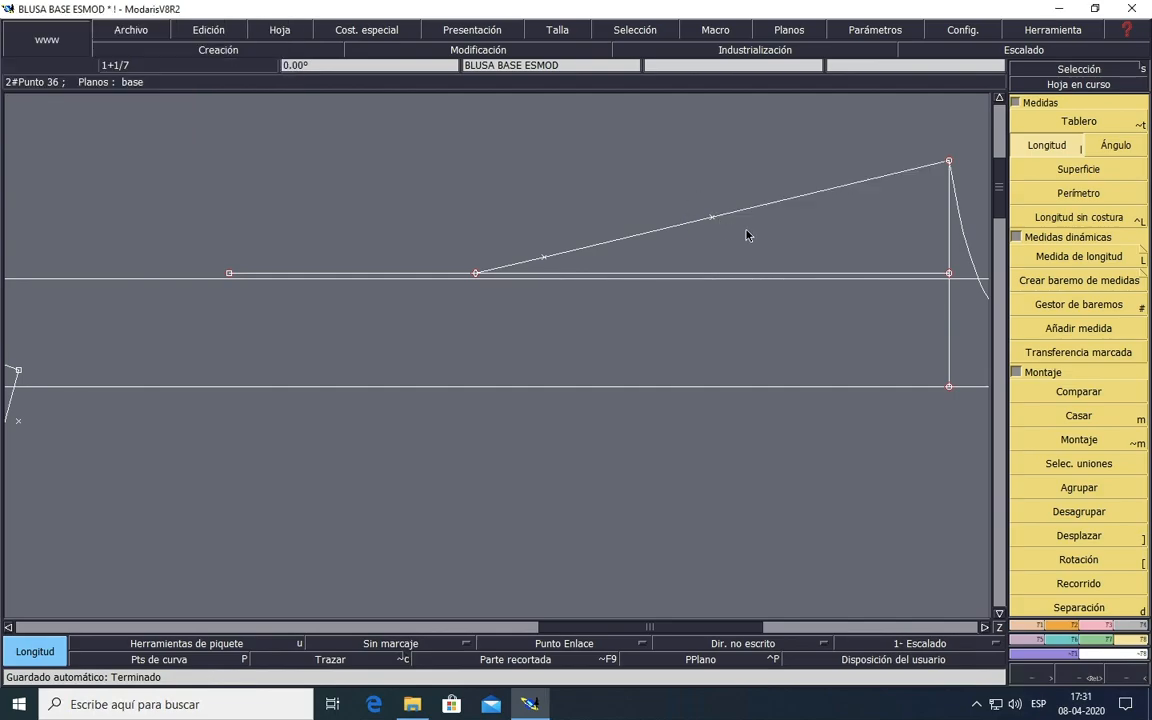
Step: Draw a straight line from the outer dart mark, continuing the front shoulder slope down past the horizontal guide line
left_click(1041, 625)
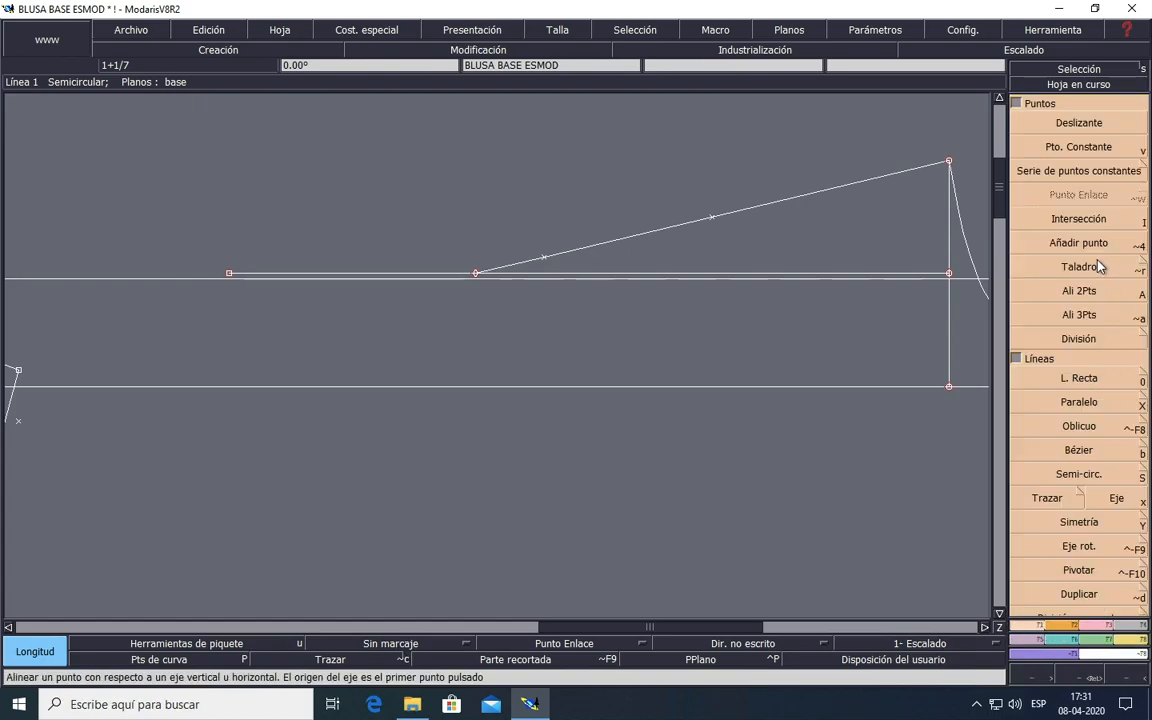
left_click(1075, 380)
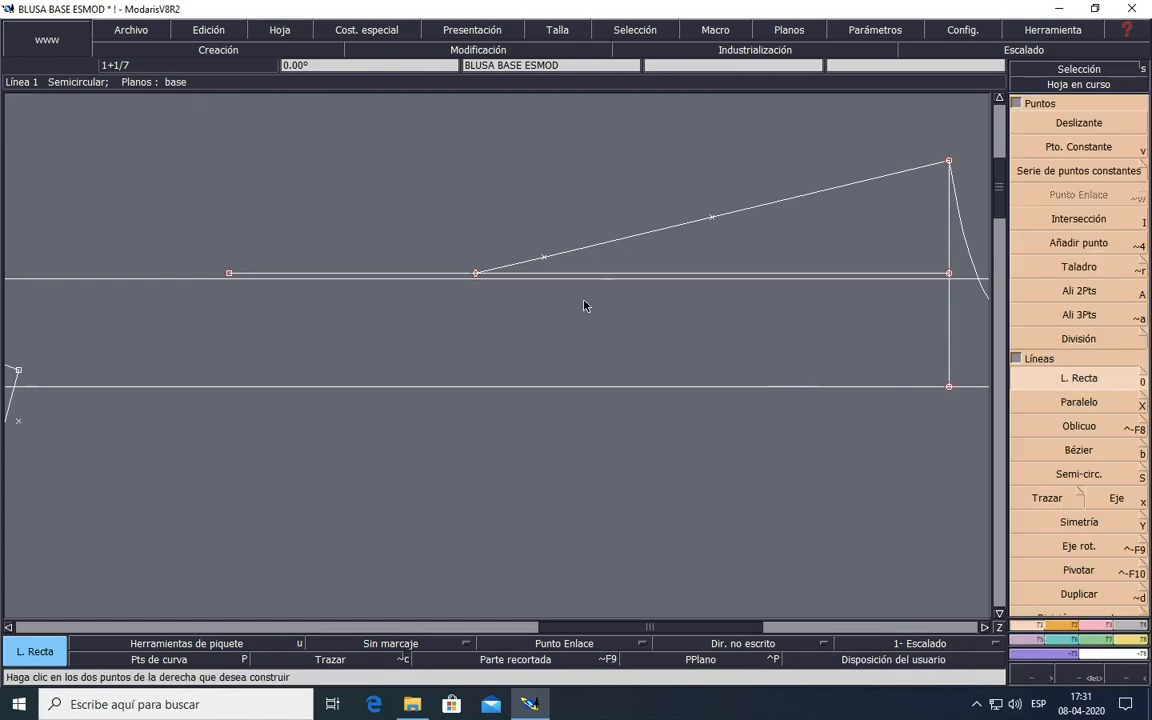
left_click(544, 262)
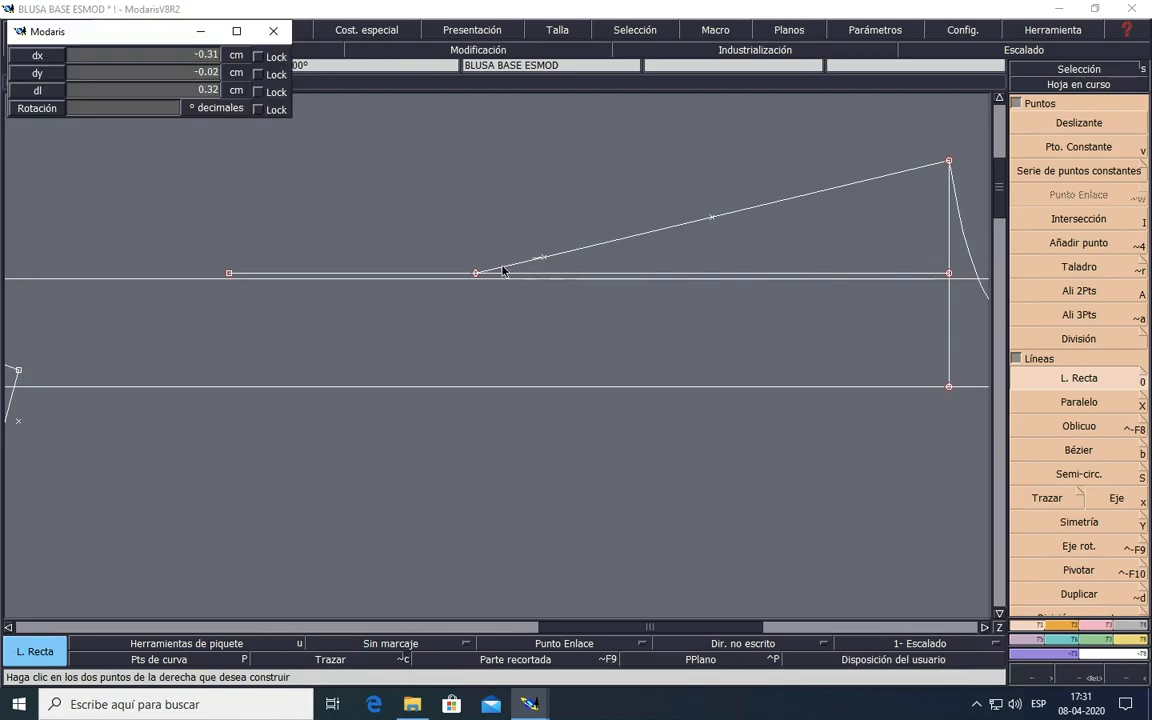
left_click(308, 314)
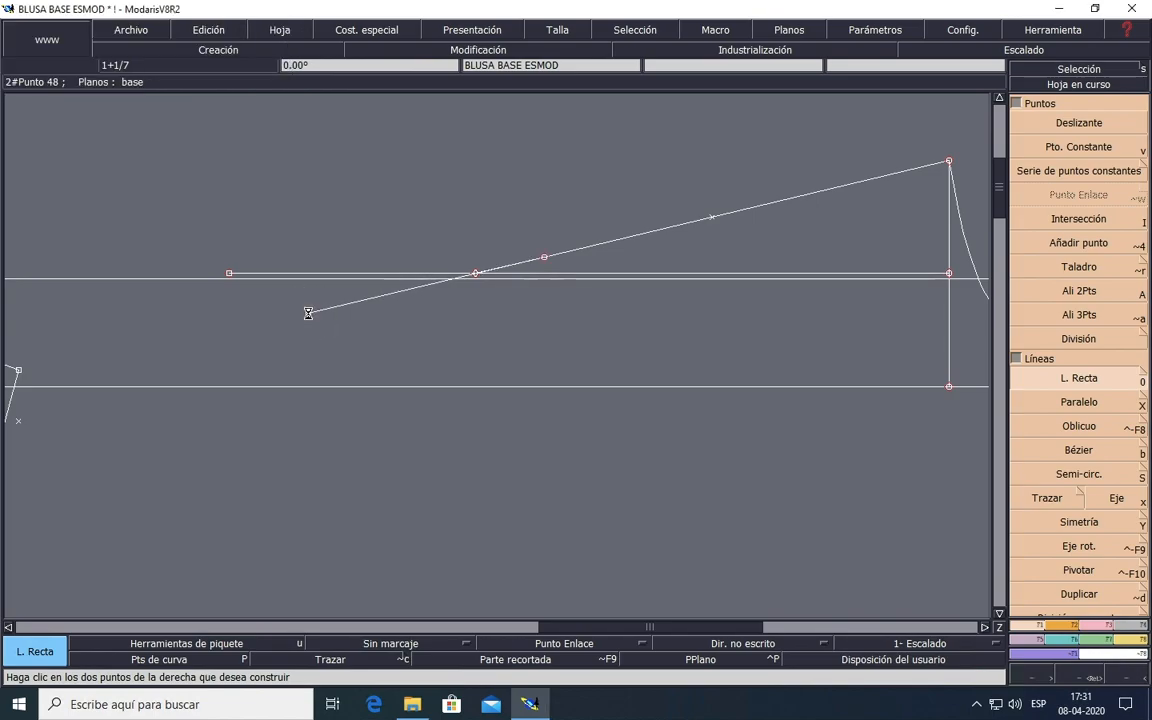
Step: Measure again from the front shoulder's neck point to the inner dart mark
left_click(1141, 639)
left_click(1040, 147)
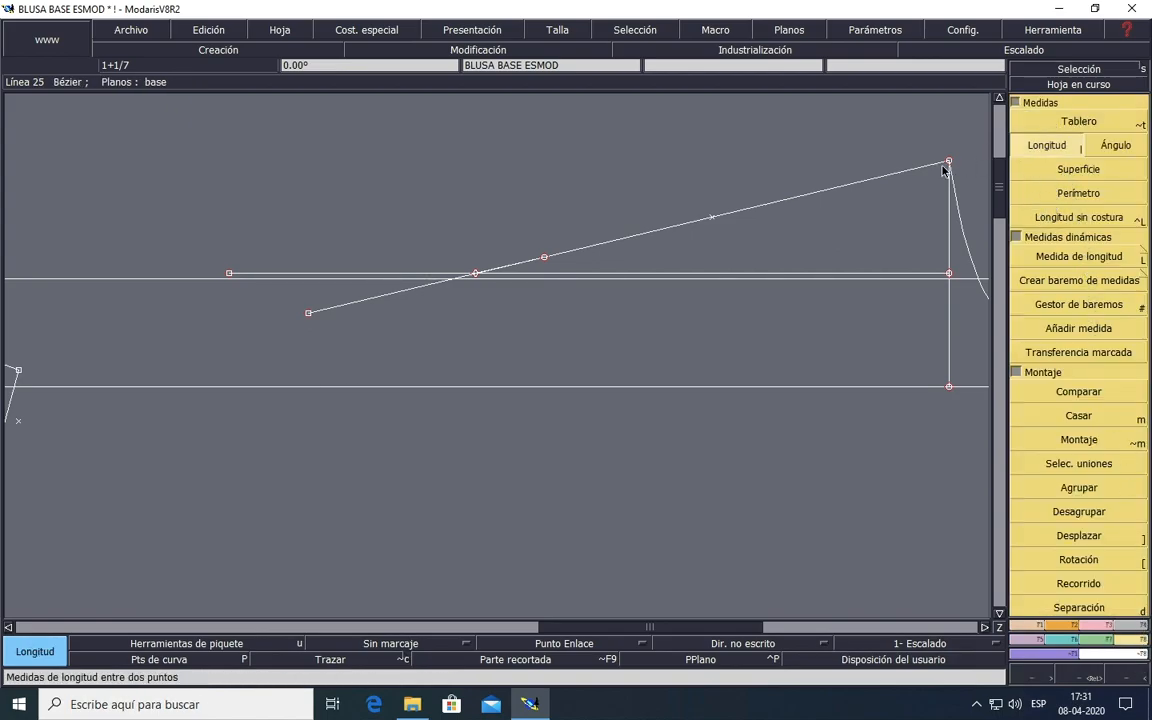
left_click(949, 162)
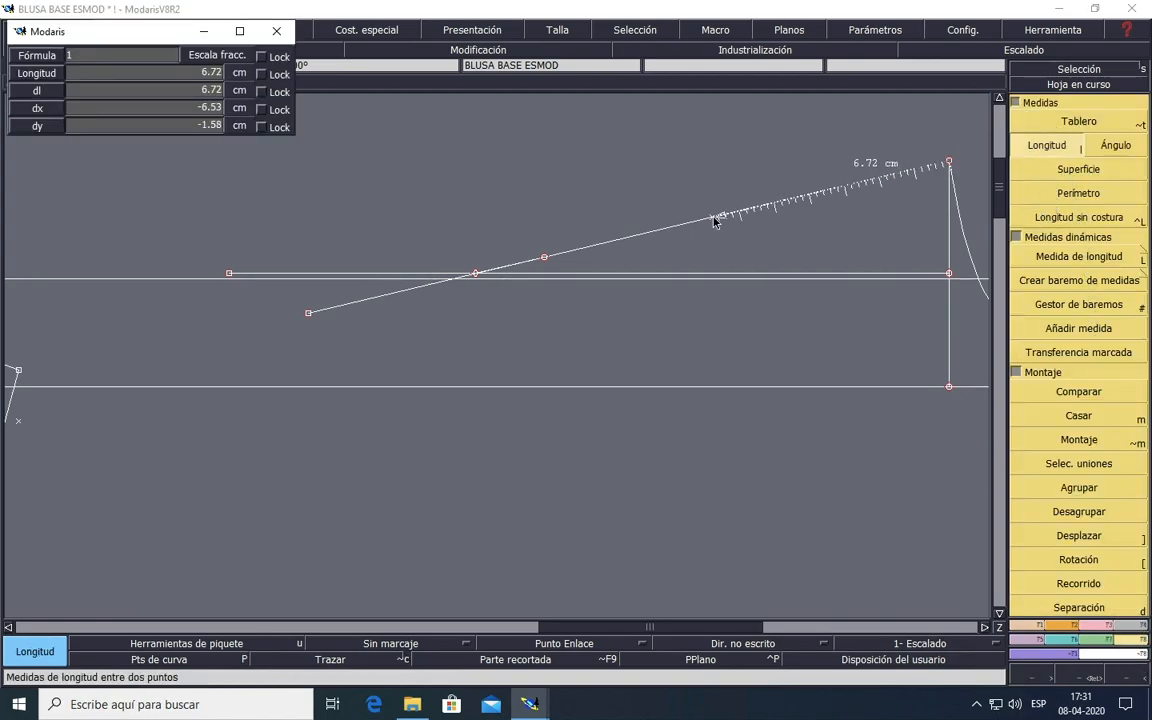
left_click(713, 218)
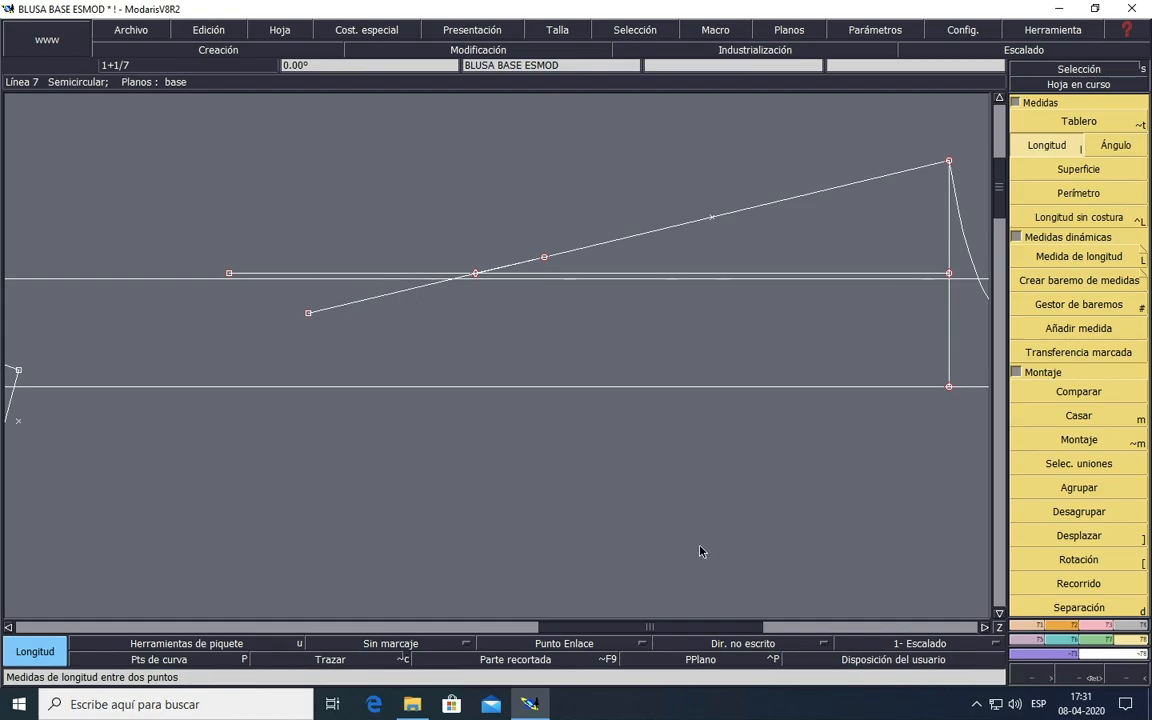
Step: Draw a straight line from the front shoulder's inner dart mark down to the bust point
scroll(700, 551, "down", 2)
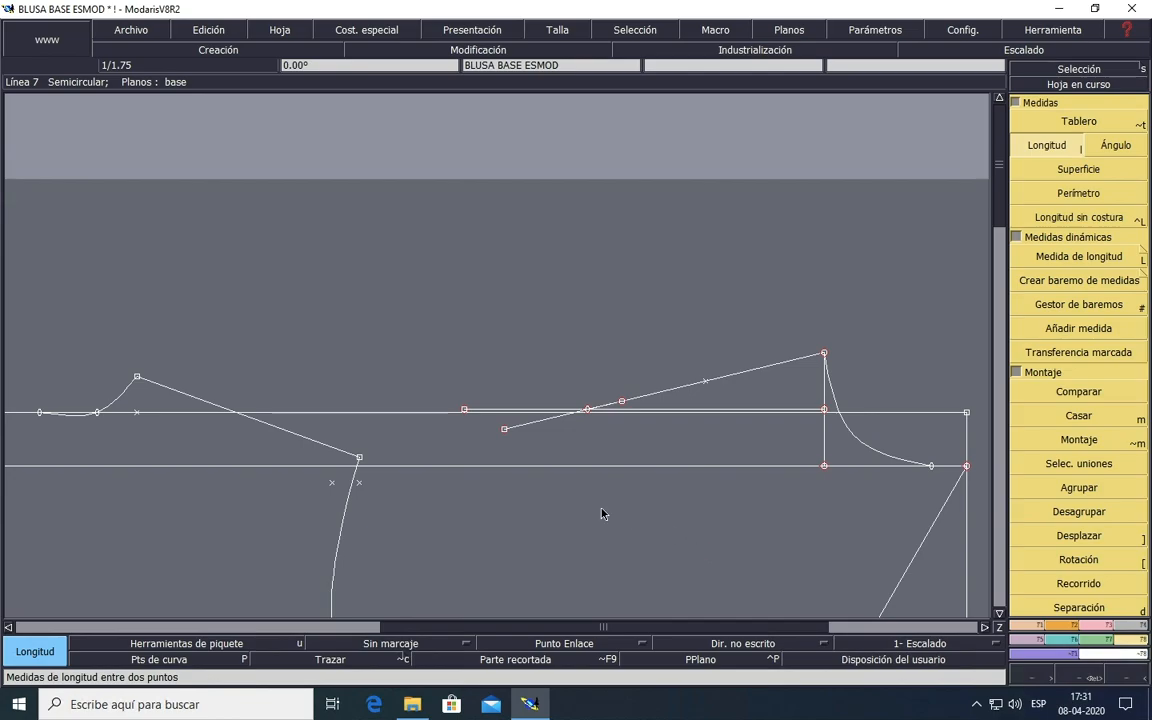
scroll(636, 555, "down", 4)
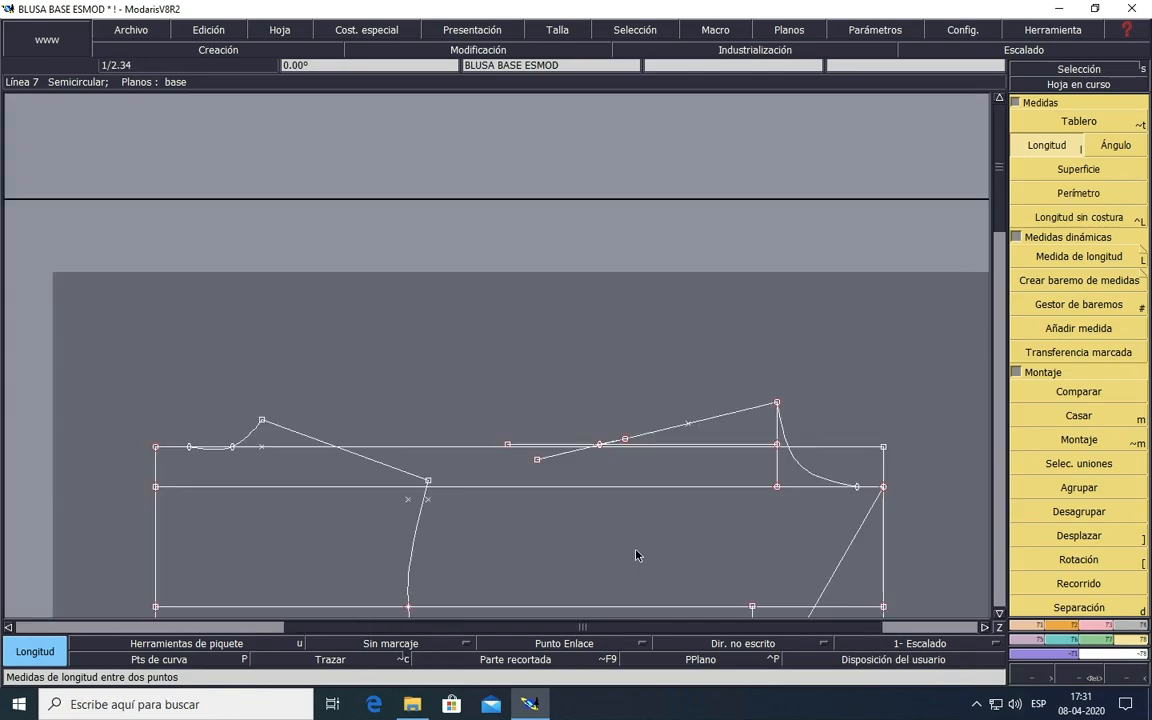
left_click(999, 613)
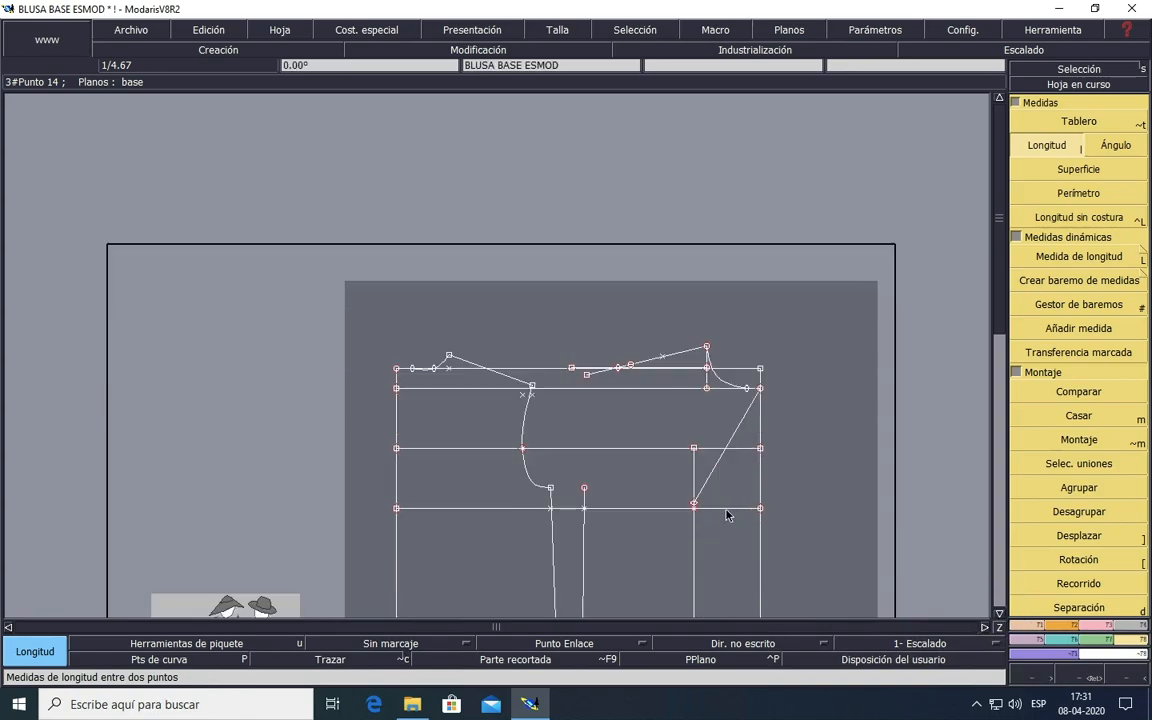
scroll(669, 424, "up", 2)
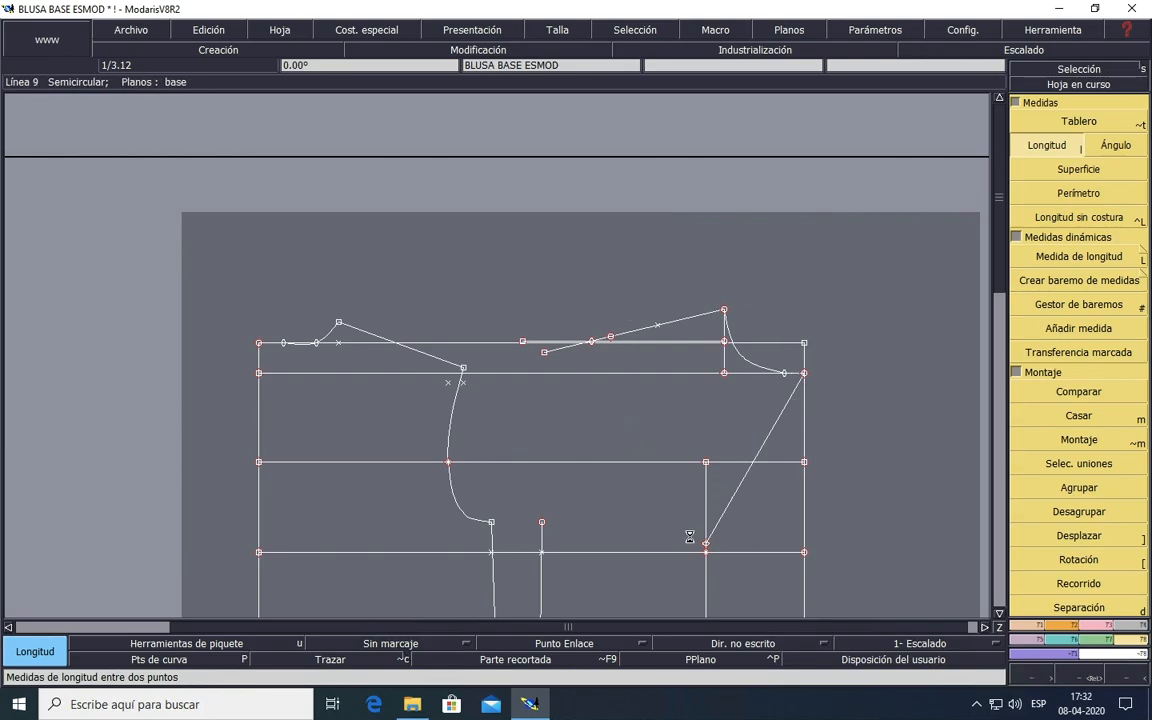
left_click(999, 617)
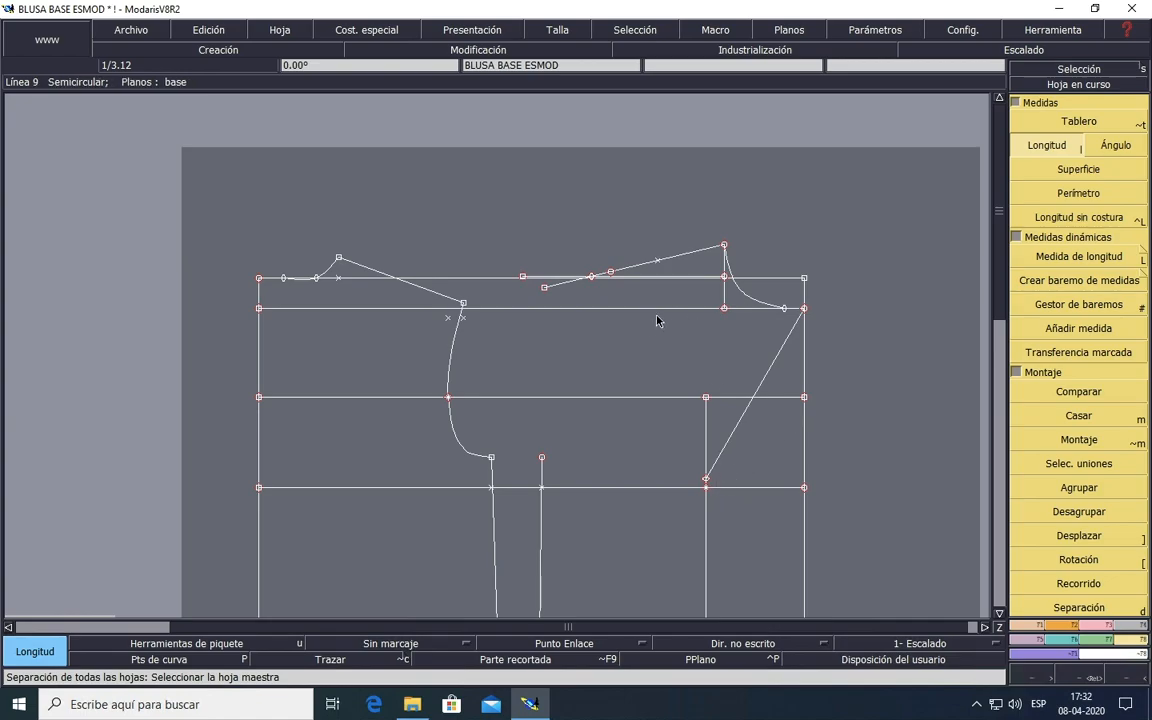
left_click(1030, 626)
left_click(1045, 378)
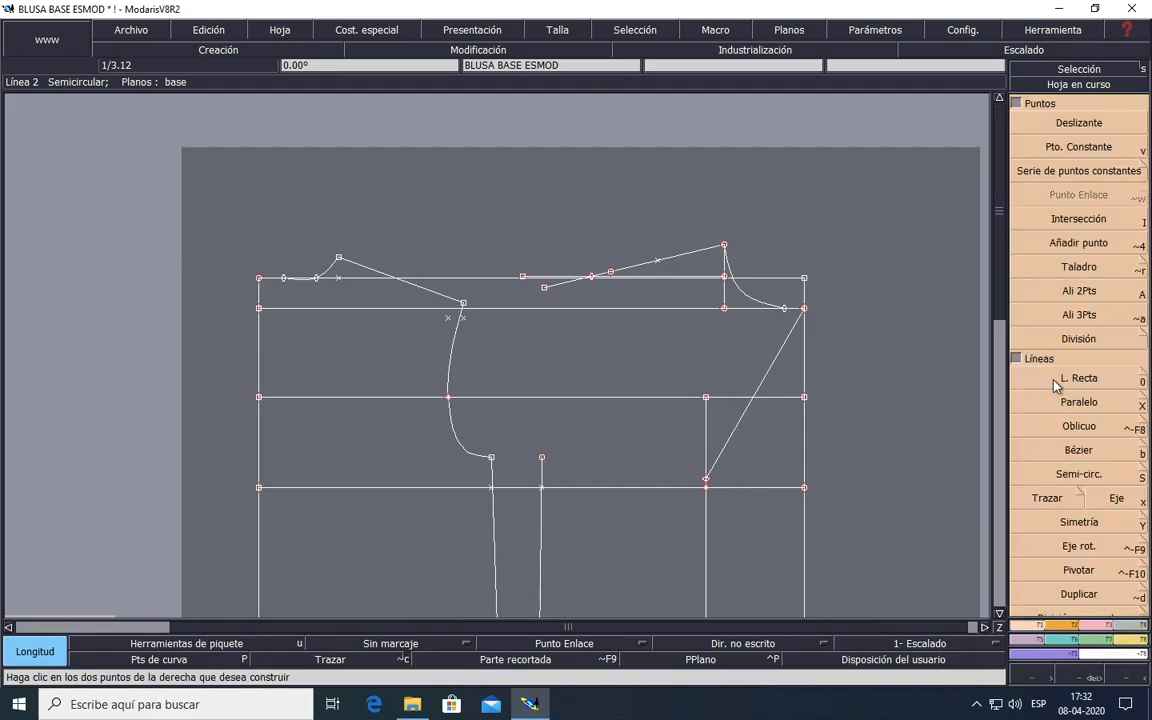
left_click(658, 261)
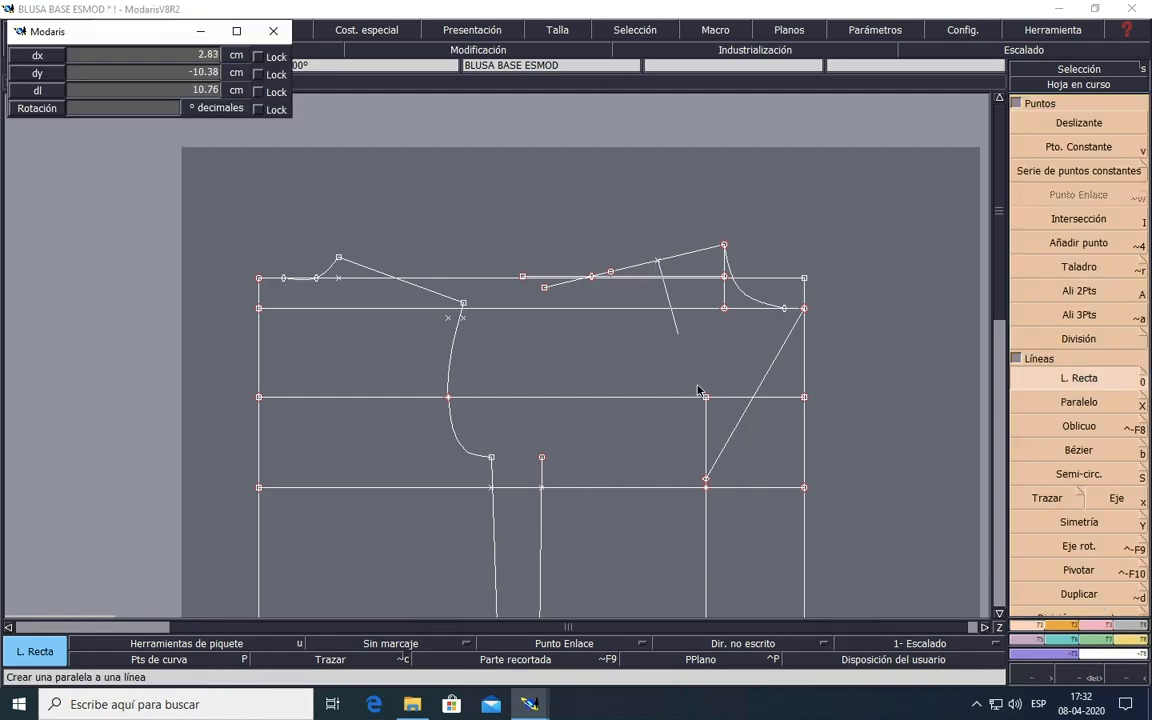
scroll(706, 482, "up", 1)
left_click(706, 482)
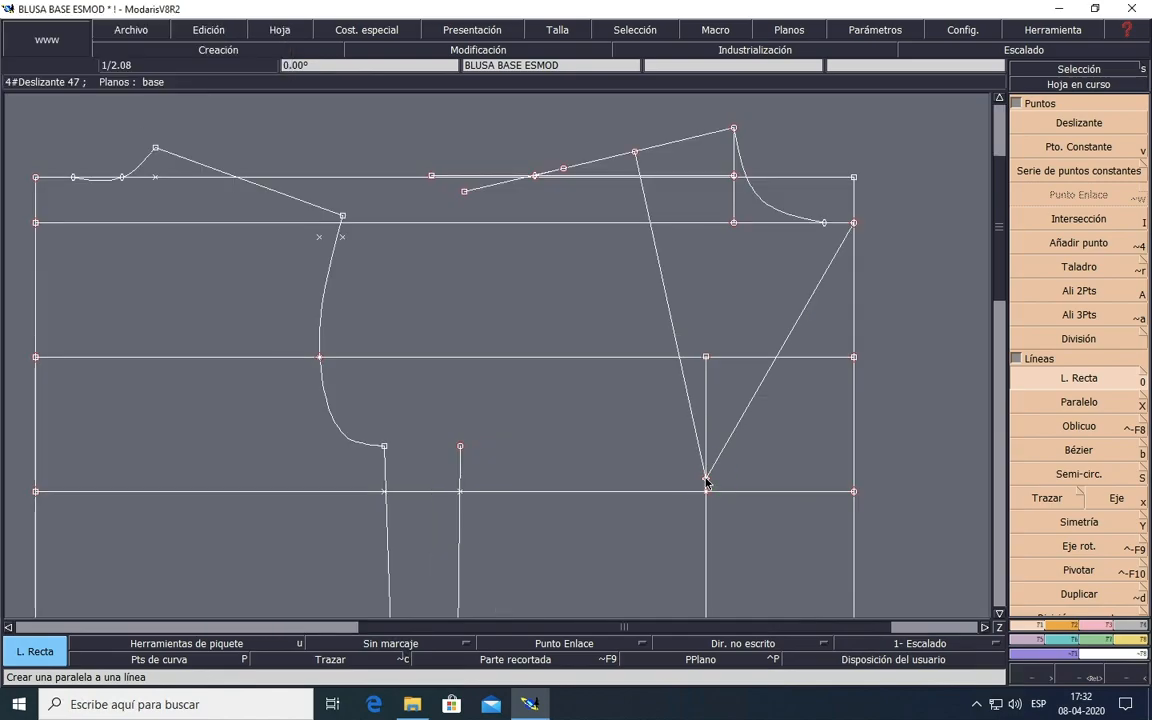
Step: Draw the second dart leg as a straight line from the bust point up to the outer dart mark on the front shoulder
left_click(706, 482)
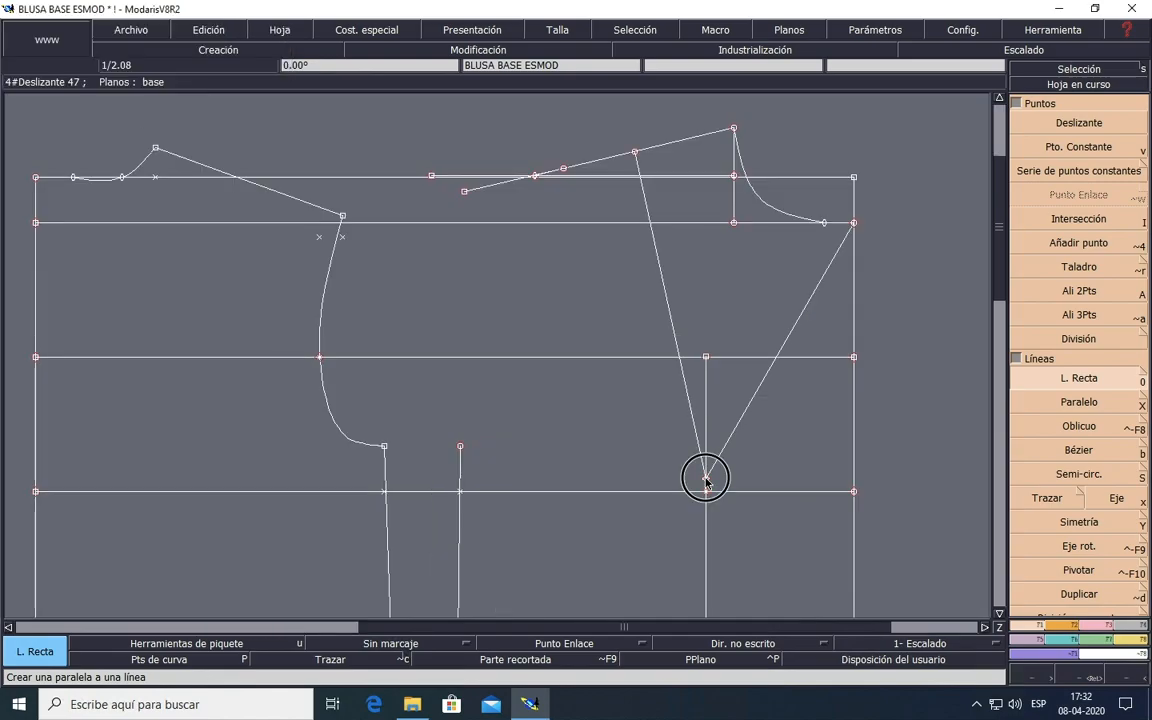
scroll(564, 172, "up", 2)
left_click(564, 172)
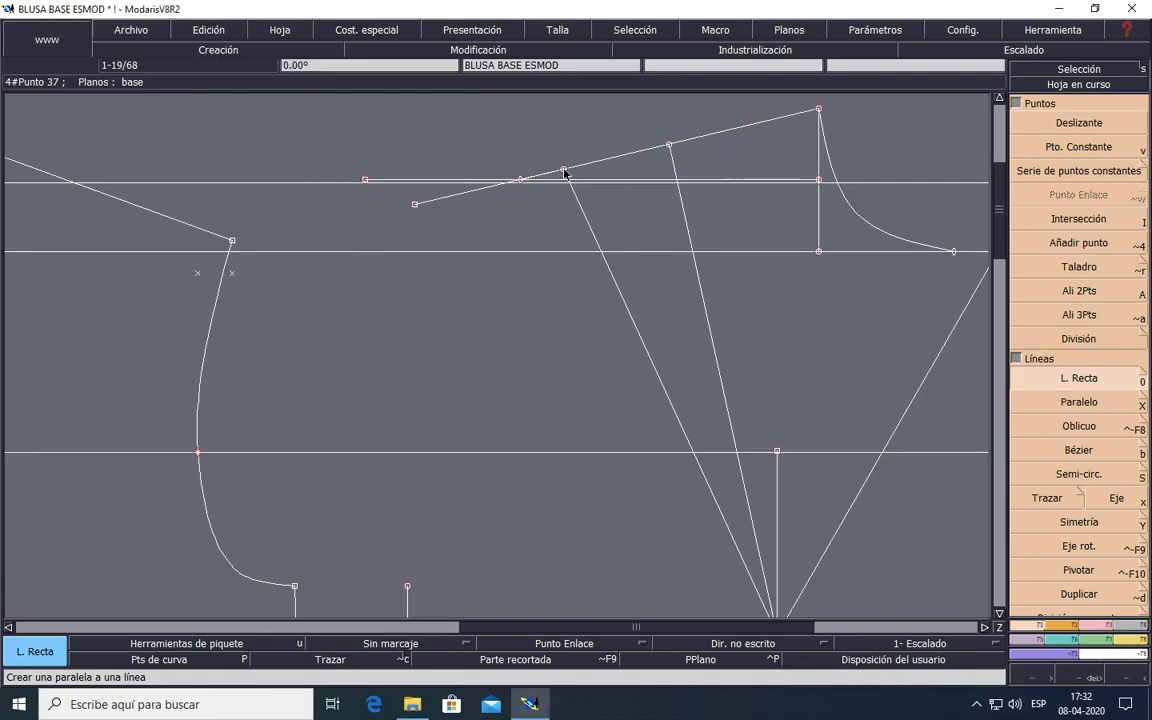
scroll(573, 224, "down", 2)
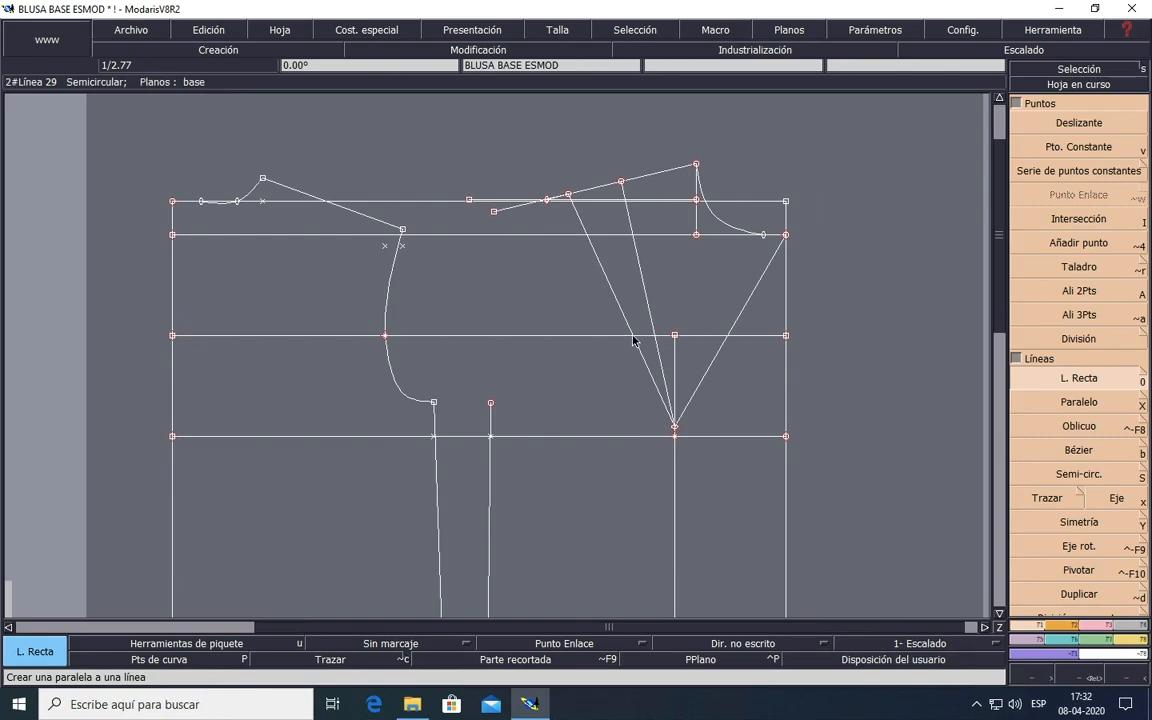
Step: Add an intersection point where the outer dart leg crosses the horizontal line midway between the shoulder and bust lines
scroll(632, 341, "up", 1)
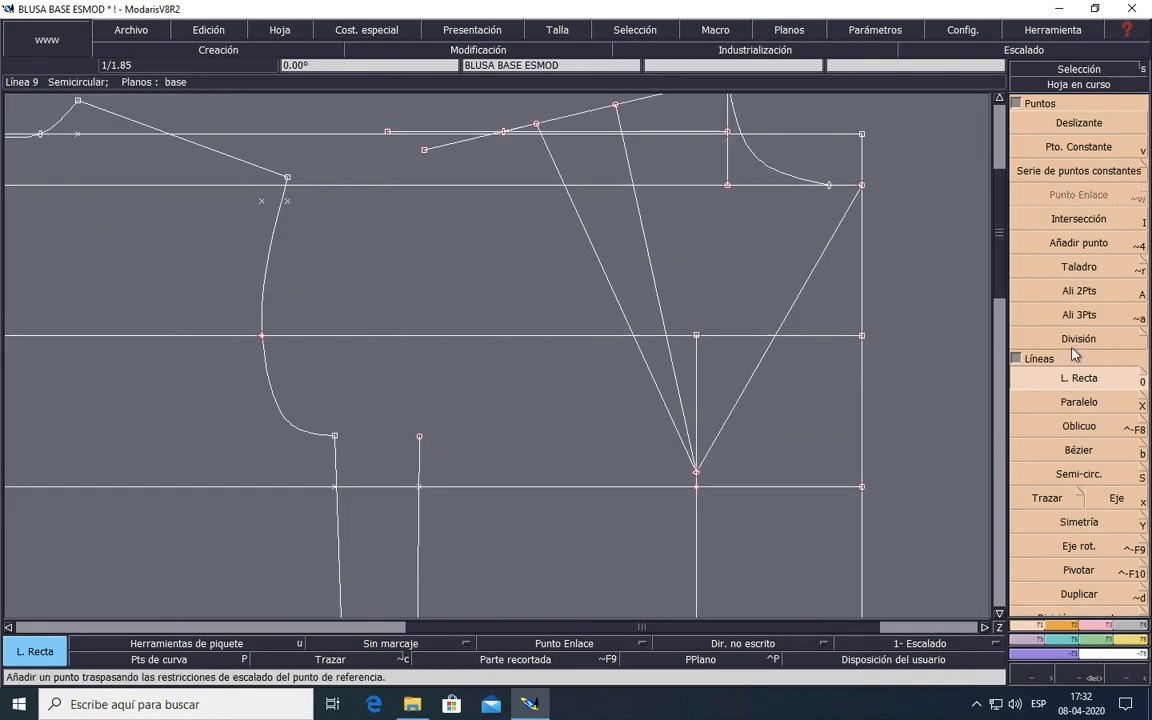
left_click(1060, 218)
left_click_drag(638, 352, 633, 335)
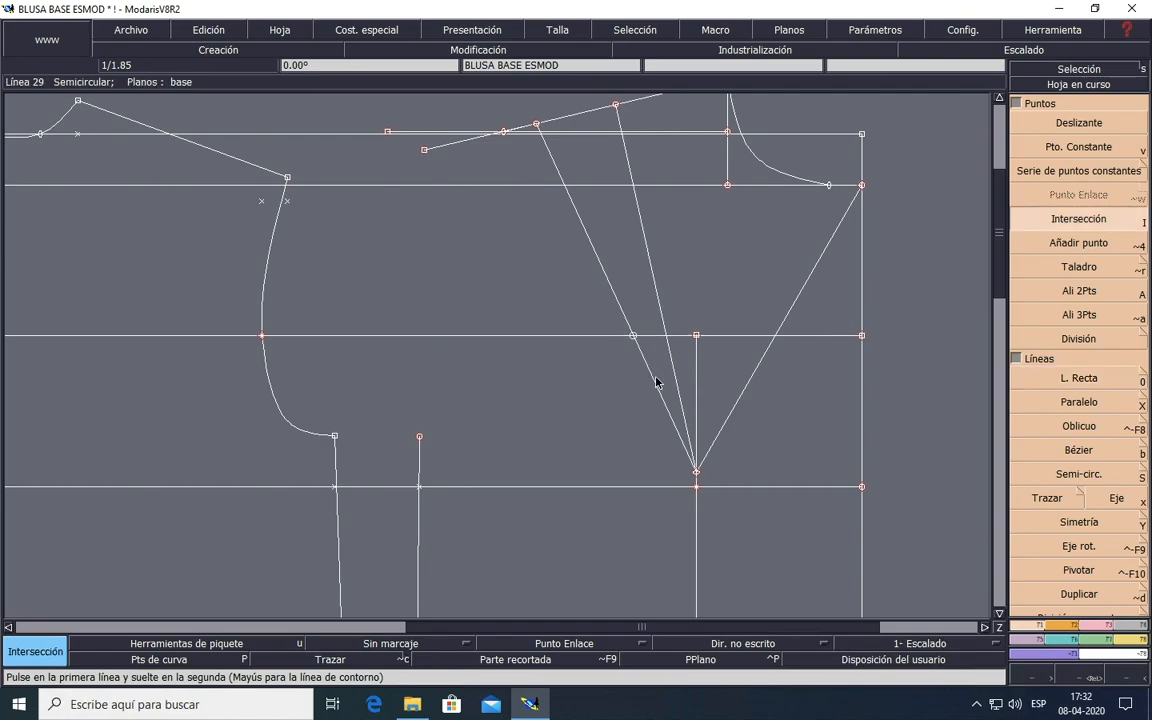
Step: Place a Taladro reference point offset from the dart leg intersection by dx -6.3 cm and dy -2 cm
left_click(1077, 267)
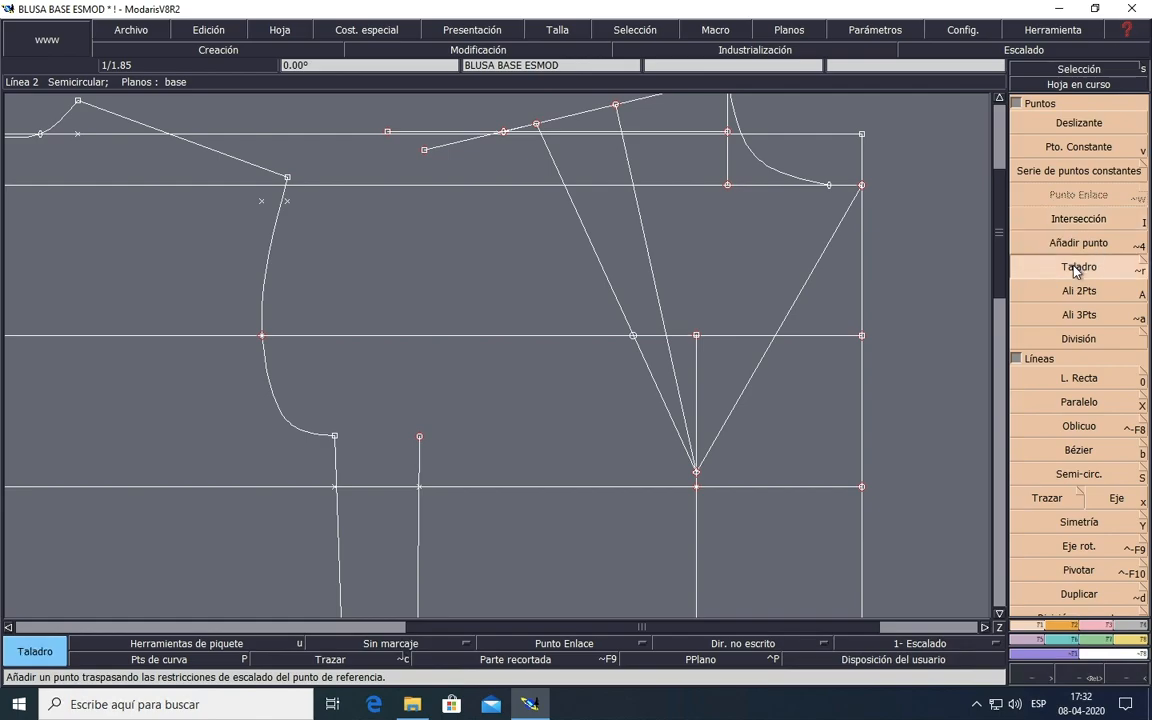
left_click(632, 337)
left_click(194, 58)
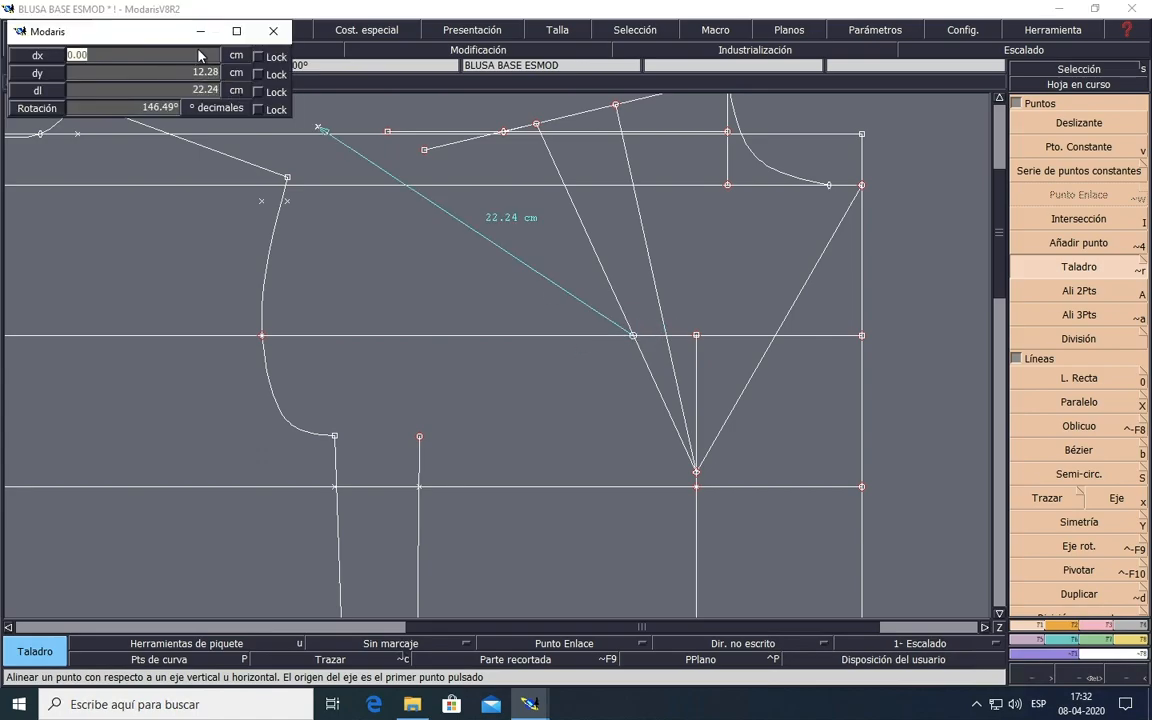
type("-6.3")
left_click(208, 73)
type("-2")
left_click(514, 362)
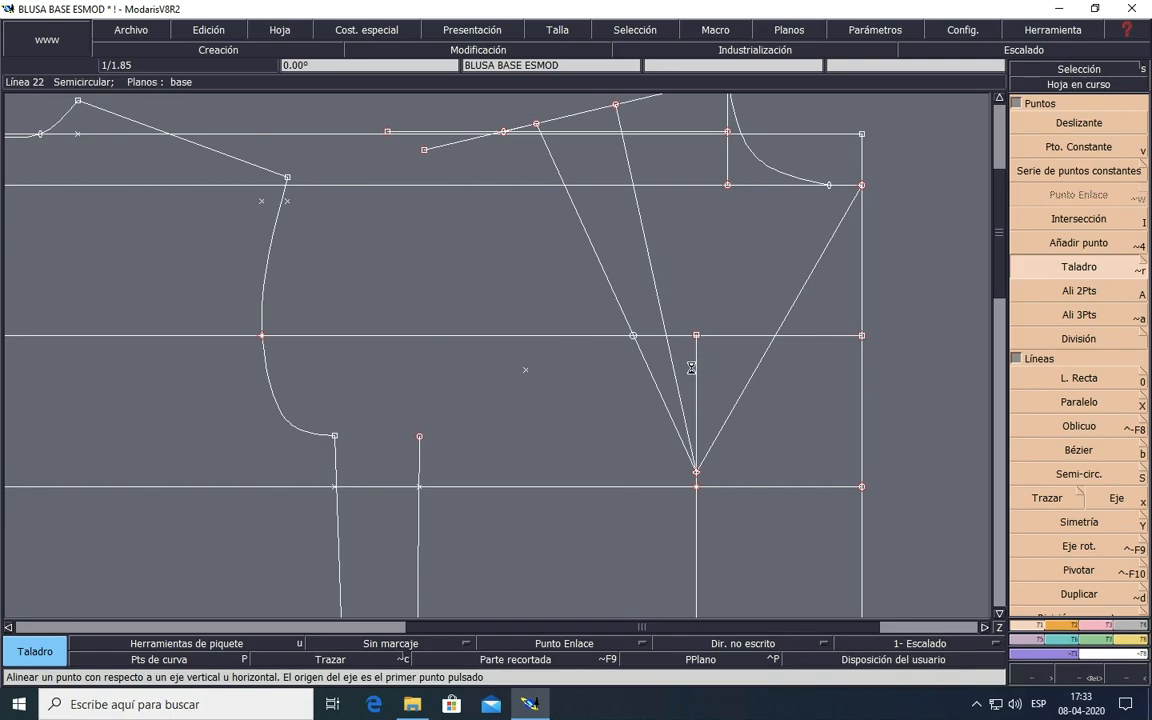
Step: Draw the front armhole as a Bézier curve from the outer shoulder end through the reference point to the top of the front side line
left_click(1087, 450)
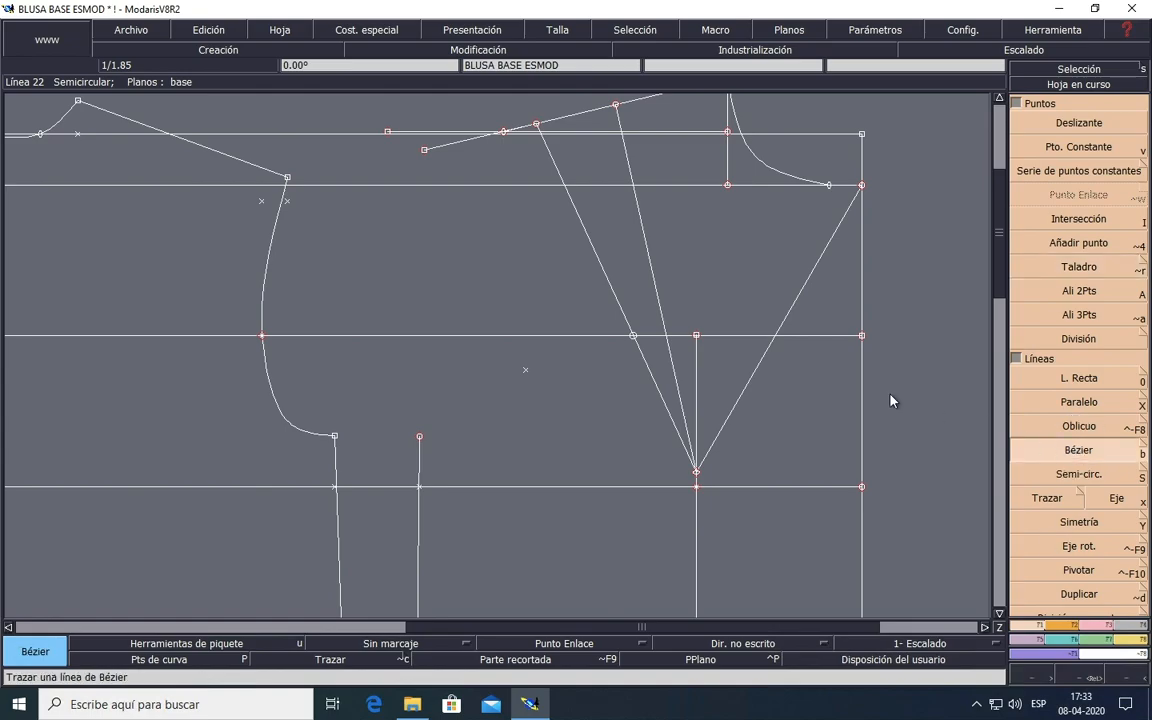
left_click(424, 152)
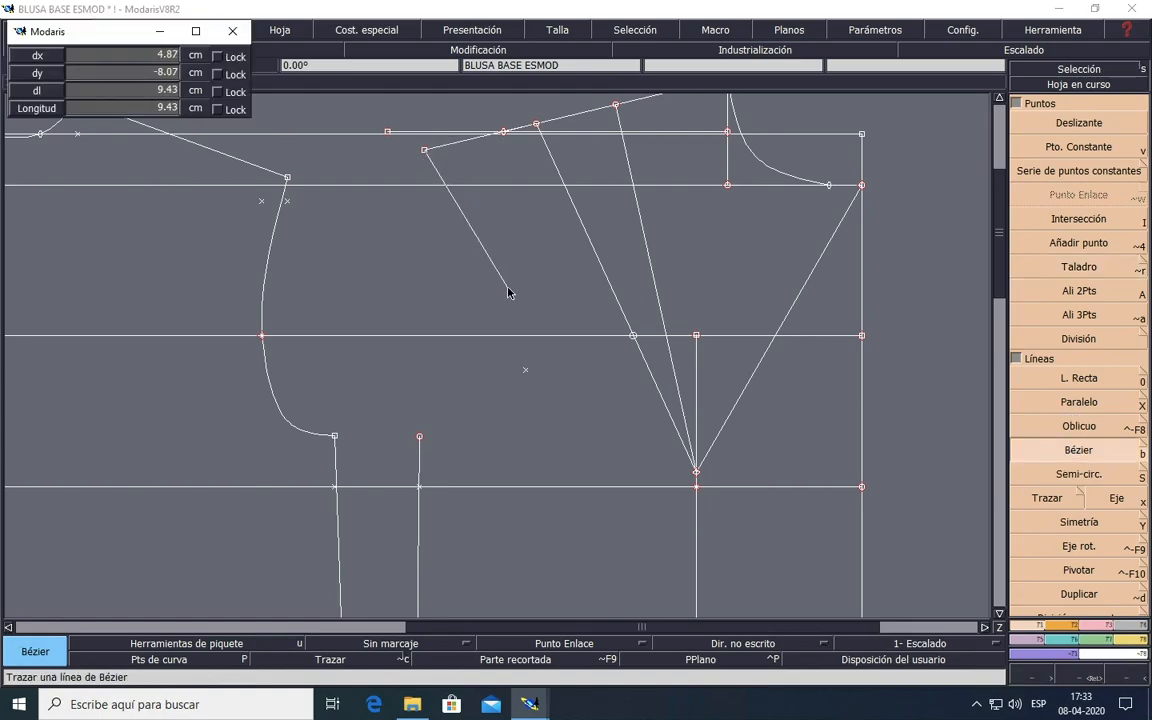
left_click(508, 290)
left_click(527, 370)
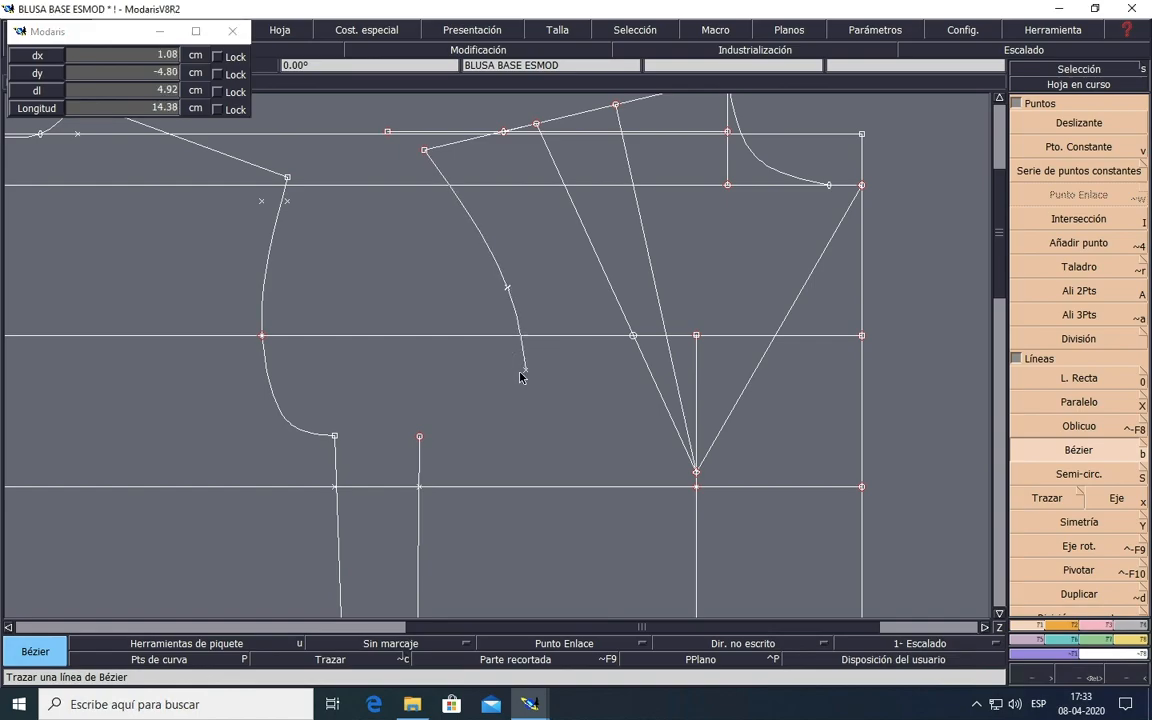
left_click(449, 438)
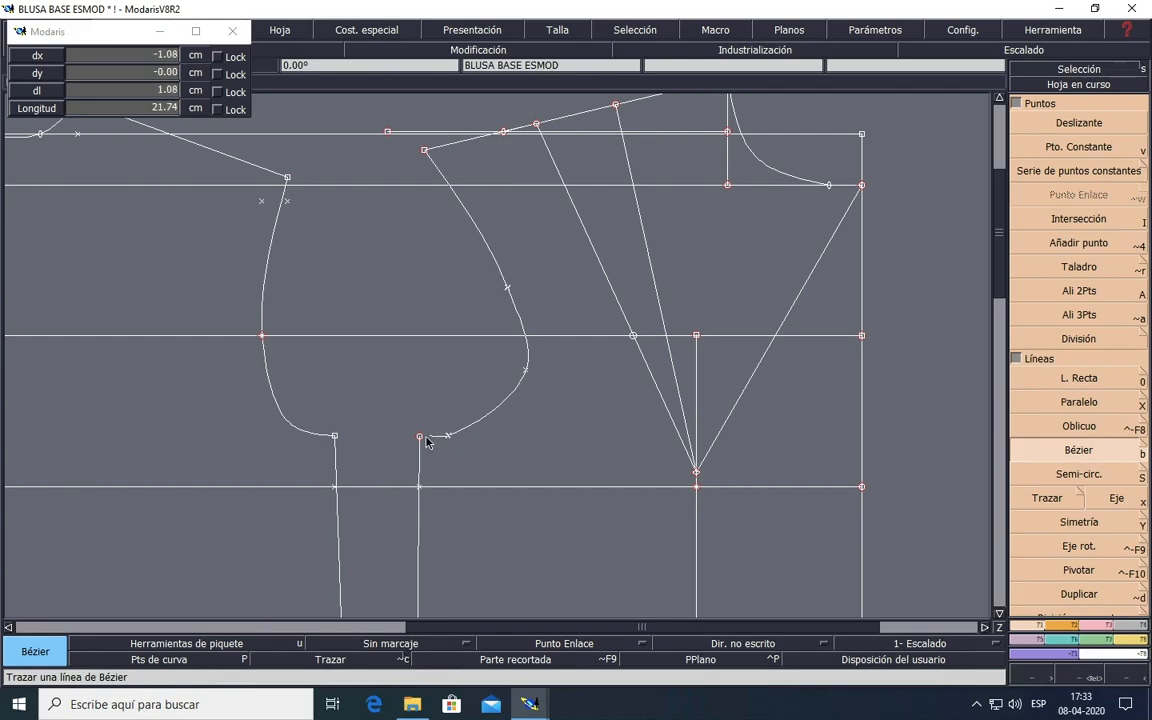
left_click(420, 438)
middle_click(421, 443)
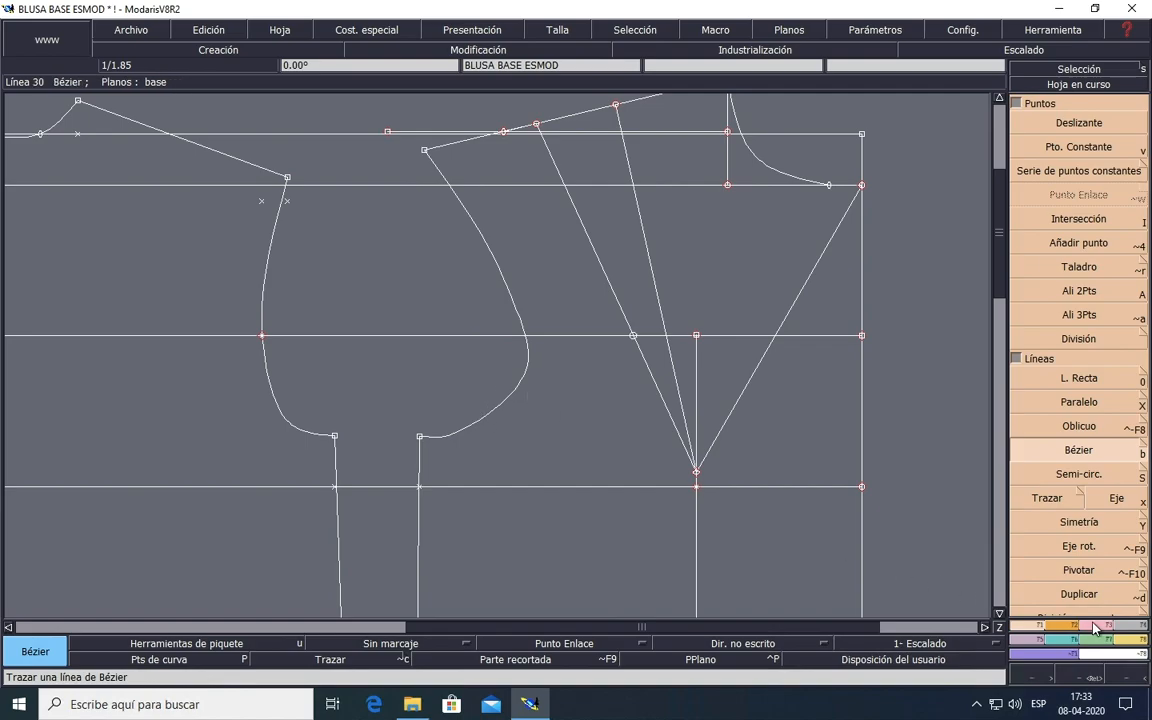
Step: With curve points shown, refine the front armhole by nudging its lowest curve point and moving the upper one about 2 cm toward the shoulder
left_click(1106, 678)
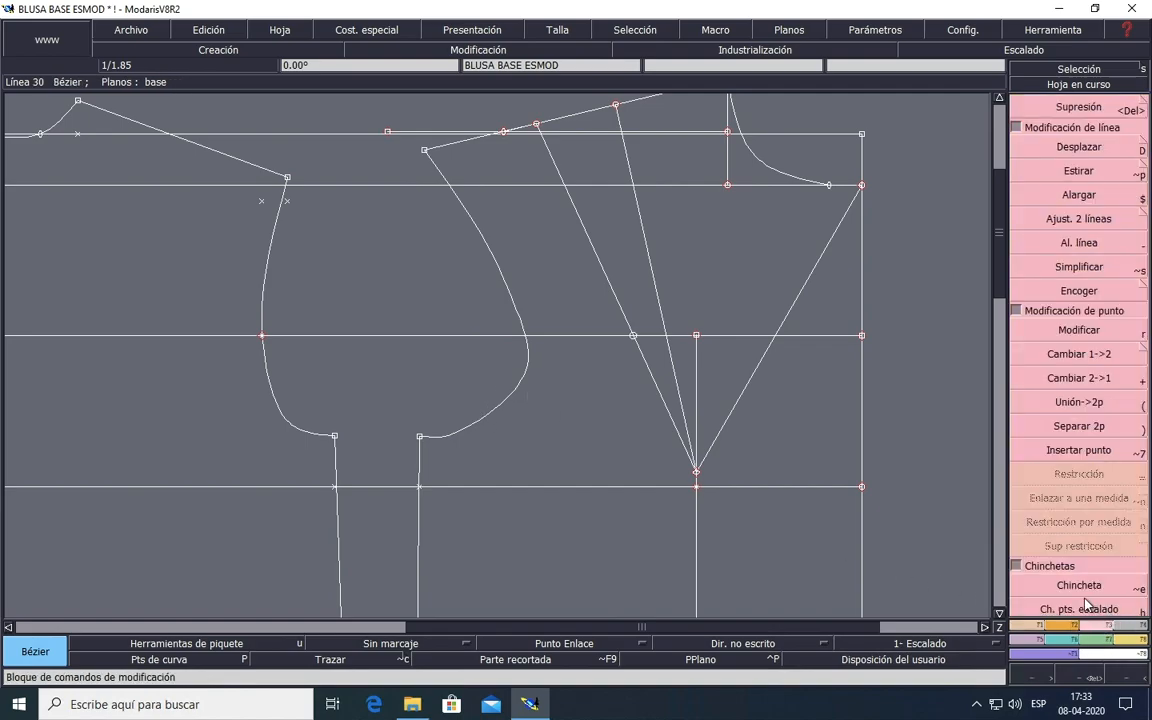
left_click(1083, 336)
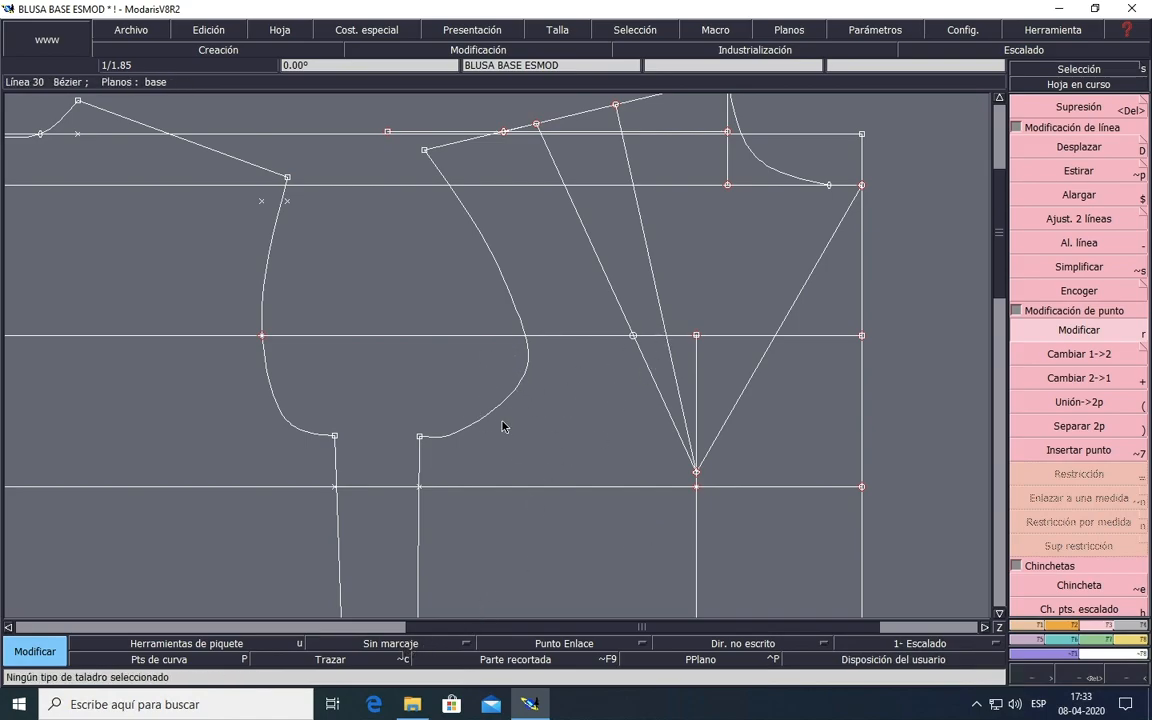
left_click(170, 667)
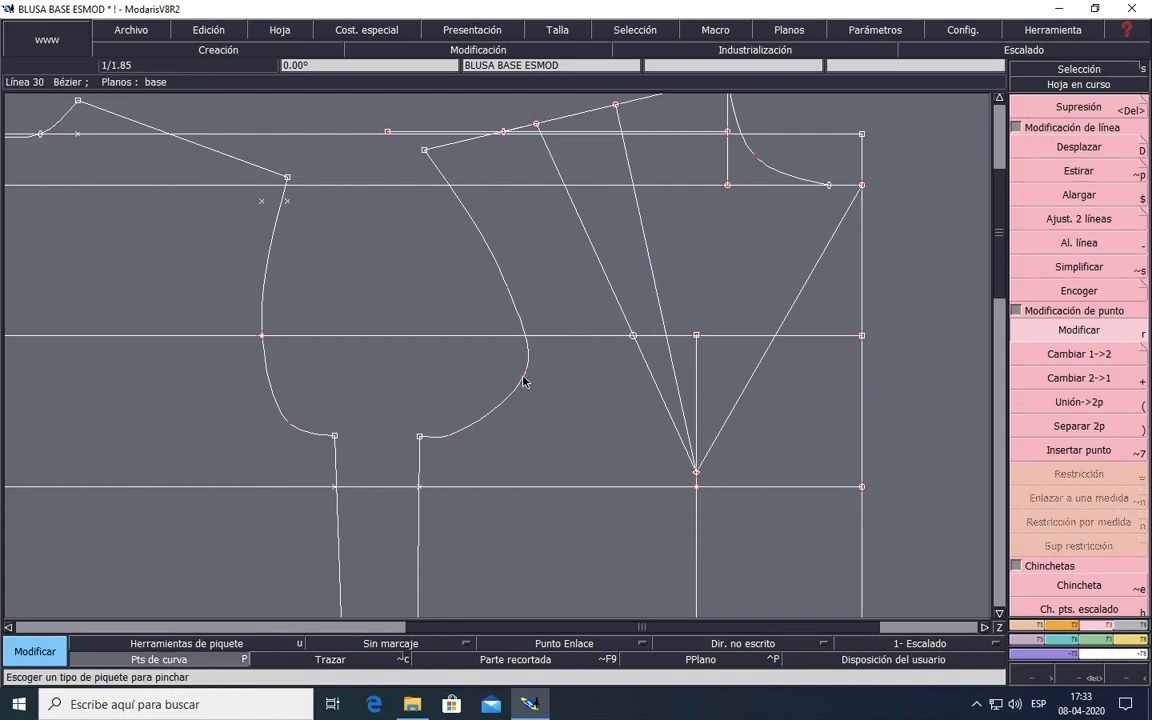
left_click(1073, 338)
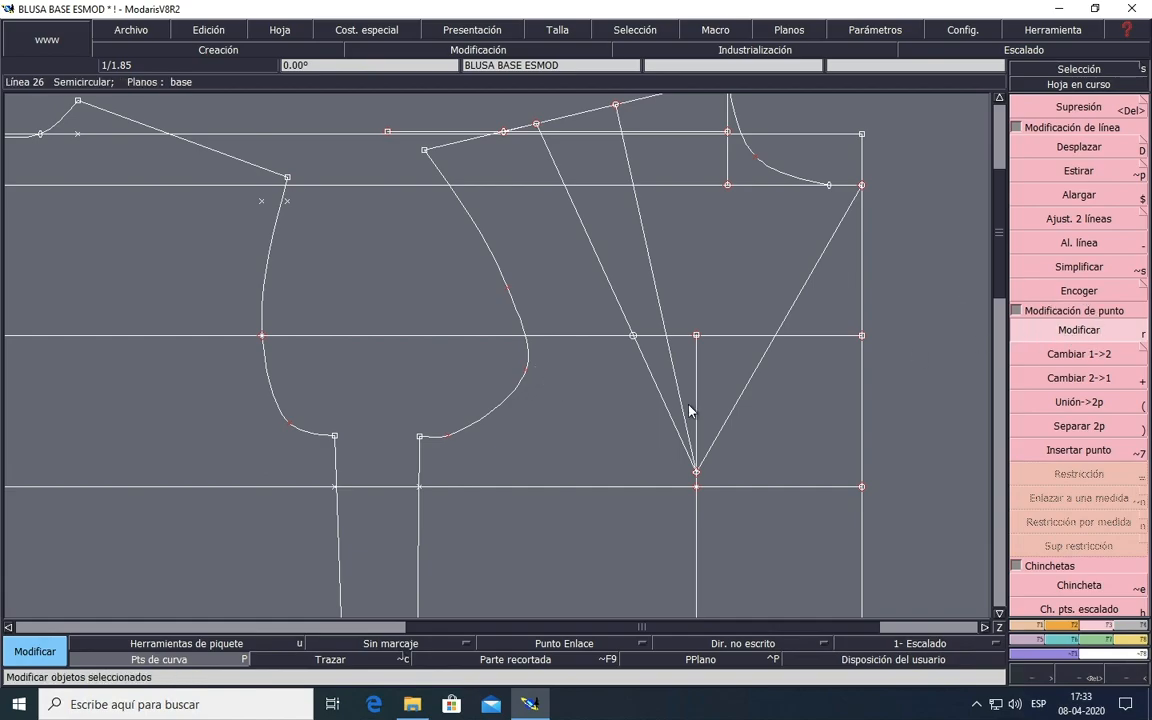
left_click(447, 439)
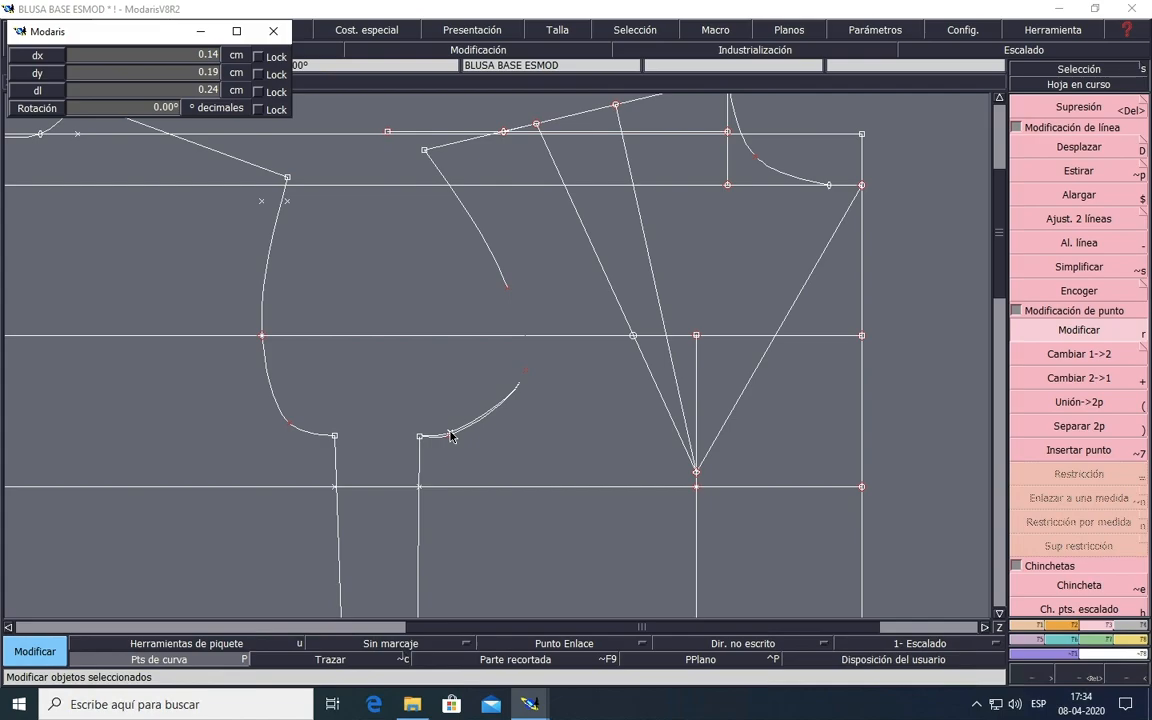
left_click(458, 435)
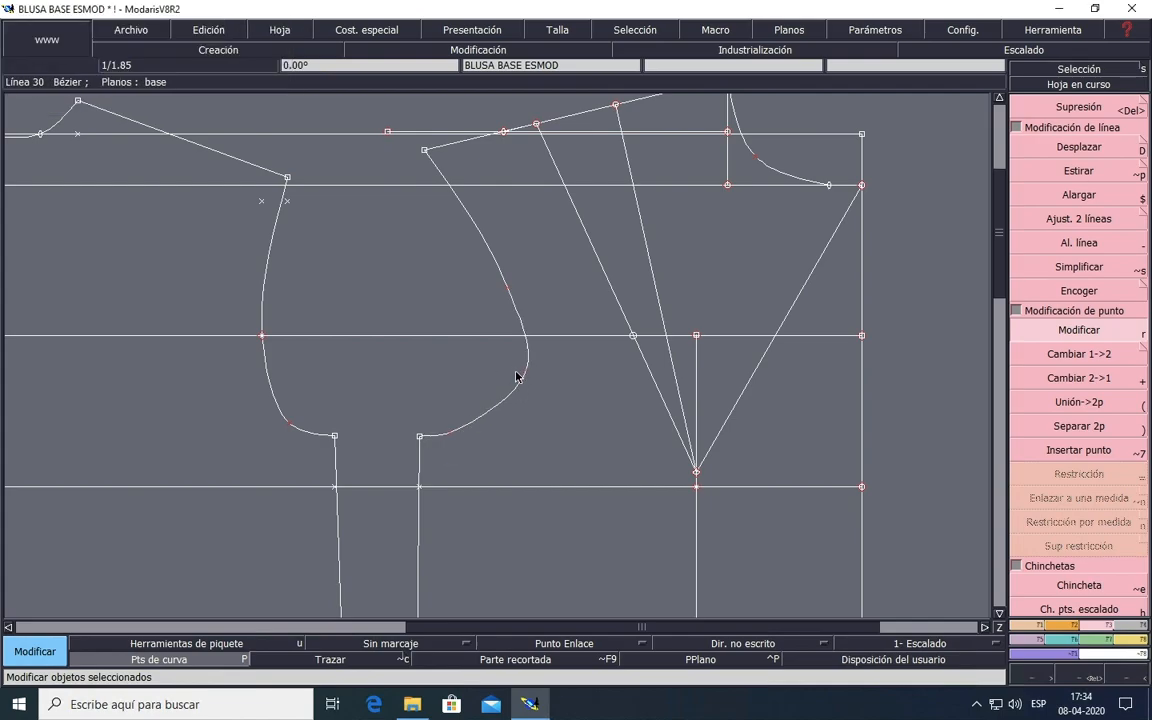
left_click(508, 290)
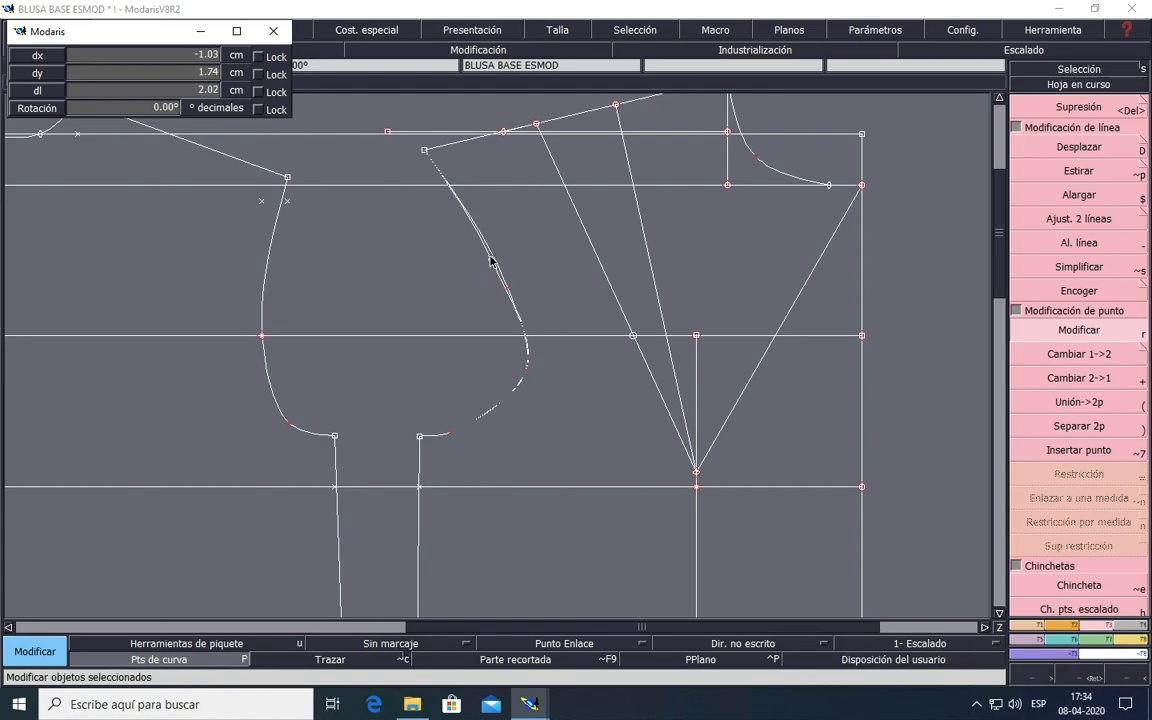
left_click(491, 262)
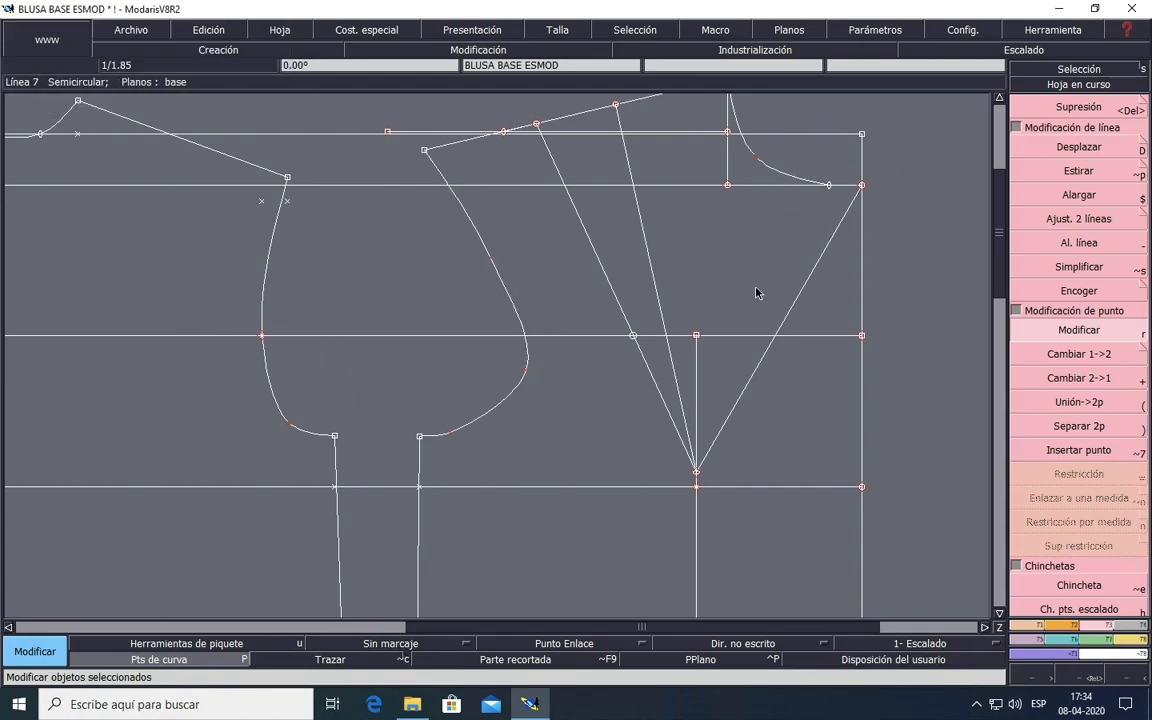
left_click(148, 660)
Step: Read the front waist dart instructions in the Word document, and return to the remote Modaris session
scroll(658, 527, "up", 1)
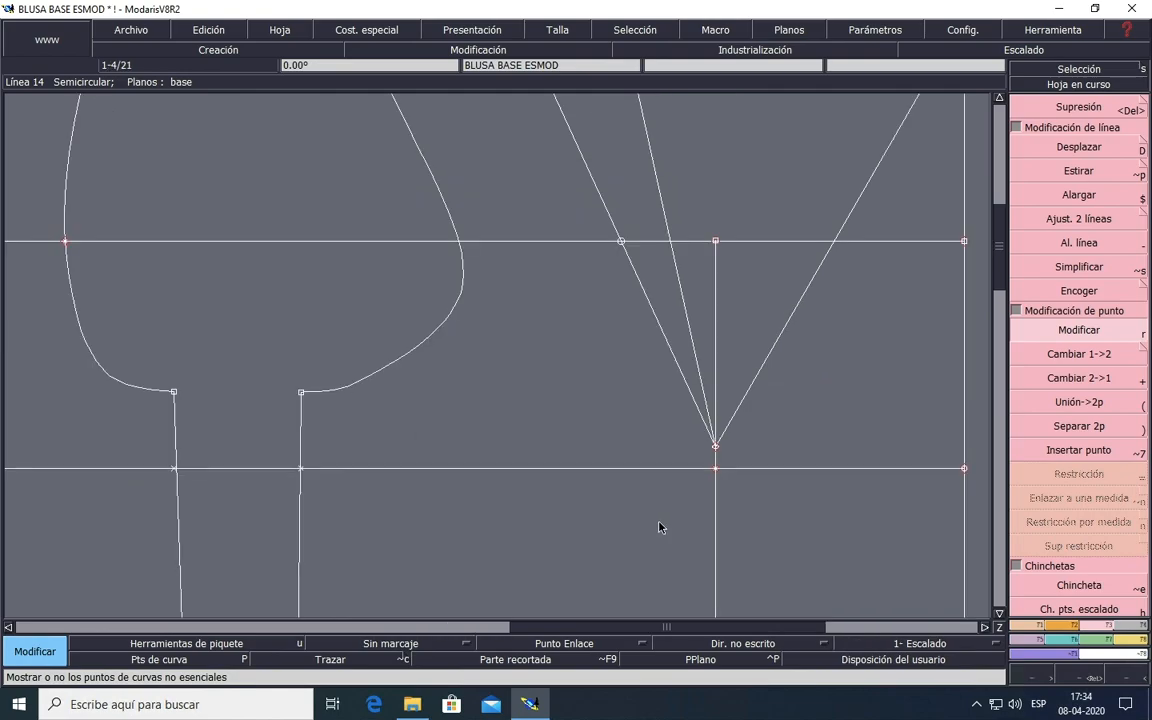
scroll(658, 527, "down", 5)
left_click(999, 614)
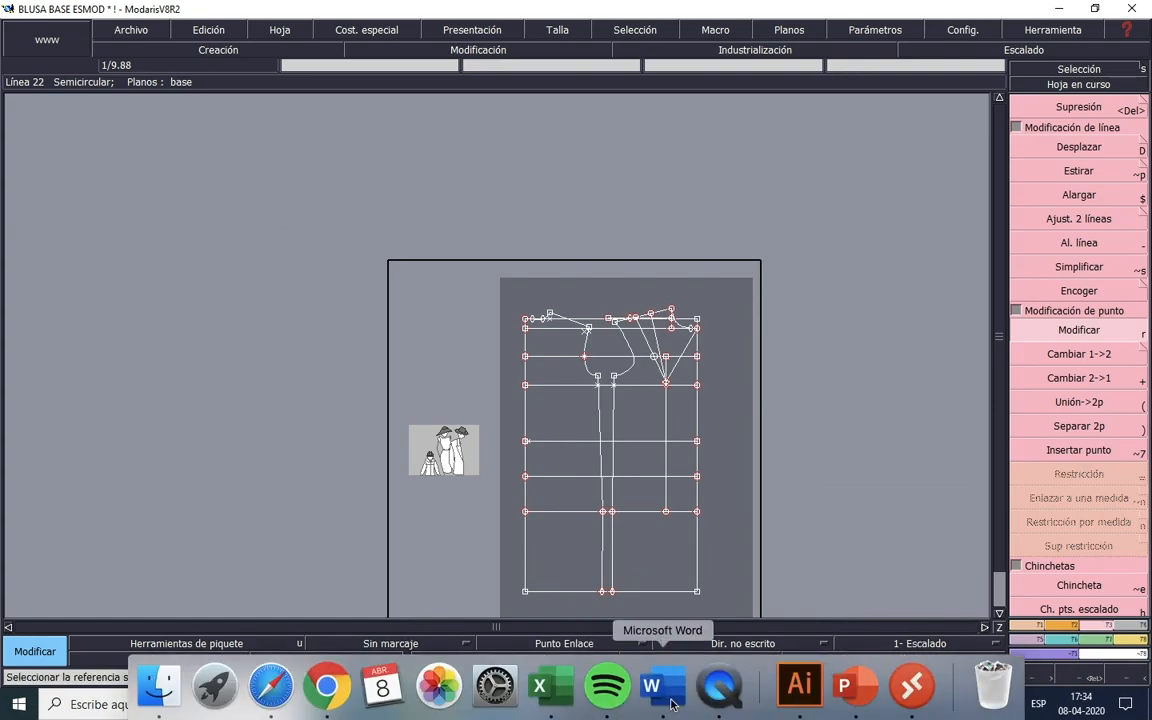
left_click(651, 686)
scroll(617, 560, "down", 15)
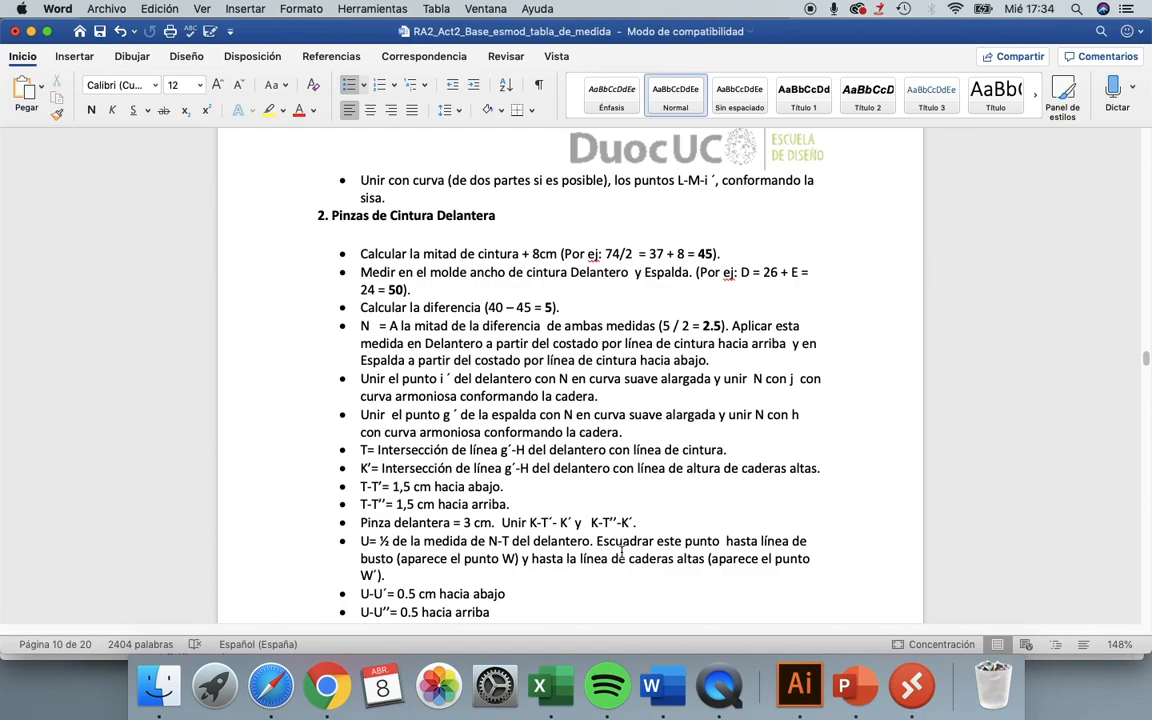
left_click(729, 252)
left_click(912, 686)
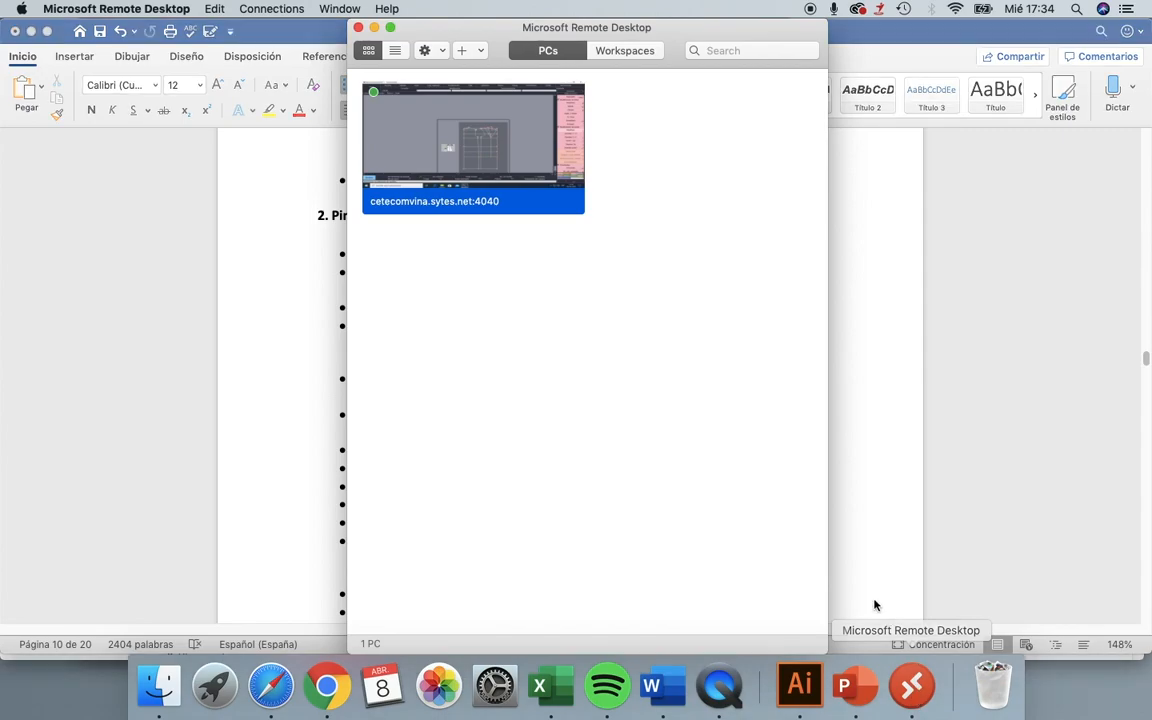
double_click(520, 150)
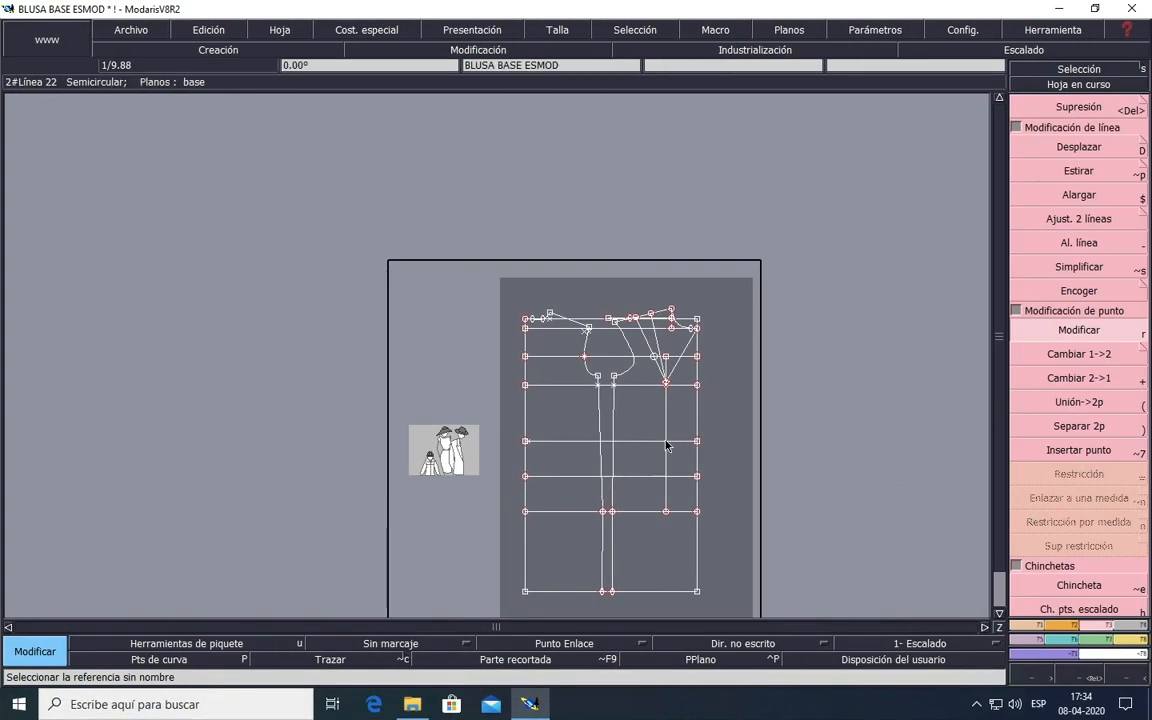
scroll(665, 432, "up", 1)
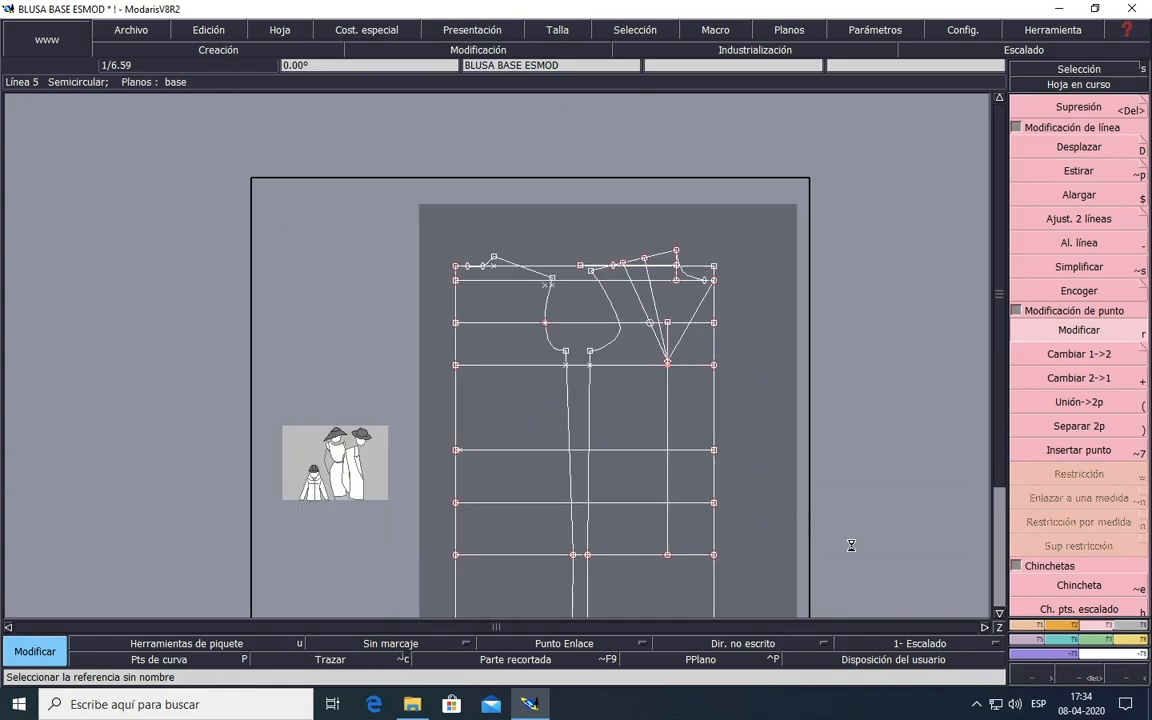
Step: Measure the waistline's length from the center front to the front side line
left_click(1133, 643)
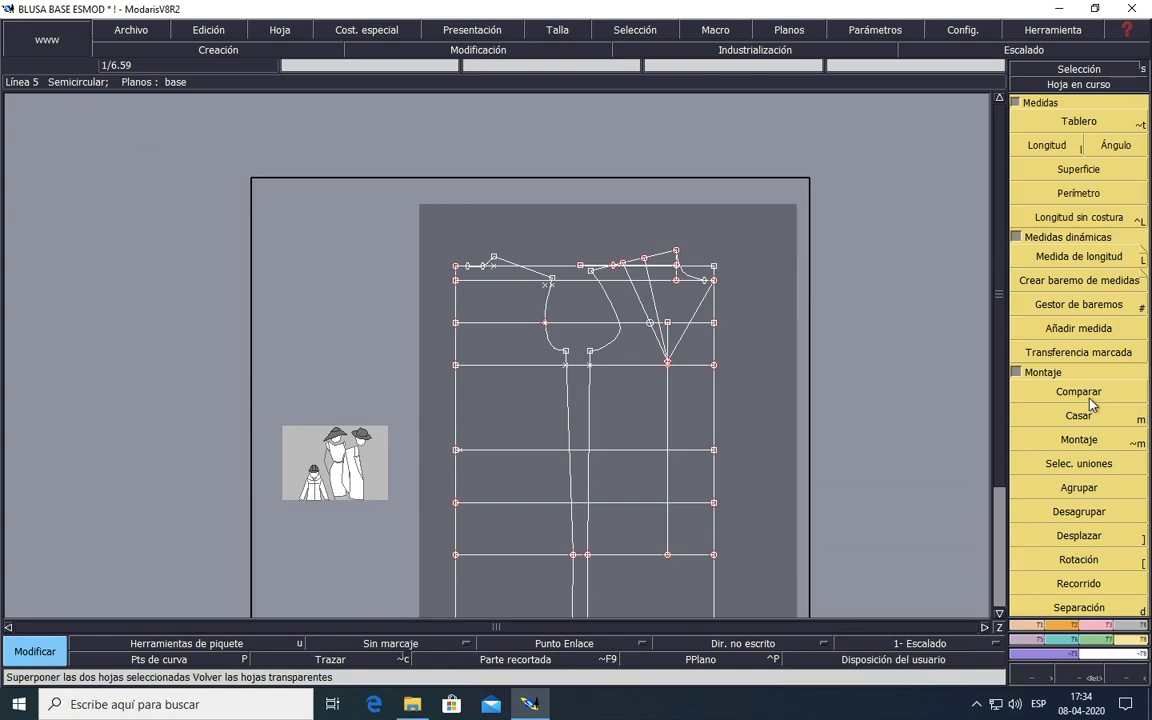
left_click(1055, 150)
scroll(716, 484, "up", 1)
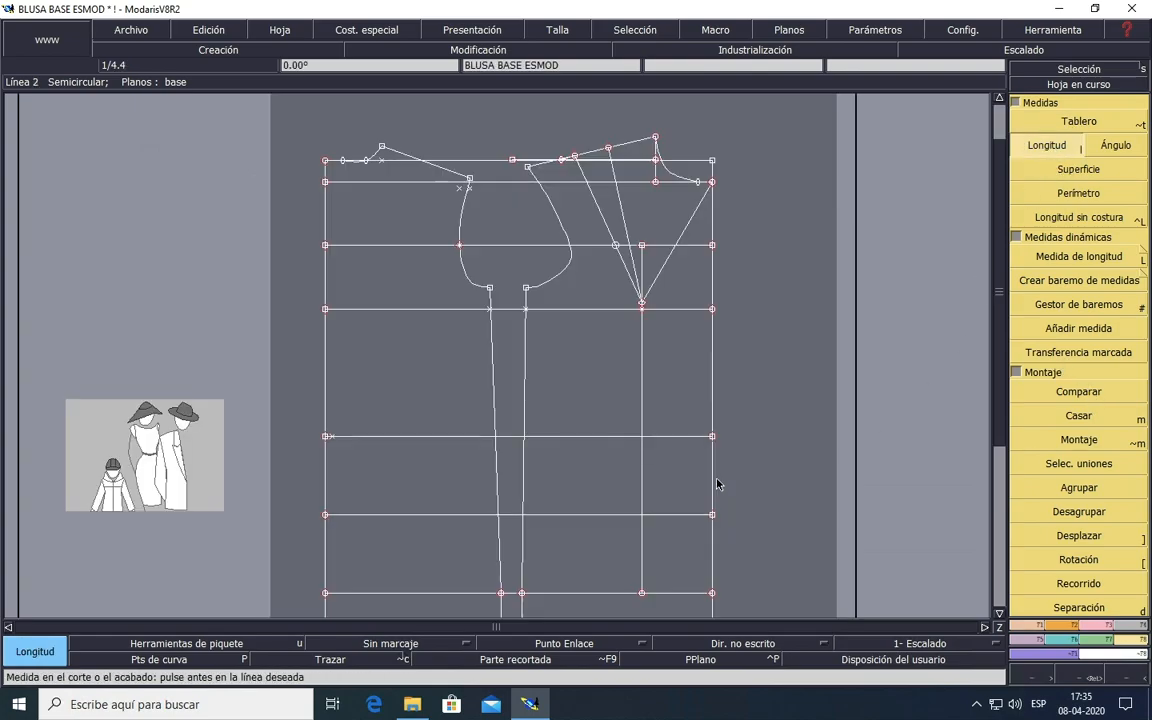
left_click(712, 448)
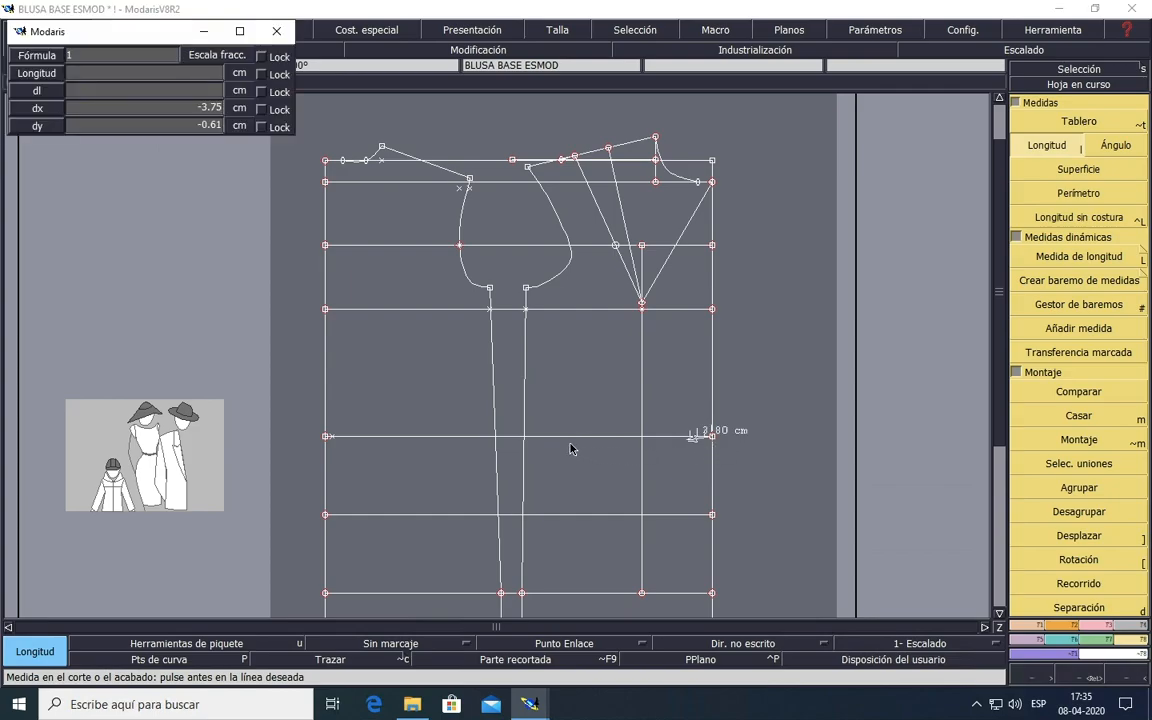
left_click(527, 440)
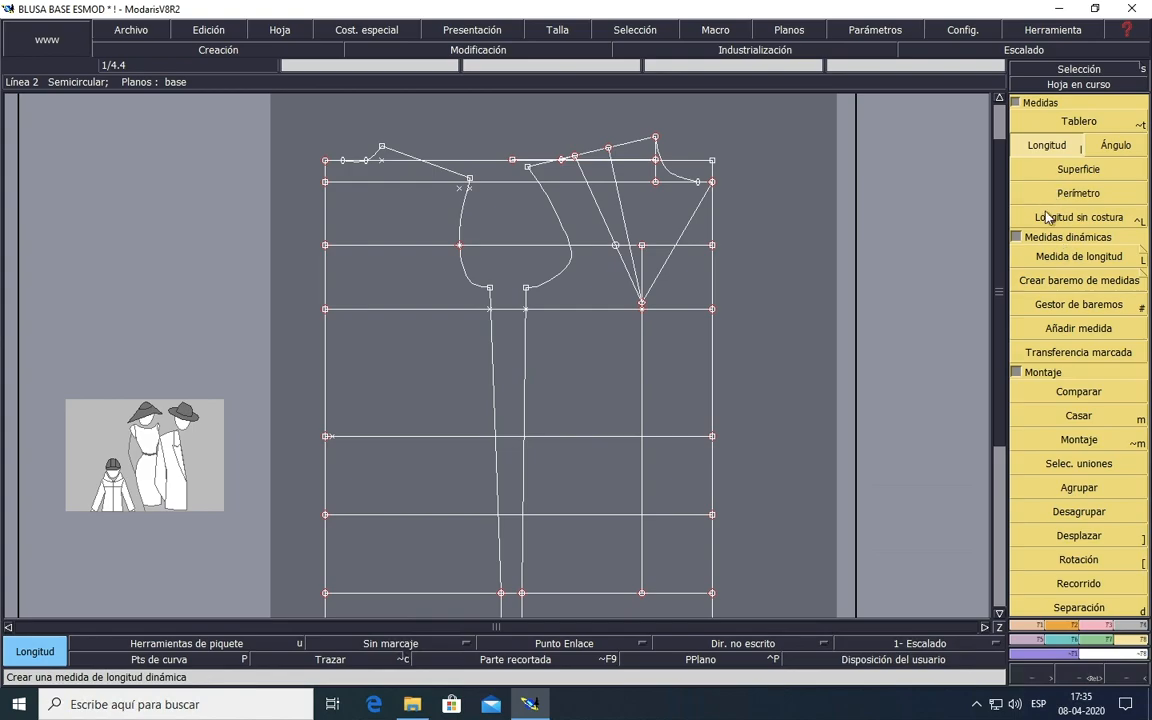
Step: Create a dynamic length measurement along the front waistline from center front to the side line, named "contorno cintura delantero"
left_click(1060, 256)
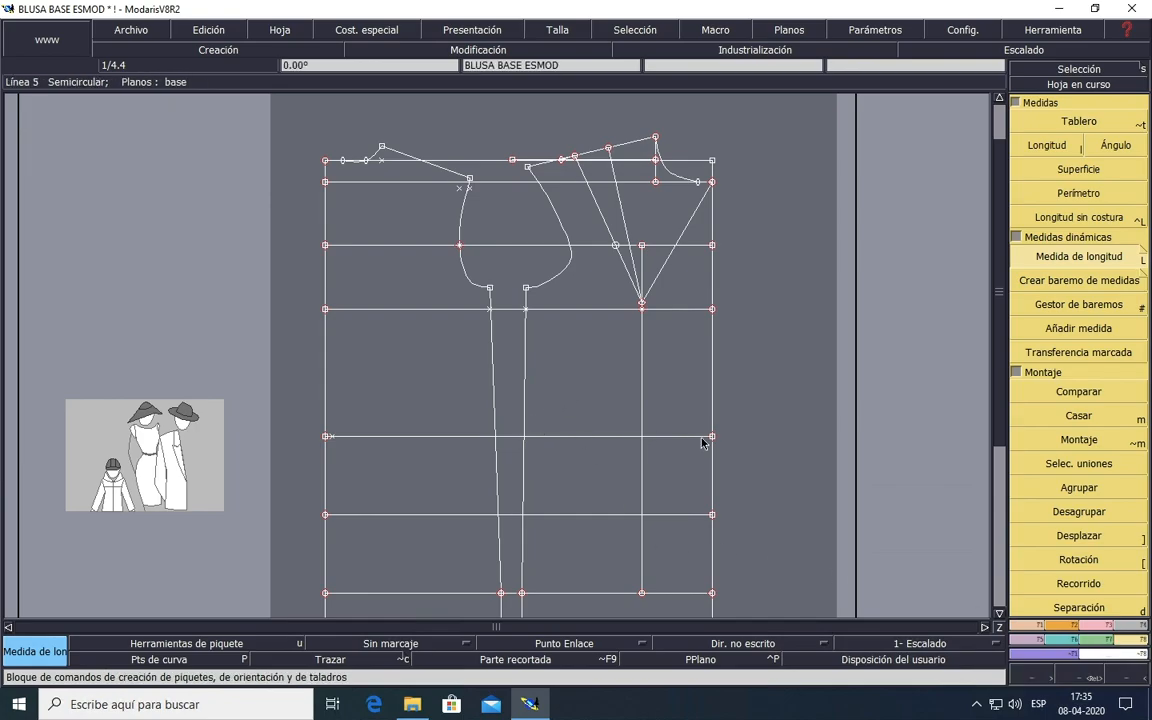
scroll(648, 432, "up", 1)
left_click(743, 439)
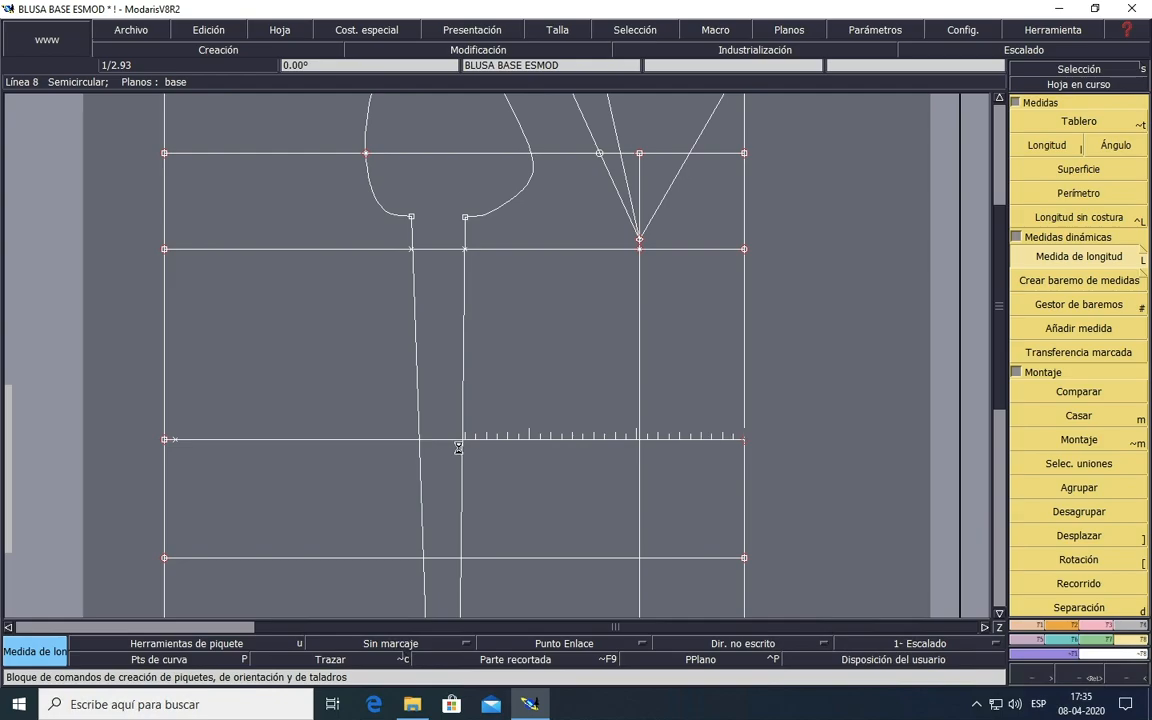
scroll(458, 447, "up", 5)
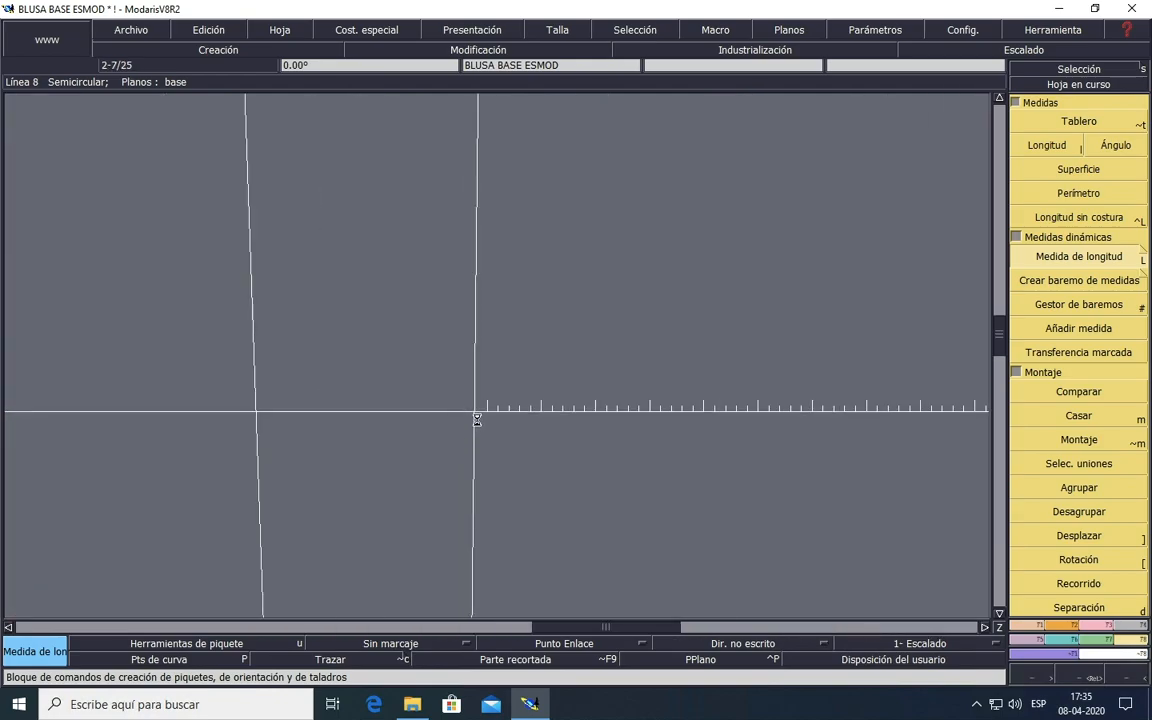
left_click(474, 411)
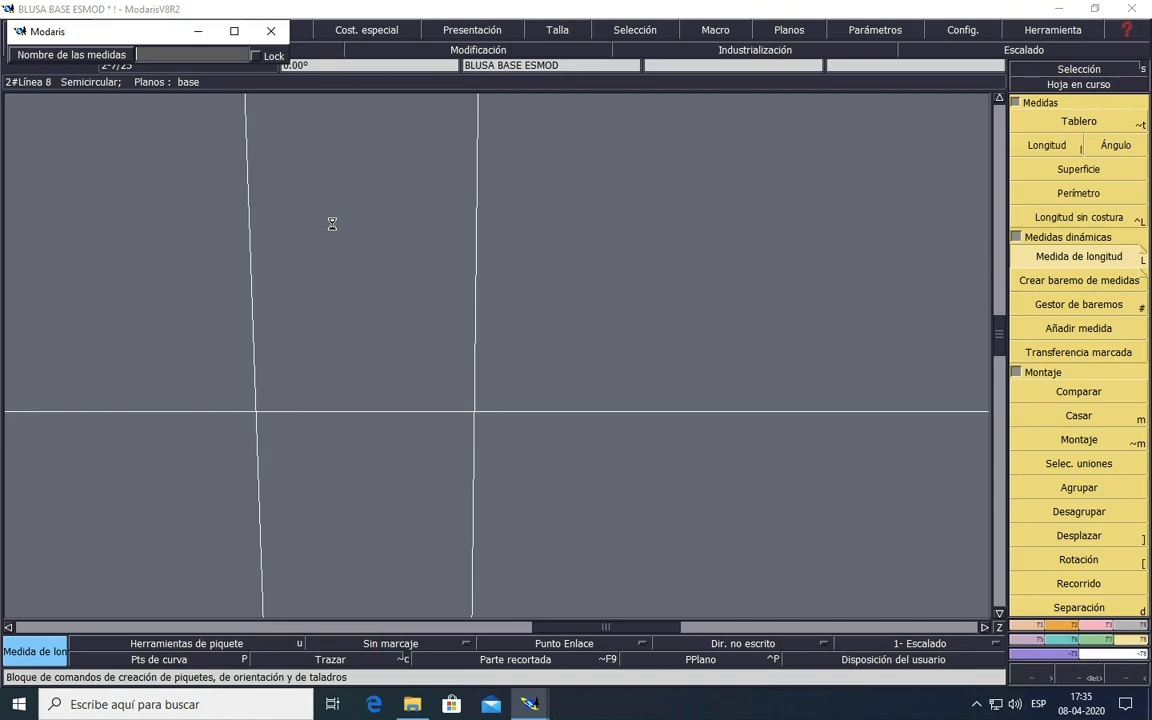
type("contor")
key("BackSpace")
key("BackSpace")
type("cintura delantero")
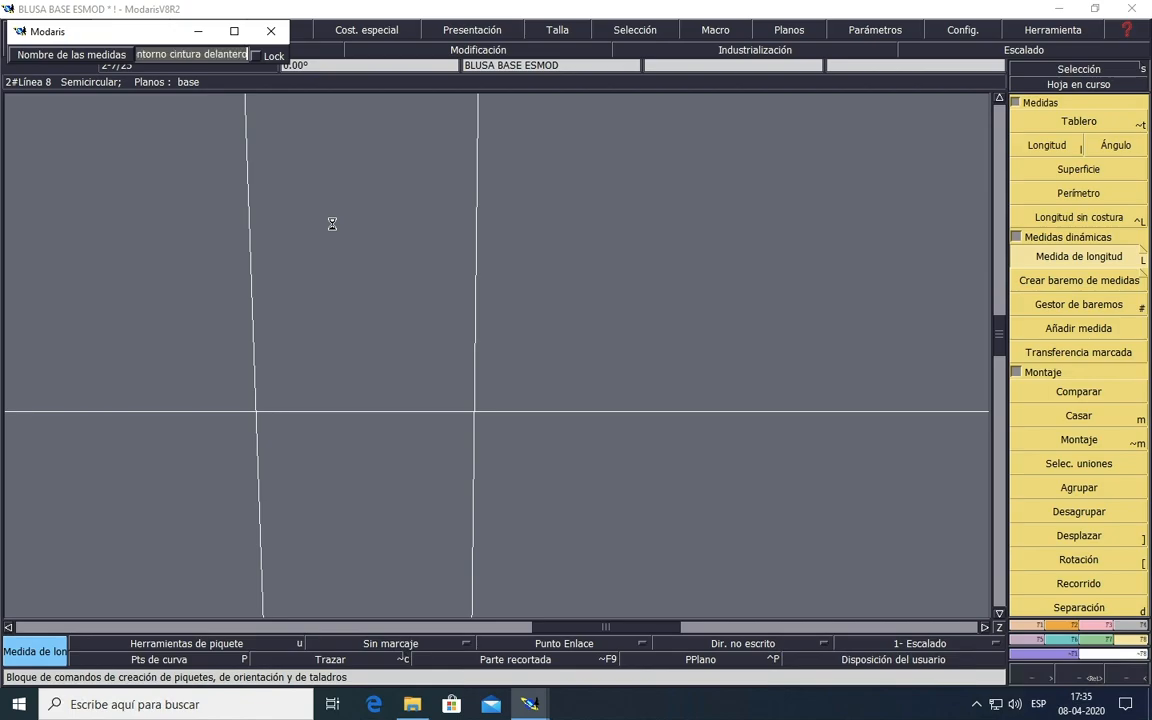
key("Return")
scroll(604, 373, "up", 2)
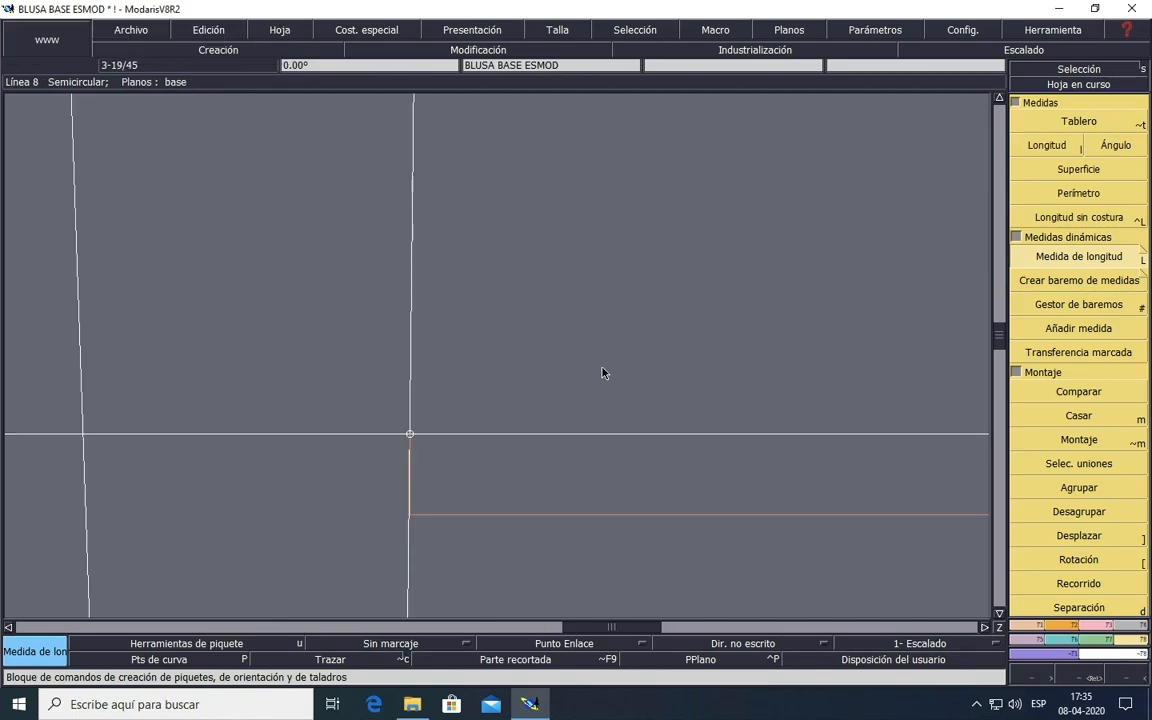
Step: Draw straight center back lines from the upper center back point to the inset waist mark, and from that mark to the hip line
scroll(604, 373, "down", 5)
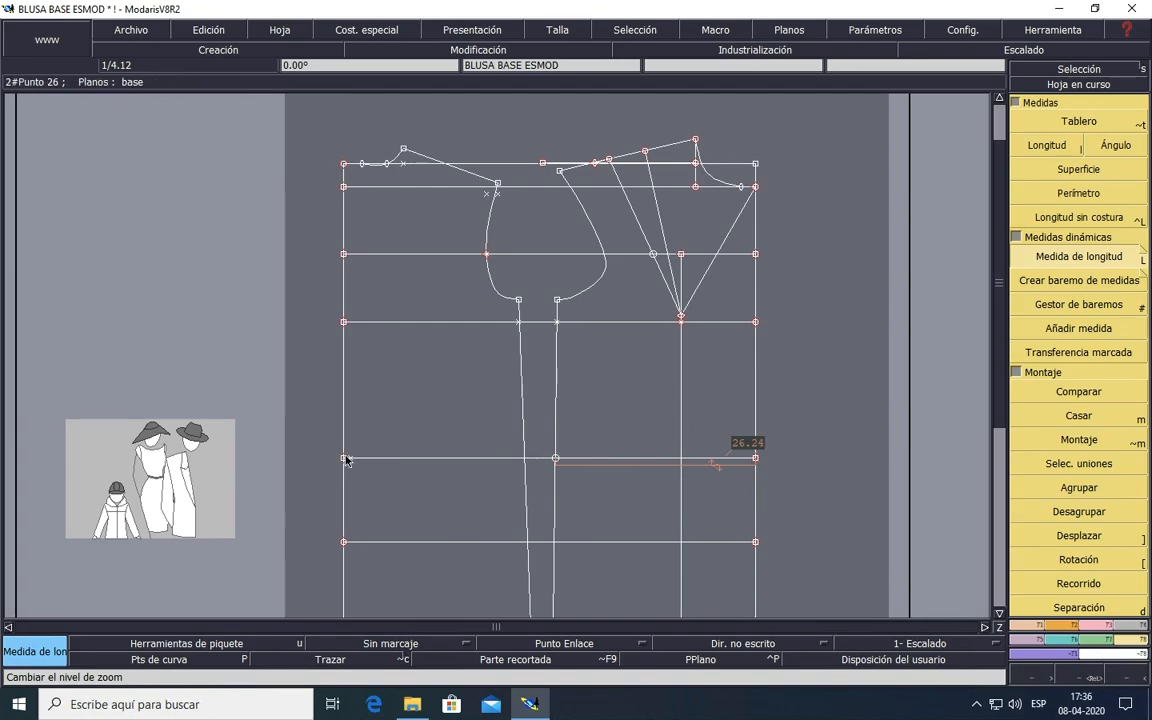
left_click(1024, 625)
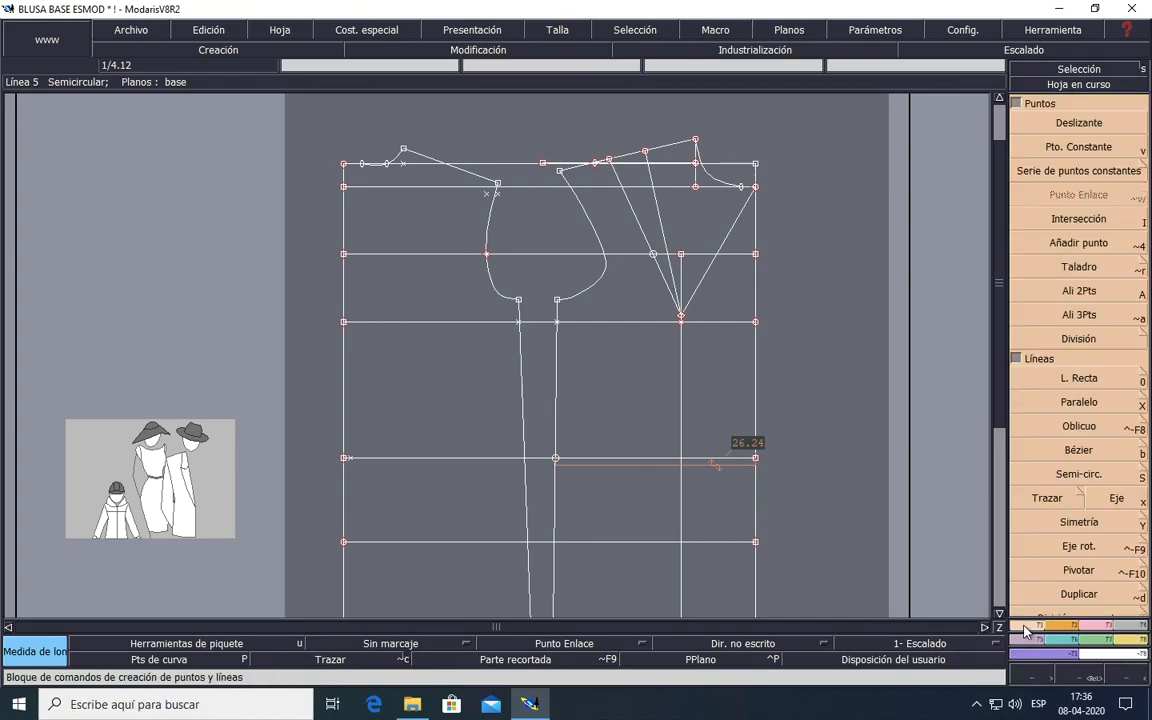
left_click(1062, 385)
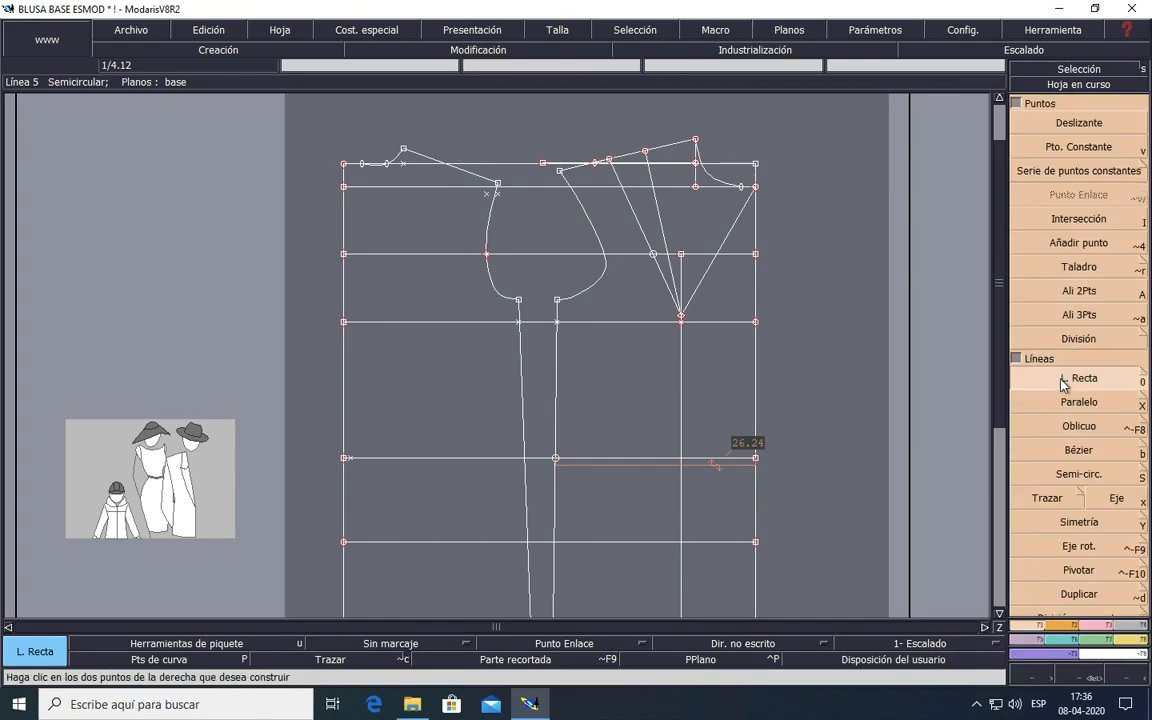
left_click(344, 187)
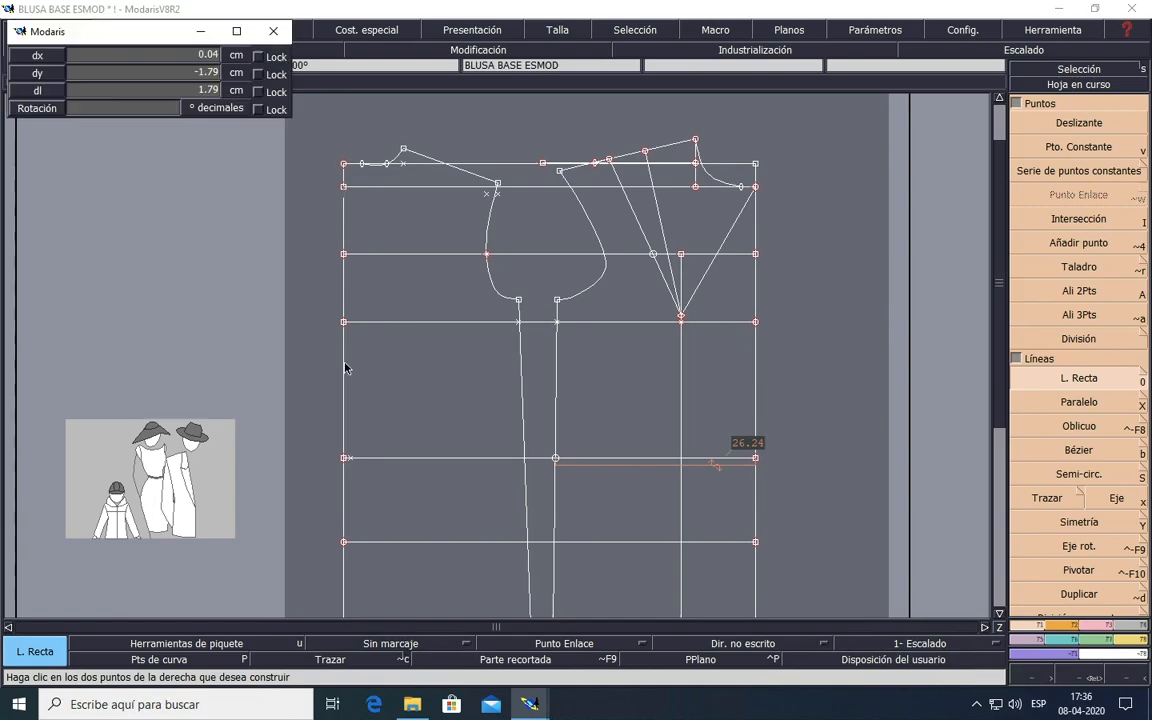
left_click(346, 458)
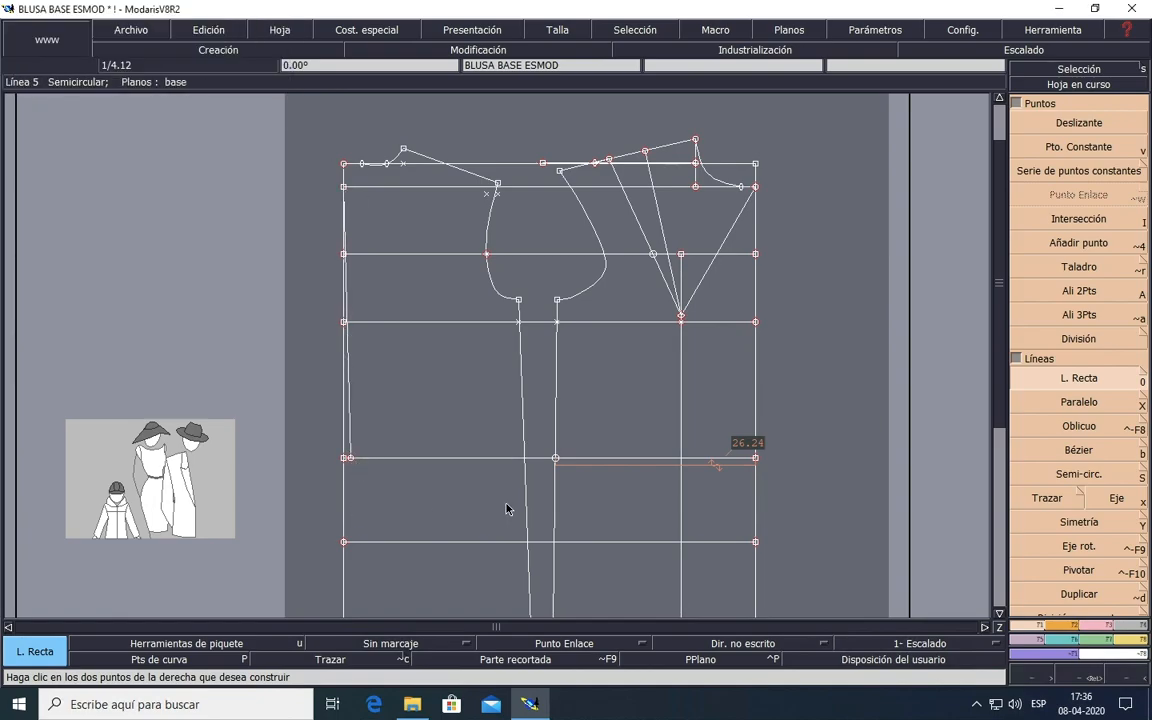
scroll(506, 506, "down", 1)
scroll(428, 486, "up", 1)
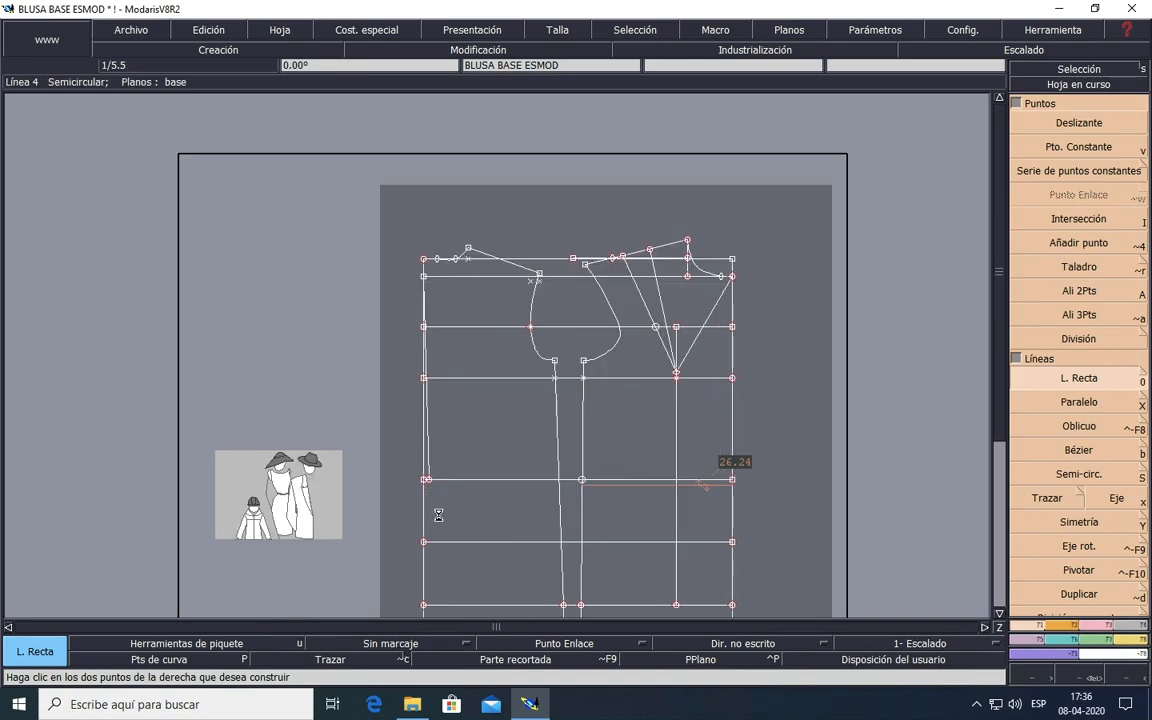
left_click(426, 480)
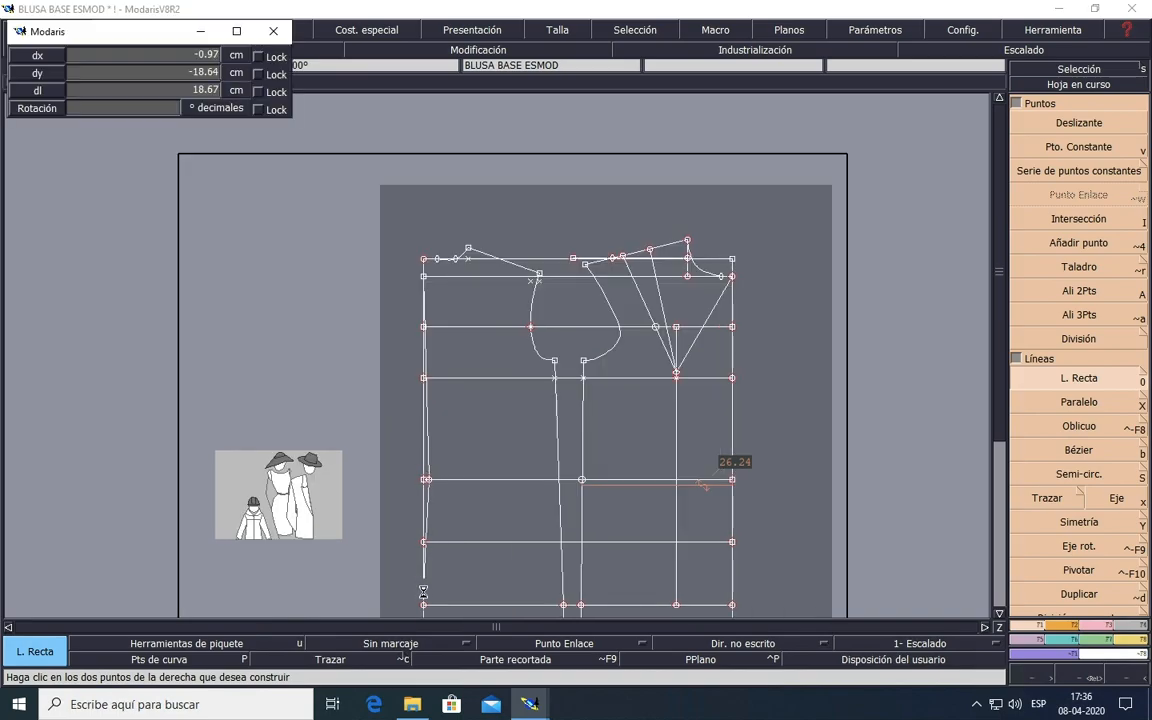
left_click(425, 541)
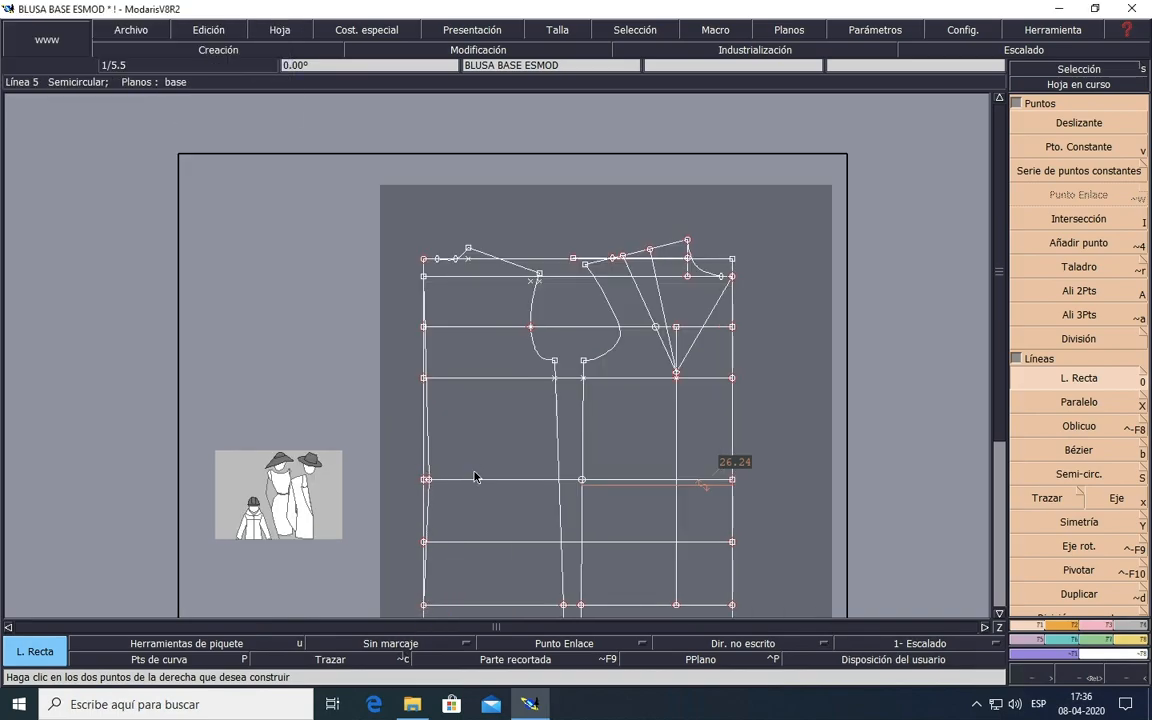
Step: Create a dynamic length measurement along the back waistline from the side line to the inset center back point, named "contorno cintura espalda"
scroll(473, 478, "up", 1)
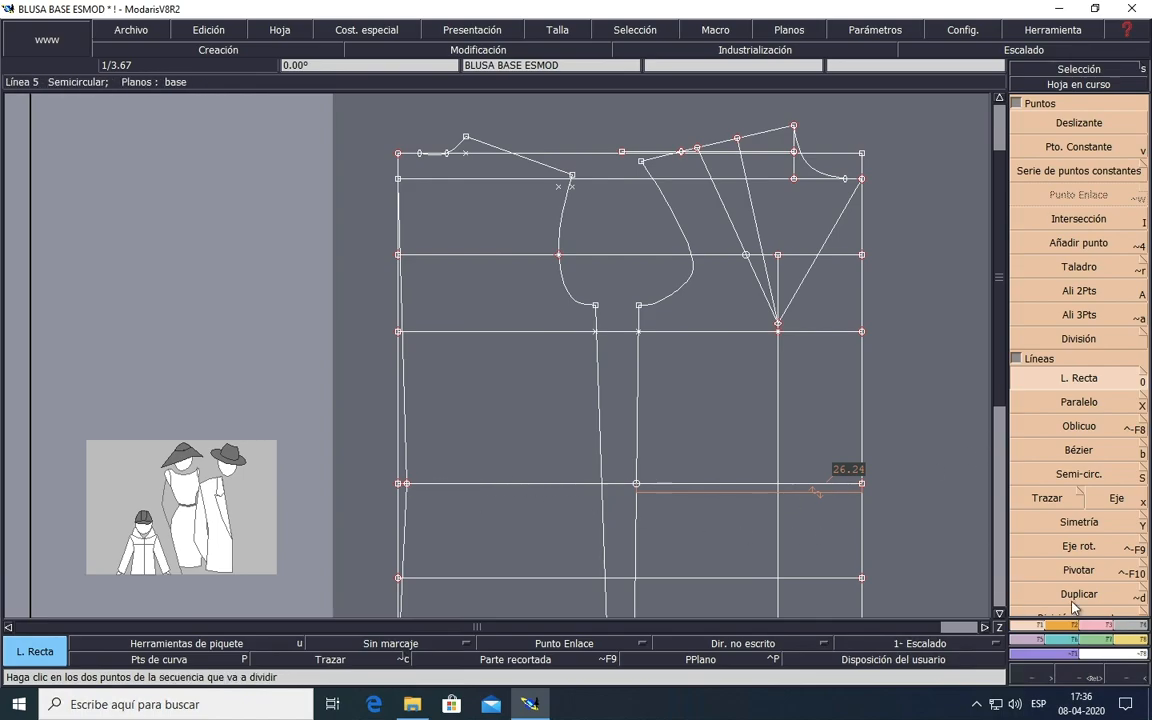
left_click(1143, 640)
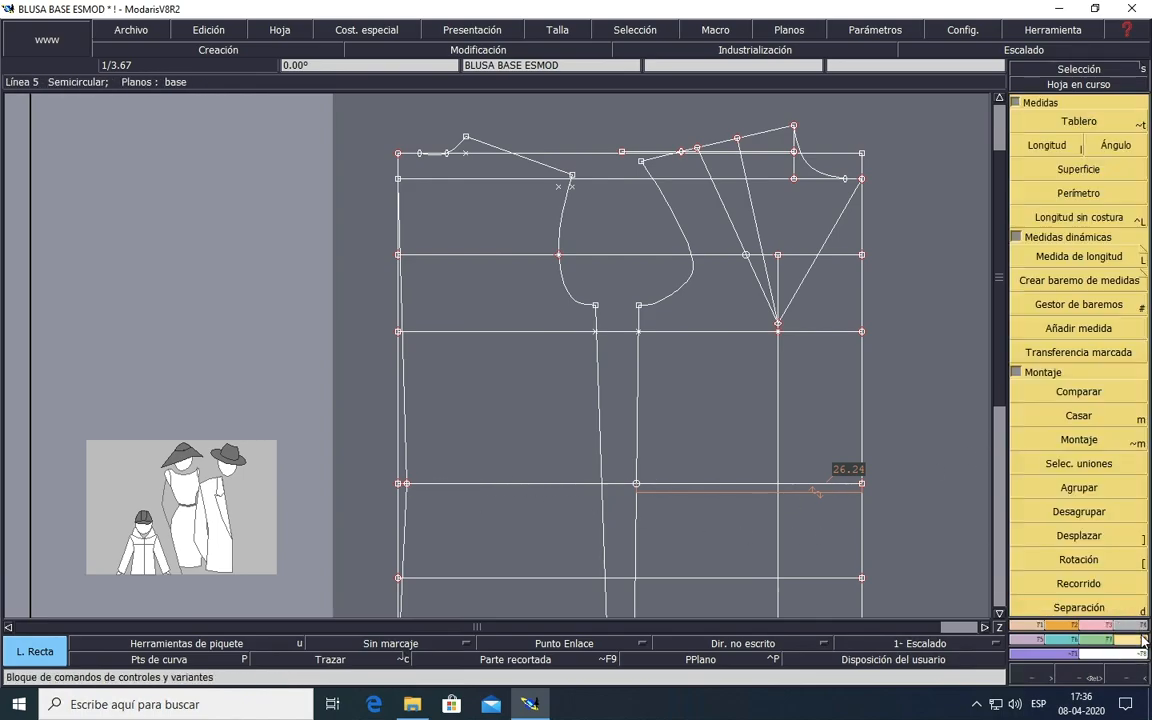
left_click(1079, 256)
left_click(603, 483)
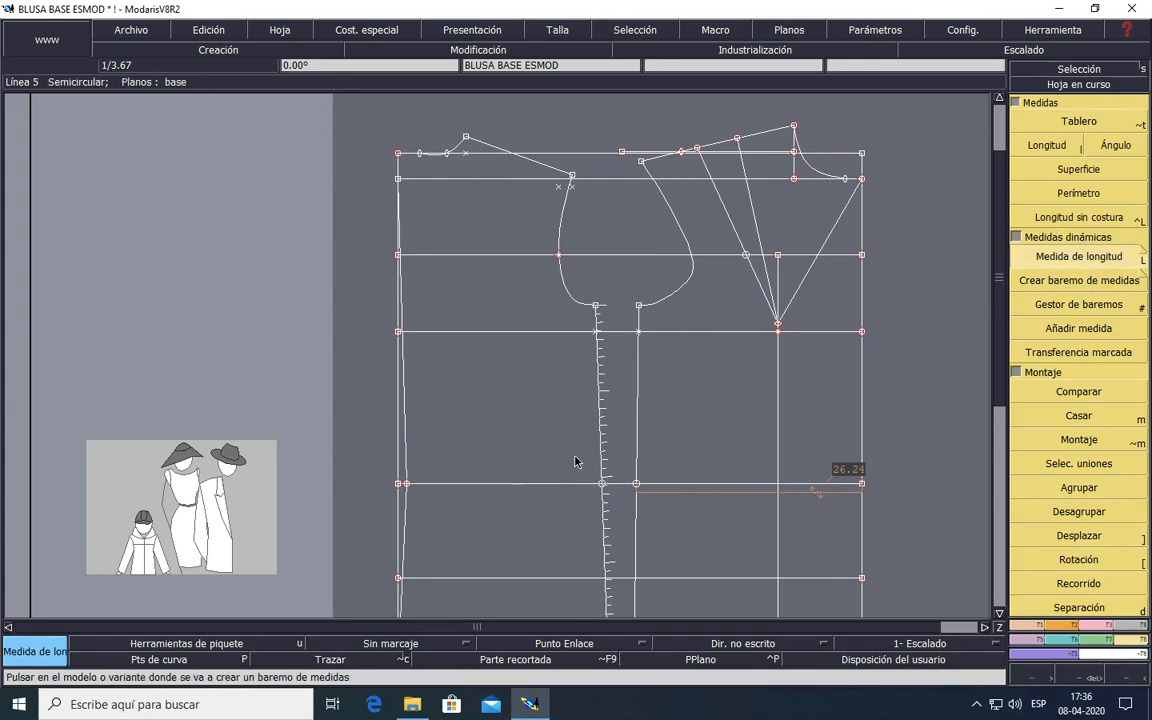
left_click(598, 430)
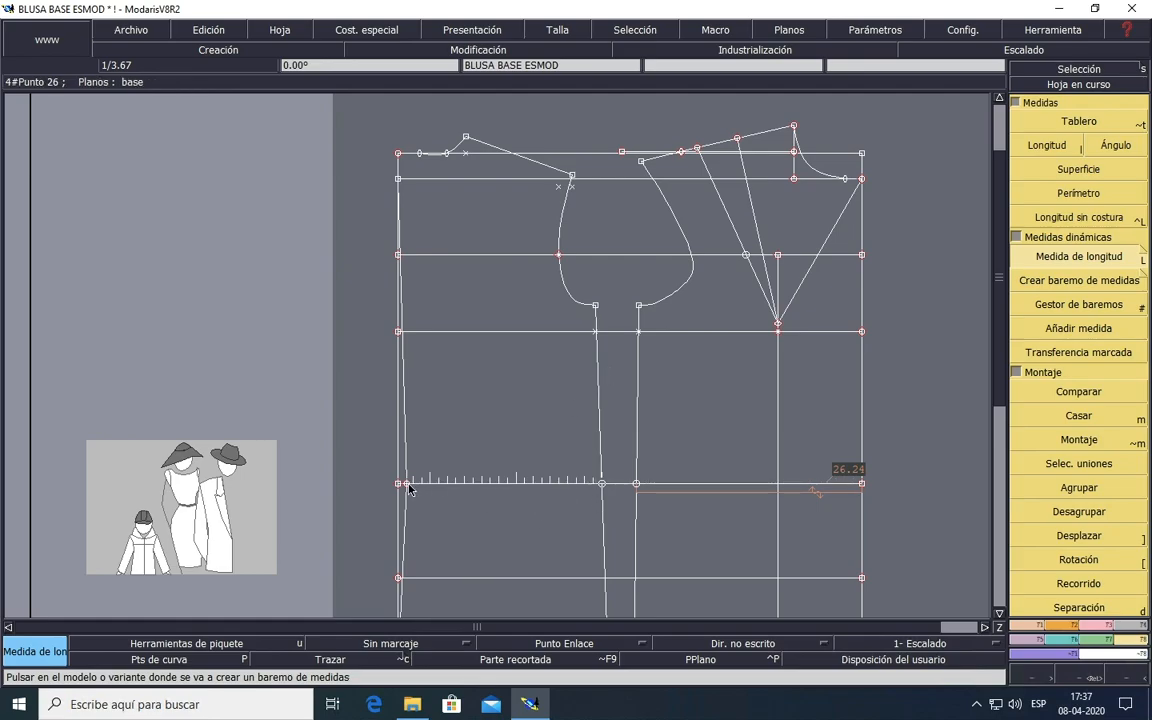
scroll(408, 485, "down", 2)
scroll(408, 487, "up", 4)
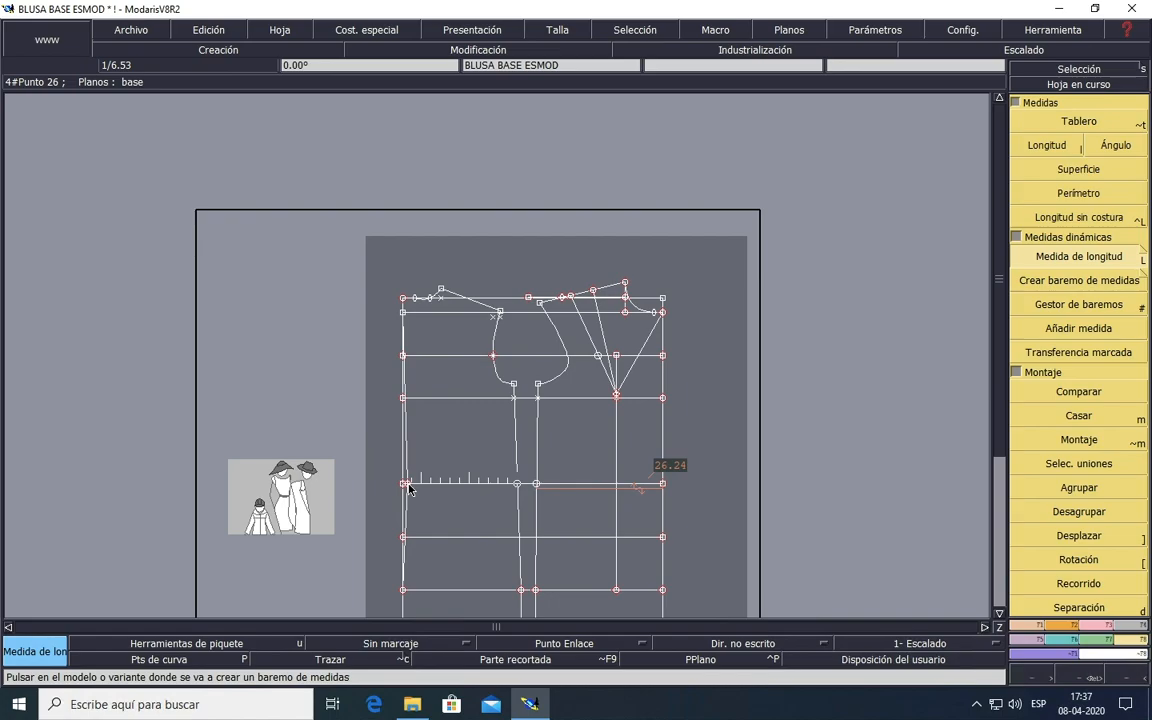
left_click(408, 487)
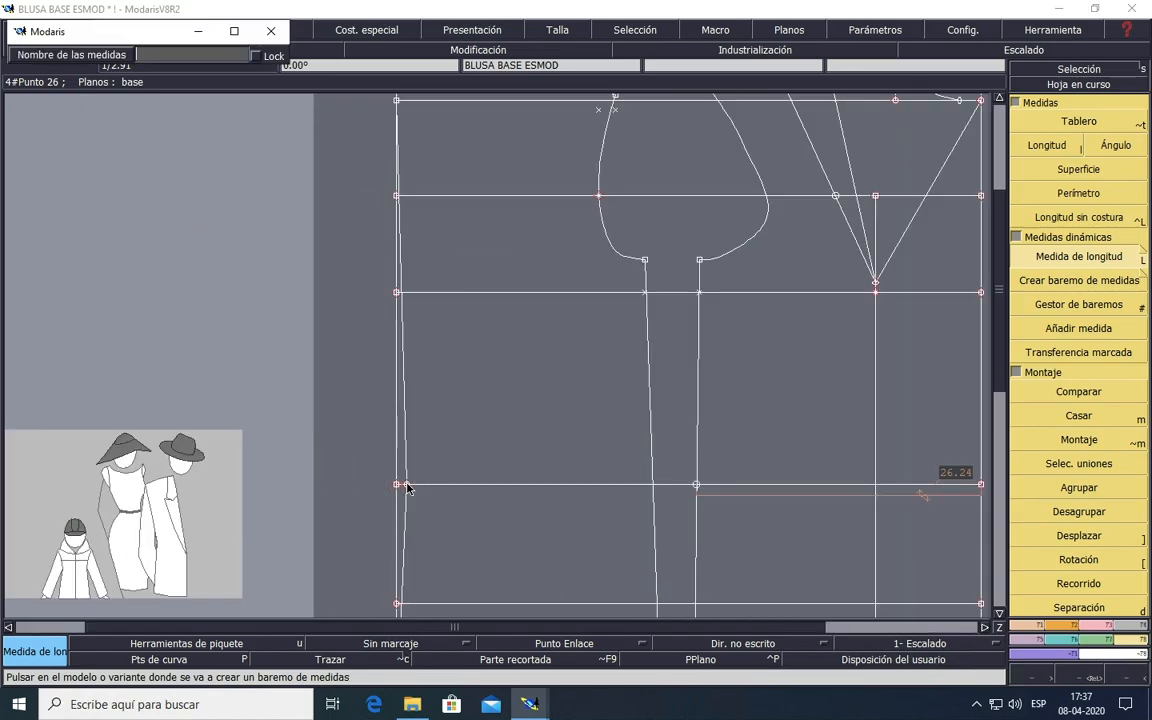
type("contorno cintura espalda")
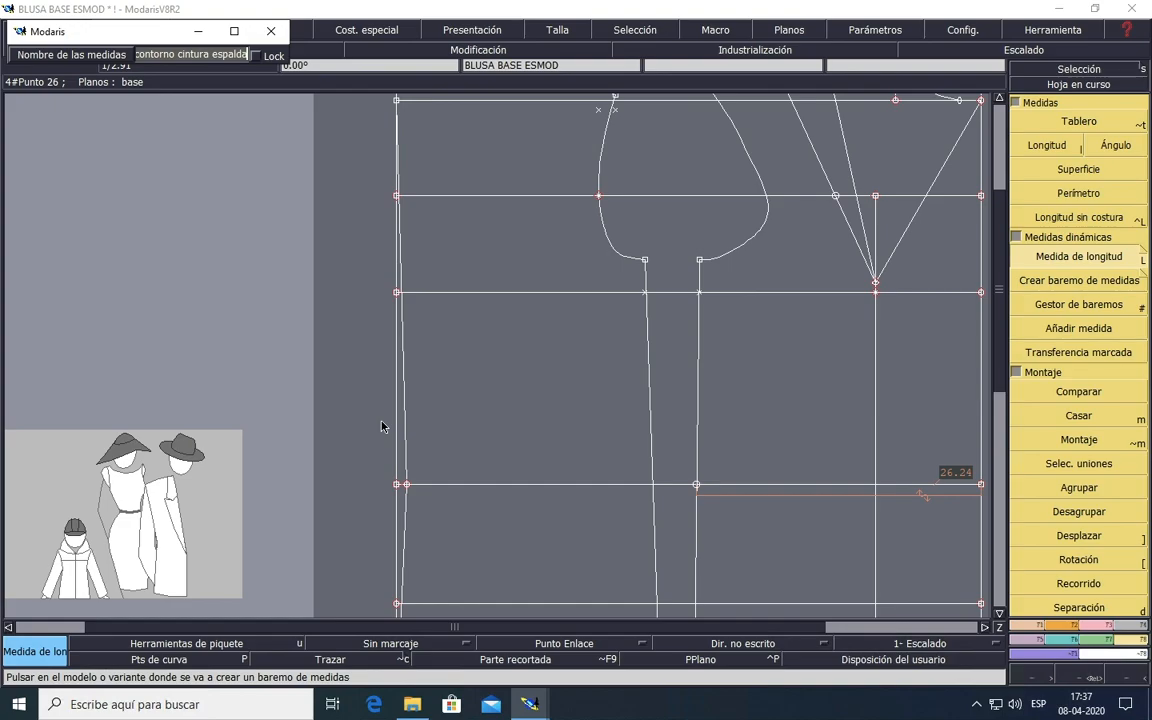
key("Return")
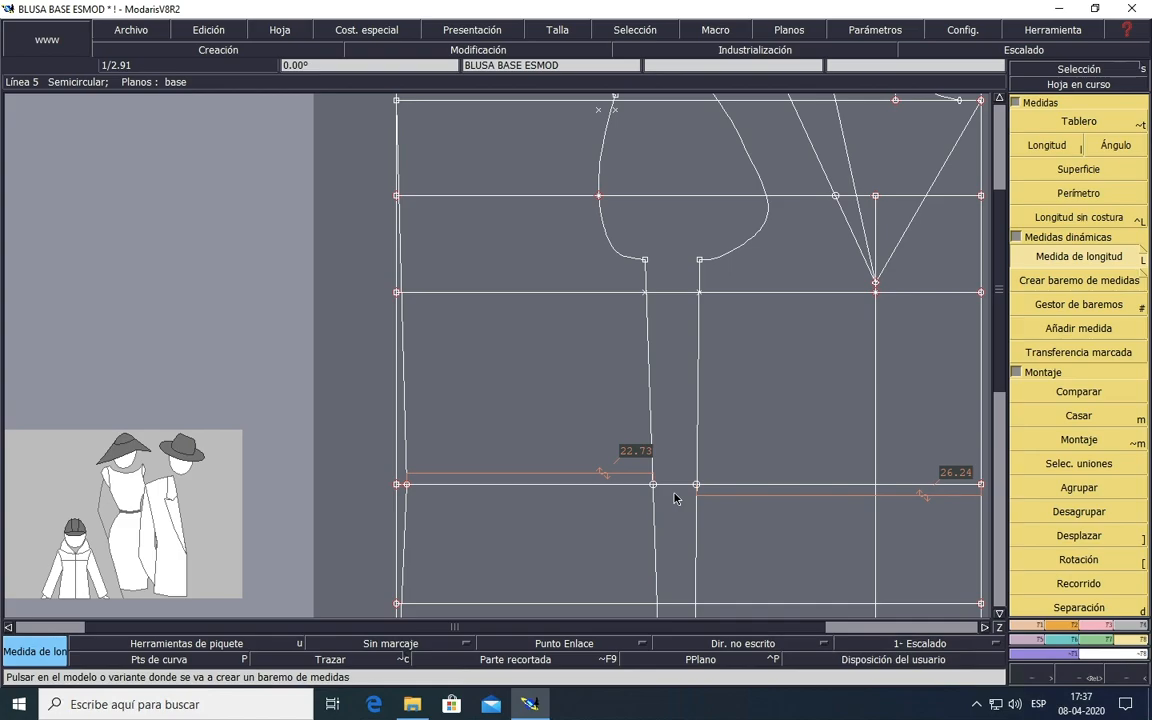
Step: Check the waist width calculation for the front waist darts in the Word document, and return to the remote Modaris session
left_click(659, 697)
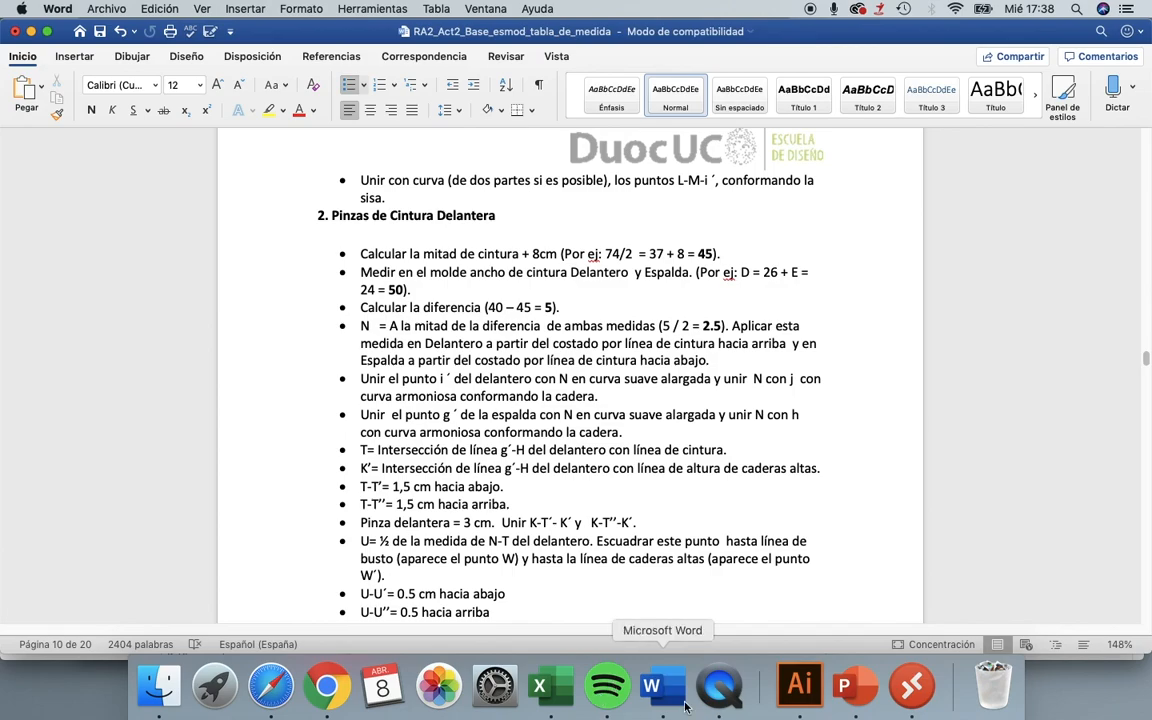
left_click(904, 688)
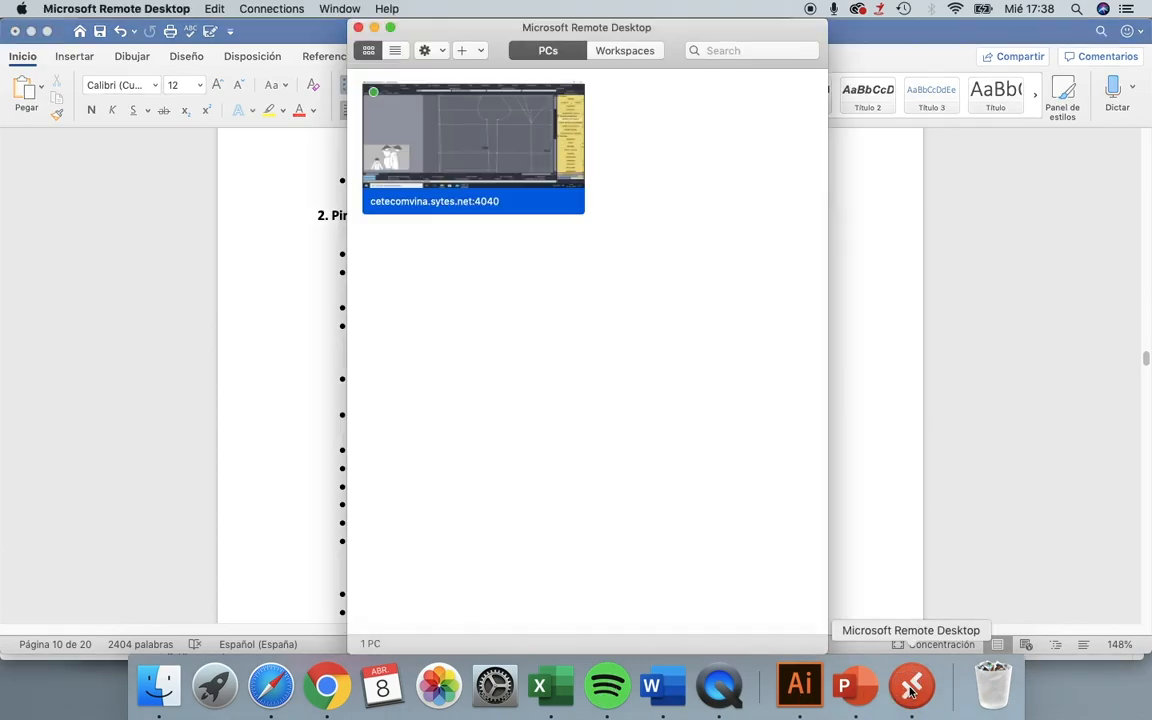
double_click(444, 116)
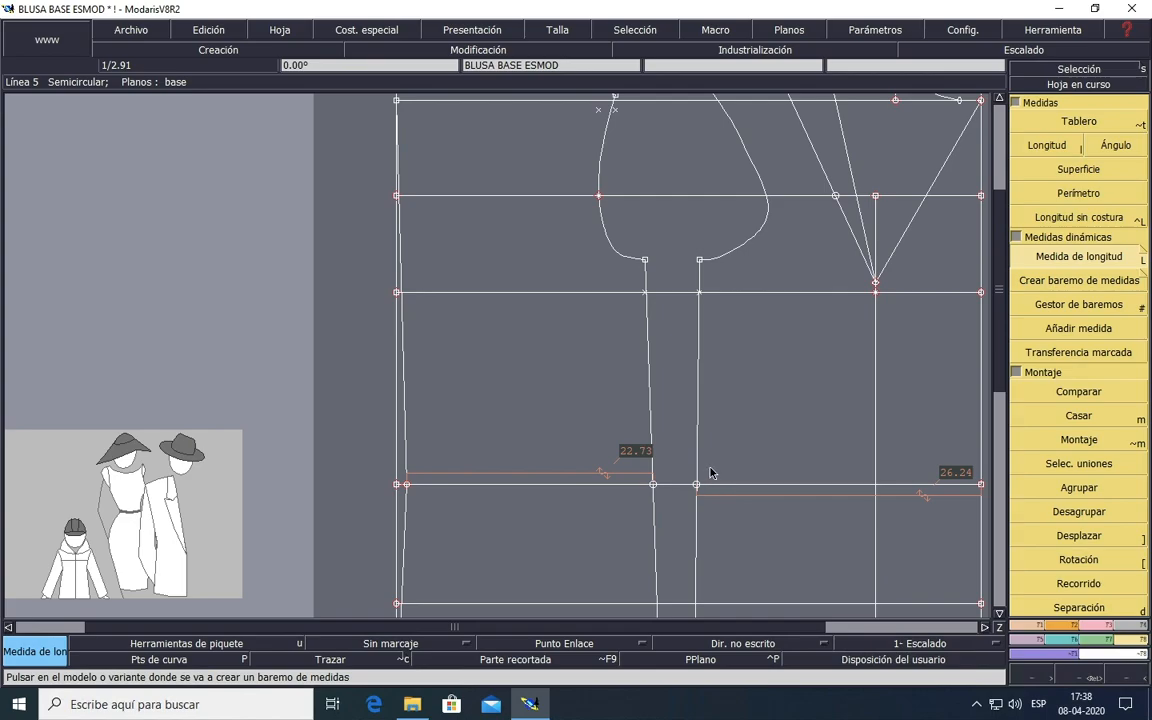
Step: Add a point on the waistline 1.5 cm from the front side line toward center front
left_click(1035, 626)
left_click(1035, 243)
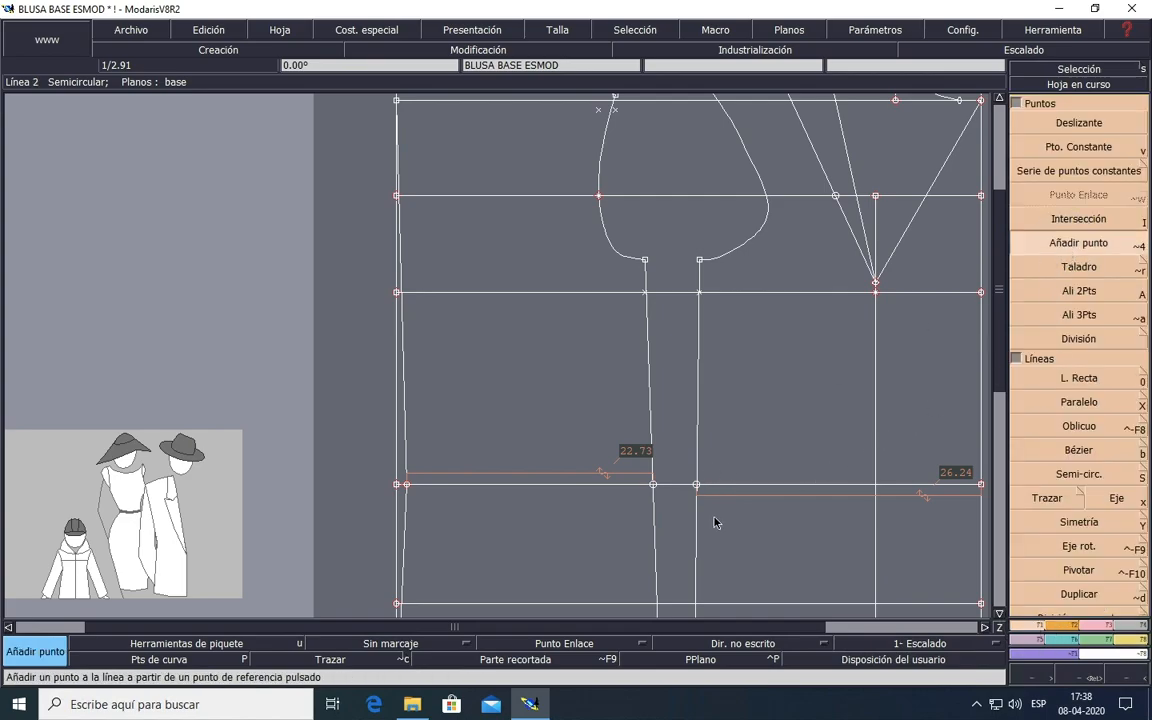
left_click(698, 486)
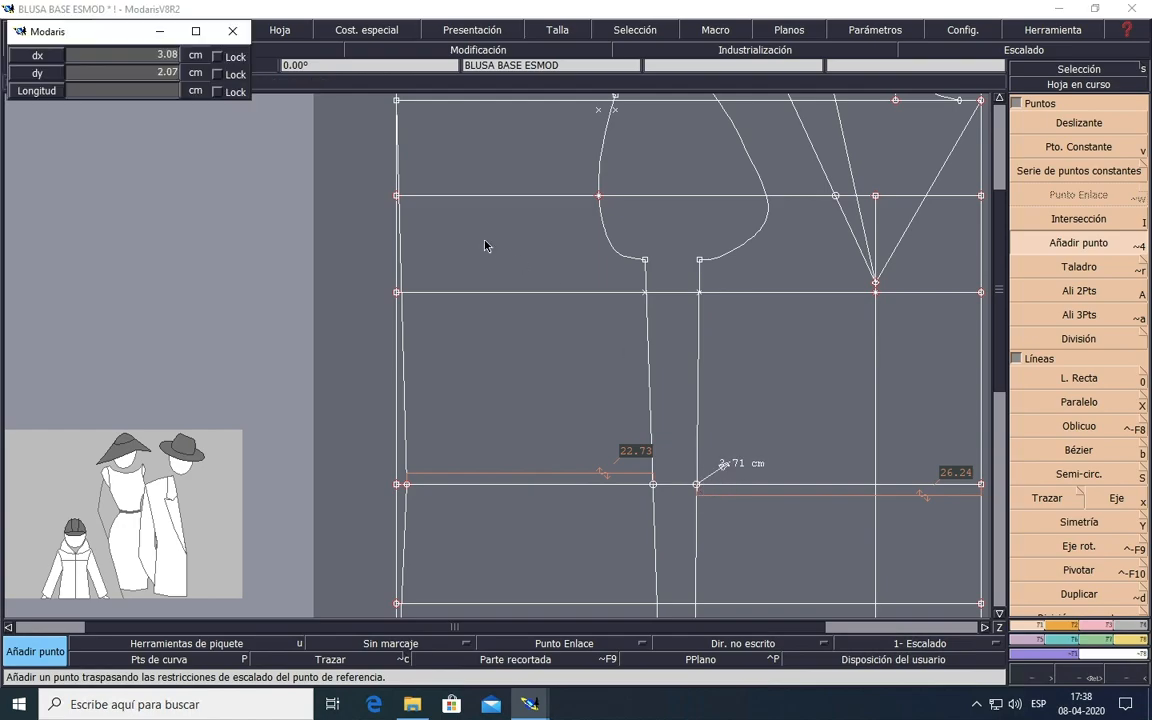
left_click(155, 92)
type("9.75")
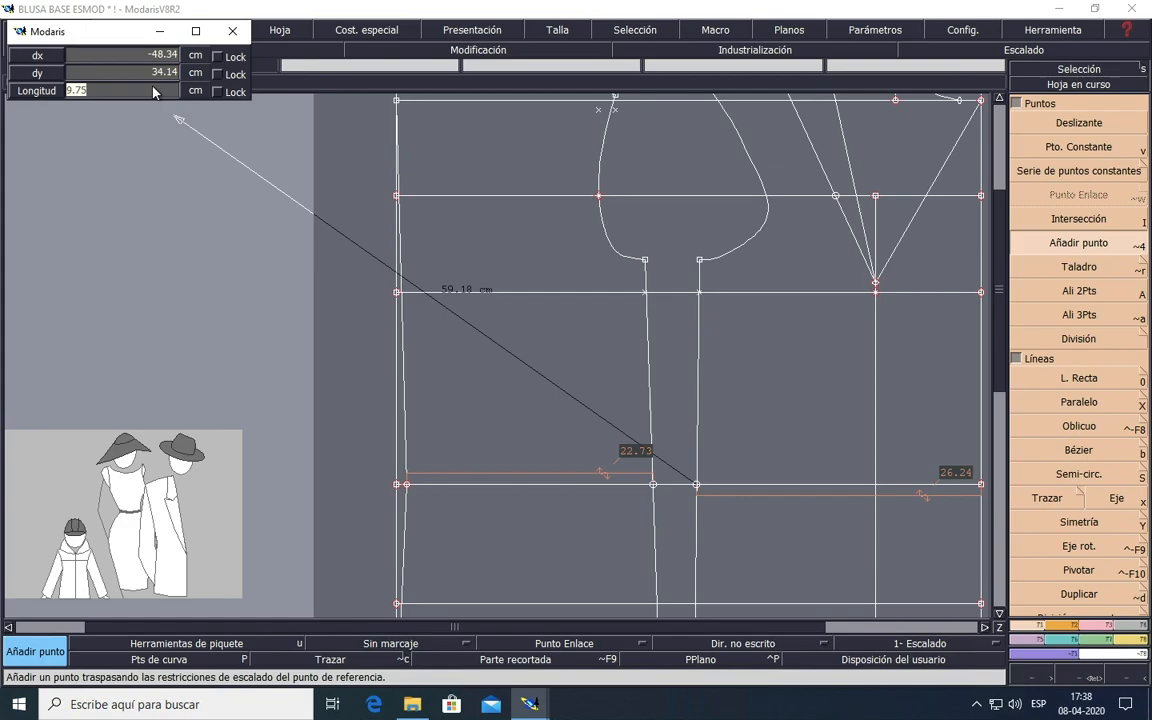
type("1")
left_click(710, 484)
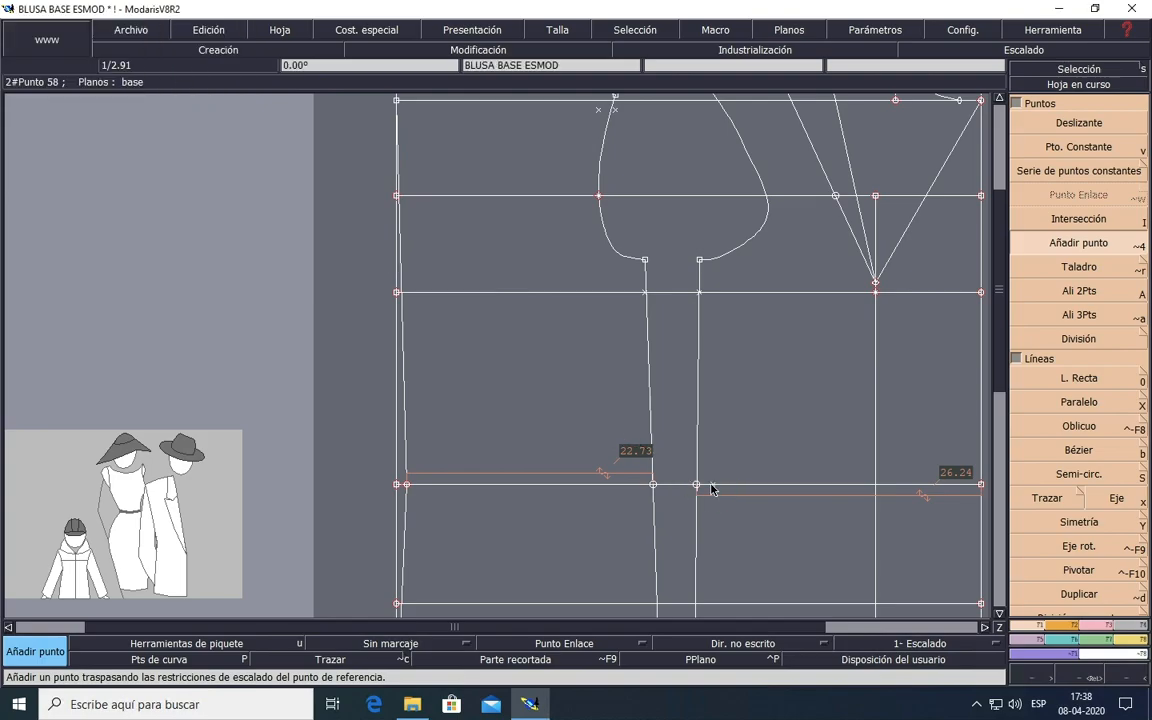
Step: Add a point on the waistline 1.5 cm from the back side line toward center back
left_click(652, 484)
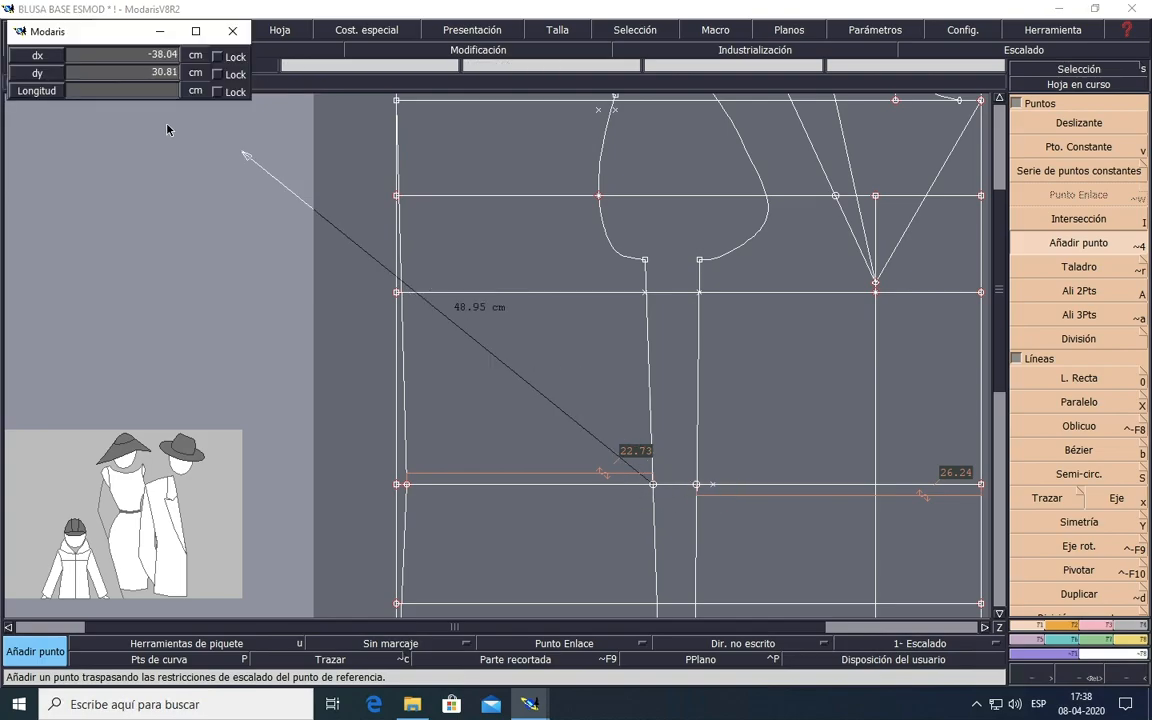
left_click(146, 94)
type("1.5")
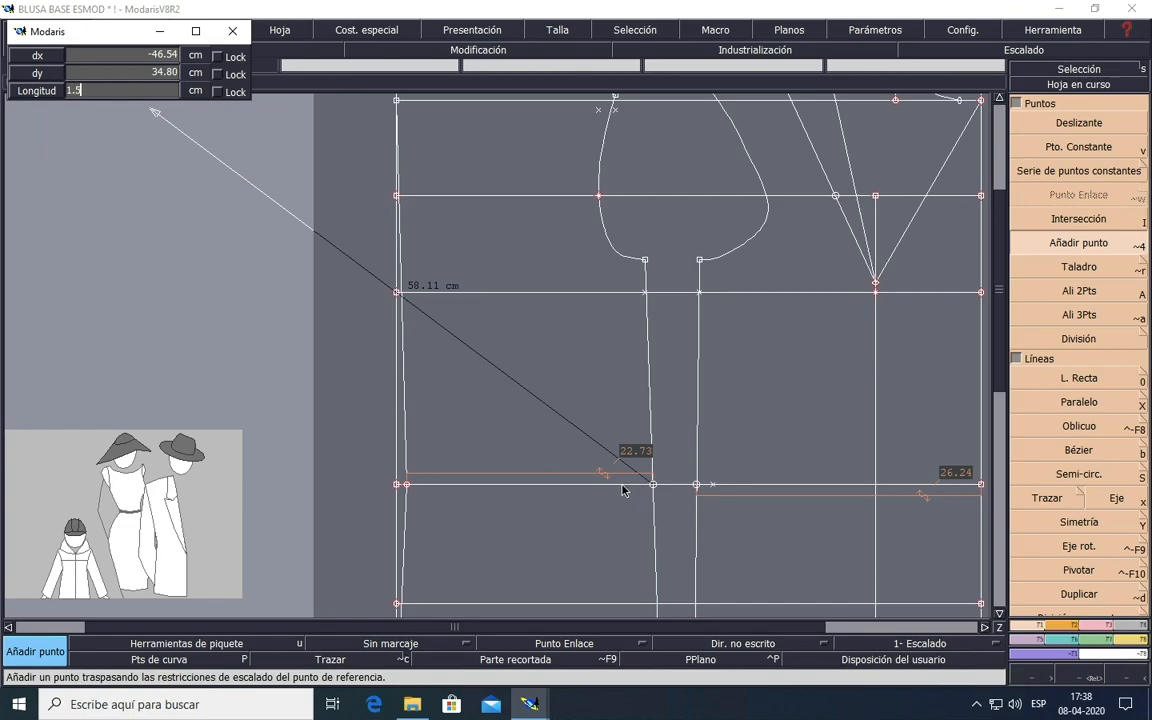
key("Return")
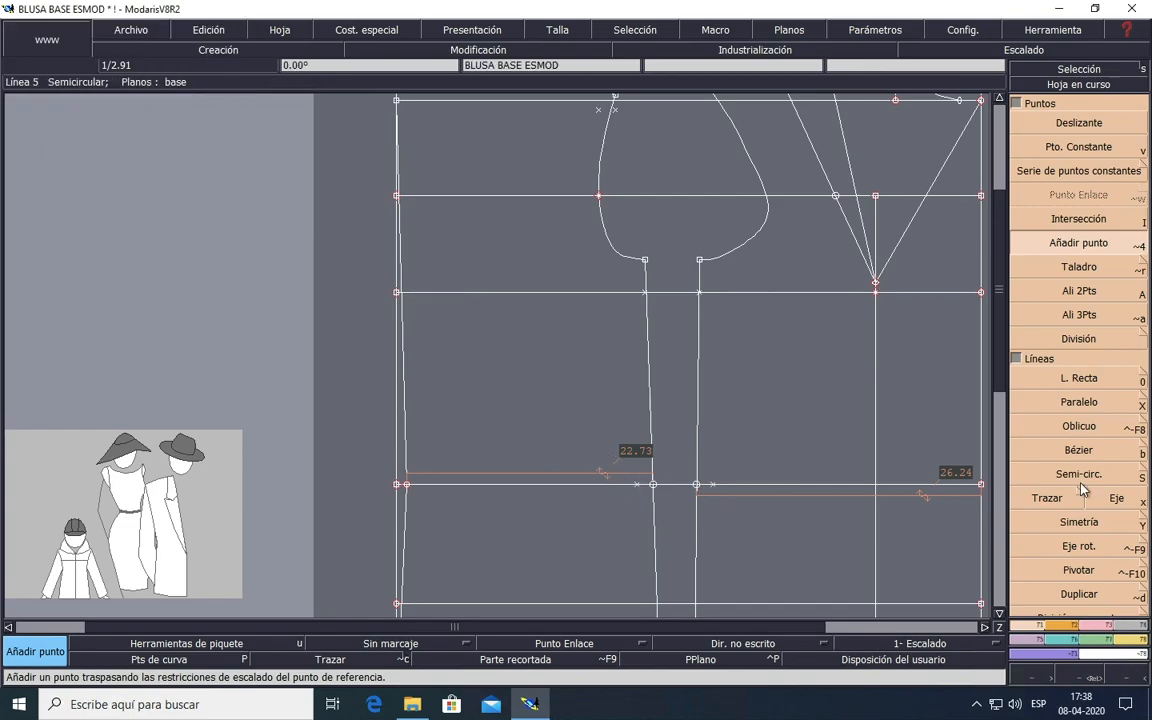
Step: Draw straight side lines from the front and back armhole ends to their 1.5 cm waist reduction marks
left_click(1077, 380)
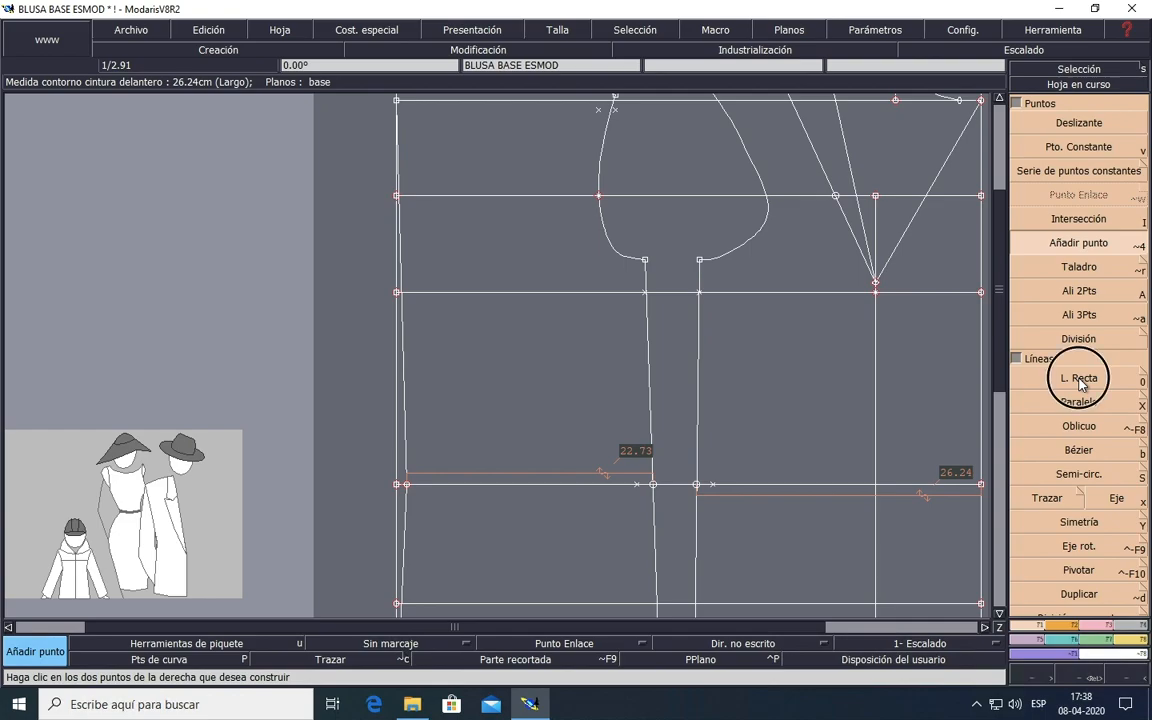
left_click(699, 261)
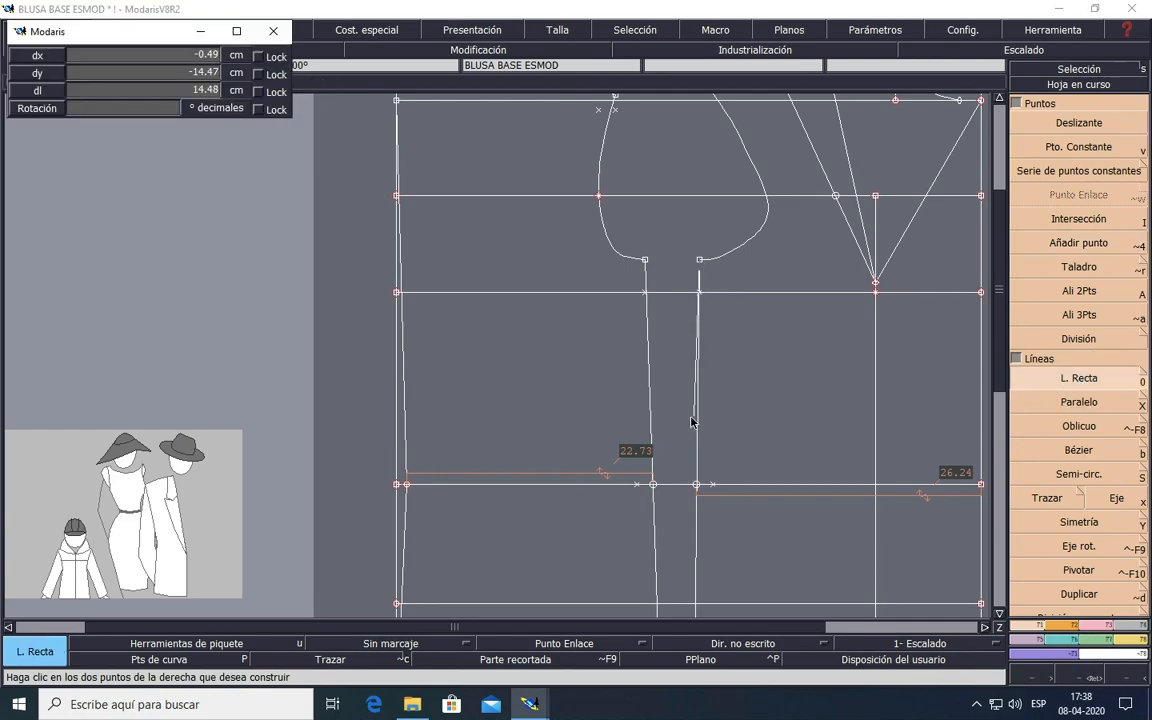
left_click(712, 484)
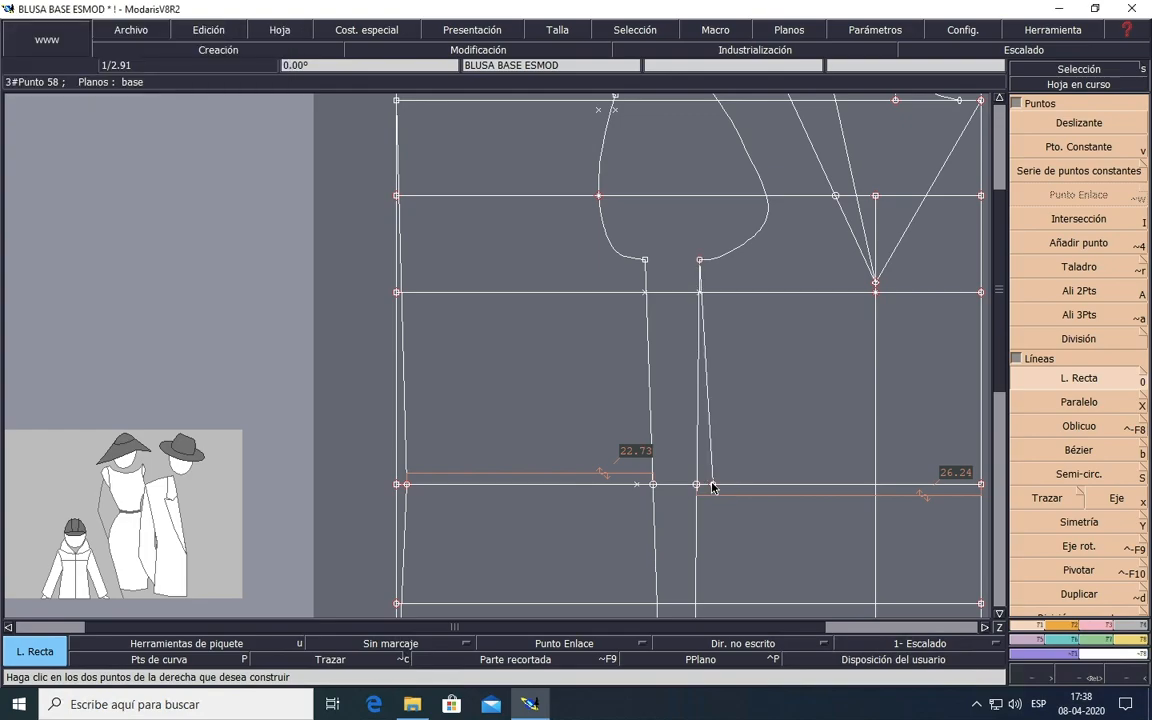
left_click(645, 262)
left_click(638, 484)
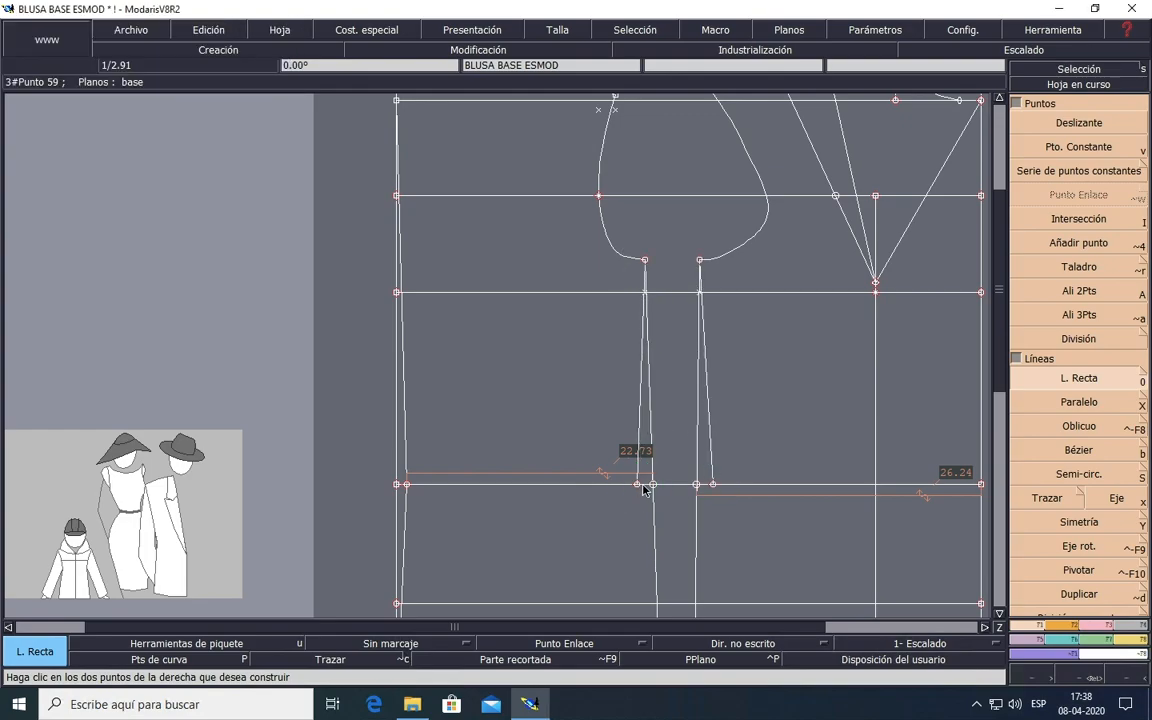
Step: Draw Bézier side lines from the back and front waist reduction marks down to the side points on the hip line
scroll(674, 502, "down", 1)
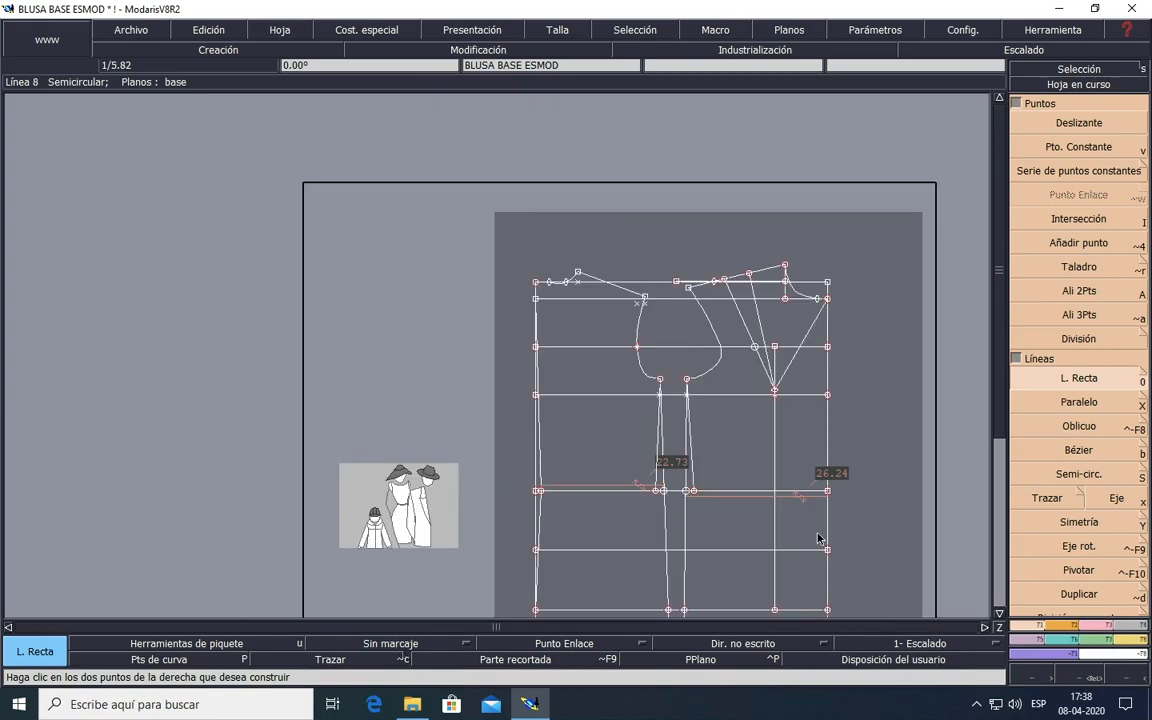
left_click(1094, 452)
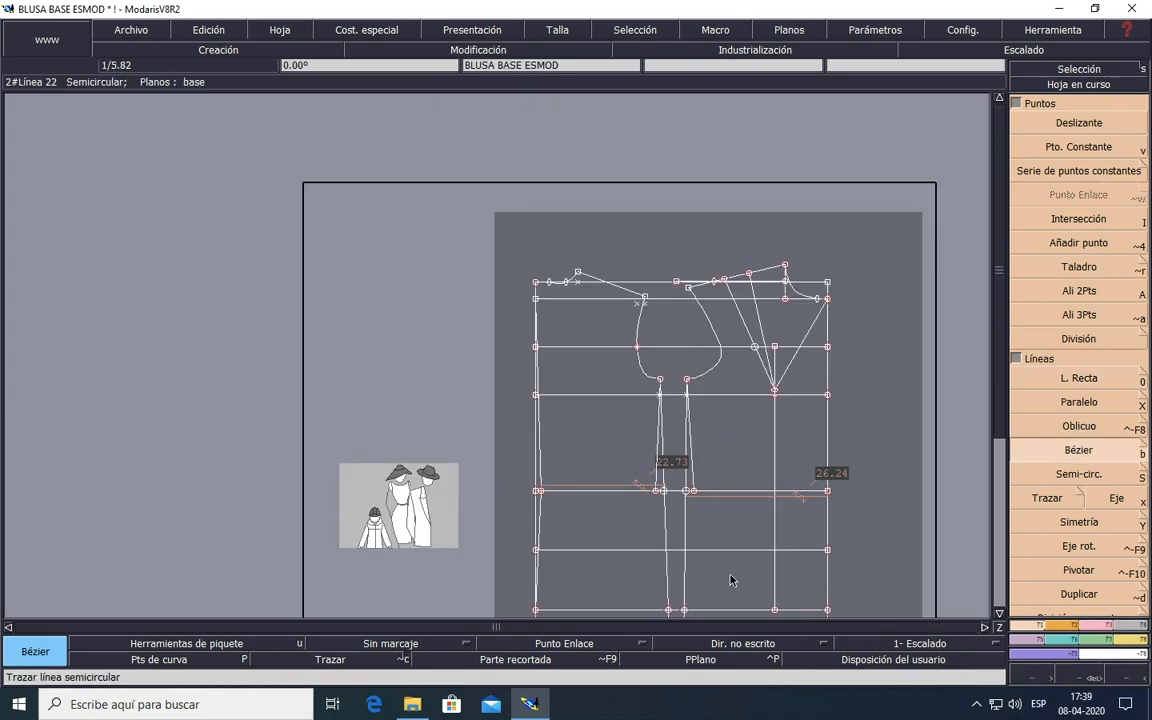
left_click(999, 614)
scroll(707, 427, "up", 1)
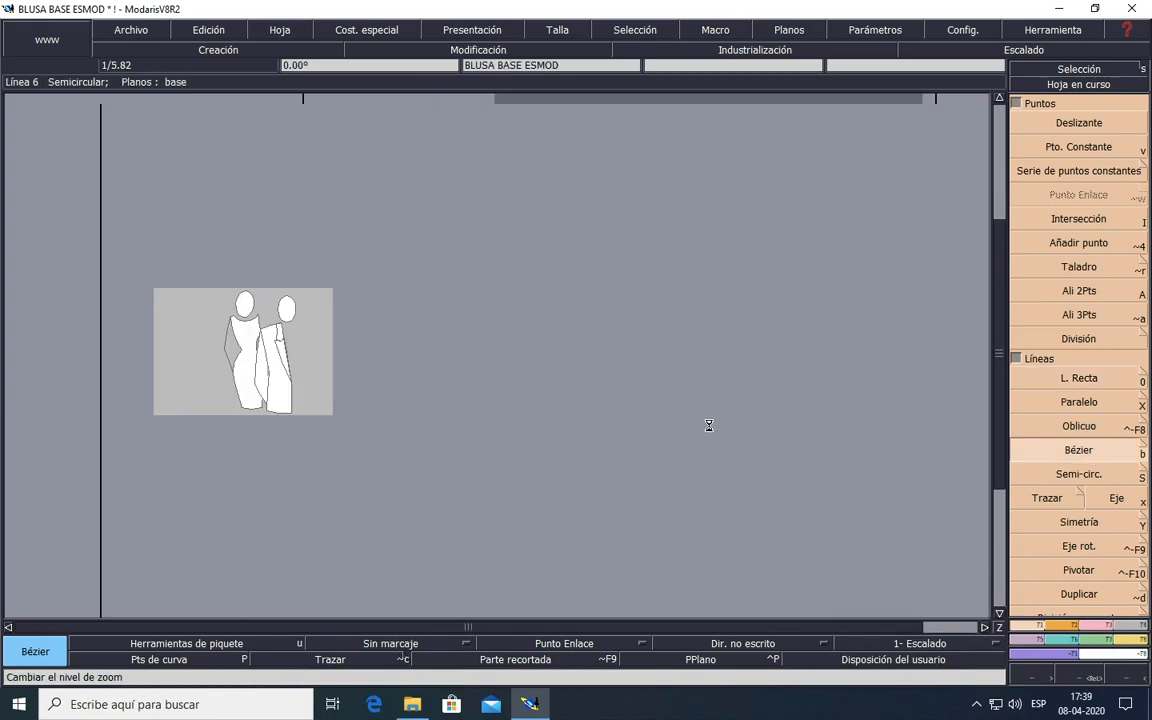
left_click(628, 329)
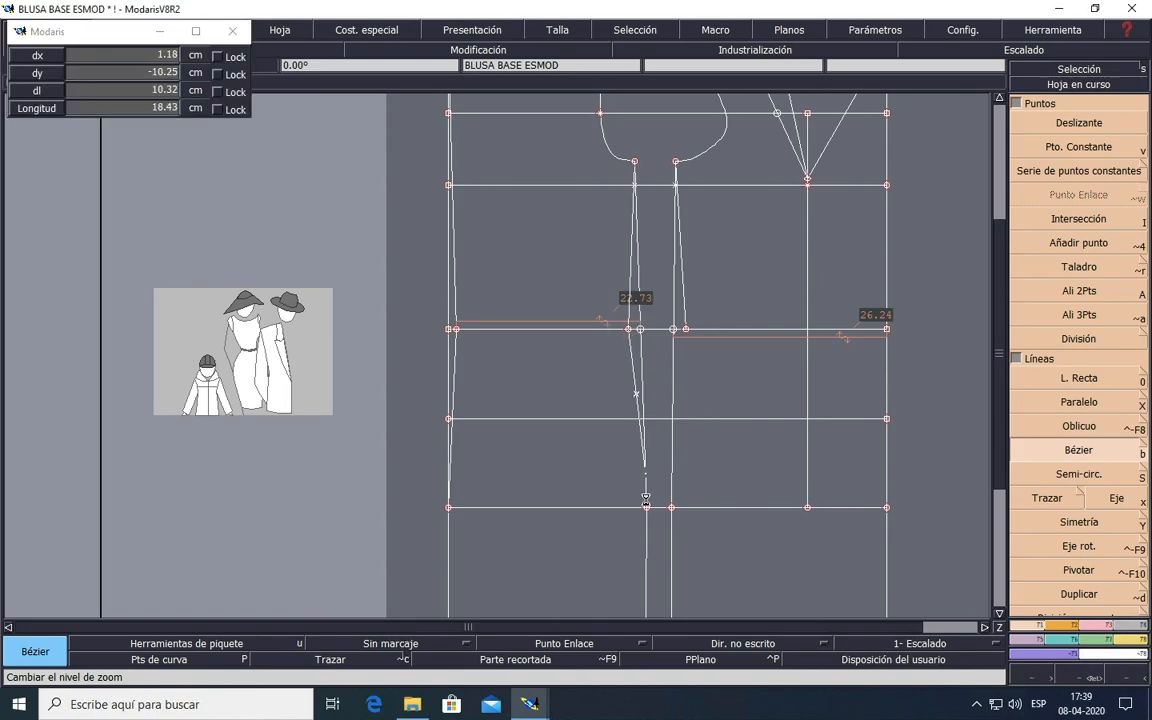
left_click(646, 507)
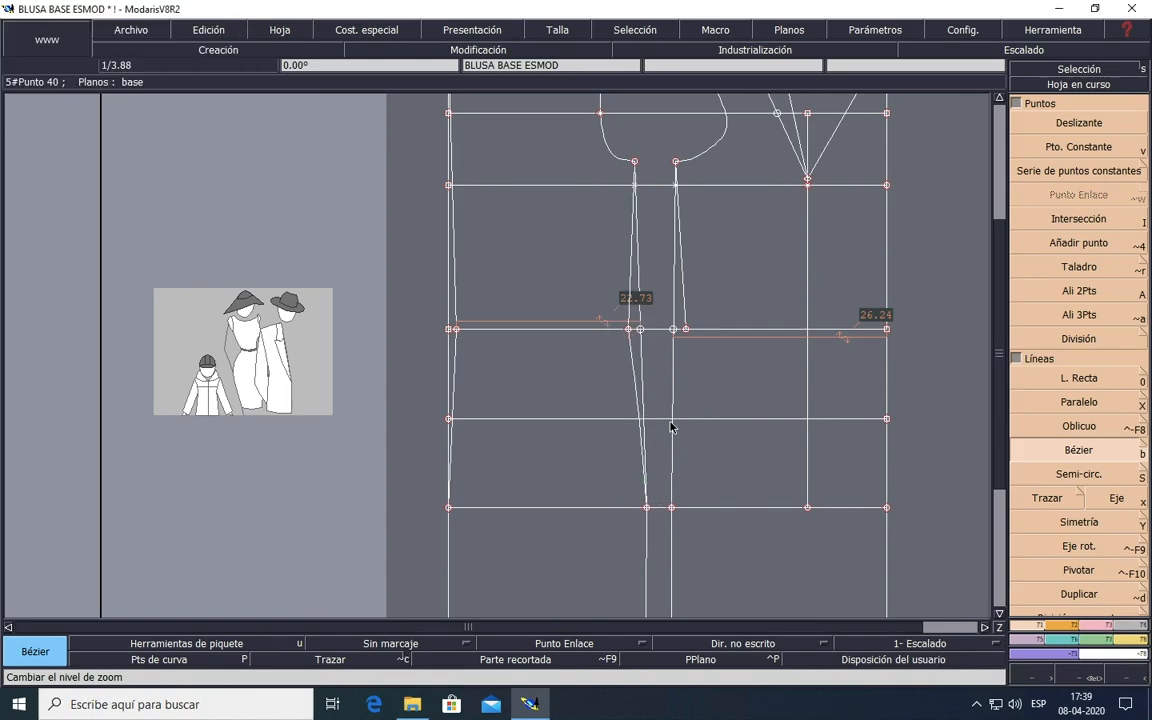
left_click(685, 329)
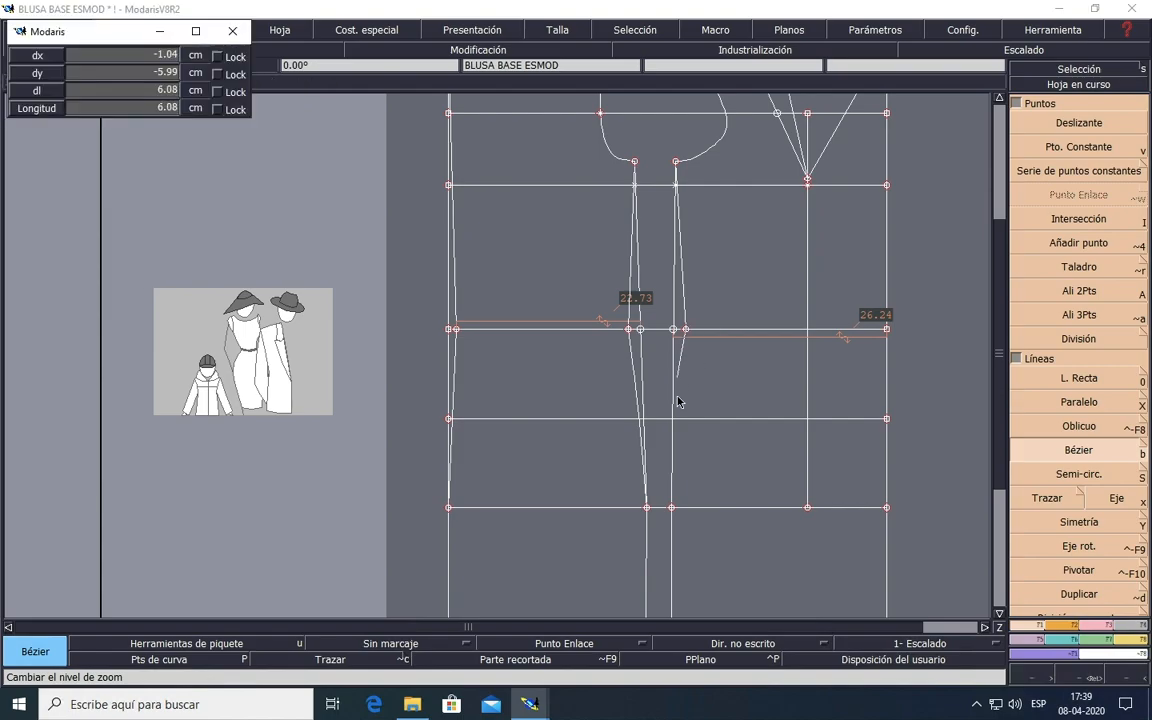
left_click(671, 508)
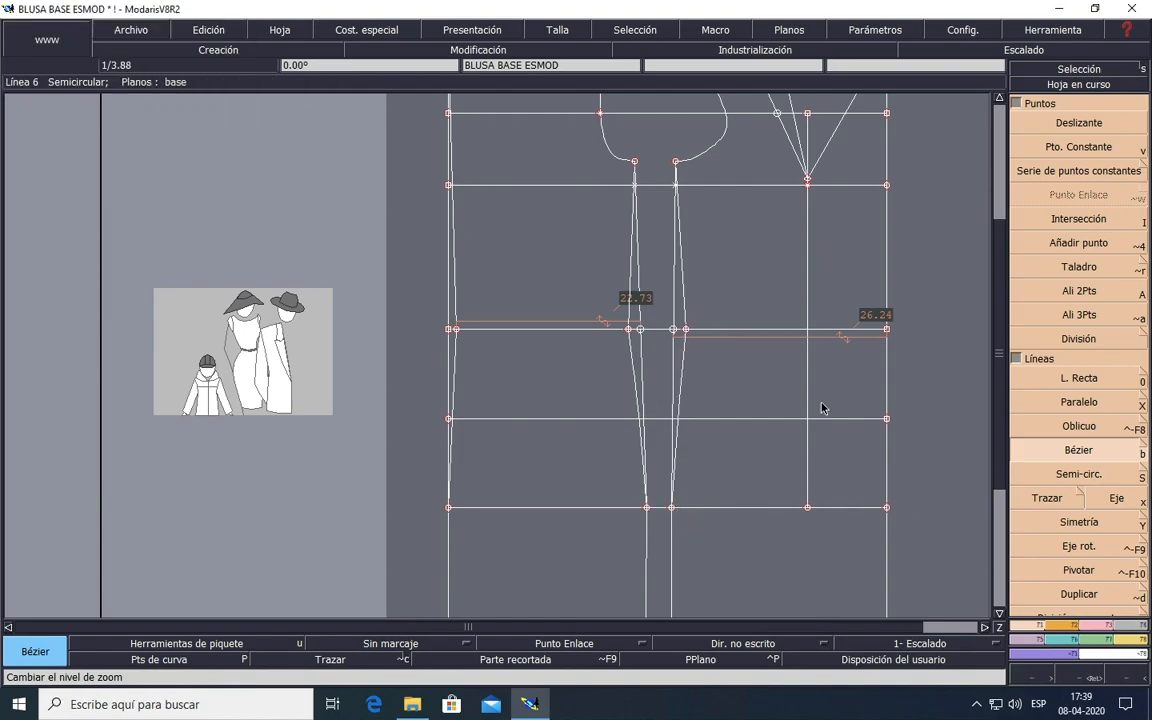
Step: Check the front waist dart instructions in the Word document, and return to the remote Modaris session
key("super+Tab")
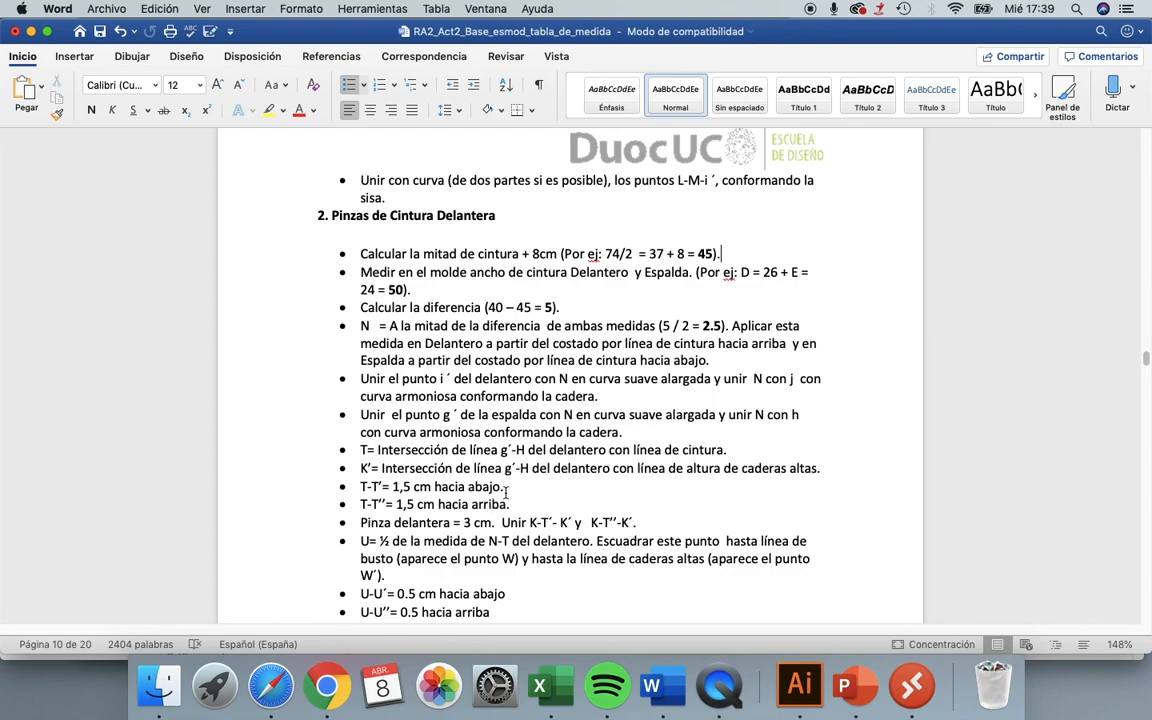
left_click(906, 690)
double_click(481, 135)
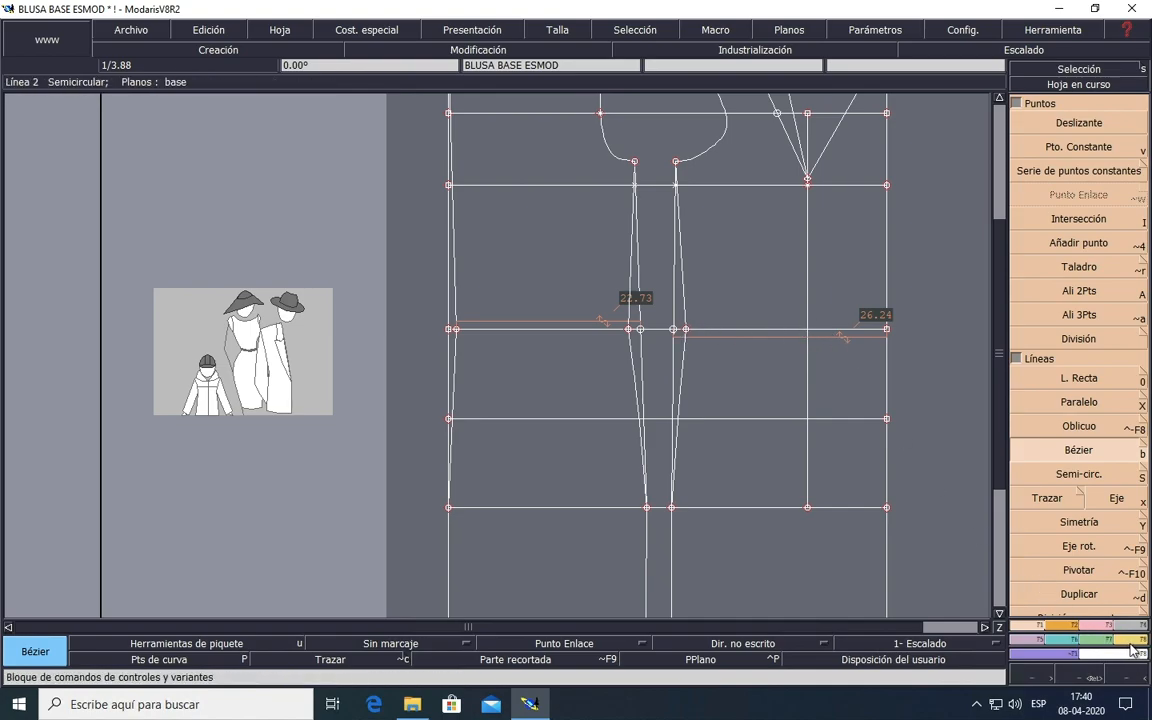
Step: Measure the front waistline length from the vertical line below the bust point to the reduced side mark
scroll(1043, 540, "down", 3)
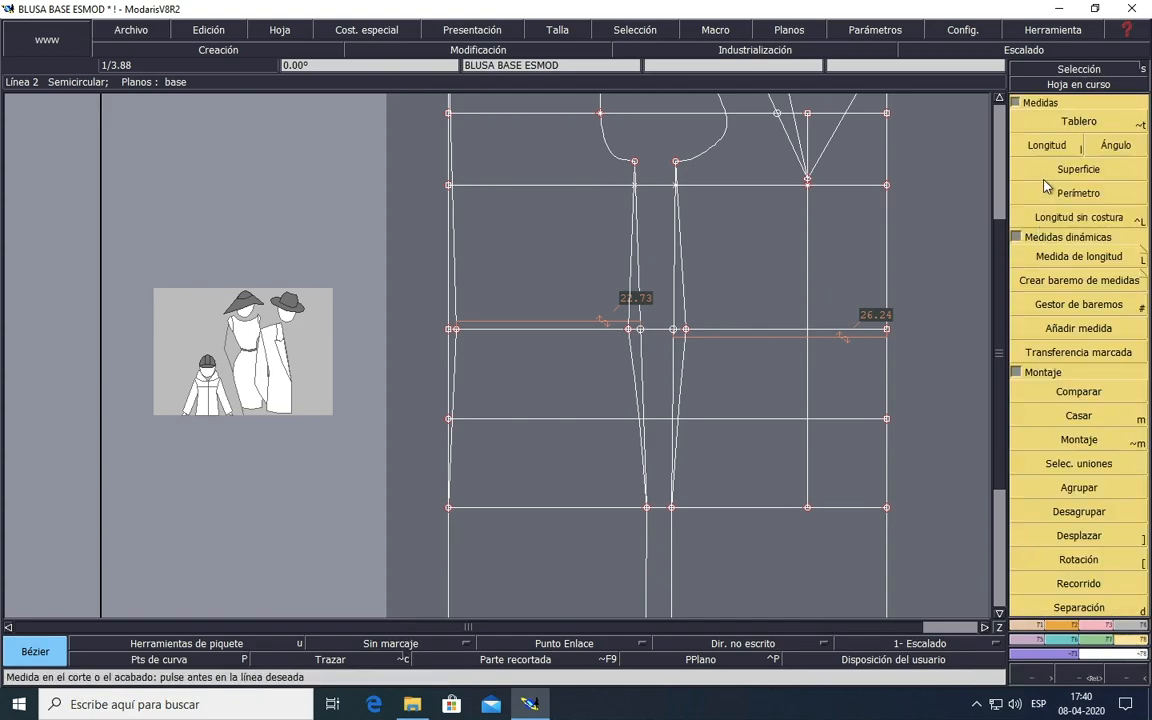
left_click(1044, 146)
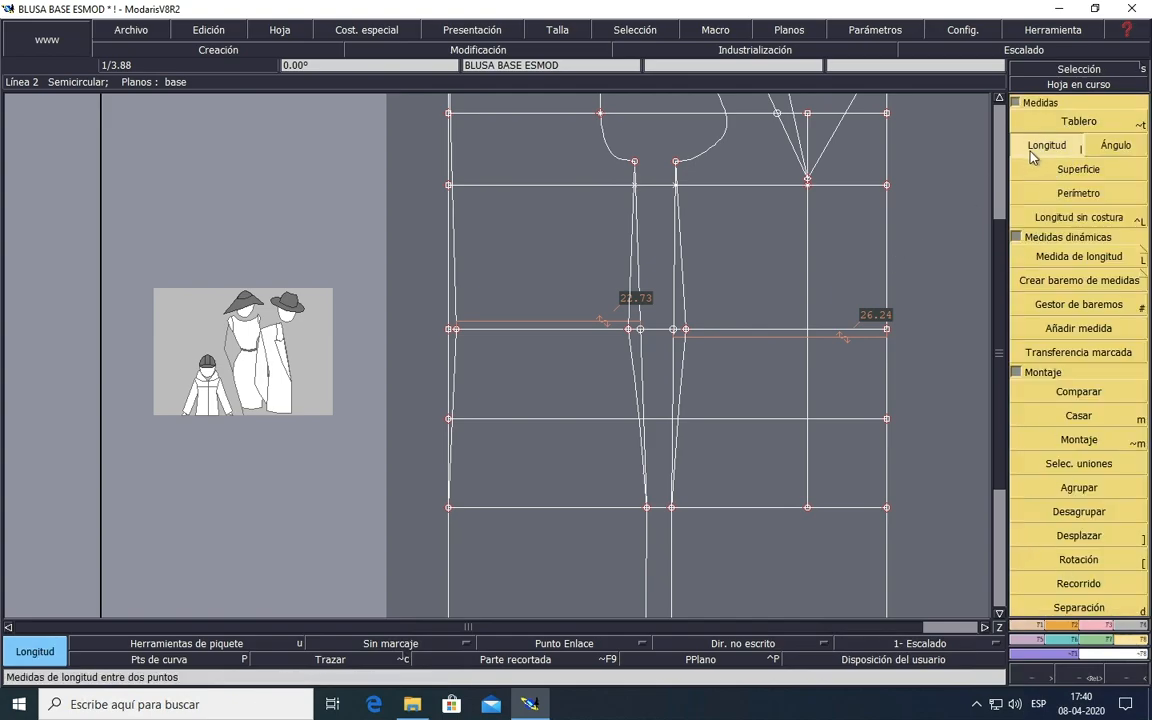
left_click(808, 330)
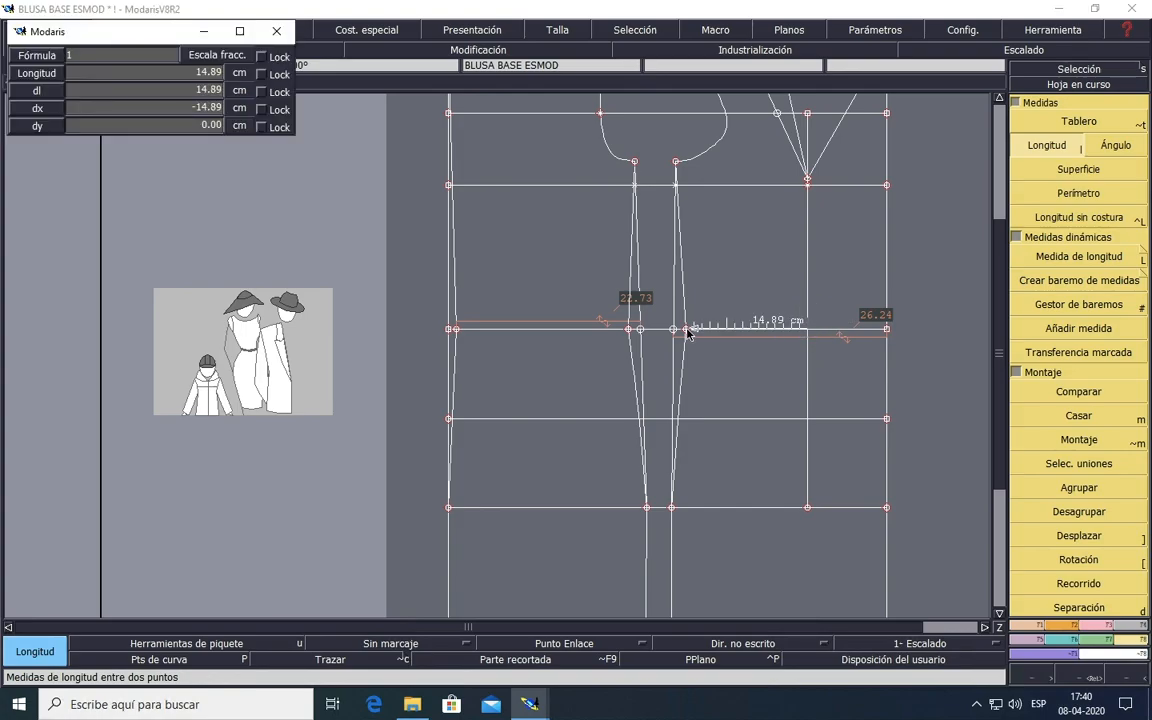
scroll(688, 333, "up", 2)
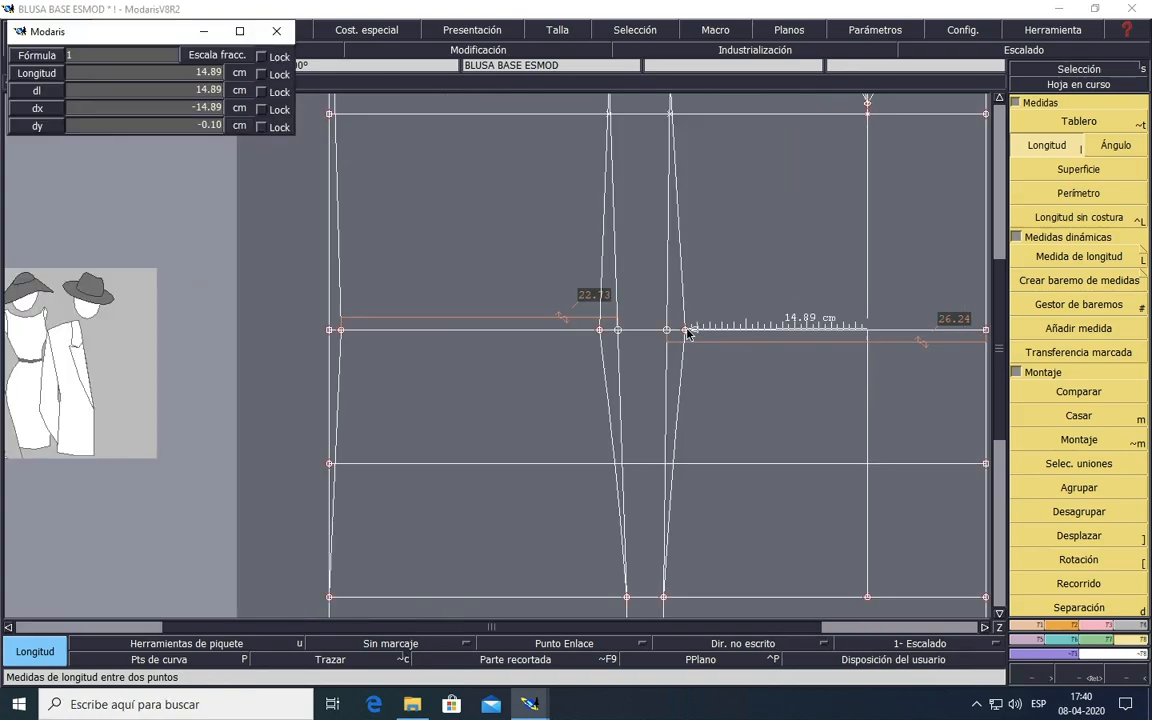
scroll(688, 333, "up", 2)
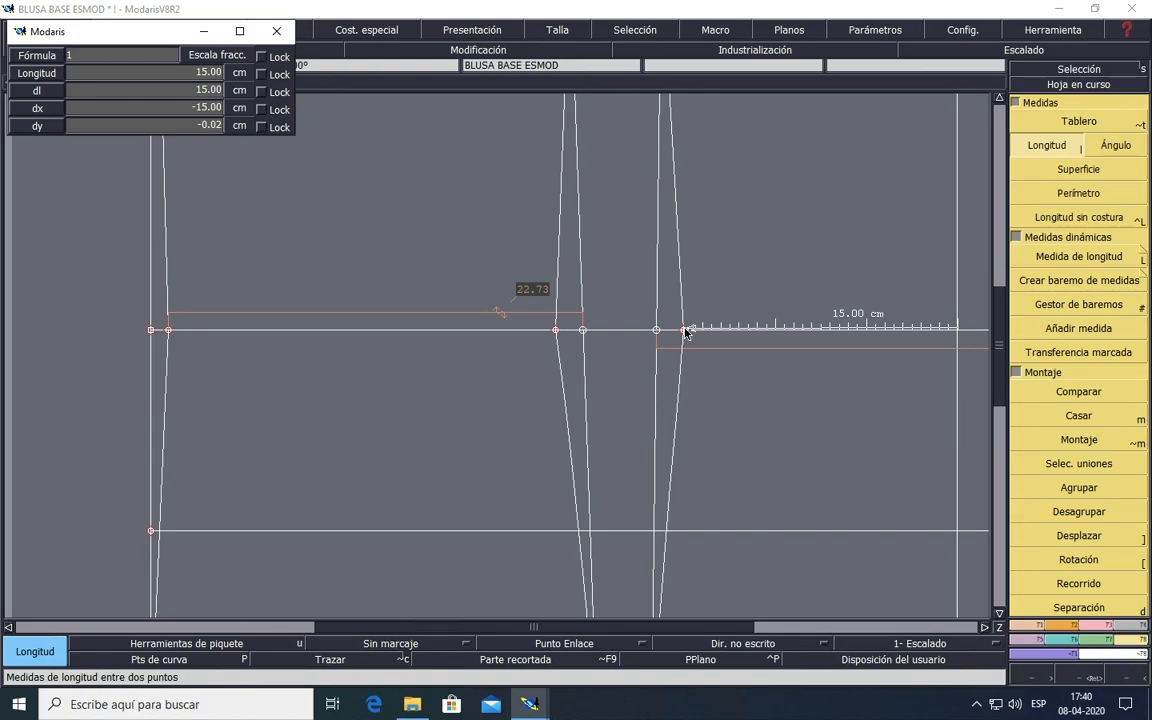
left_click(684, 330)
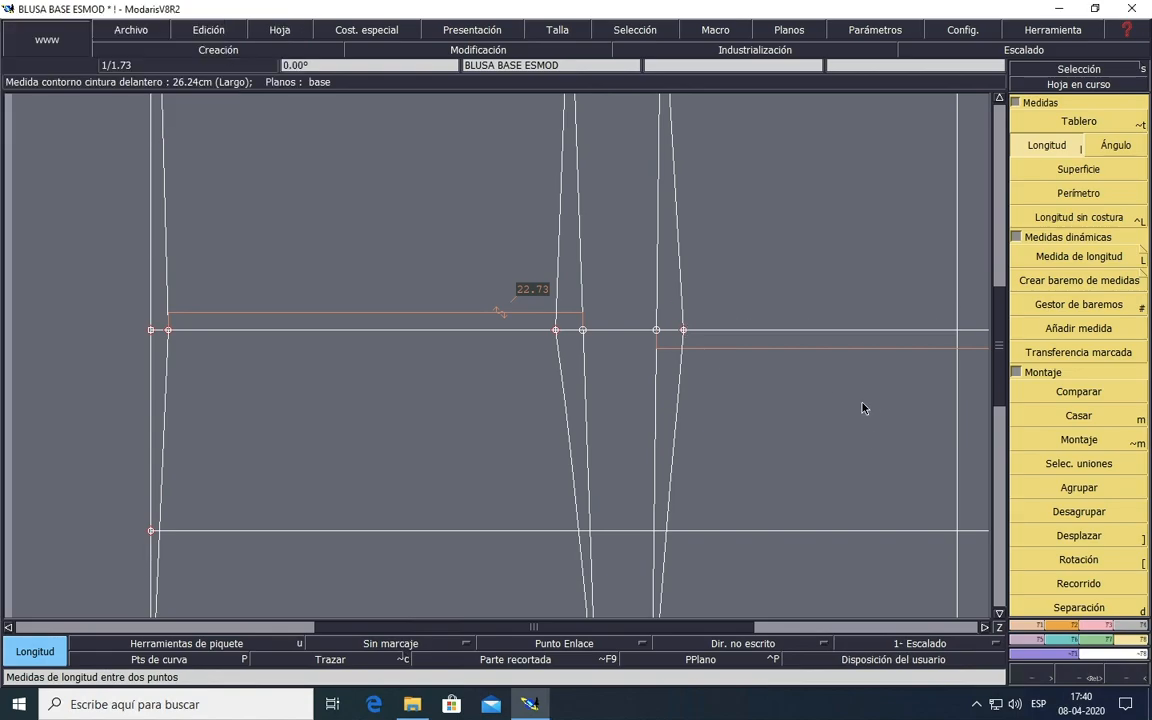
Step: Add a point on the front waistline 7.5 cm from the reduced side mark toward center front
left_click(1030, 637)
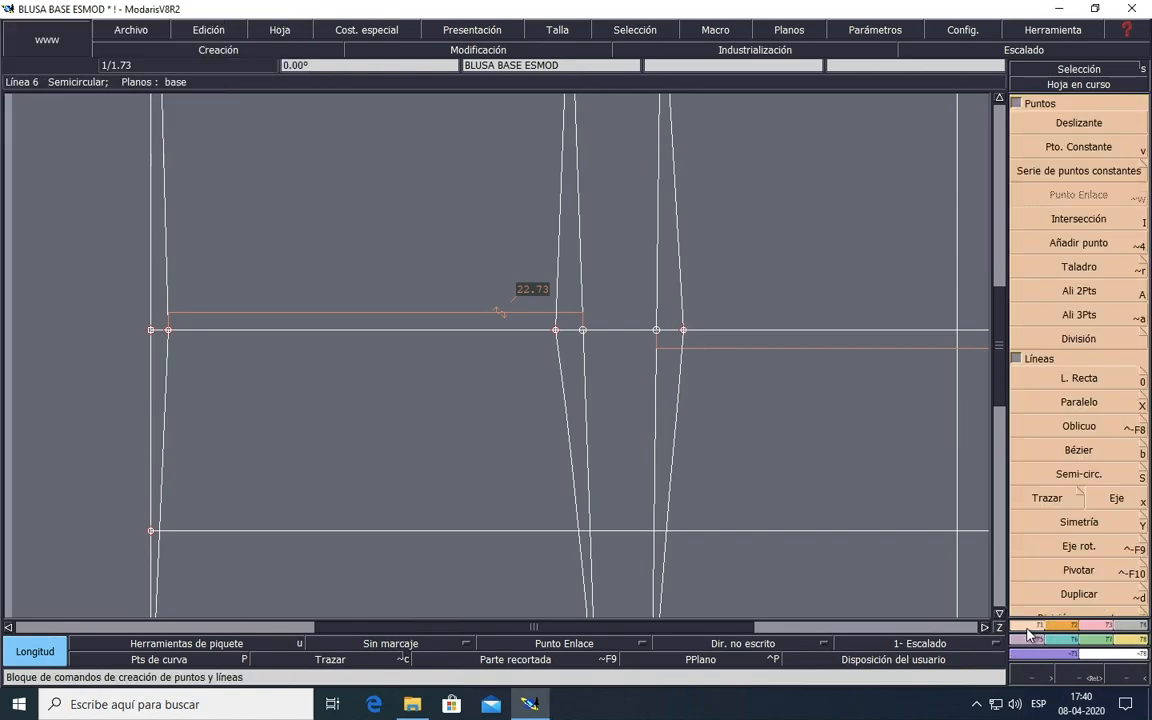
left_click(1070, 243)
left_click(716, 330)
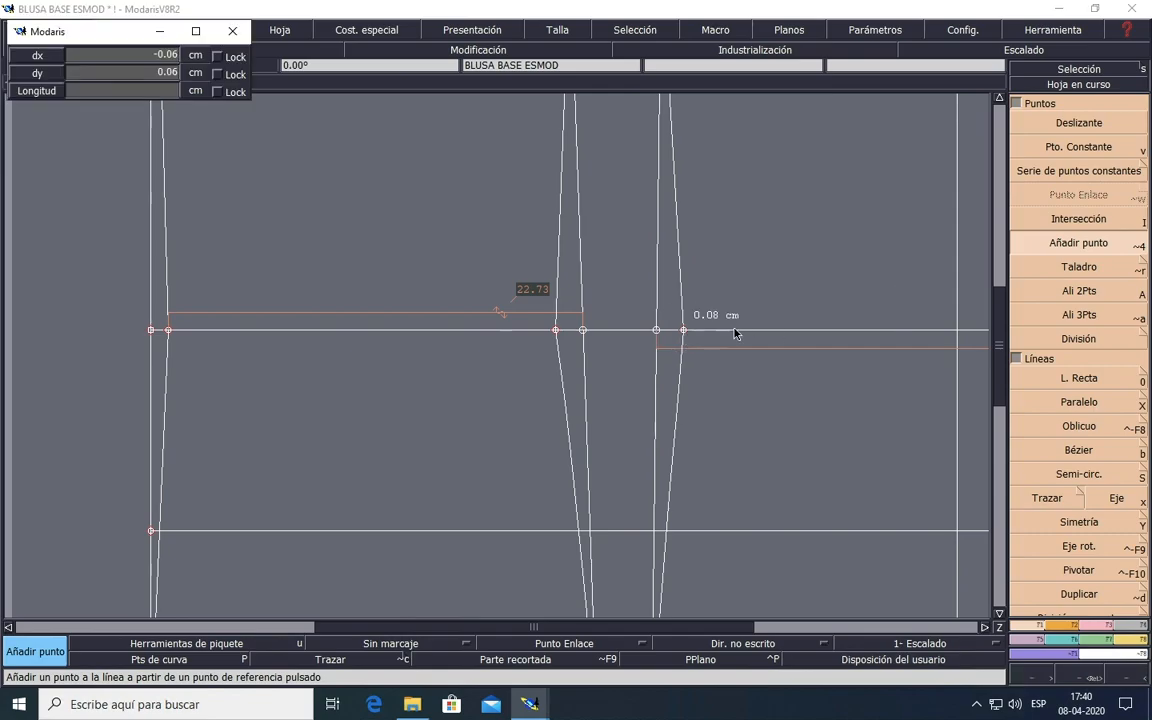
left_click(97, 91)
type("1.50")
type("7")
type(".5")
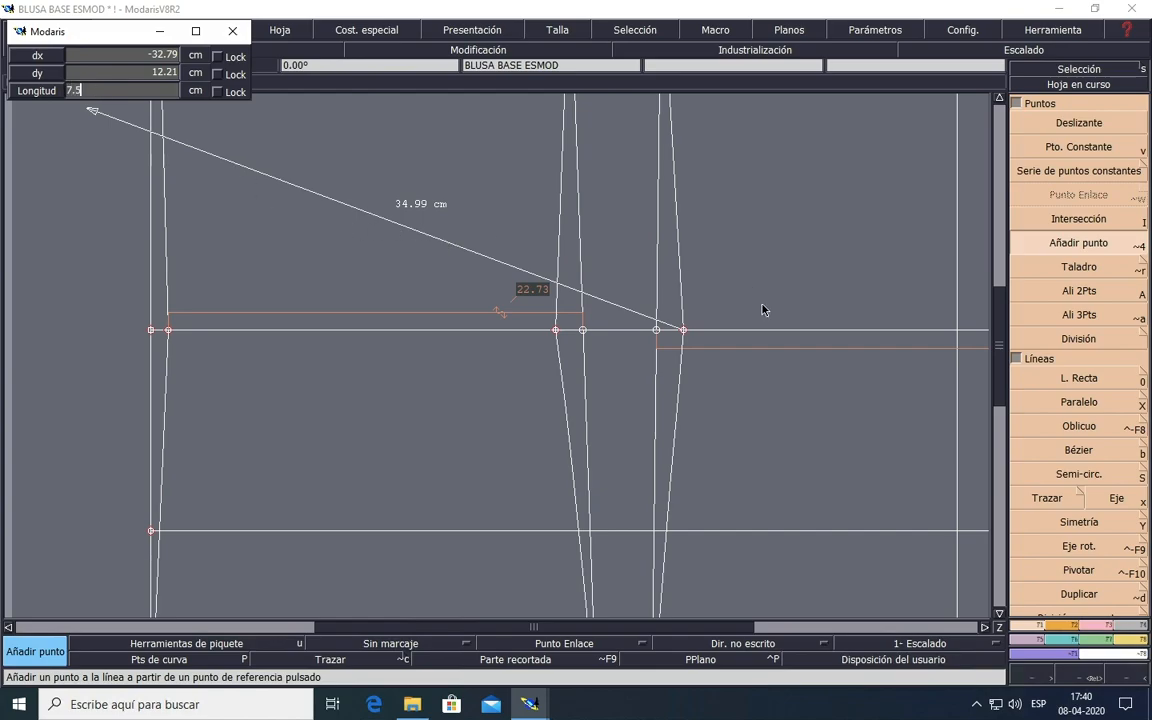
left_click(812, 337)
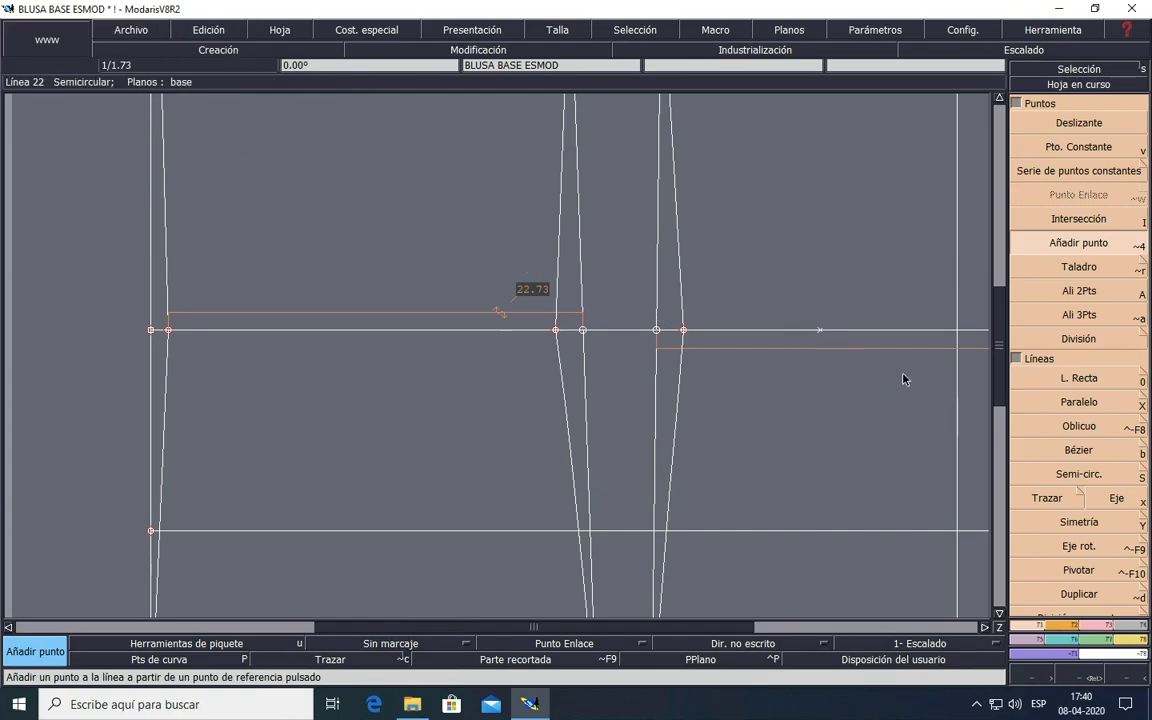
Step: Draw straight vertical lines from the 7.5 cm waist point up to the bust line and down to the hip line
scroll(866, 335, "down", 3)
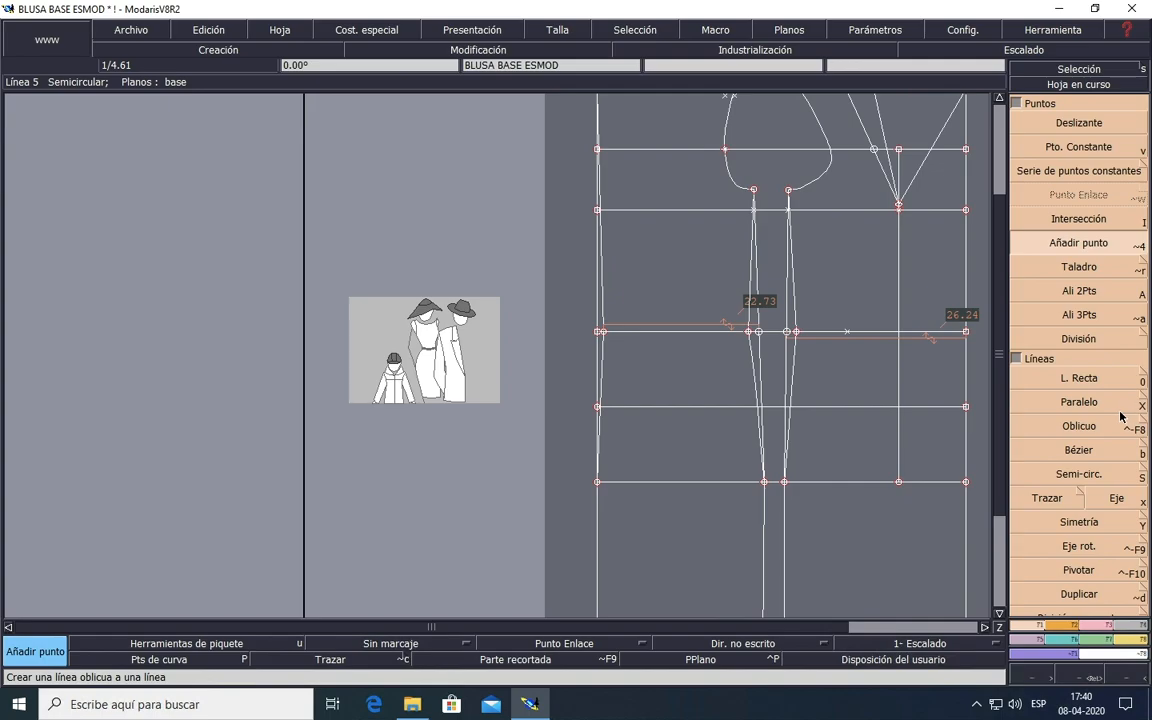
left_click(1080, 381)
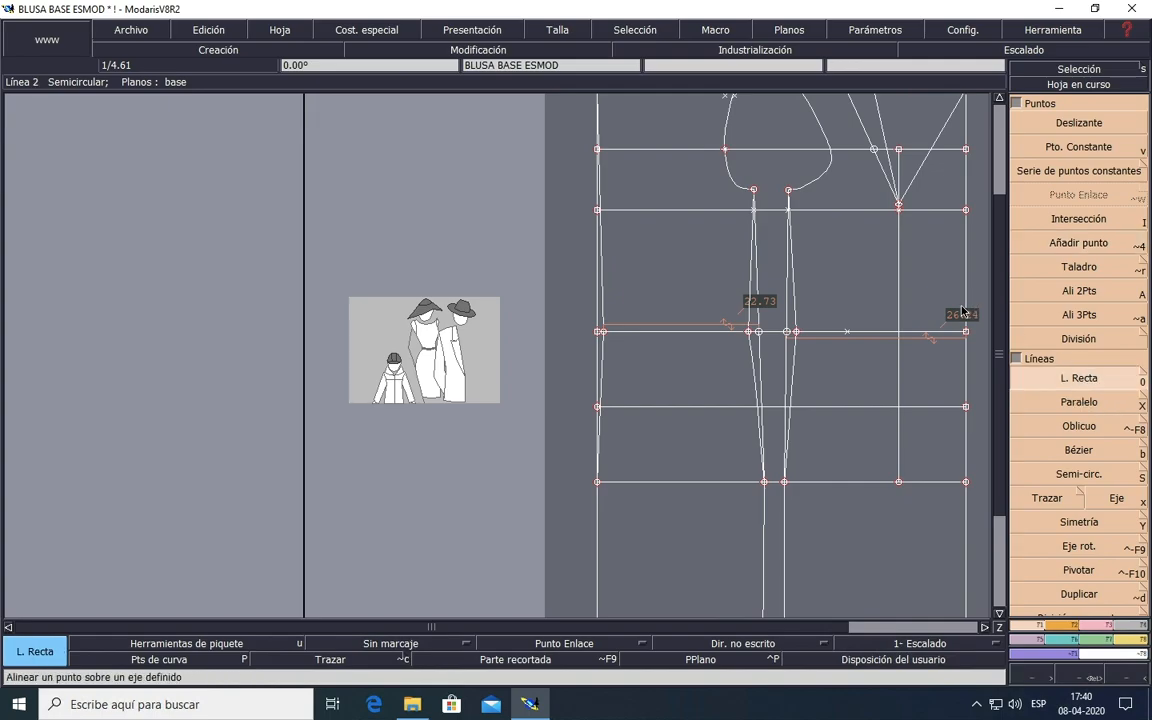
left_click(847, 333)
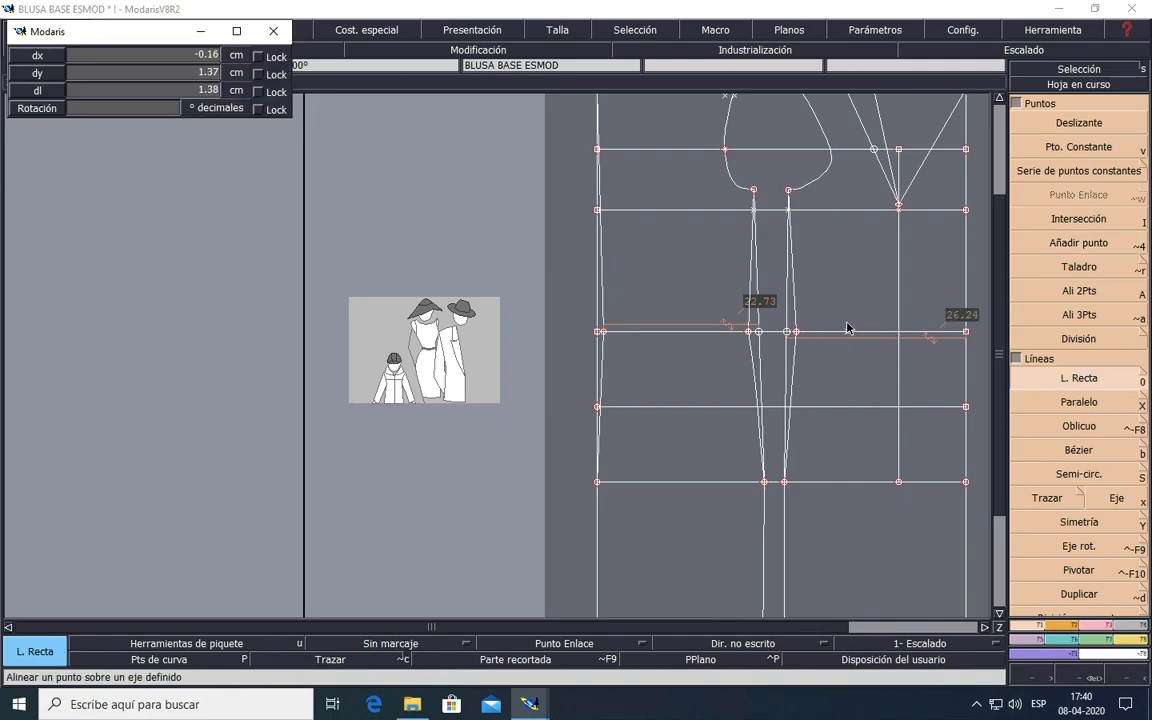
left_click(847, 211)
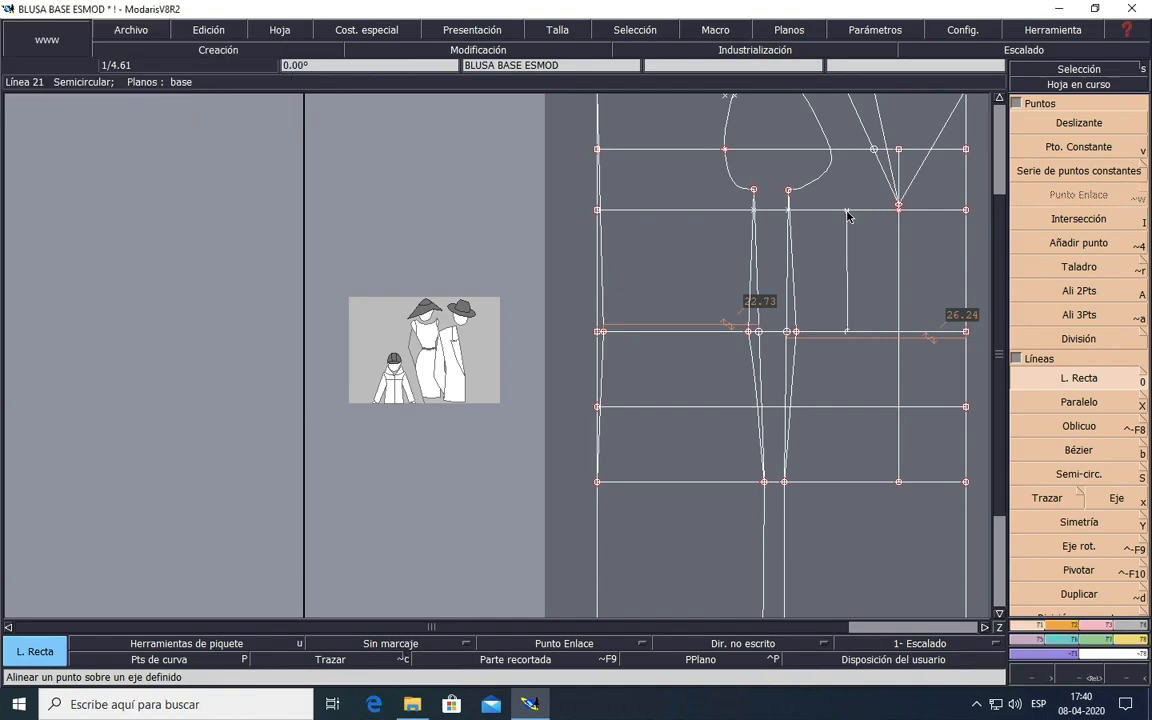
left_click(848, 331)
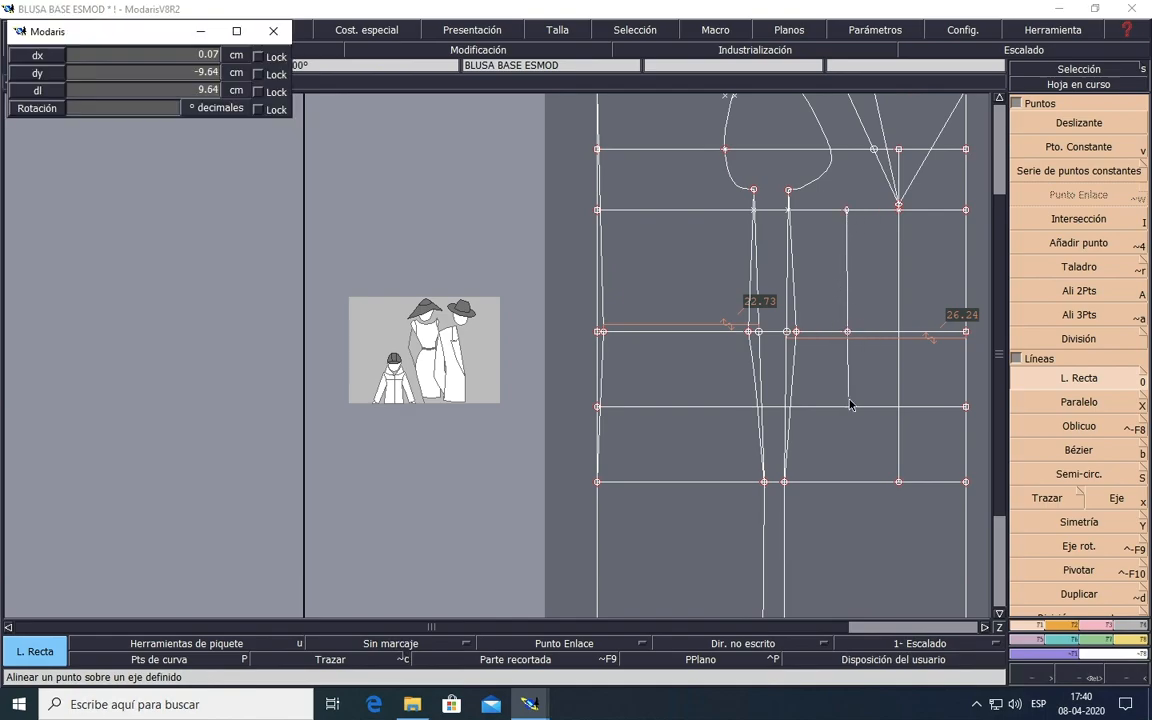
left_click(847, 482)
Step: Add points 0.5 cm to each side of the 7.5 cm point on the front waistline
scroll(928, 540, "up", 1)
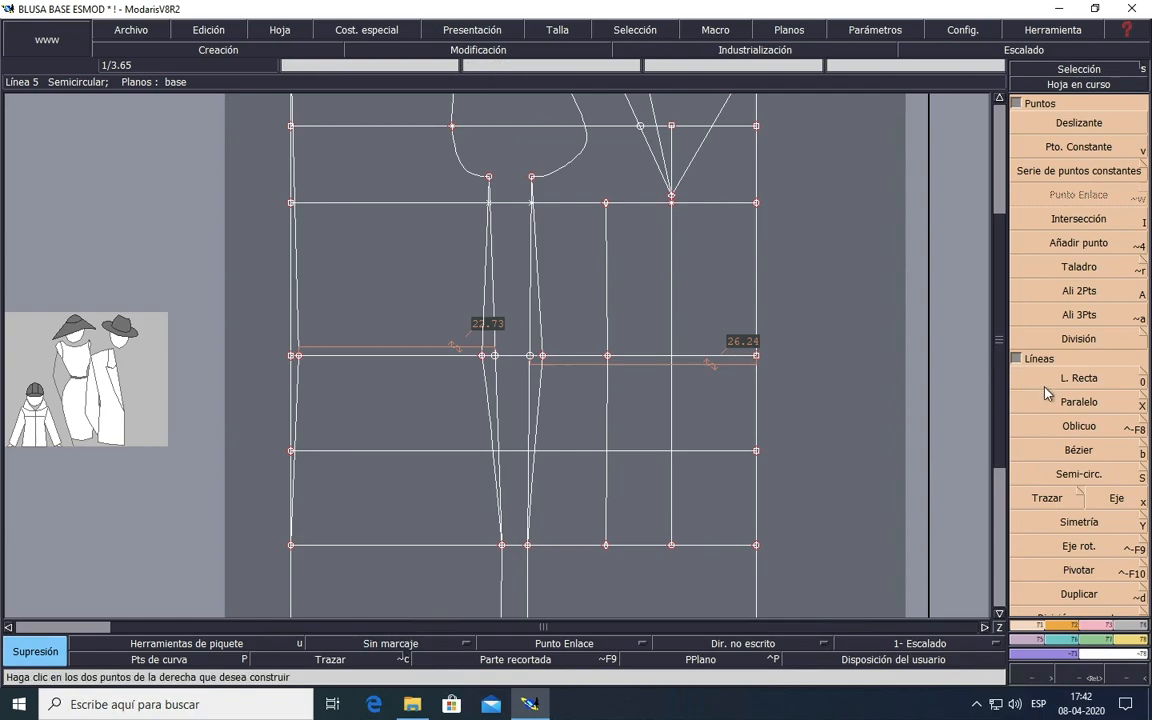
left_click(1060, 245)
left_click(608, 357)
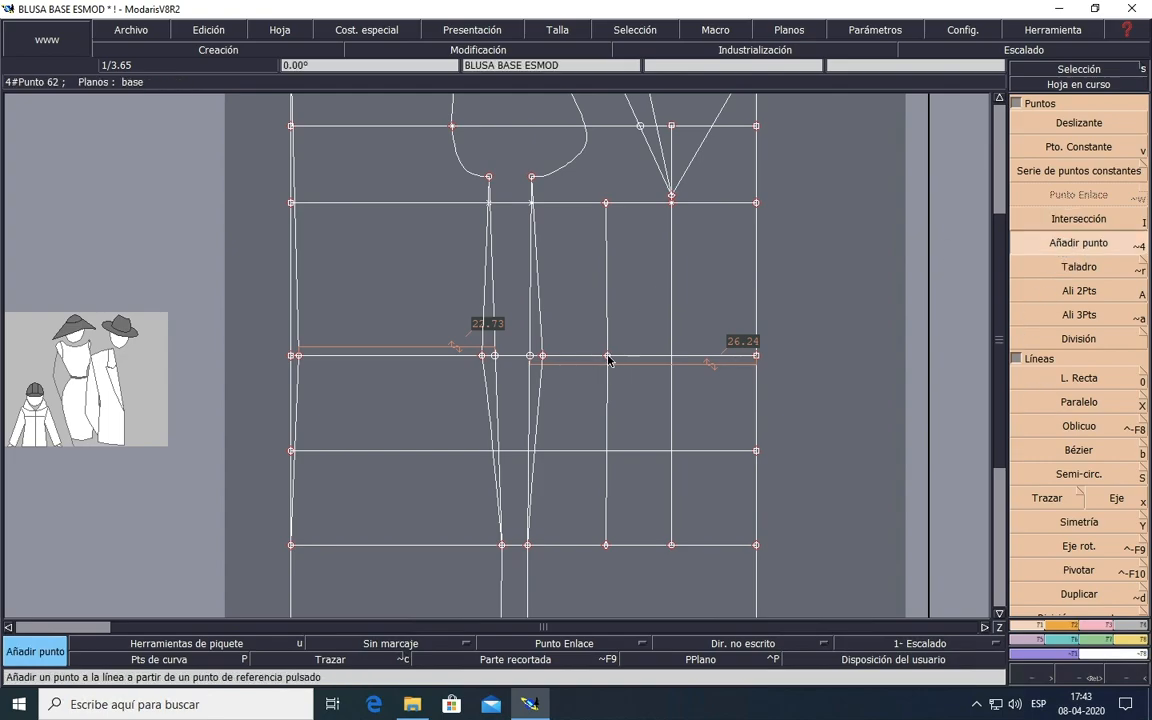
left_click(158, 91)
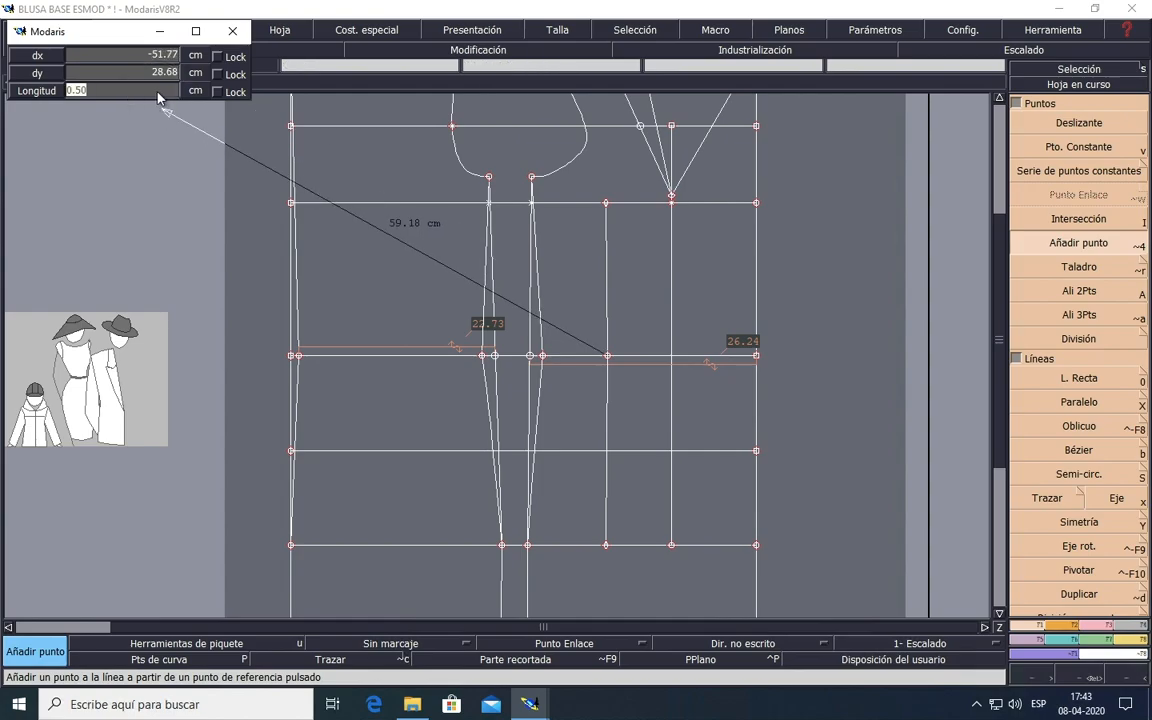
key("Return")
left_click(607, 356)
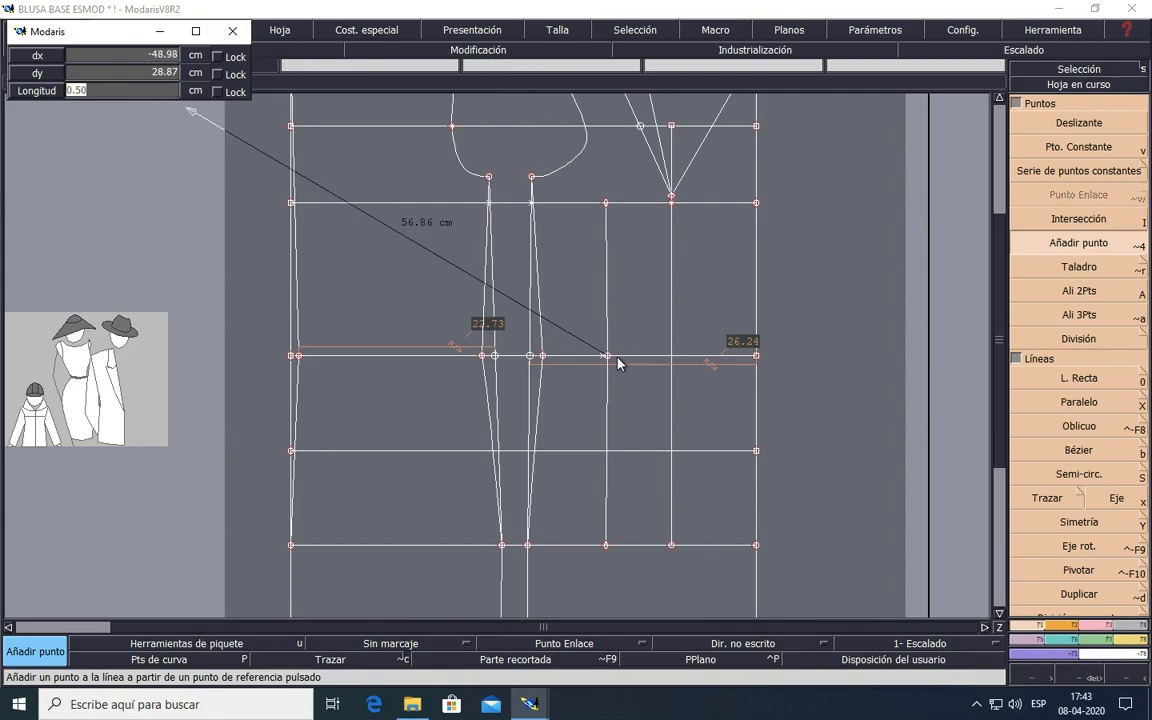
key("Return")
scroll(614, 342, "down", 3)
scroll(614, 342, "up", 4)
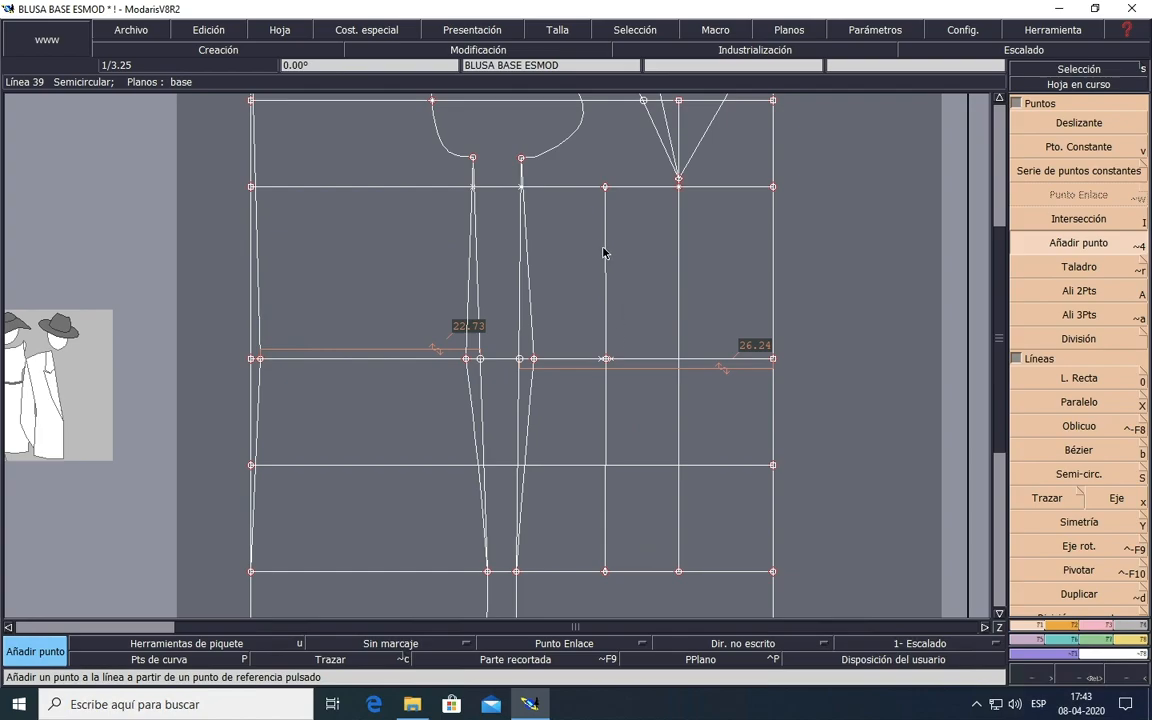
Step: Draw the side front dart with straight lines from the bust line through both 0.5 cm waist marks to the line midway between waist and hip
left_click(1079, 378)
left_click(605, 186)
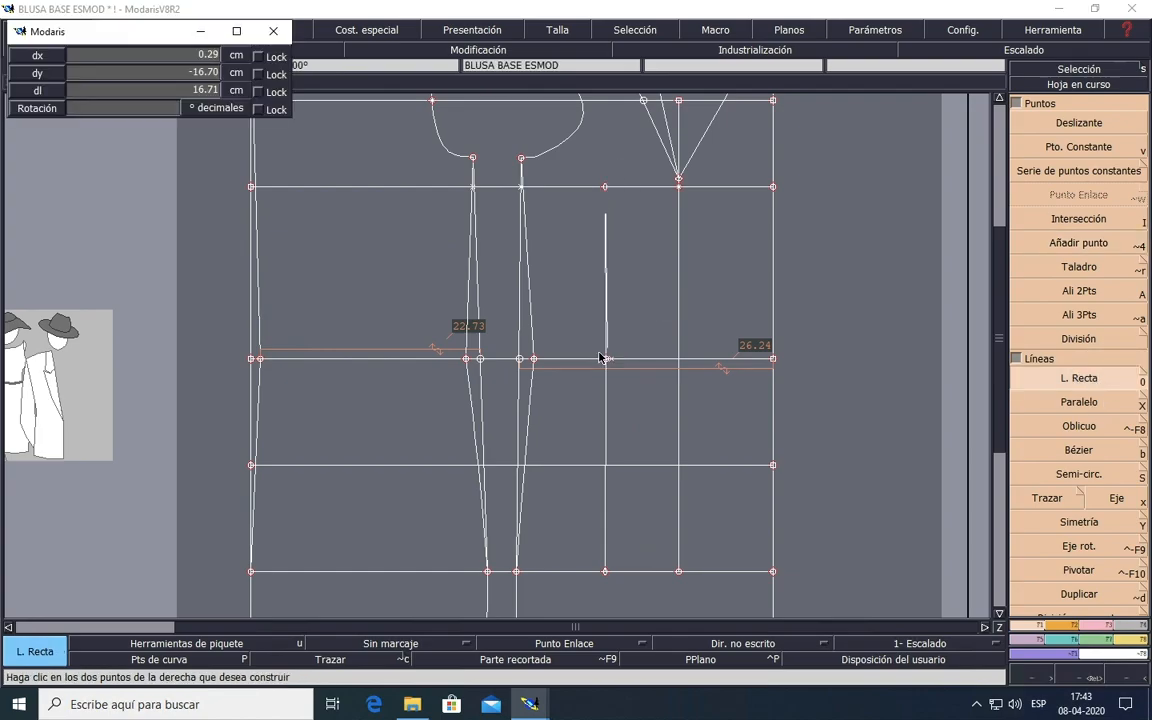
left_click(603, 358)
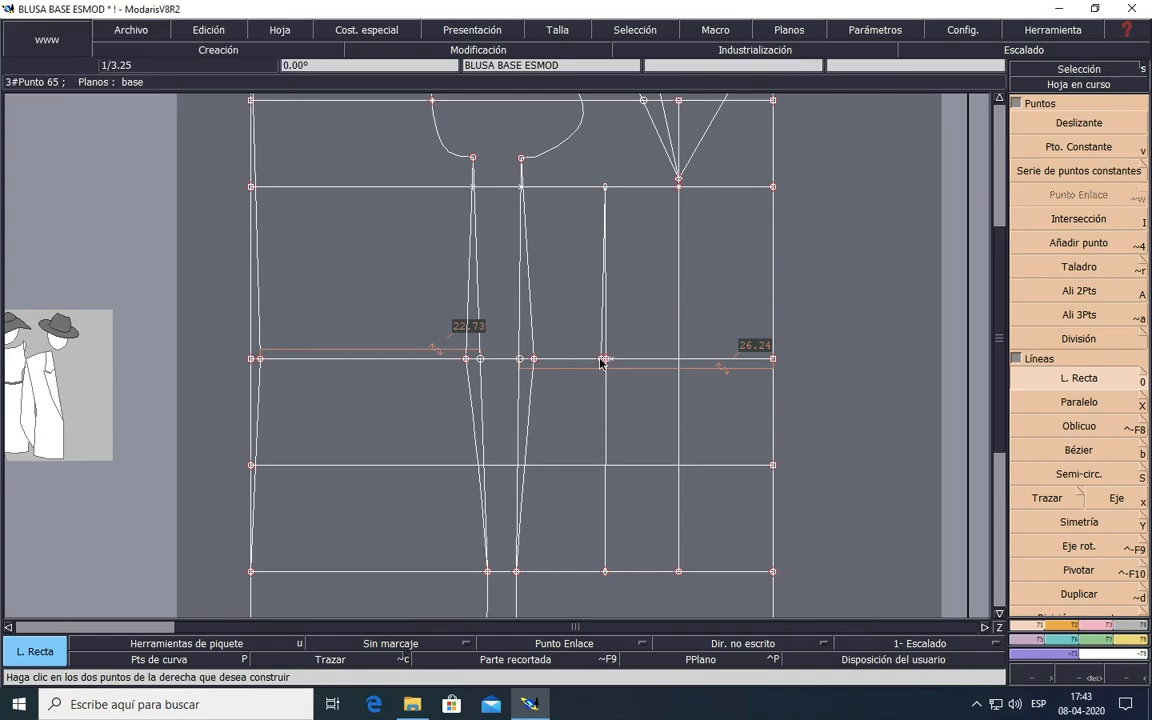
left_click(605, 465)
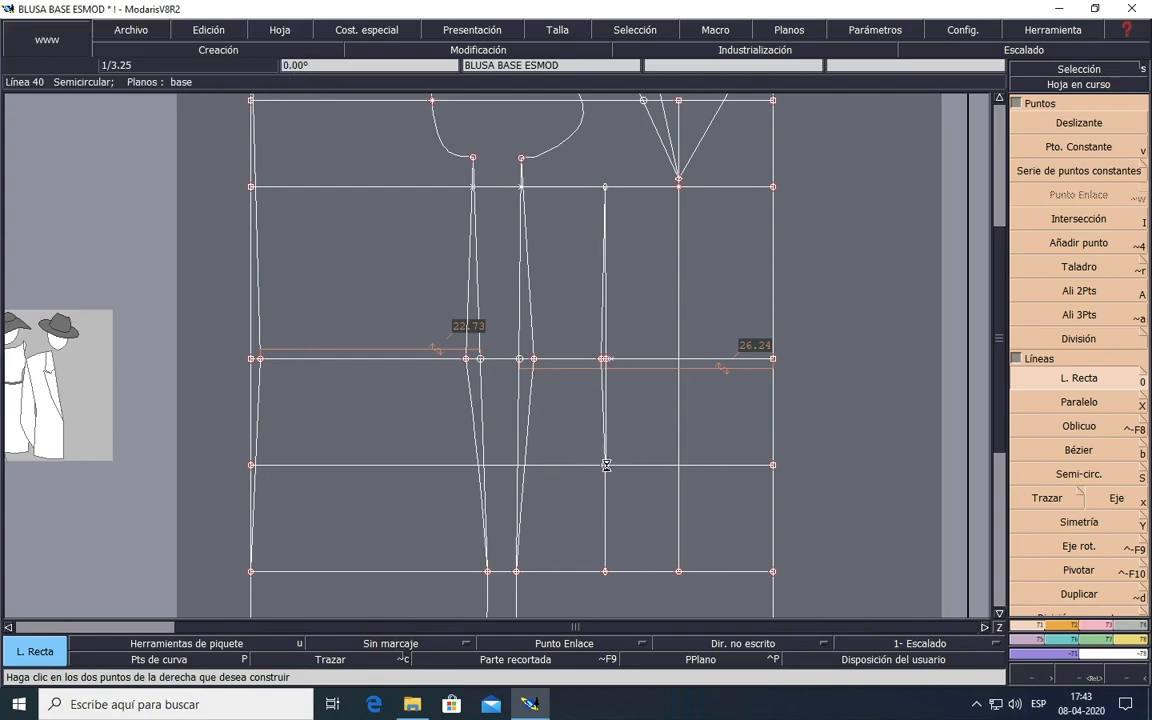
left_click(606, 466)
left_click(609, 358)
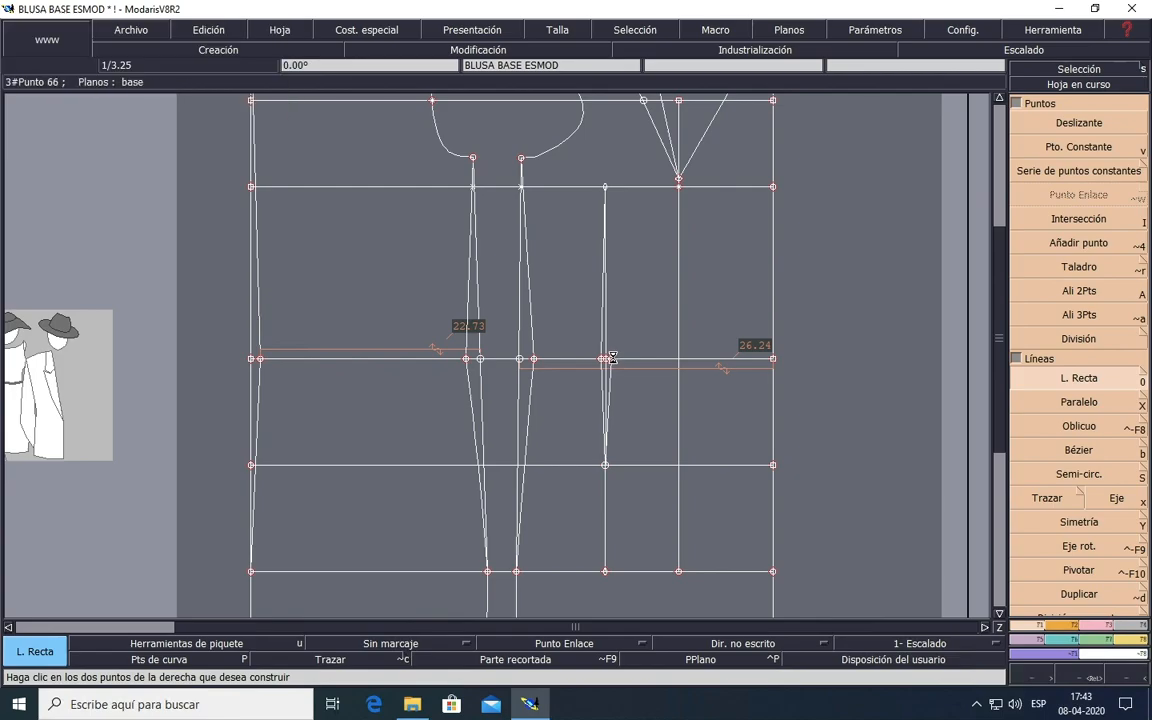
left_click(610, 358)
left_click(605, 187)
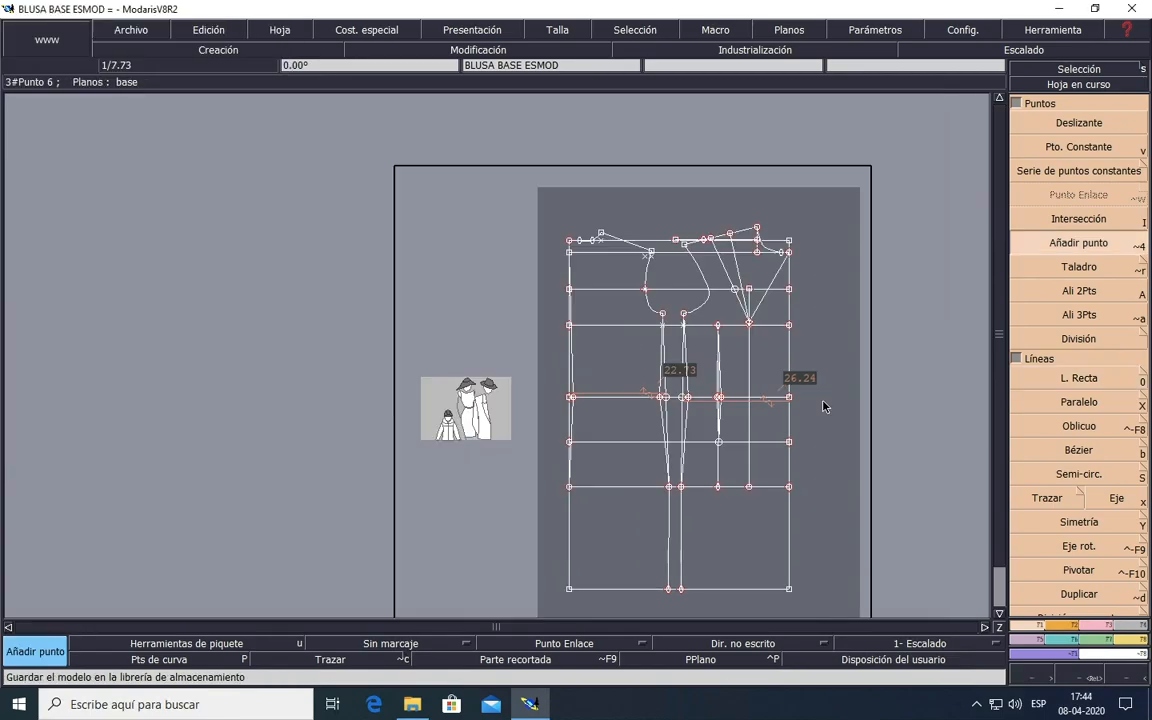
Step: Add an intersection point where the vertical line below the bust point crosses the front waistline
scroll(823, 401, "up", 1)
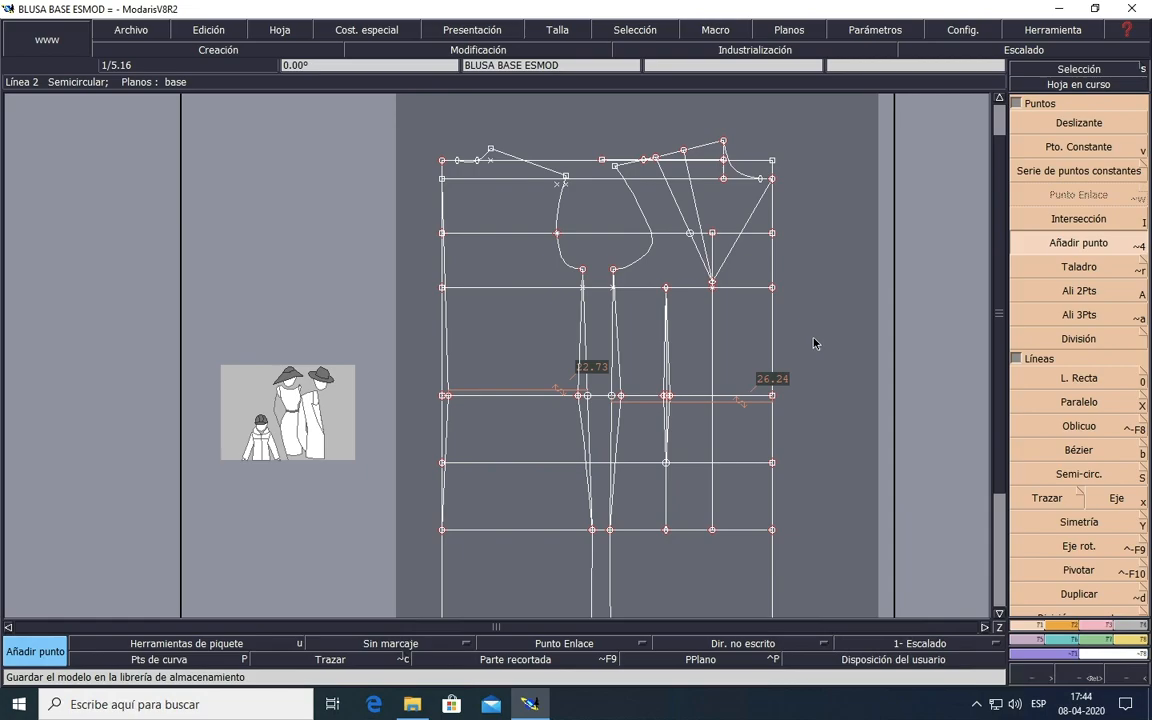
scroll(814, 343, "up", 1)
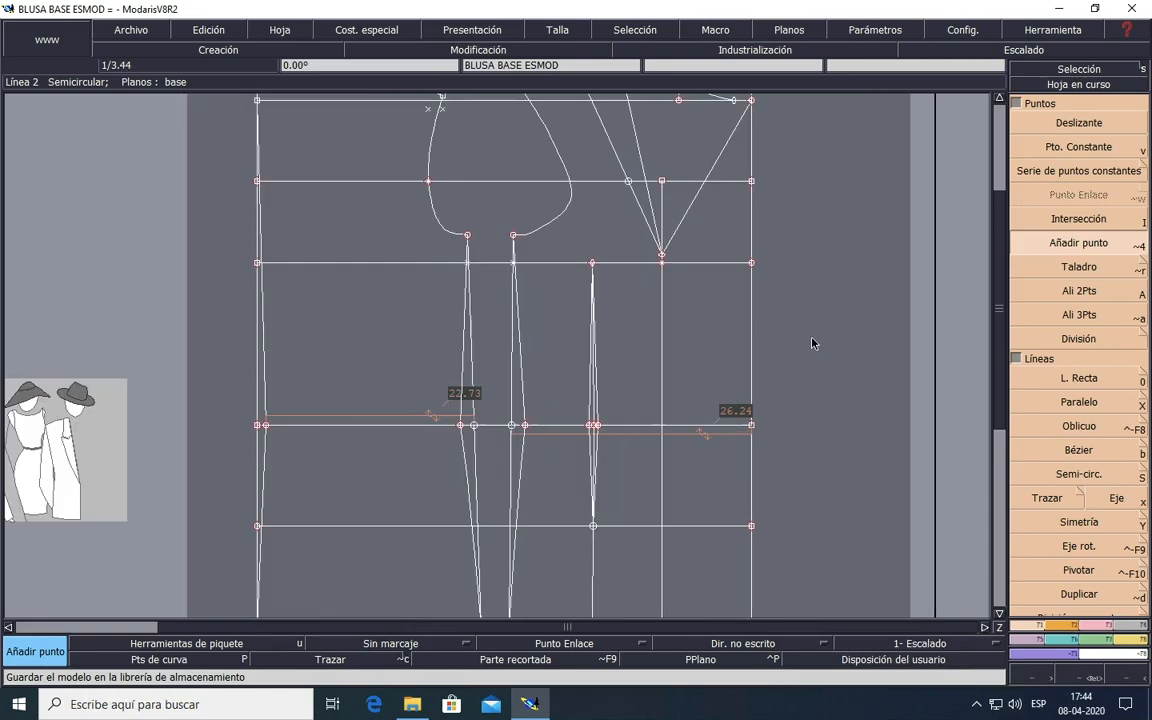
left_click(1076, 222)
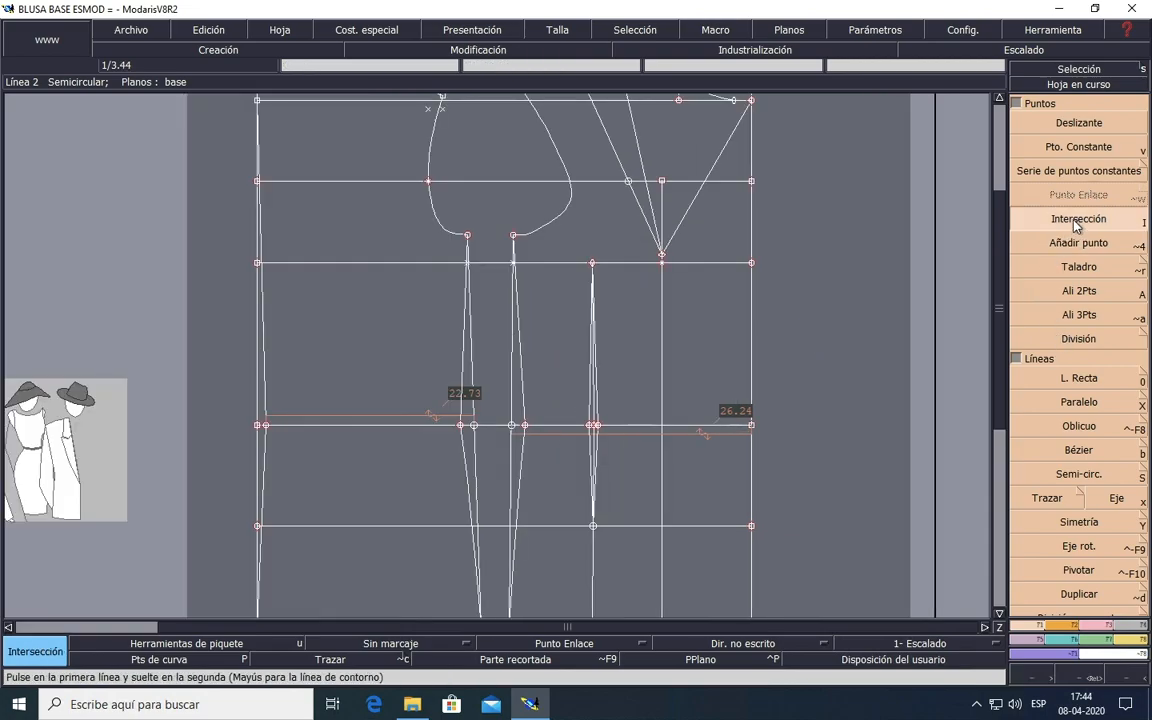
left_click(665, 430)
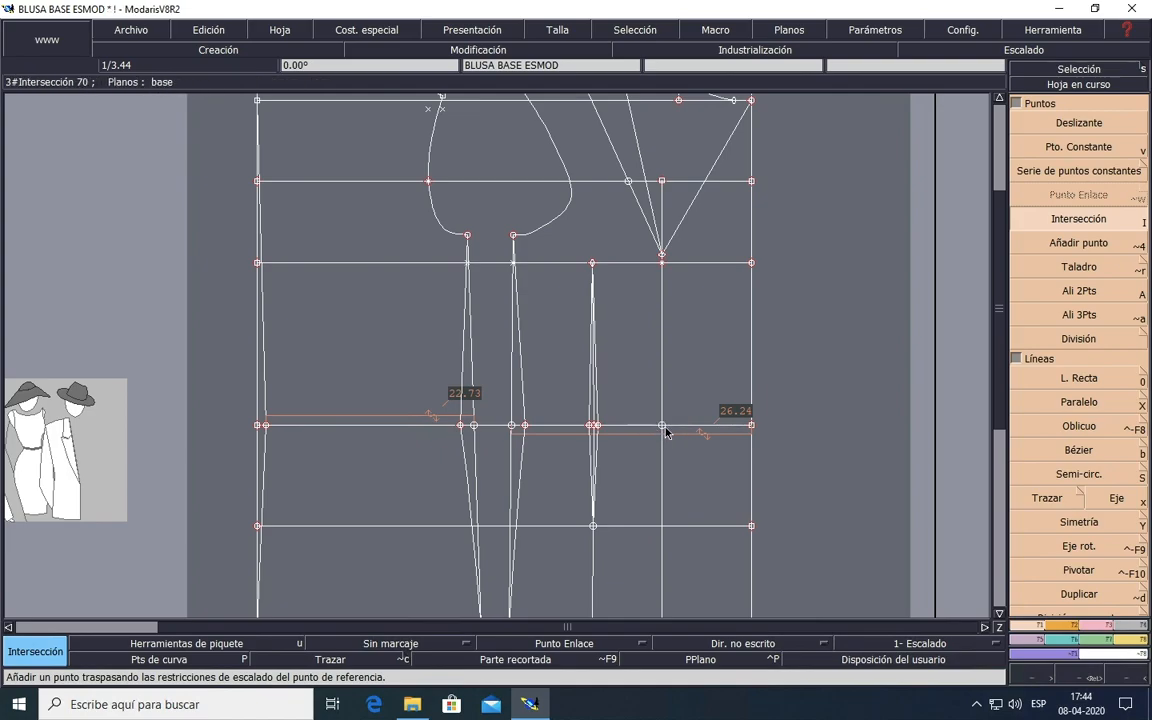
Step: Add points 1.5 cm to each side of the intersection below the bust point on the front waistline
left_click(1080, 245)
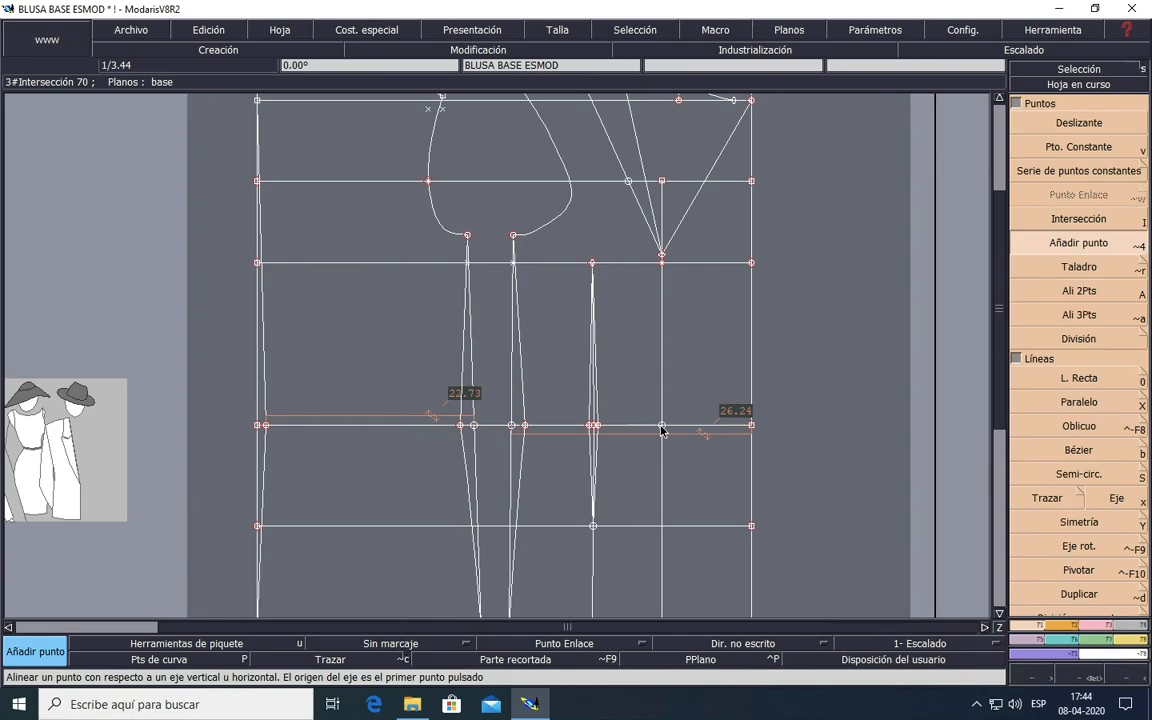
left_click_drag(662, 427, 62, 53)
left_click(100, 91)
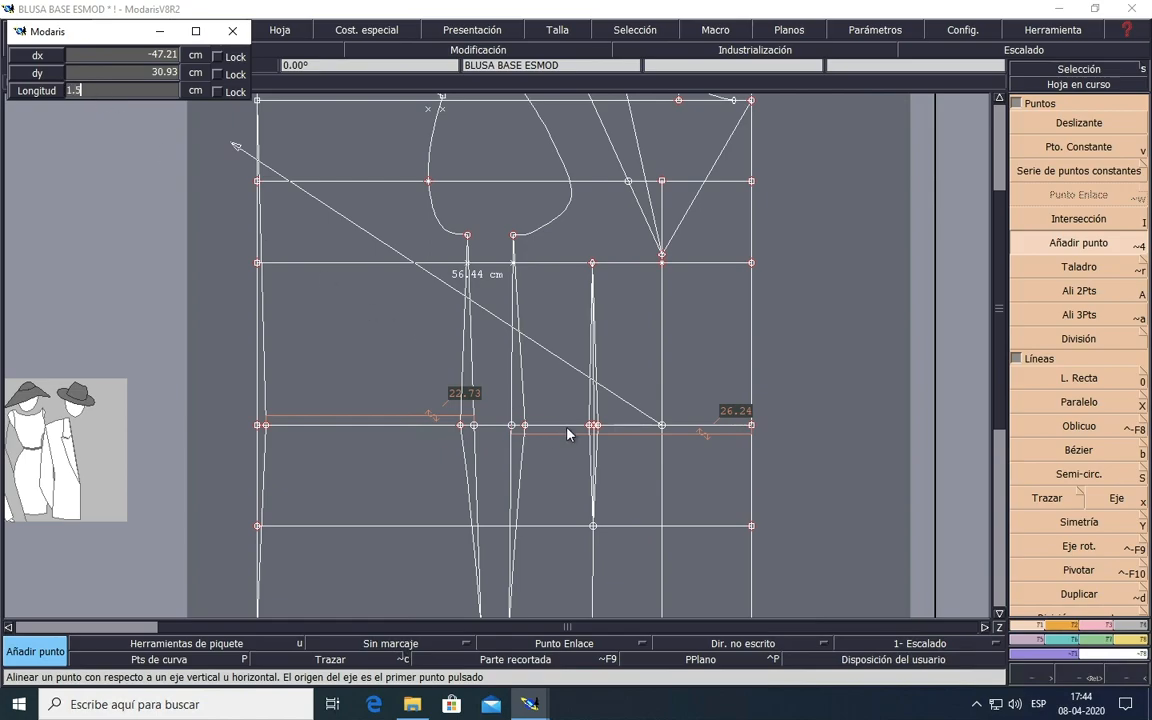
type("1.5")
key("Return")
left_click(662, 425)
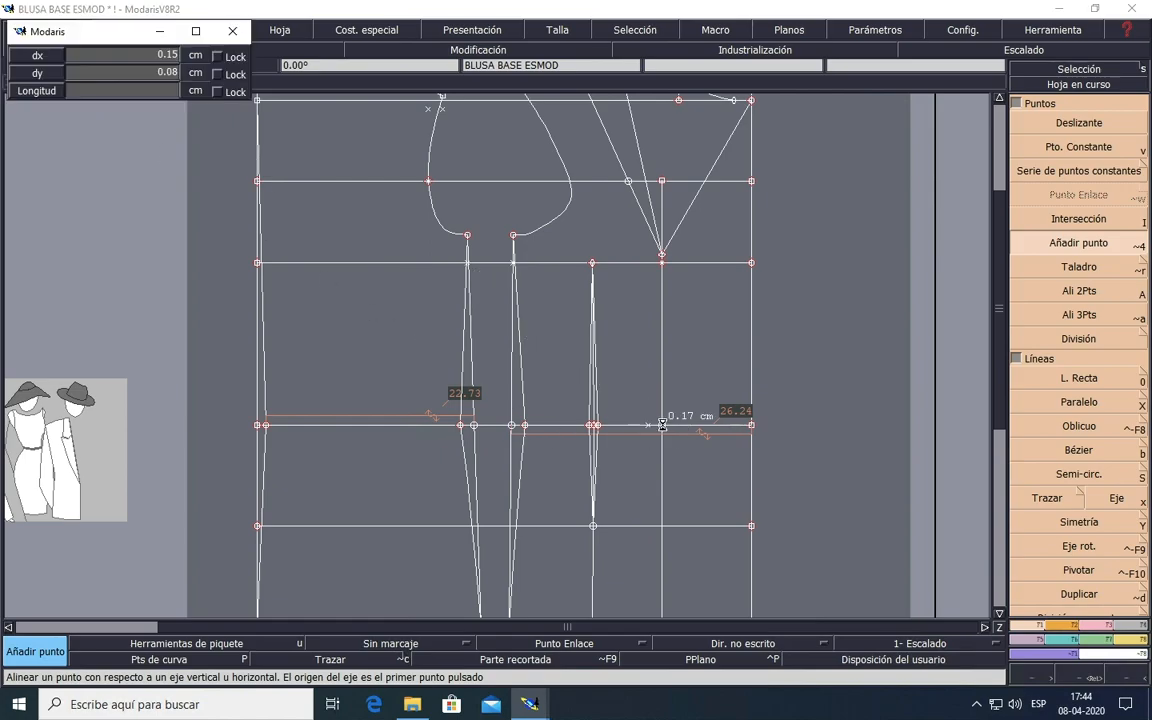
left_click(150, 96)
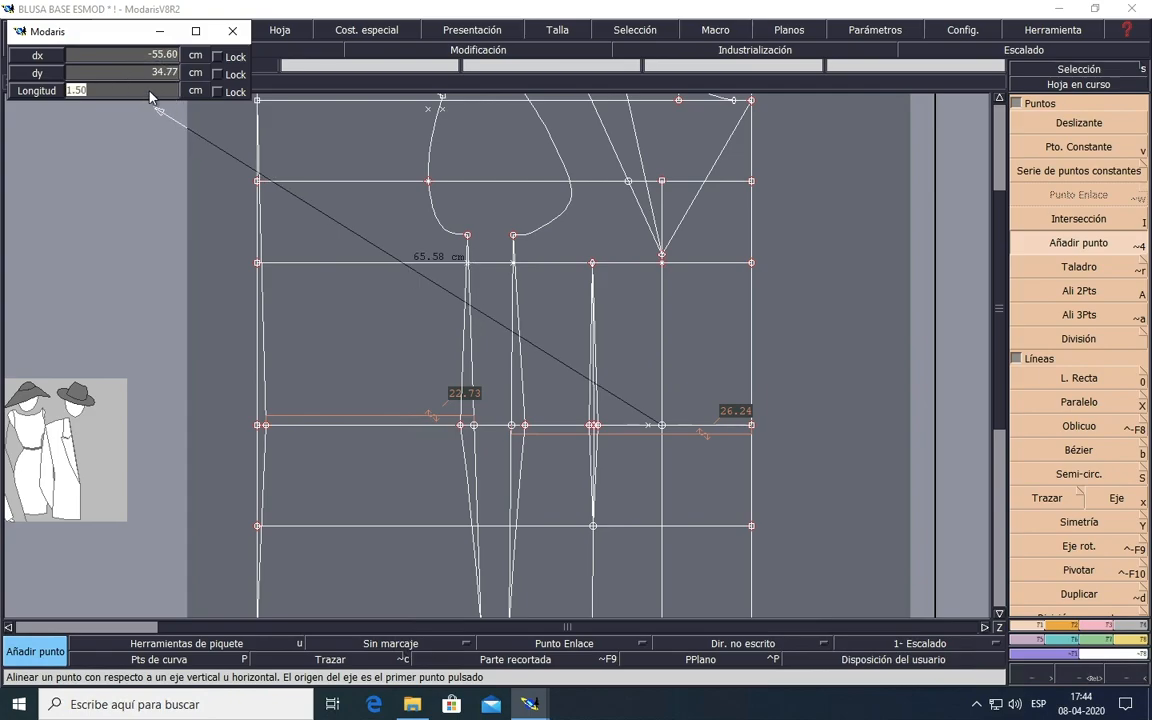
type("1")
key("Return")
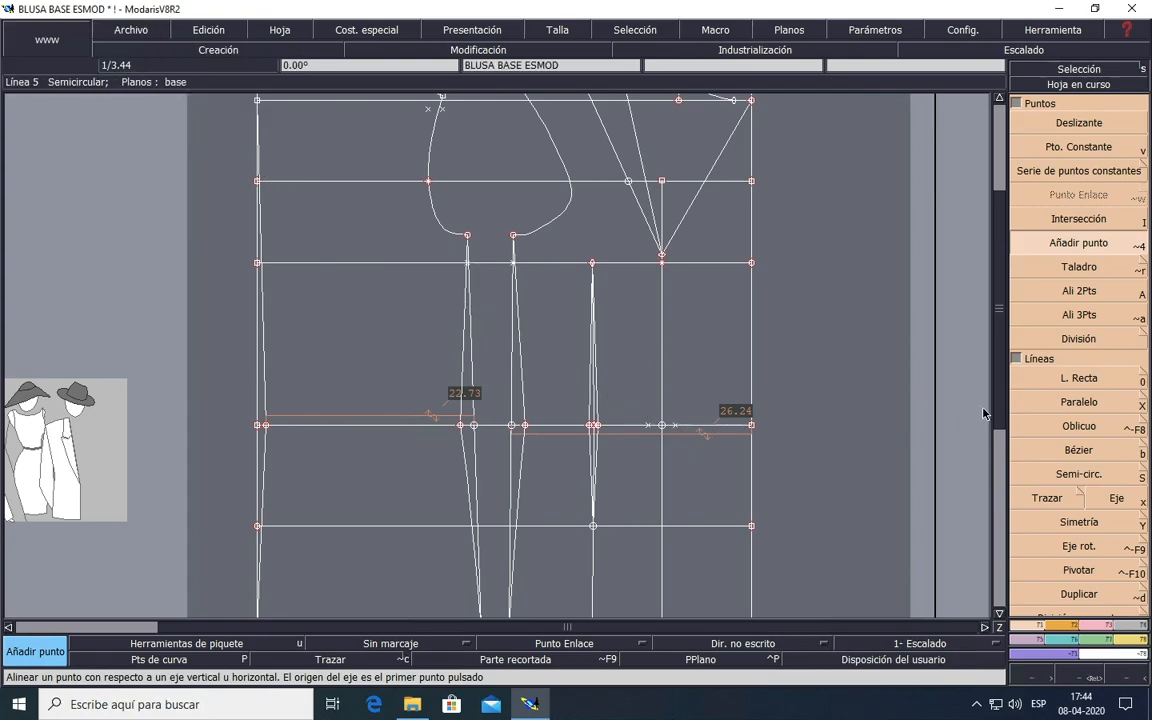
Step: Draw the main front dart with straight lines from the bust point through both 1.5 cm waist marks to the line midway between waist and hip
left_click(1045, 381)
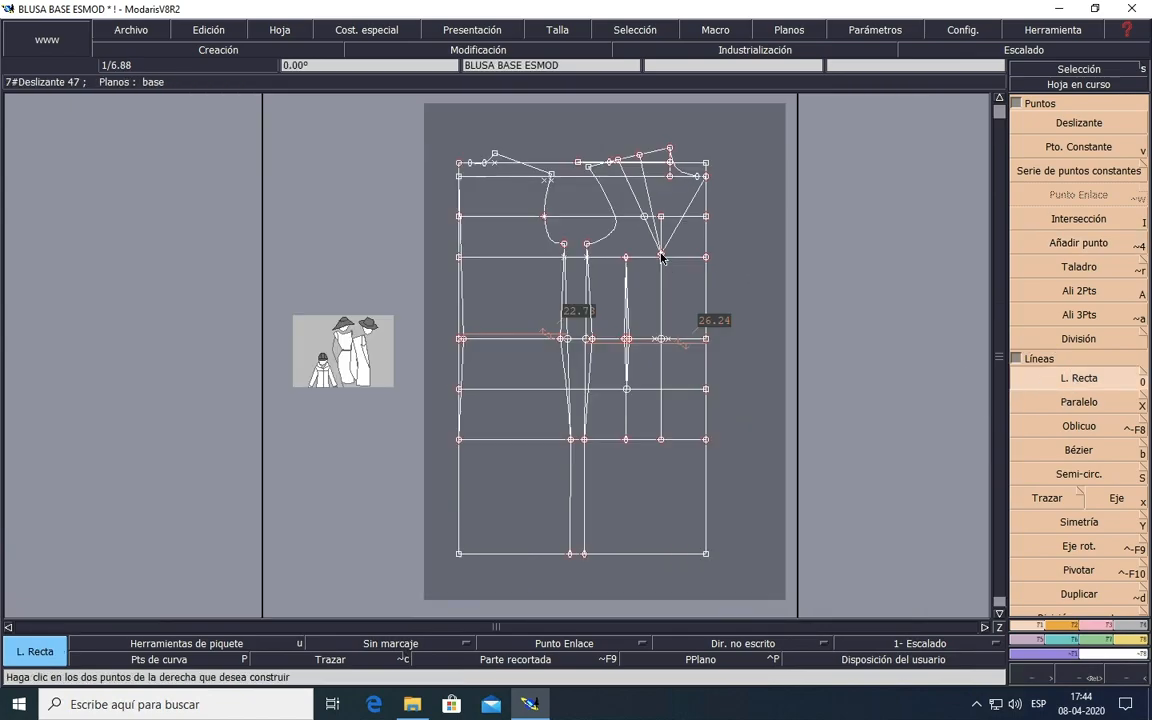
scroll(661, 257, "up", 1)
left_click(661, 257)
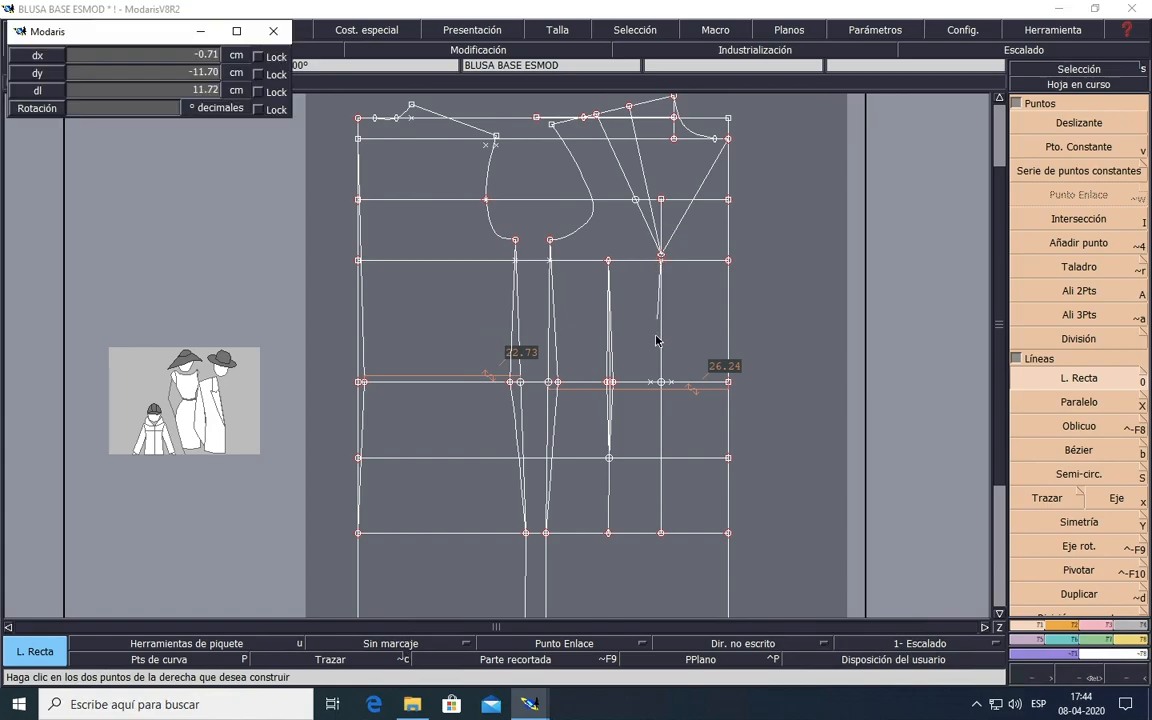
left_click(651, 382)
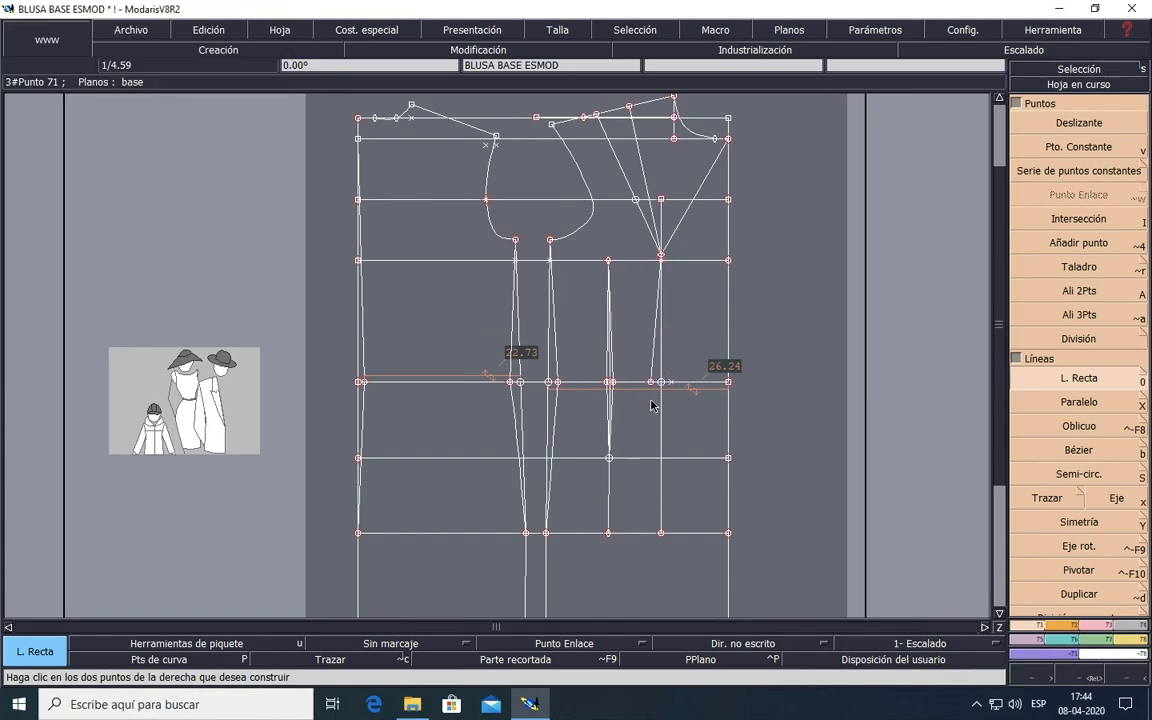
left_click(661, 457)
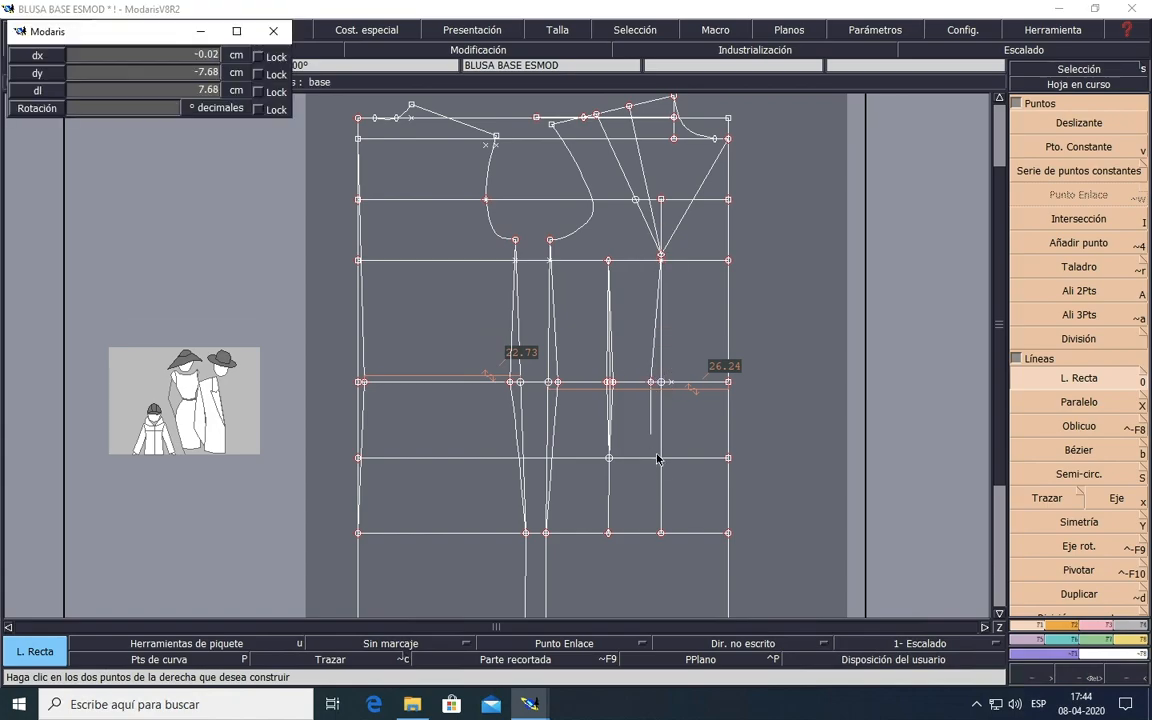
left_click(672, 383)
left_click(672, 383)
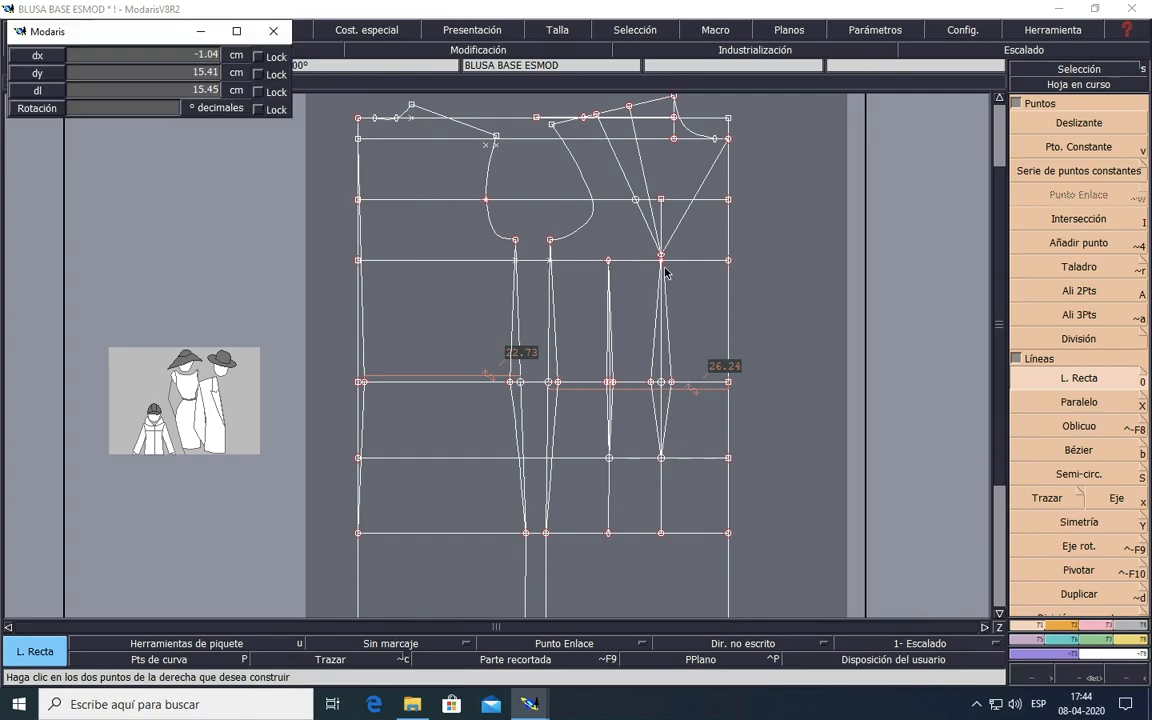
left_click(661, 256)
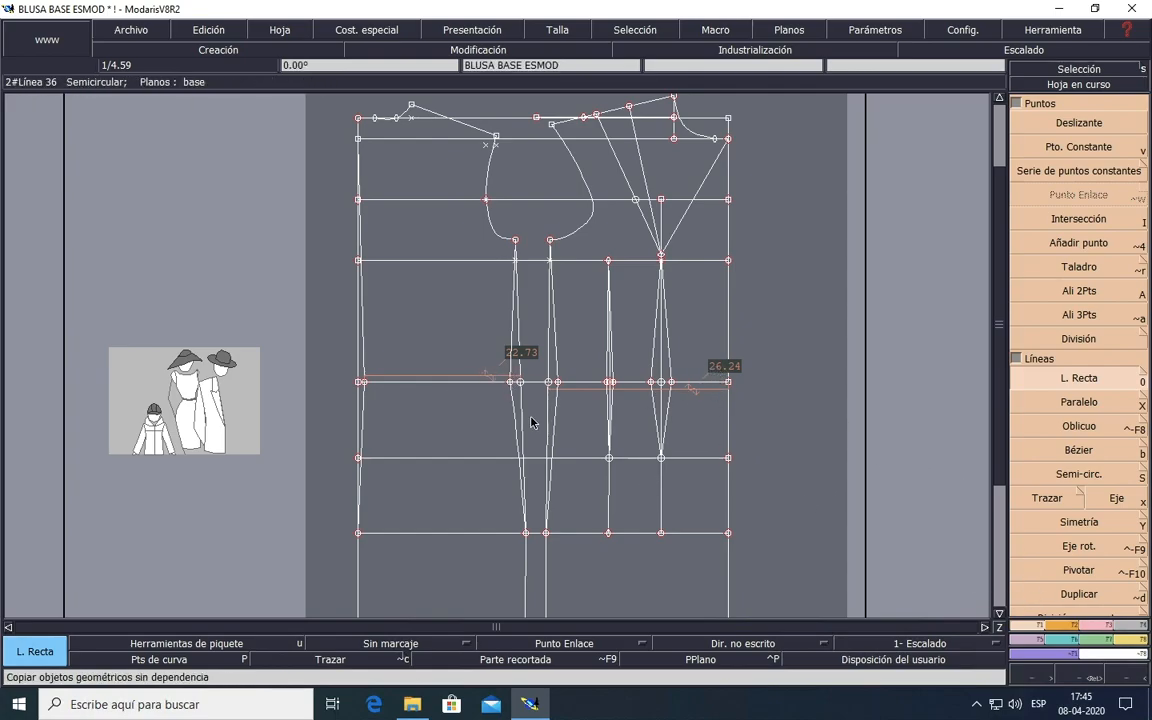
Step: Delete the dynamic back and front waist contour measurements from the pattern
left_click(1100, 628)
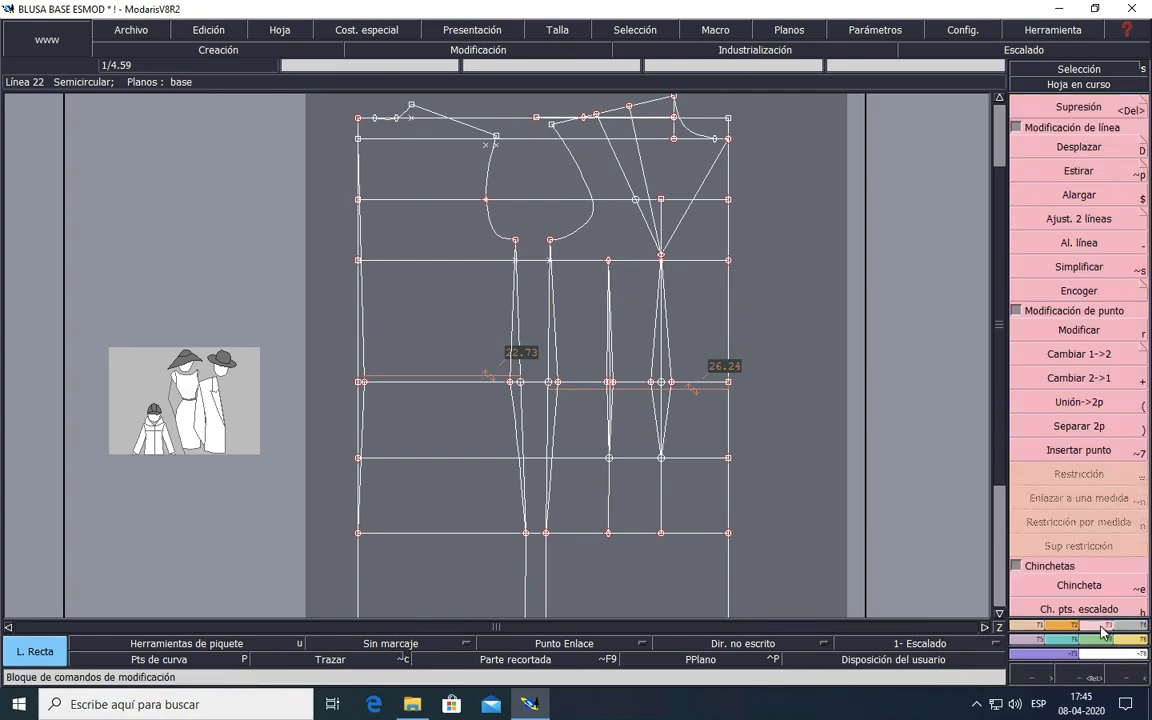
left_click(1061, 68)
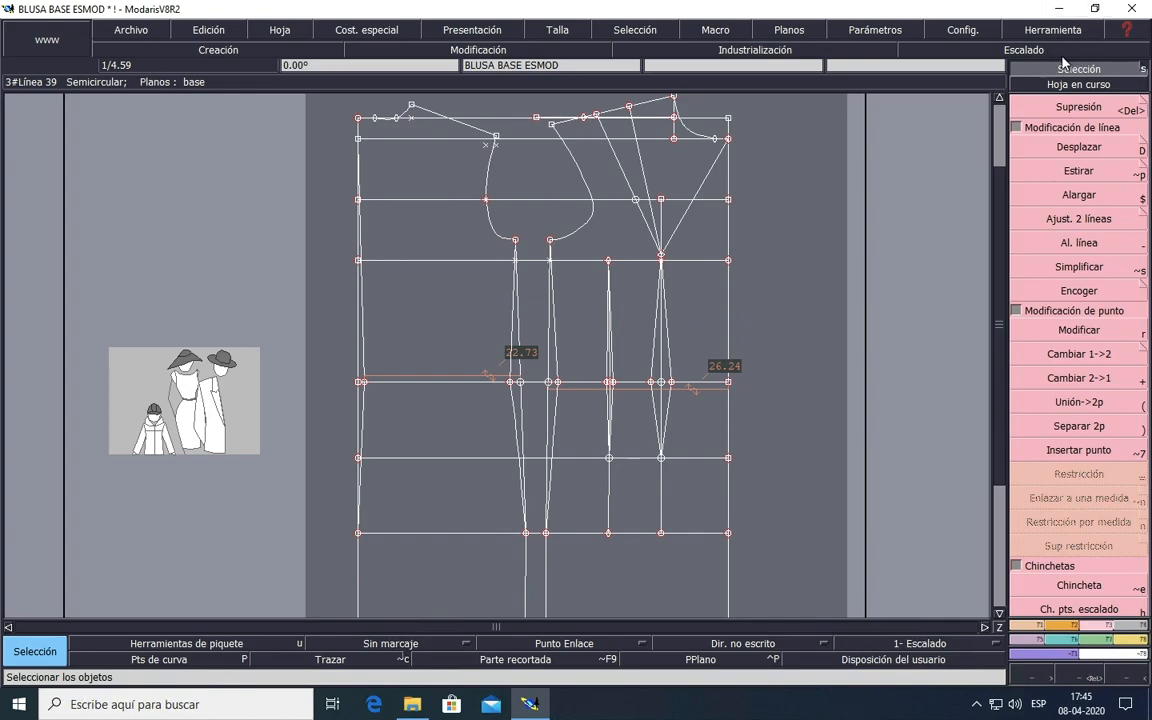
left_click(443, 382)
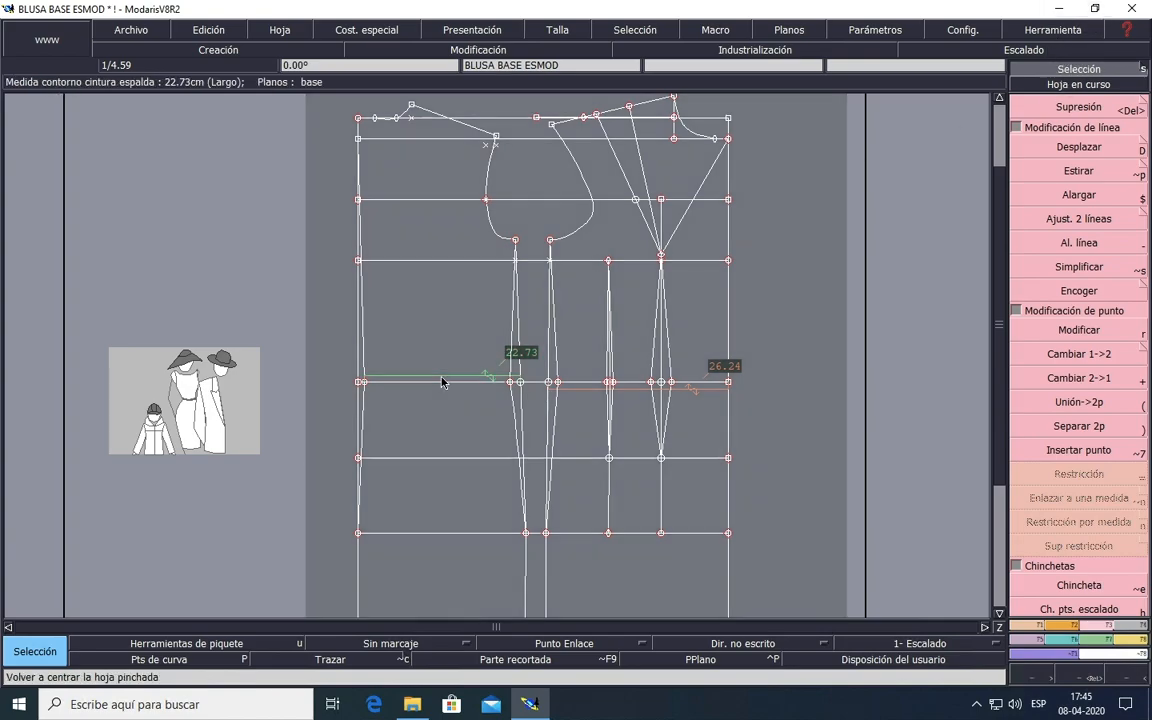
left_click(630, 389)
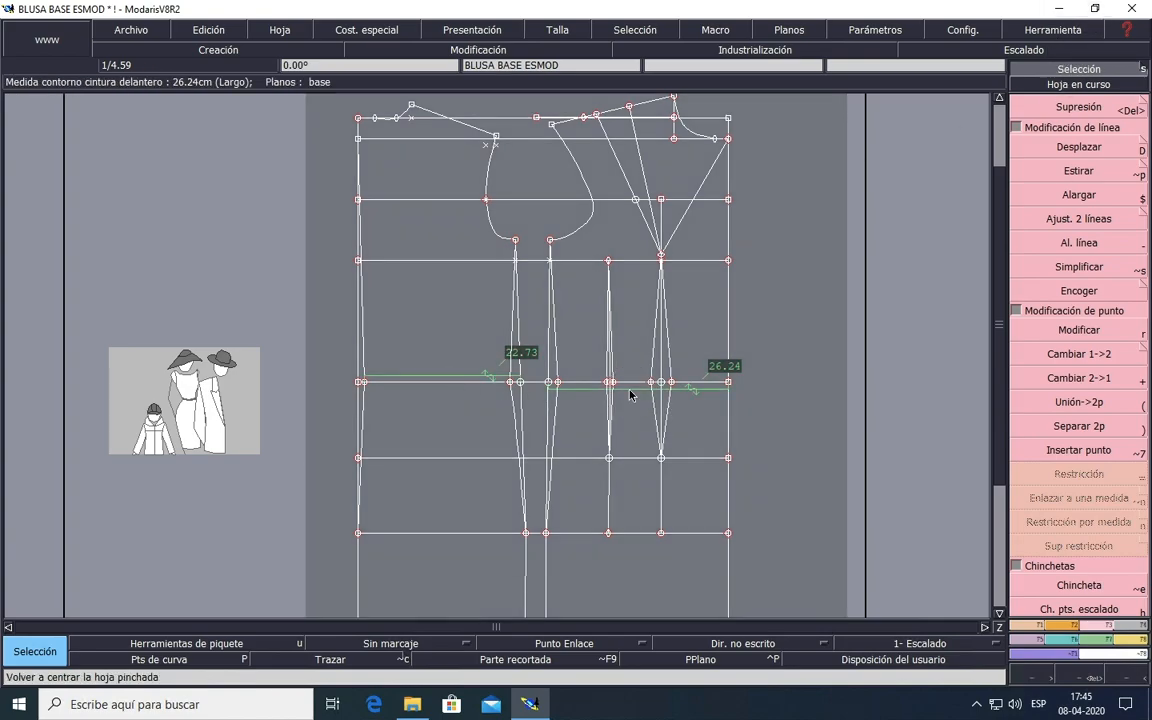
left_click(1128, 107)
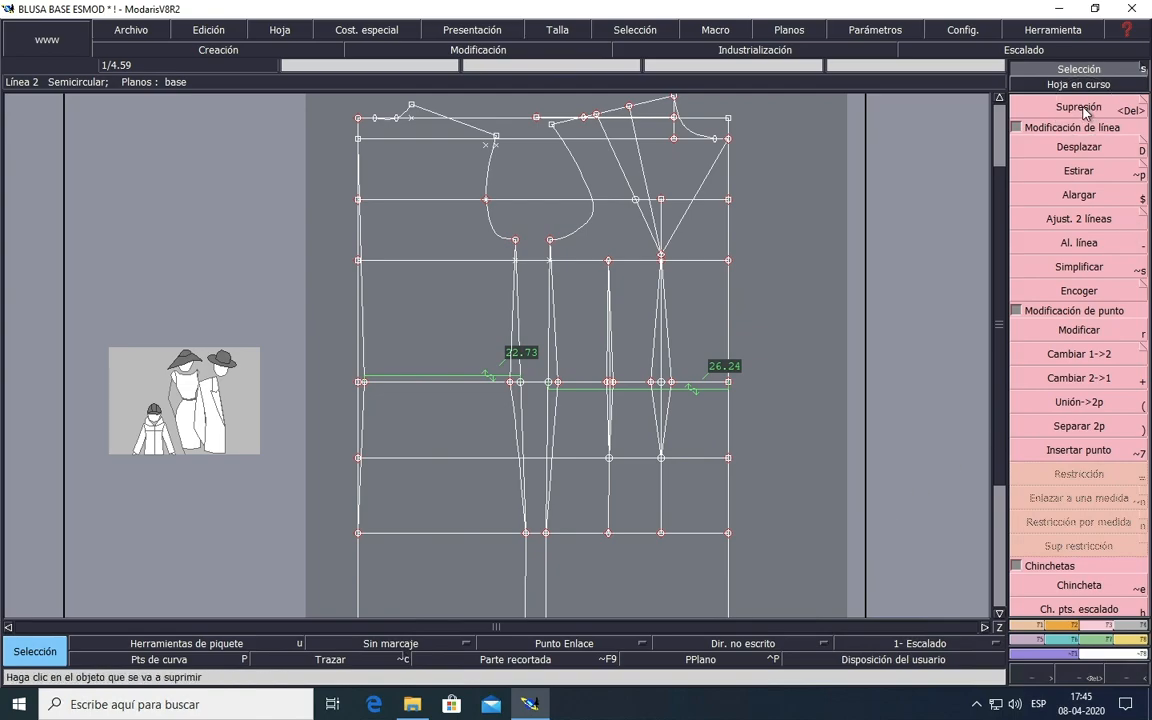
left_click(636, 390)
Step: Divide the back waistline into 2 equal parts between the shaped centre-back point and the shaped side-seam point
left_click(1135, 643)
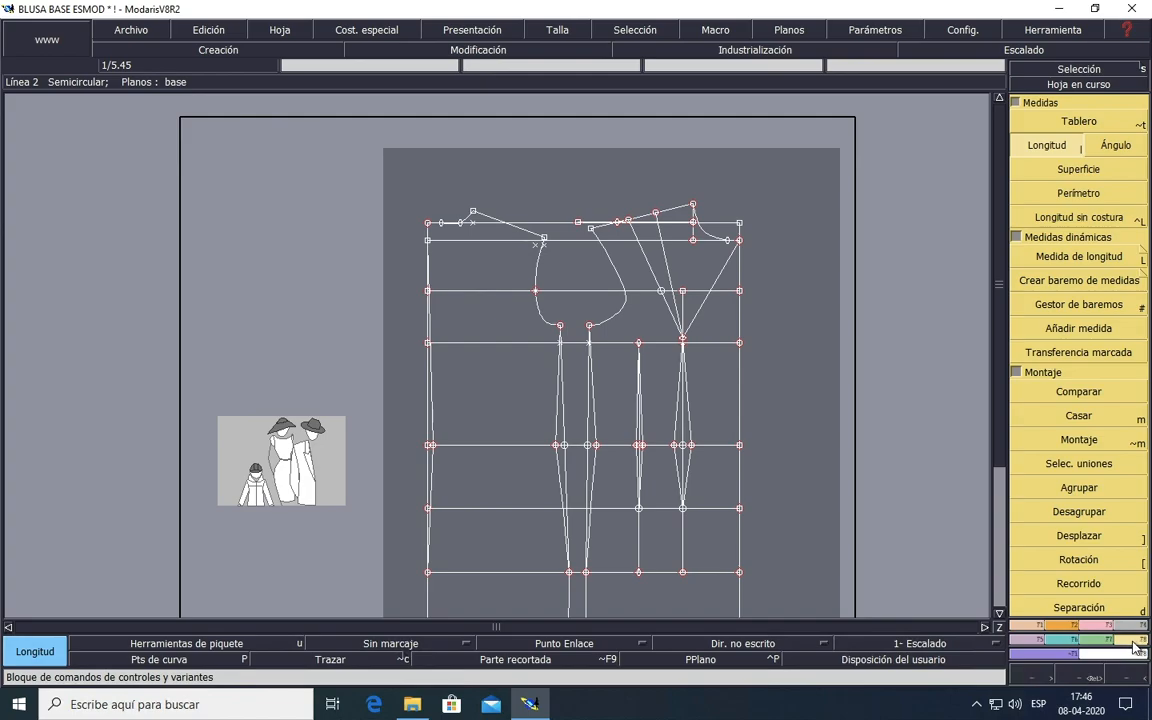
left_click(1031, 627)
left_click(1079, 338)
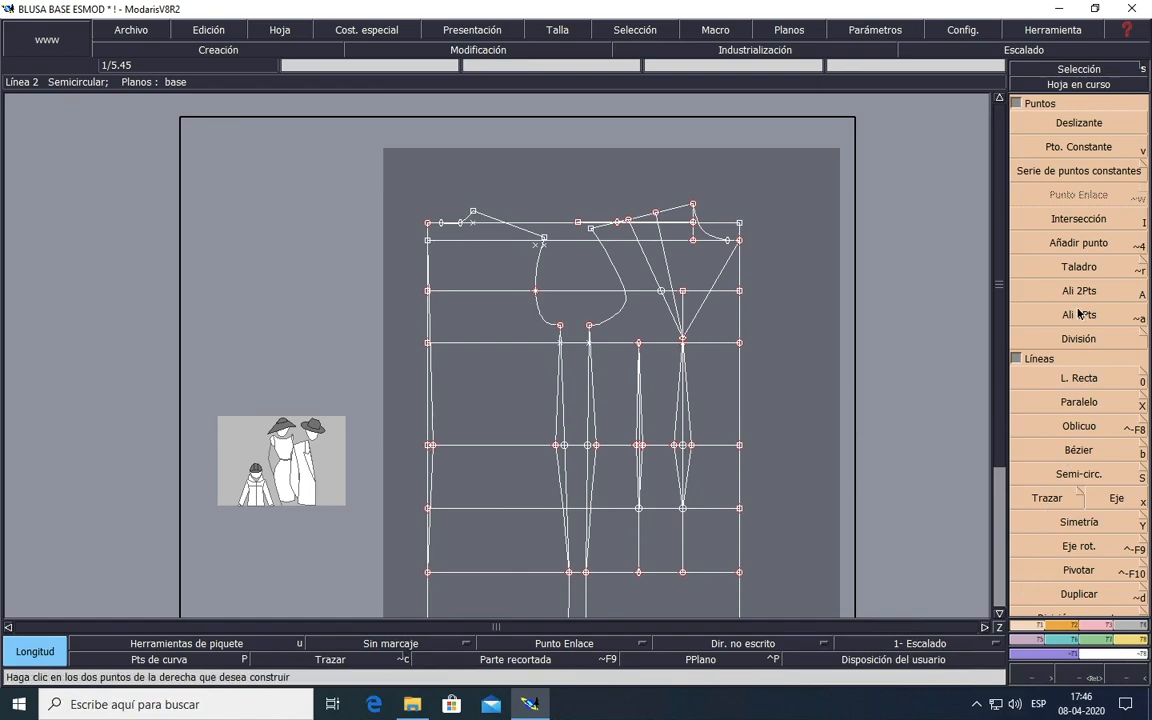
left_click(430, 446)
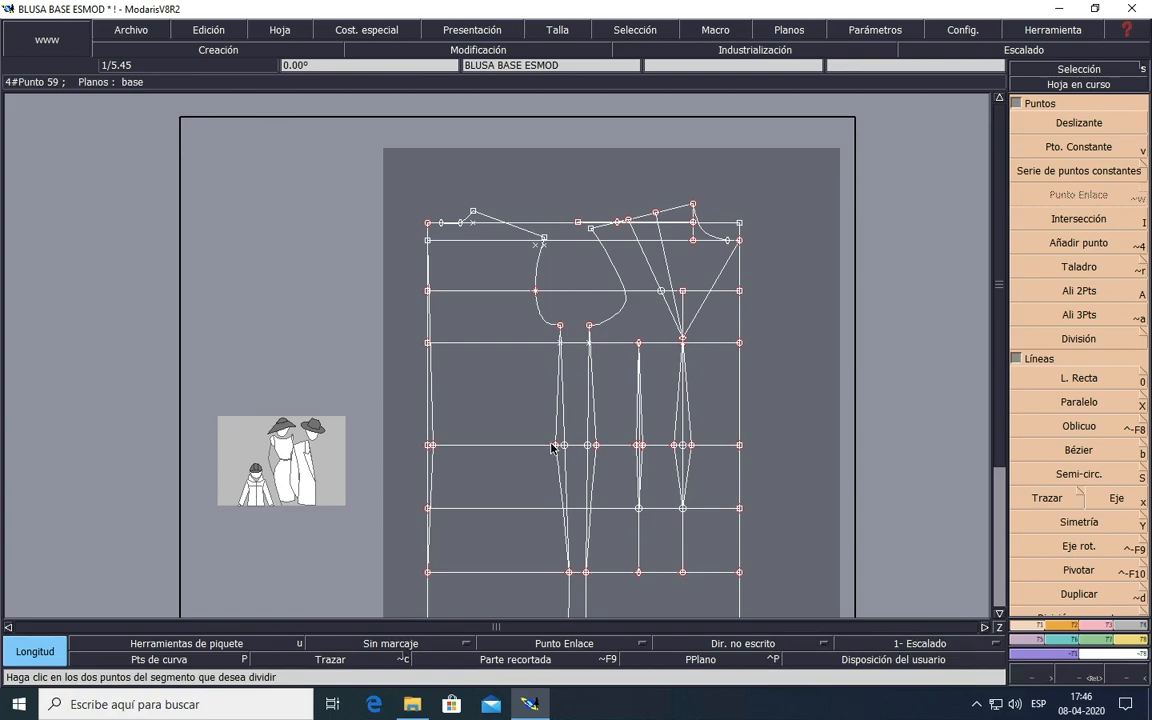
left_click(1078, 342)
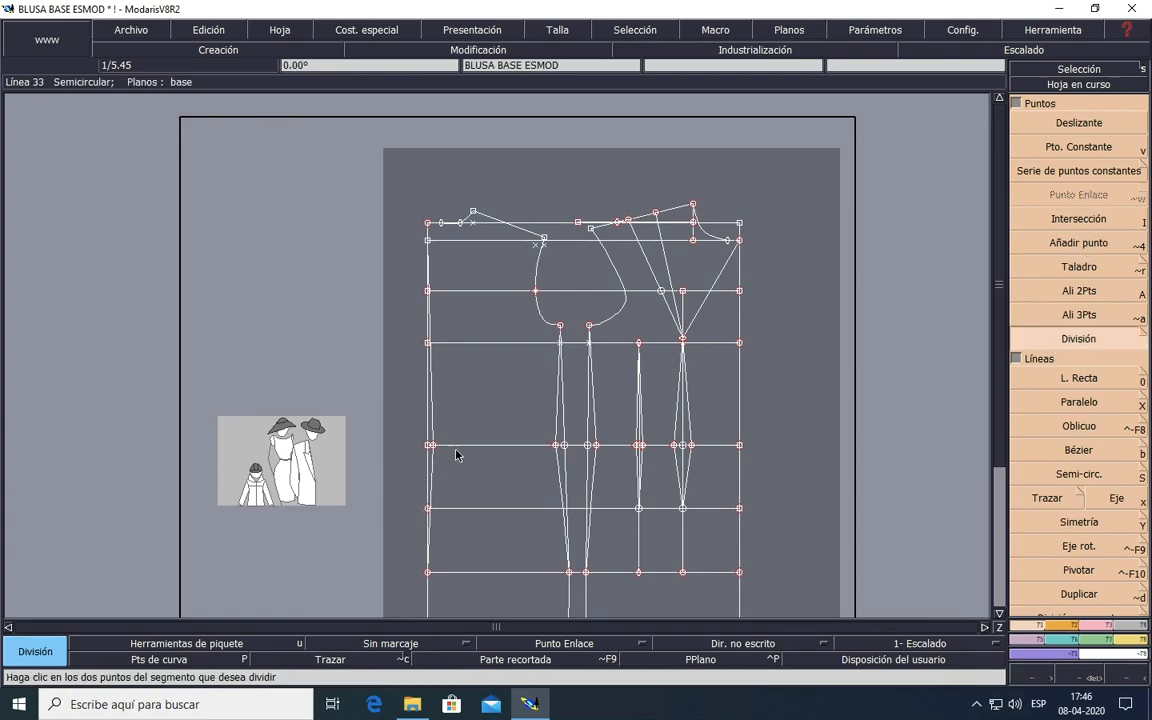
scroll(455, 451, "up", 1)
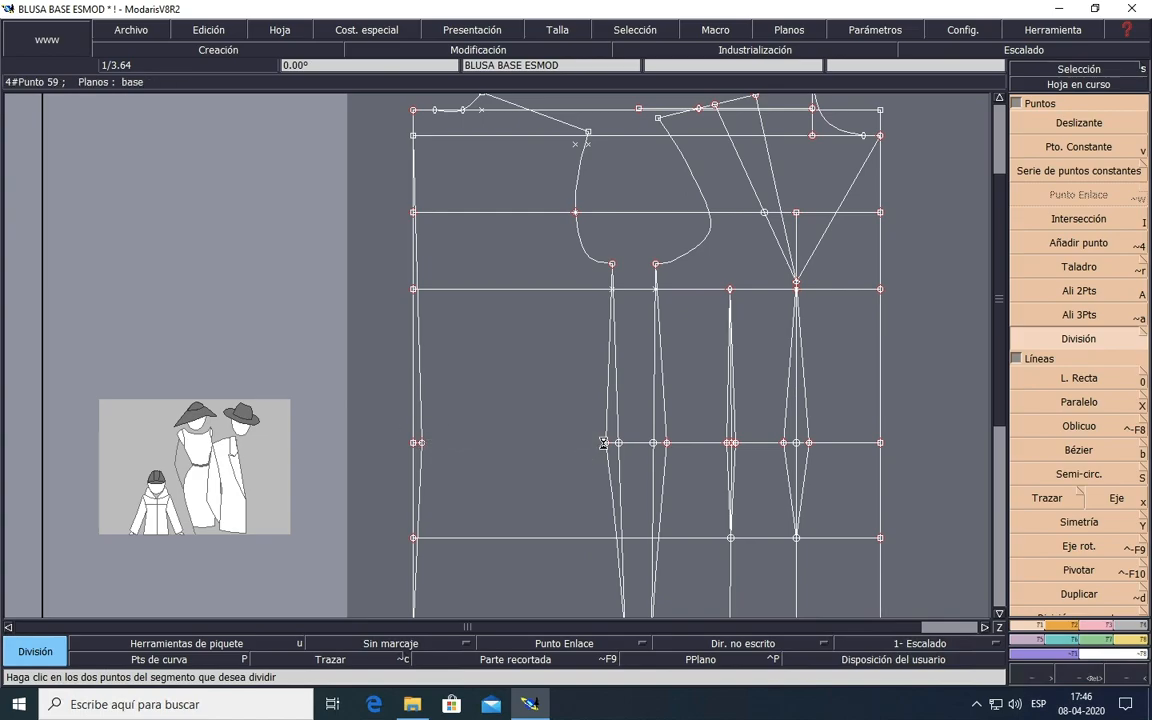
scroll(605, 442, "up", 1)
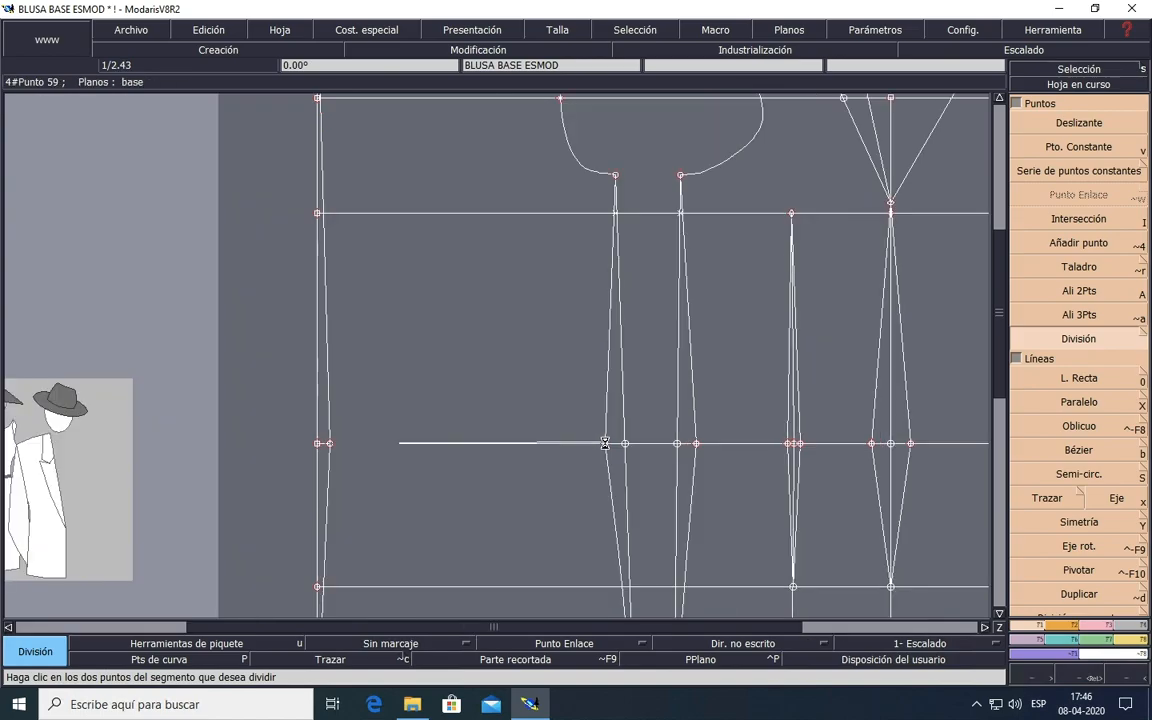
left_click(604, 442)
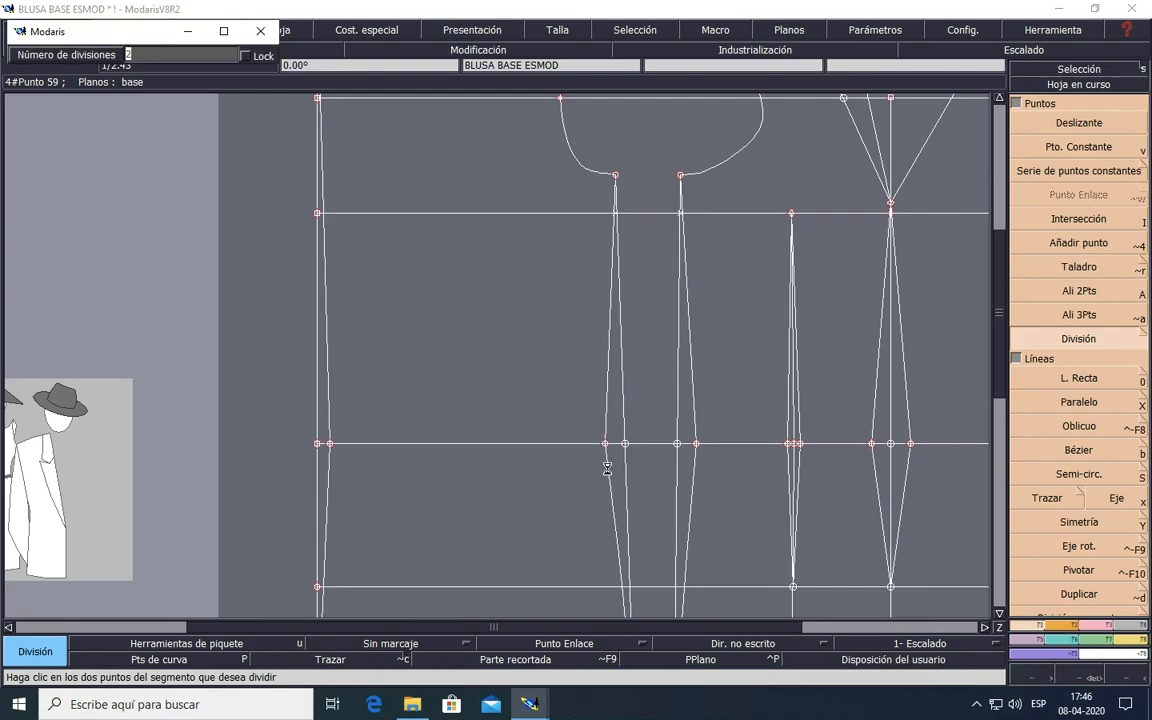
left_click(449, 443)
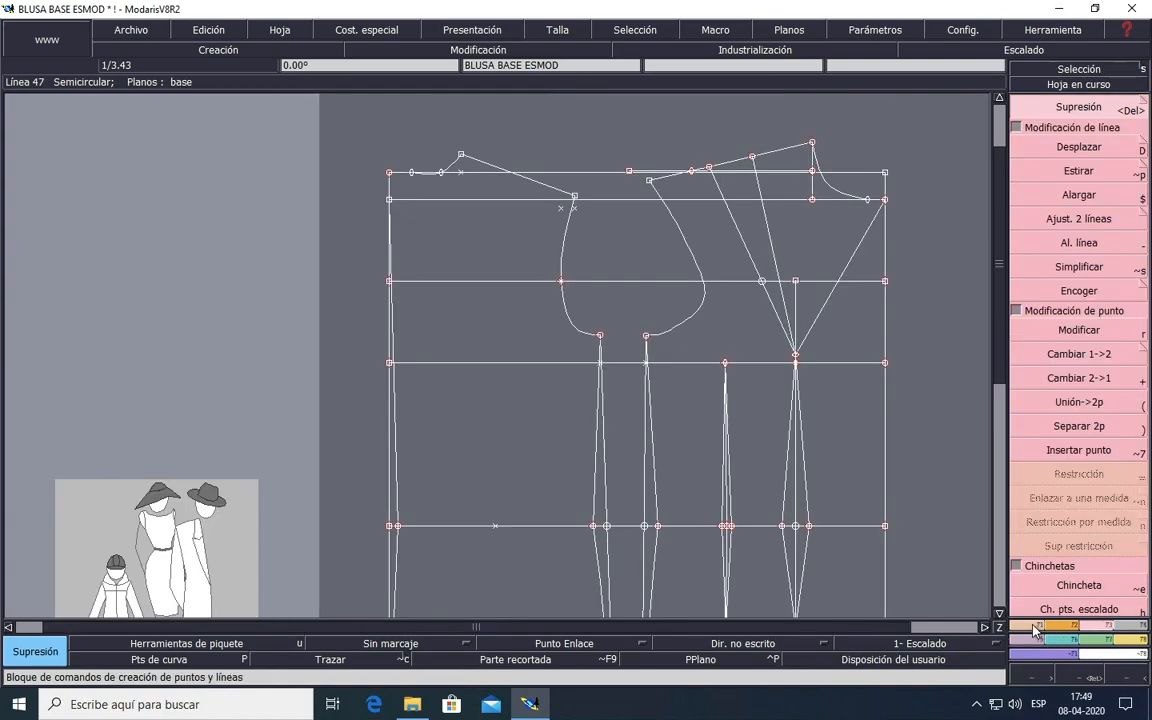
Step: Draw a vertical straight line about 17.8 cm long from the back waistline's midpoint up to the bust line
left_click(1040, 630)
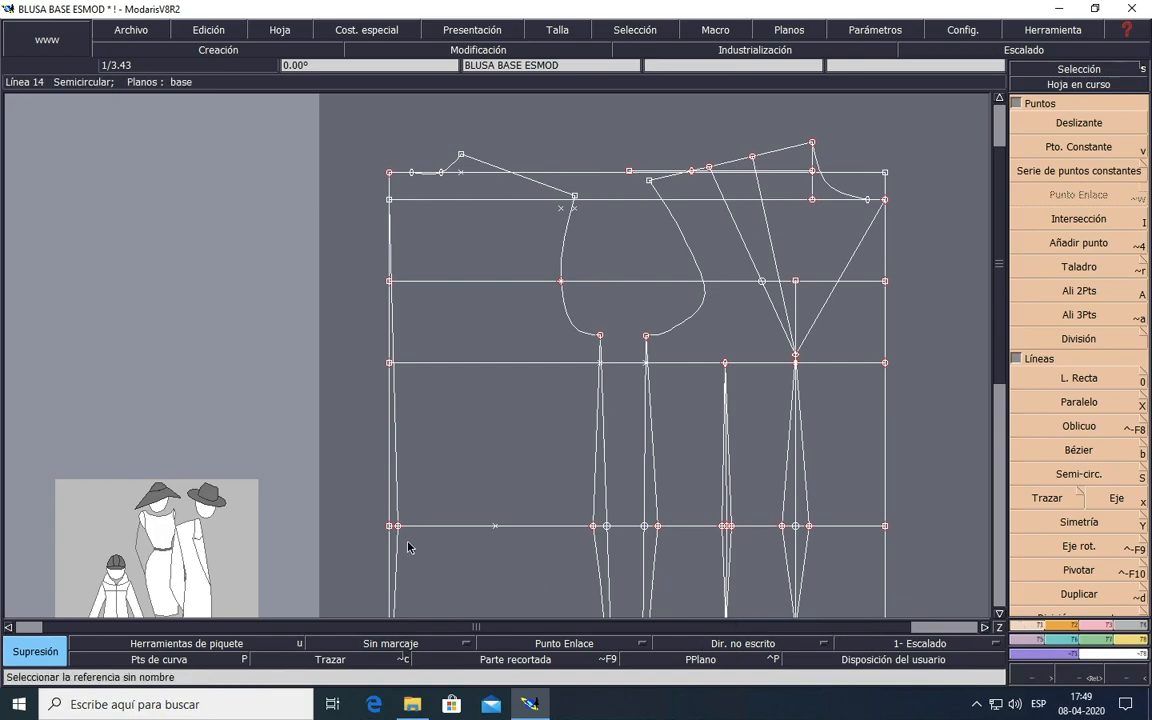
left_click(1090, 378)
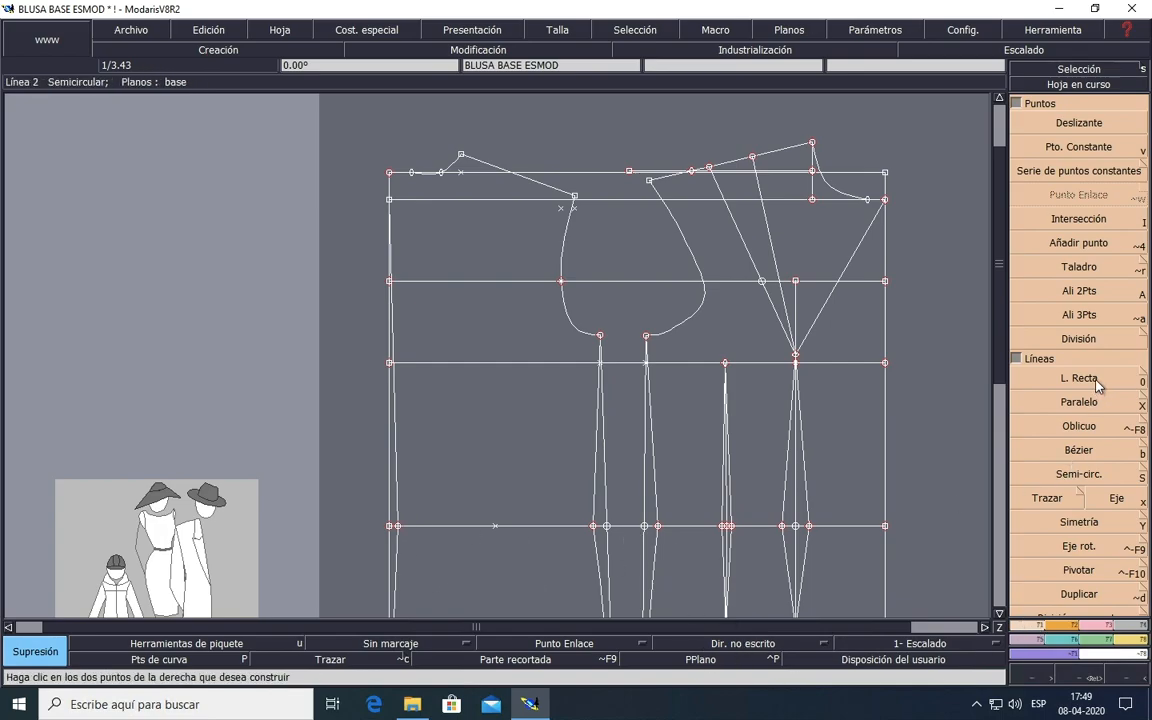
left_click(495, 526)
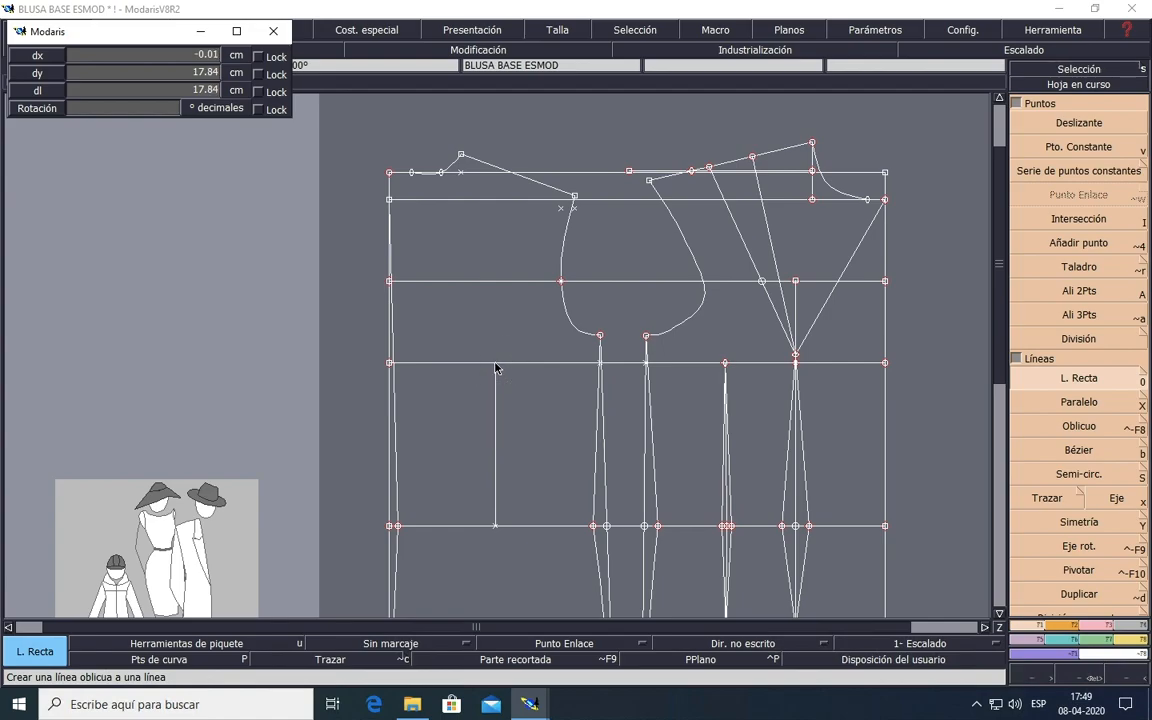
left_click(495, 367)
Step: Draw a vertical straight line from the back waistline's midpoint down to the hip line
scroll(510, 474, "down", 2)
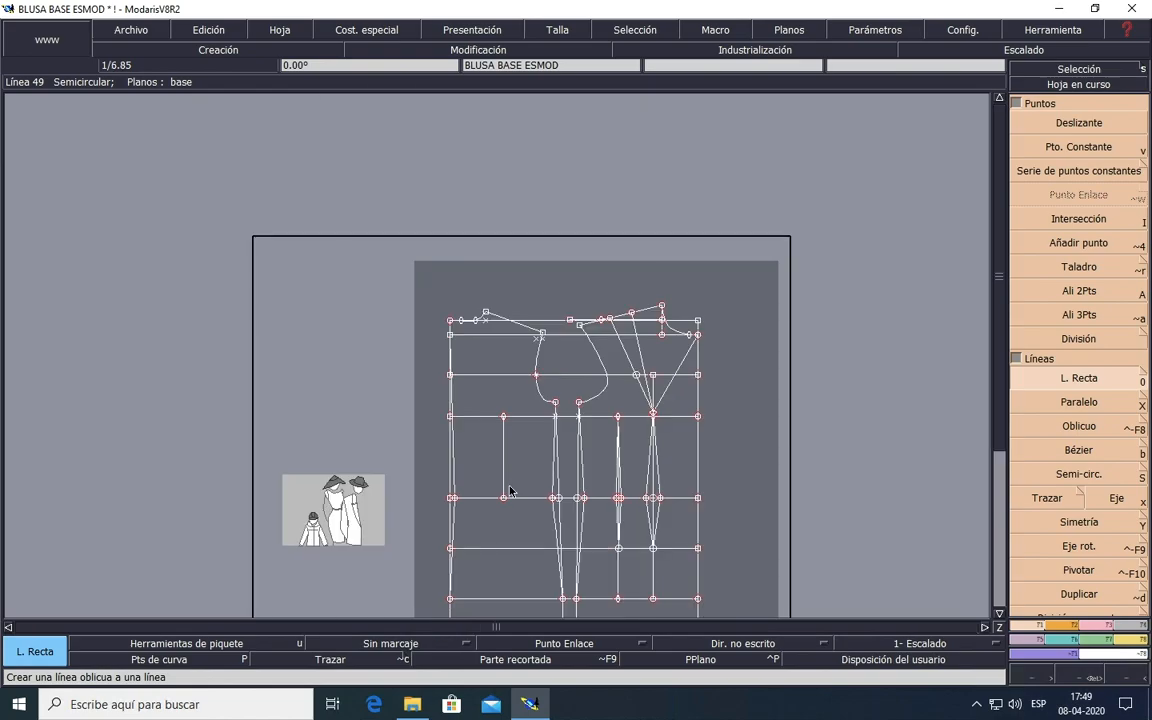
scroll(503, 552, "up", 2)
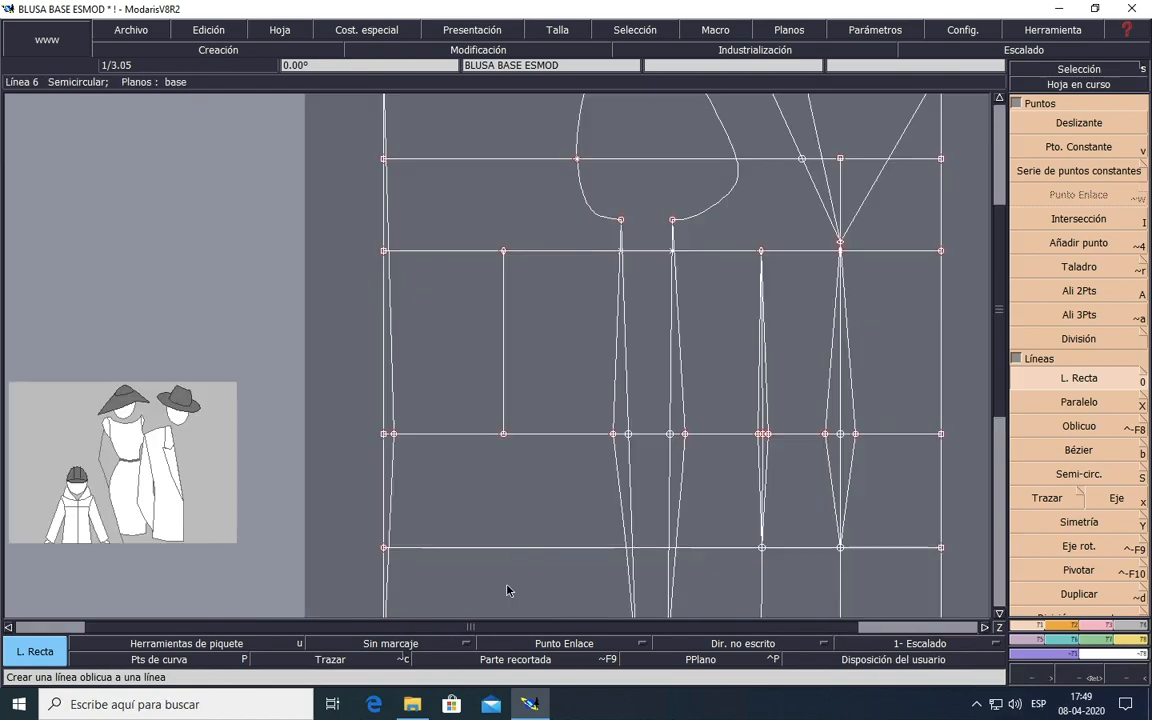
left_click(998, 617)
left_click(998, 617)
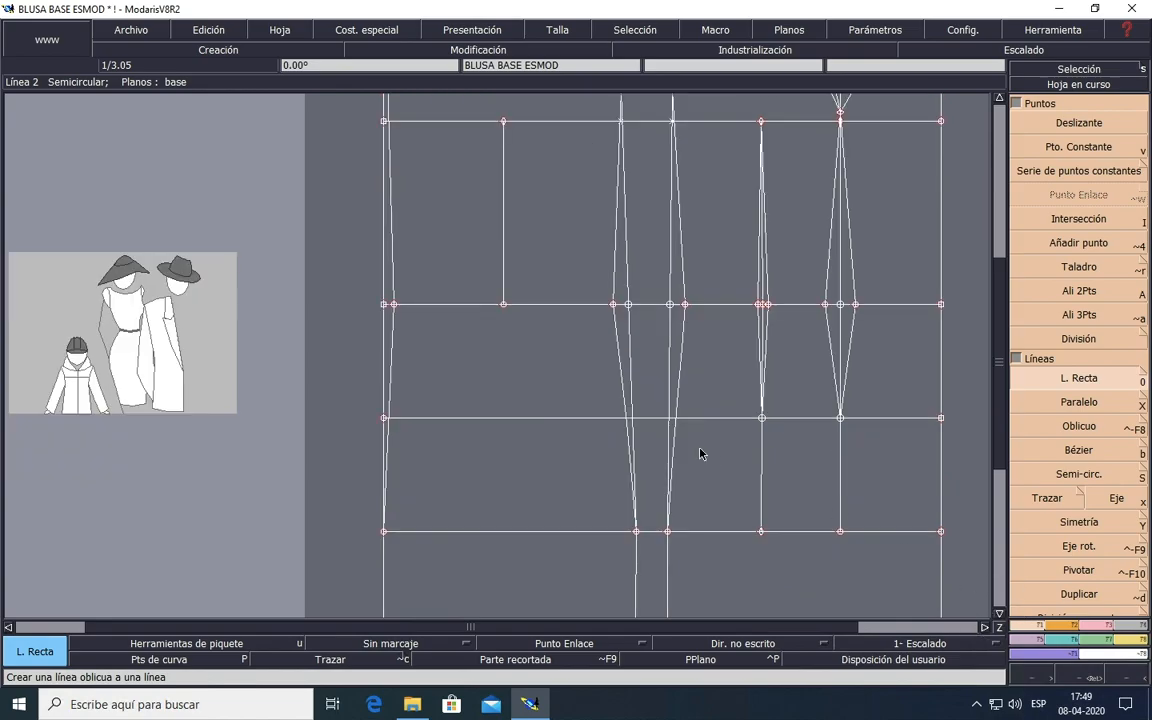
left_click(504, 307)
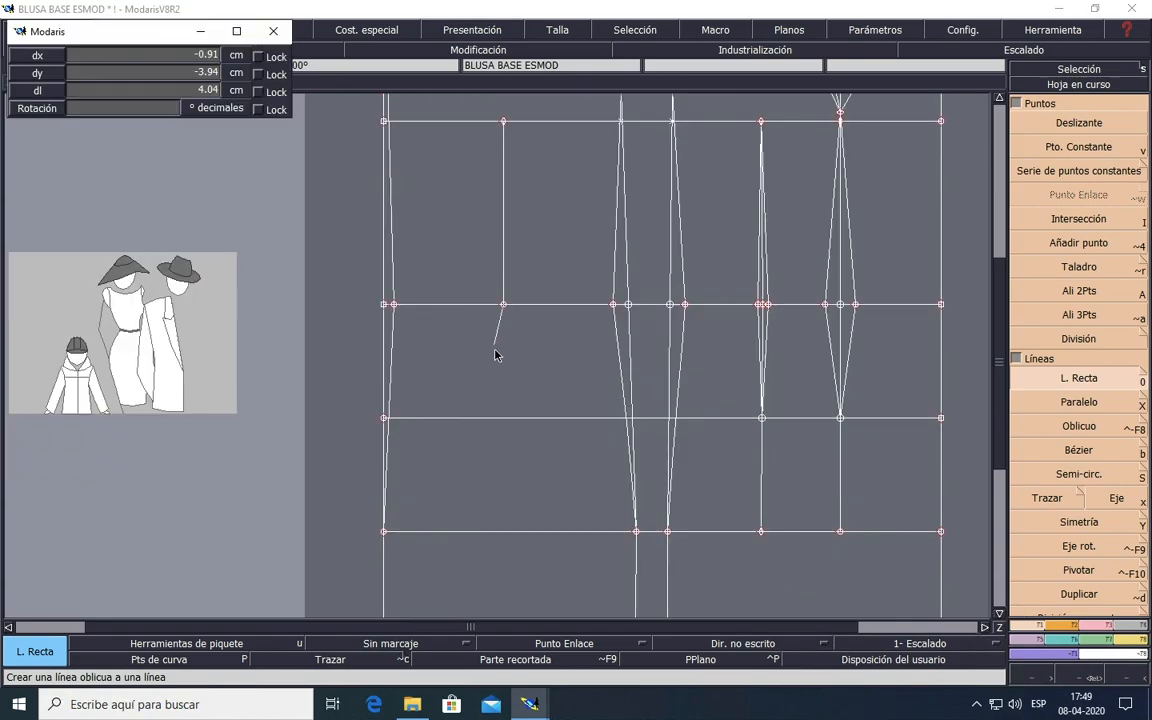
left_click(504, 535)
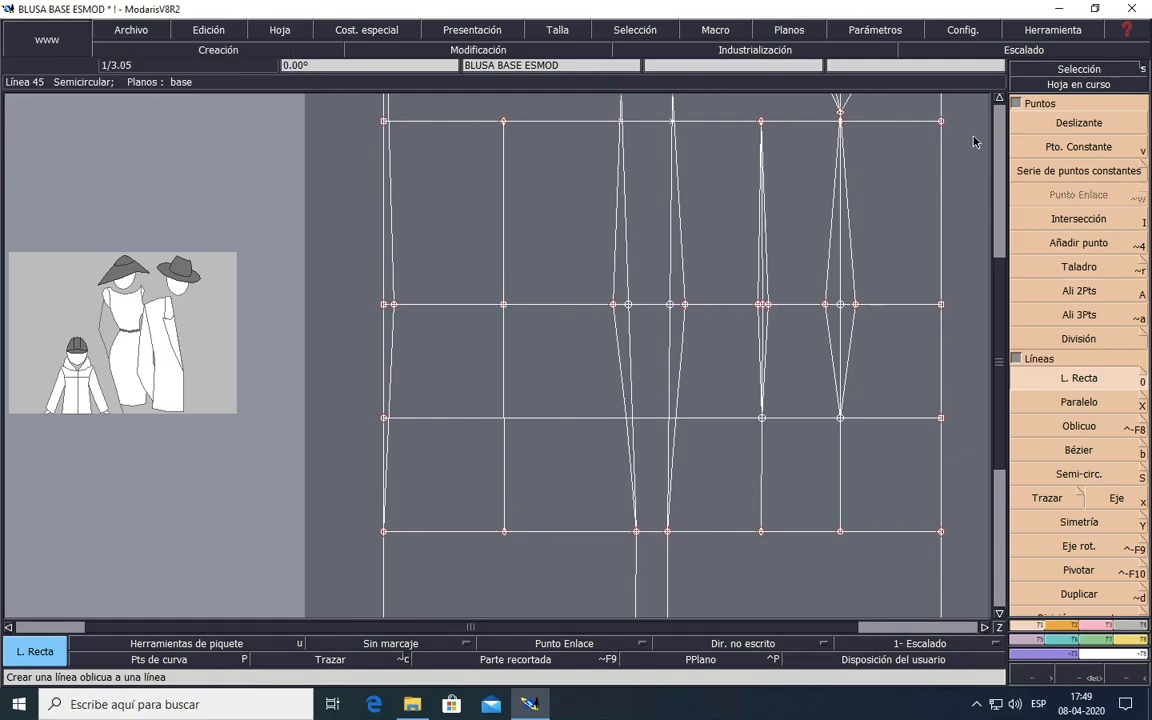
Step: Extend the back dart axis with a vertical line about 8.9 cm long from the bust line up to the horizontal line crossing mid-armhole
left_click(998, 100)
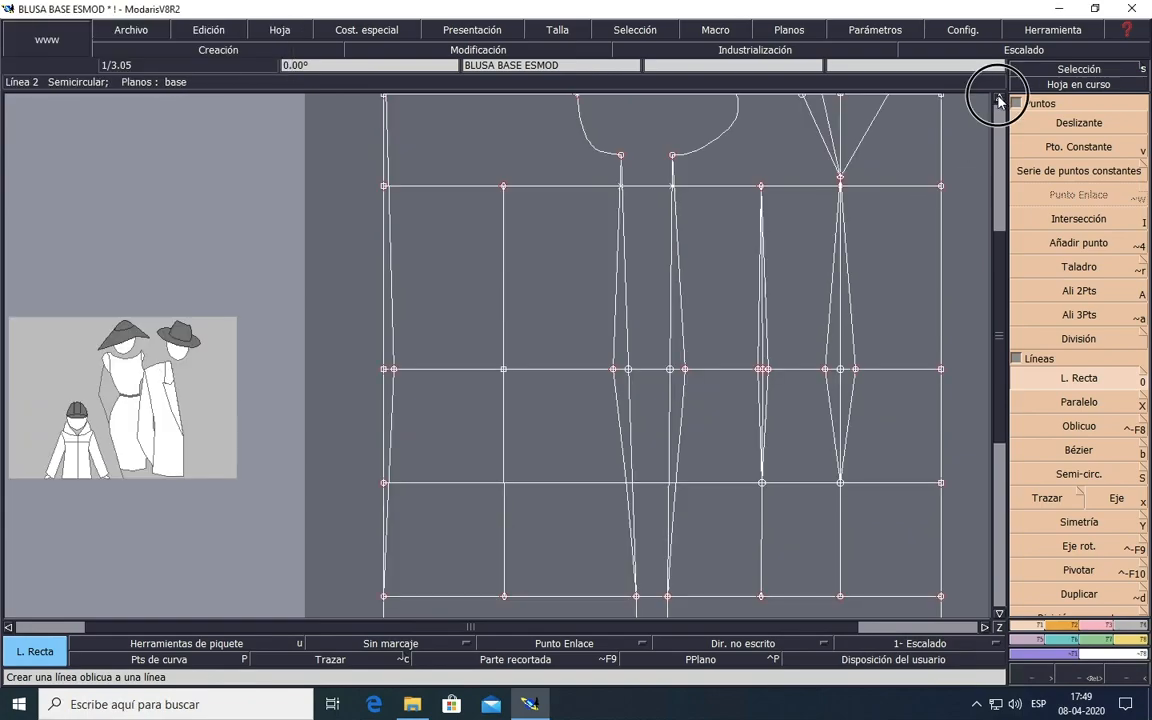
left_click(998, 100)
left_click(998, 100)
left_click(998, 100)
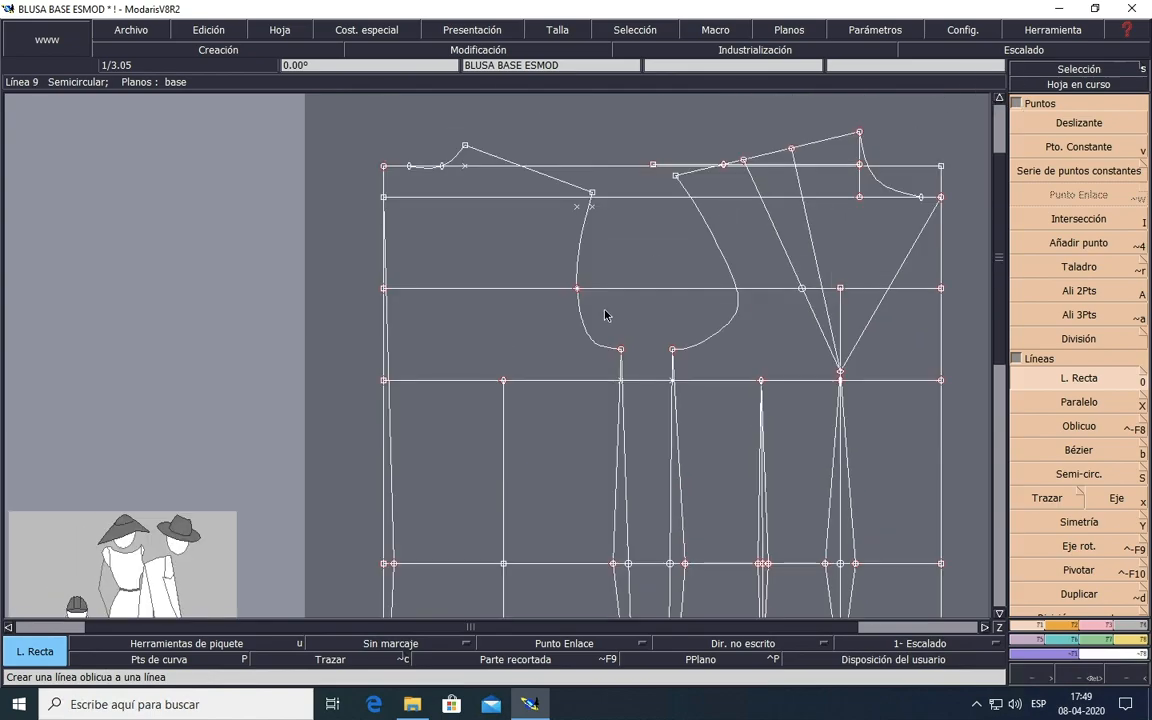
left_click(1078, 378)
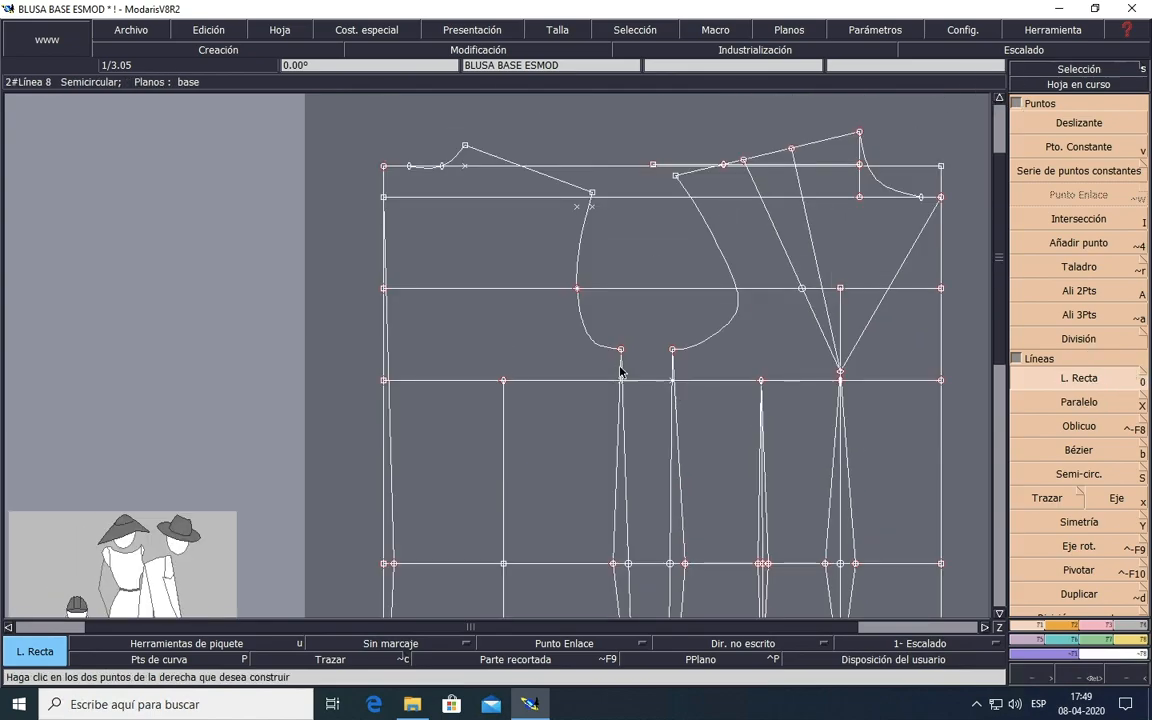
left_click(504, 380)
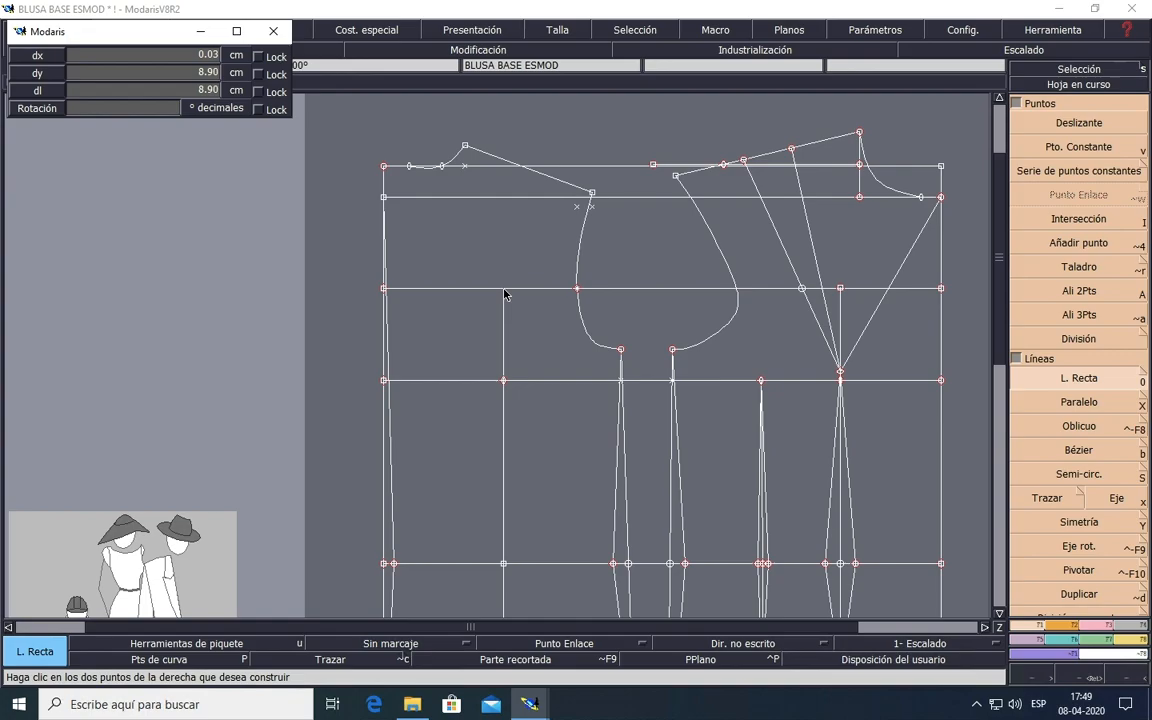
left_click(504, 289)
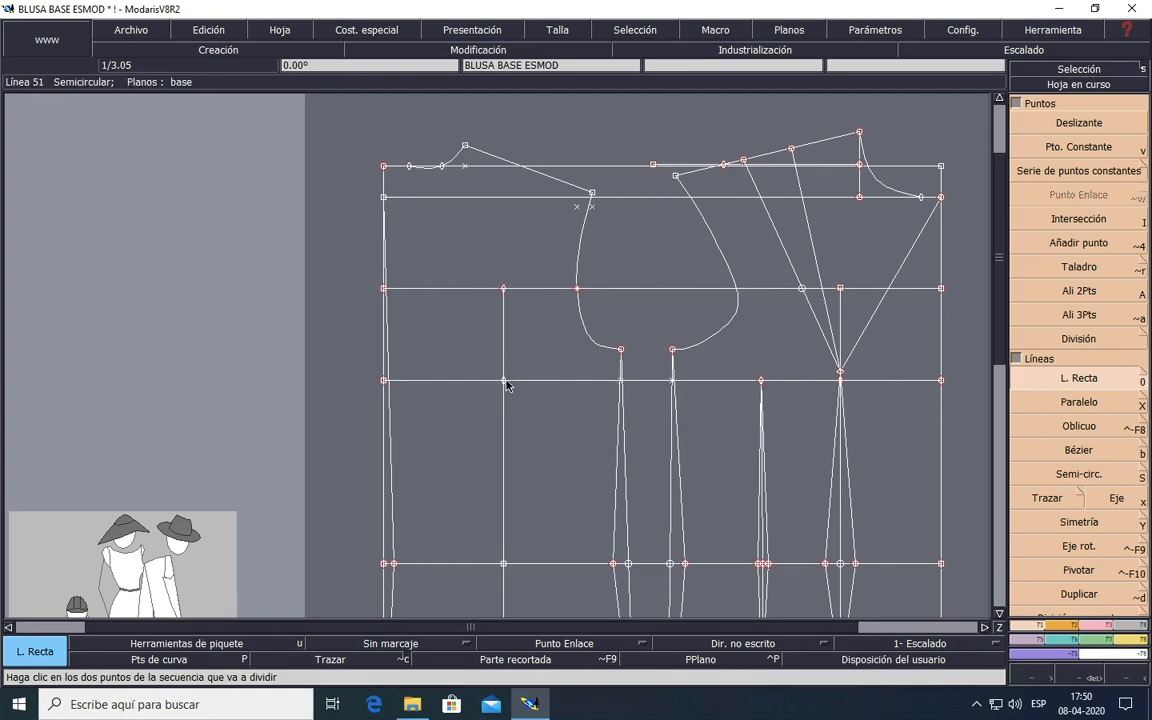
Step: Divide the back dart axis into 2 equal parts between the bust line and the mid-armhole line
left_click(1062, 345)
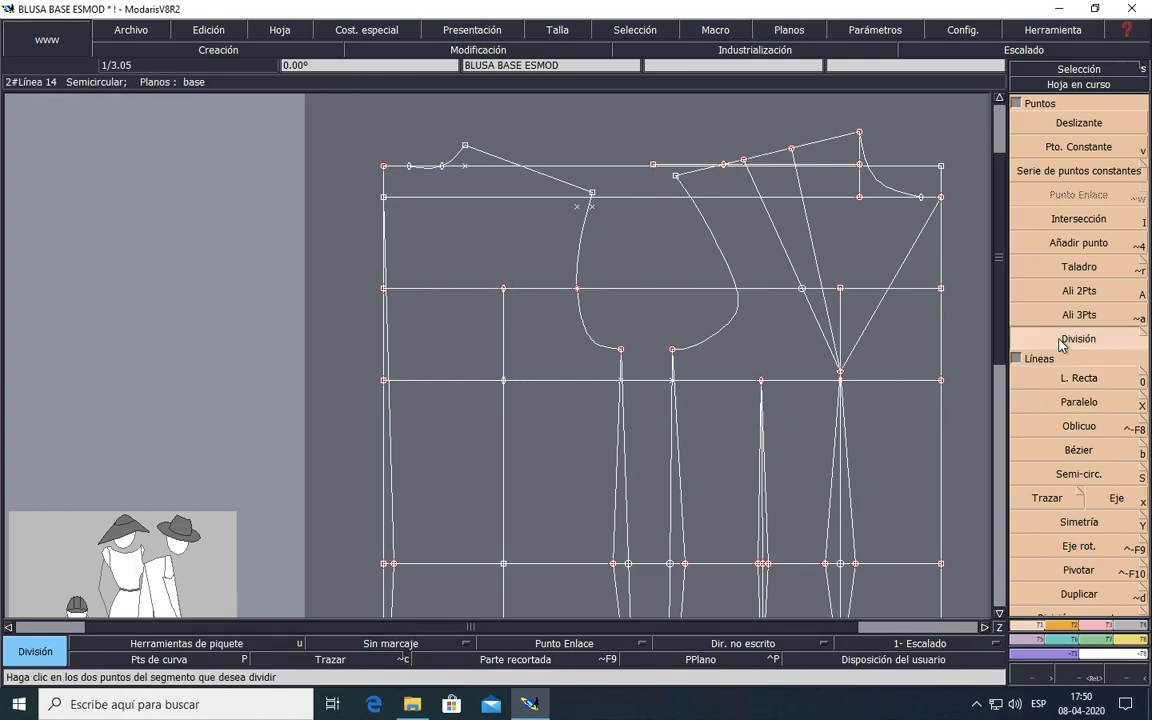
left_click(504, 289)
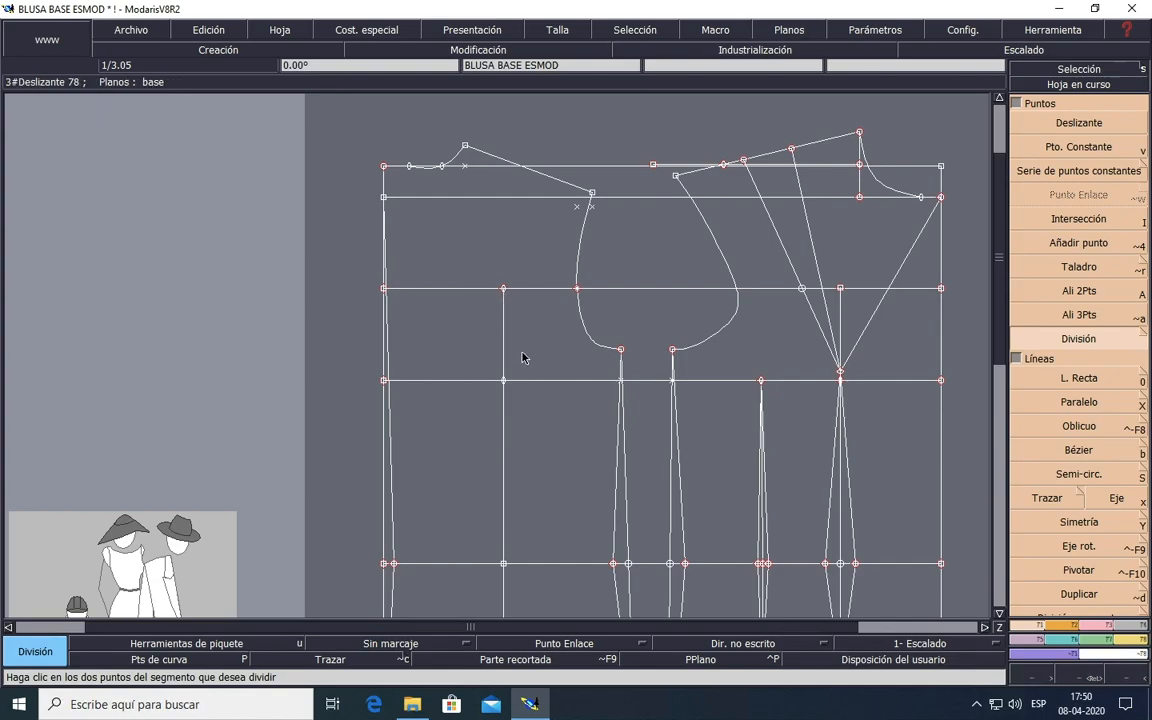
left_click(503, 382)
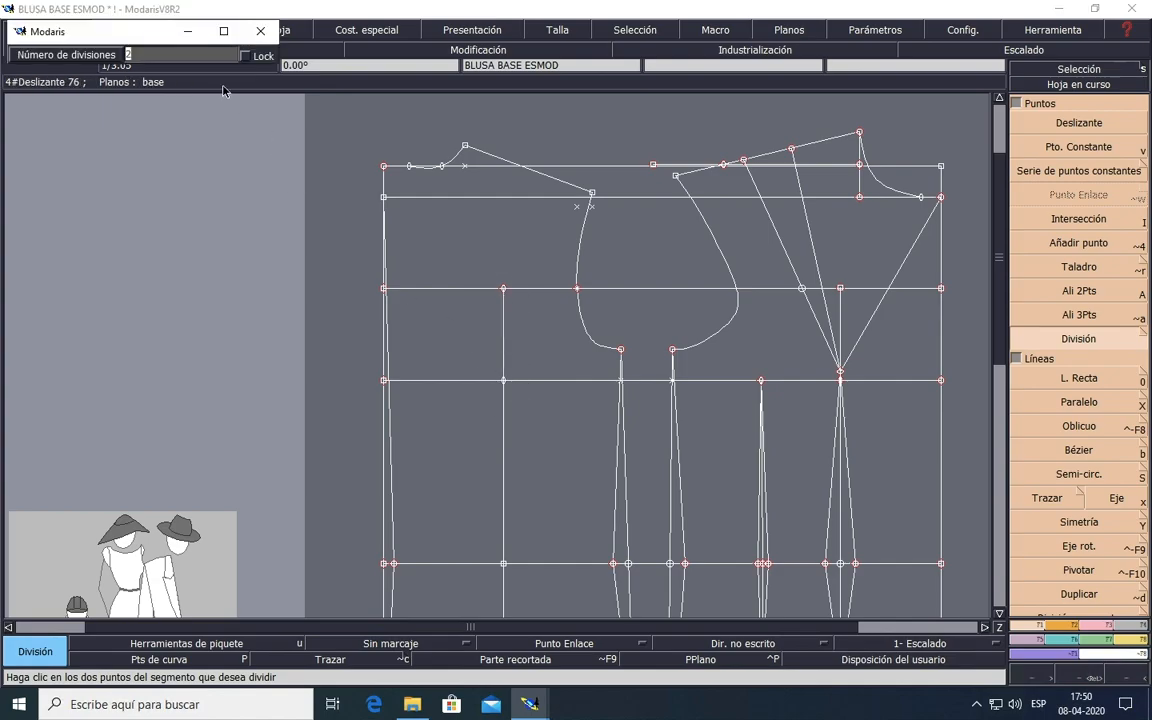
key("Return")
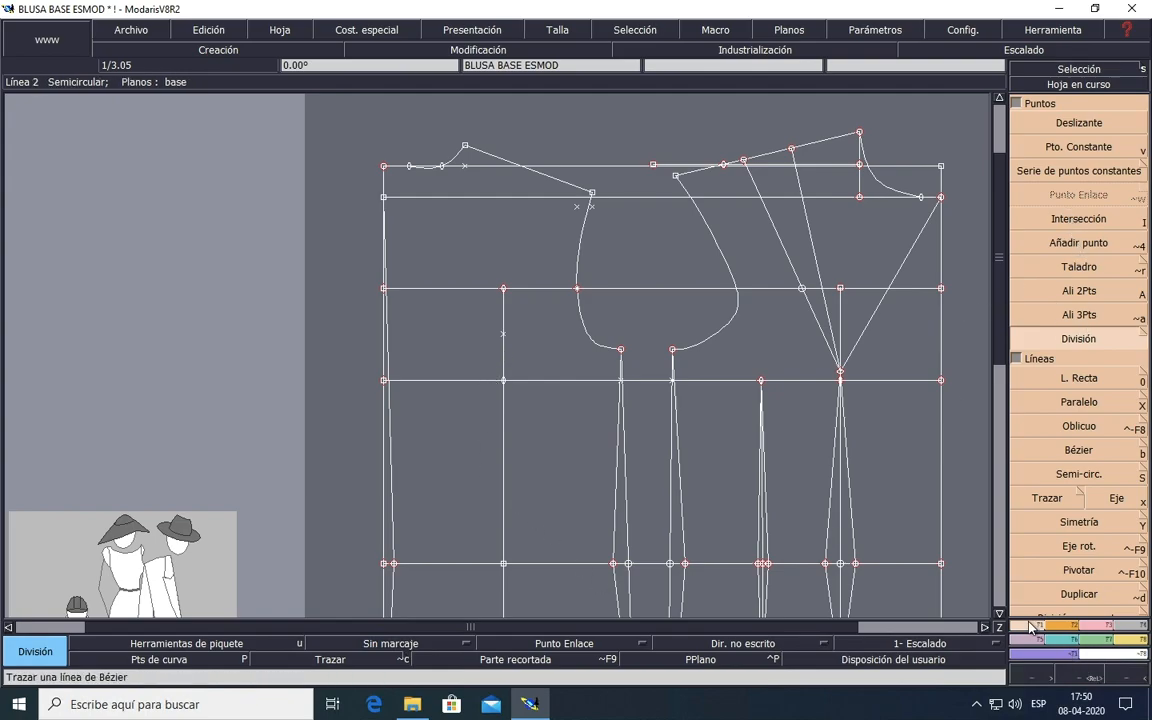
Step: Add points 1.5 cm to each side of the dart axis on the back waistline
left_click(1084, 244)
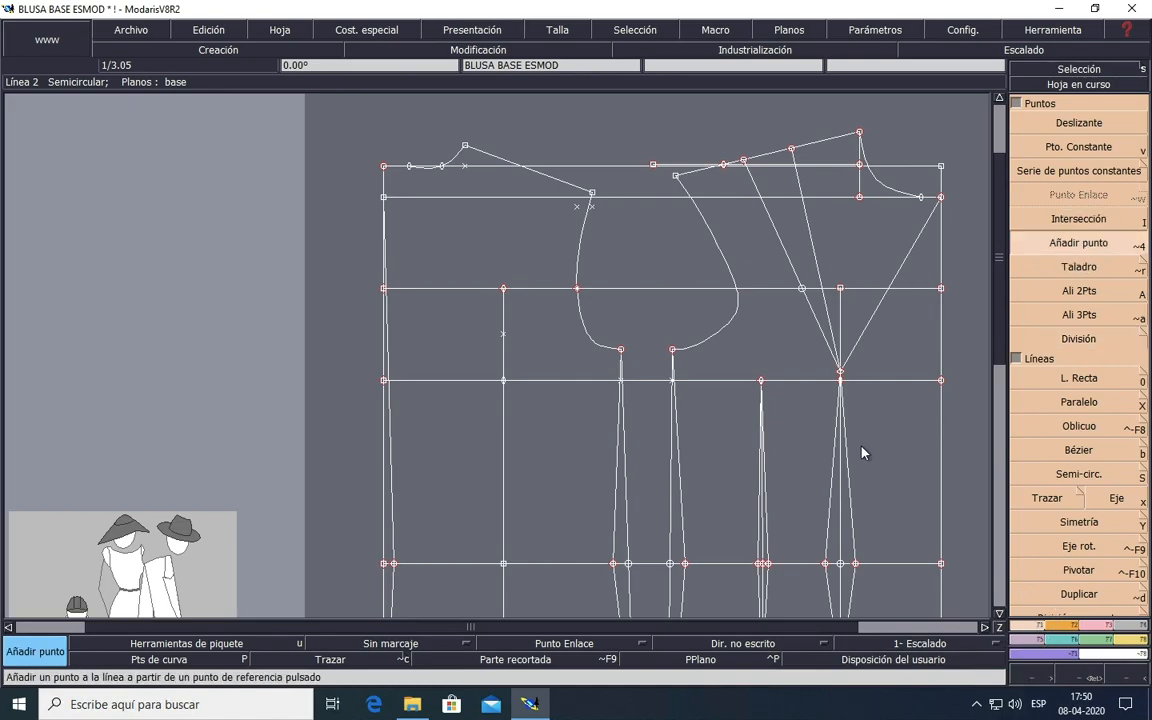
left_click(504, 565)
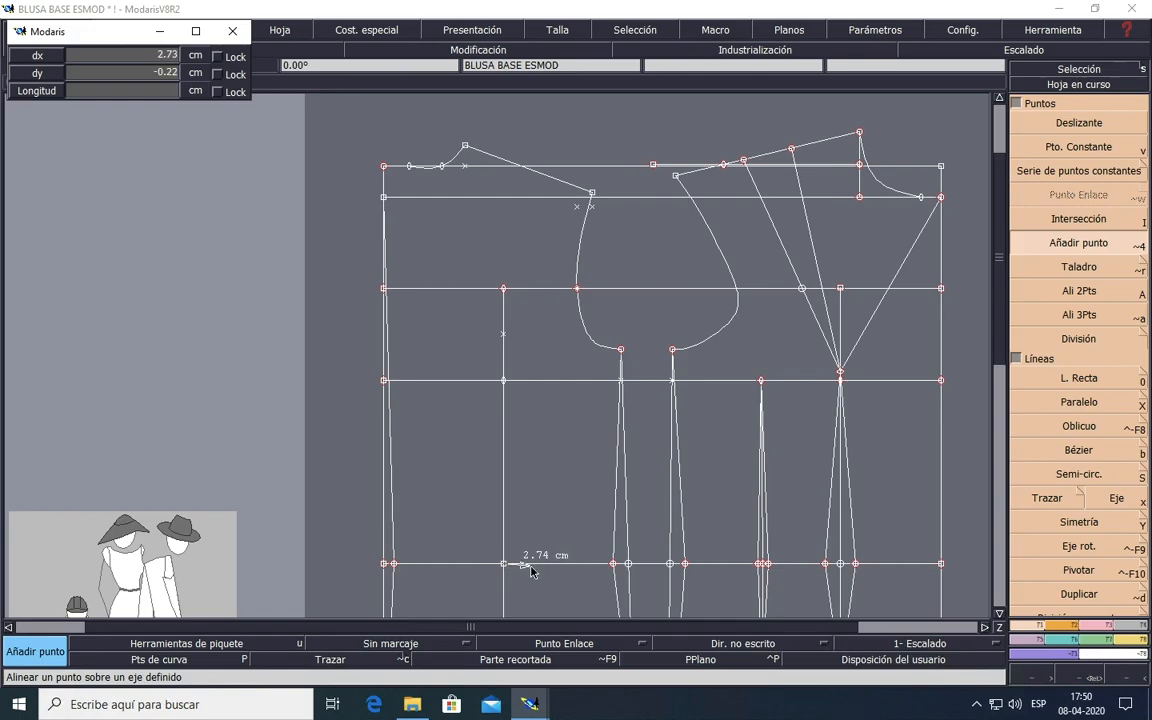
left_click(147, 90)
type("1.5")
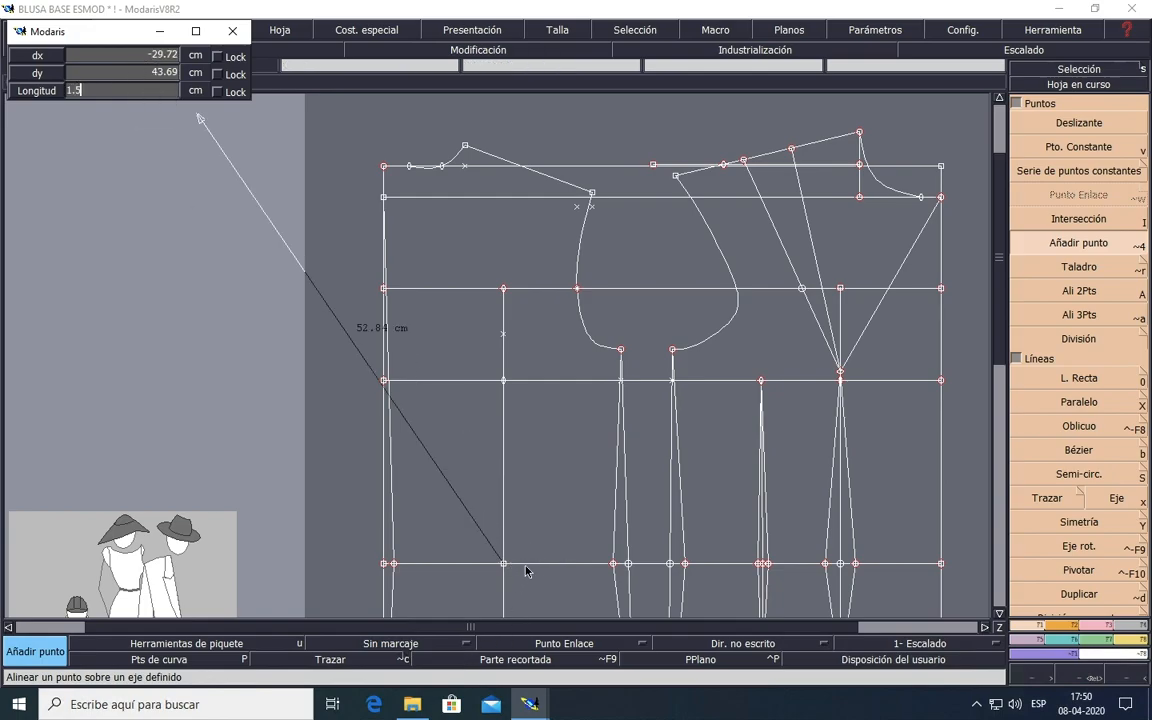
left_click(540, 568)
left_click(504, 566)
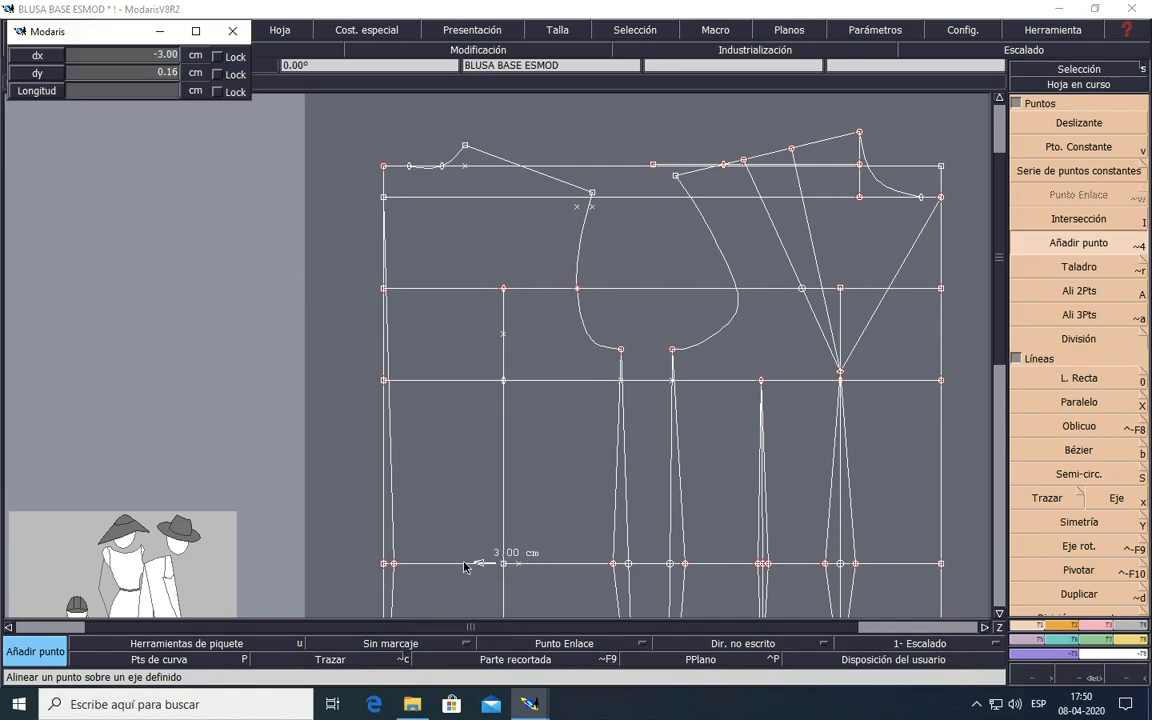
left_click(119, 91)
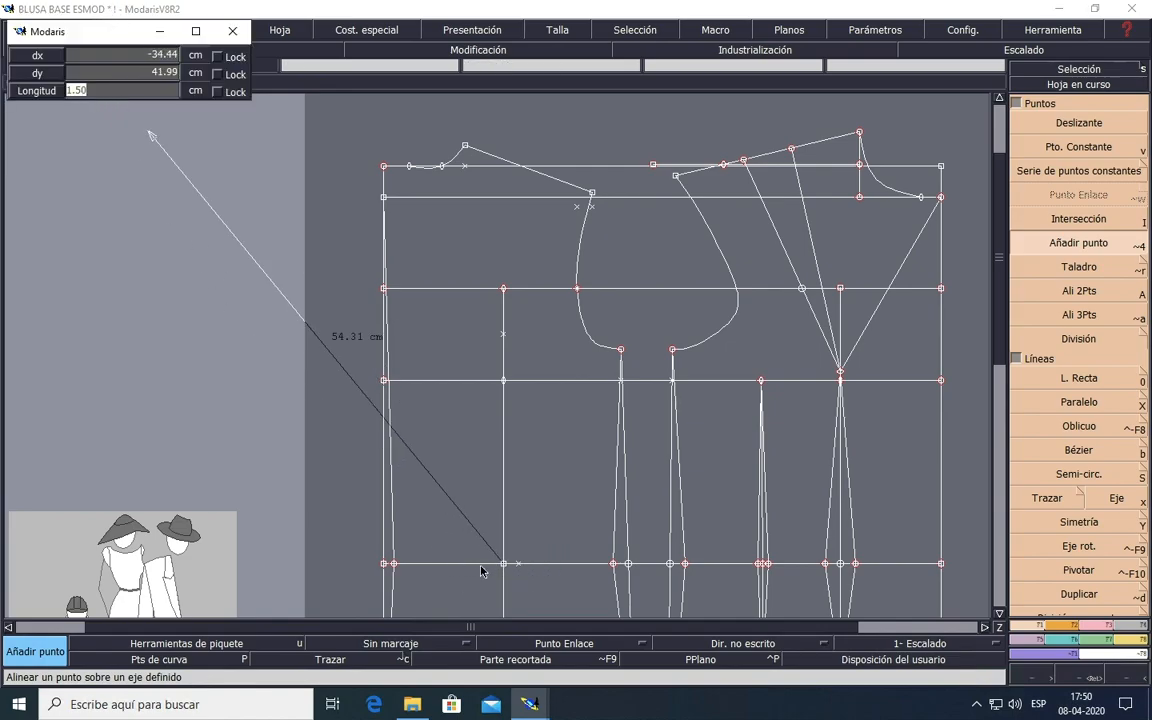
key("Return")
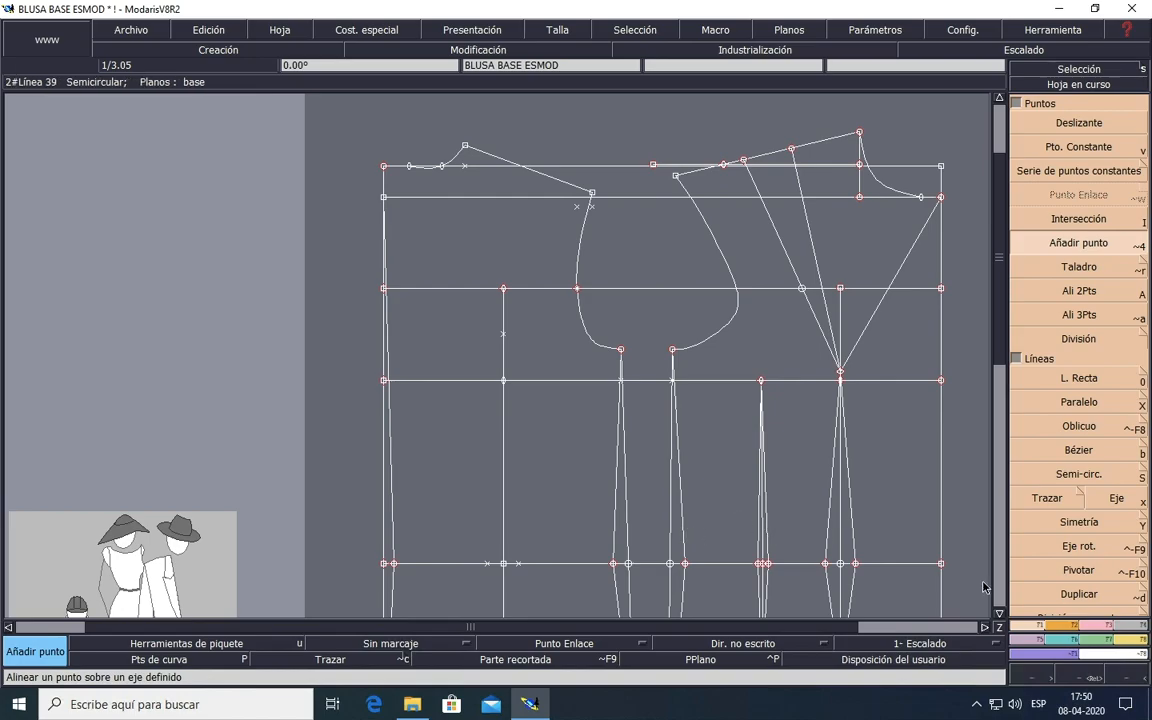
Step: Draw the back dart's two upper legs with straight lines from the axis end on the mid-armhole line to both 1.5 cm waist marks
left_click(1068, 378)
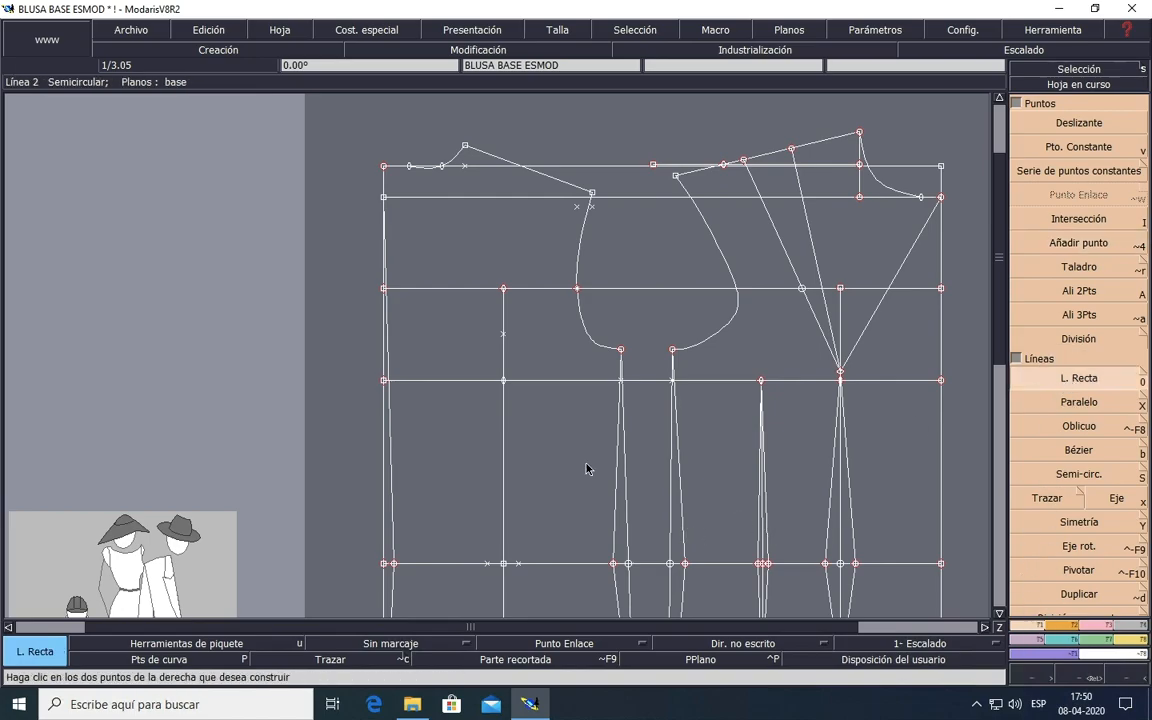
left_click(502, 290)
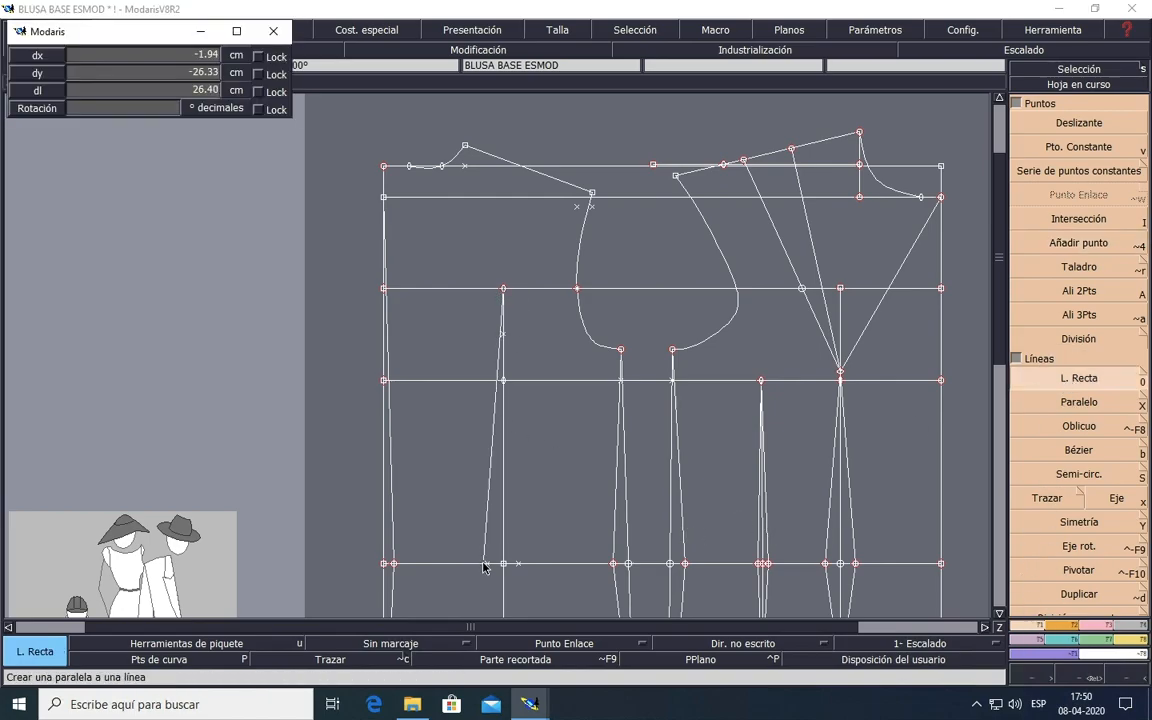
left_click(484, 566)
left_click(503, 290)
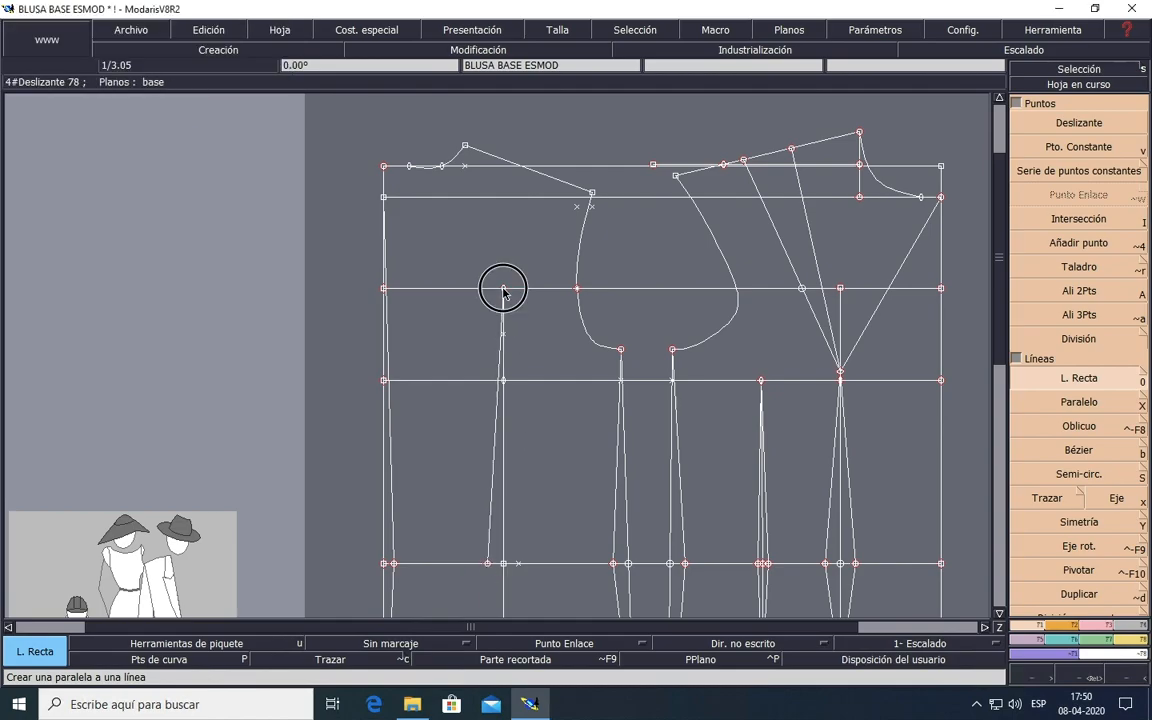
left_click(520, 564)
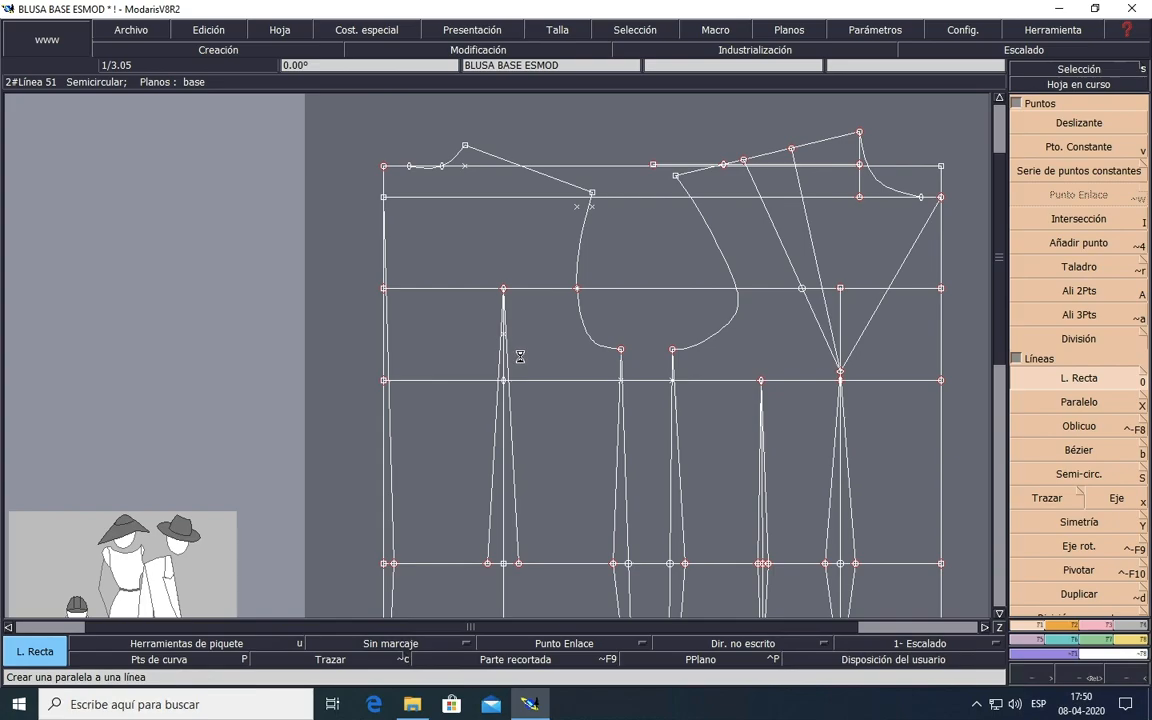
Step: Undo the back dart's two upper legs and redraw them from the division point above the bust line to both waist marks
key("ctrl+z")
key("ctrl+z")
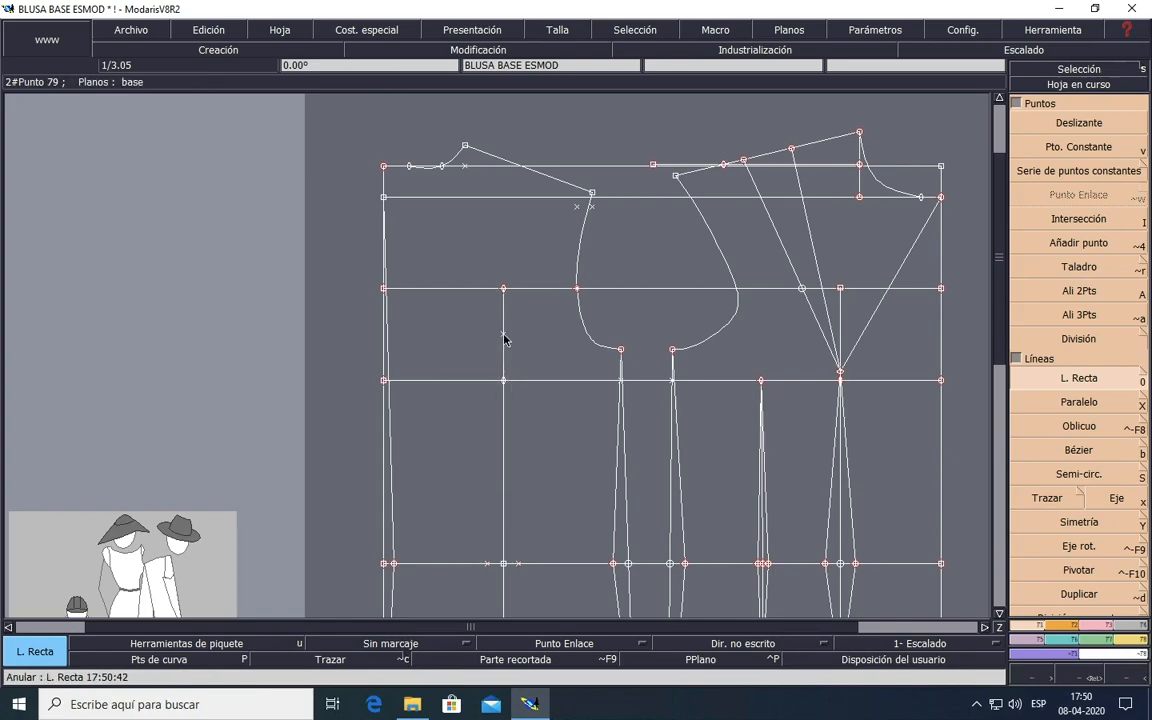
left_click(503, 334)
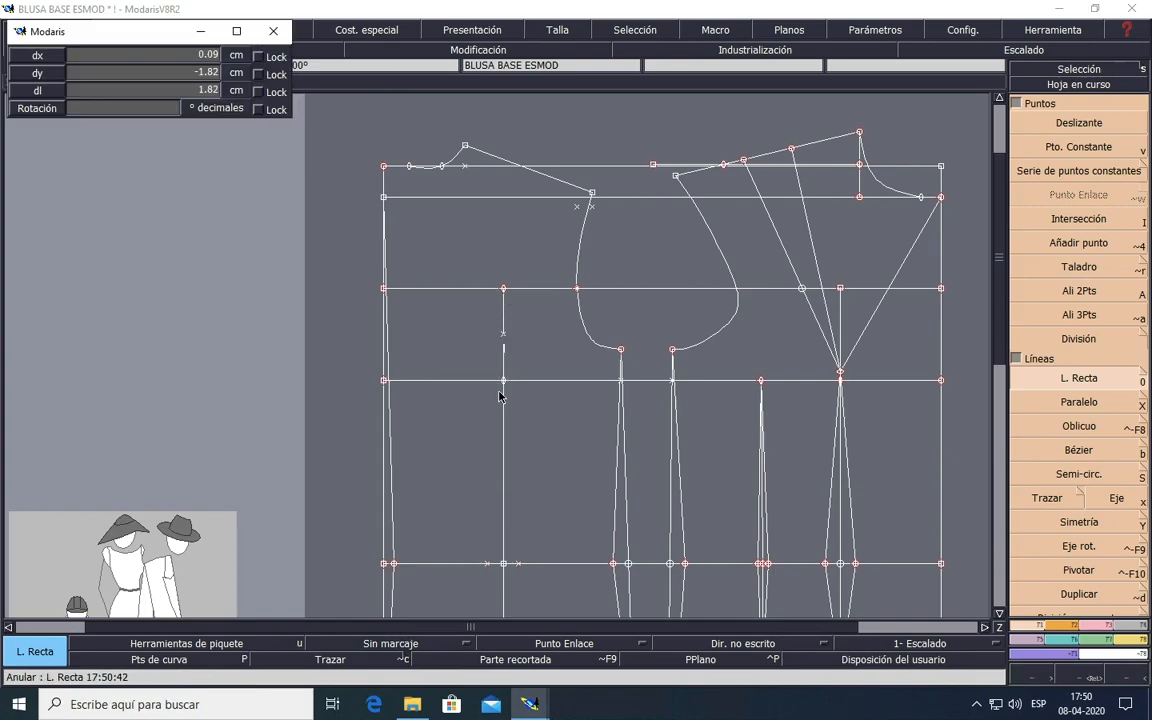
left_click(487, 564)
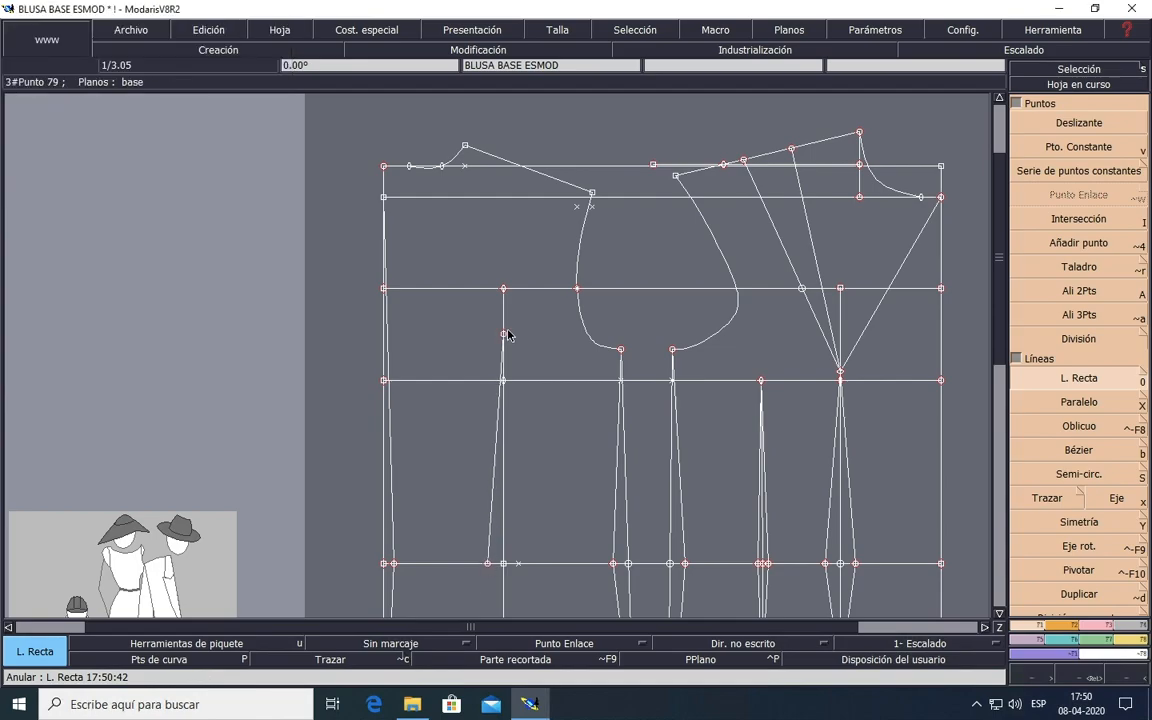
left_click(504, 334)
left_click(519, 564)
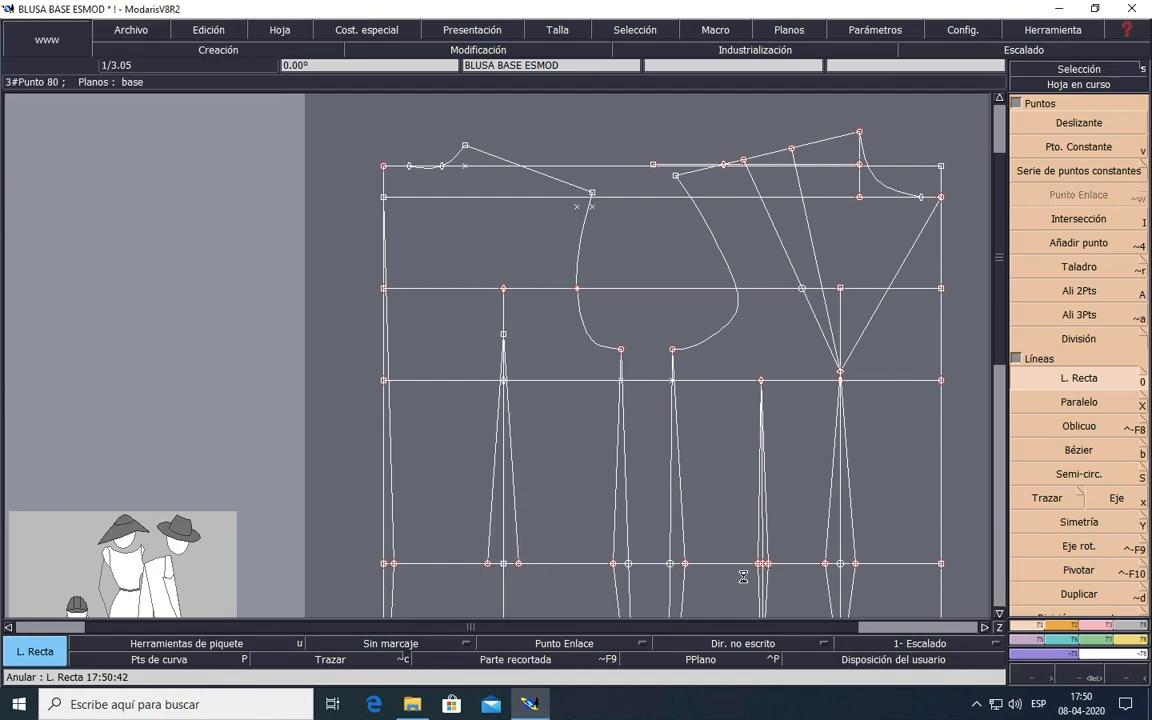
Step: Draw the back dart's two lower legs with straight lines joining both waist marks to the axis on the horizontal line below the waist
left_click(999, 613)
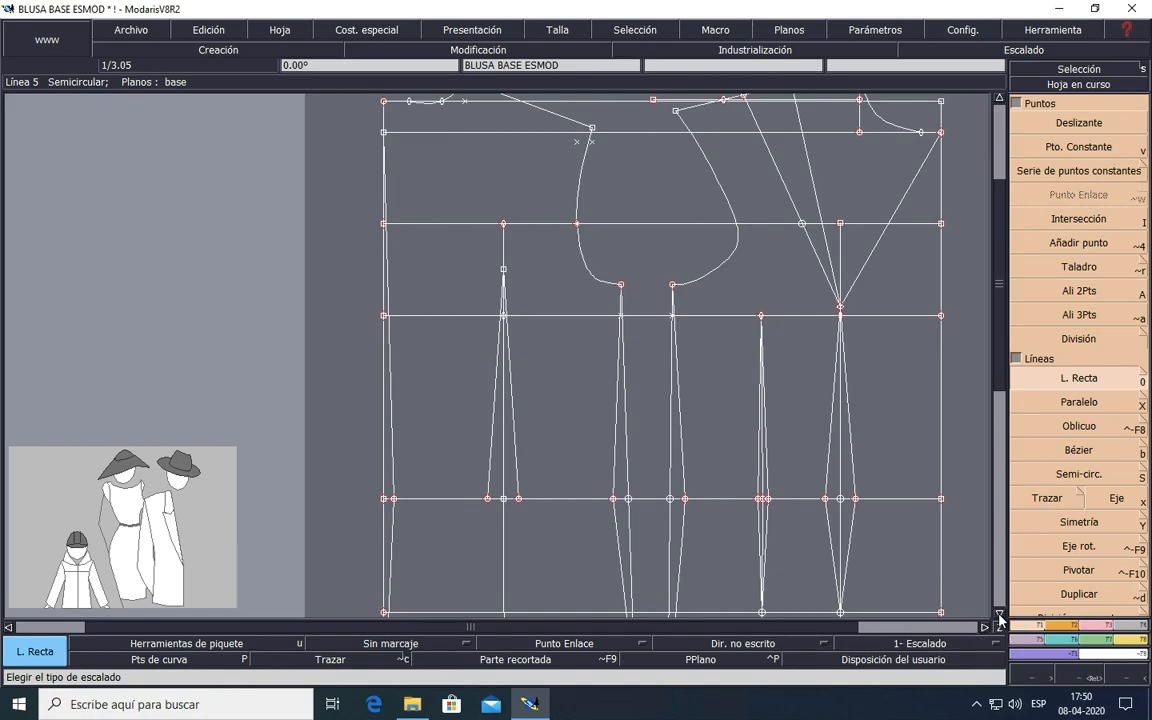
left_click(999, 613)
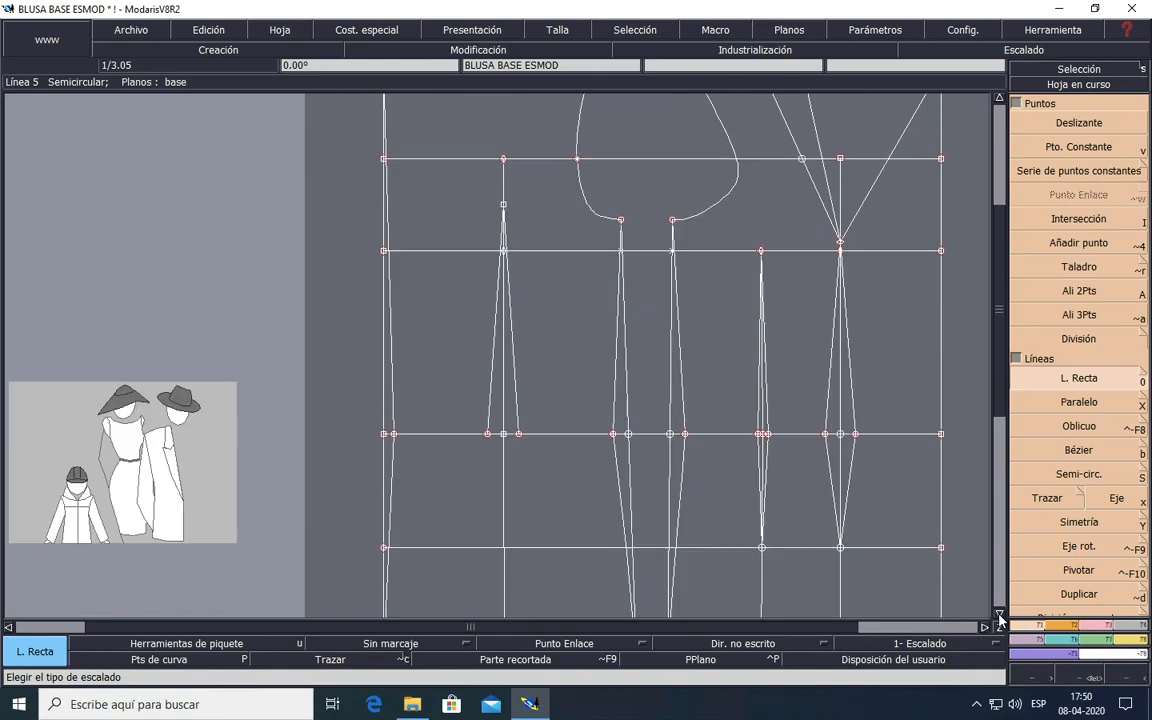
left_click(487, 434)
left_click(504, 548)
left_click(504, 548)
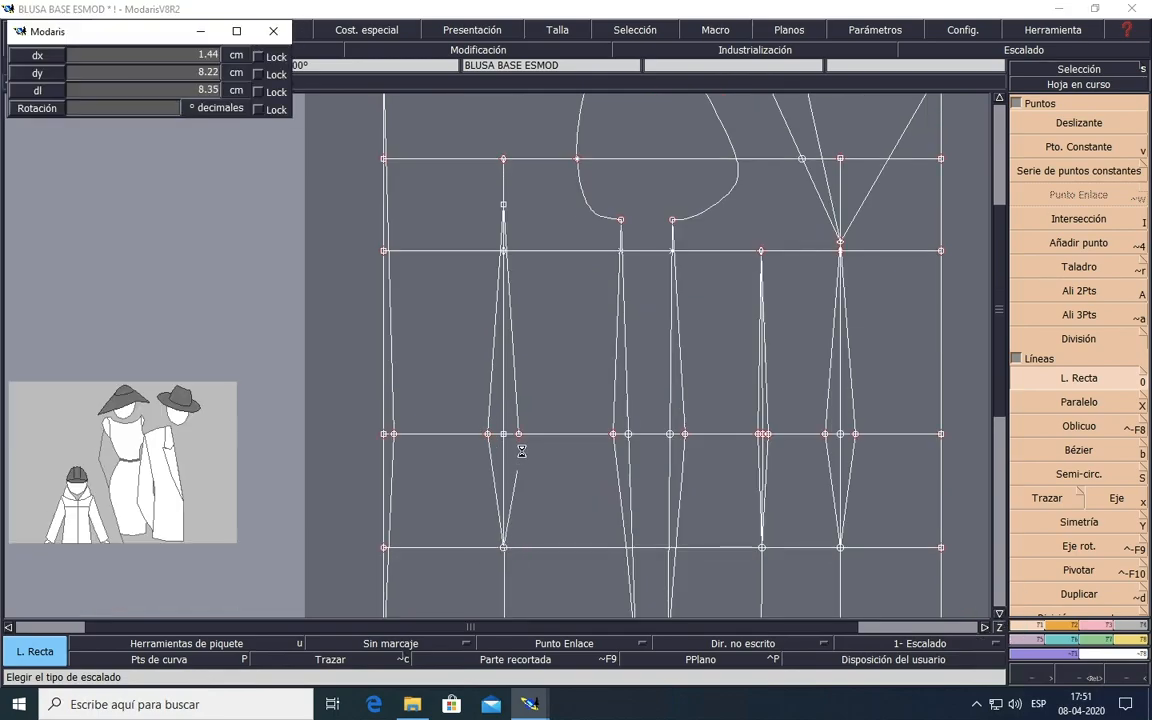
left_click(518, 434)
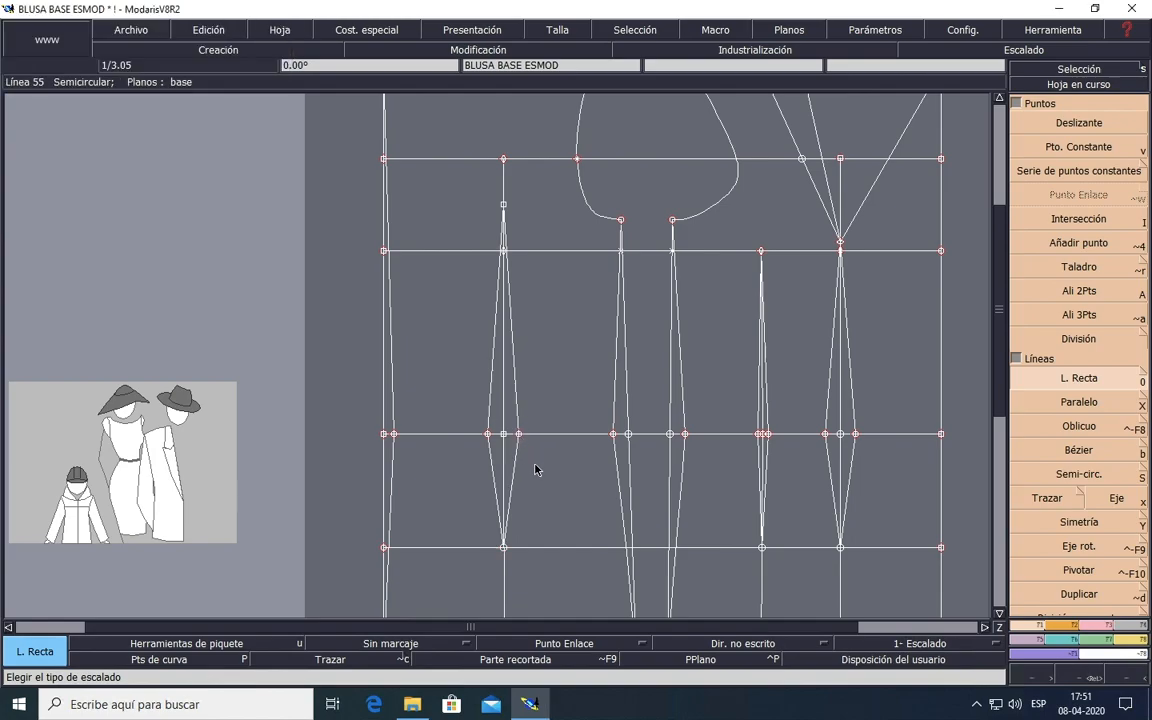
Step: Save the blouse base model to its existing file, continuing past the detected anomalies
scroll(538, 472, "down", 1)
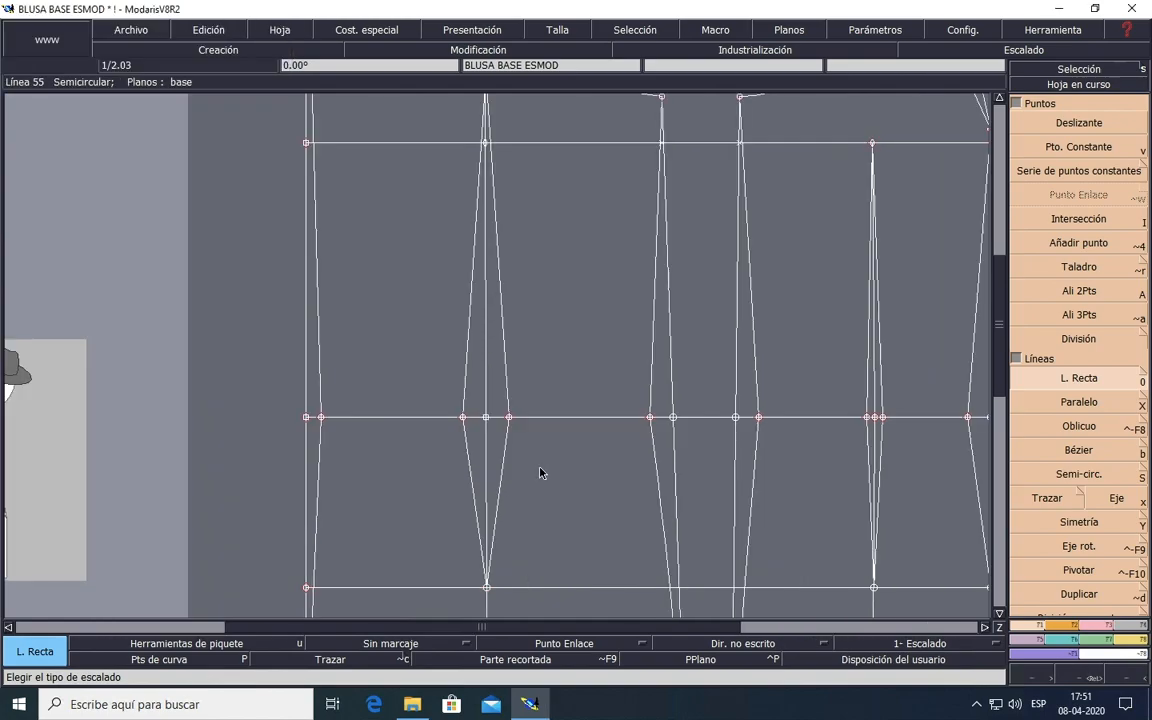
scroll(538, 468, "down", 1)
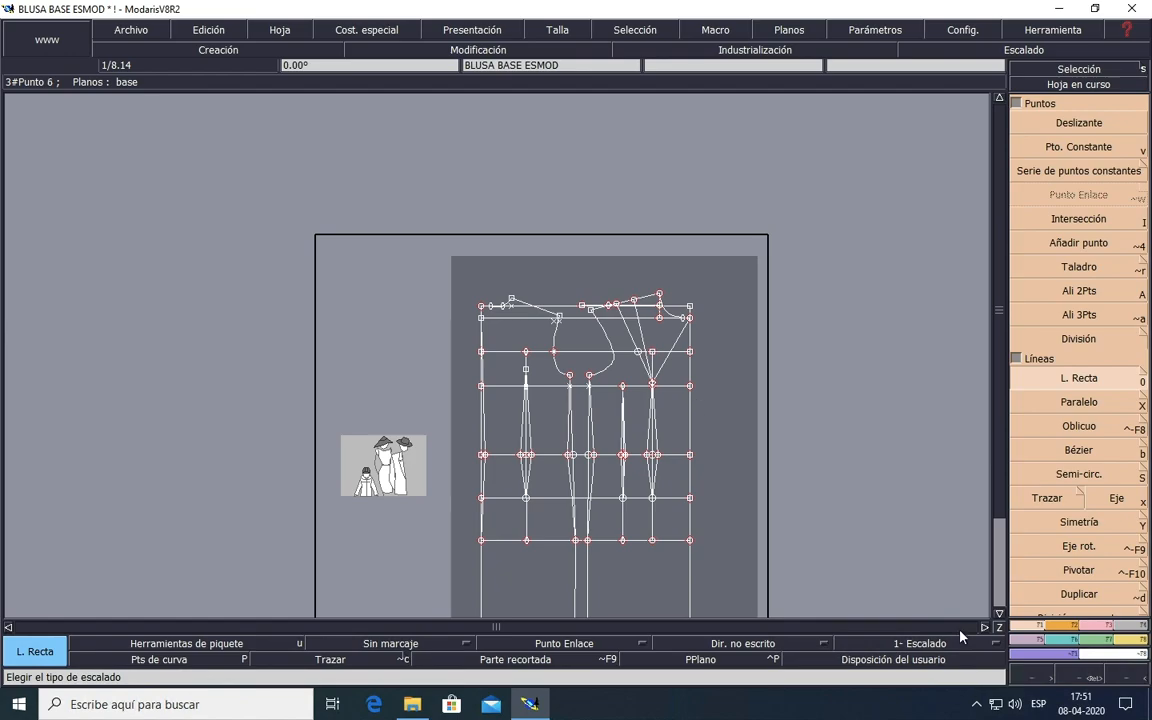
left_click(999, 613)
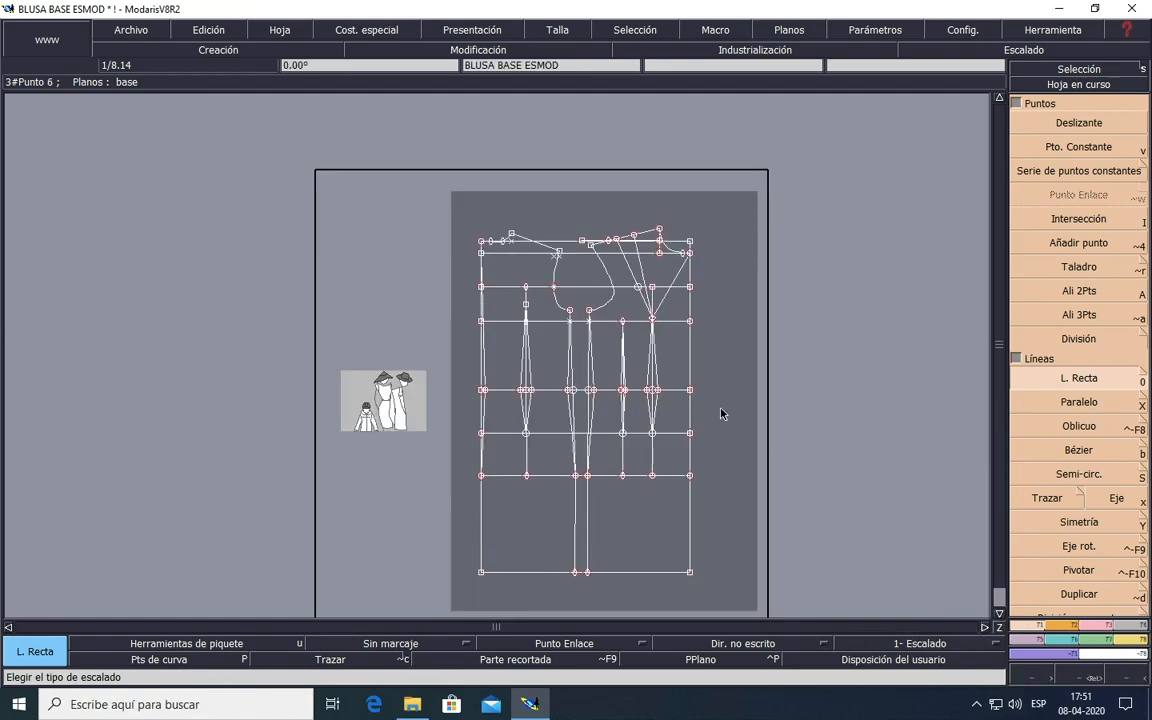
scroll(685, 387, "down", 1)
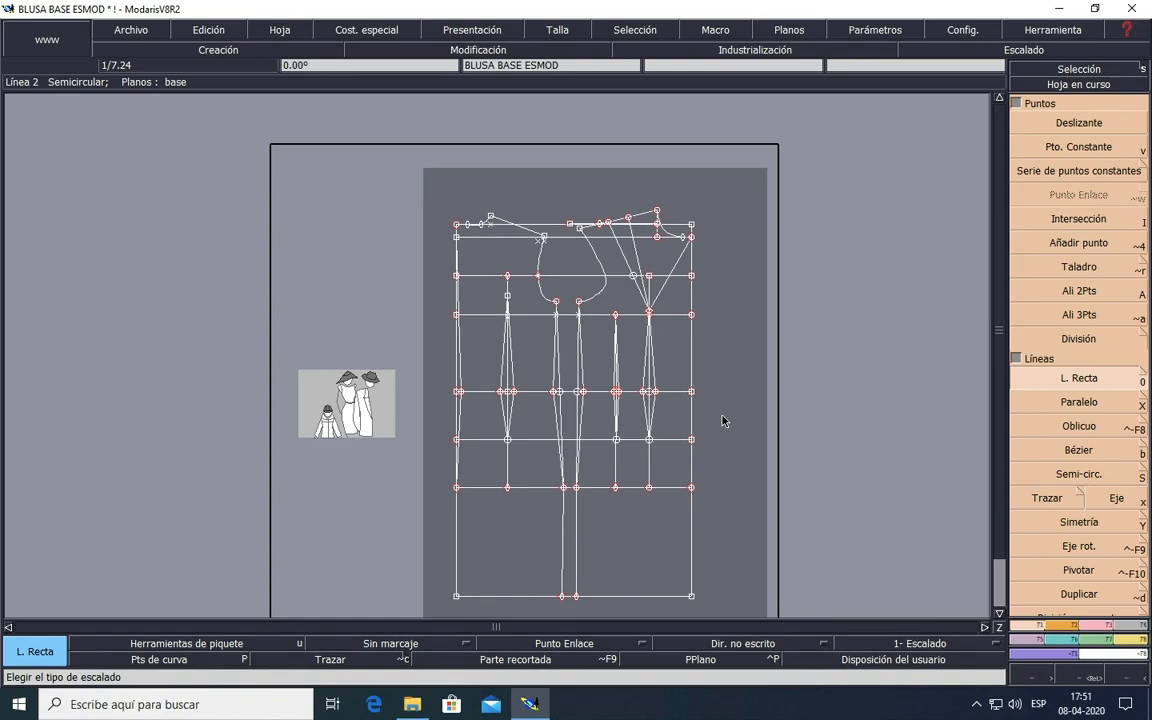
scroll(366, 280, "down", 1)
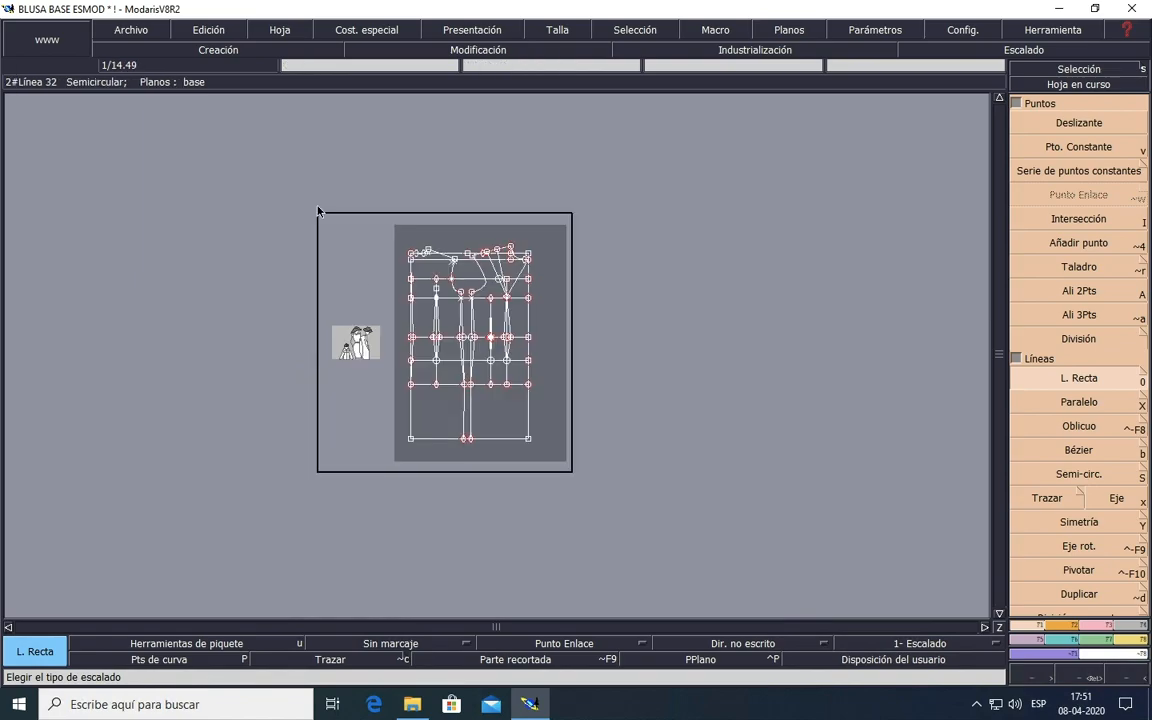
left_click(127, 31)
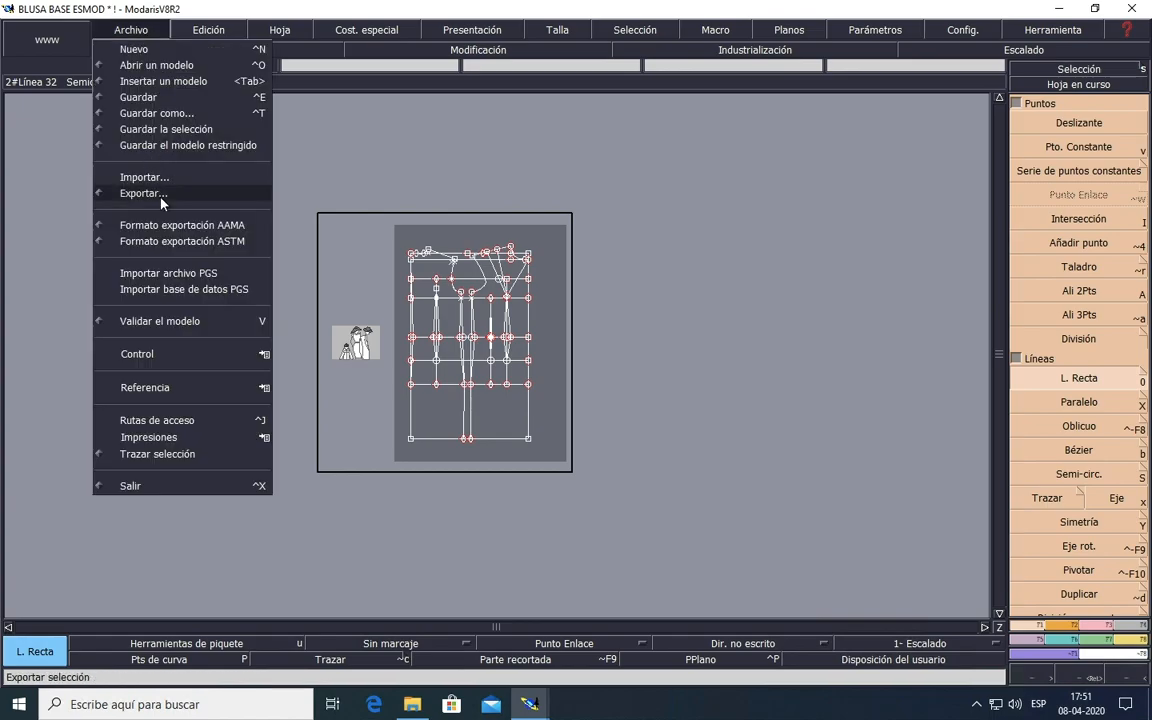
left_click(158, 97)
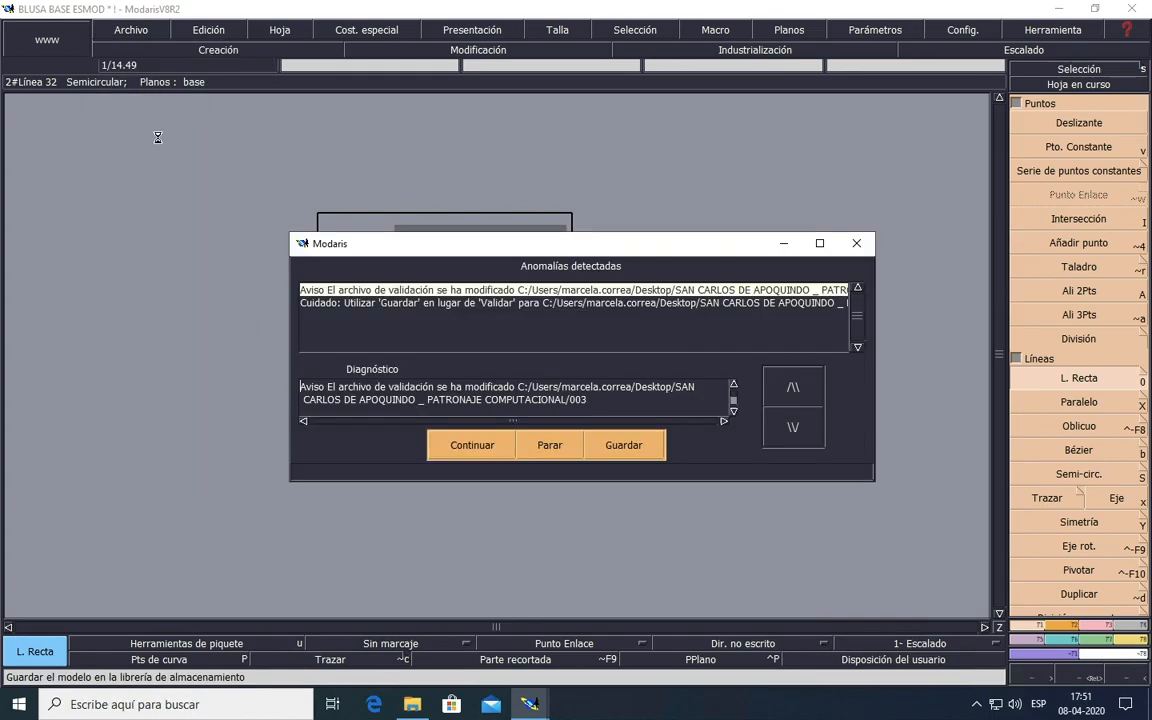
left_click(472, 445)
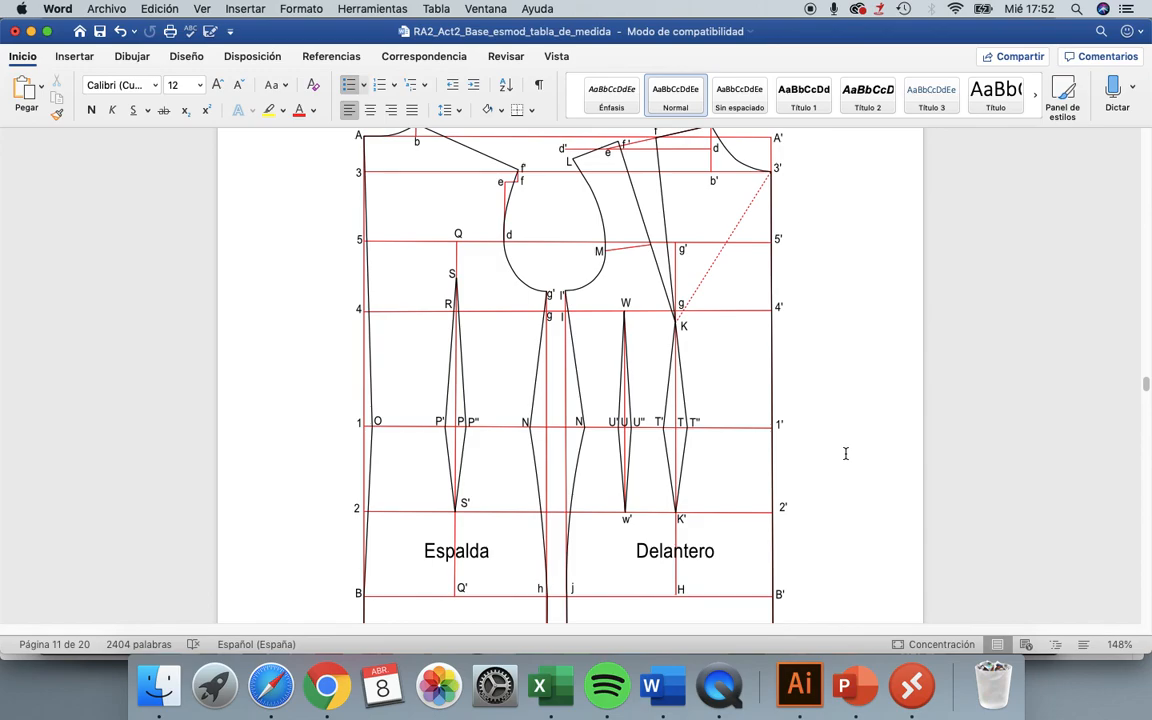
Step: Review the finished bodice diagram, the shoulder balance instructions (Equilibrio de Hombros) and their diagram in the Word document
scroll(844, 466, "up", 5)
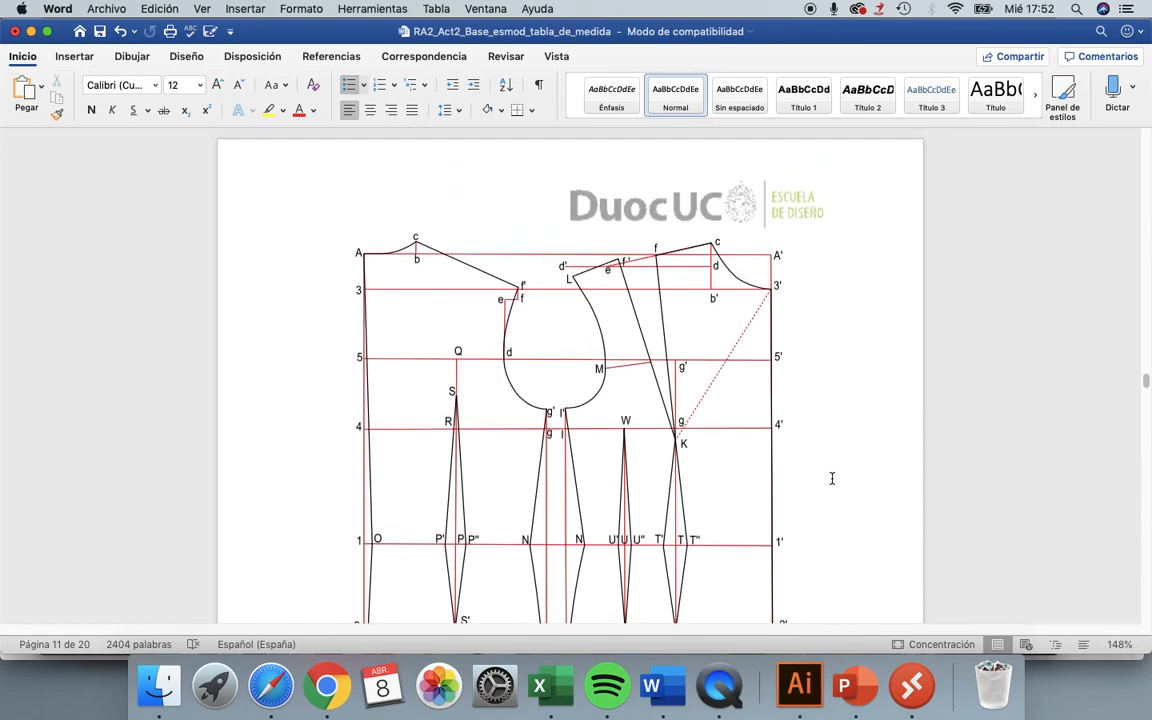
scroll(831, 478, "down", 1)
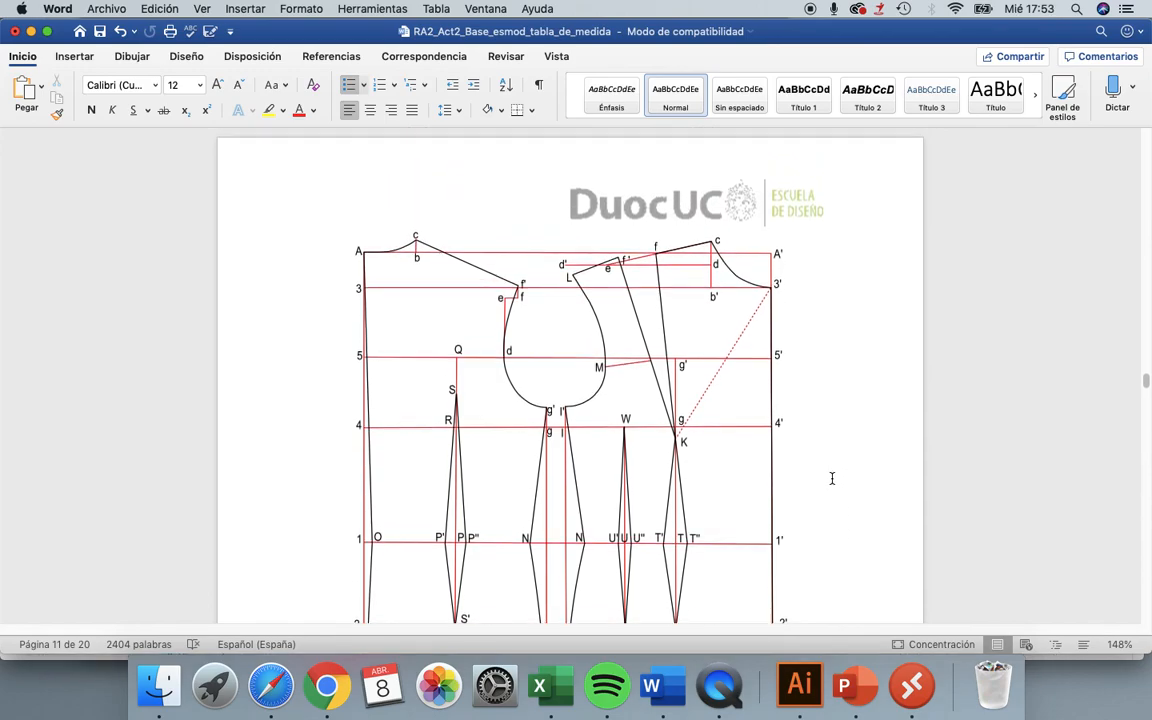
scroll(659, 483, "down", 4)
scroll(660, 484, "down", 10)
scroll(659, 482, "down", 20)
scroll(659, 482, "down", 3)
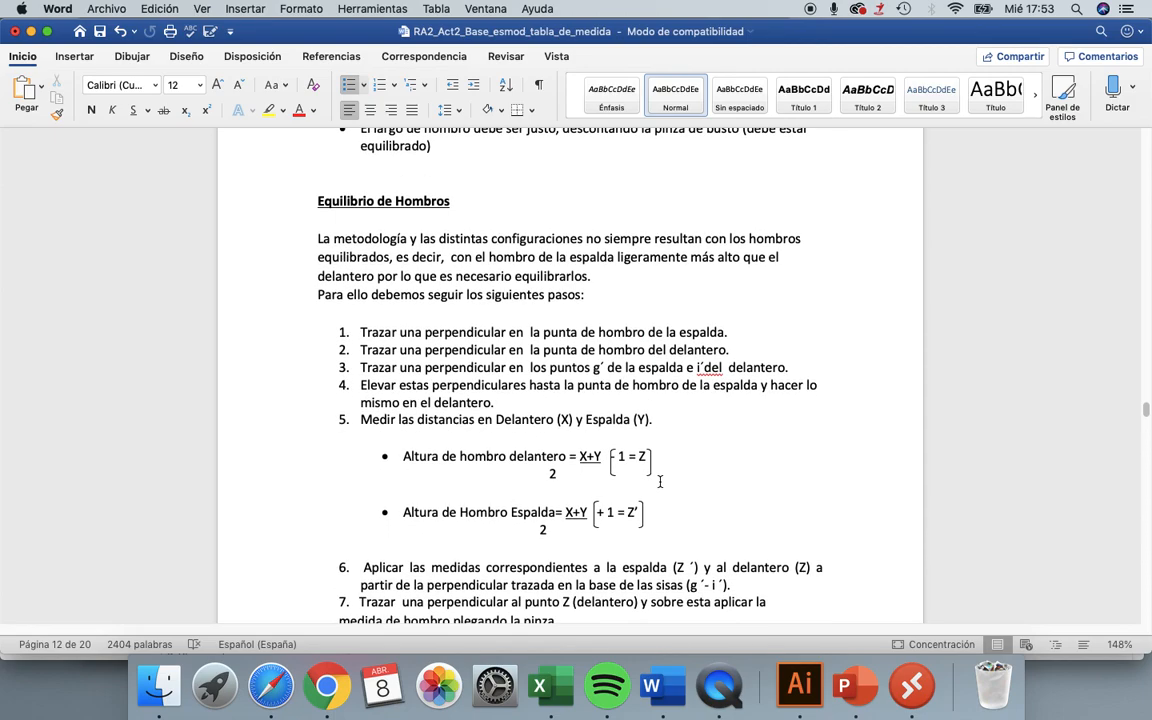
scroll(745, 493, "down", 10)
scroll(745, 493, "down", 15)
scroll(609, 541, "down", 9)
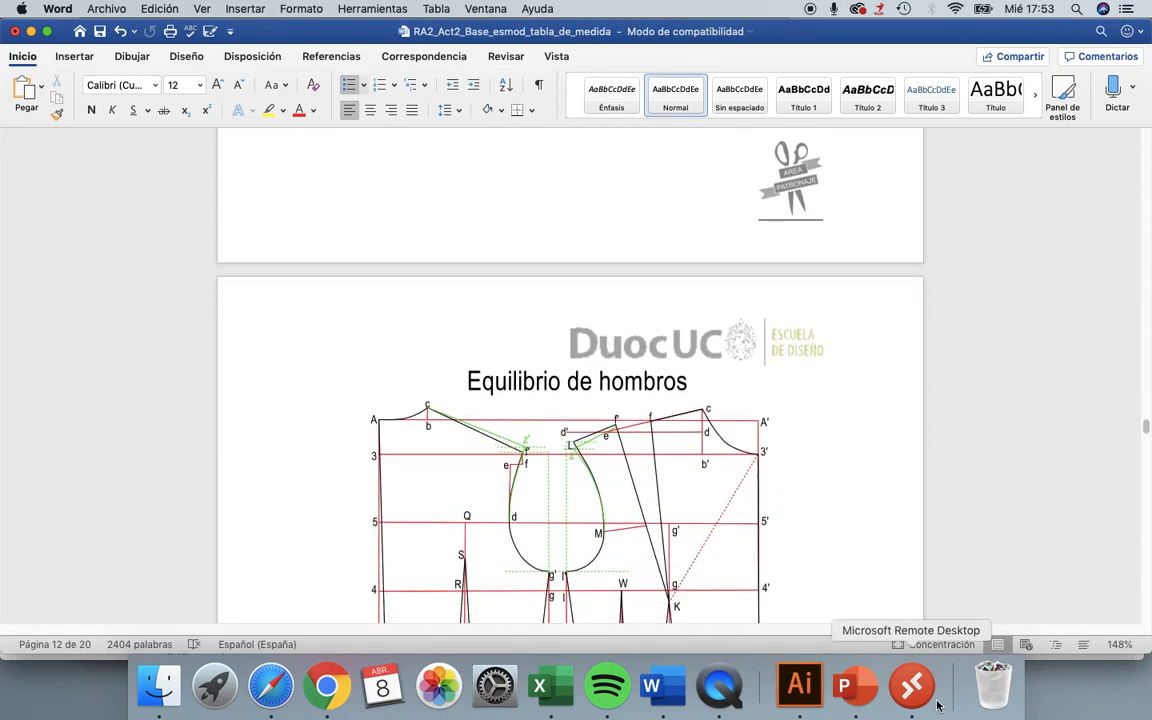
Step: Switch back to the Modaris session in Microsoft Remote Desktop and enlarge the view of the bodice draft
left_click(920, 705)
double_click(501, 142)
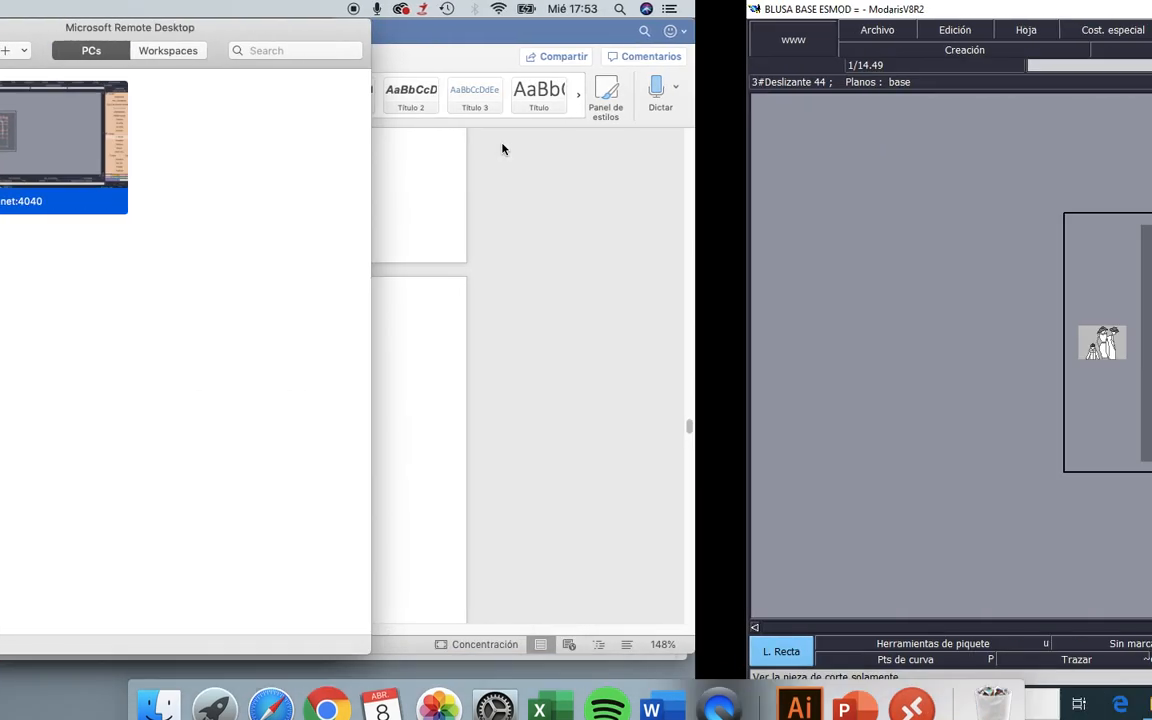
scroll(542, 211, "up", 1)
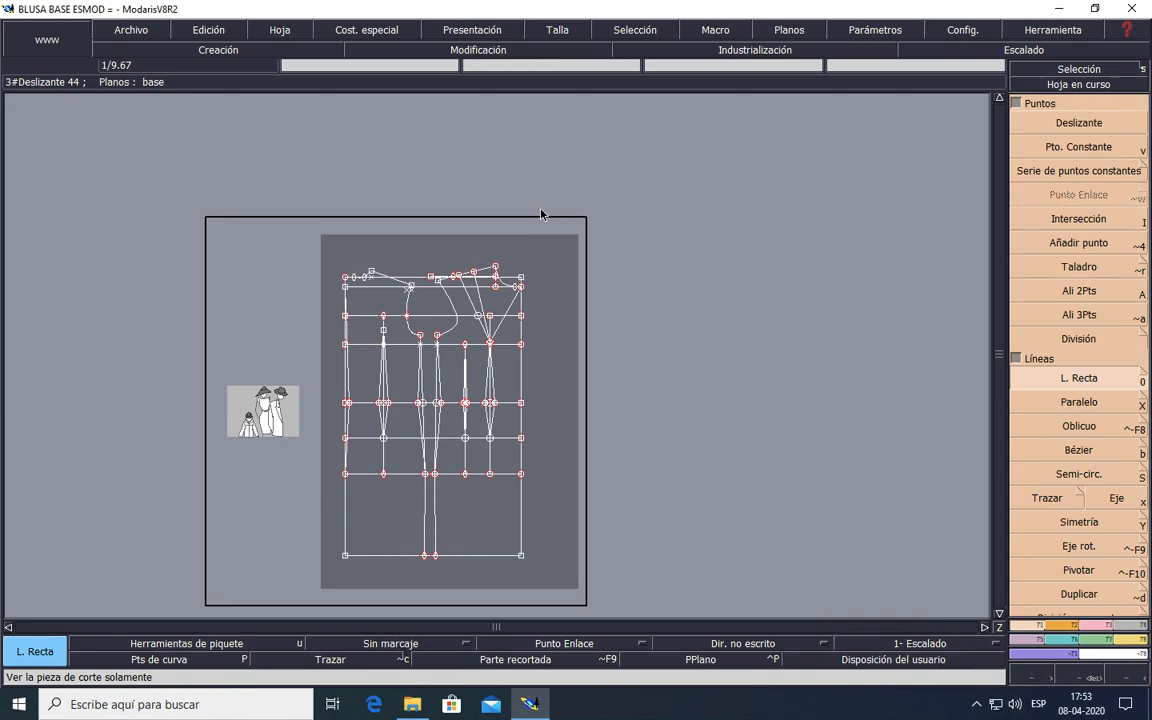
scroll(548, 392, "up", 1)
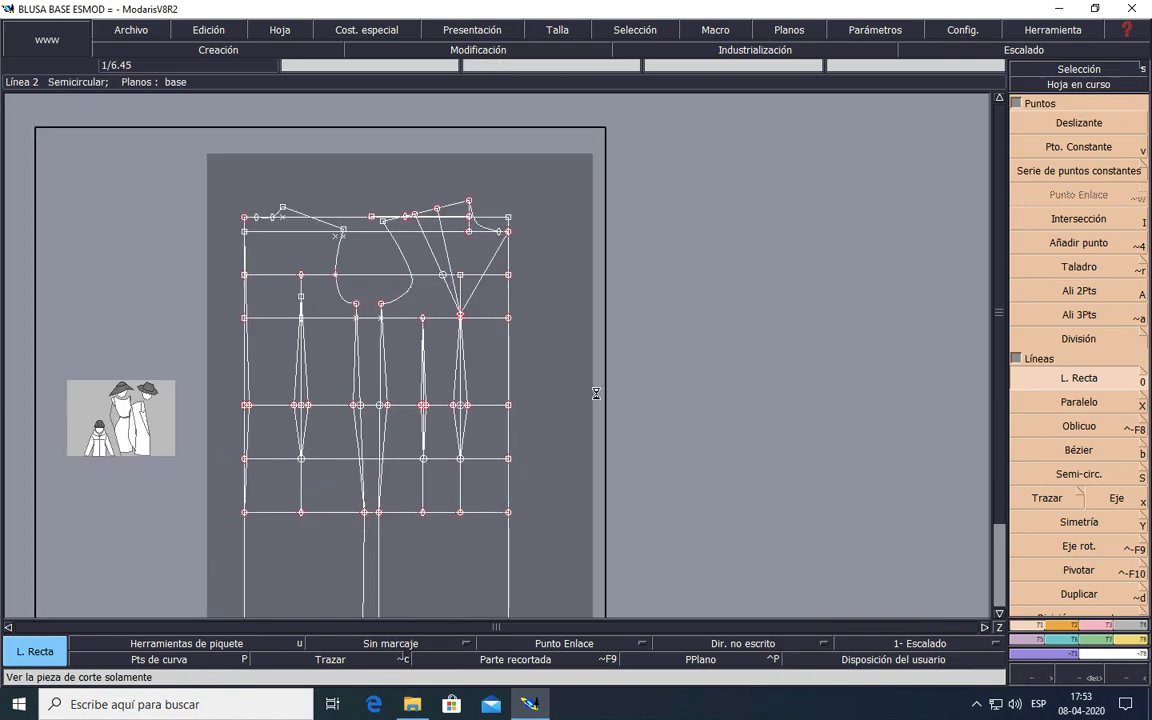